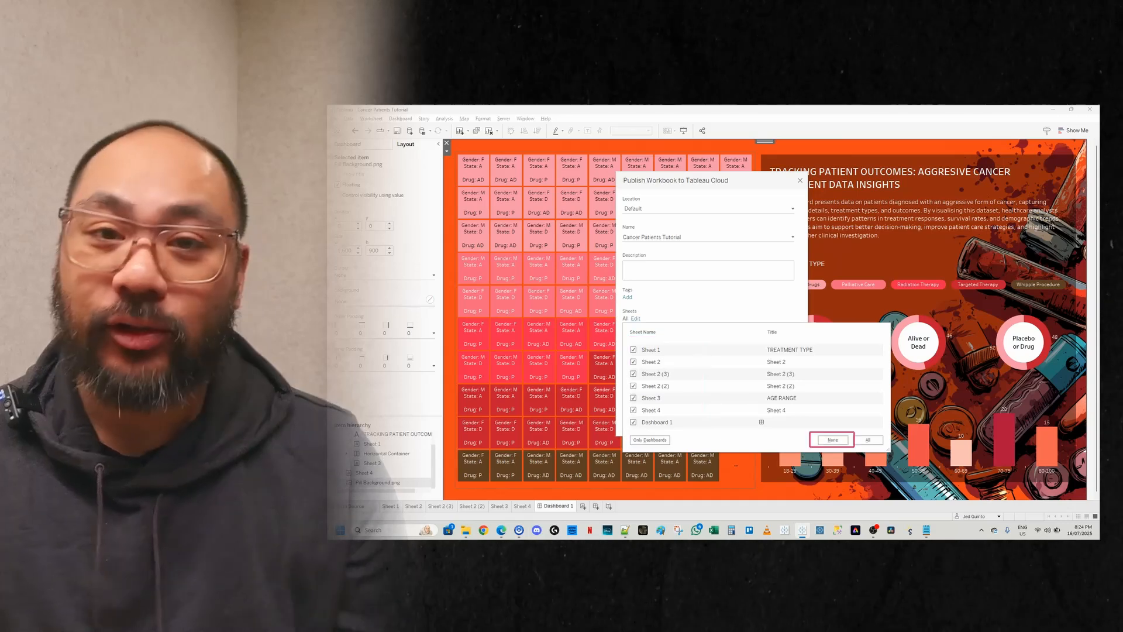
click(646, 318)
click(782, 421)
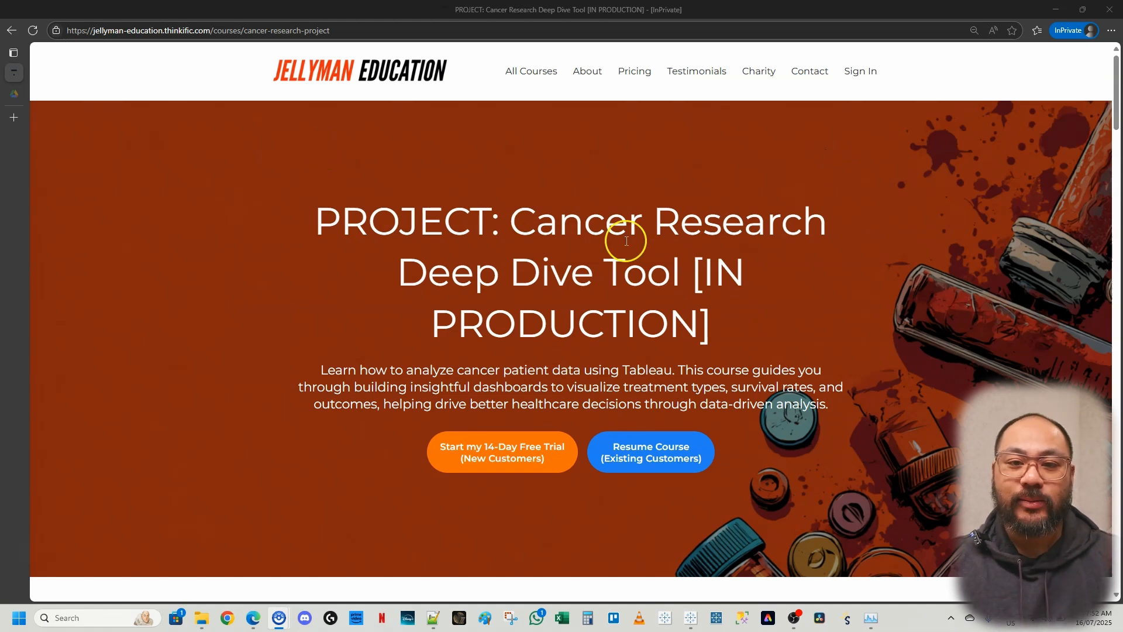
Step: Find the section of the course page that offers the working file without signing up
click(1117, 78)
drag(1117, 78, 1118, 144)
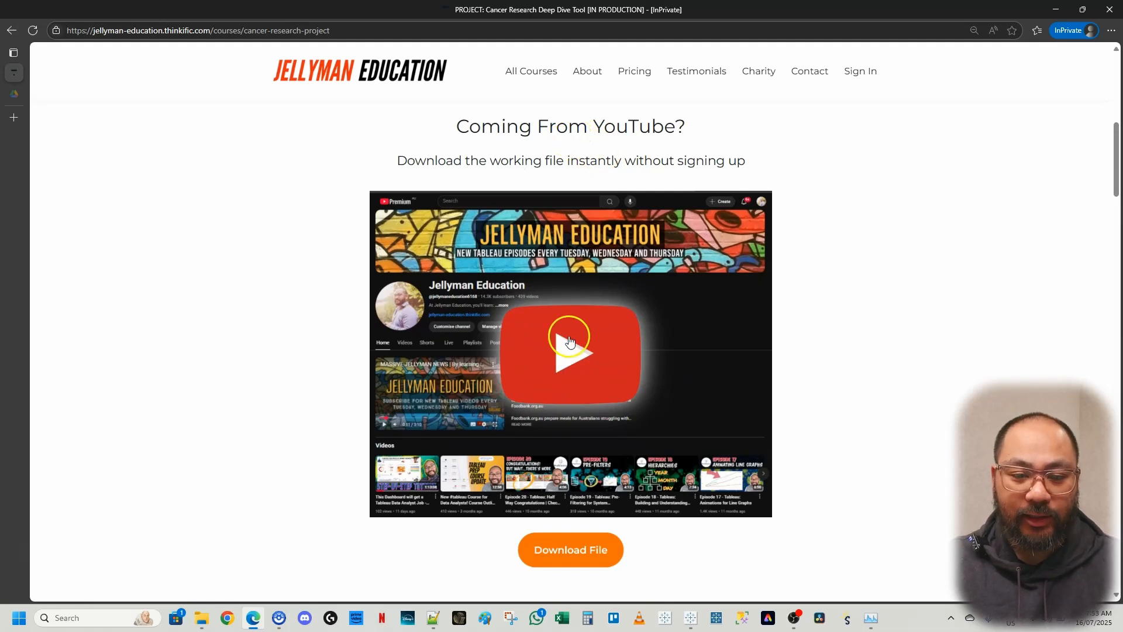
click(12, 93)
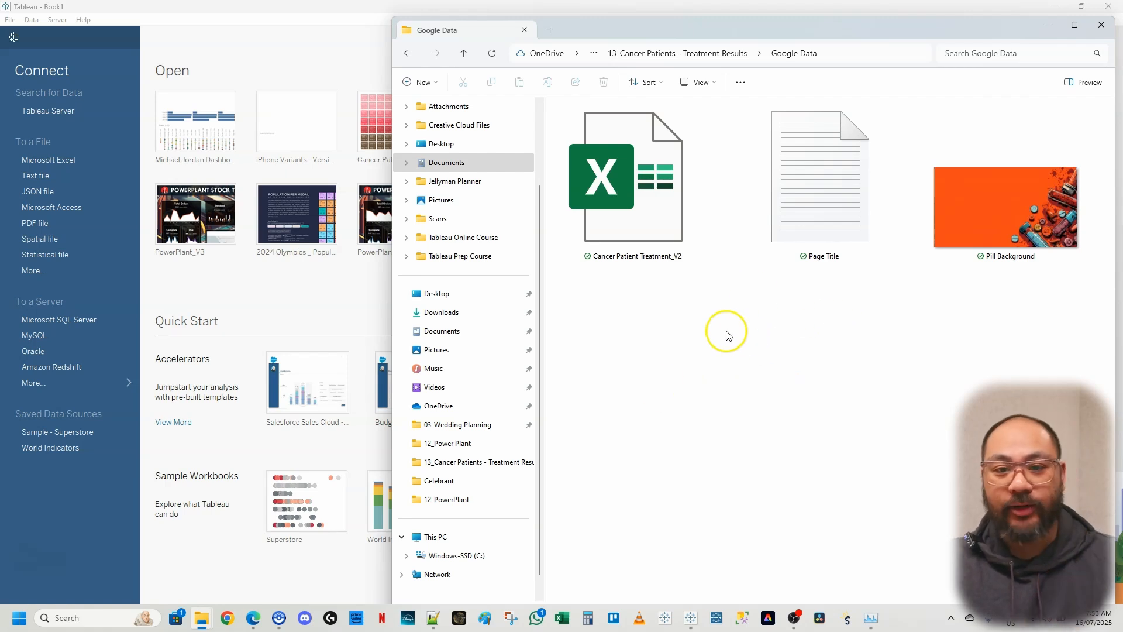
Step: Bring the Cancer Patient Treatment_V2 Excel file from the Google Data folder into Tableau as the data source
click(653, 192)
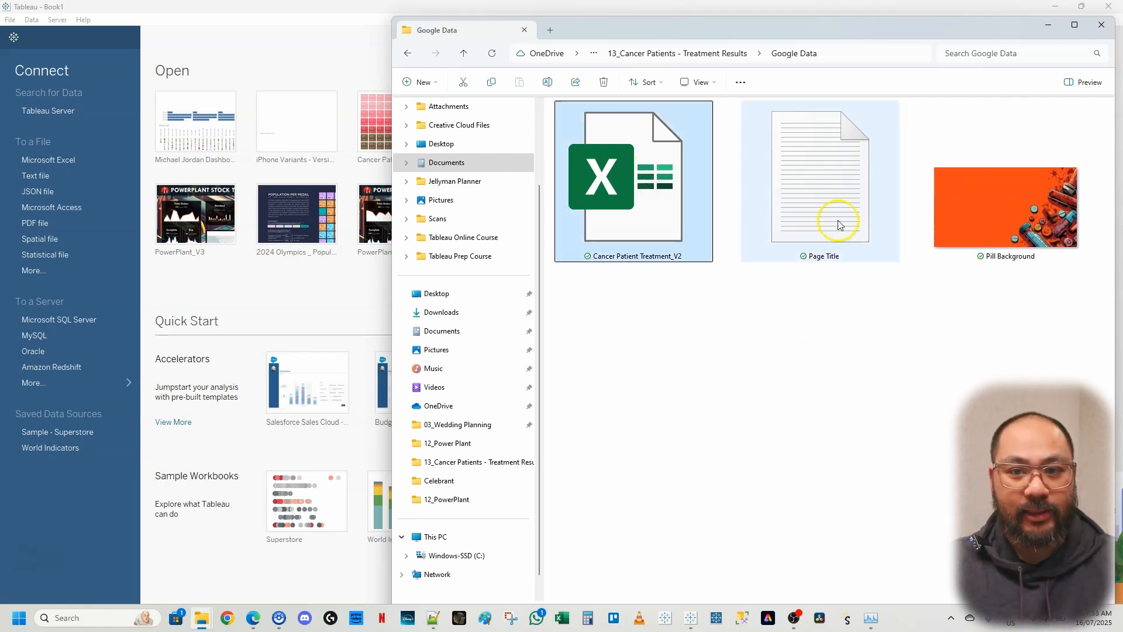
click(816, 201)
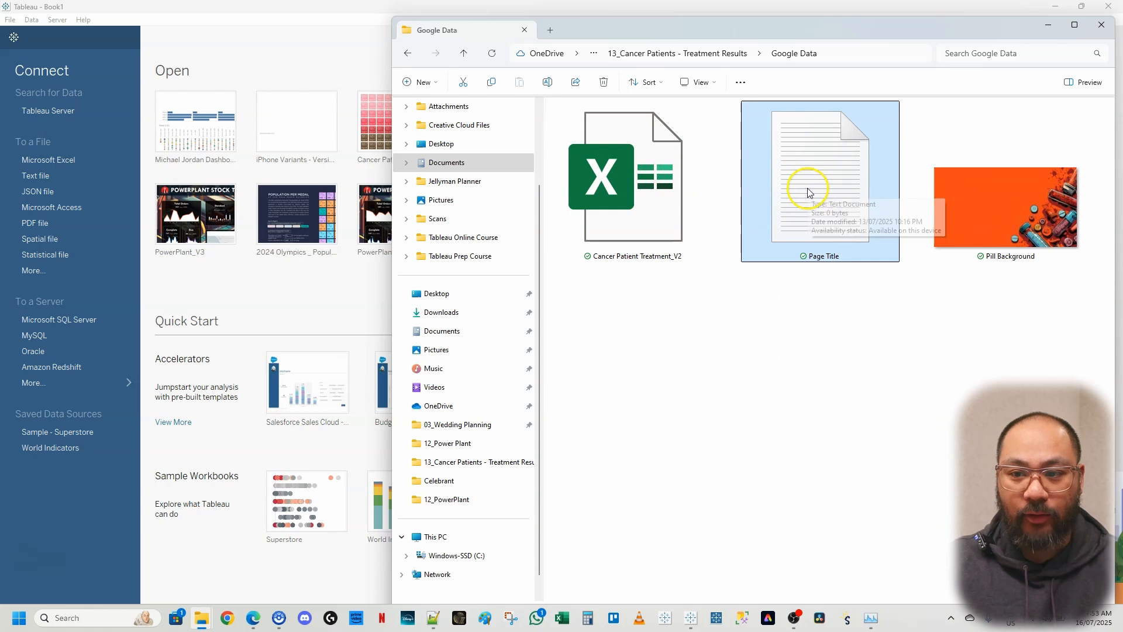
click(1041, 208)
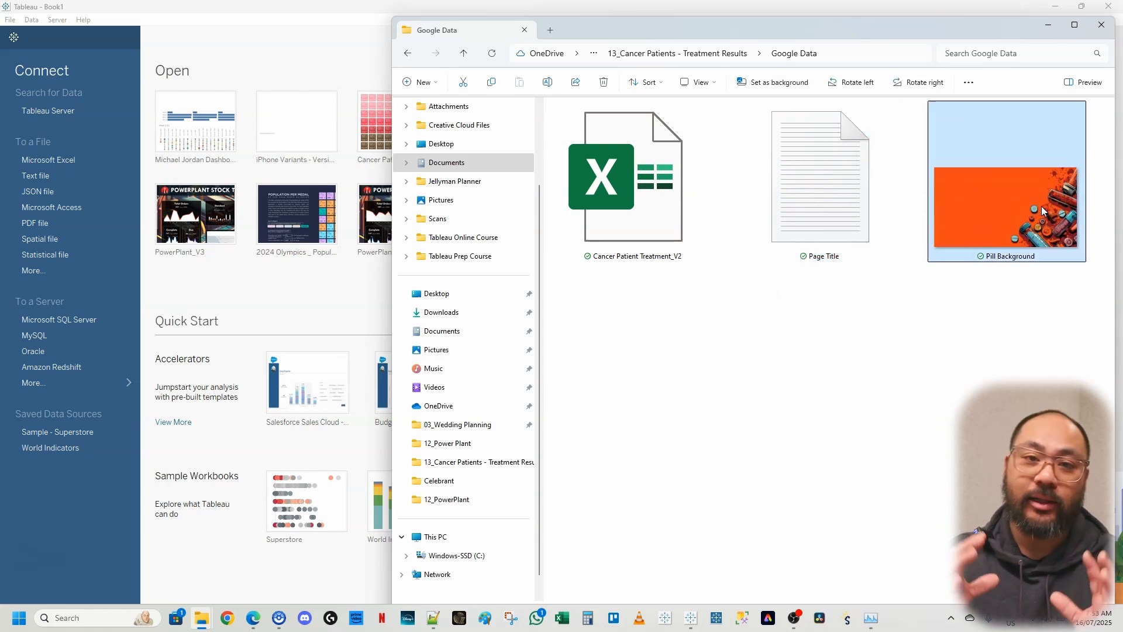
click(637, 189)
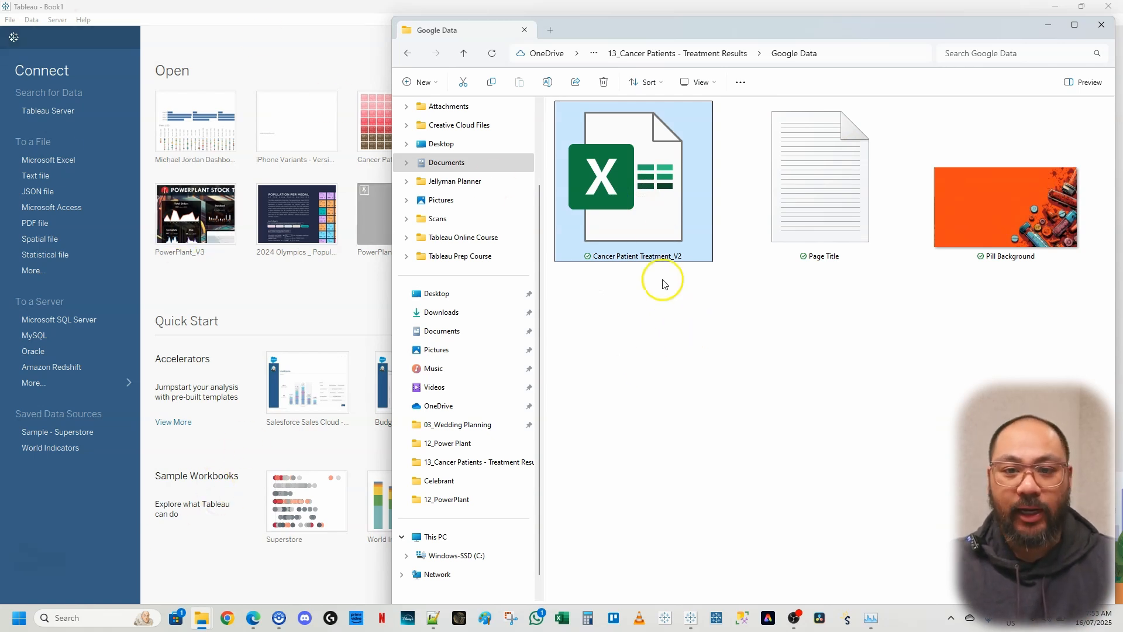
drag(655, 222, 232, 281)
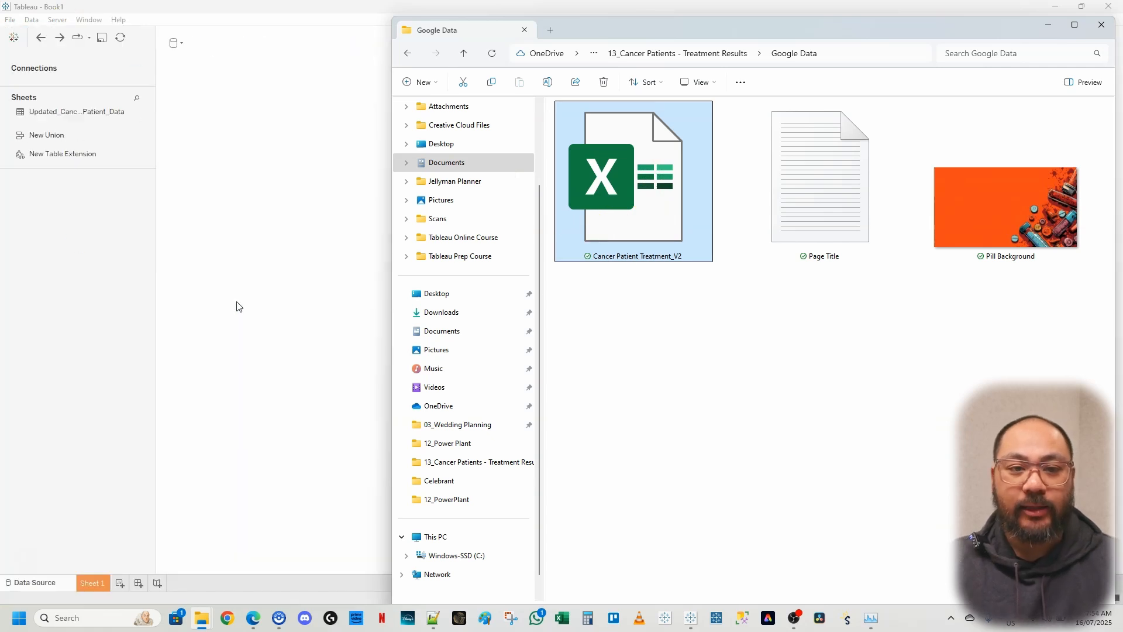
click(239, 293)
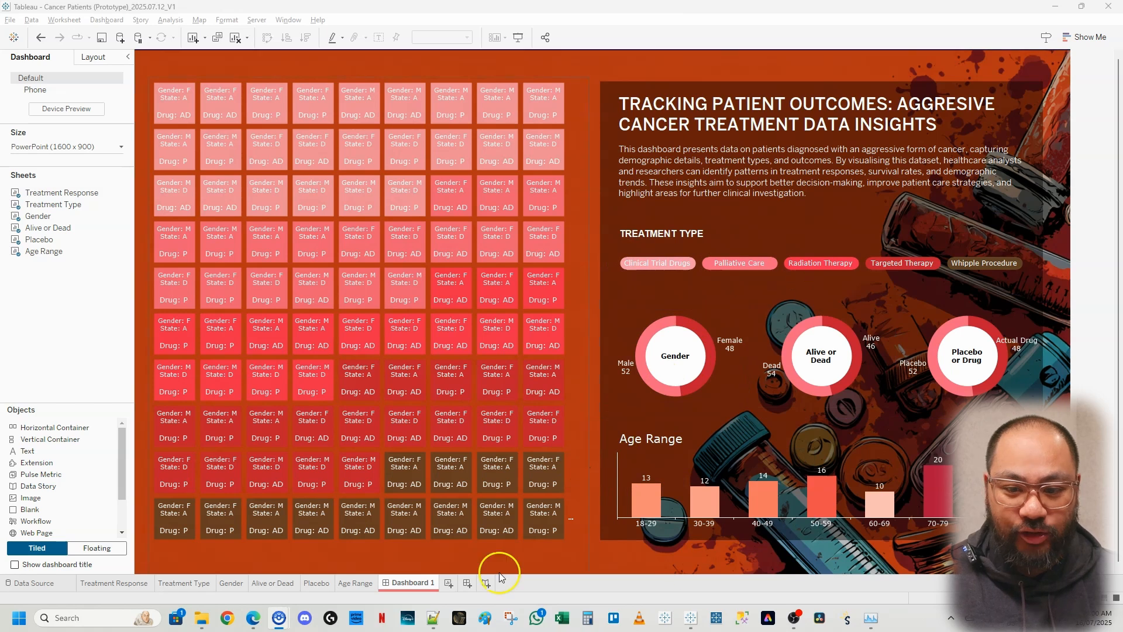
Step: In the Book1 workbook, add Treatment Type to Columns and fit Sheet 1 to Entire View
mouse_move(689, 620)
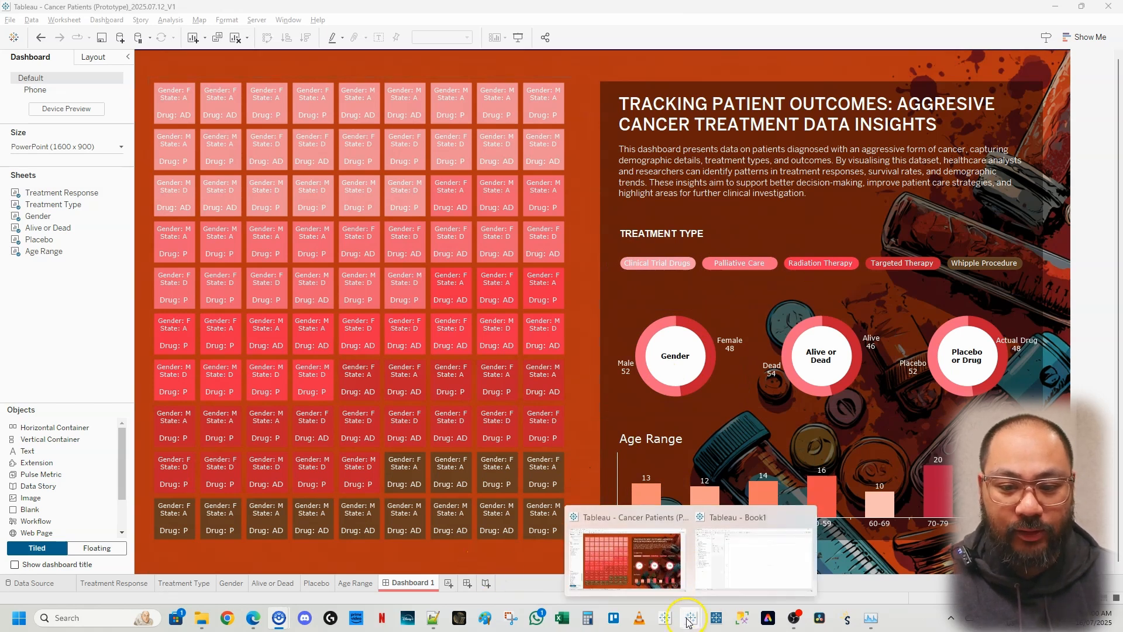
click(731, 576)
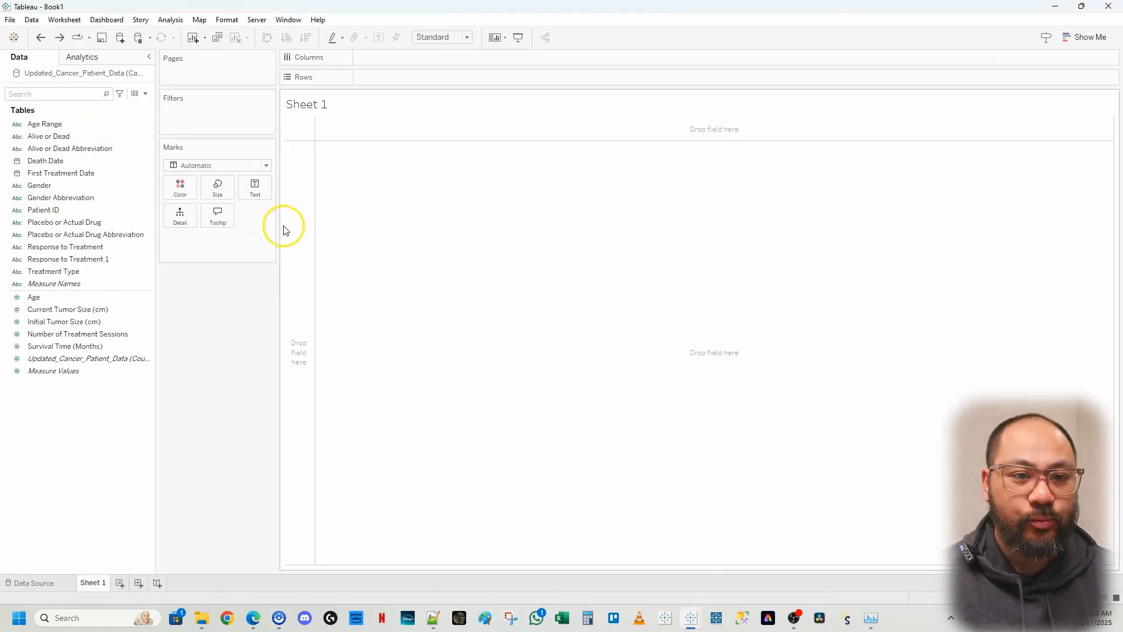
drag(280, 225, 275, 226)
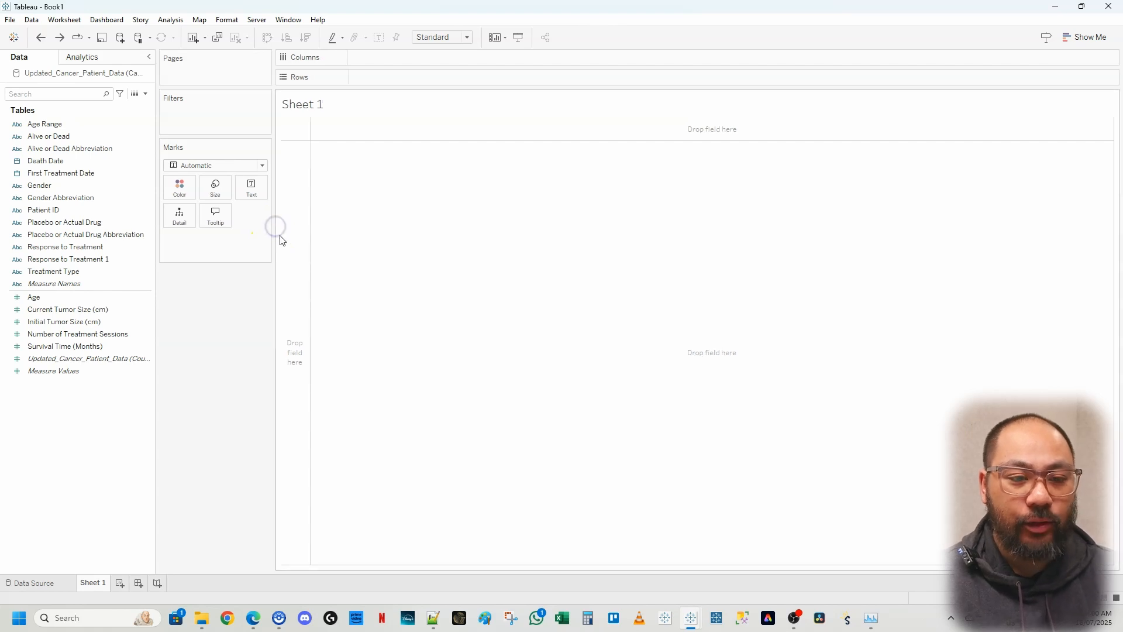
click(65, 248)
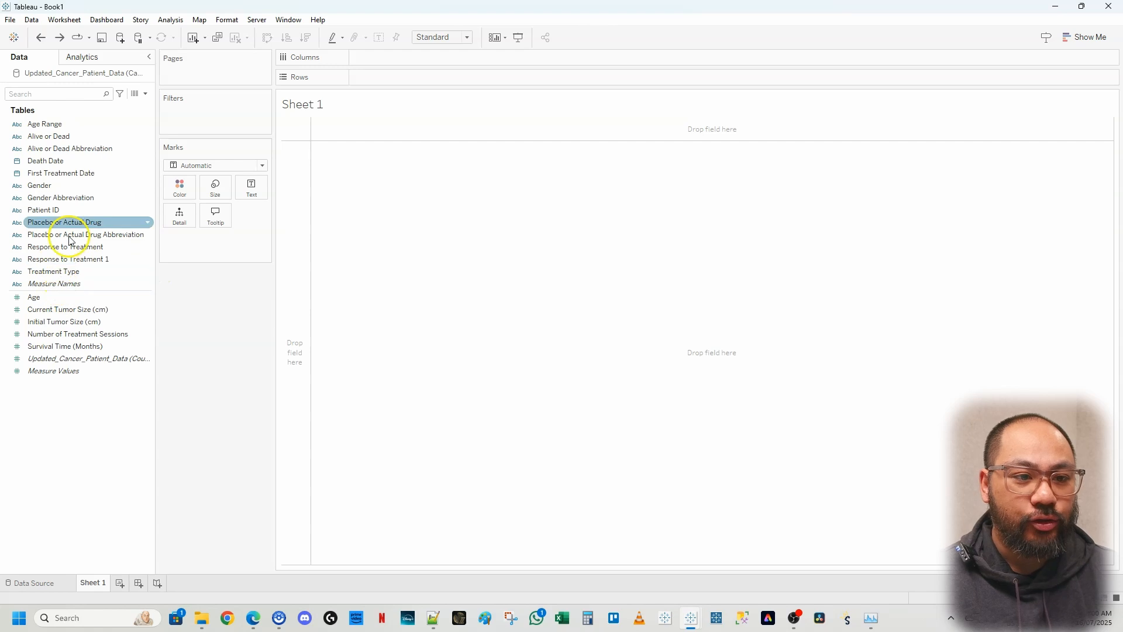
click(38, 272)
drag(38, 274, 378, 59)
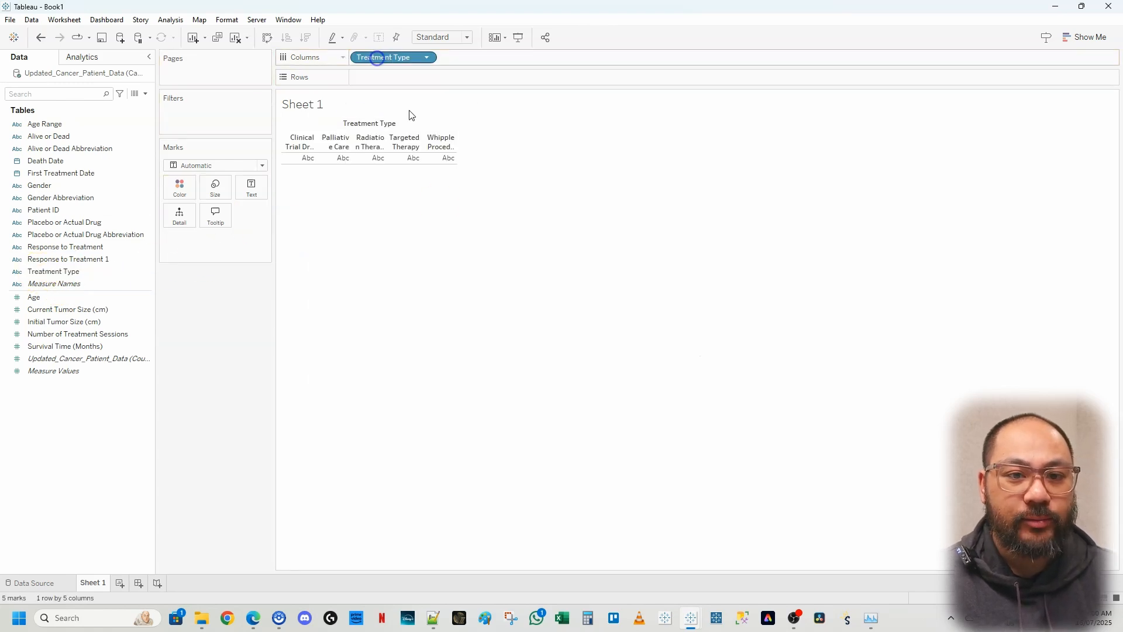
click(424, 37)
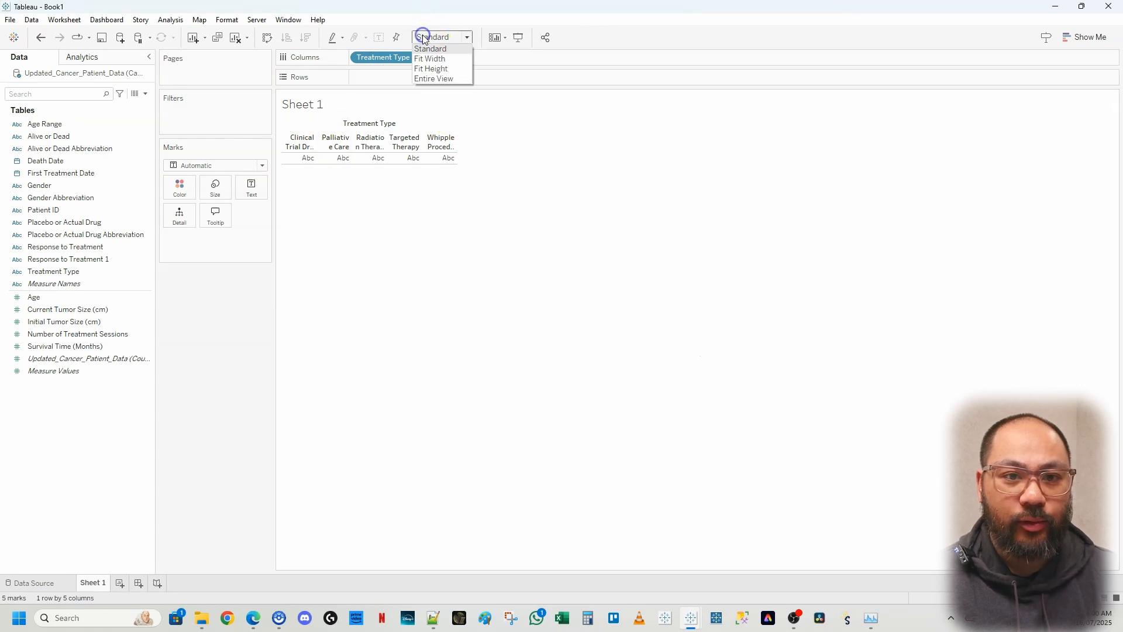
click(433, 80)
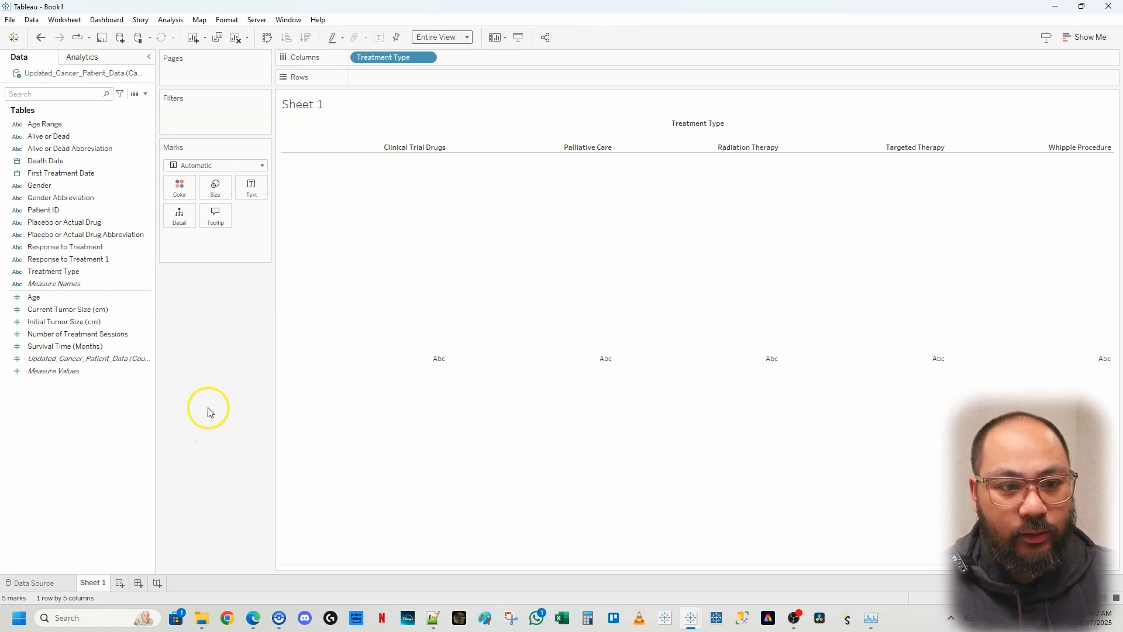
Step: Create a calculated field named _Minimum with the value 0
right_click(63, 397)
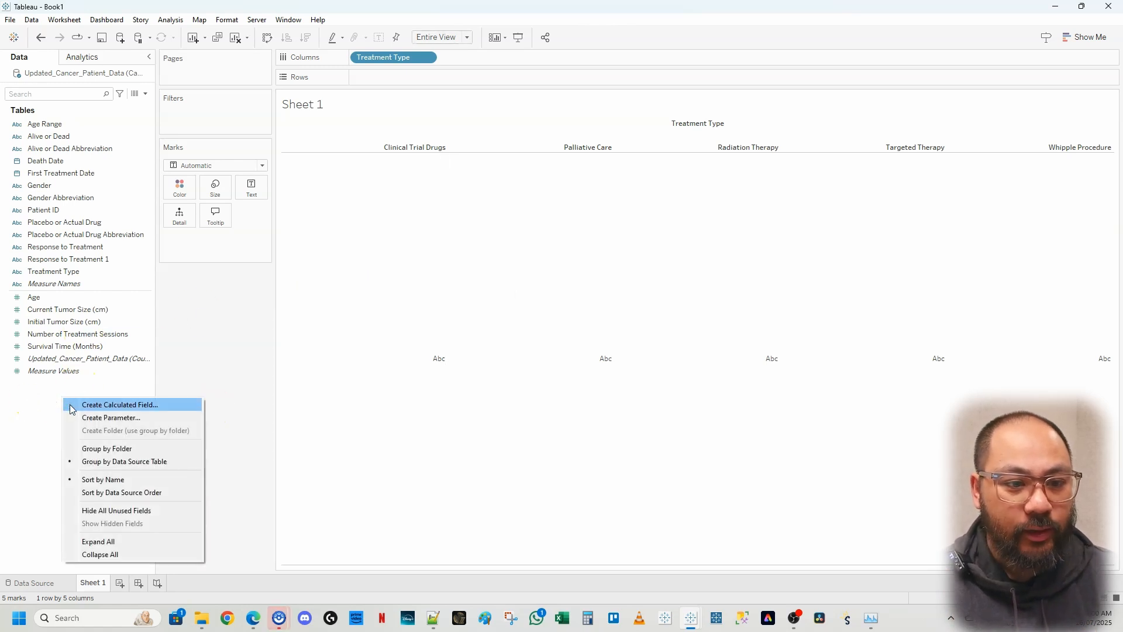
right_click(46, 398)
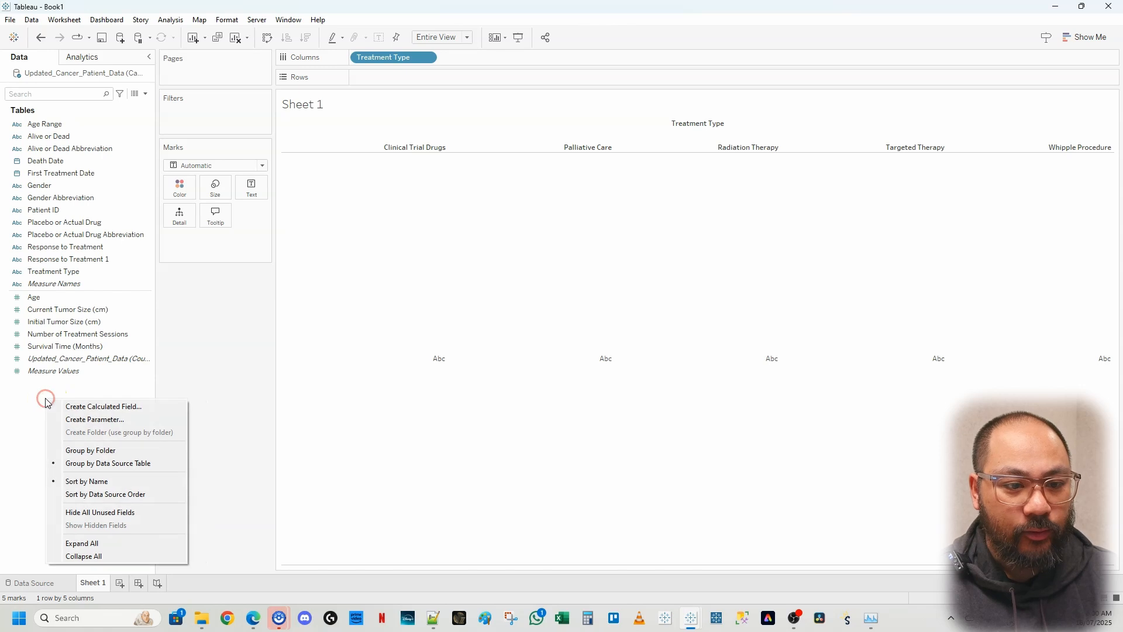
click(106, 408)
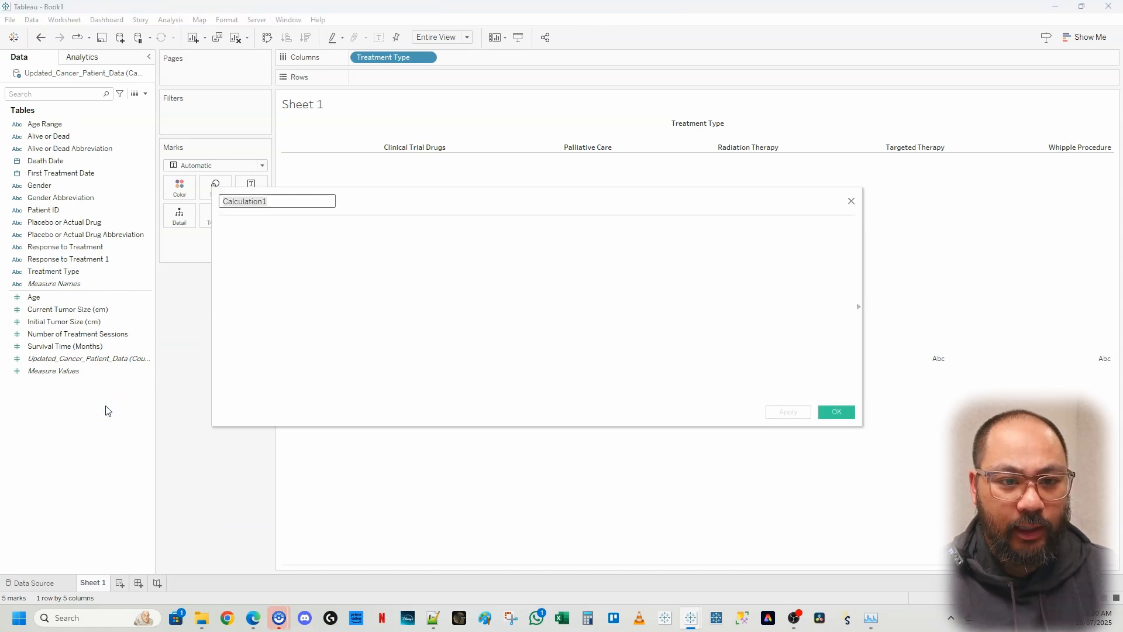
key(BackSpace)
text(_Minimum)
key(Tab)
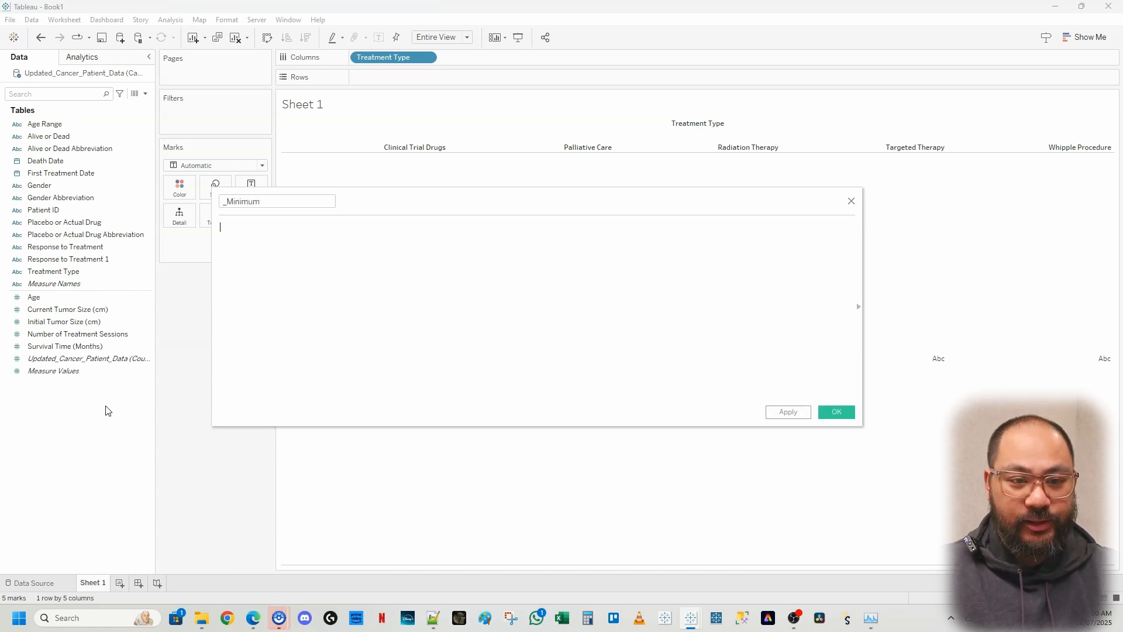
click(308, 275)
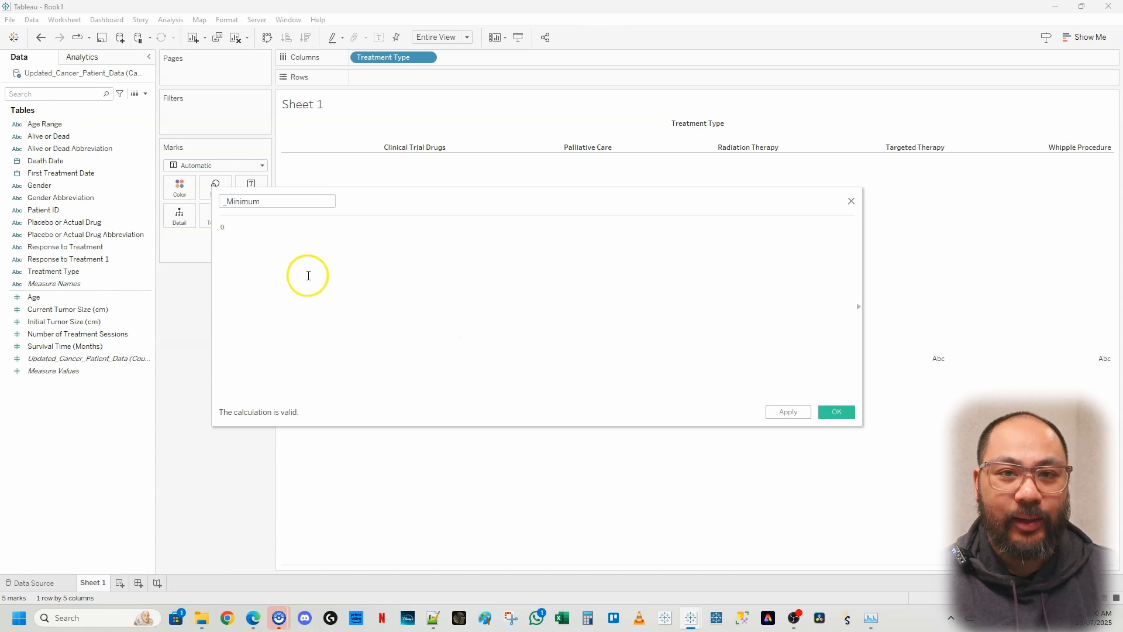
scroll(424, 353, up, 6)
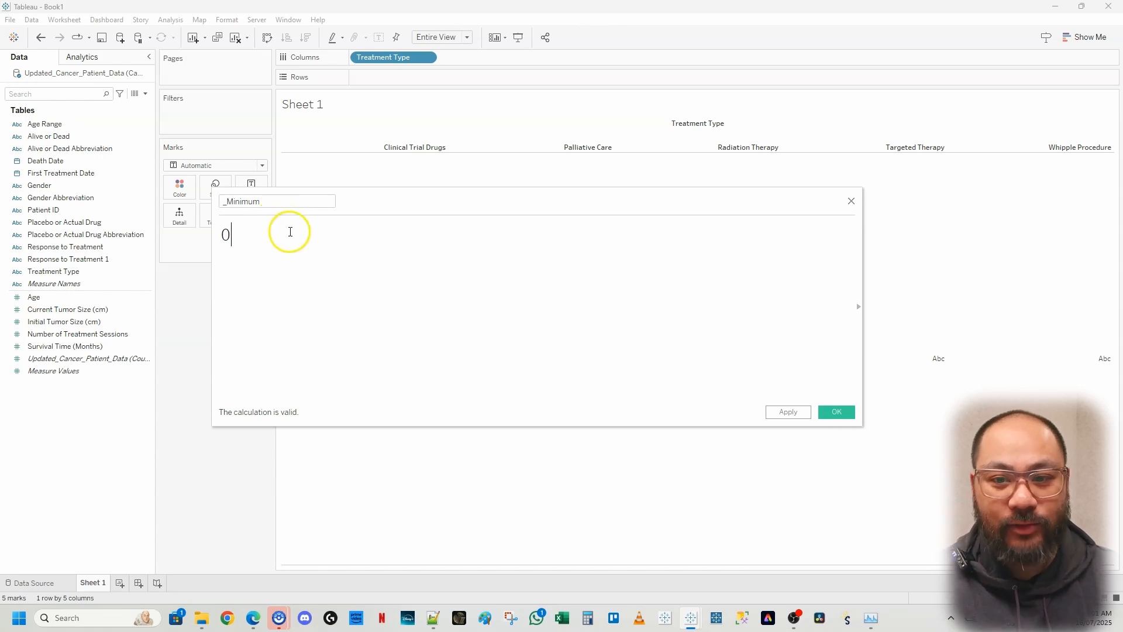
click(837, 411)
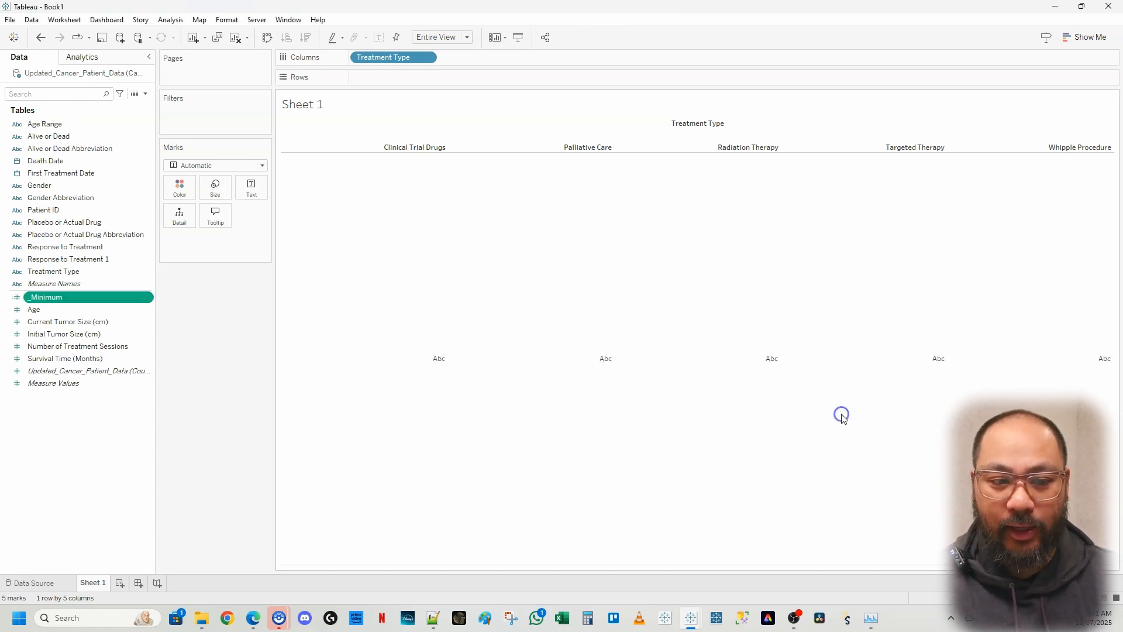
Step: Create a calculated field named _Maximum with the value 1
right_click(58, 429)
click(71, 438)
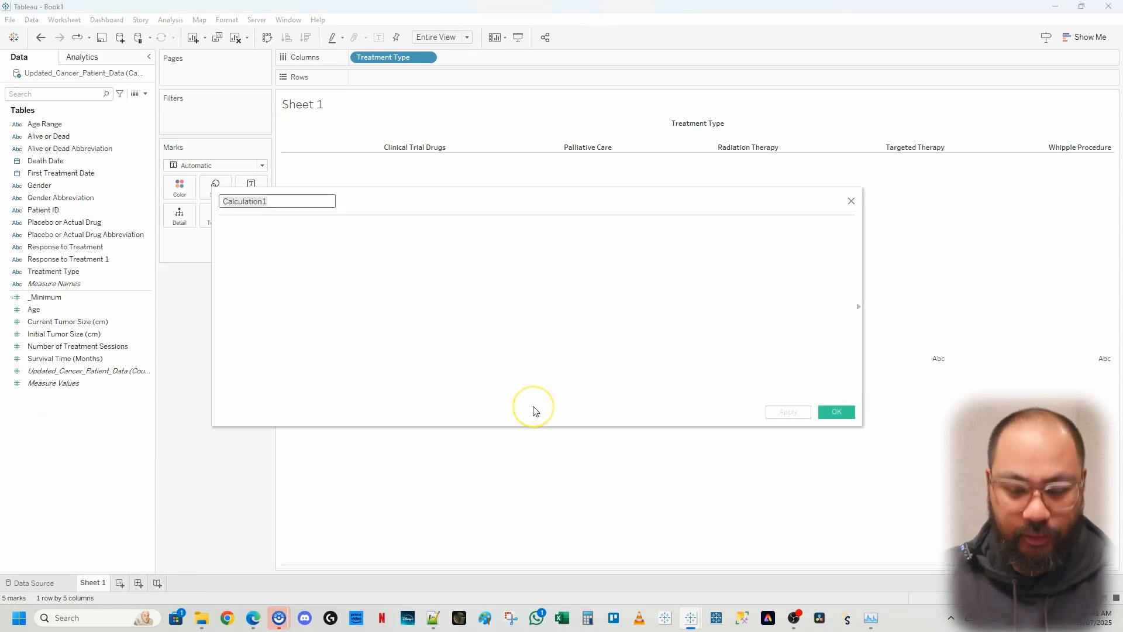
key(BackSpace)
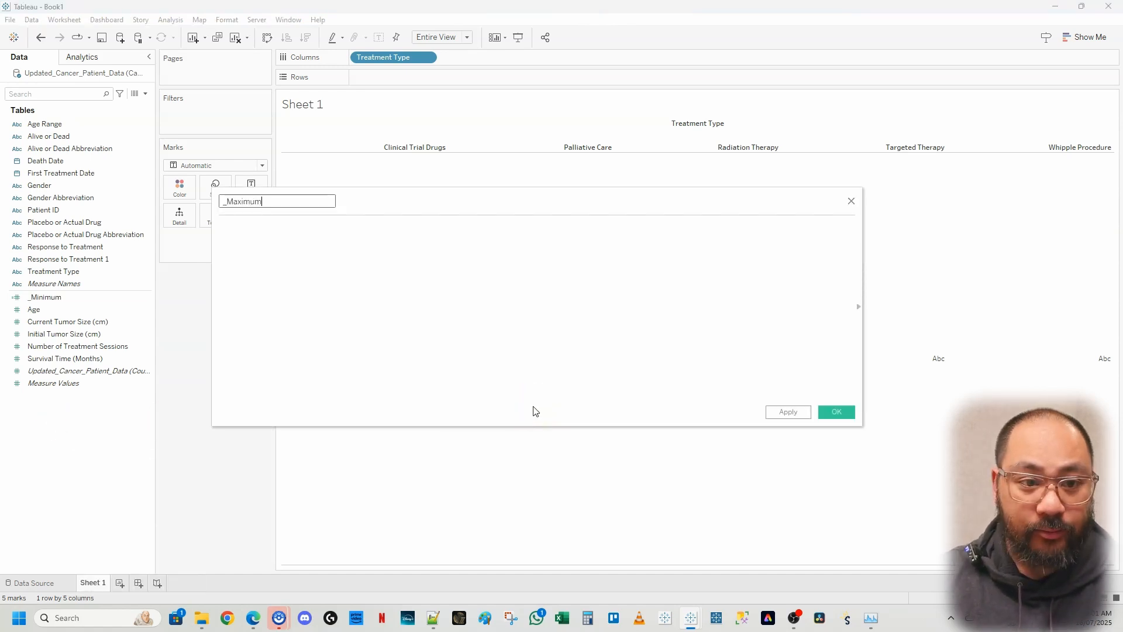
click(431, 228)
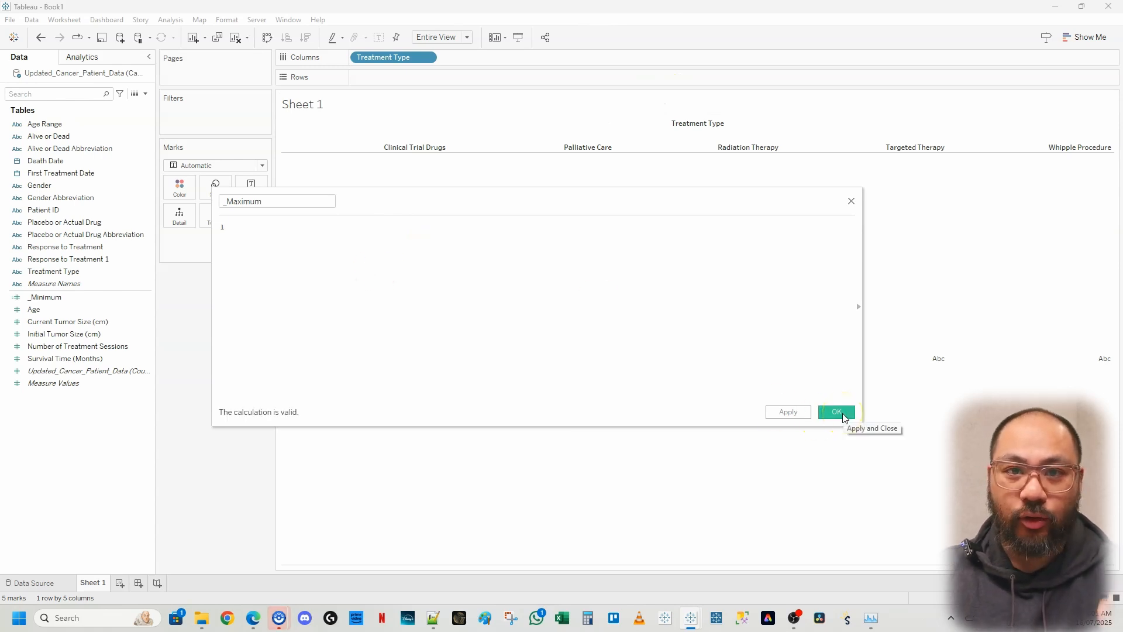
click(842, 413)
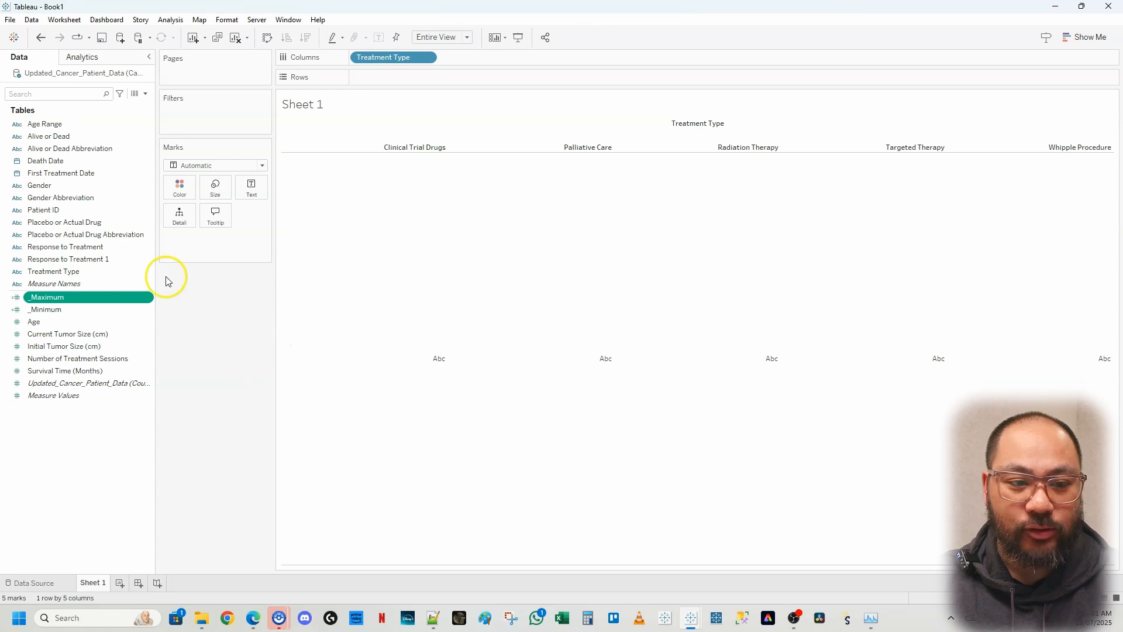
Step: Add Measure Values to the sheet and remove every measure from it except _Maximum and _Minimum
click(87, 401)
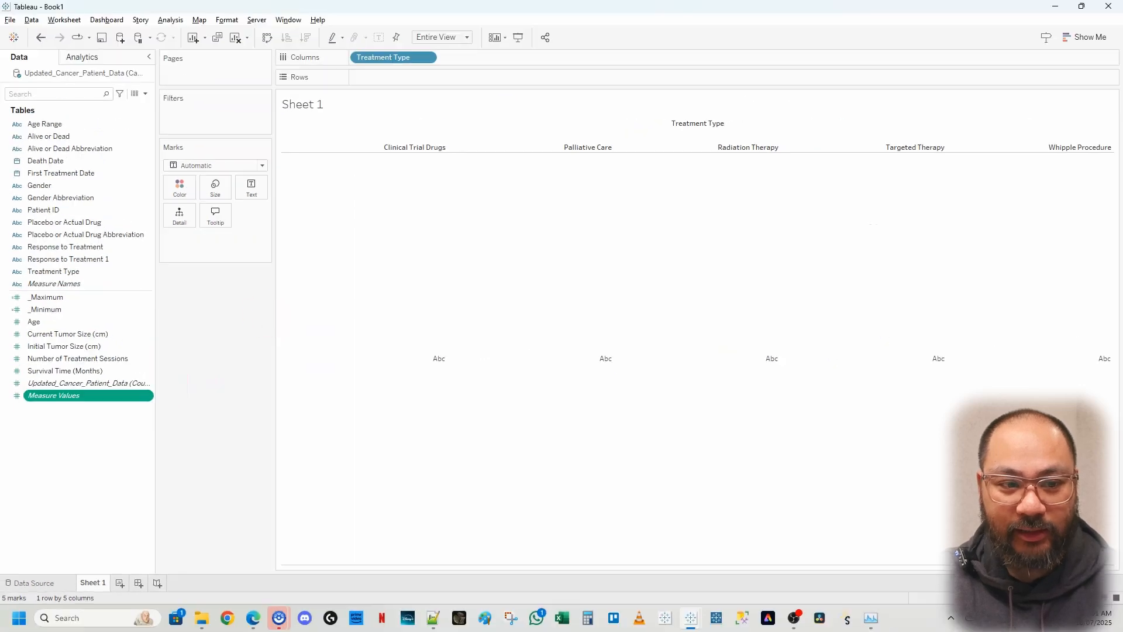
double_click(73, 399)
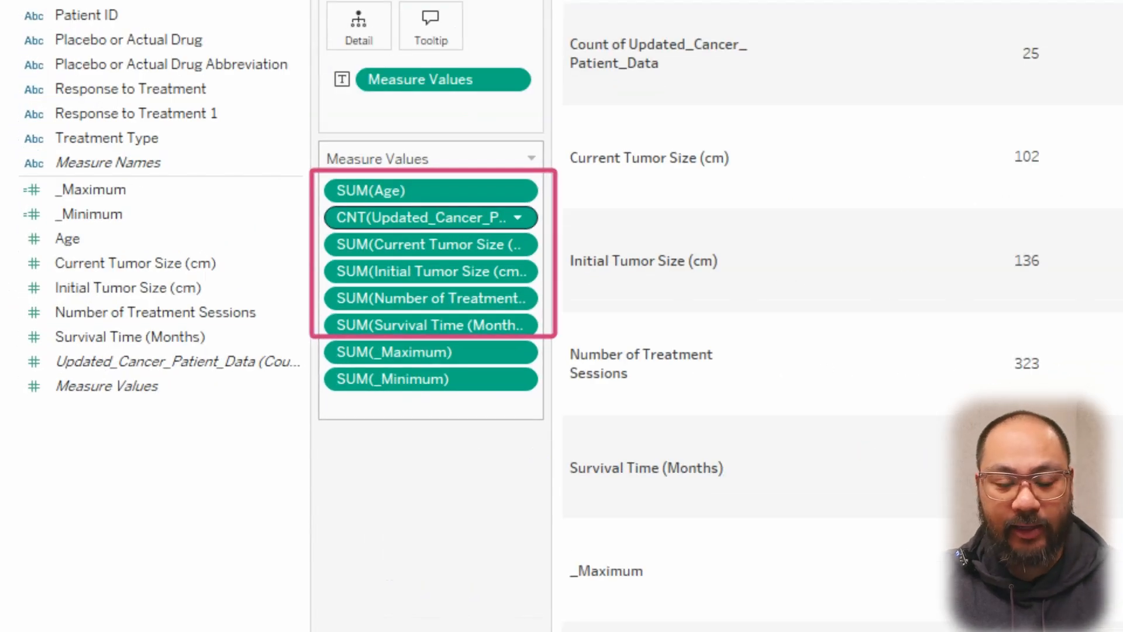
drag(424, 198, 418, 504)
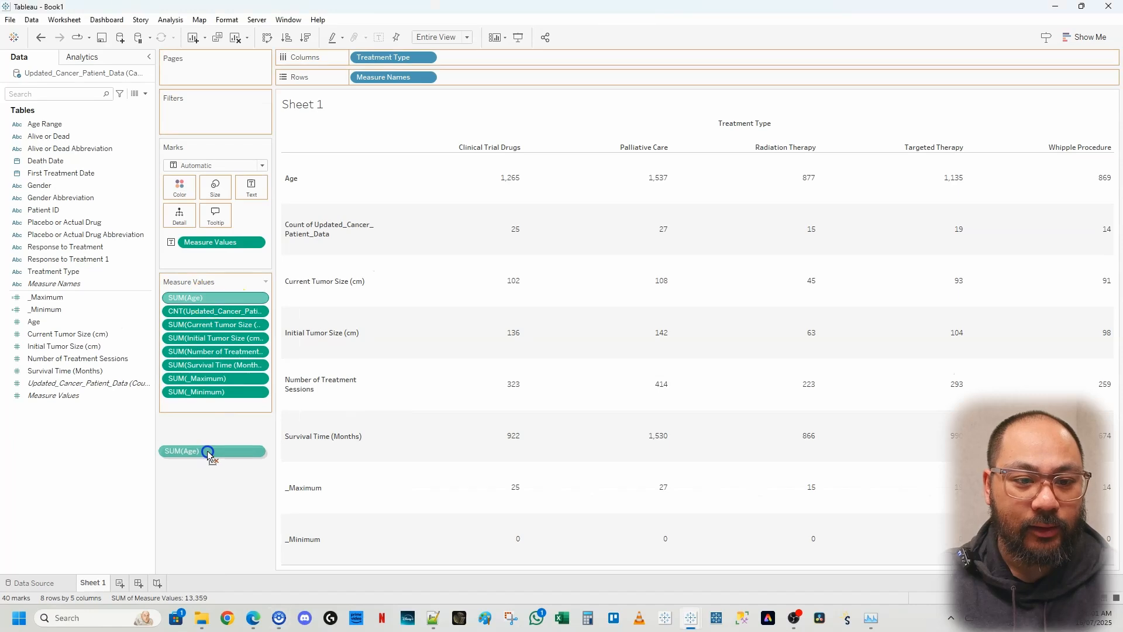
drag(209, 454, 208, 452)
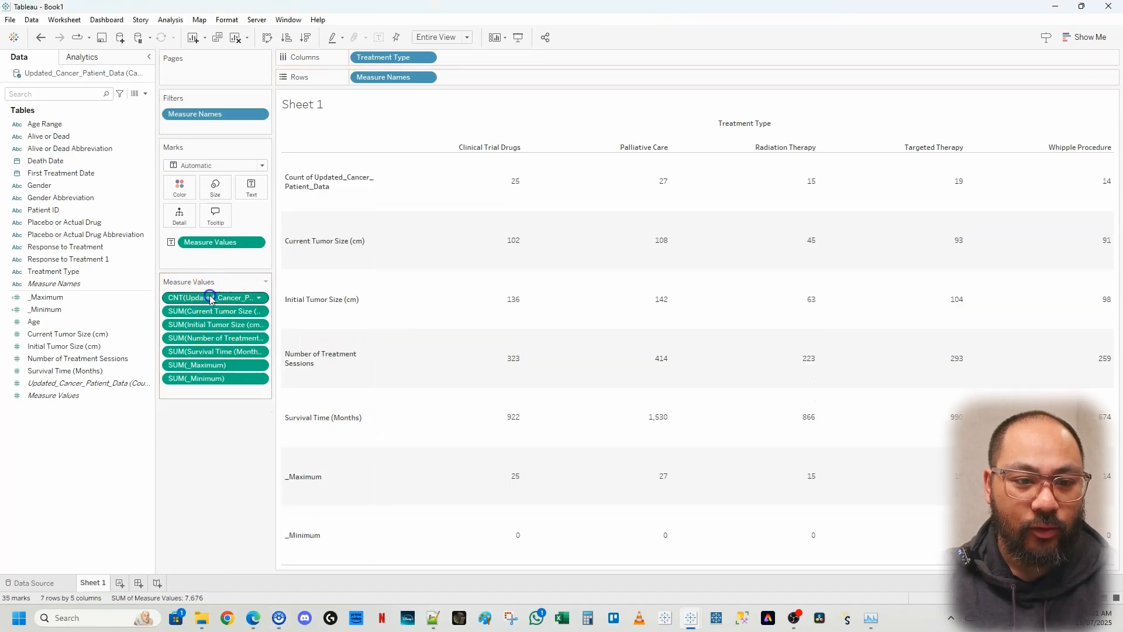
shift+click(206, 352)
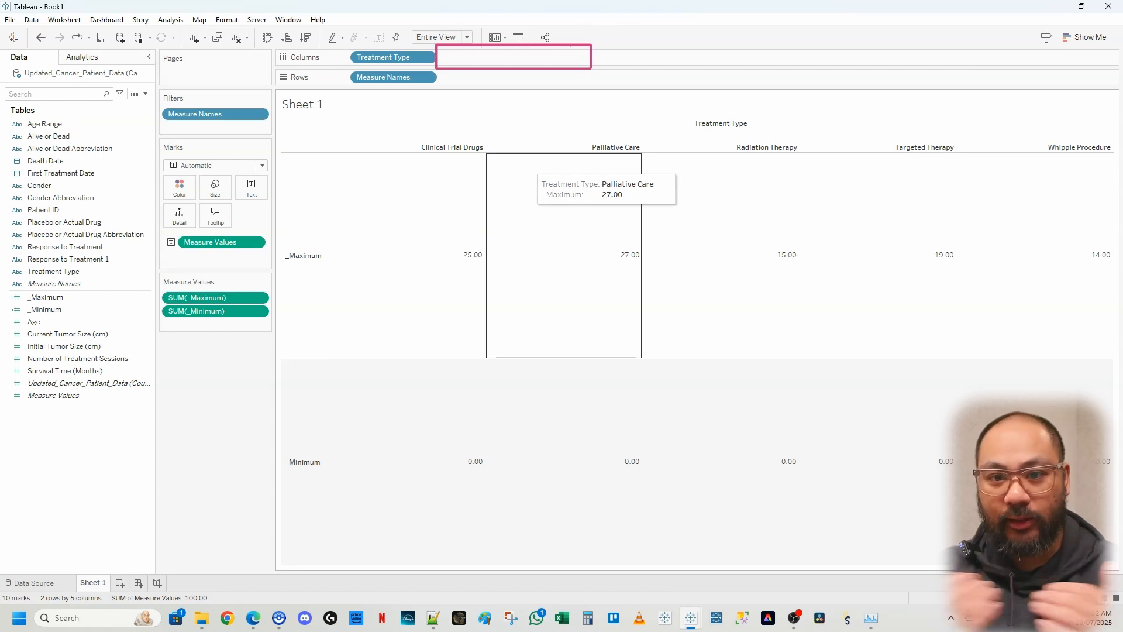
Step: Move Measure Values from the marks to Columns, after Treatment Type, and remove Measure Names from Rows
drag(200, 245, 475, 62)
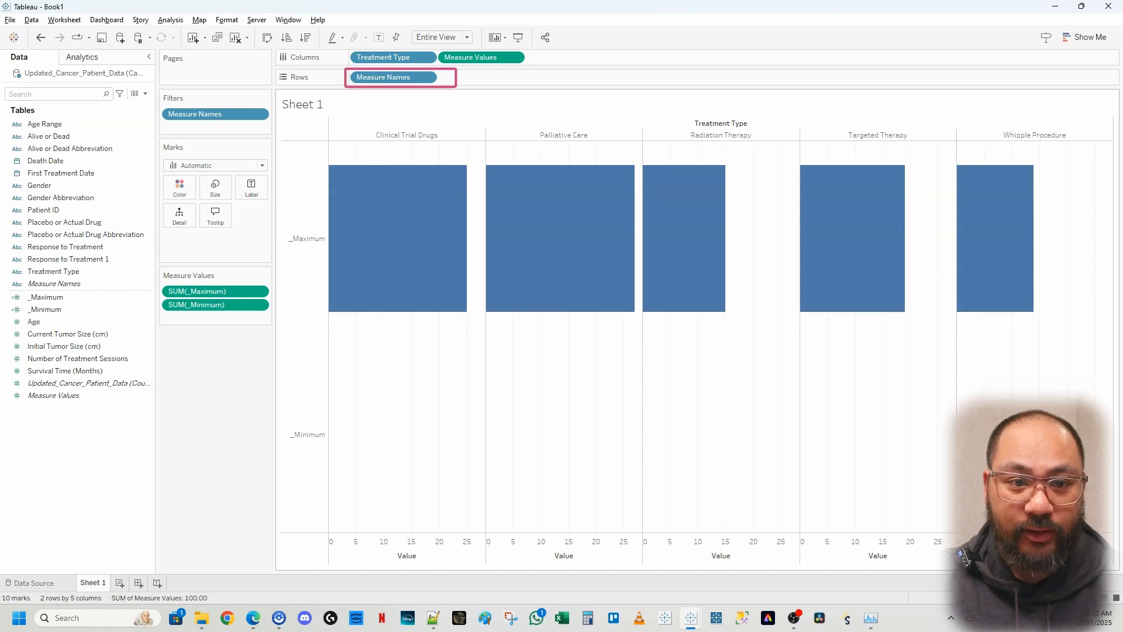
drag(392, 80, 229, 366)
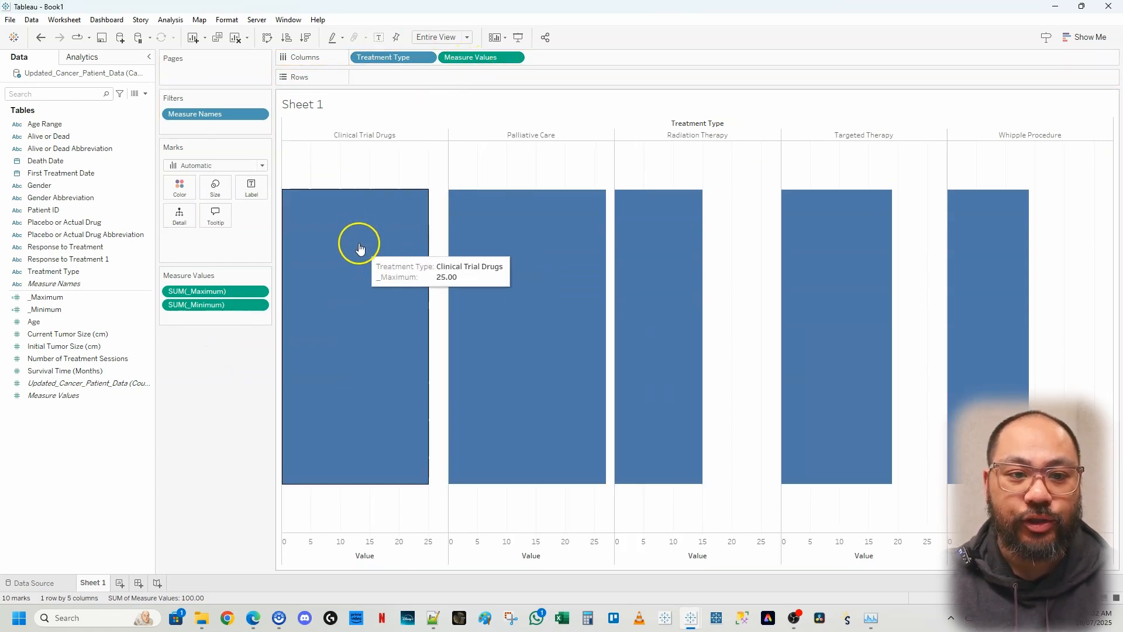
Step: Change the aggregation of both _Maximum and _Minimum in Measure Values from Sum to Attribute
right_click(214, 291)
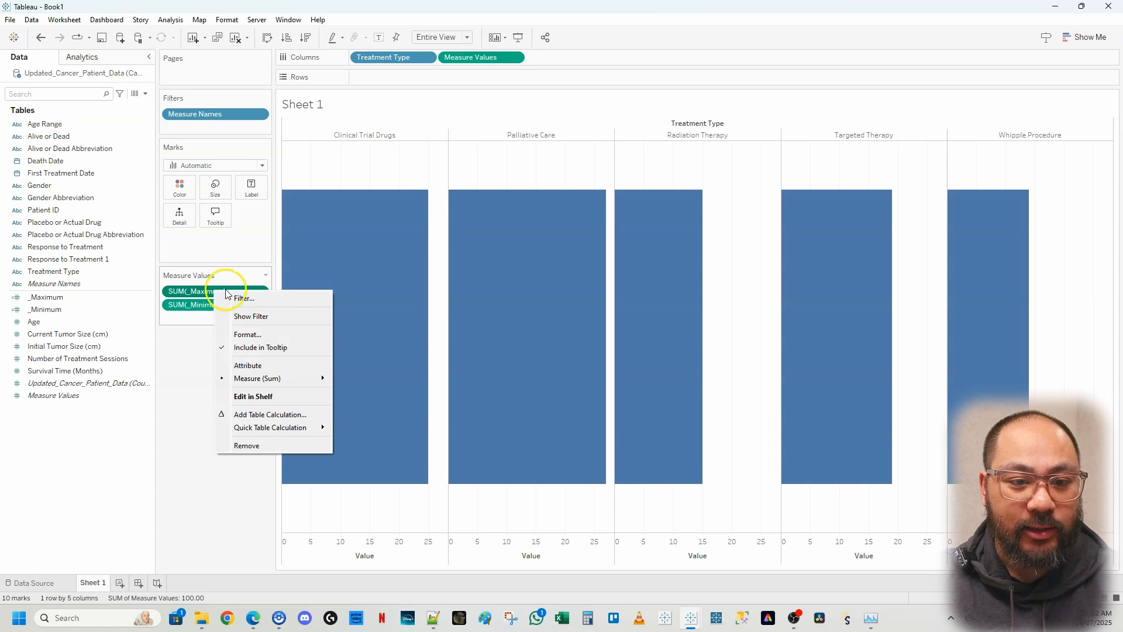
click(283, 365)
right_click(209, 305)
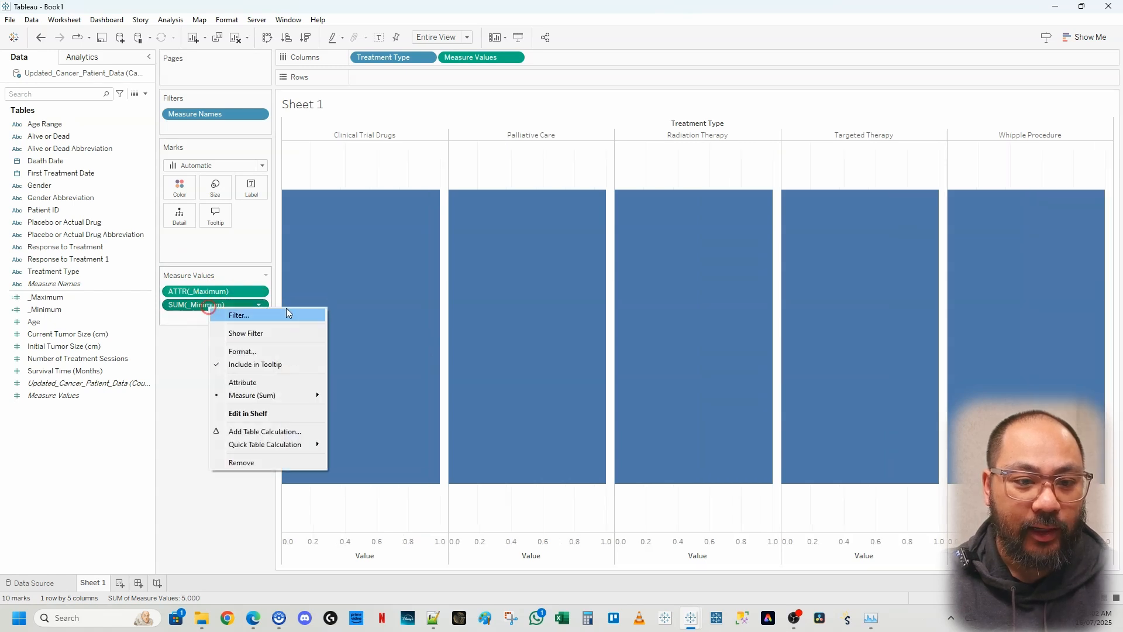
click(282, 381)
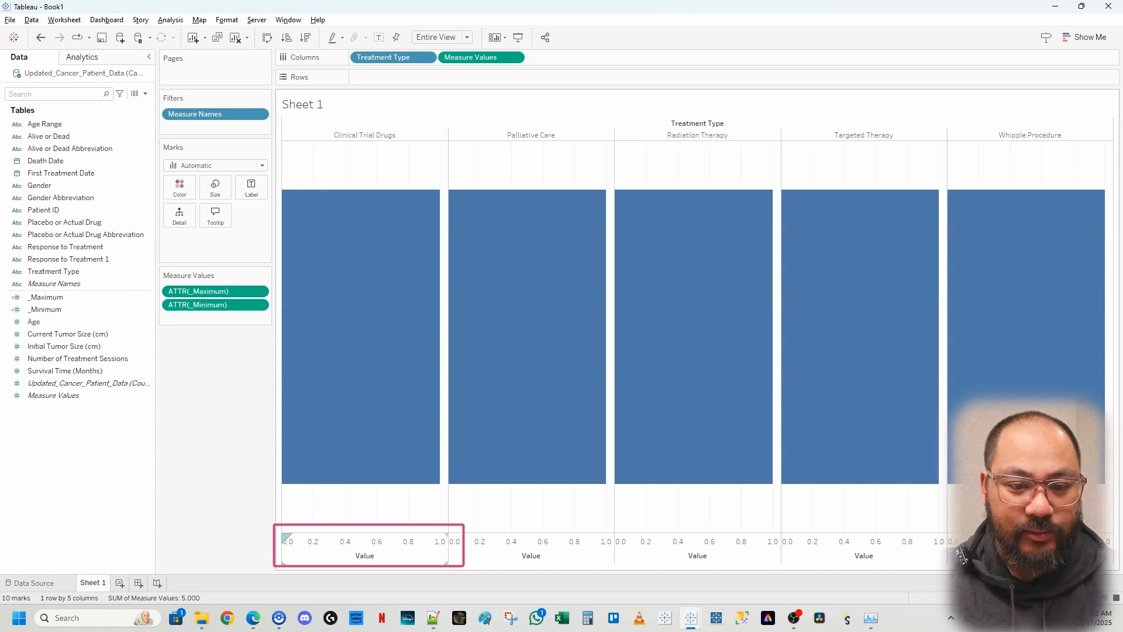
Step: Change the sheet's mark type to Circle
key(Escape)
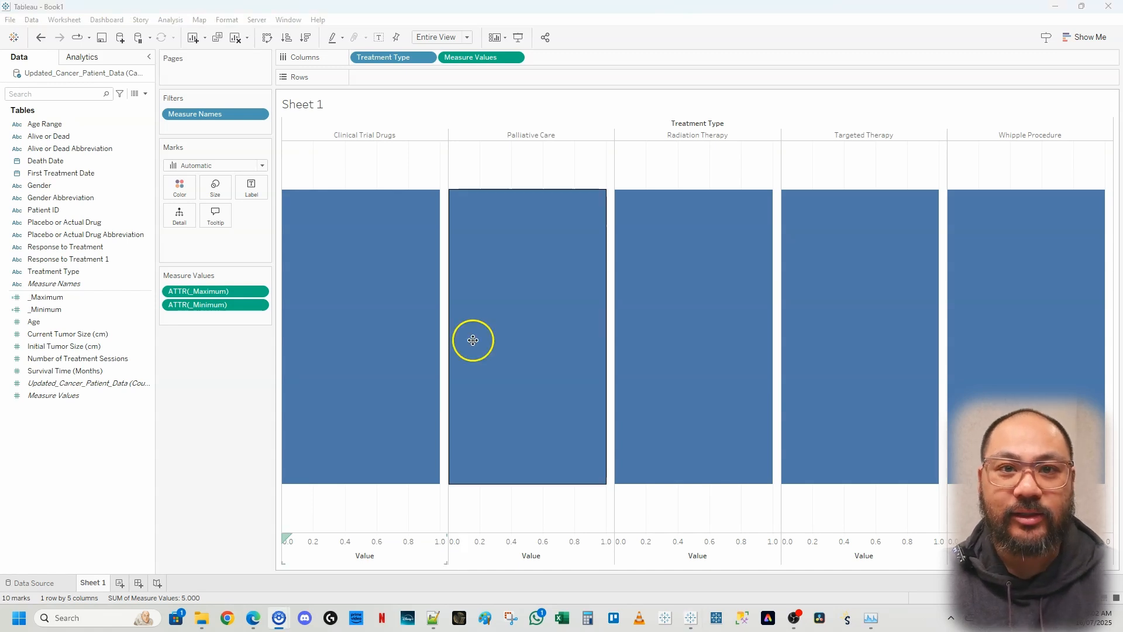
click(212, 167)
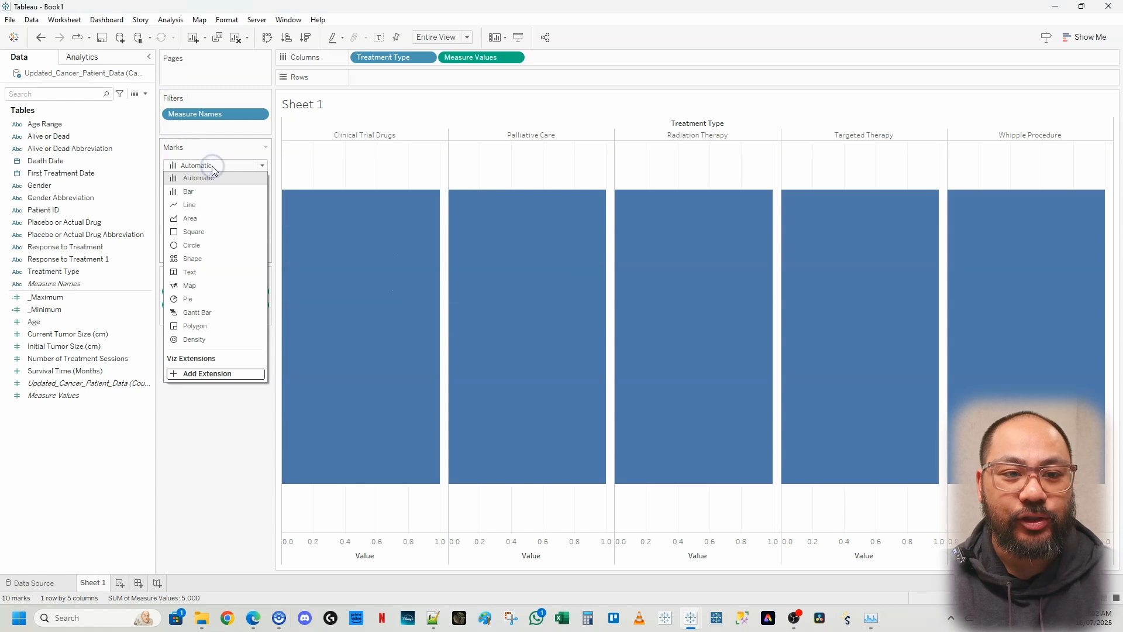
click(212, 248)
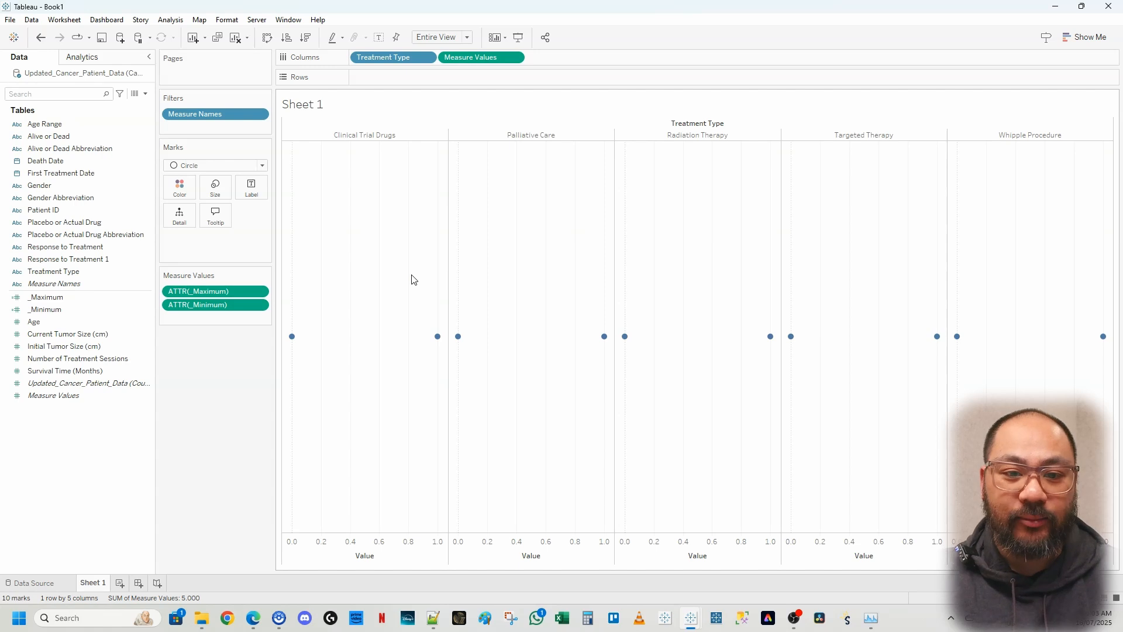
Step: Add _Maximum to Columns after Measure Values and set its aggregation to Attribute
click(45, 298)
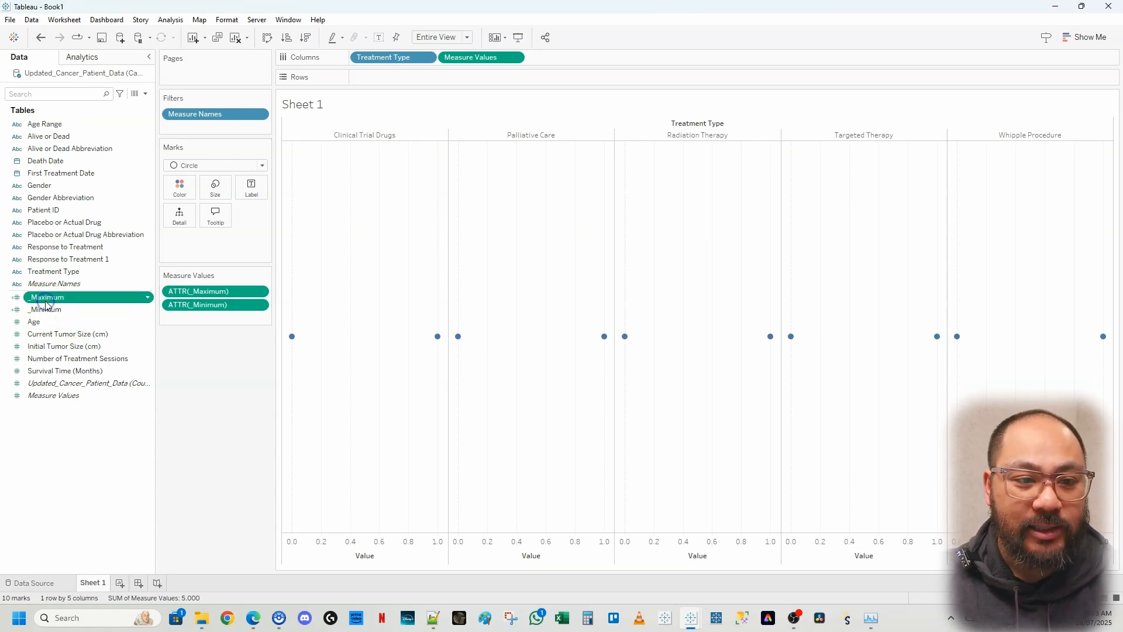
mouse_move(49, 302)
mouse_down()
mouse_move(429, 207)
mouse_move(572, 56)
mouse_up()
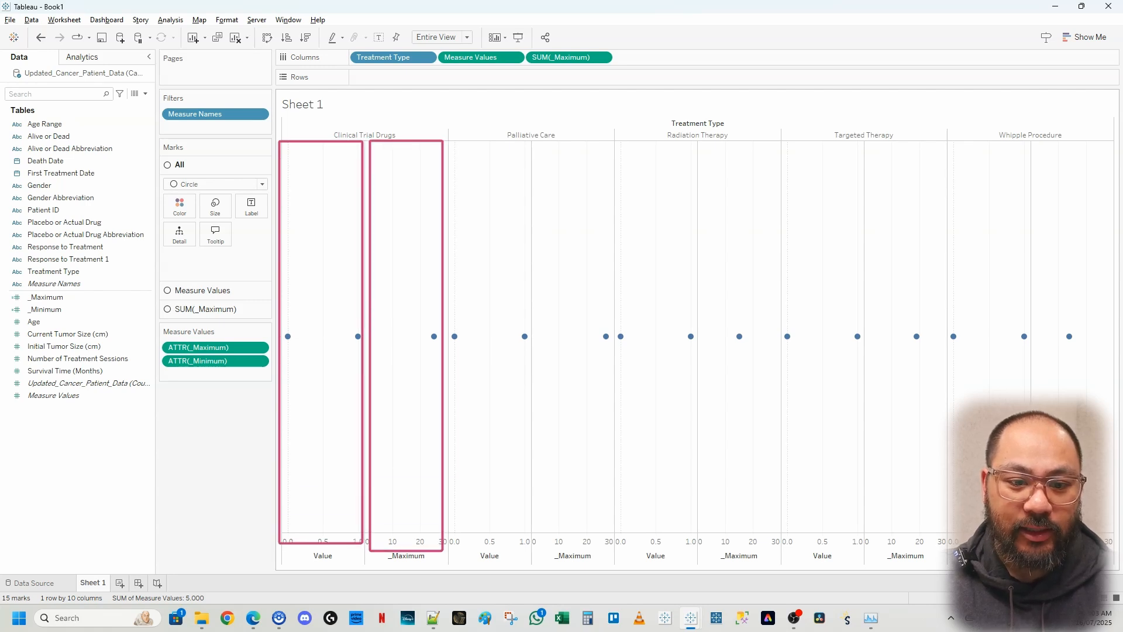
click(573, 59)
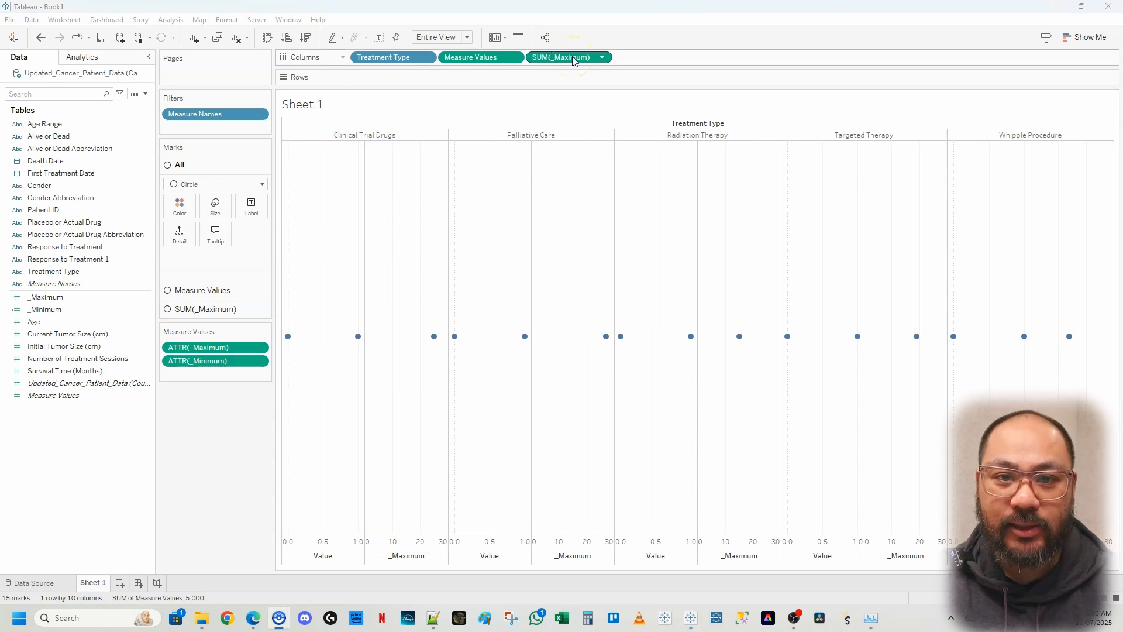
right_click(574, 59)
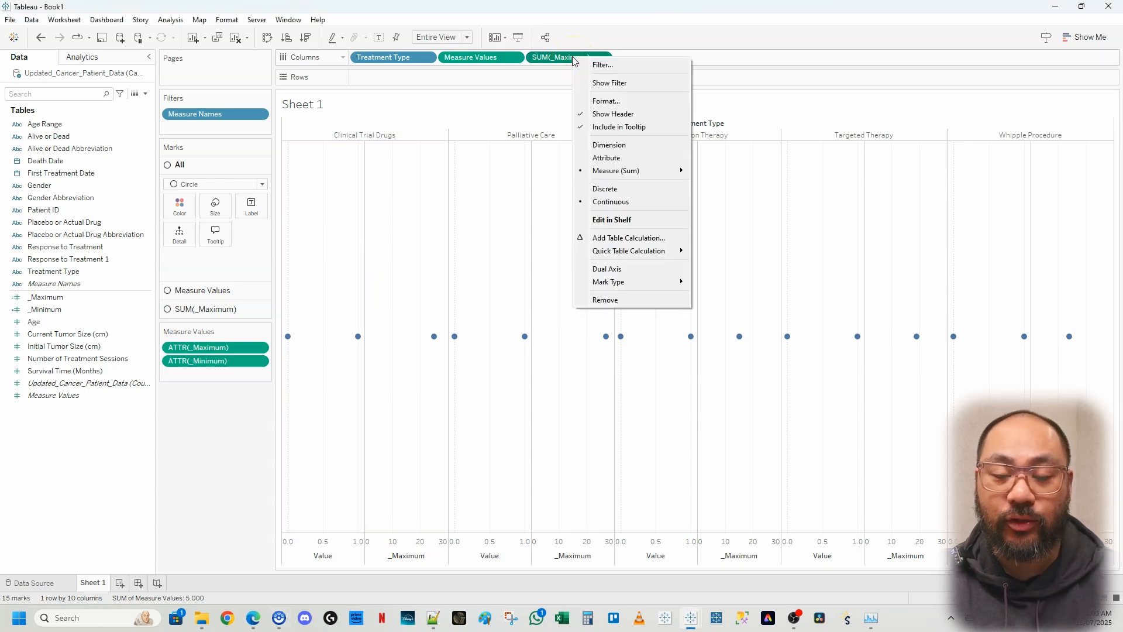
click(624, 161)
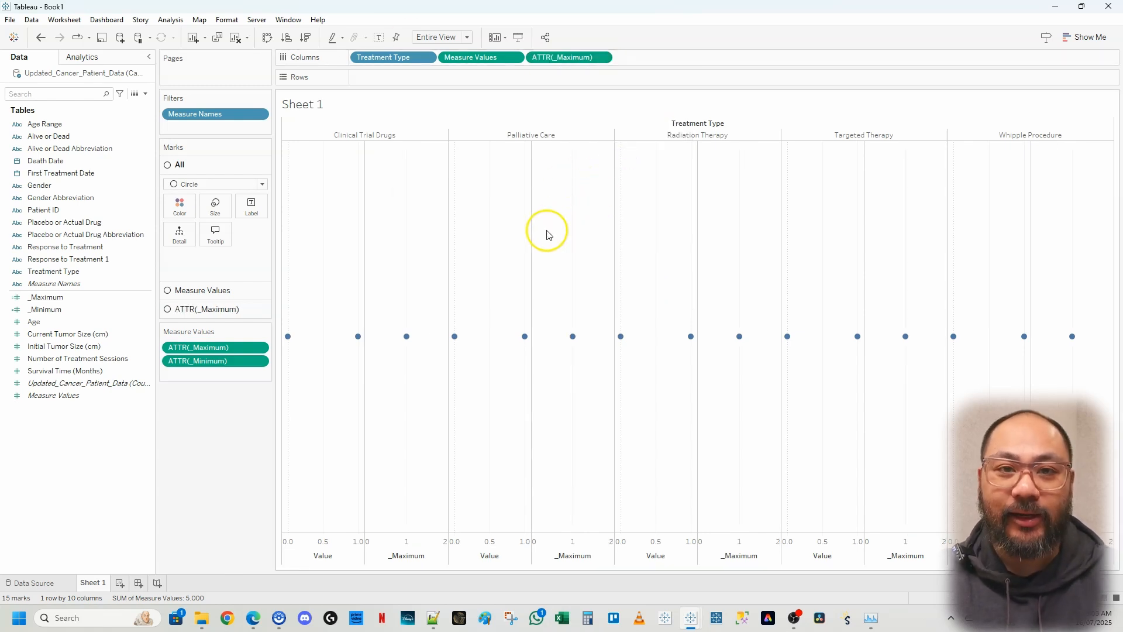
Step: Change the marks of the _Maximum attribute in Columns to Bar and reduce the bar size to roughly a quarter of the slider range
click(565, 62)
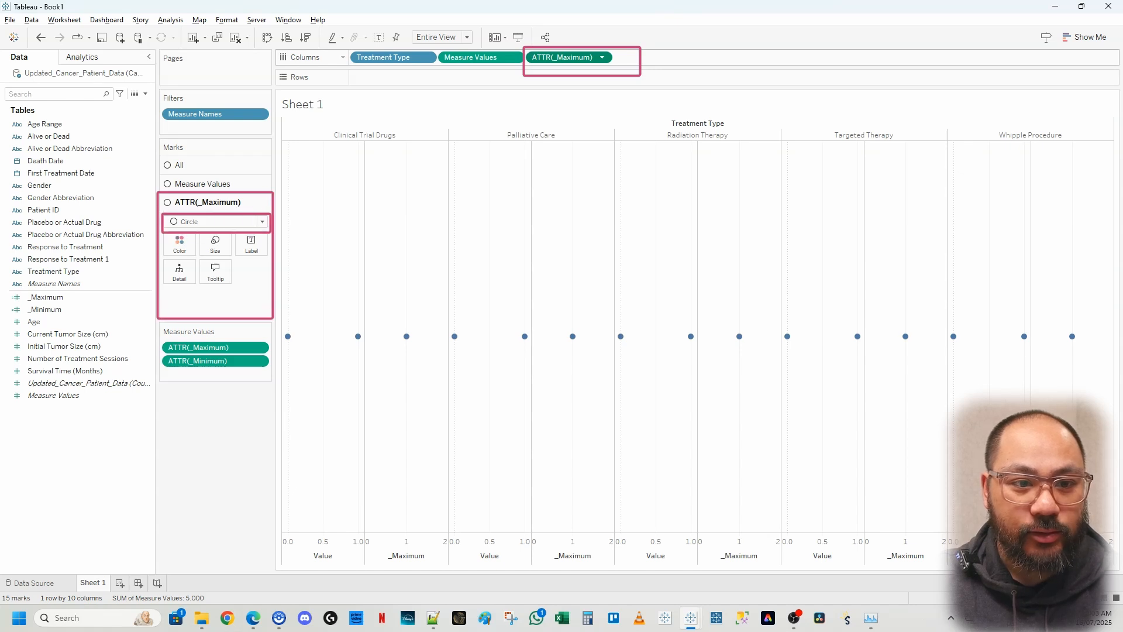
click(224, 221)
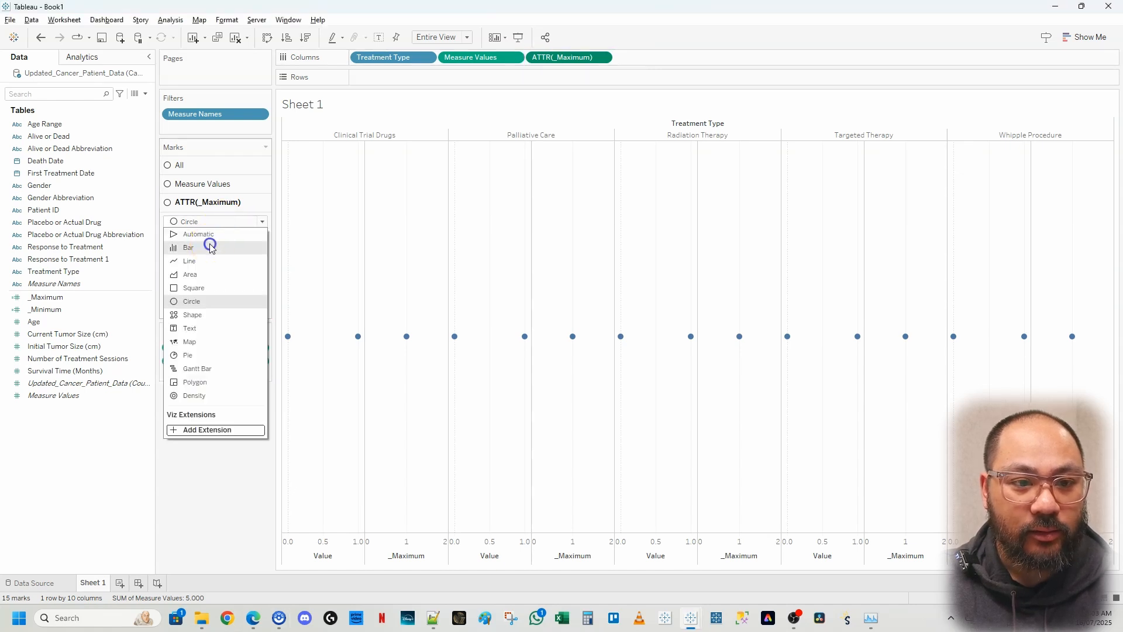
click(211, 246)
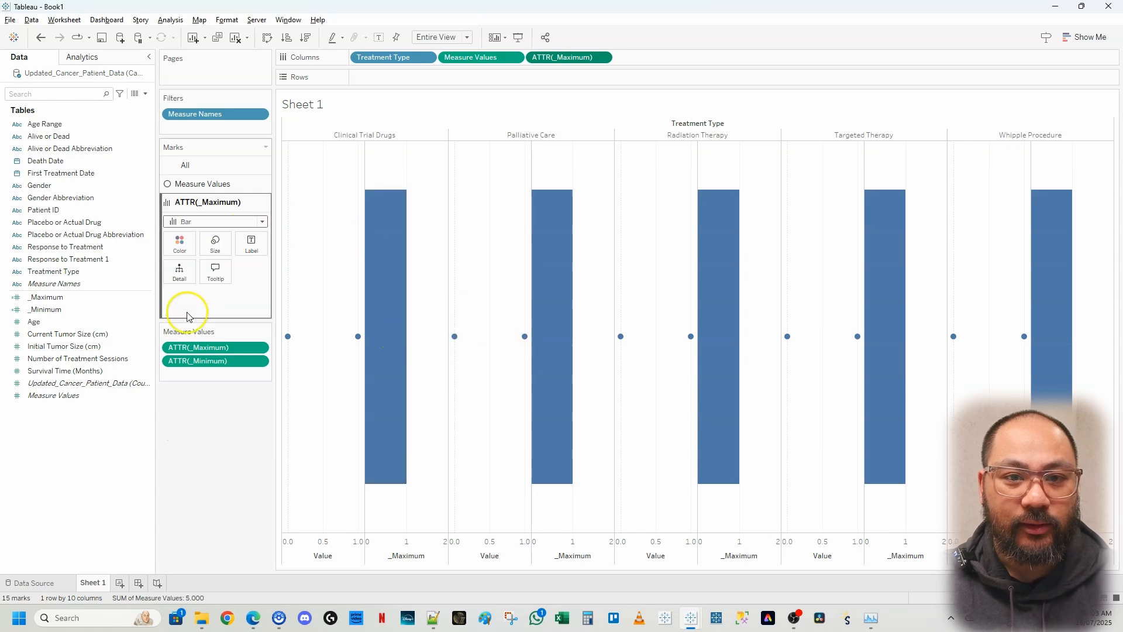
click(214, 247)
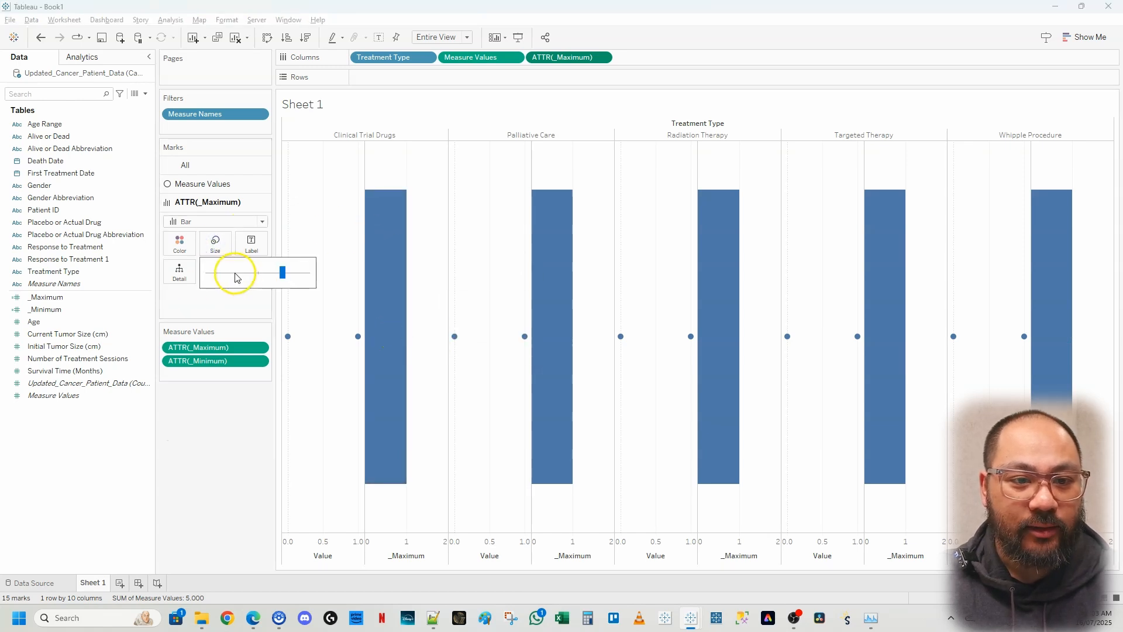
click(236, 274)
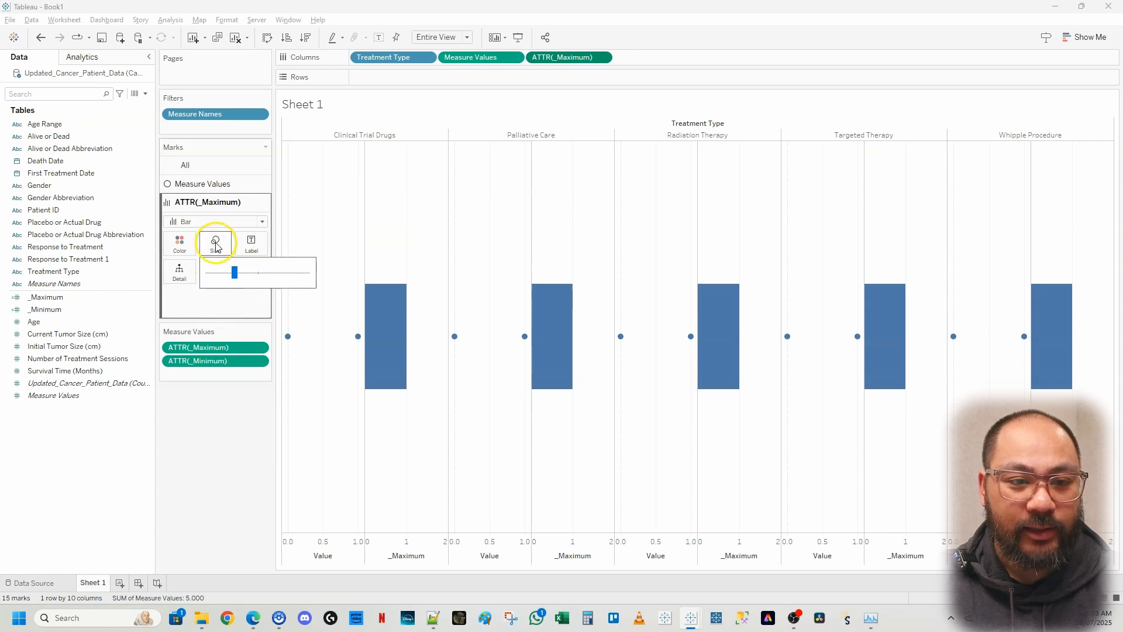
drag(235, 274, 236, 273)
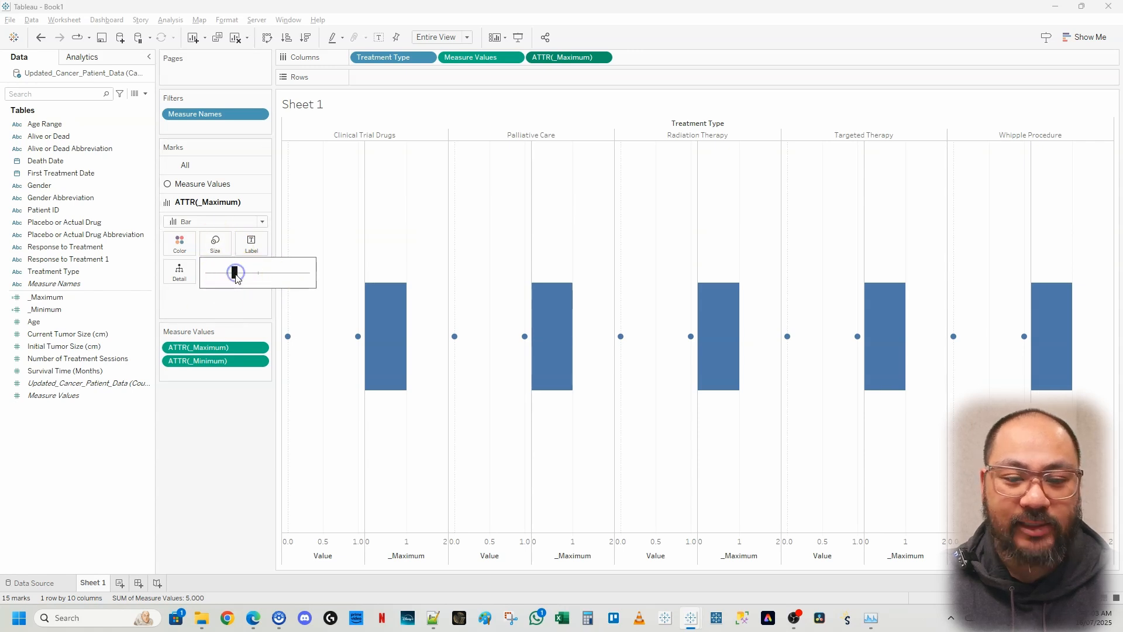
click(216, 304)
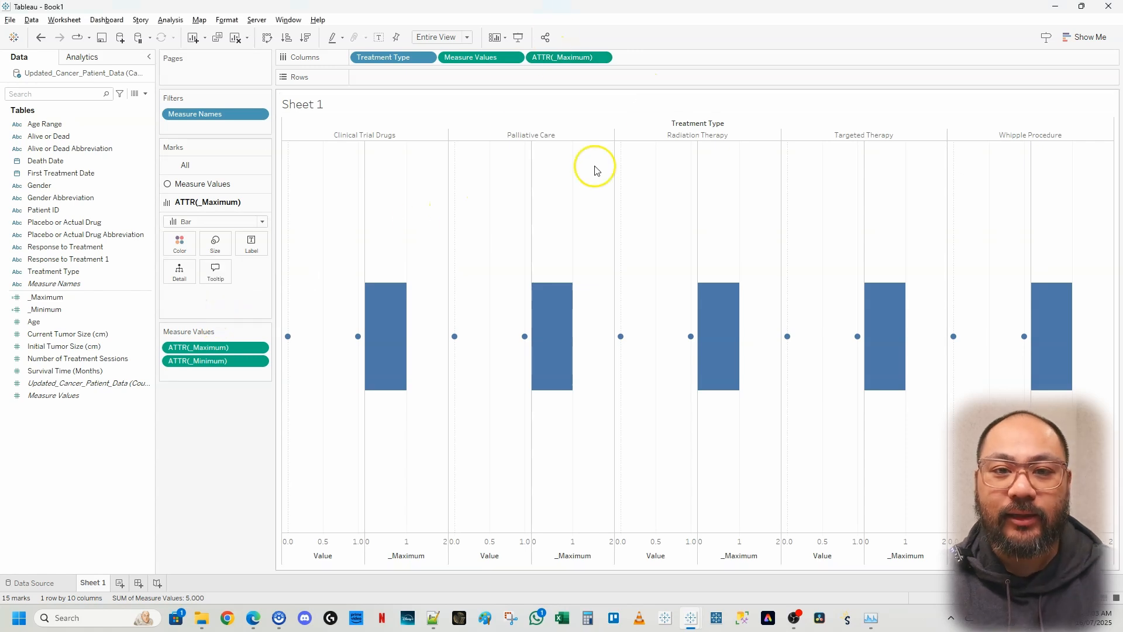
Step: Combine the _Maximum attribute in Columns with Measure Values as a dual axis
right_click(572, 62)
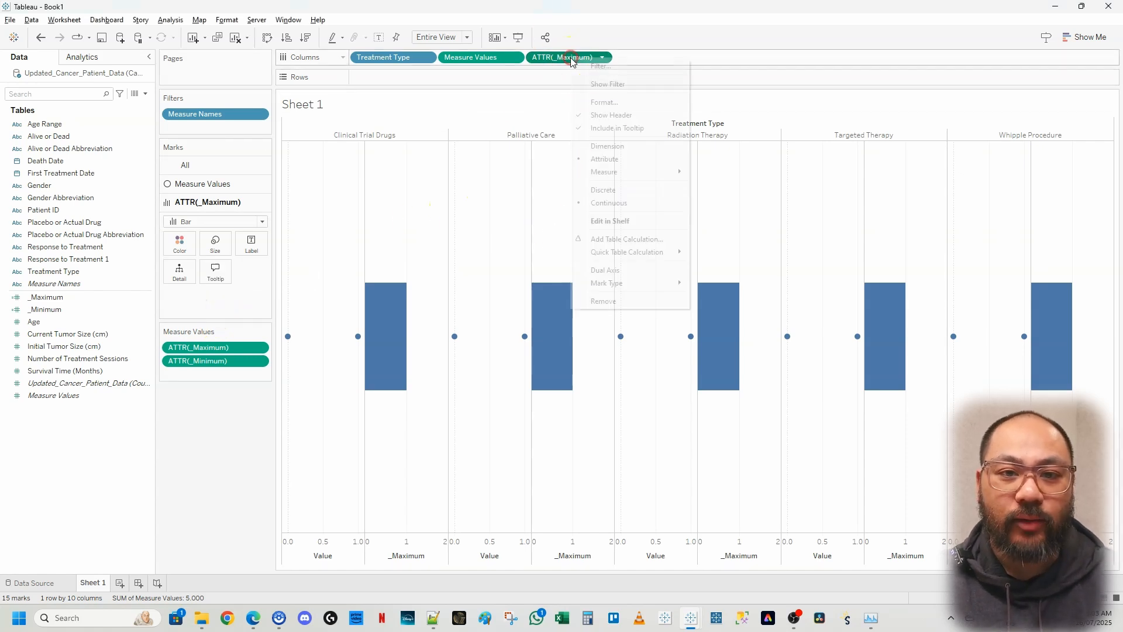
click(629, 274)
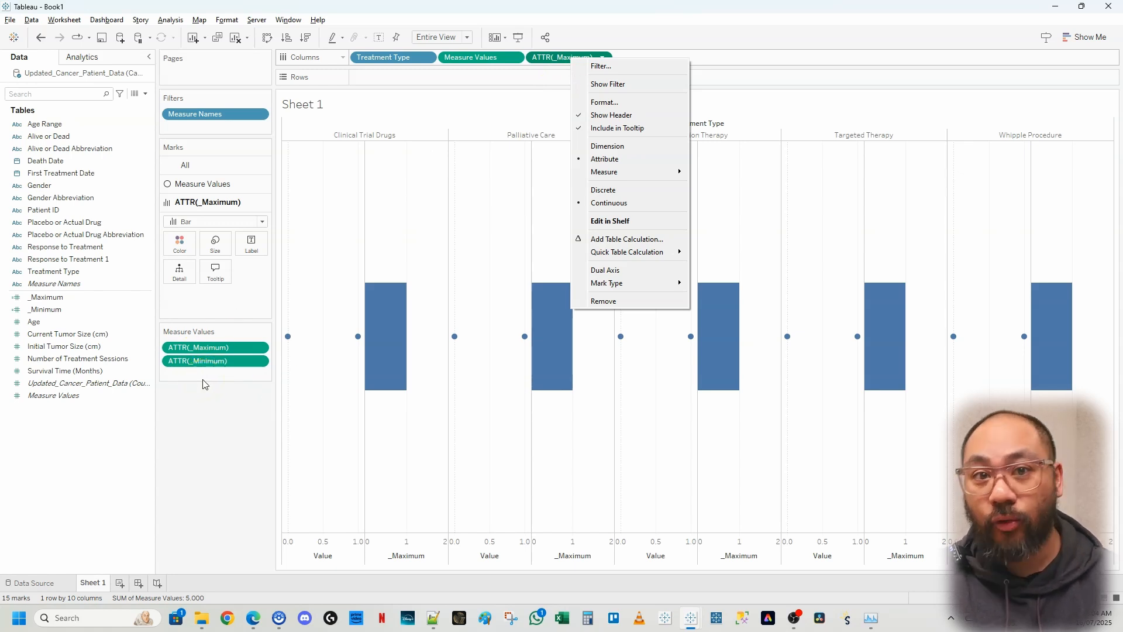
click(611, 271)
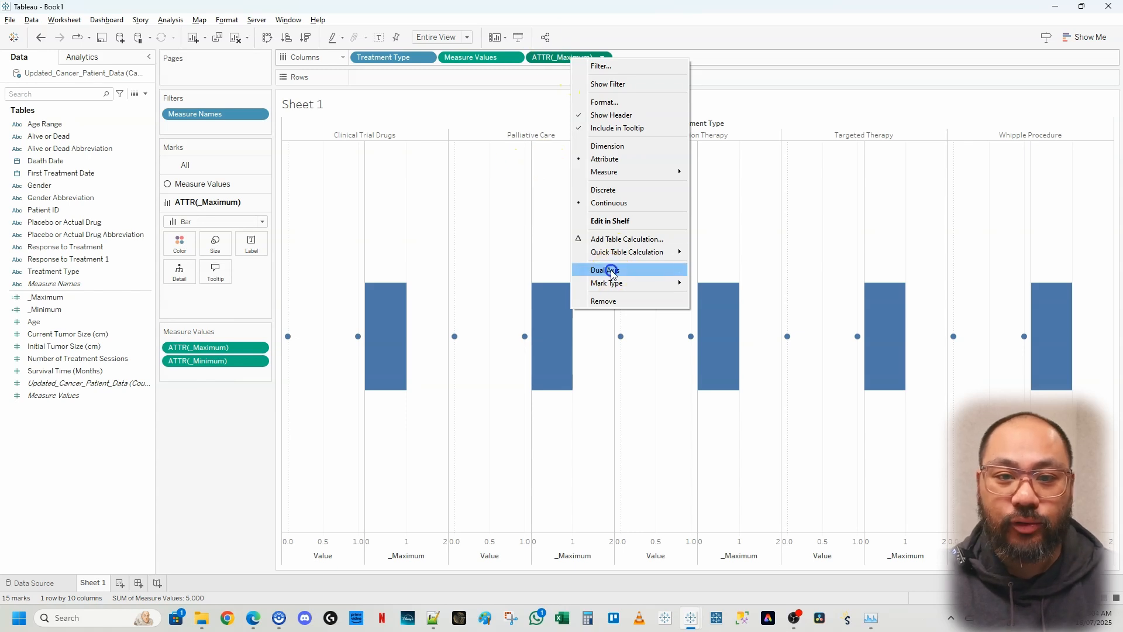
click(611, 271)
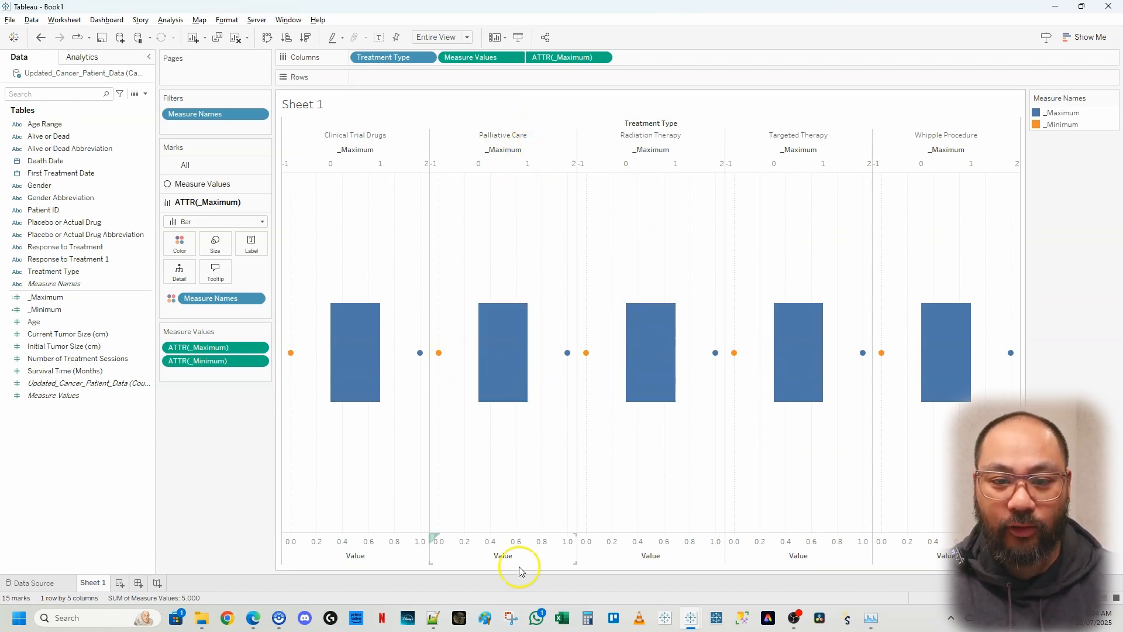
Step: Synchronize the _Maximum axis with the Value axis and clear the axis selection
right_click(492, 548)
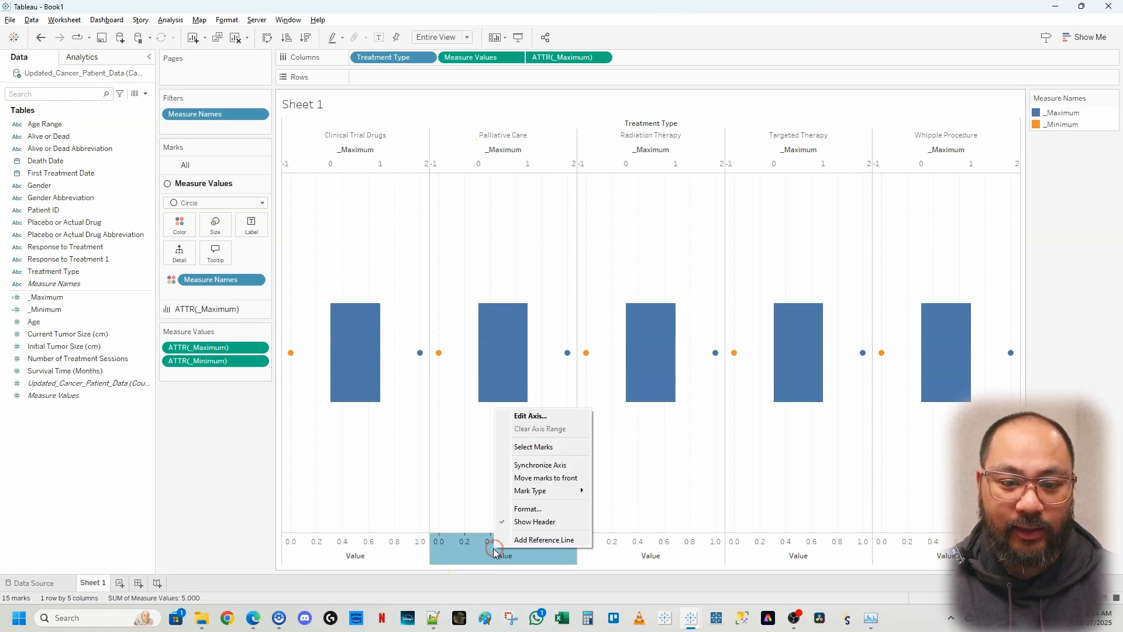
right_click(496, 158)
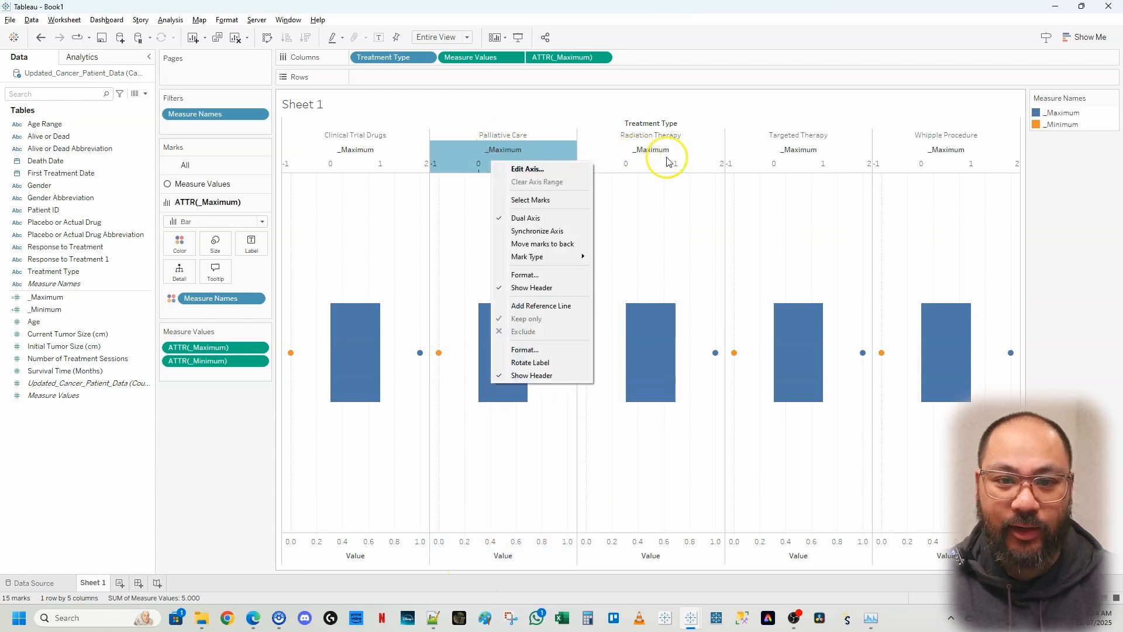
right_click(667, 159)
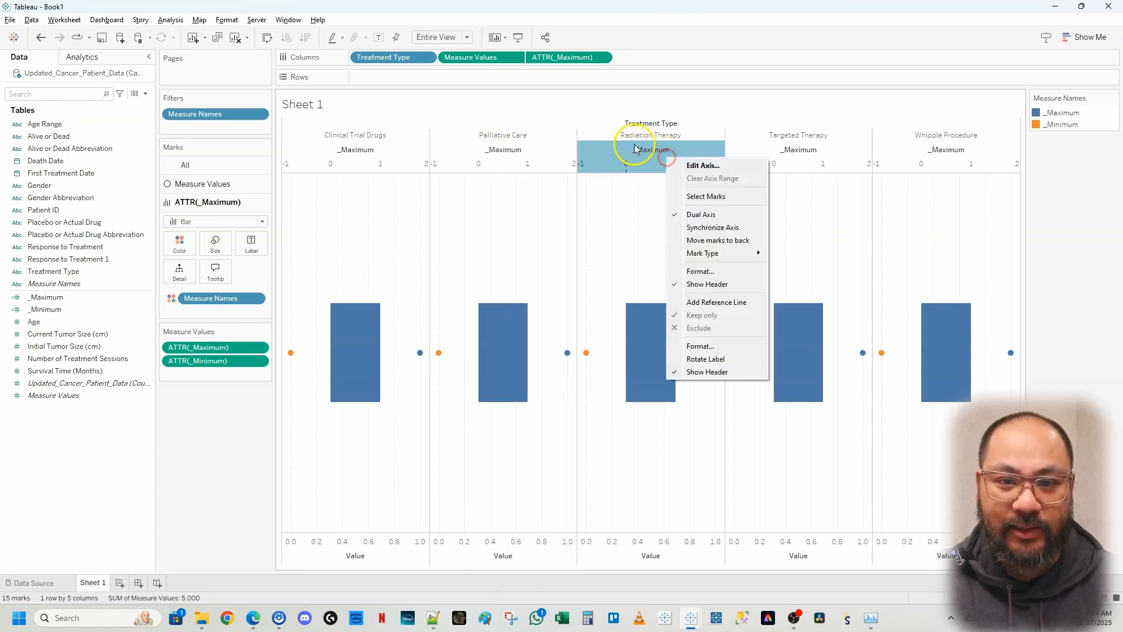
click(730, 232)
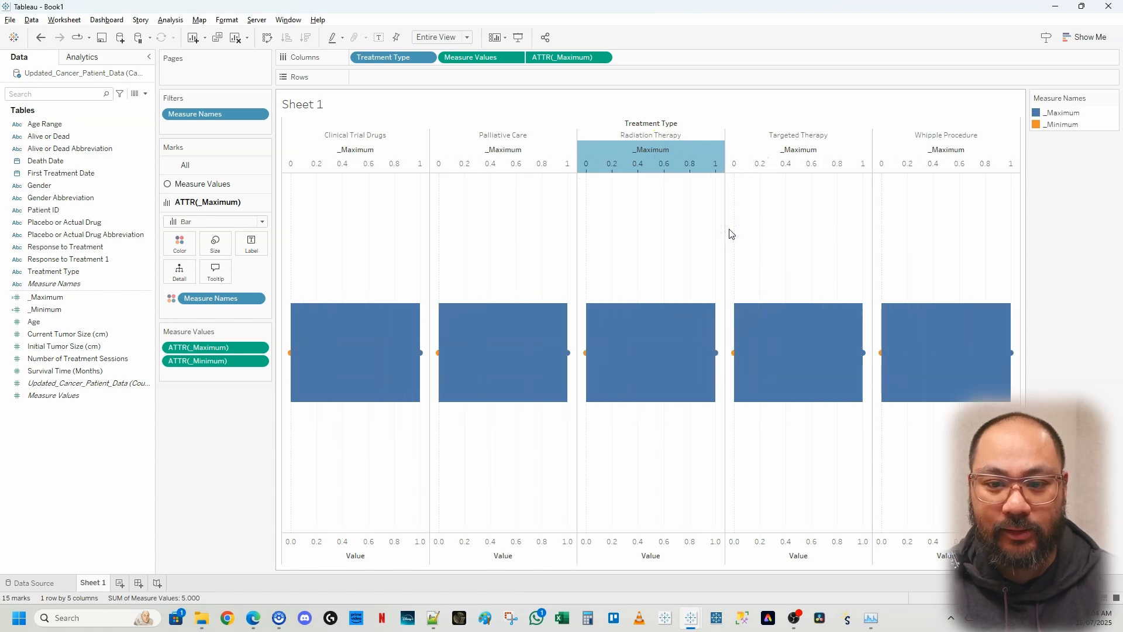
mouse_move(394, 368)
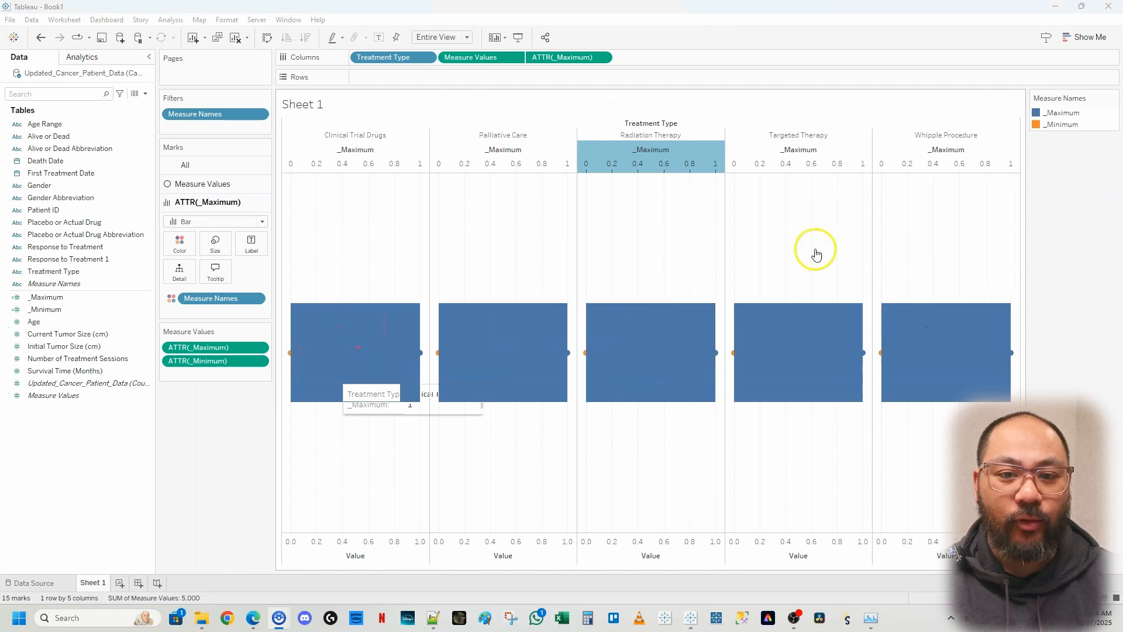
click(644, 207)
click(602, 213)
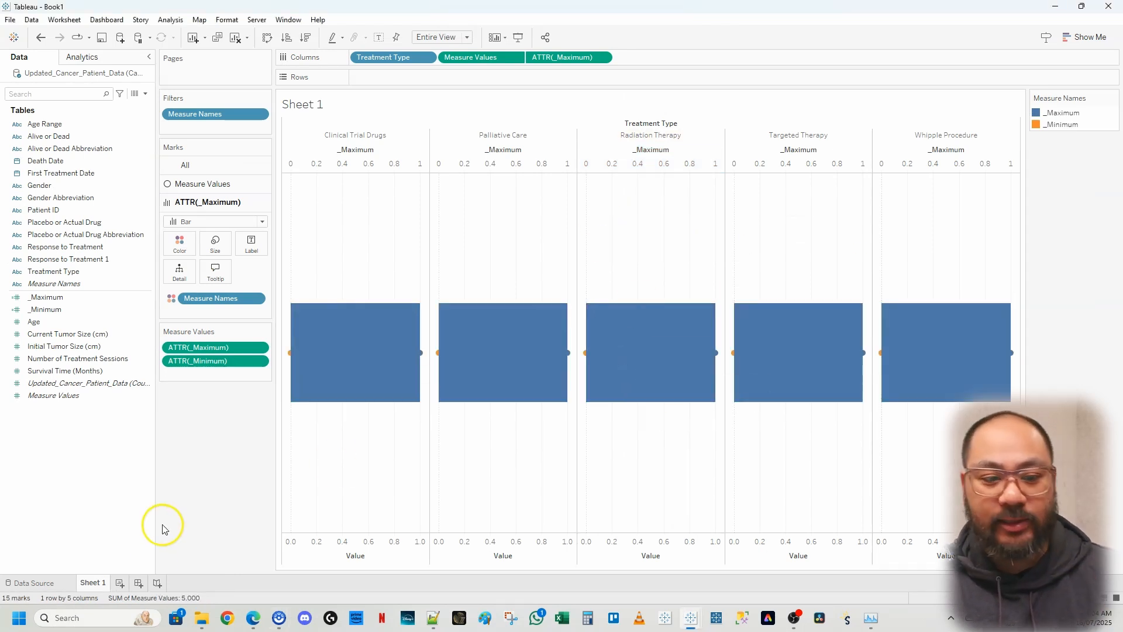
Step: Create a new dashboard and place Sheet 1 on it as a floating object
click(138, 583)
drag(64, 186, 271, 122)
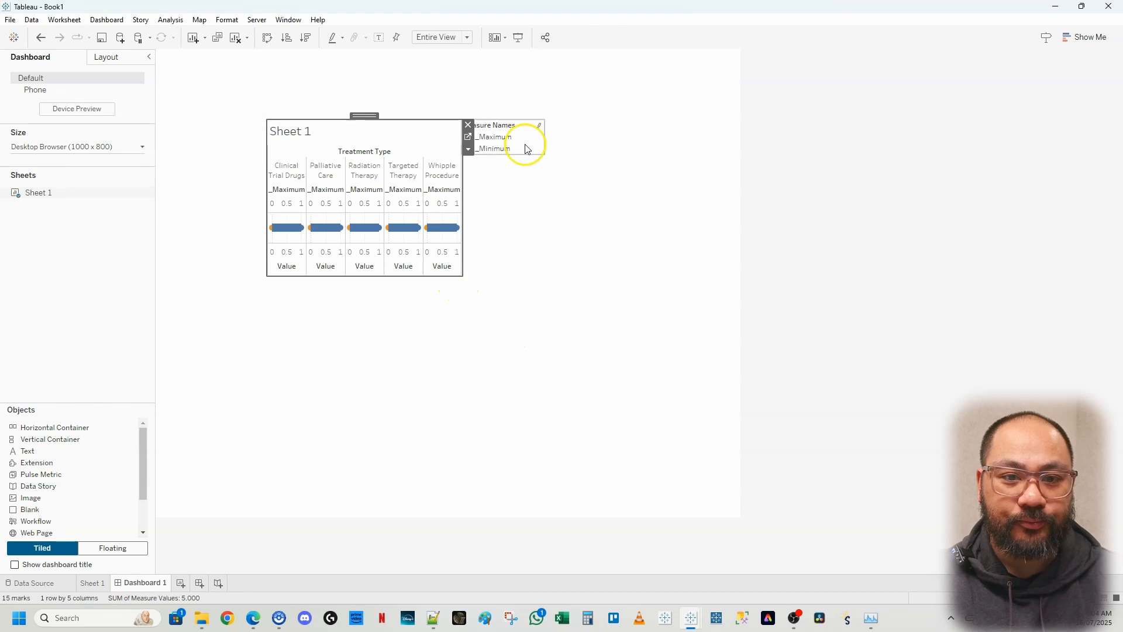
Step: Remove the Measure Names legend from the dashboard and enlarge Sheet 1 to span most of the dashboard's width
click(526, 149)
click(549, 125)
click(377, 133)
drag(257, 174, 195, 179)
drag(462, 275, 707, 296)
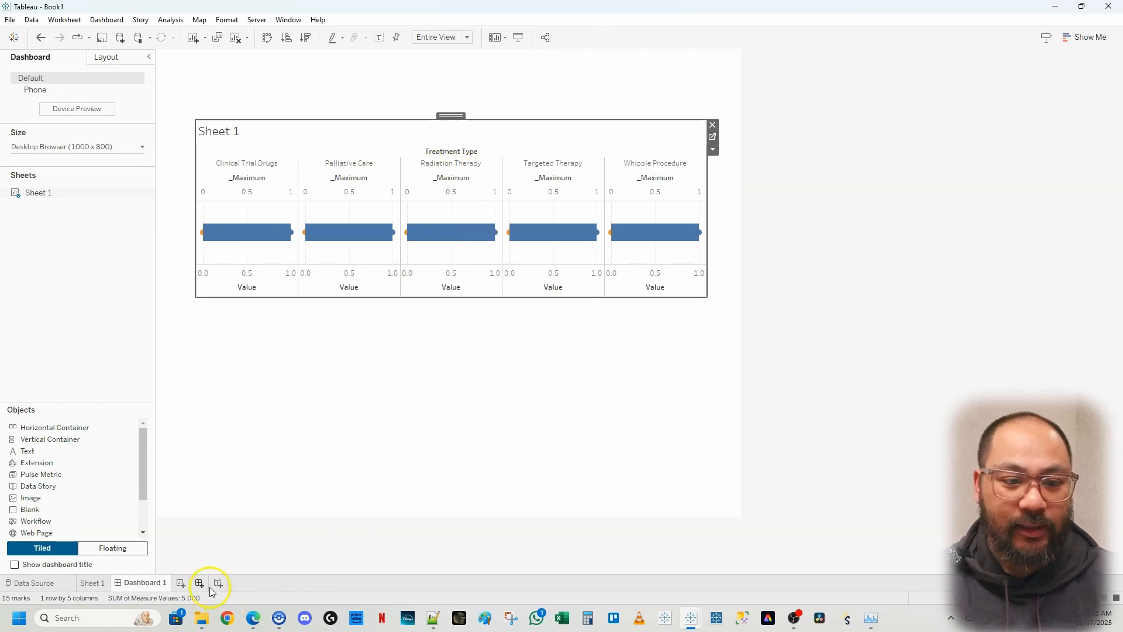
Step: On Sheet 1, slightly reduce the _Maximum bar size and enlarge the Measure Values circles to form rounded bar ends
click(94, 583)
click(215, 242)
click(216, 184)
click(215, 222)
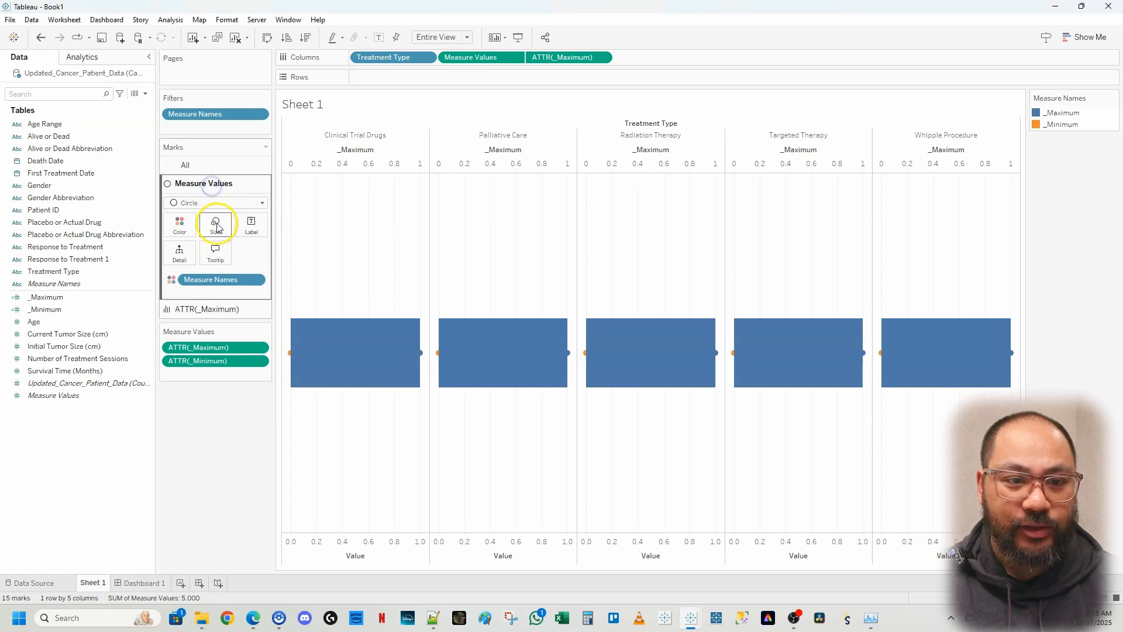
drag(245, 260, 255, 262)
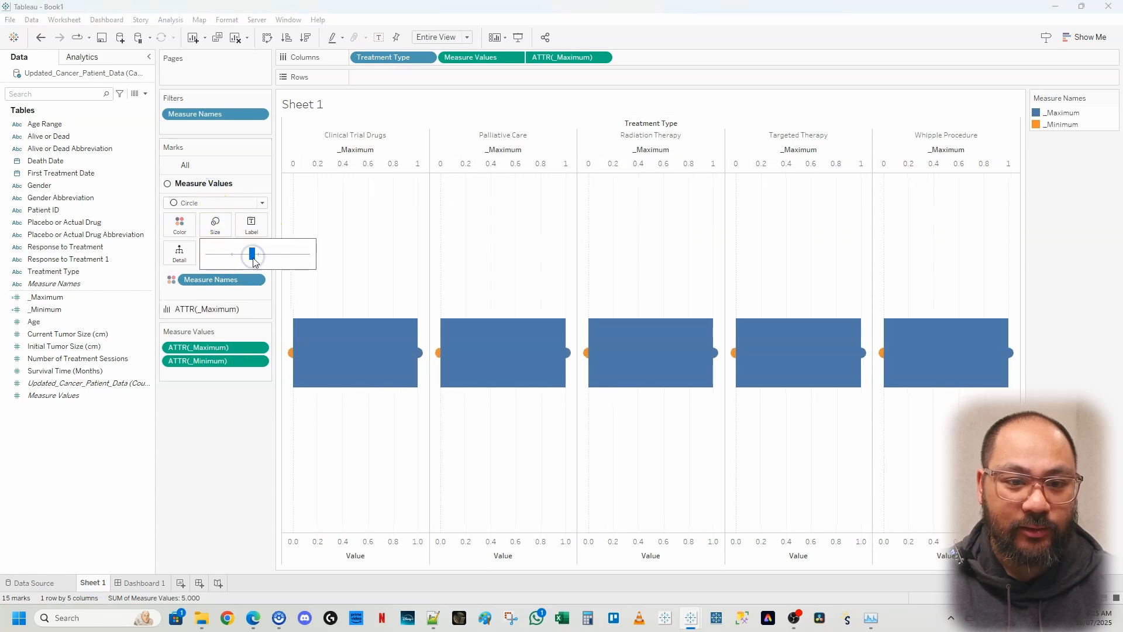
Step: Check how the rounded bars look on Dashboard 1 and return to Sheet 1
click(166, 575)
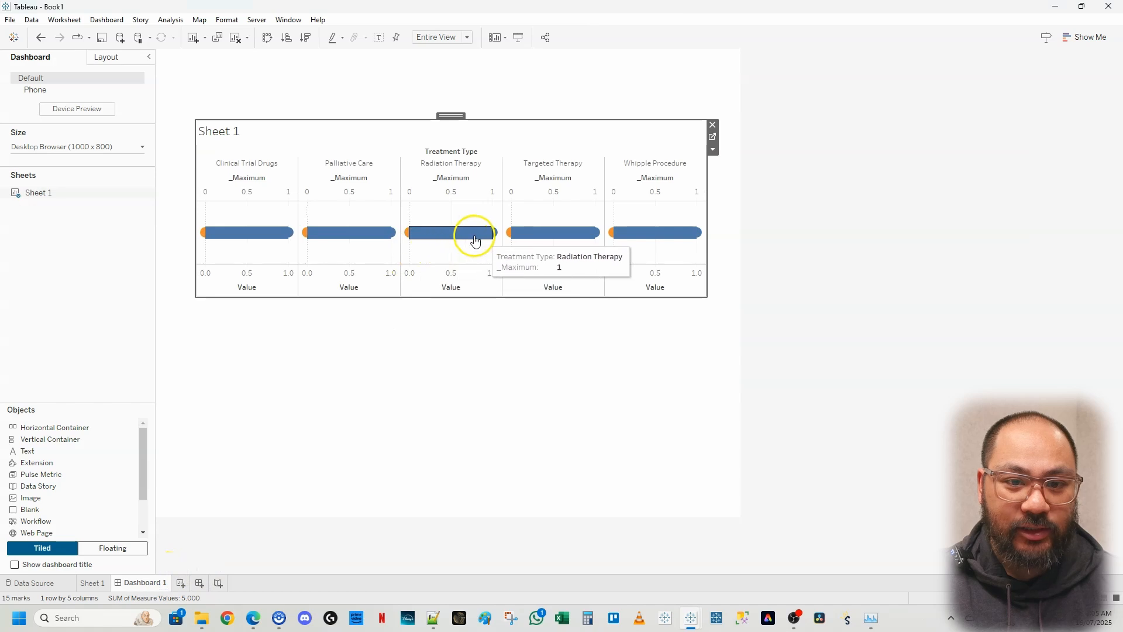
mouse_move(102, 586)
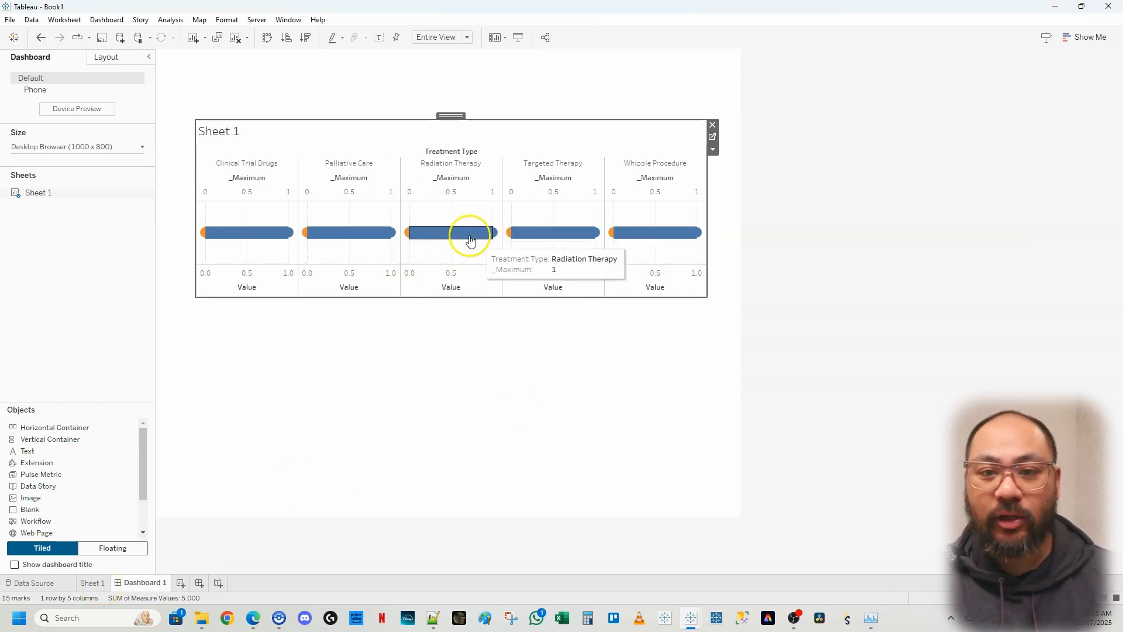
click(93, 582)
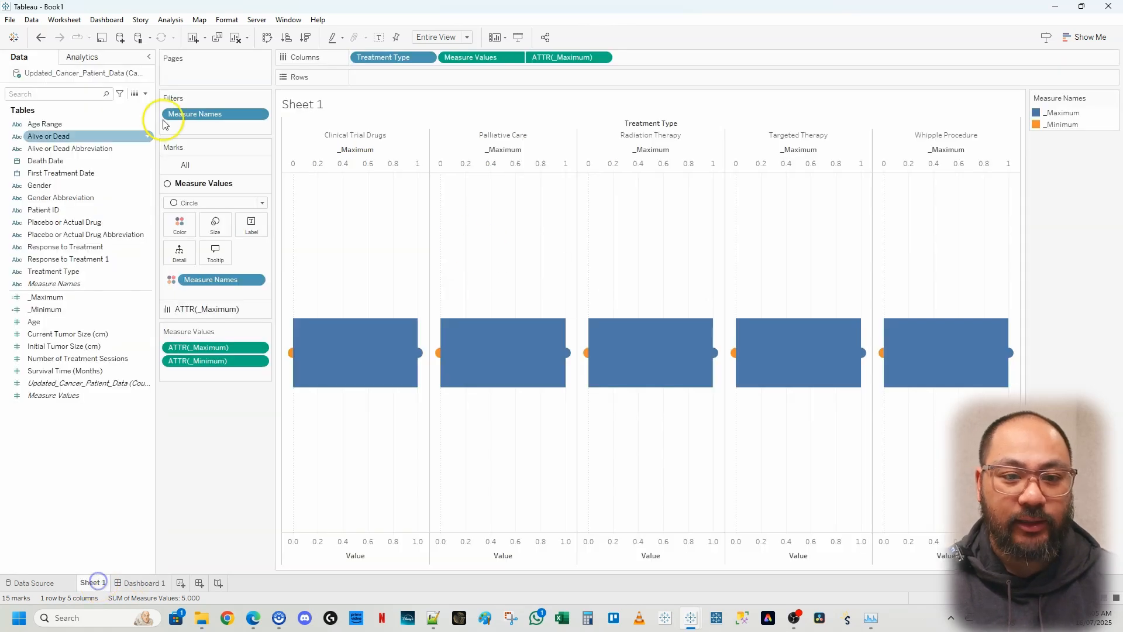
Step: Label the ATTR(_Maximum) bars on Sheet 1 with the Treatment Type field
click(193, 309)
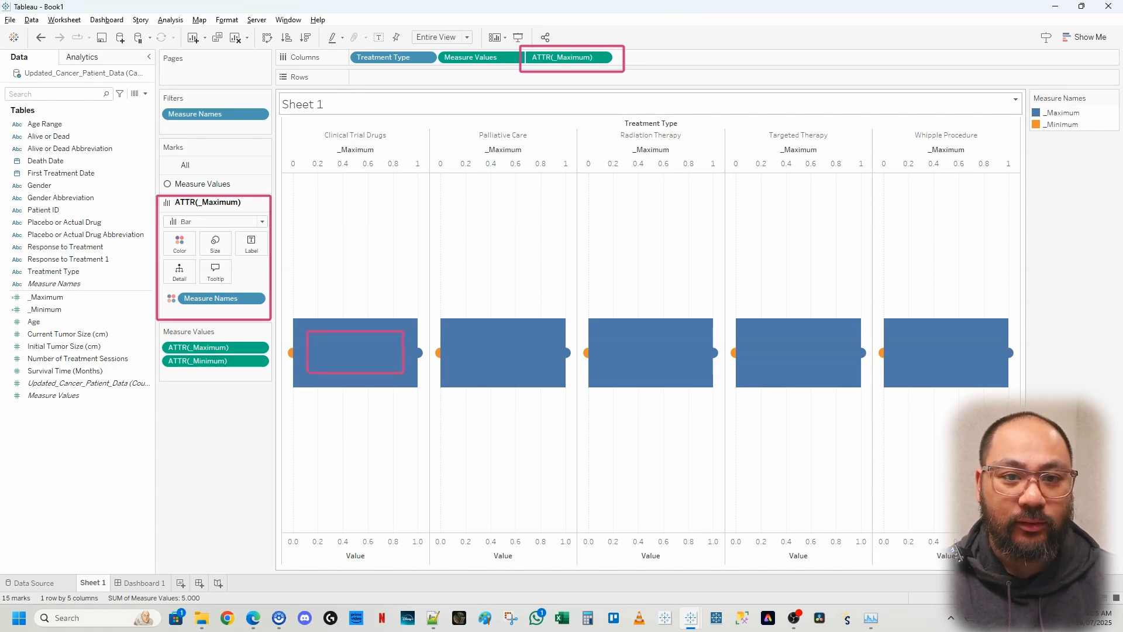
click(39, 275)
drag(38, 278, 254, 246)
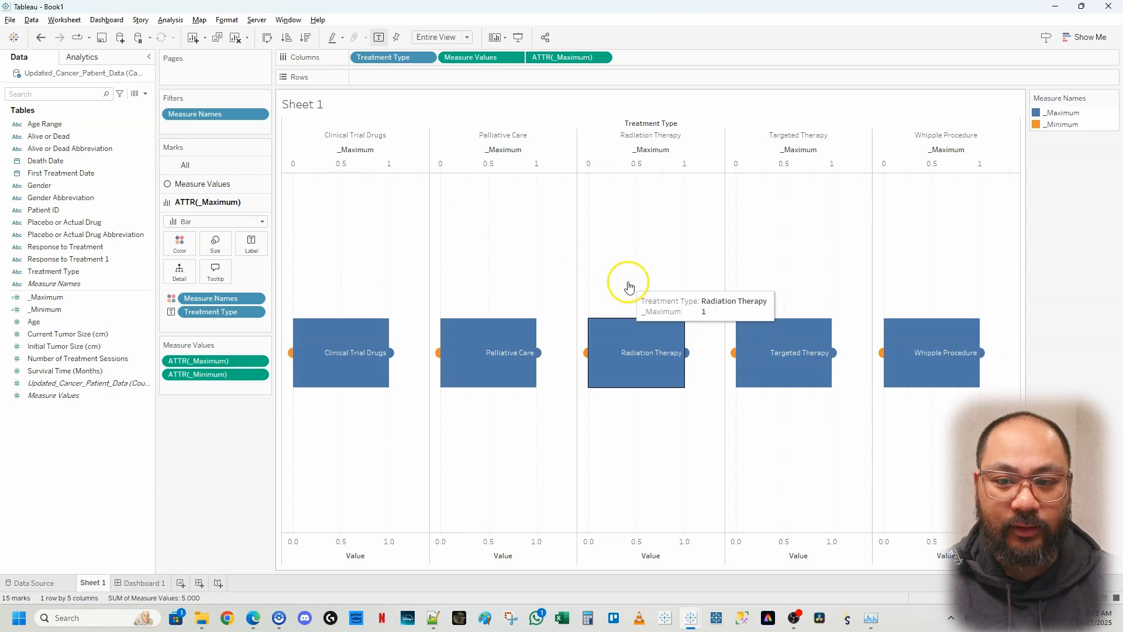
Step: Align the Treatment Type labels to the horizontal center and vertical middle of the _Maximum bars
click(251, 243)
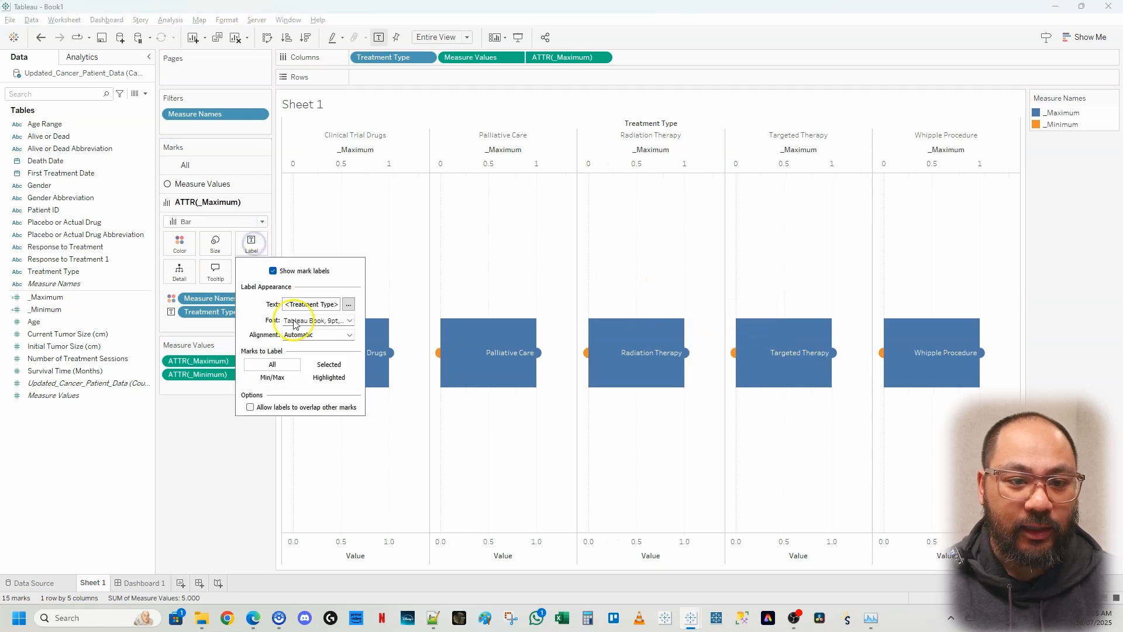
click(297, 335)
click(312, 381)
click(313, 431)
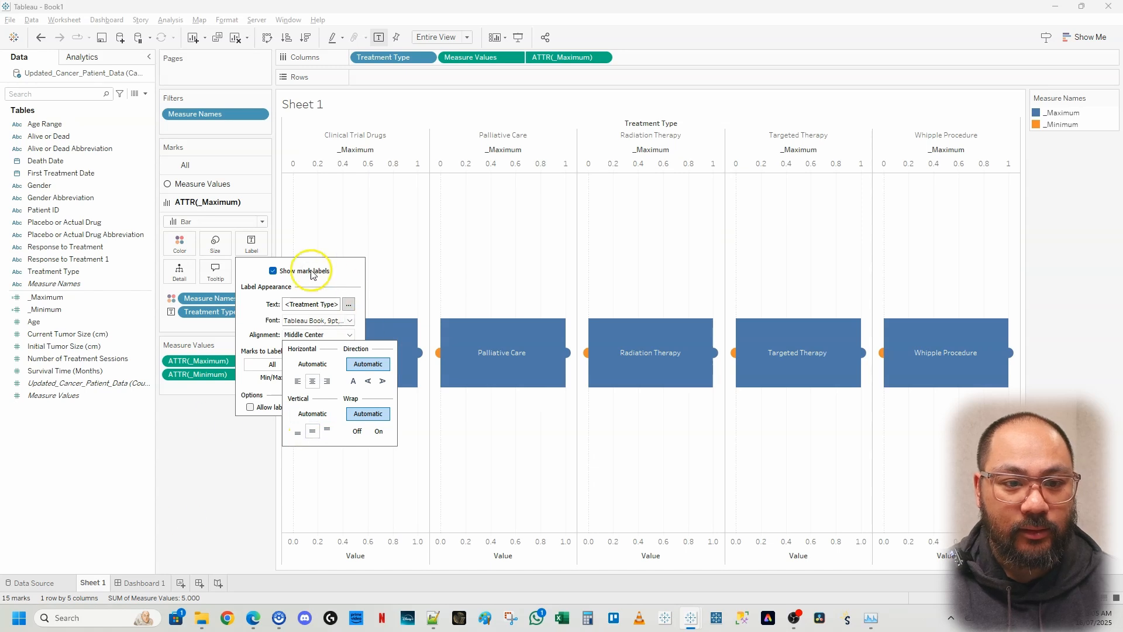
click(251, 245)
click(250, 245)
click(348, 305)
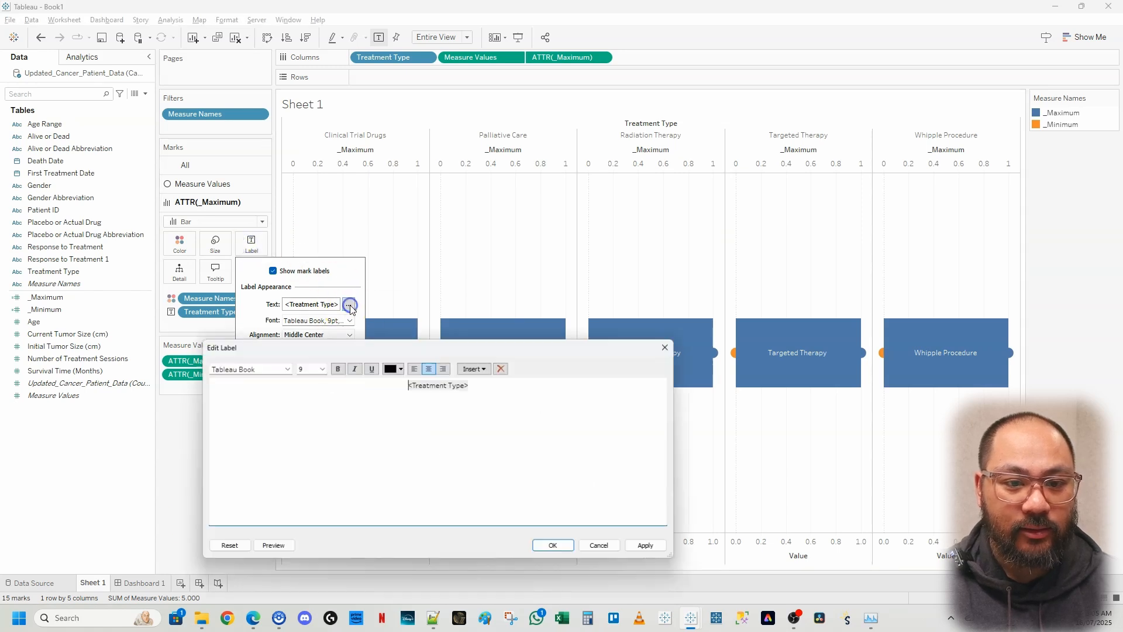
click(672, 345)
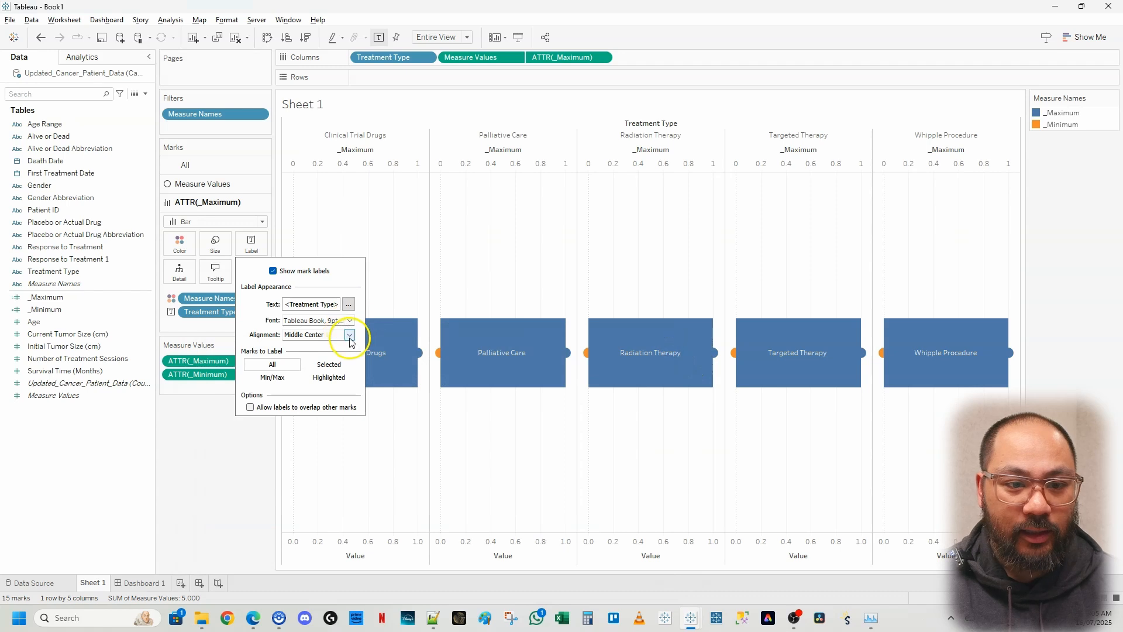
click(349, 334)
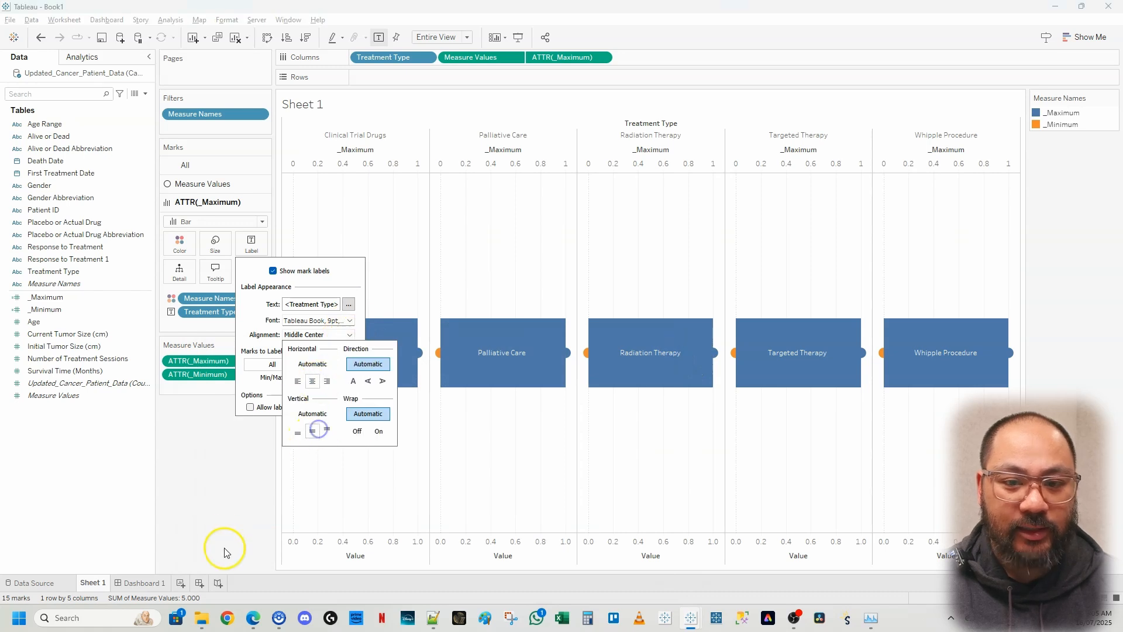
click(224, 501)
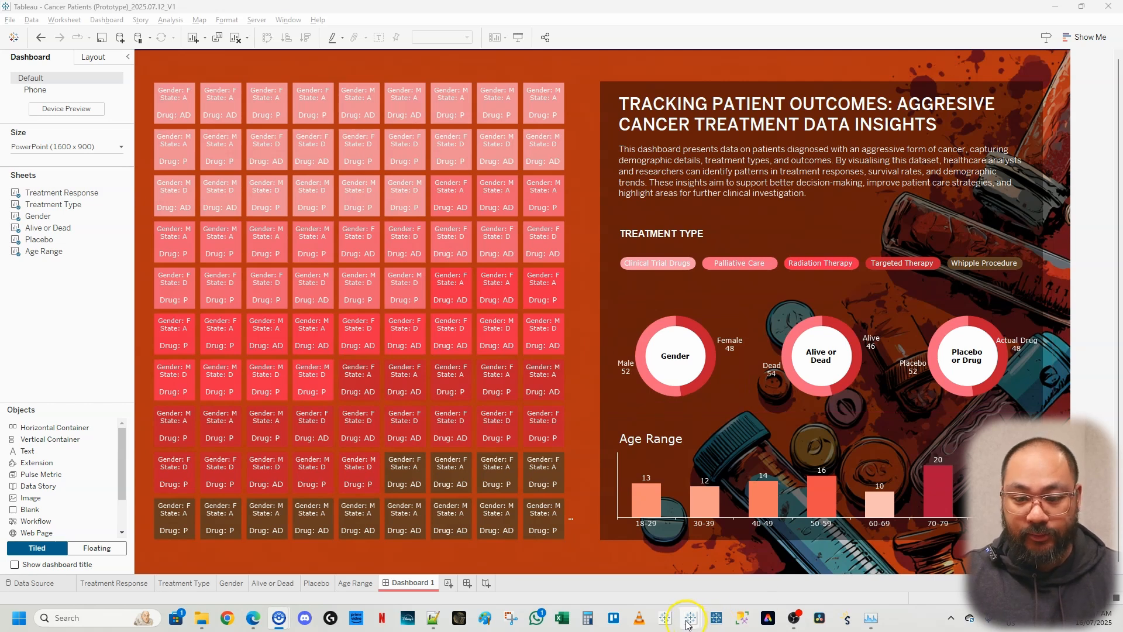
Step: Switch to the Cancer Patients Tutorial workbook and create a new worksheet
mouse_move(690, 618)
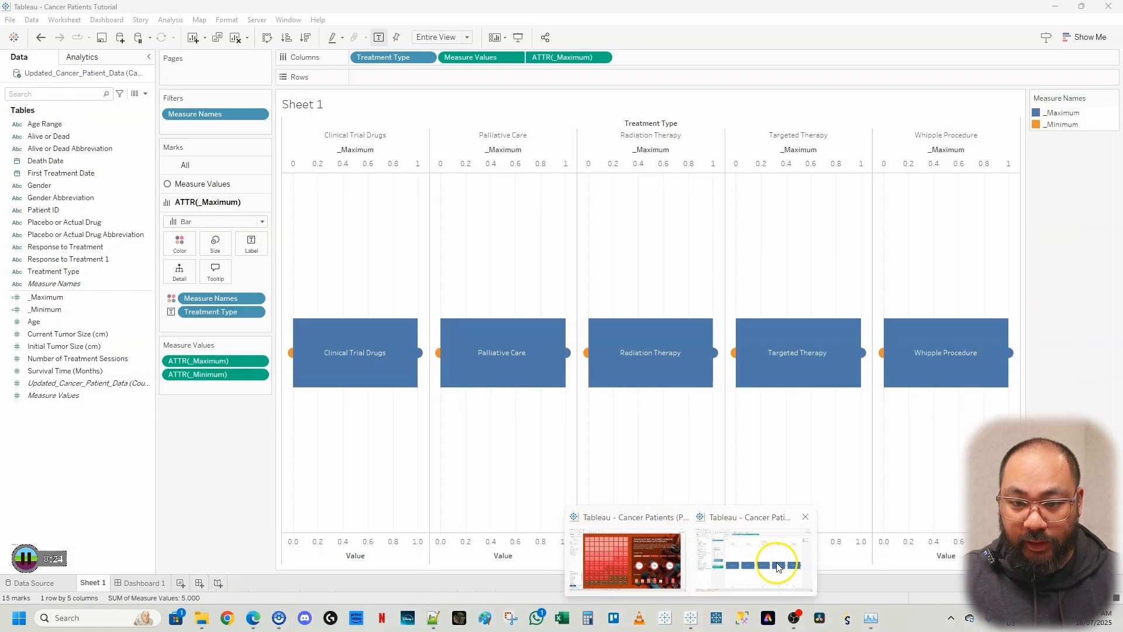
click(778, 567)
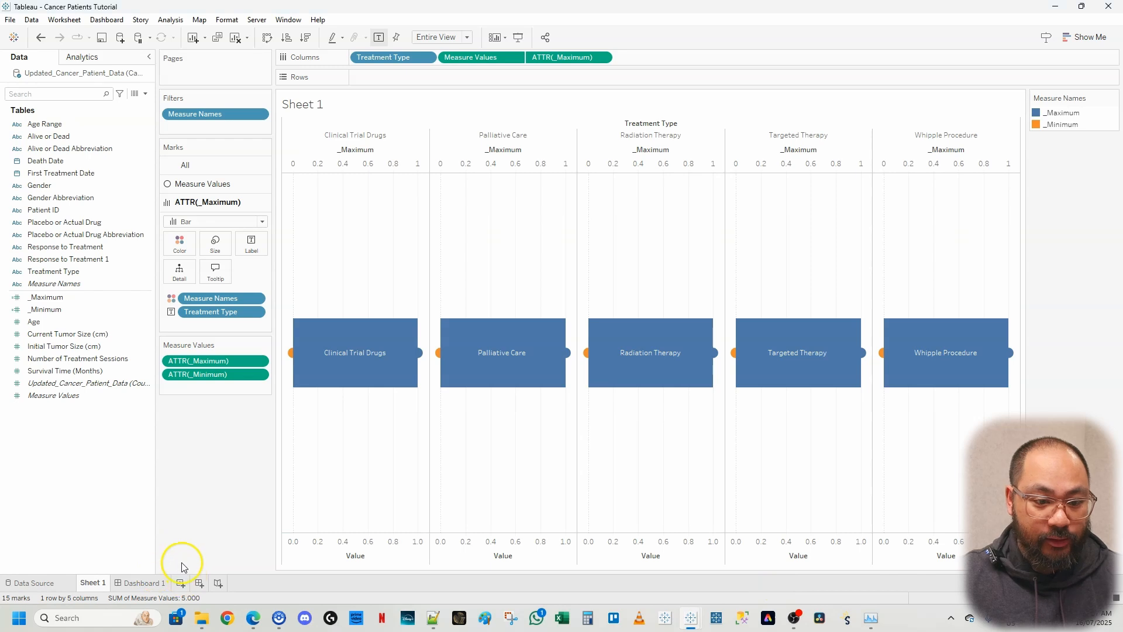
click(182, 582)
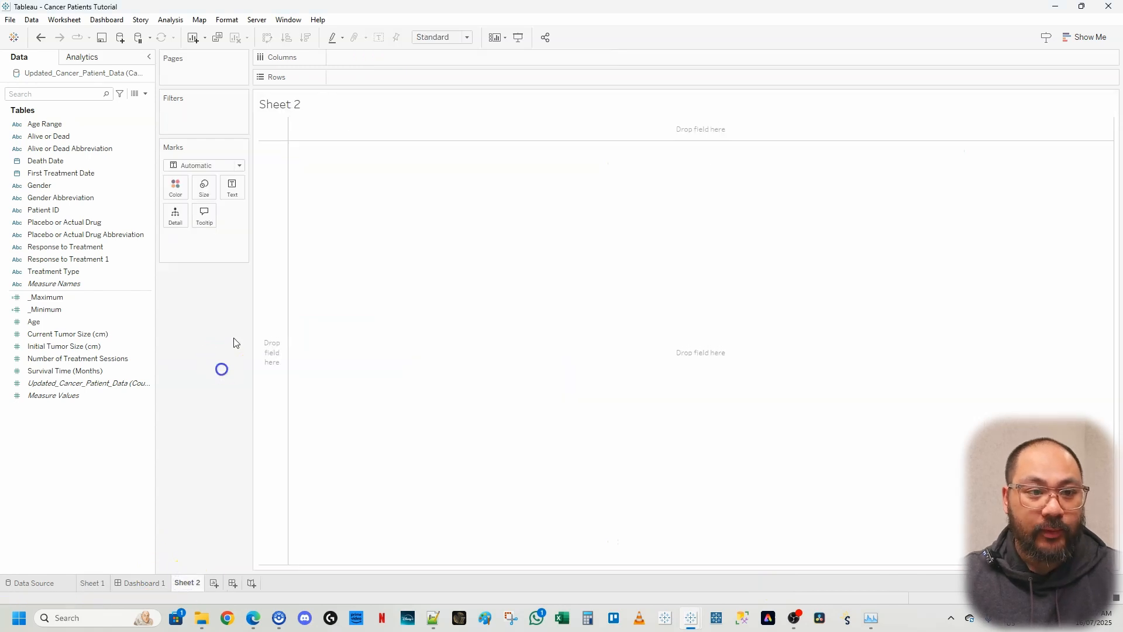
Step: Place the Gender field on Columns in Sheet 2
click(106, 173)
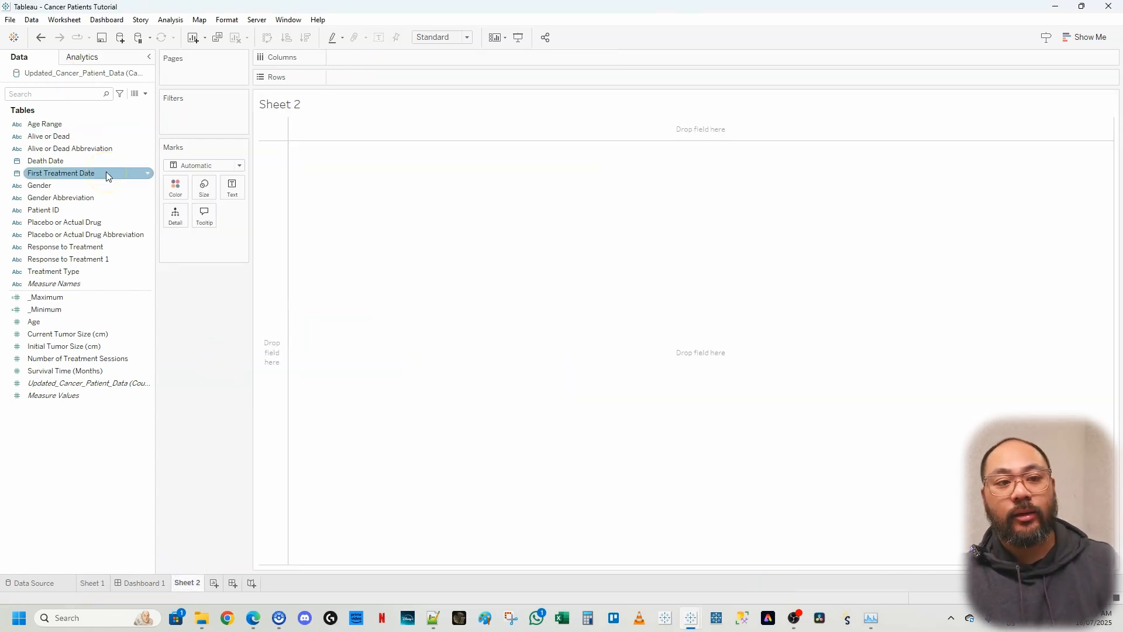
click(109, 159)
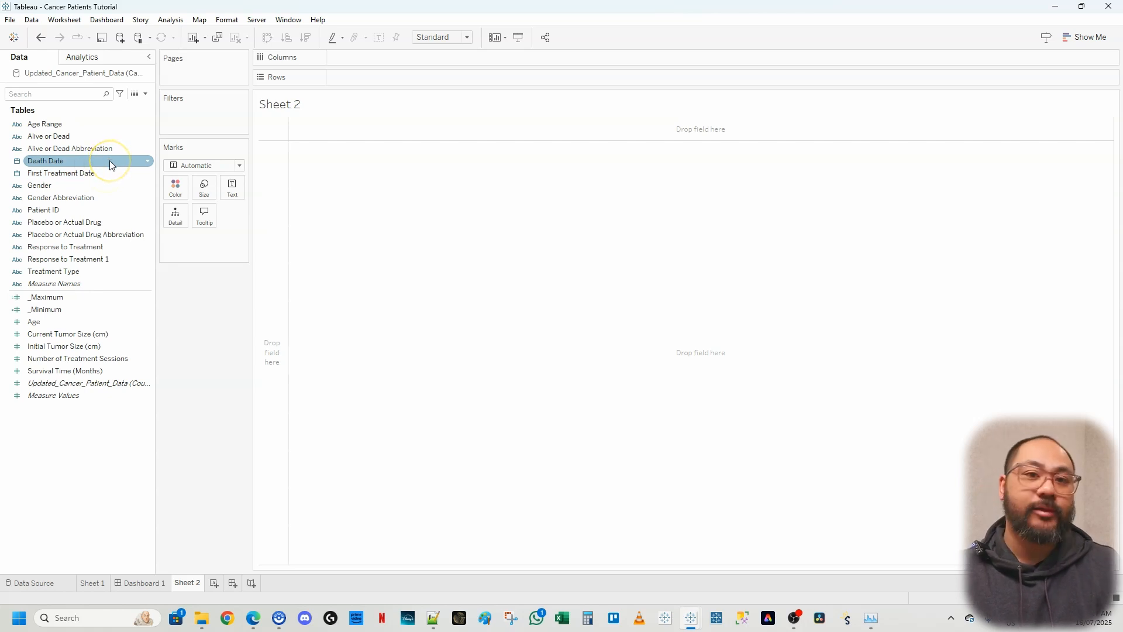
click(123, 136)
click(62, 186)
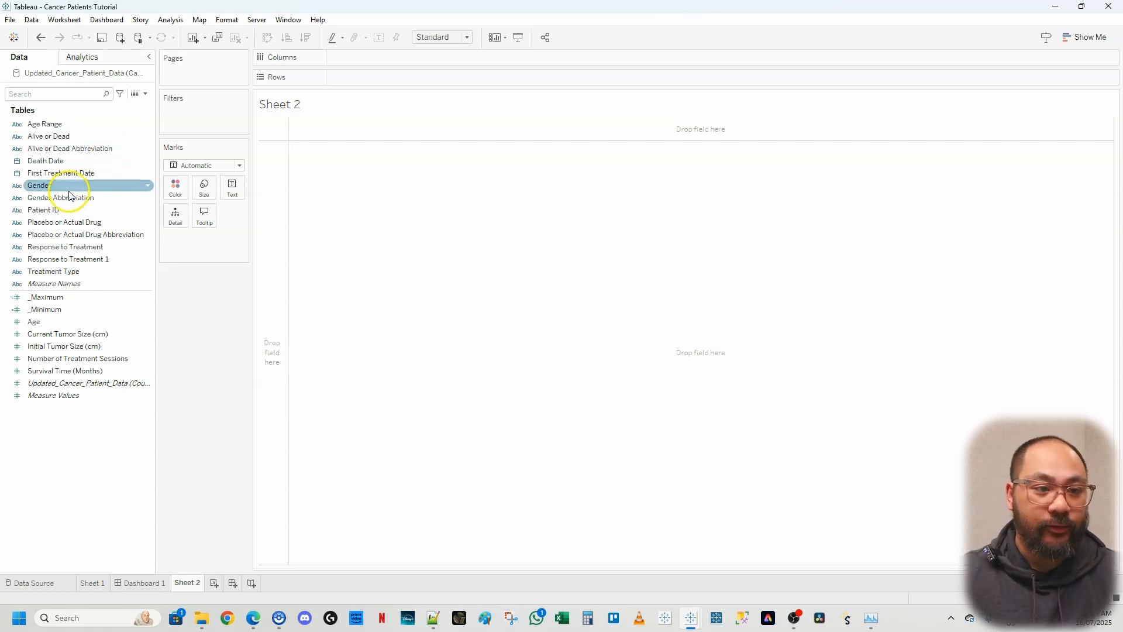
click(117, 222)
click(52, 186)
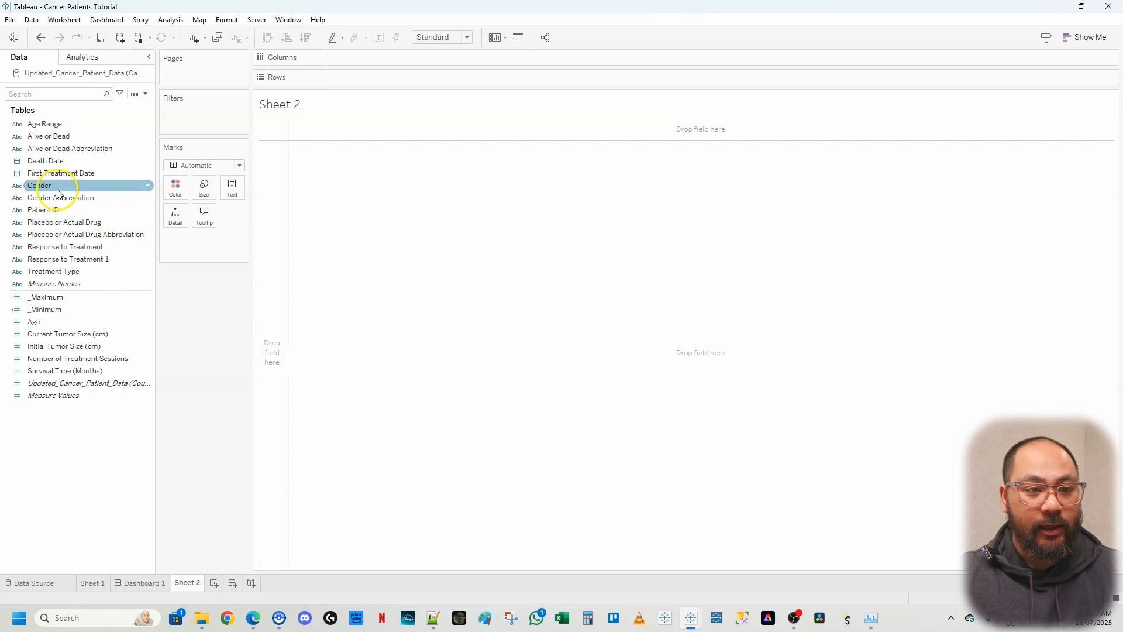
drag(52, 188, 360, 57)
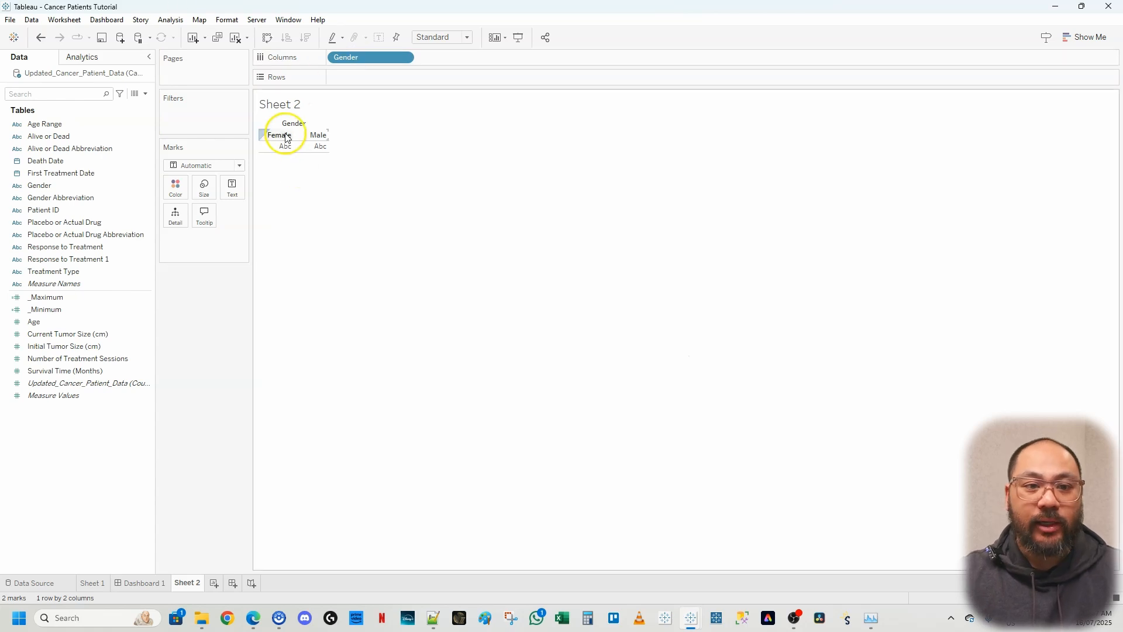
click(74, 151)
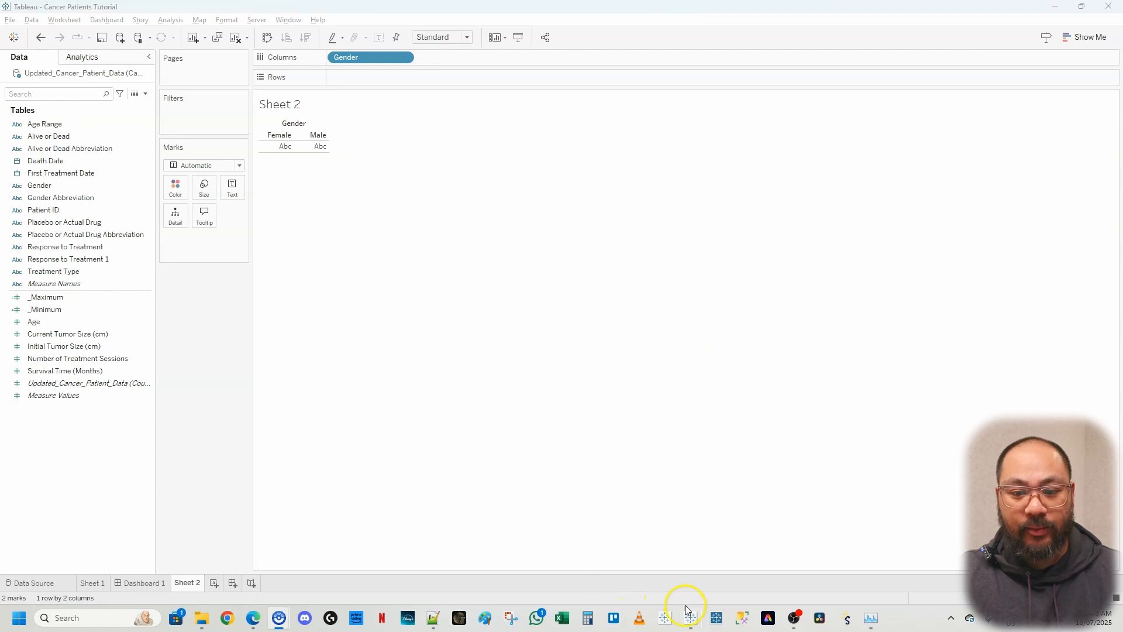
Step: Examine the _Donut marks on the Gender sheet of the Cancer Patients (Prototype) workbook, and return to the tutorial workbook
click(687, 610)
click(628, 576)
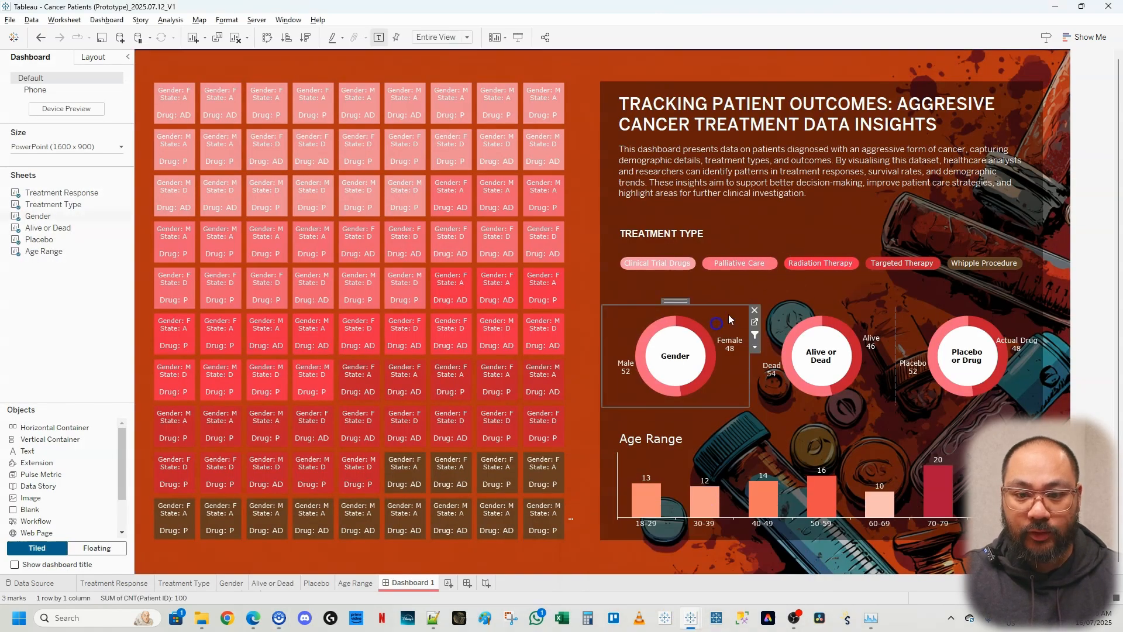
click(755, 321)
click(186, 235)
click(189, 211)
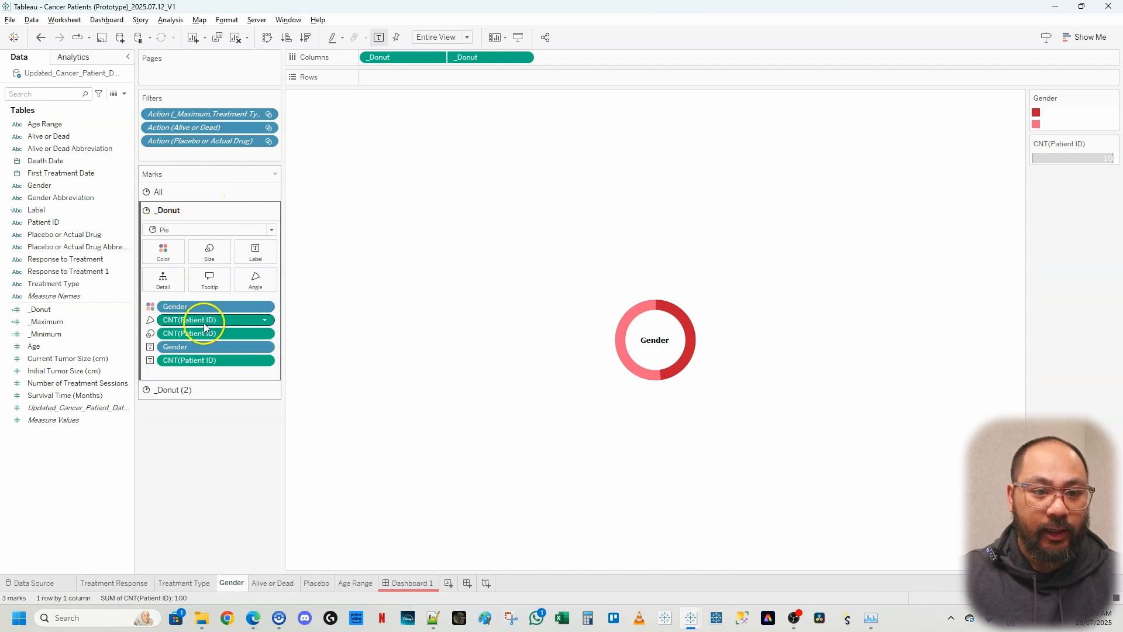
click(691, 618)
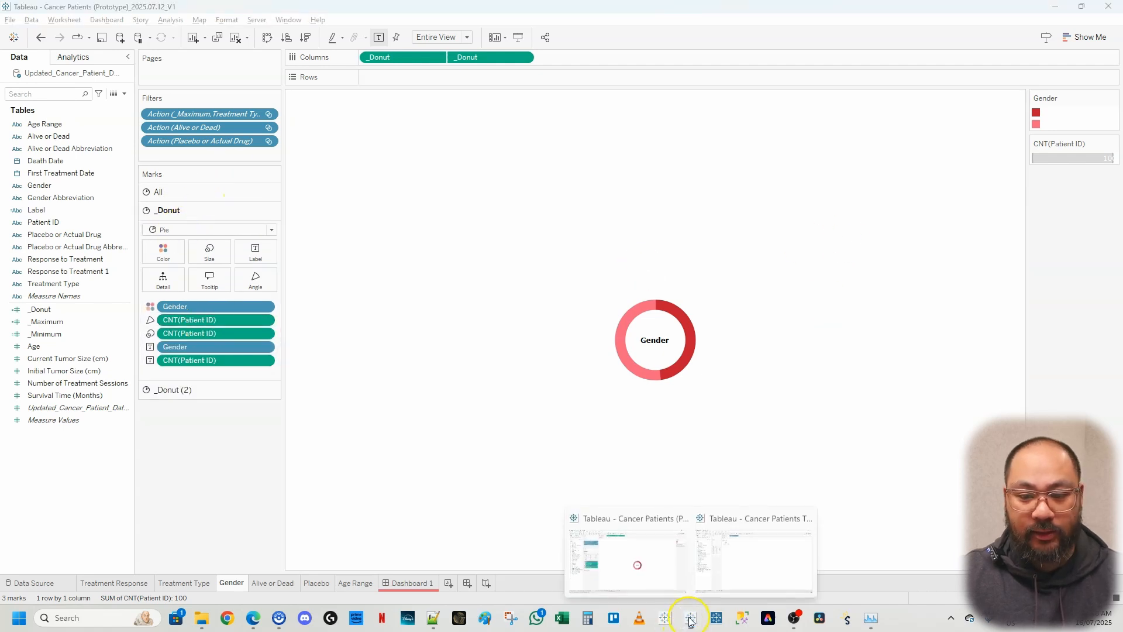
click(762, 555)
click(72, 211)
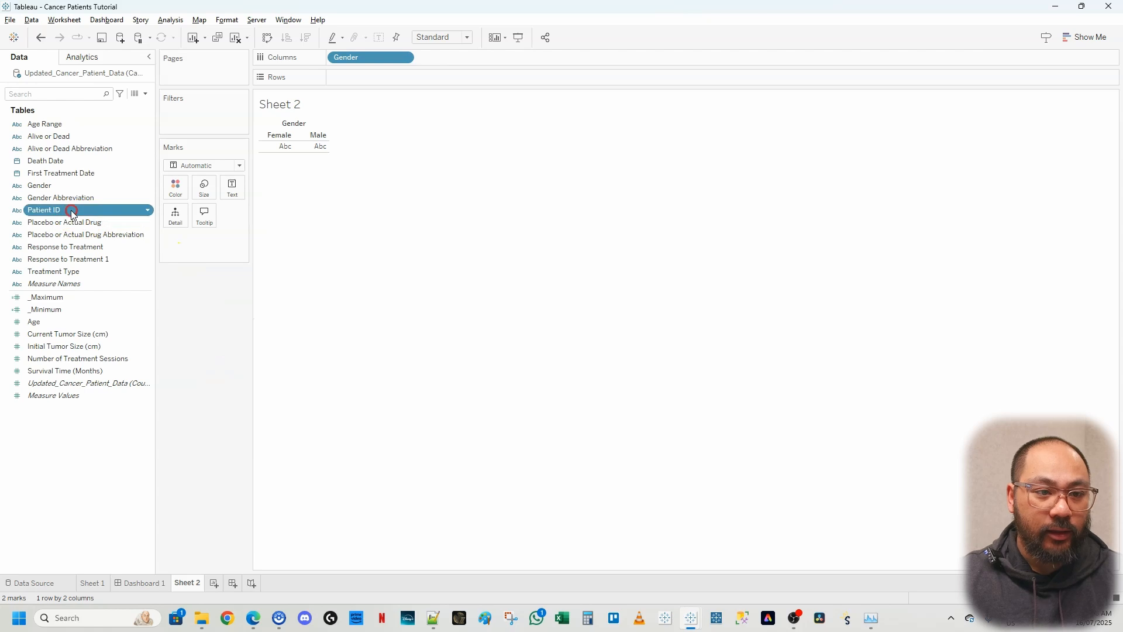
right_click(72, 212)
click(224, 333)
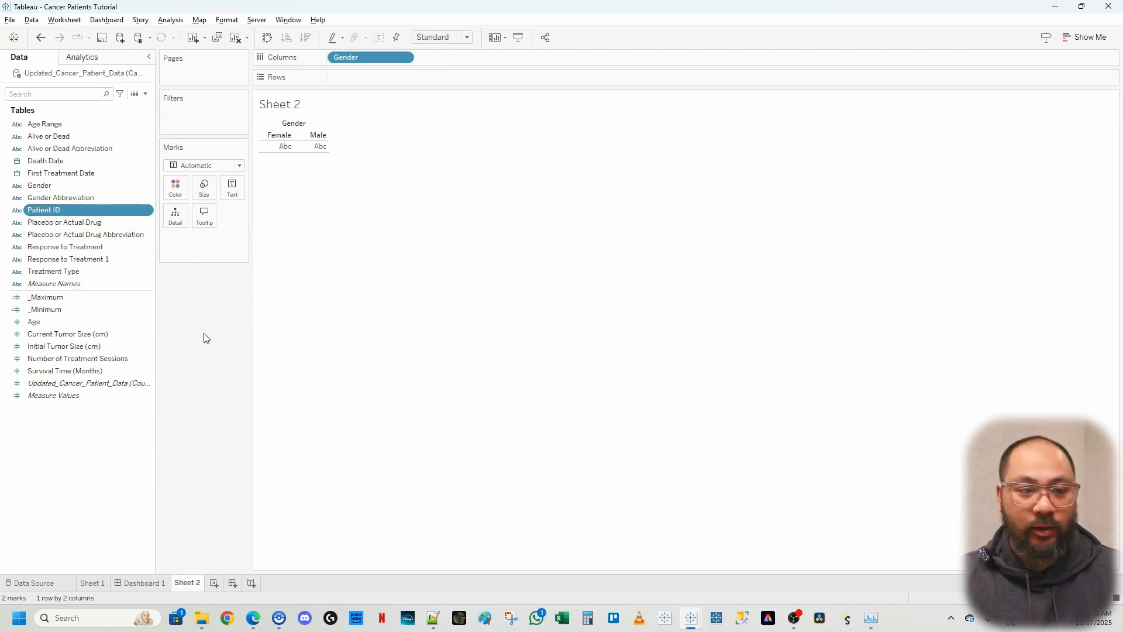
drag(52, 210, 358, 78)
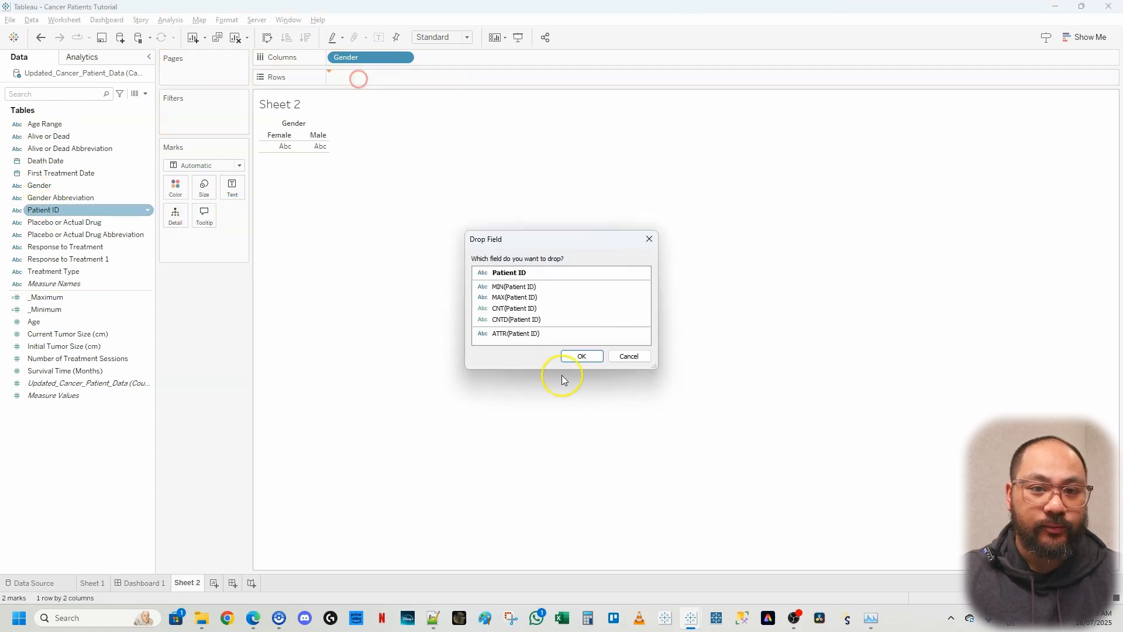
click(530, 309)
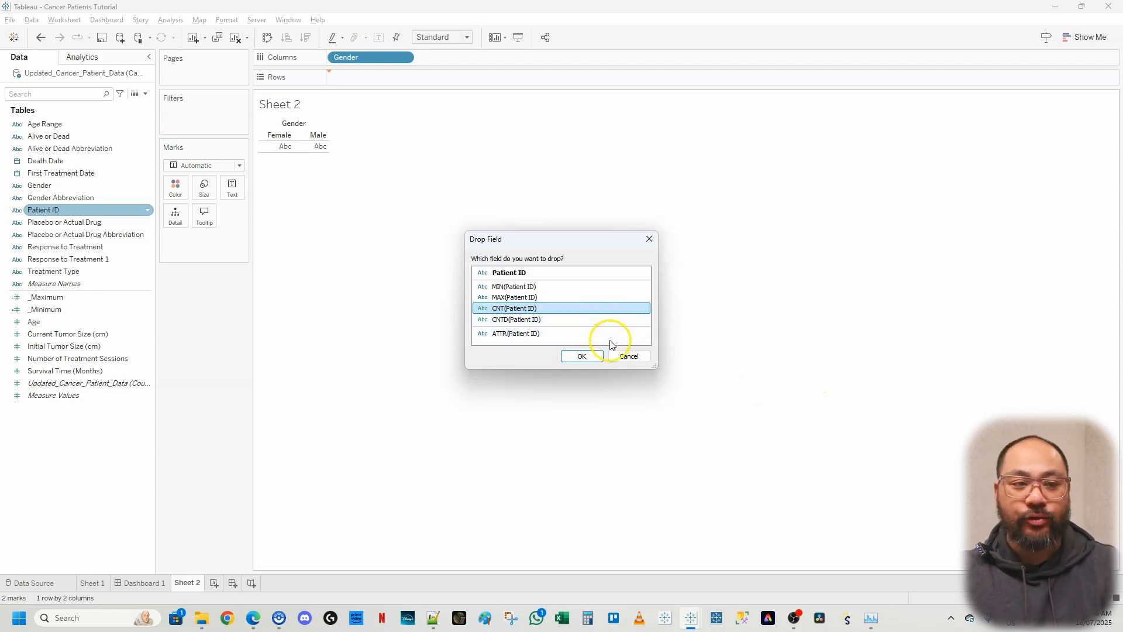
click(627, 355)
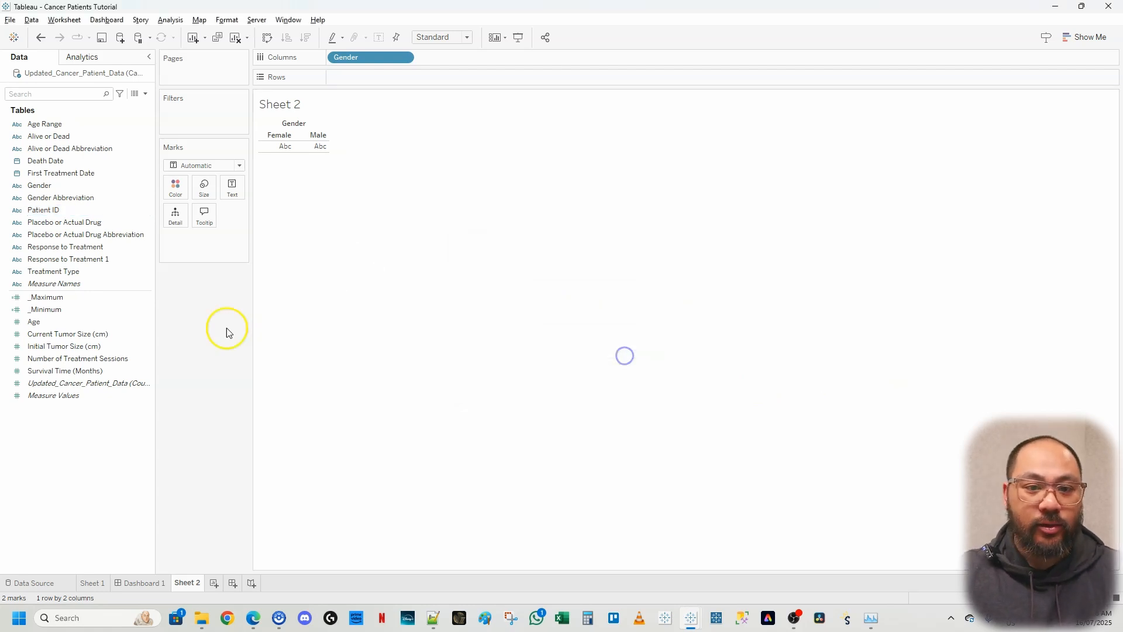
Step: Add Patient ID to Columns beside Gender and convert it to a Count measure
click(41, 210)
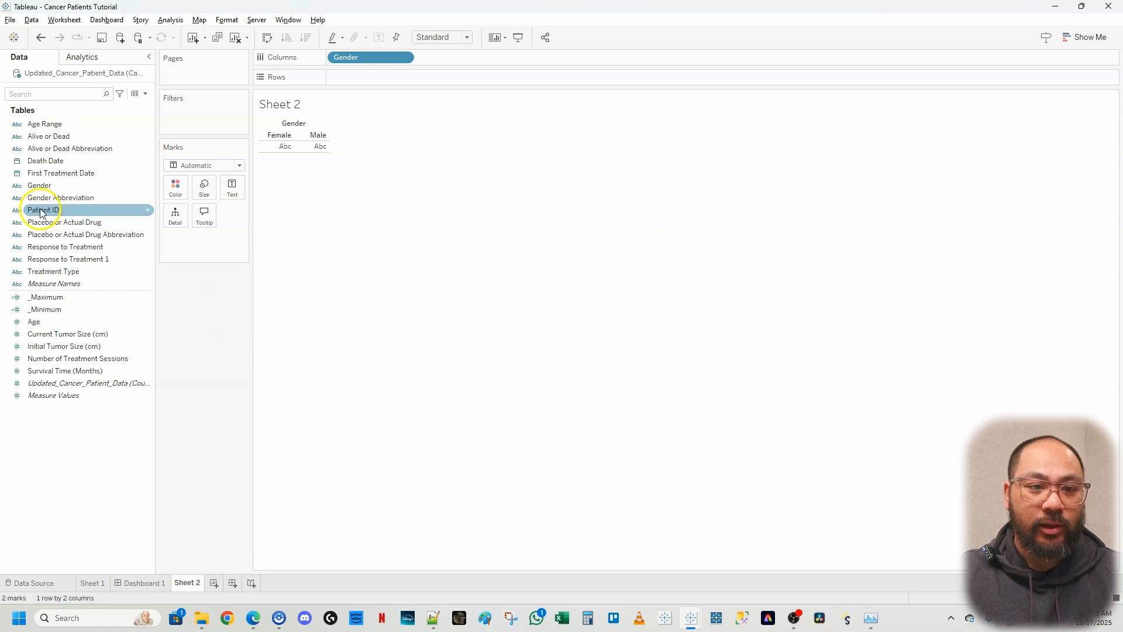
double_click(43, 211)
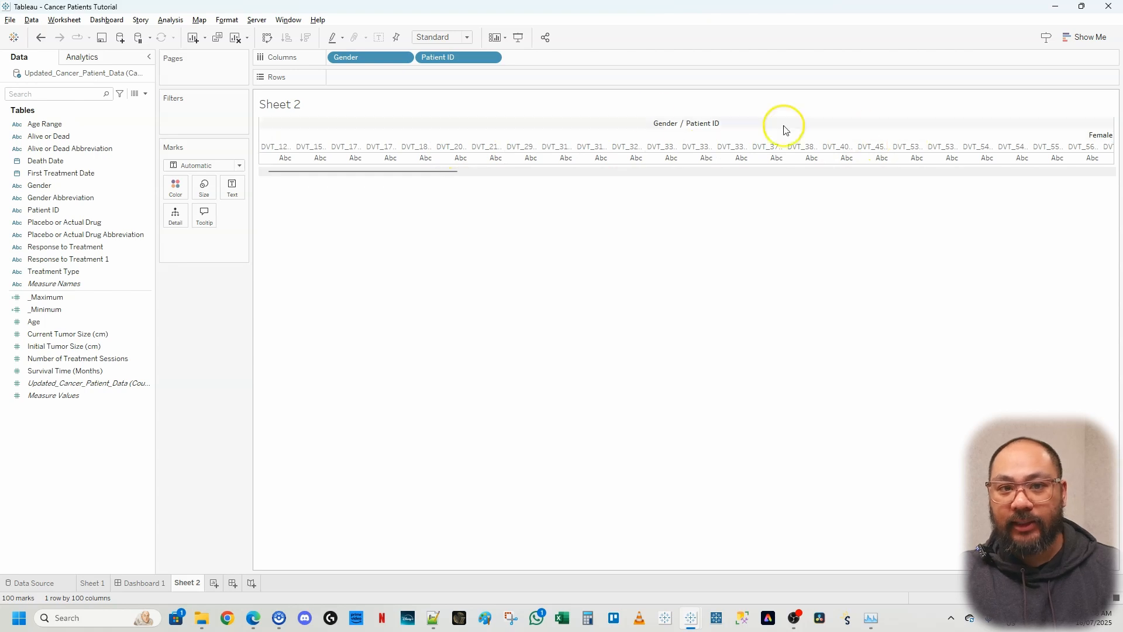
right_click(452, 61)
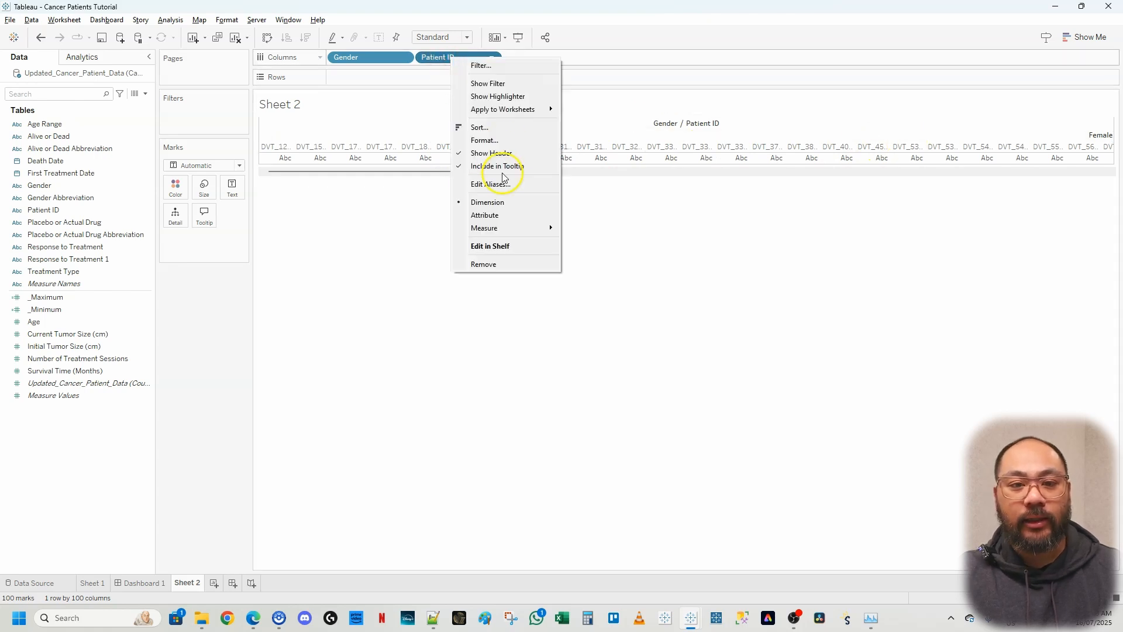
mouse_move(501, 227)
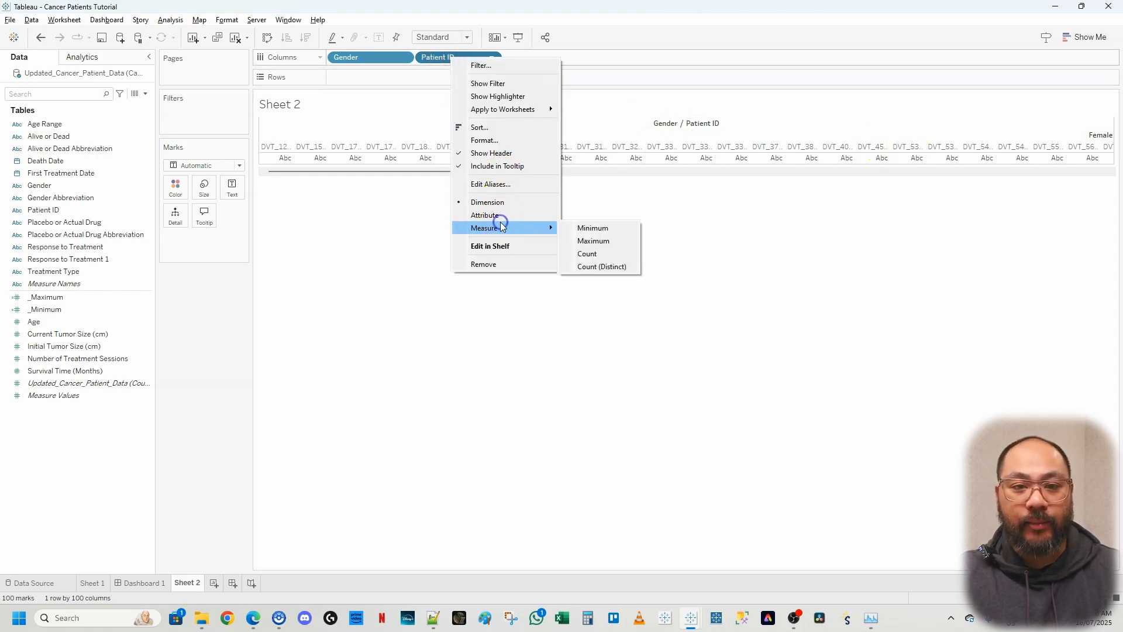
click(609, 253)
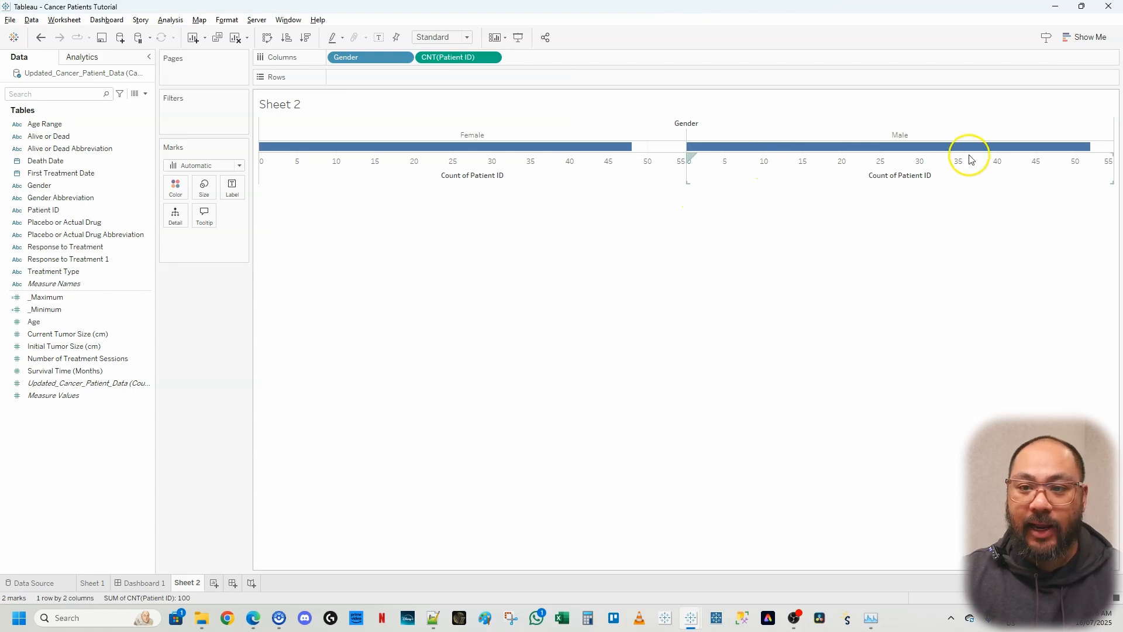
Step: Move CNT(Patient ID) from Columns to Rows to show vertical bars by Gender
mouse_move(557, 155)
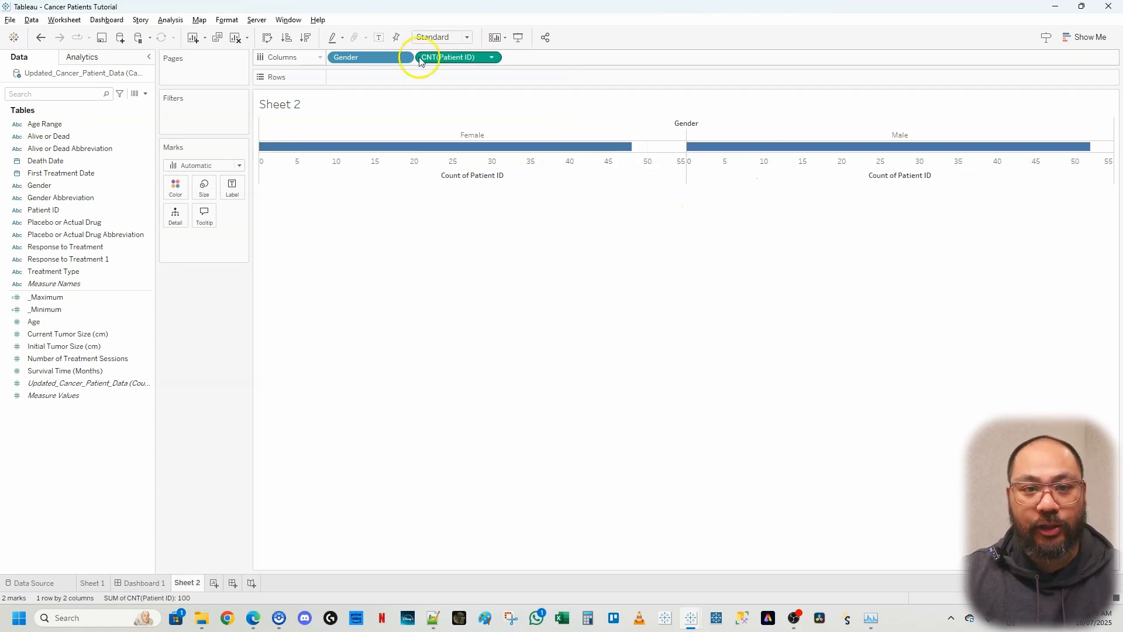
drag(452, 62, 454, 74)
drag(383, 57, 513, 73)
key(ctrl+z)
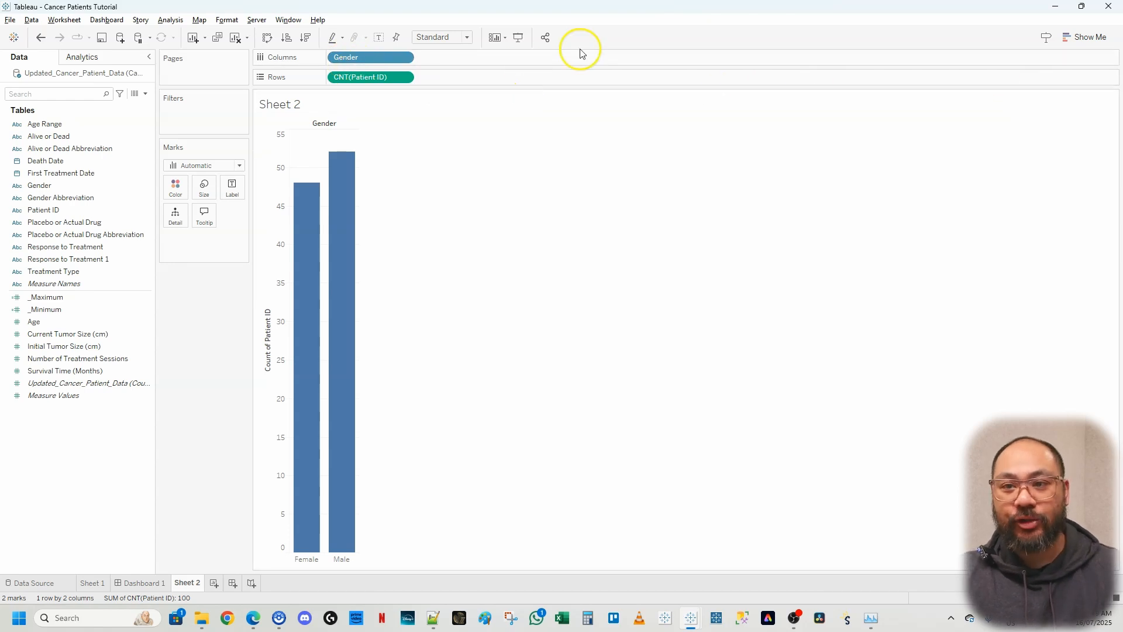
Step: Convert the Gender bar chart on Sheet 2 into a pie chart using Show Me
click(1084, 39)
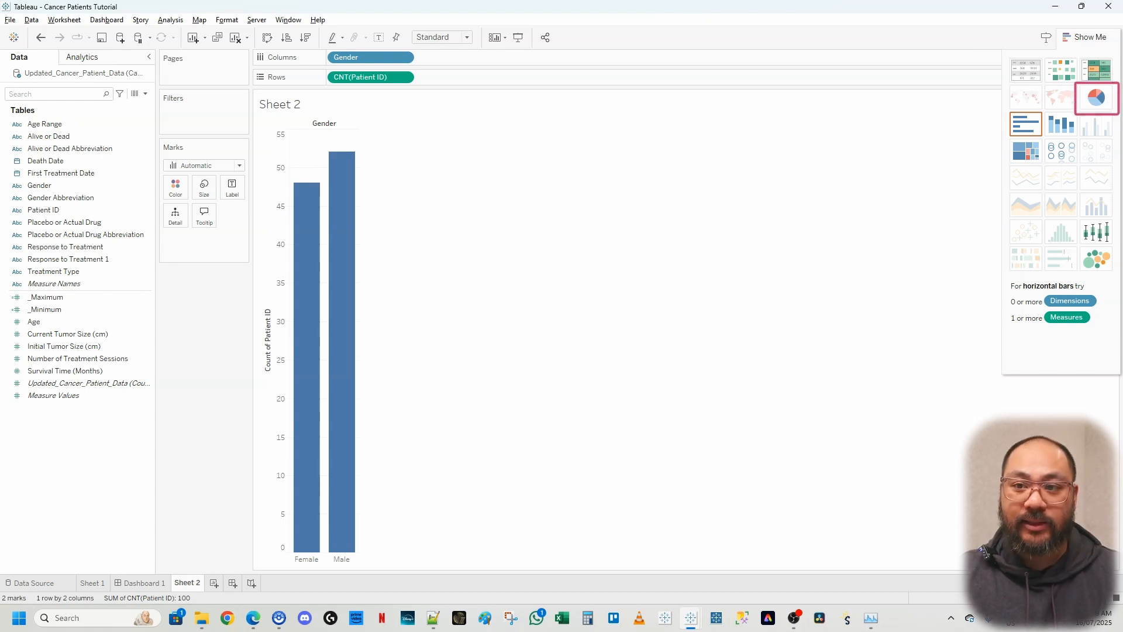
click(1099, 101)
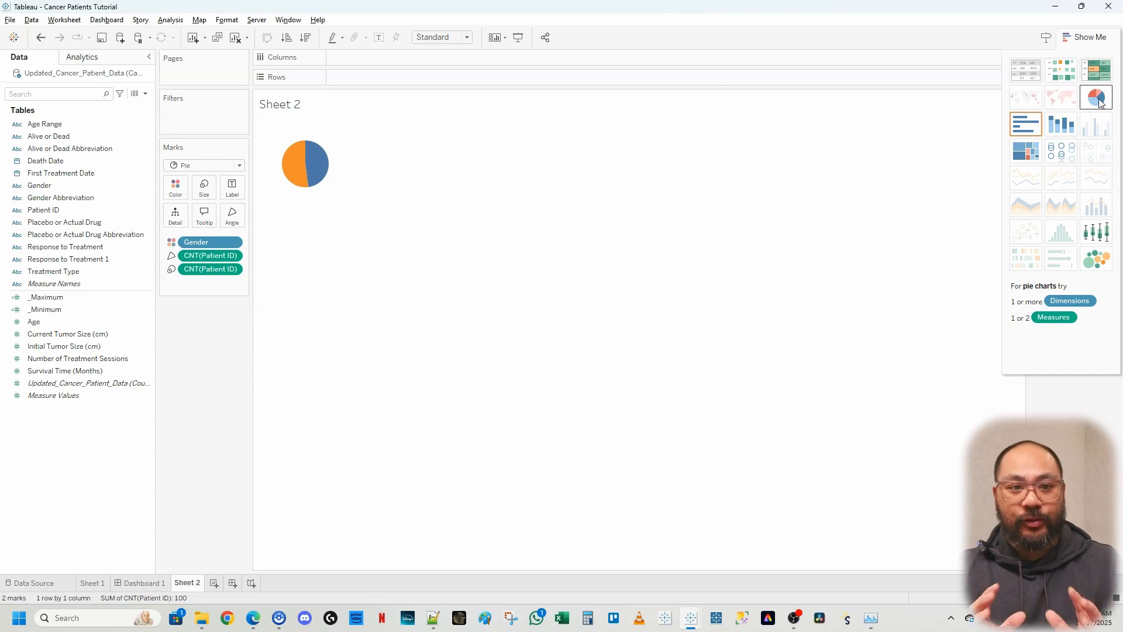
click(1087, 37)
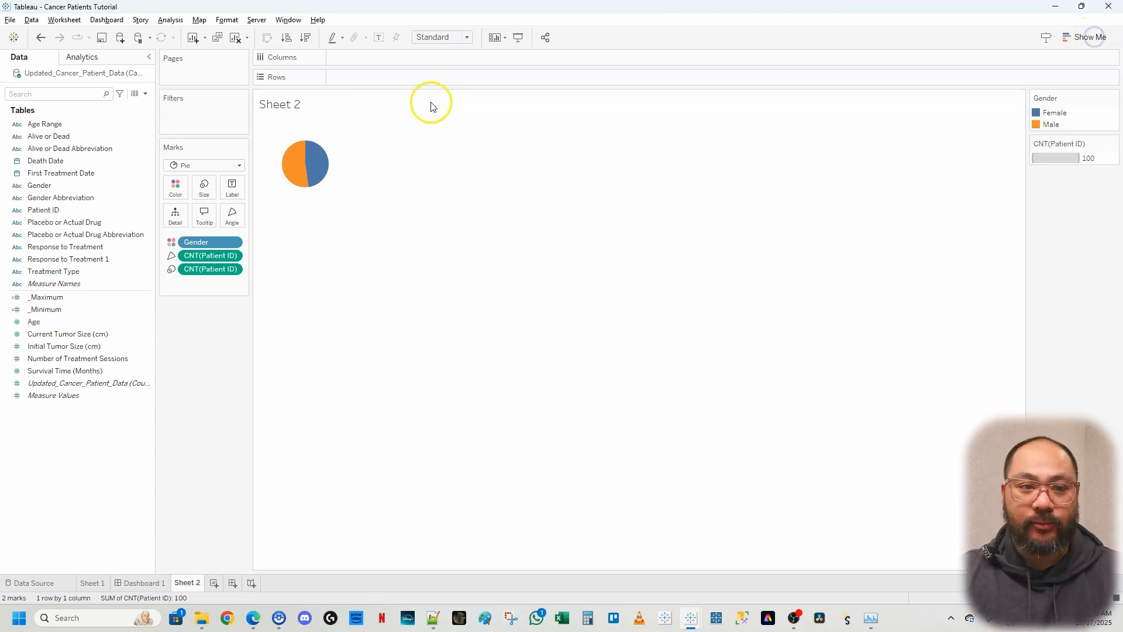
Step: Enlarge the Gender pie's mark size and fit the worksheet to Entire View
click(203, 188)
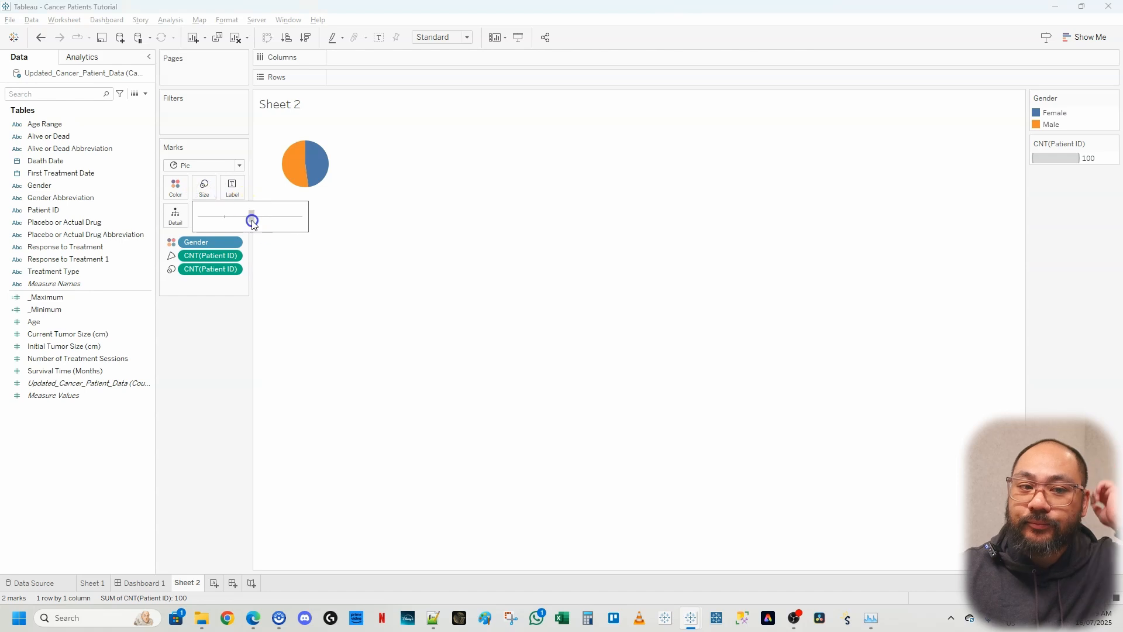
click(251, 217)
drag(252, 221, 264, 220)
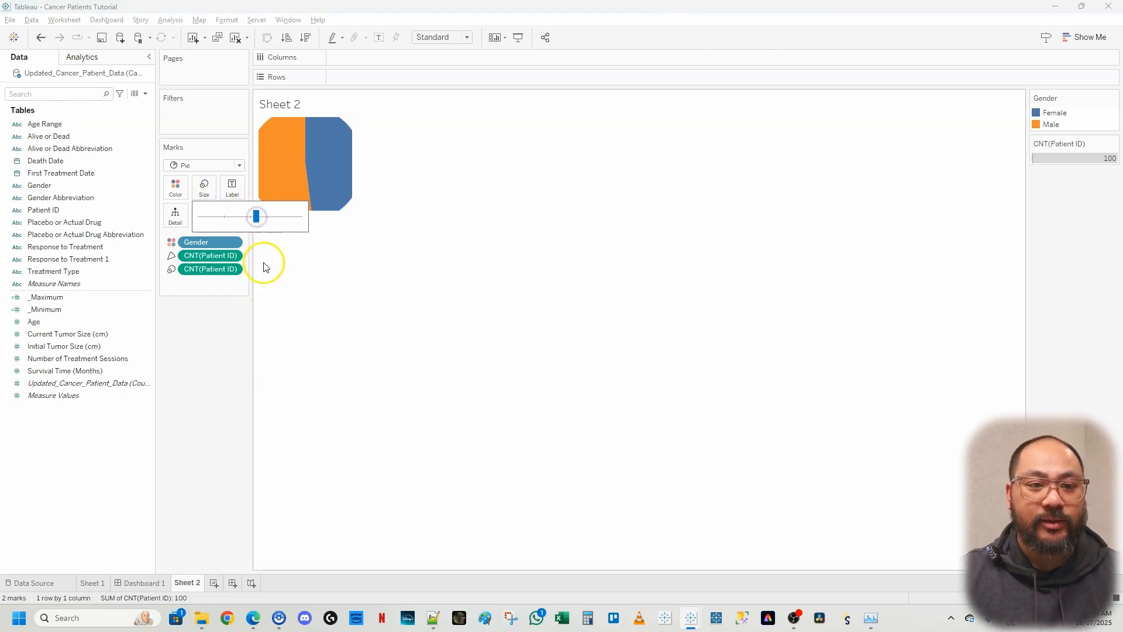
click(469, 66)
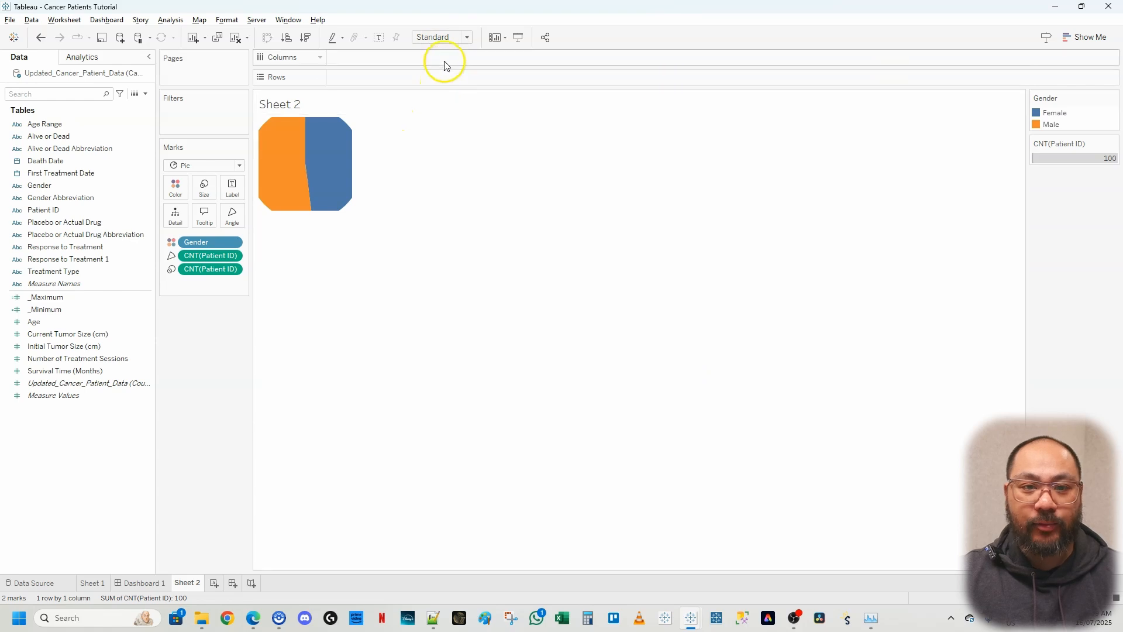
click(444, 37)
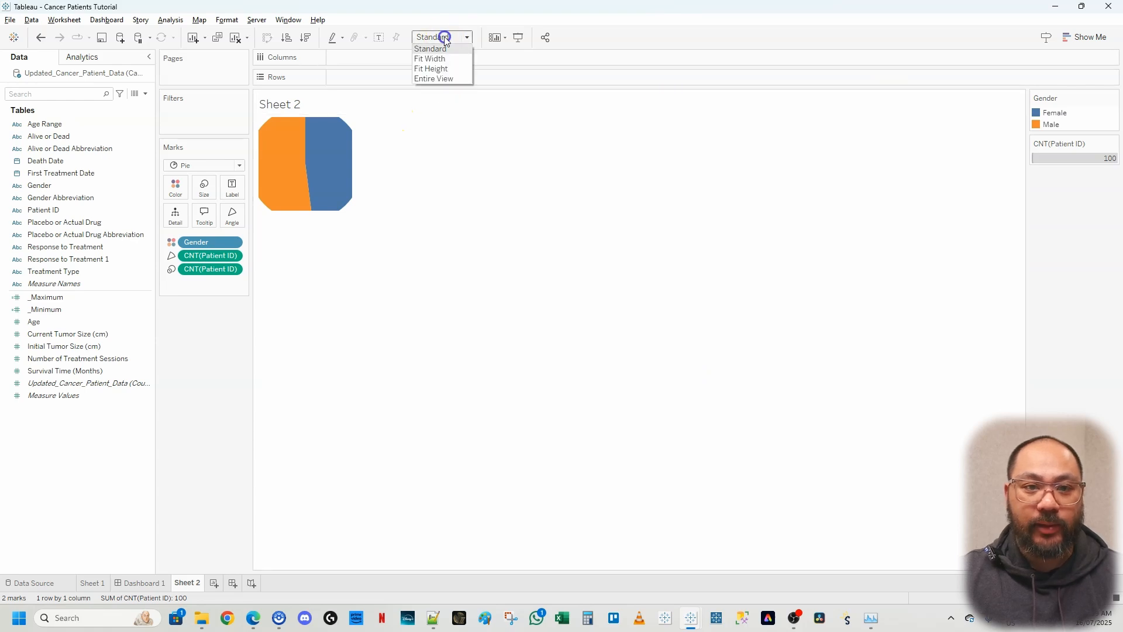
click(441, 79)
Step: Reduce the Gender pie's mark size so the whole circle fits inside the view
click(205, 187)
drag(251, 217, 239, 219)
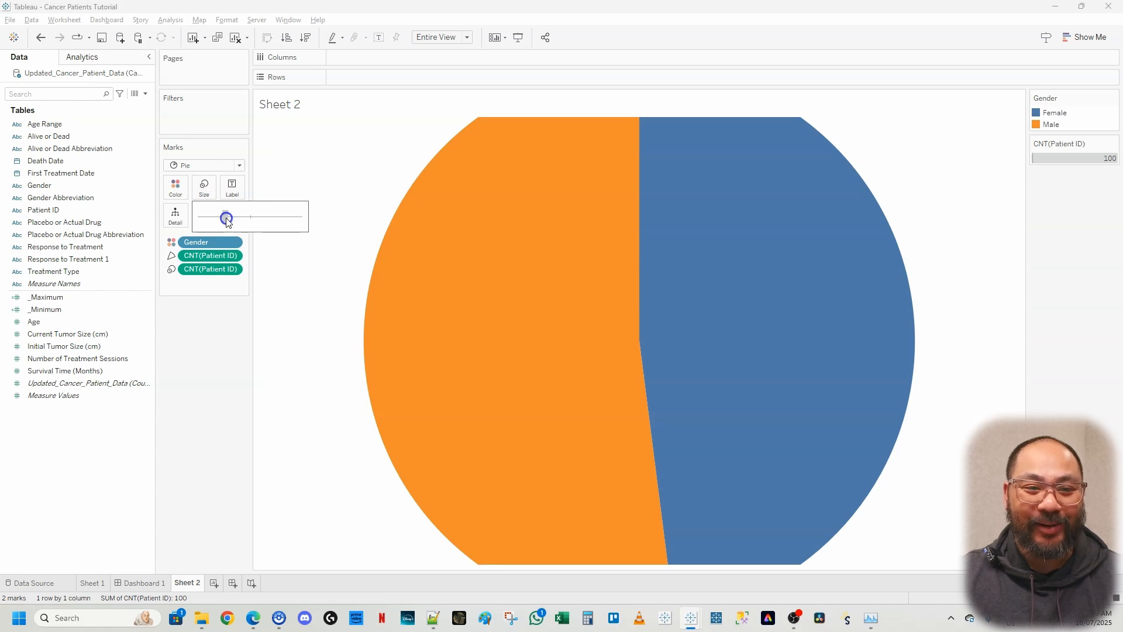
drag(228, 221, 234, 221)
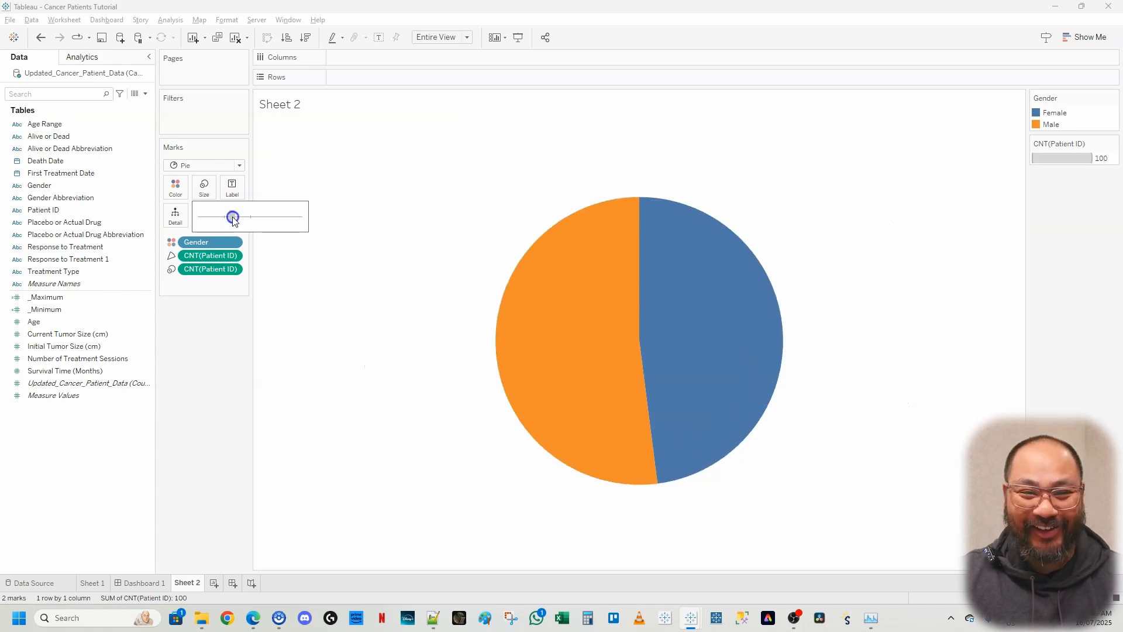
click(187, 395)
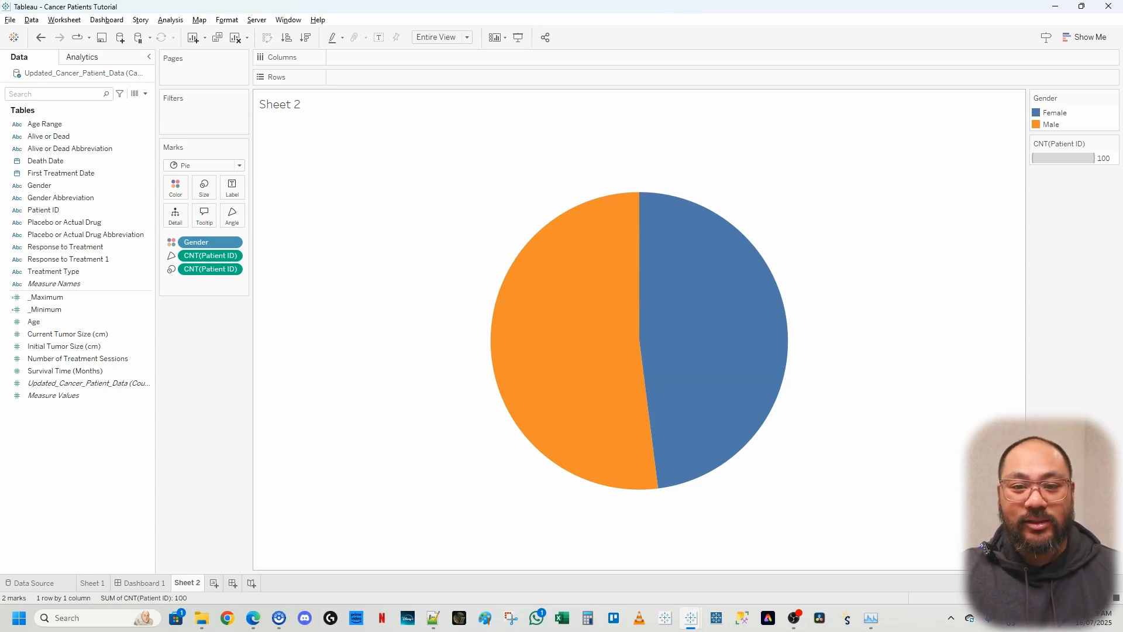
drag(554, 274, 744, 404)
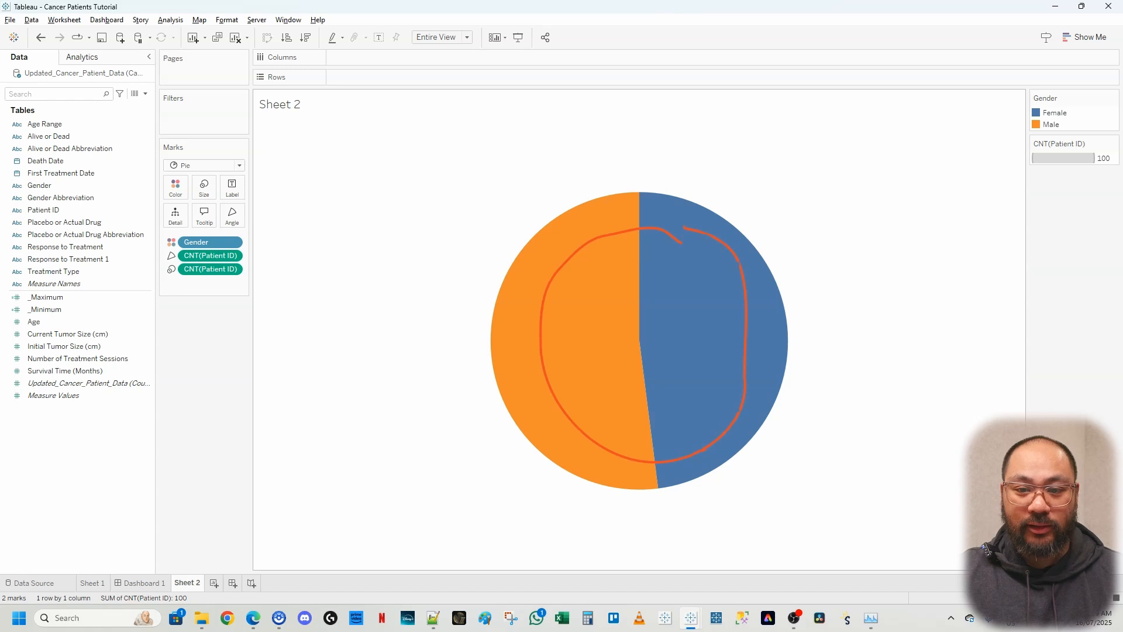
key(Escape)
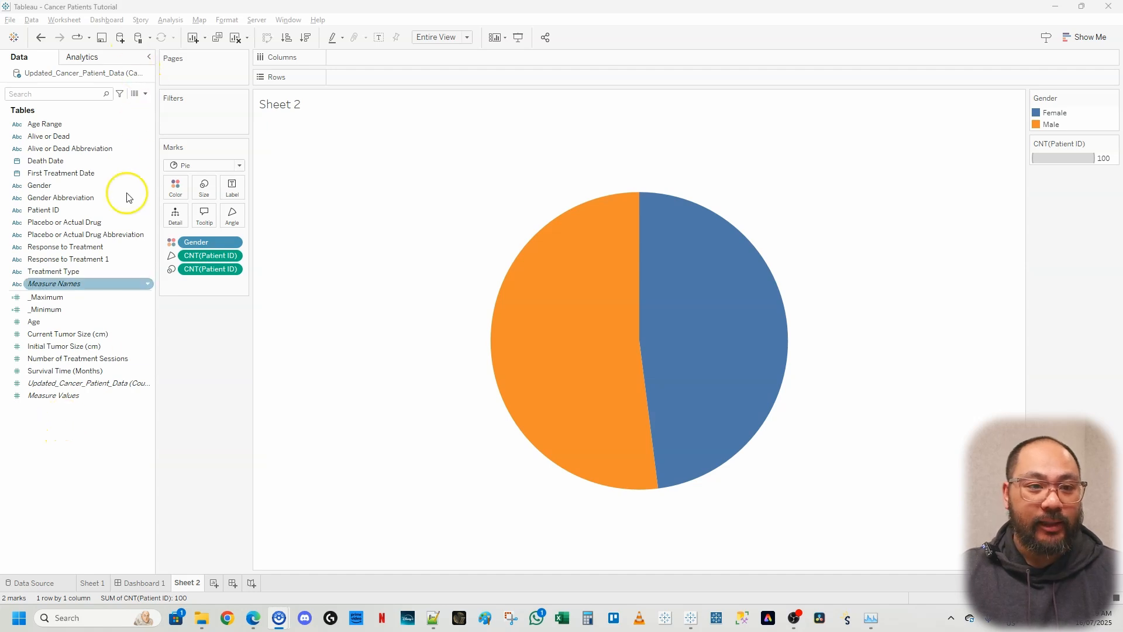
Step: Create a calculated field named _Donut with the constant value 1
right_click(88, 425)
click(140, 428)
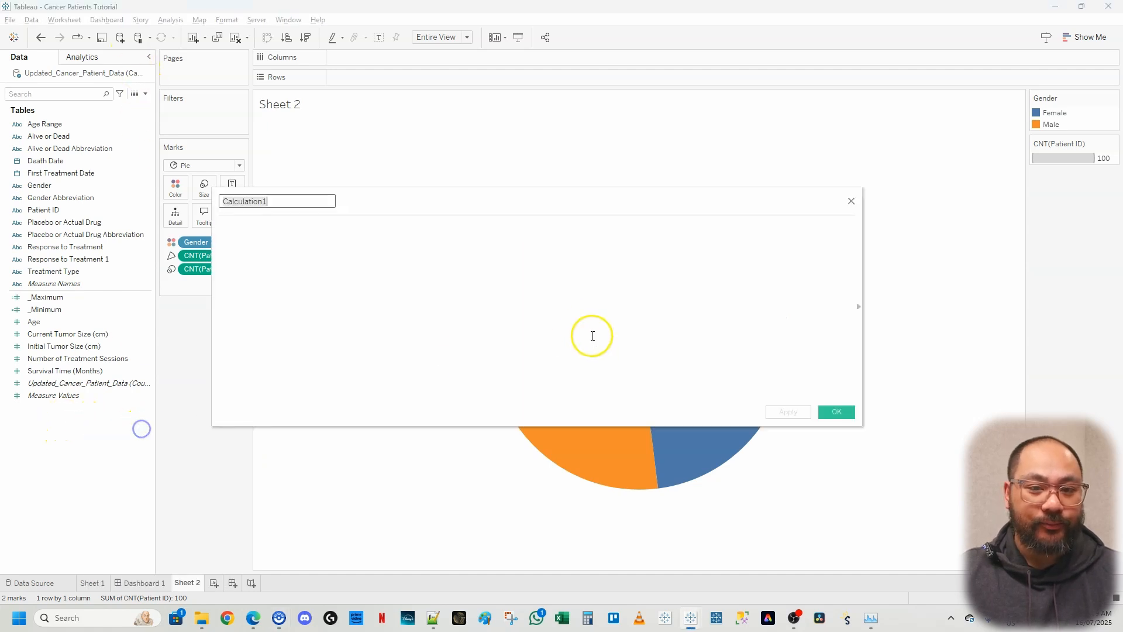
key(BackSpace)
click(511, 230)
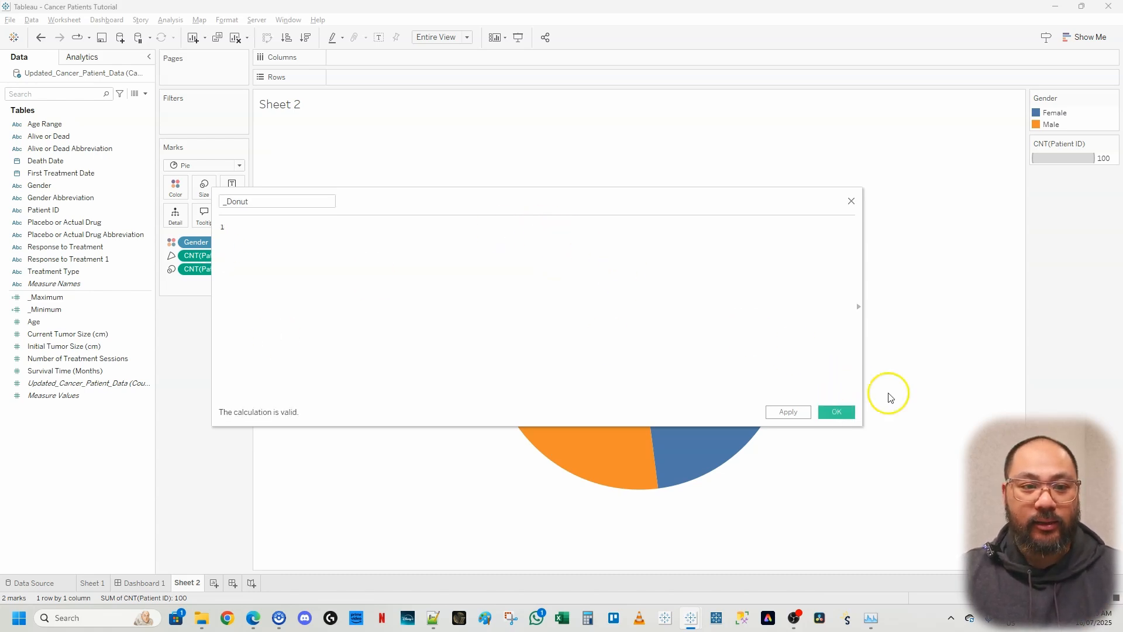
click(851, 413)
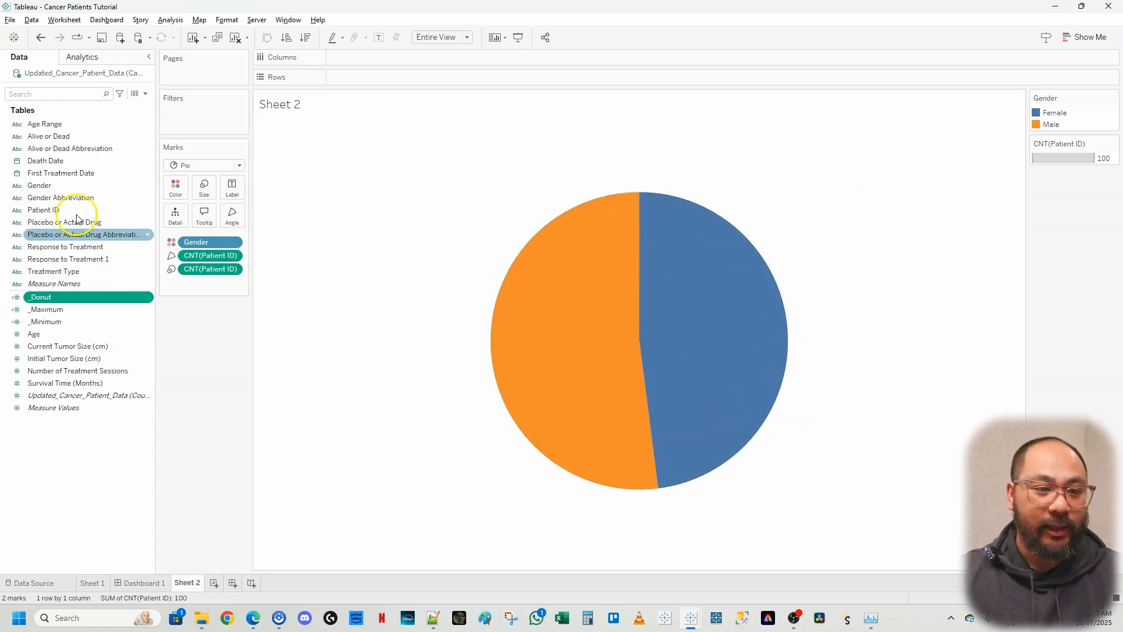
Step: Add _Donut to Columns and change its aggregation from a sum to Attribute
drag(61, 299, 359, 55)
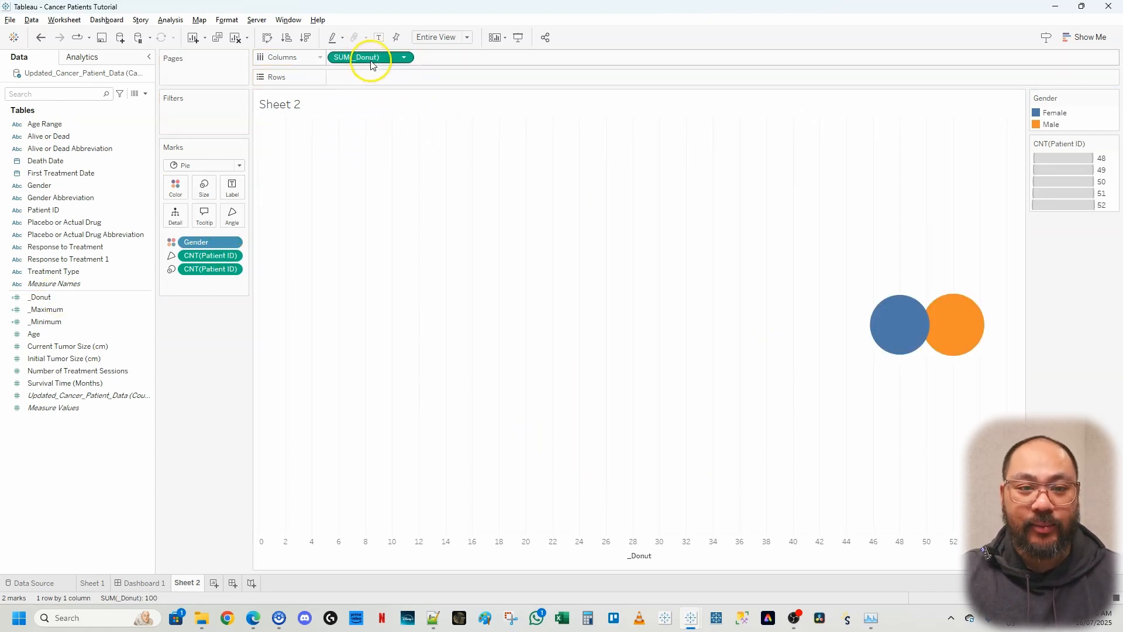
right_click(371, 62)
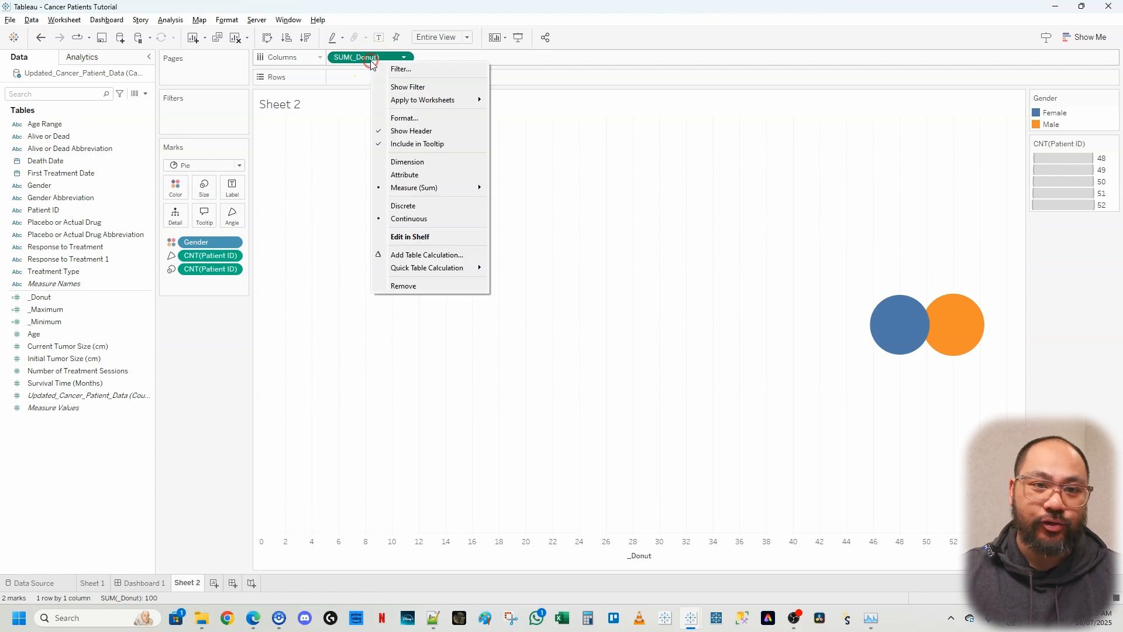
click(430, 176)
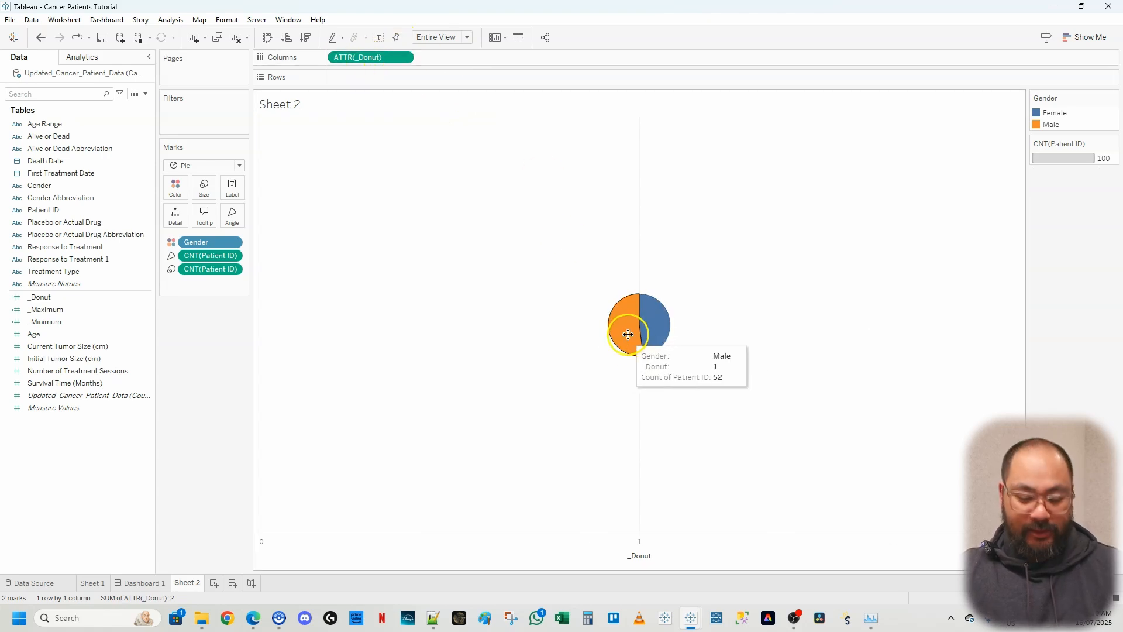
drag(609, 270, 594, 362)
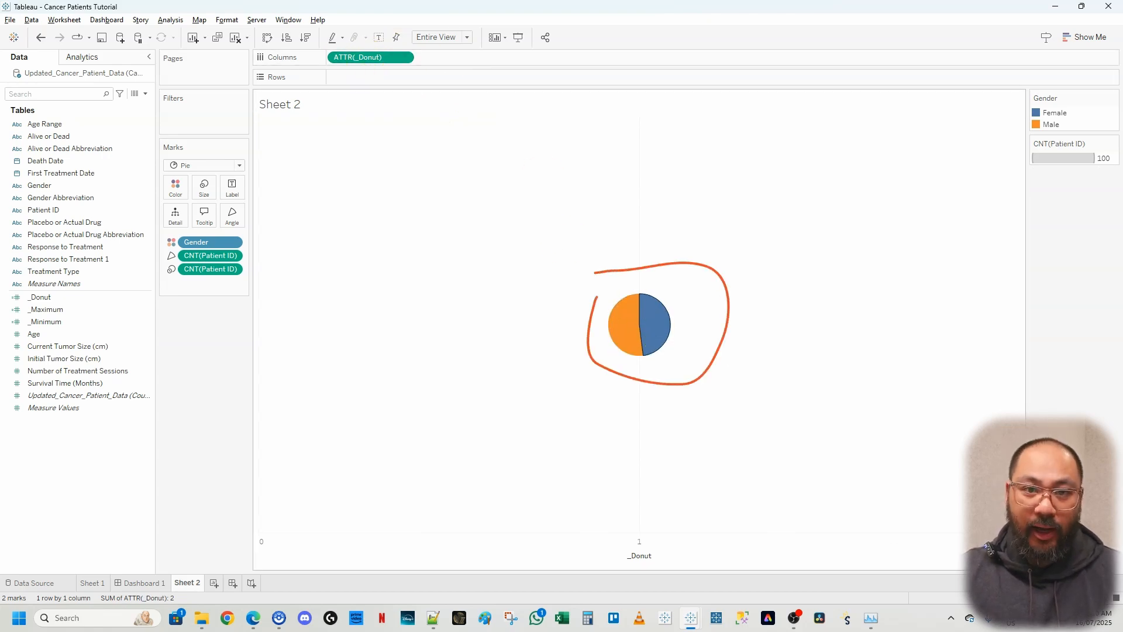
drag(567, 245, 692, 390)
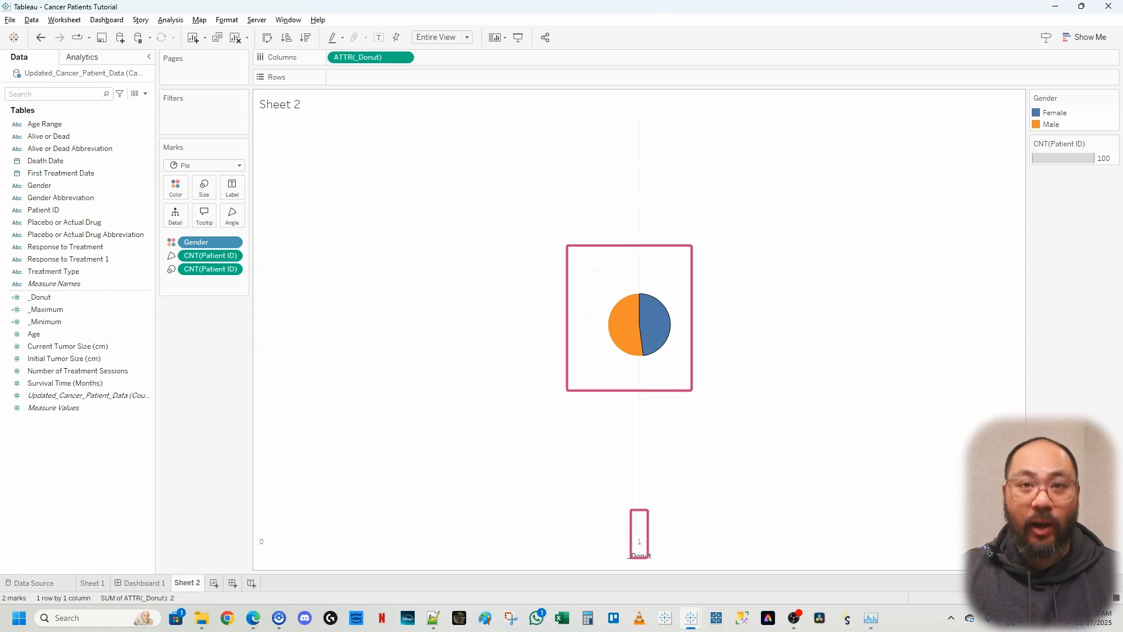
key(Escape)
mouse_move(318, 42)
mouse_down()
mouse_move(429, 74)
mouse_move(558, 73)
mouse_up()
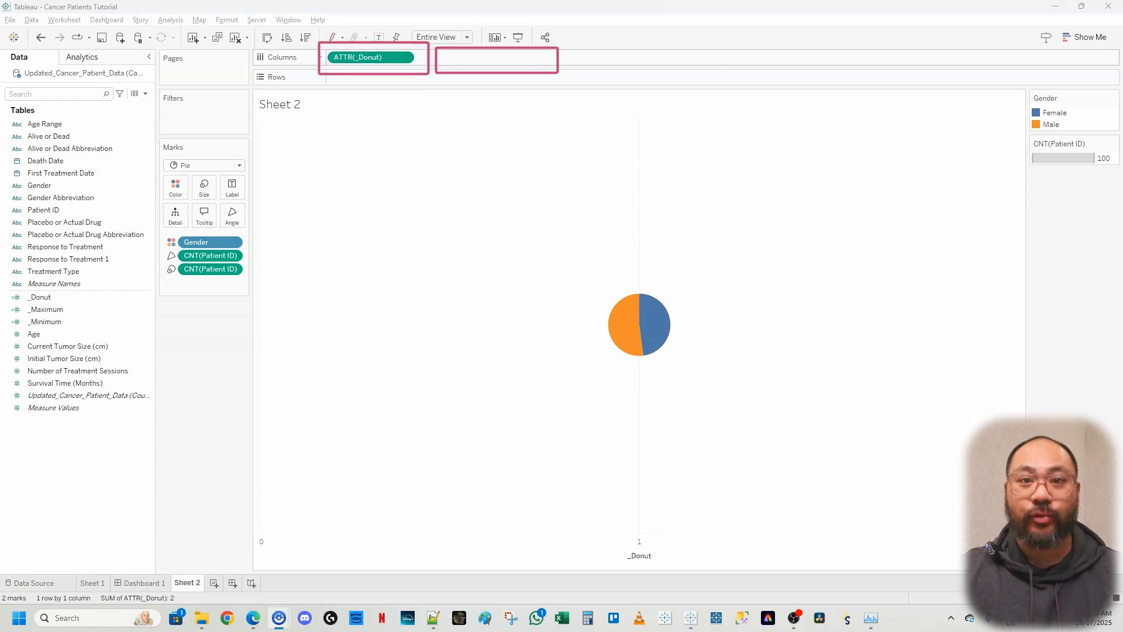
key(Escape)
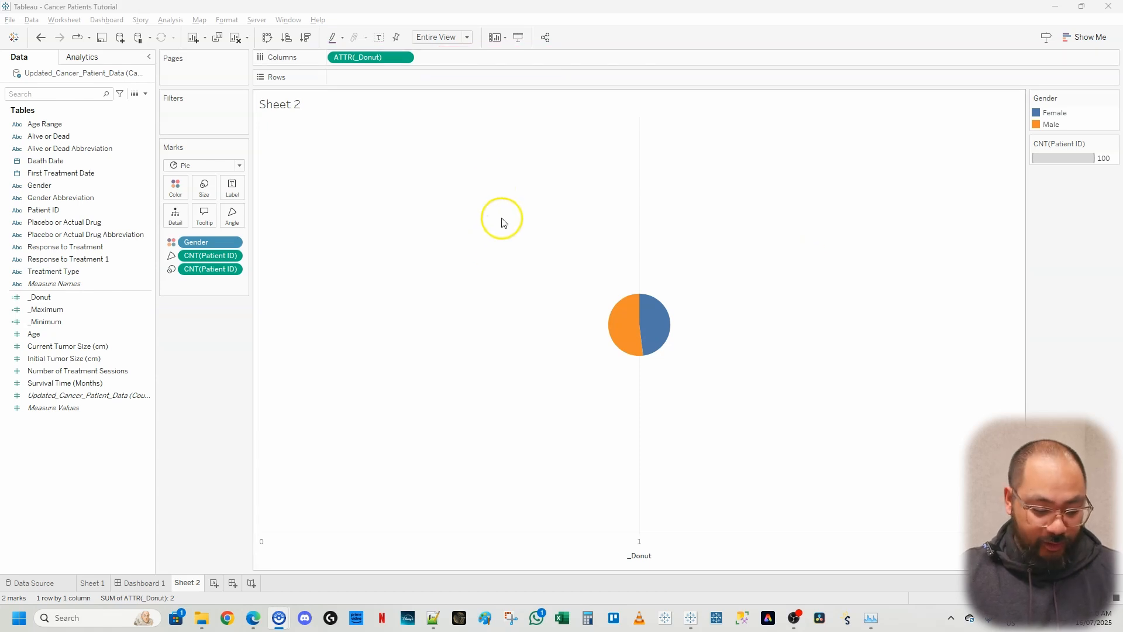
Step: Duplicate the ATTR(_Donut) pill on Columns, and undo the duplication
drag(363, 57, 459, 57)
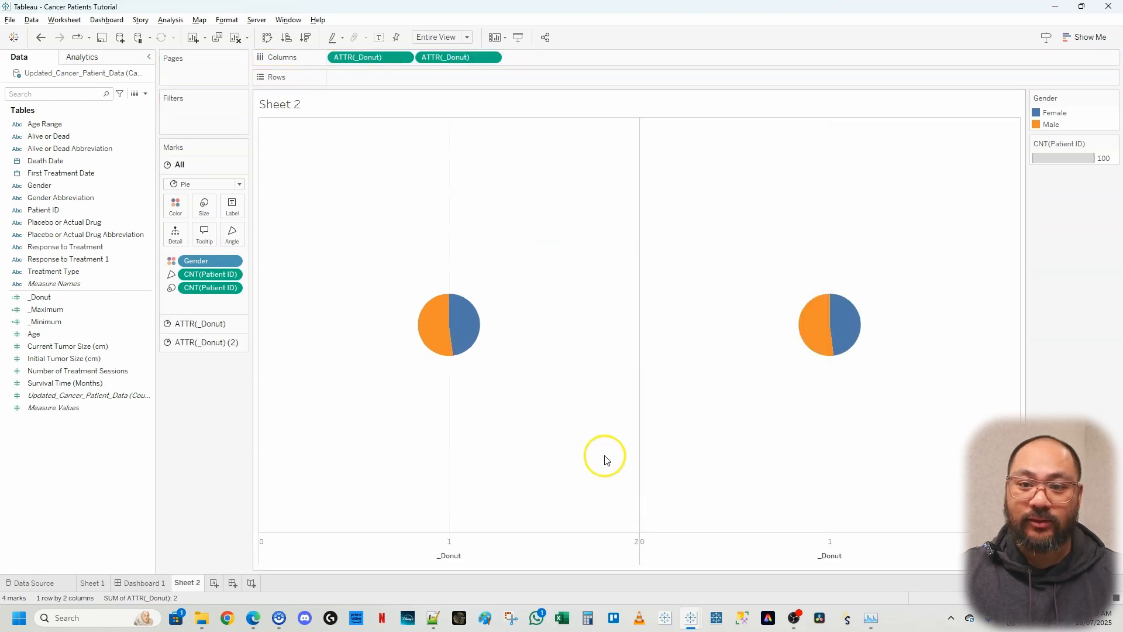
key(ctrl+z)
Step: Copy the ATTR([_Donut]) expression from the existing pill and paste it as a second pill on Columns
double_click(372, 57)
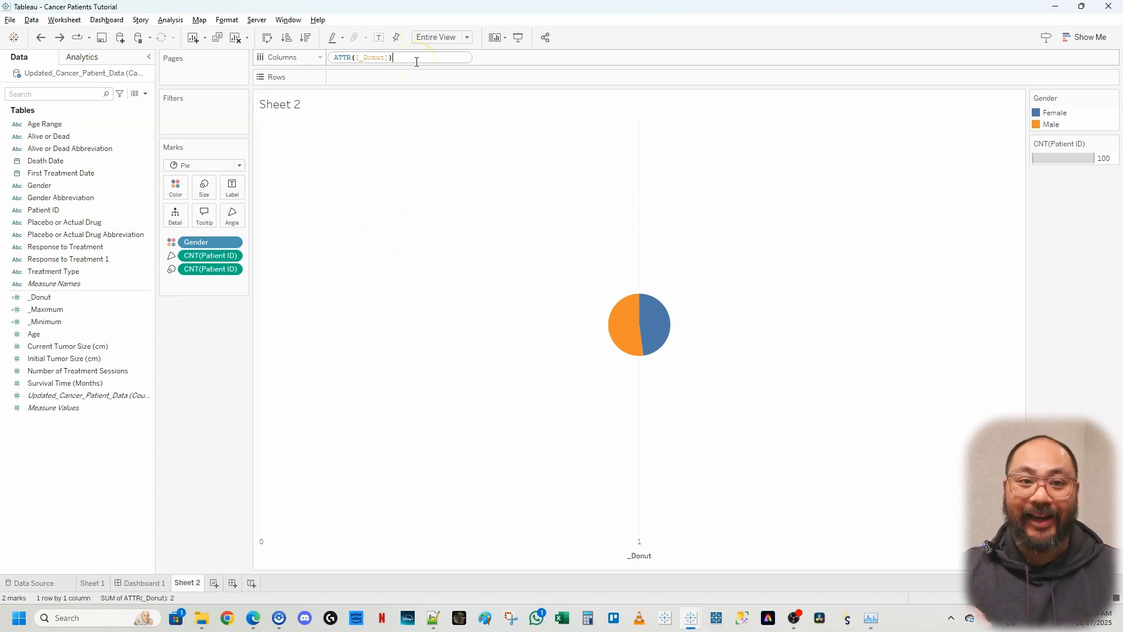
drag(416, 62, 328, 45)
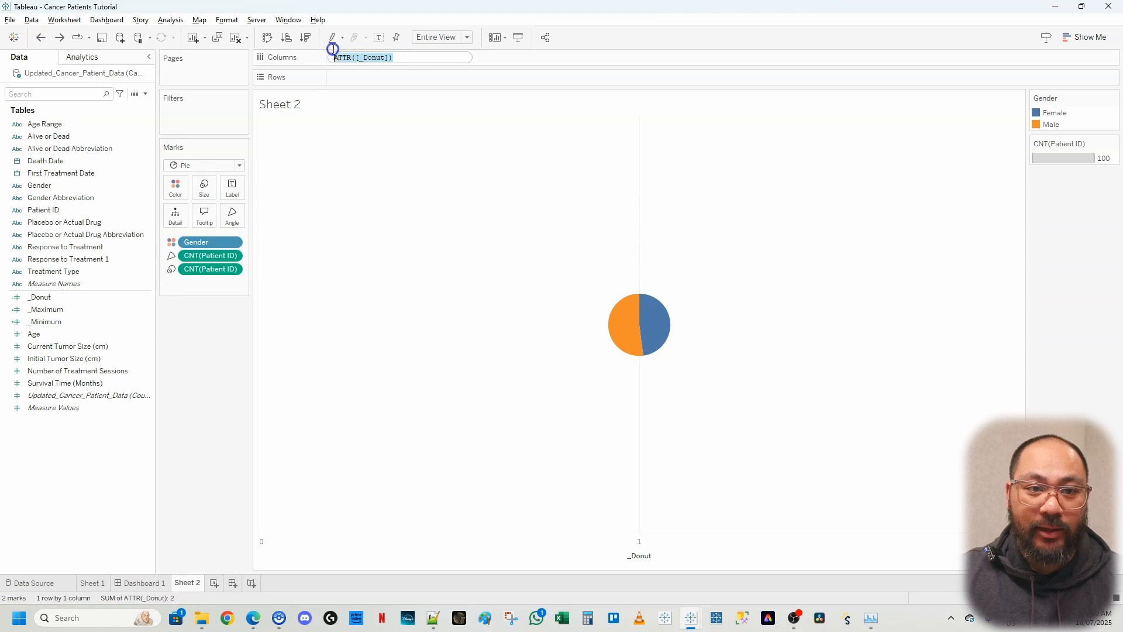
right_click(360, 58)
click(387, 106)
click(405, 206)
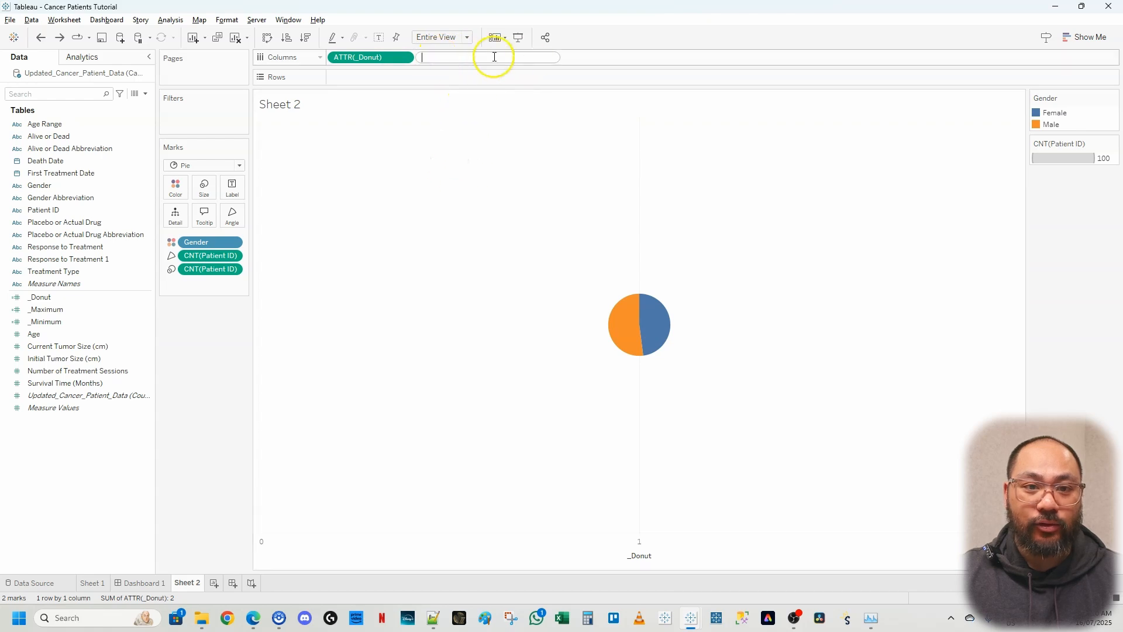
right_click(473, 56)
click(511, 123)
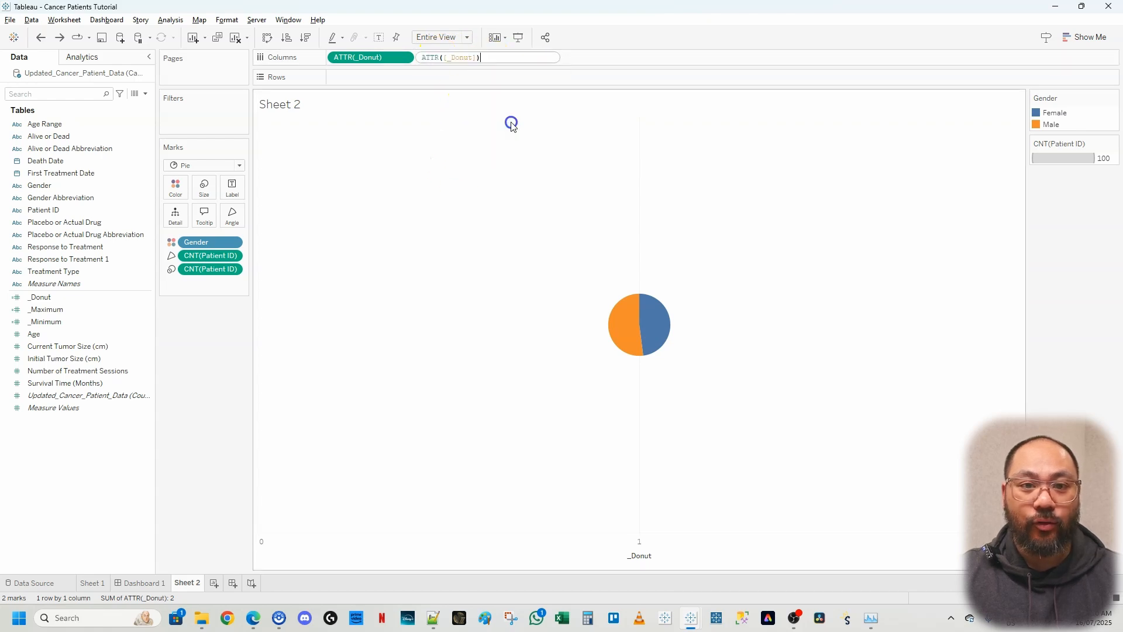
key(Return)
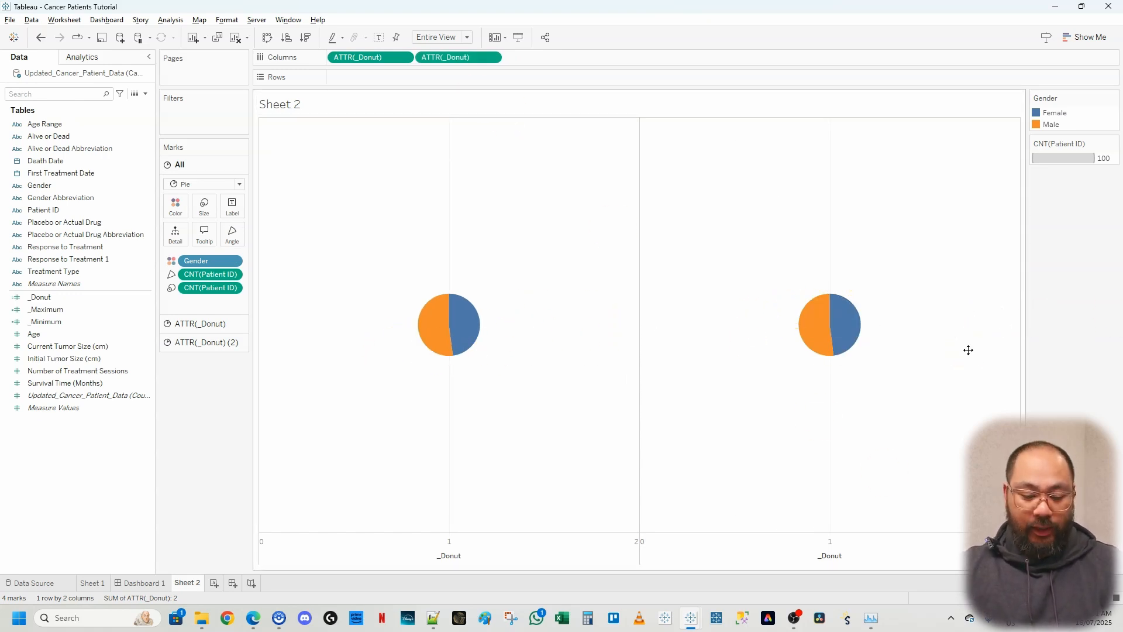
drag(801, 287, 896, 391)
drag(381, 259, 520, 401)
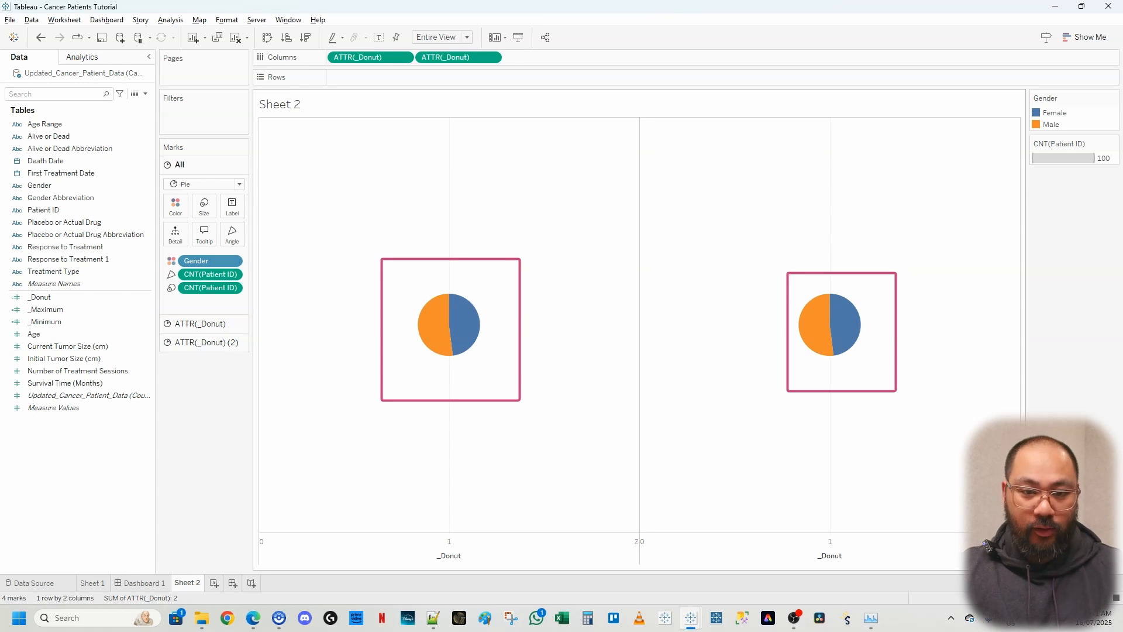
drag(388, 259, 521, 399)
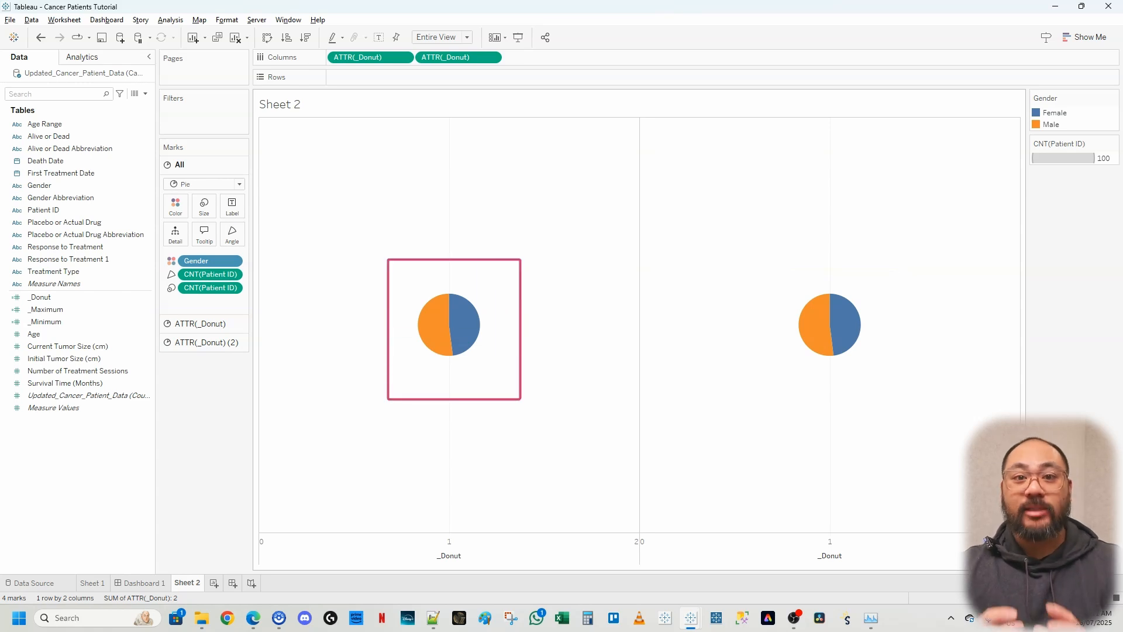
key(Escape)
Step: Remove both CNT(Patient ID) fields from the marks of the second ATTR(_Donut) pie
click(445, 56)
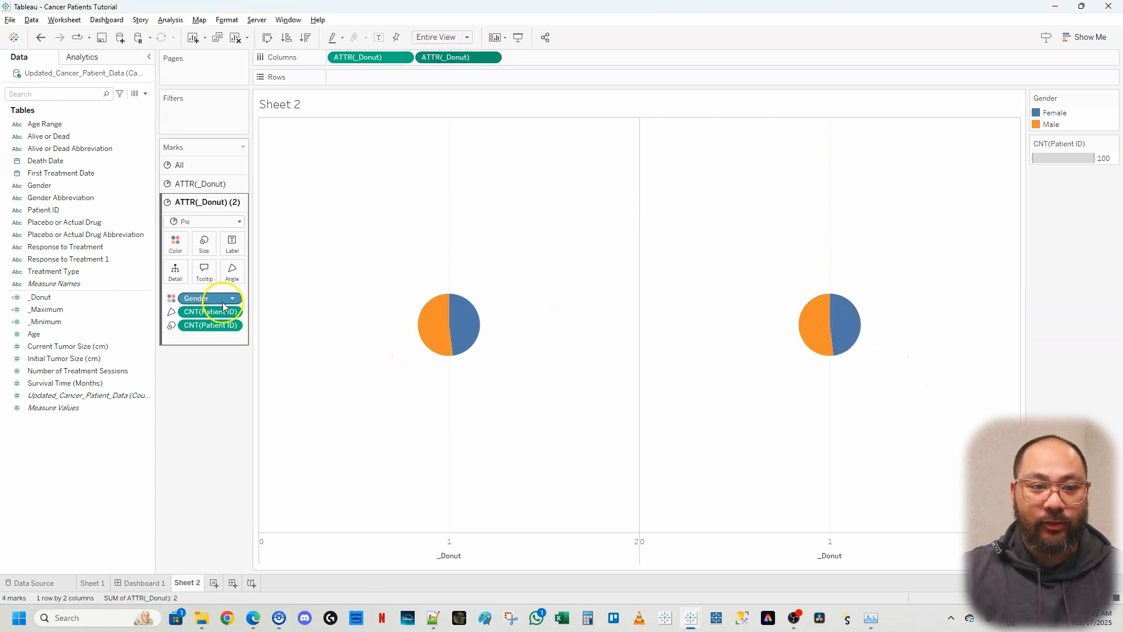
drag(411, 43, 531, 76)
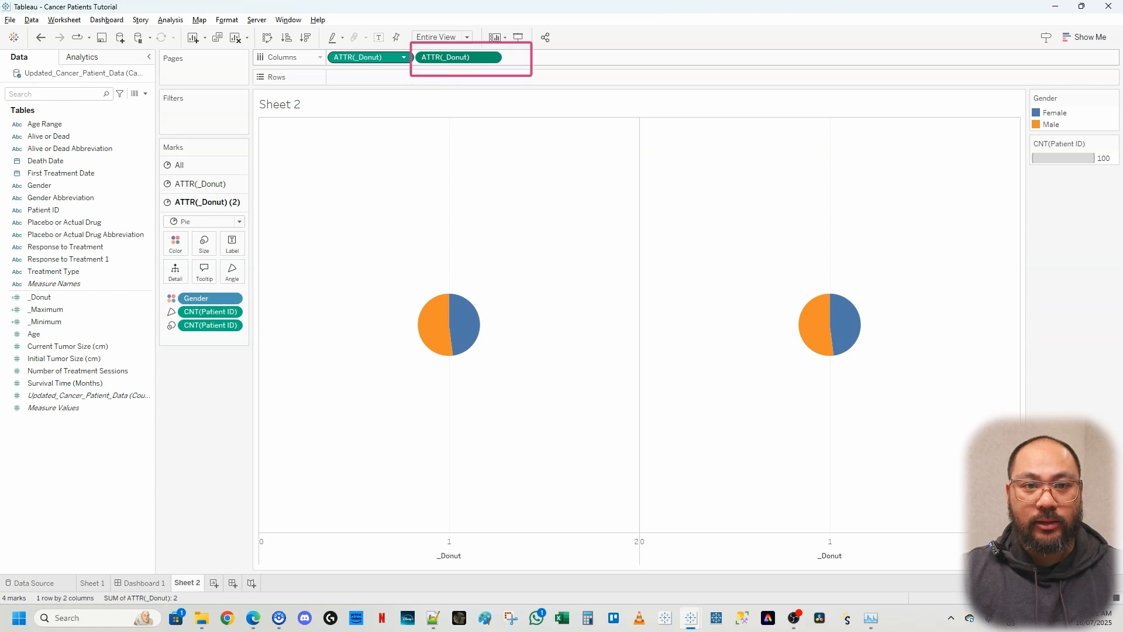
mouse_move(152, 278)
mouse_down()
mouse_move(258, 314)
mouse_move(267, 356)
mouse_up()
key(Escape)
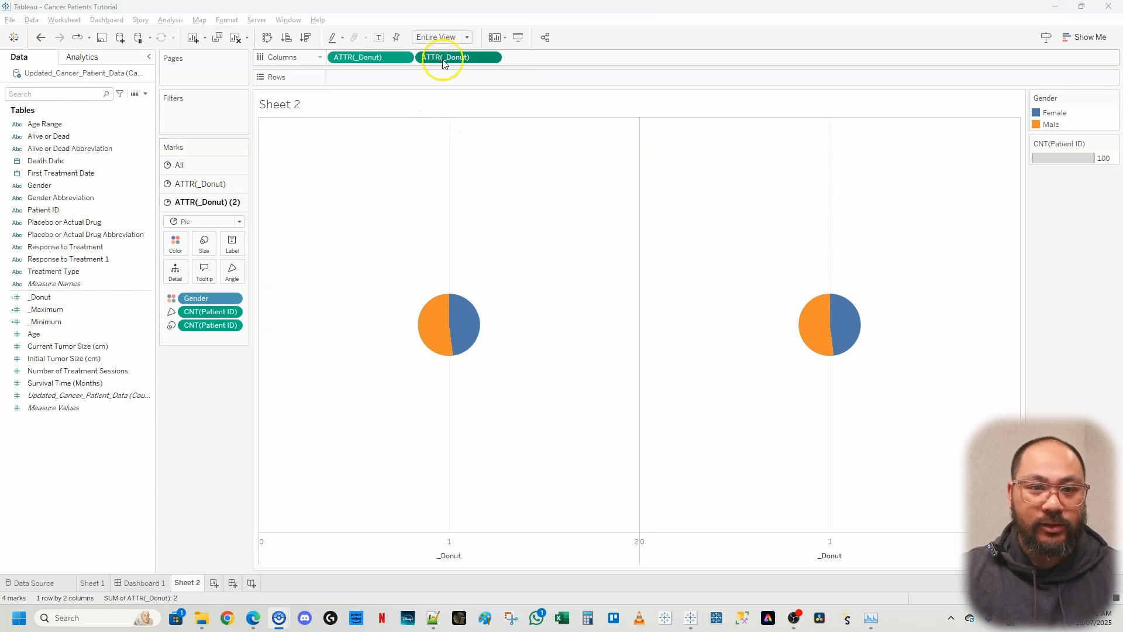
drag(187, 335, 193, 379)
drag(201, 314, 195, 404)
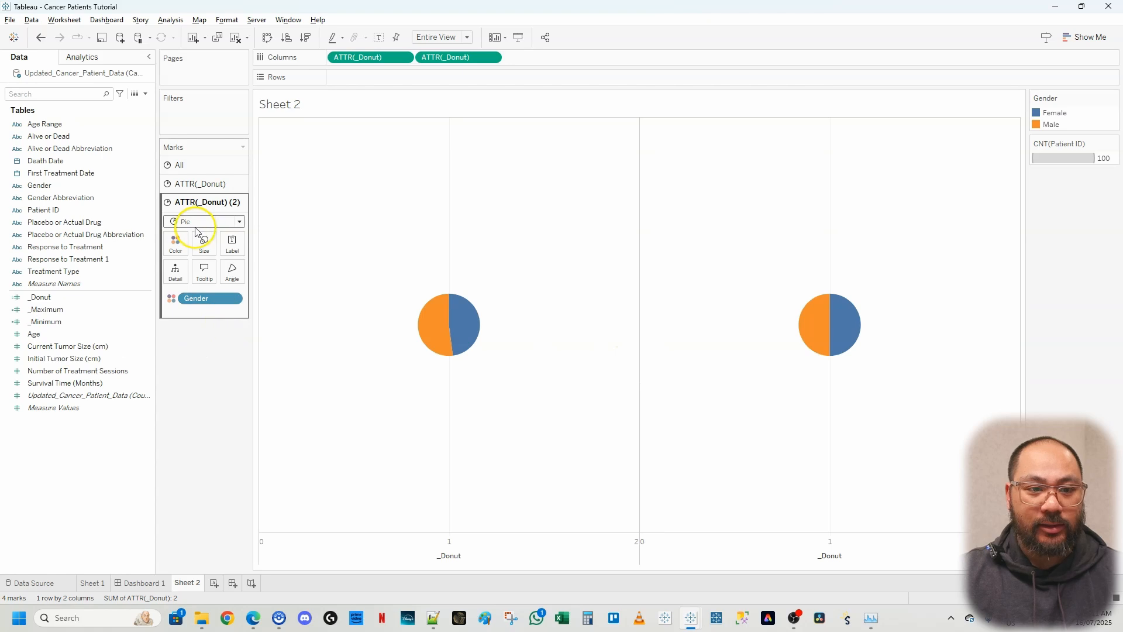
Step: Move Gender from Color to Label on the second ATTR(_Donut) pie, and remove it from the marks altogether
drag(196, 298, 233, 250)
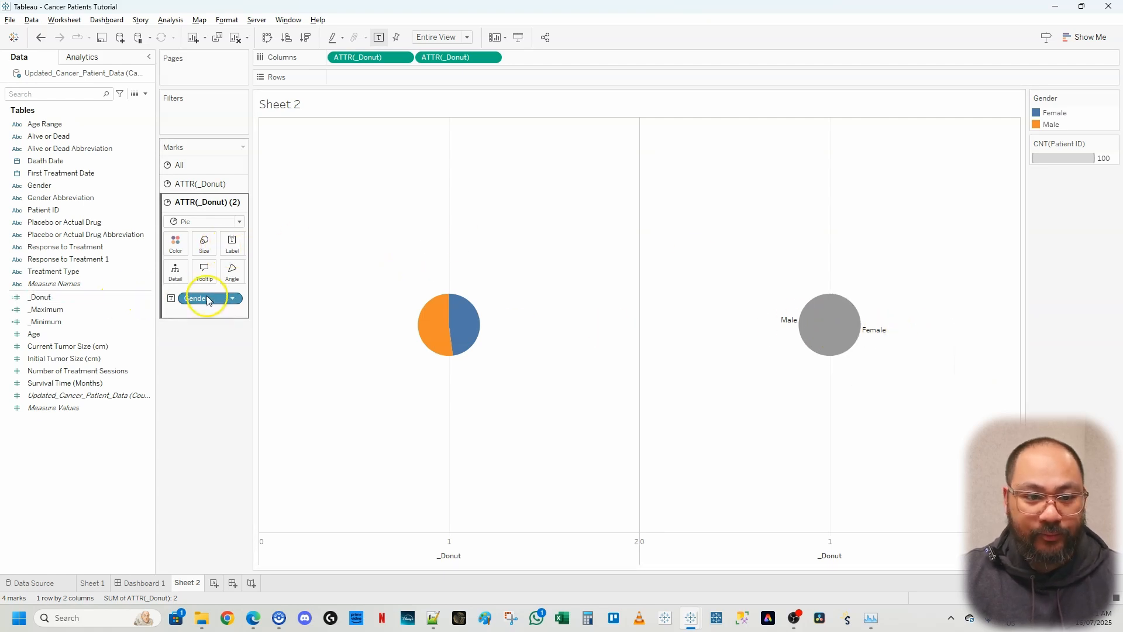
drag(209, 300, 170, 320)
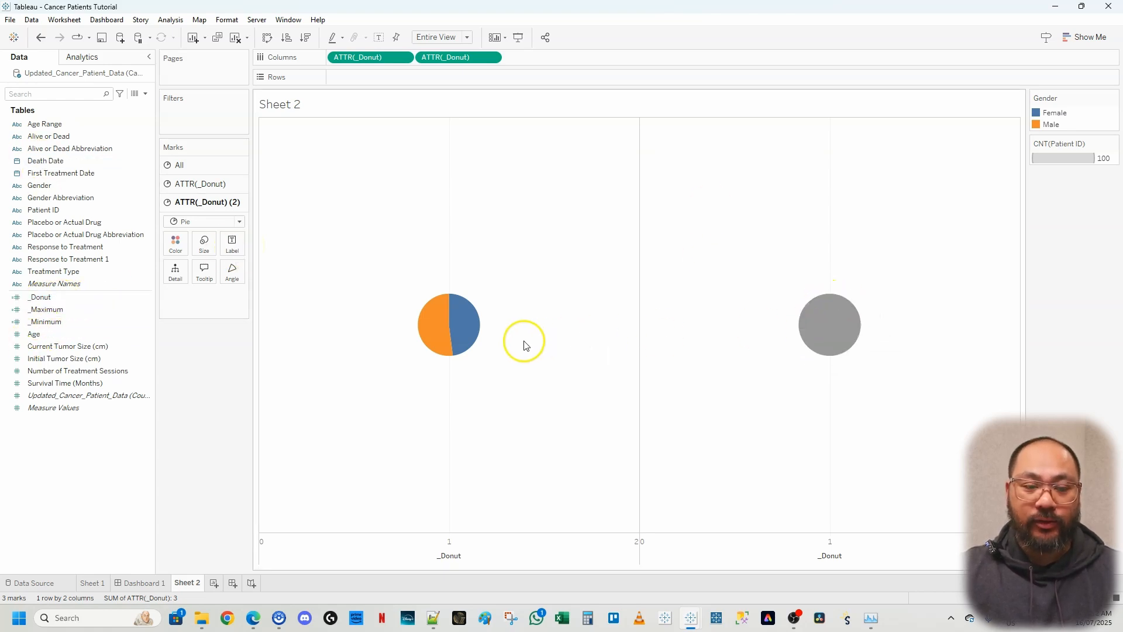
click(232, 245)
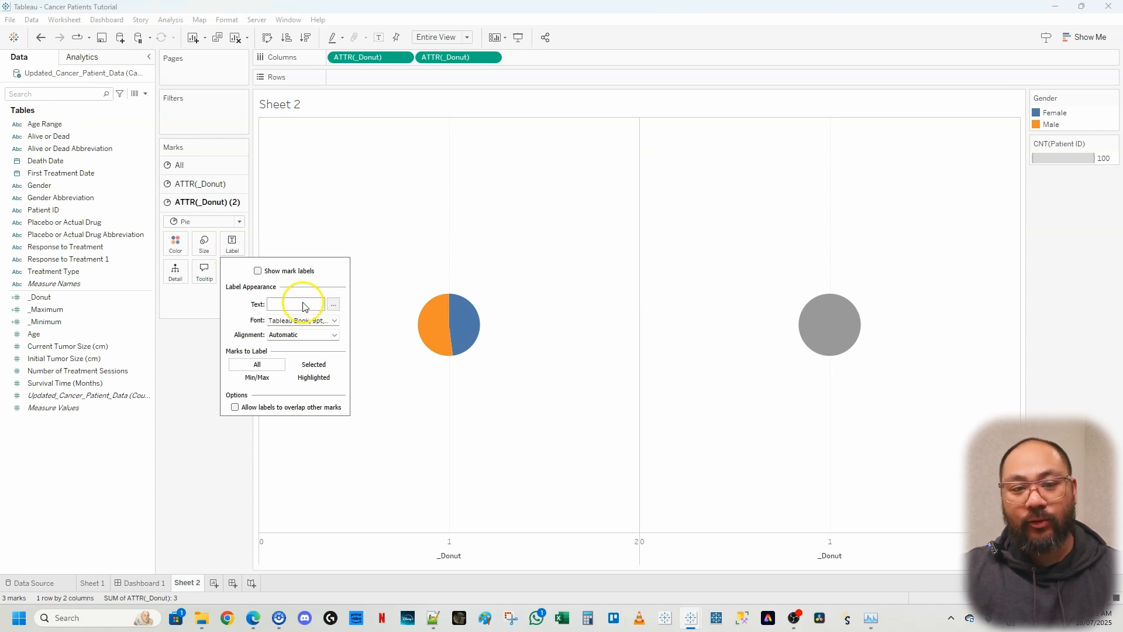
click(186, 310)
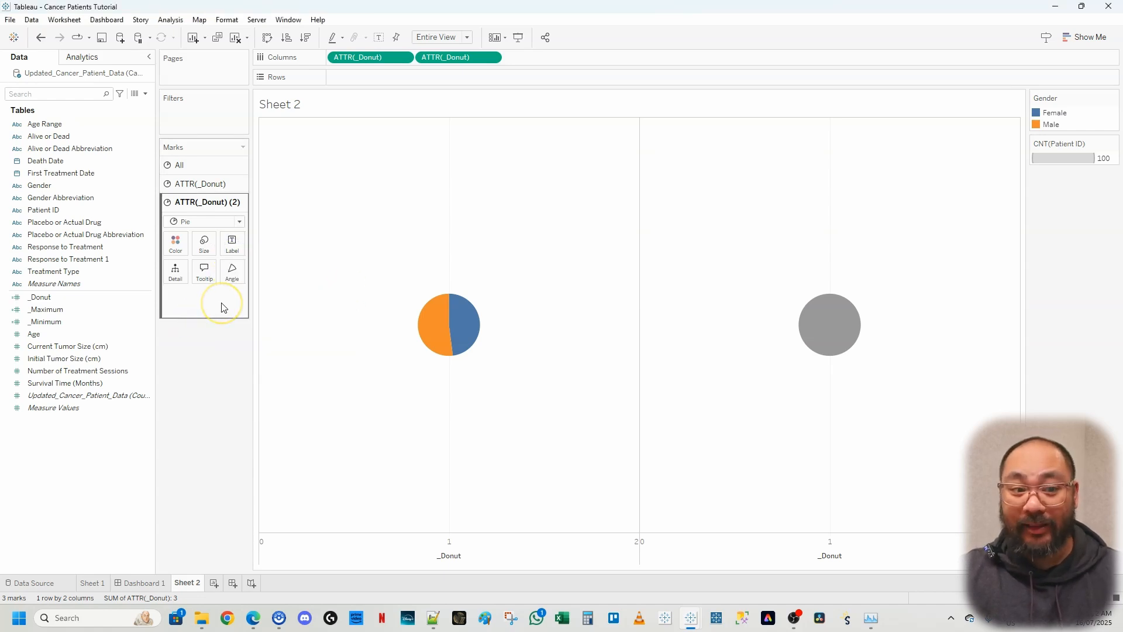
Step: Add the _Donut field as a label on the second ATTR(_Donut) pie
click(18, 318)
click(36, 298)
drag(37, 301, 236, 248)
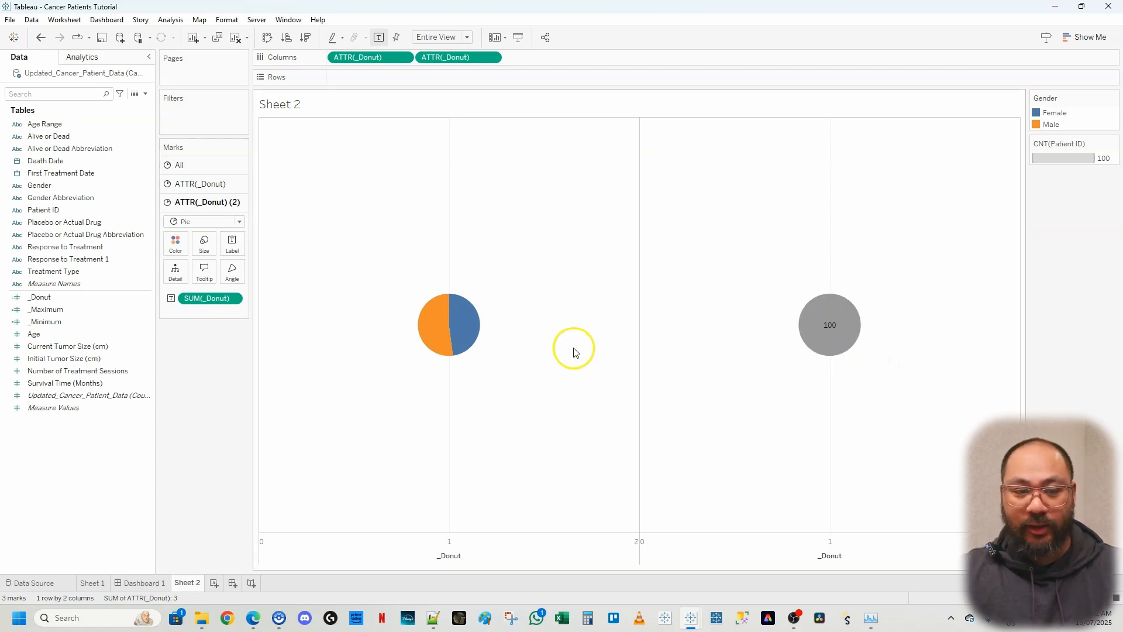
Step: Replace the second pie's label text with "Gender" in bold at size 11
click(233, 248)
click(333, 304)
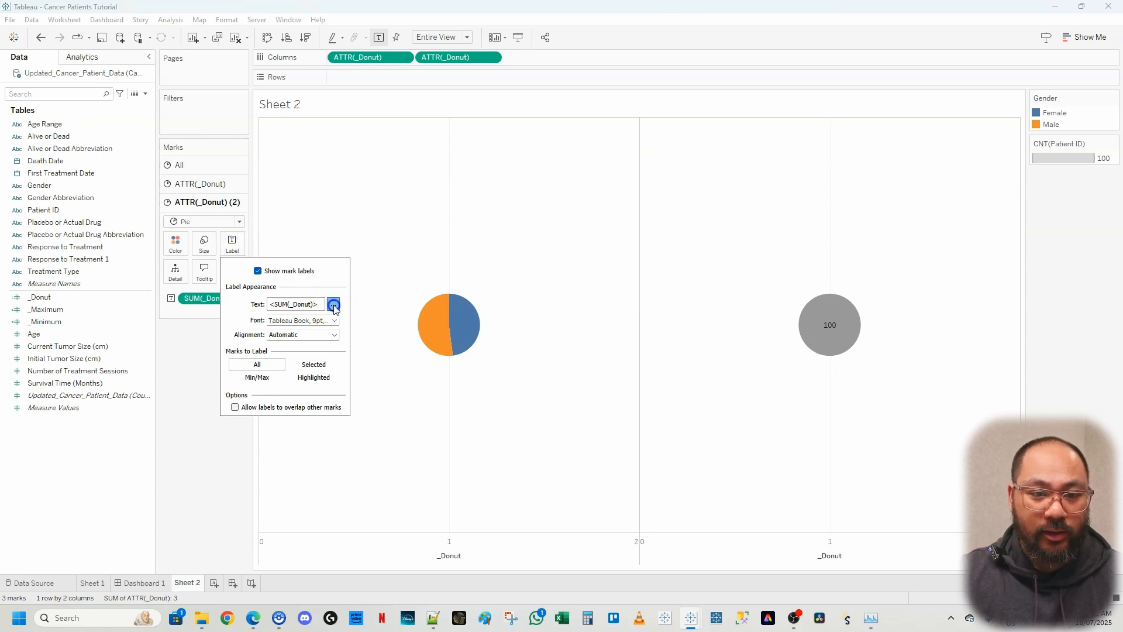
drag(493, 388, 384, 381)
text(Gender)
click(335, 368)
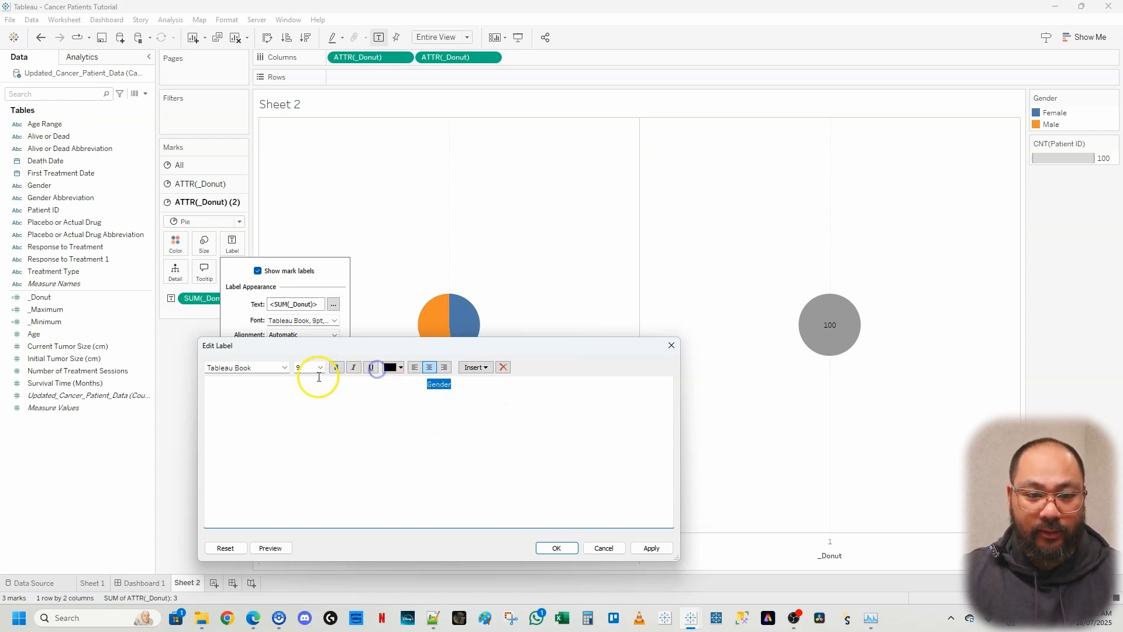
click(320, 367)
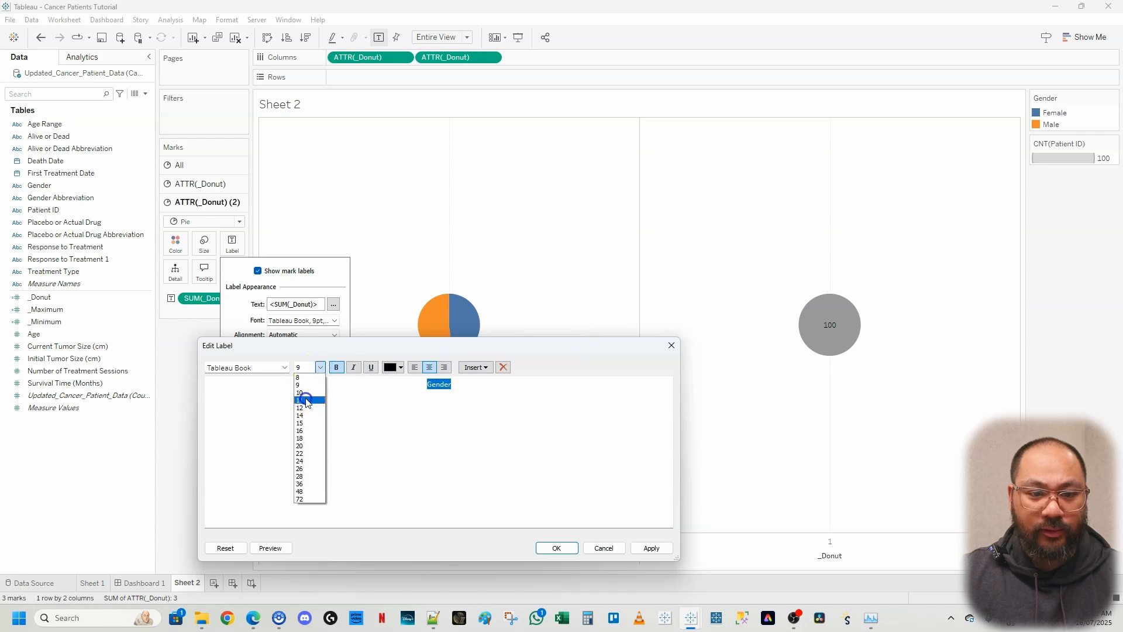
click(305, 400)
click(652, 548)
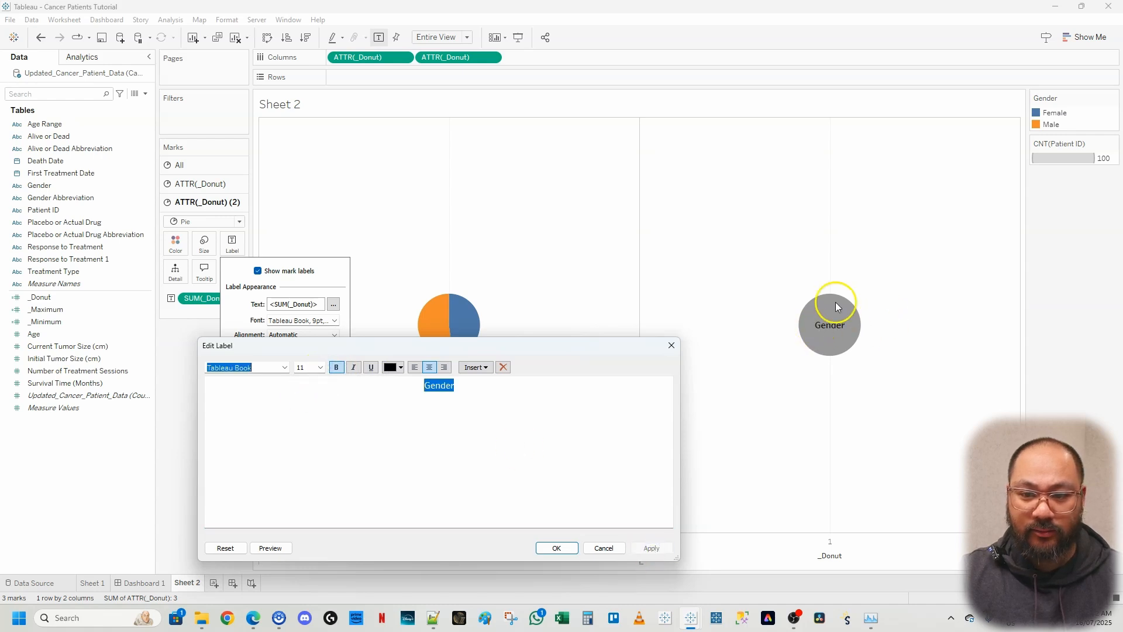
click(551, 549)
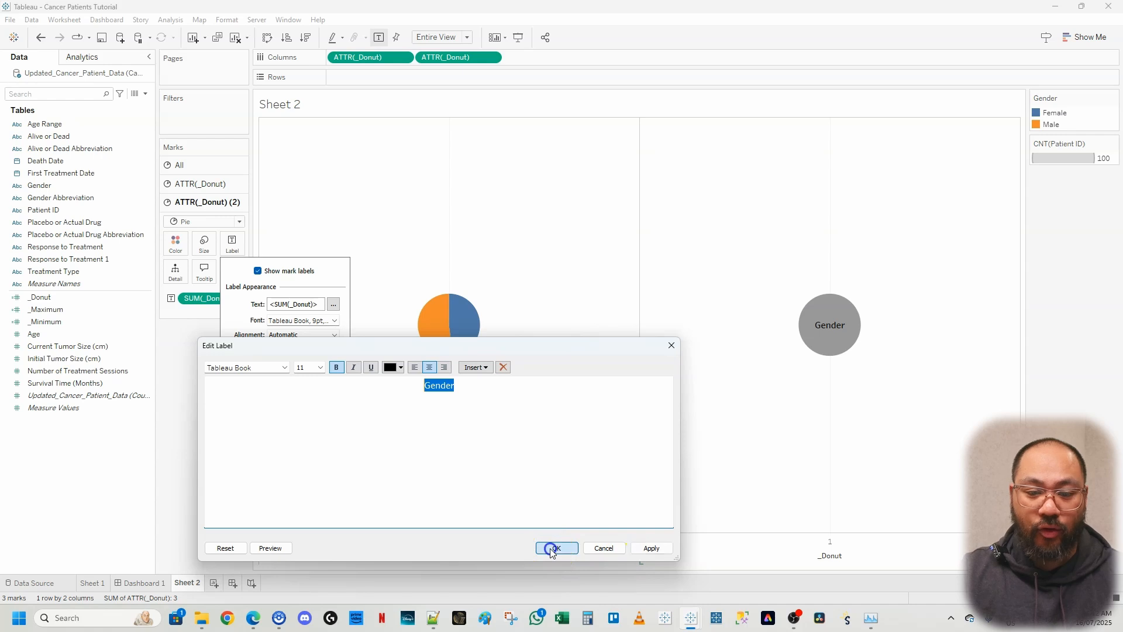
click(200, 460)
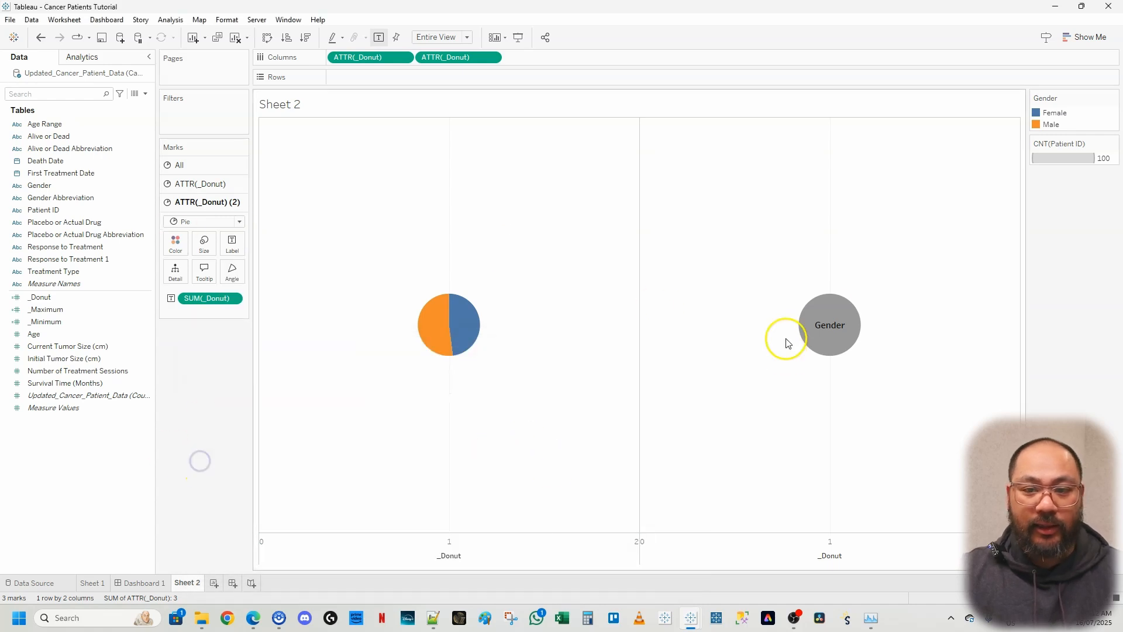
Step: Color the second ATTR(_Donut) pie white
click(174, 245)
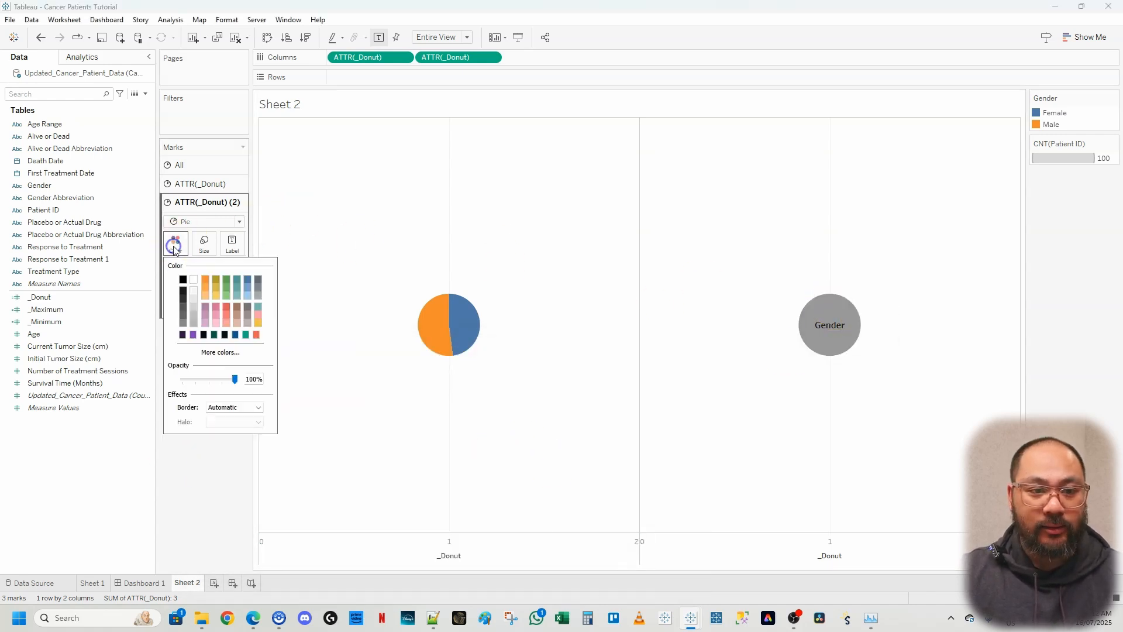
click(193, 279)
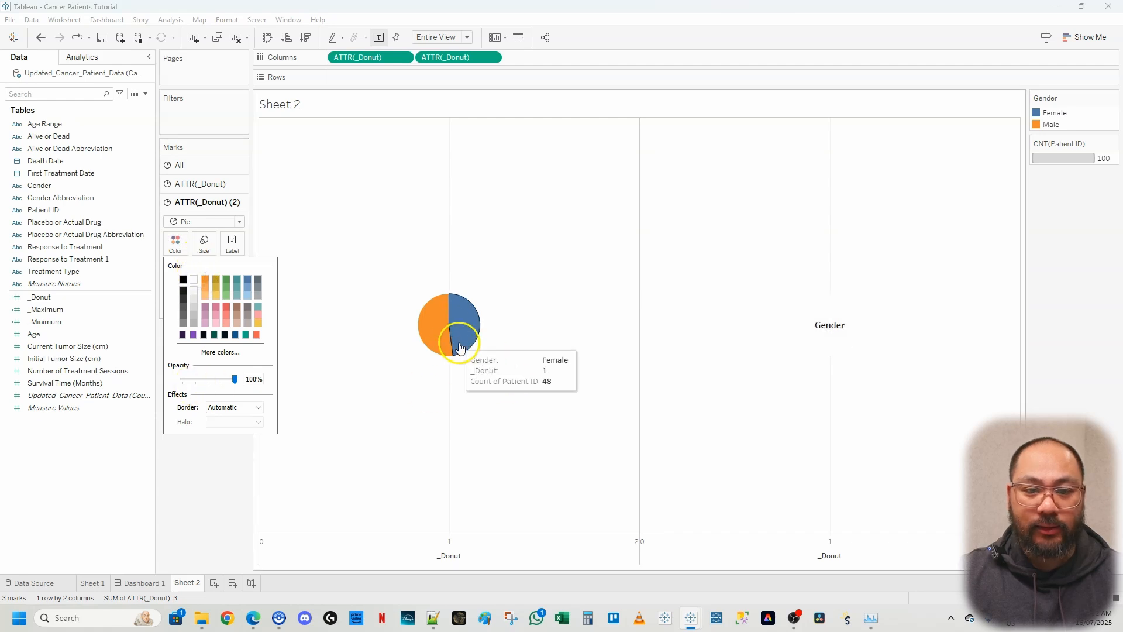
click(226, 506)
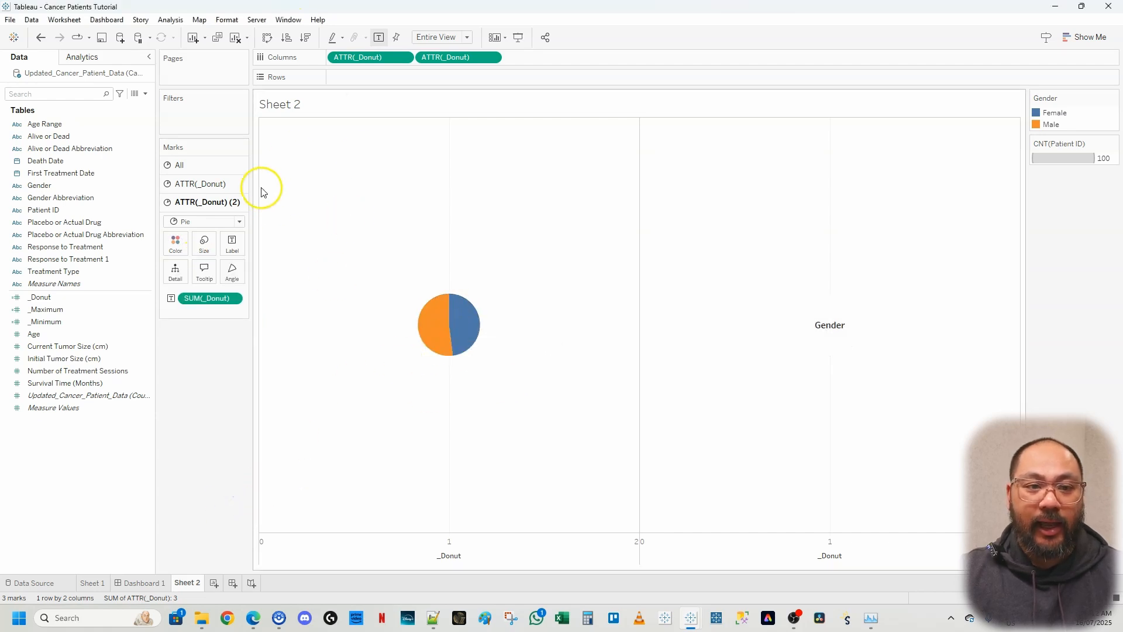
Step: Enlarge the first ATTR(_Donut) pie and overlay the second one on it as a dual axis
click(199, 183)
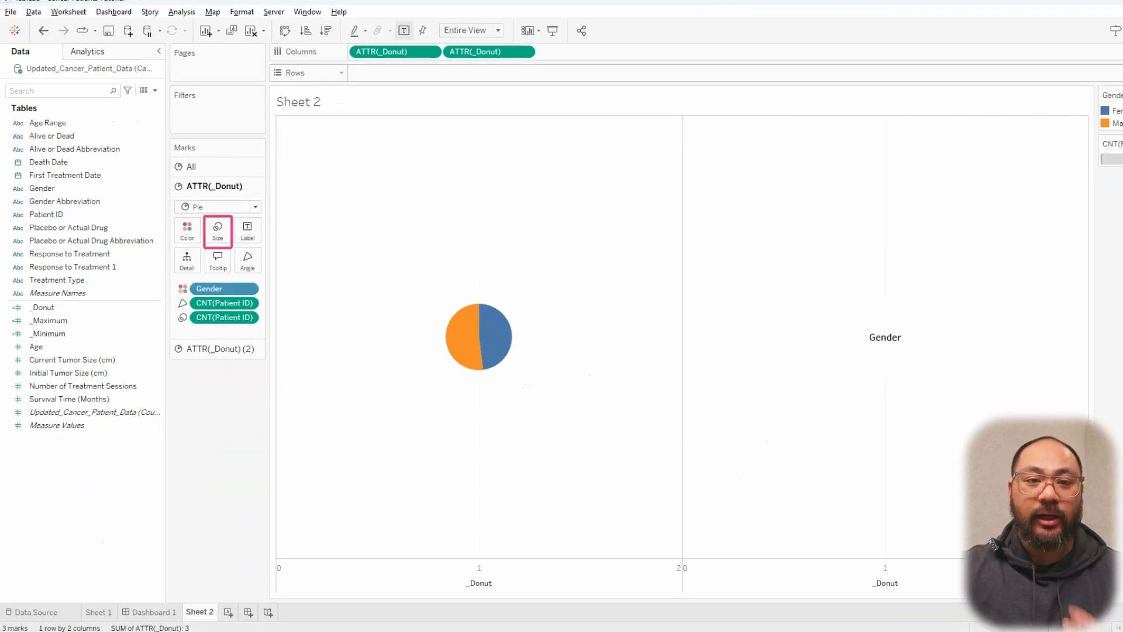
click(203, 223)
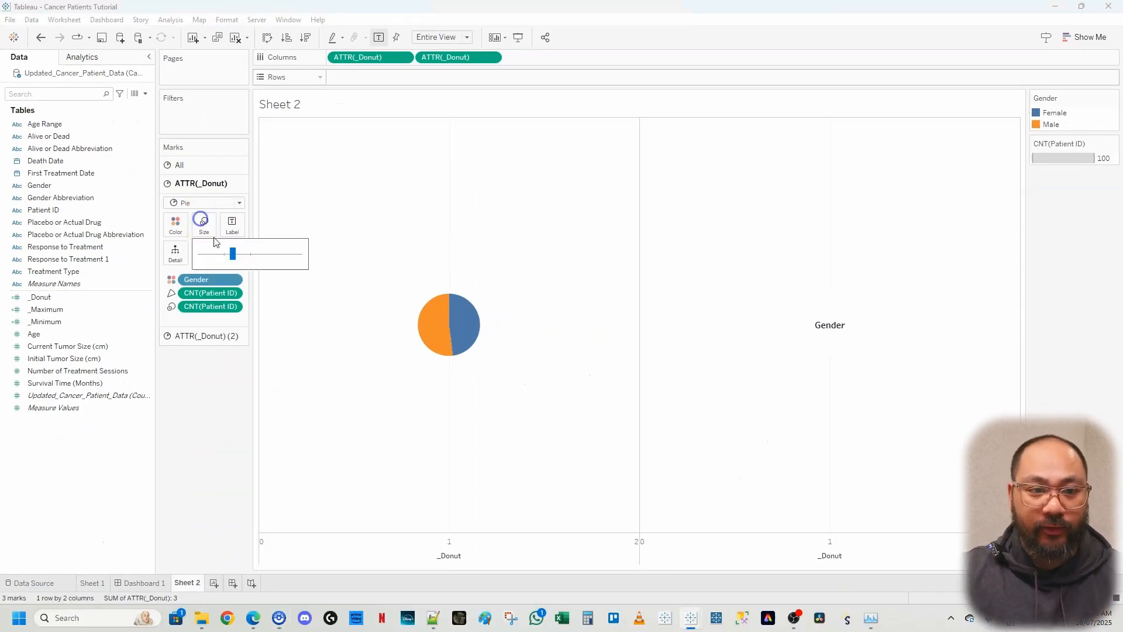
click(251, 256)
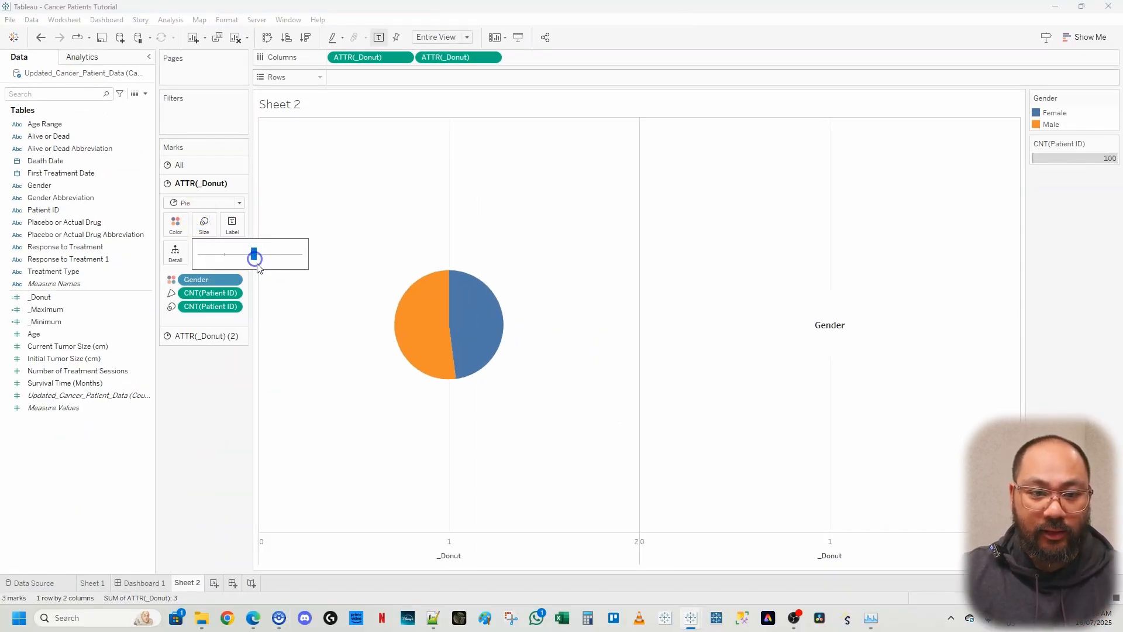
click(224, 483)
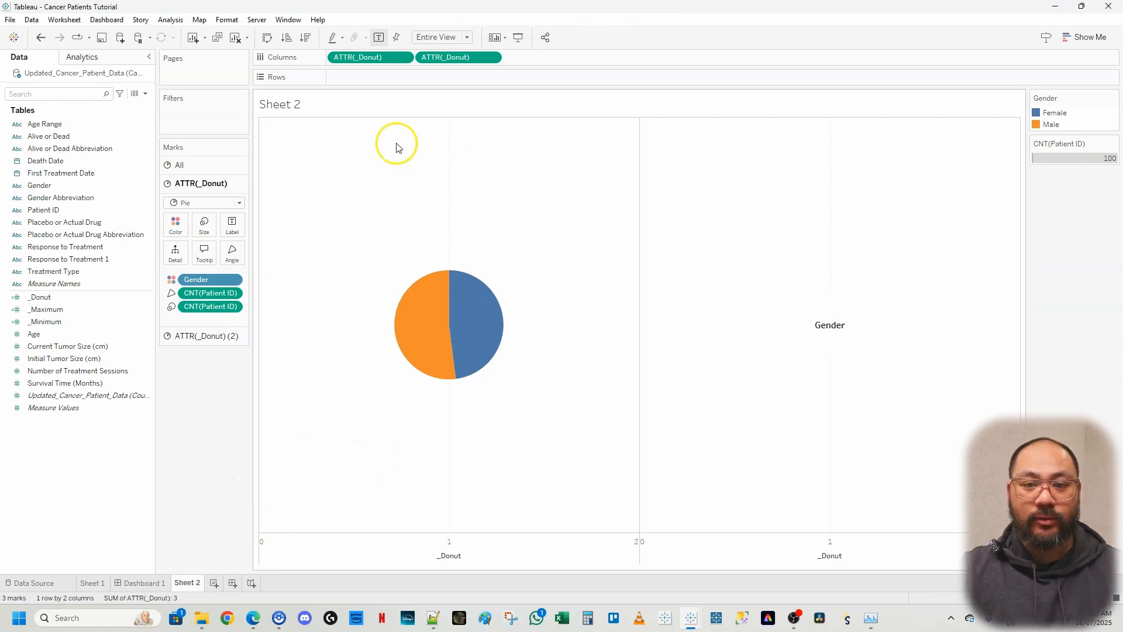
right_click(462, 61)
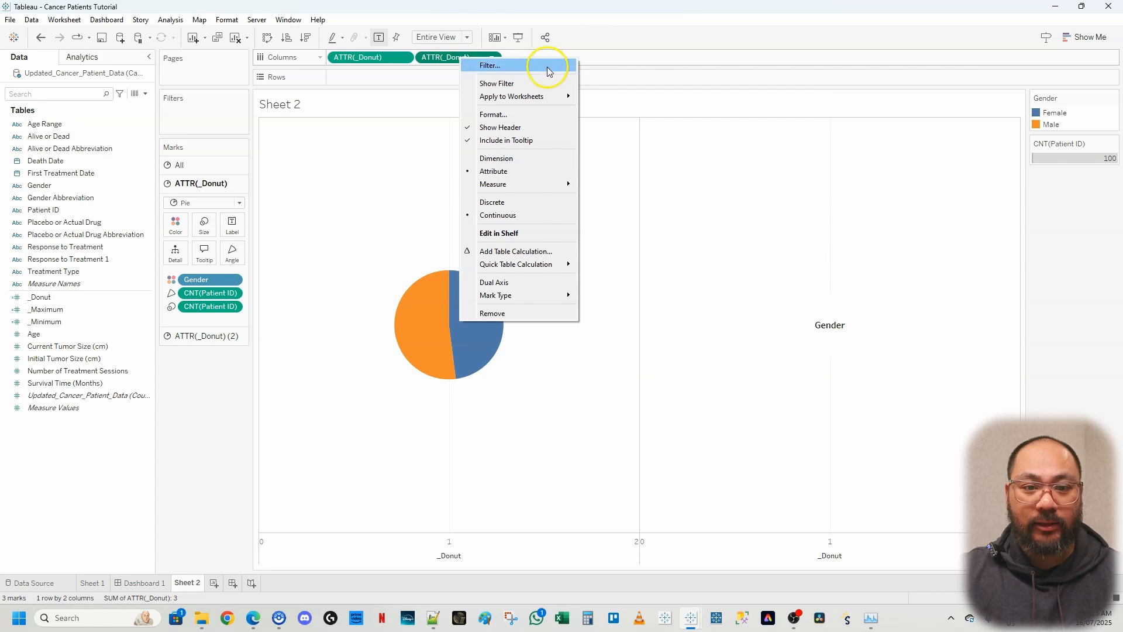
click(524, 283)
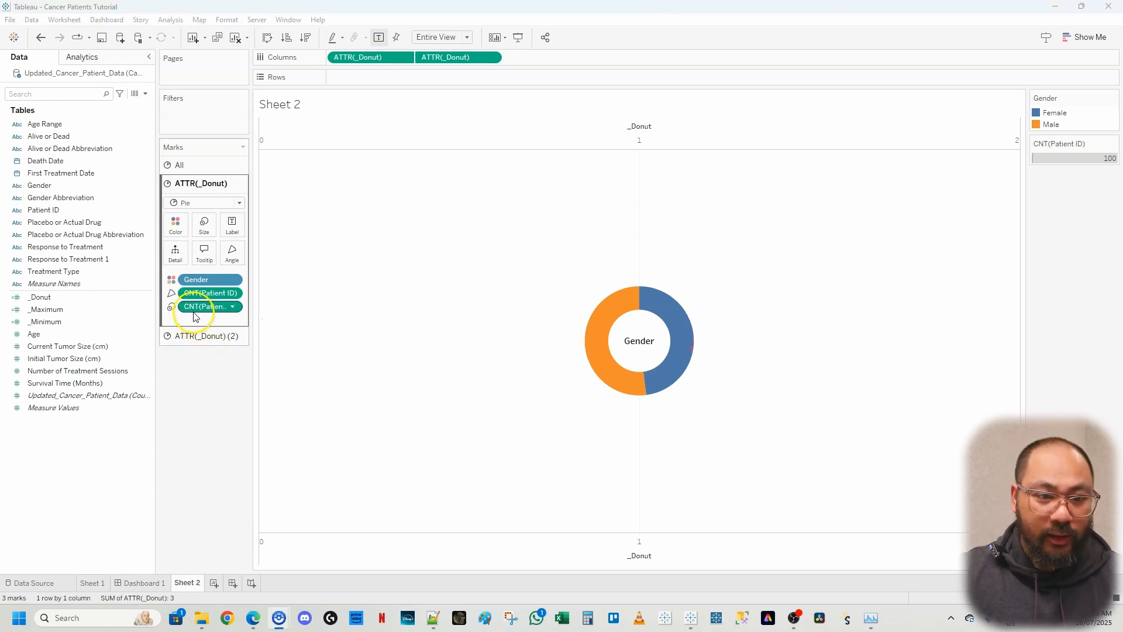
Step: Label the Gender slices of the donut's outer pie with a copy of CNT(Patient ID)
drag(192, 309, 220, 293)
drag(237, 227, 234, 225)
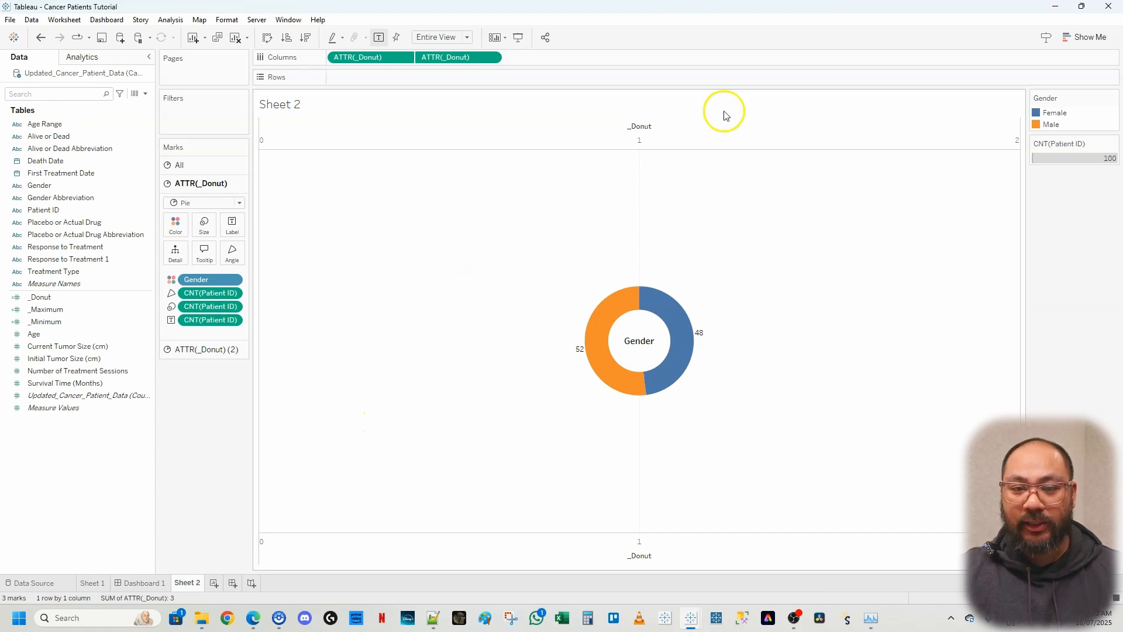
mouse_move(653, 360)
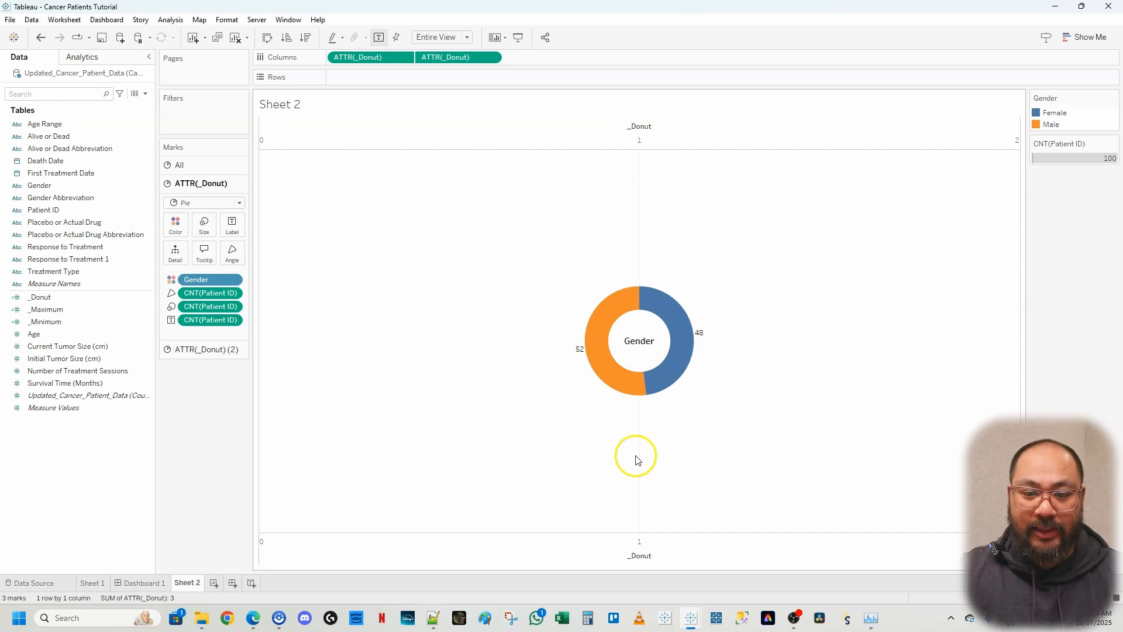
Step: Synchronize the two _Donut axes and hide their headers
right_click(622, 548)
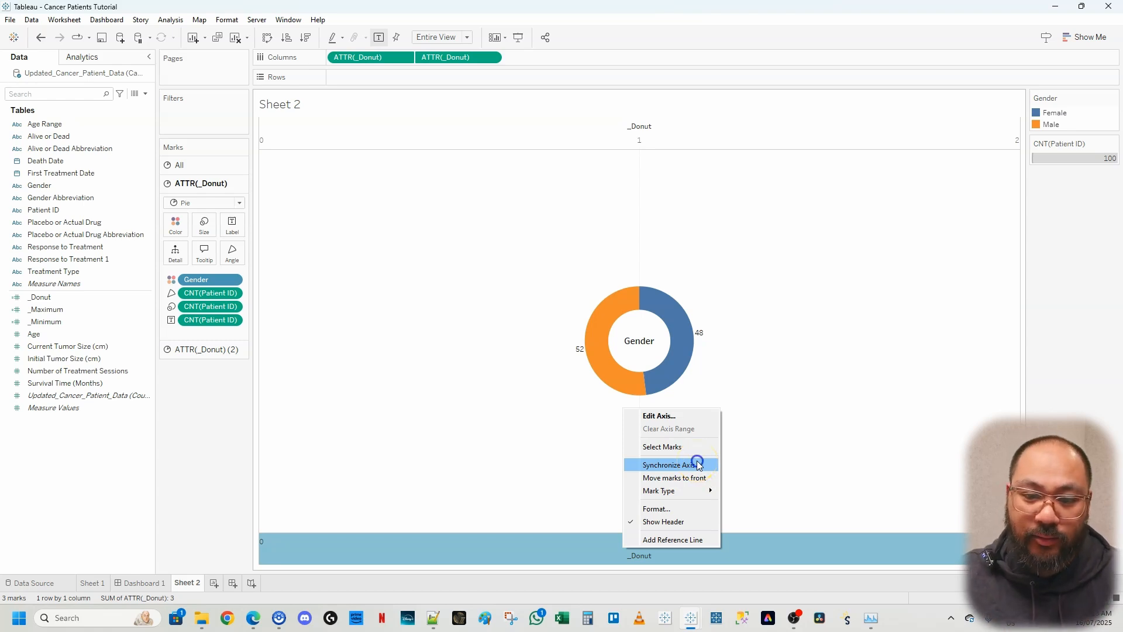
click(698, 465)
click(640, 546)
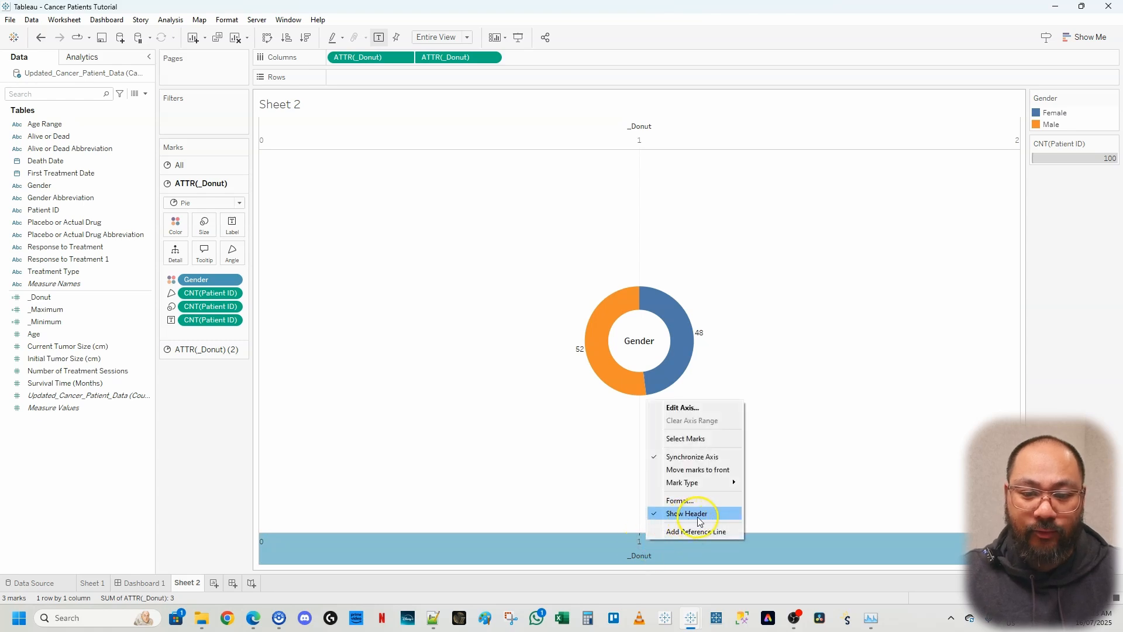
click(698, 516)
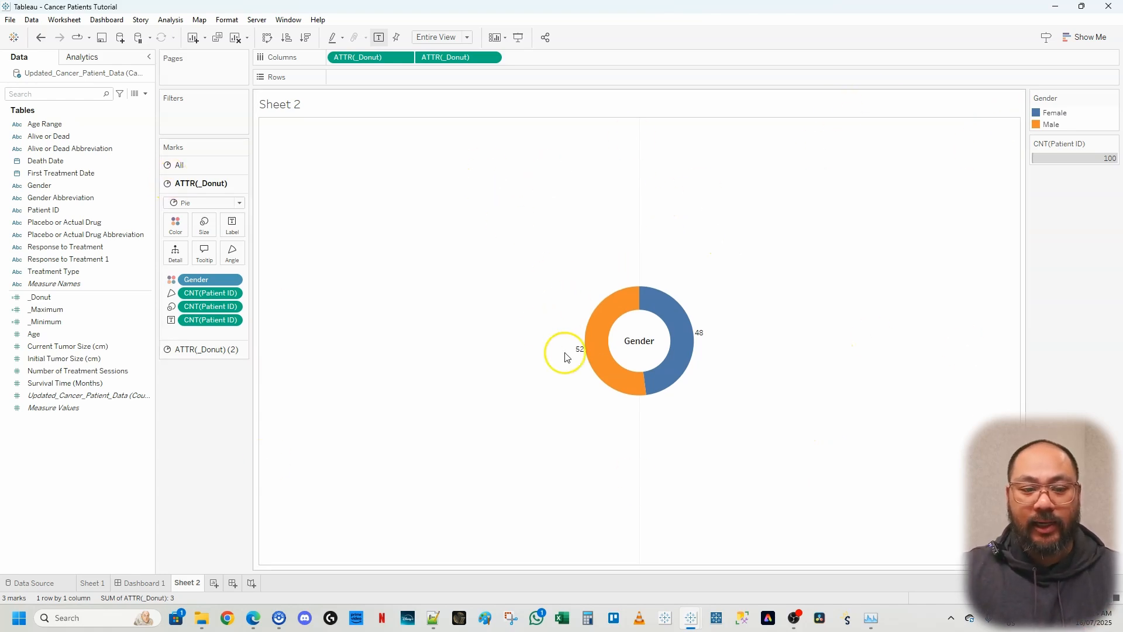
Step: Place Sheet 2 as a floating object below the Treatment Type buttons on Dashboard 1, and adjust its size and position
click(145, 583)
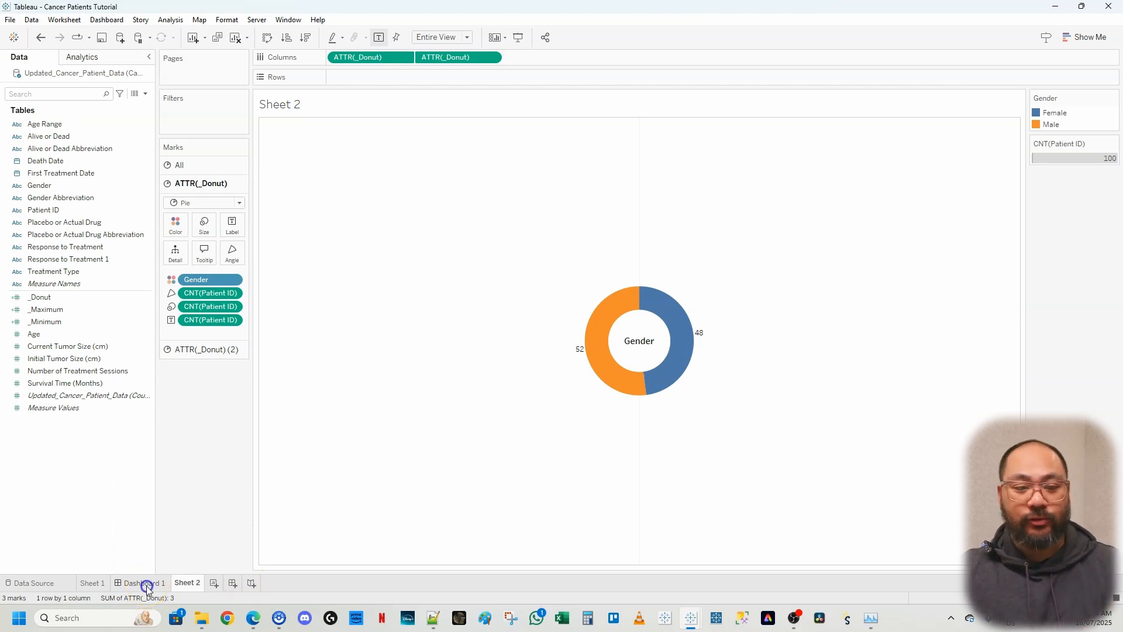
drag(41, 204, 408, 321)
drag(597, 479, 574, 471)
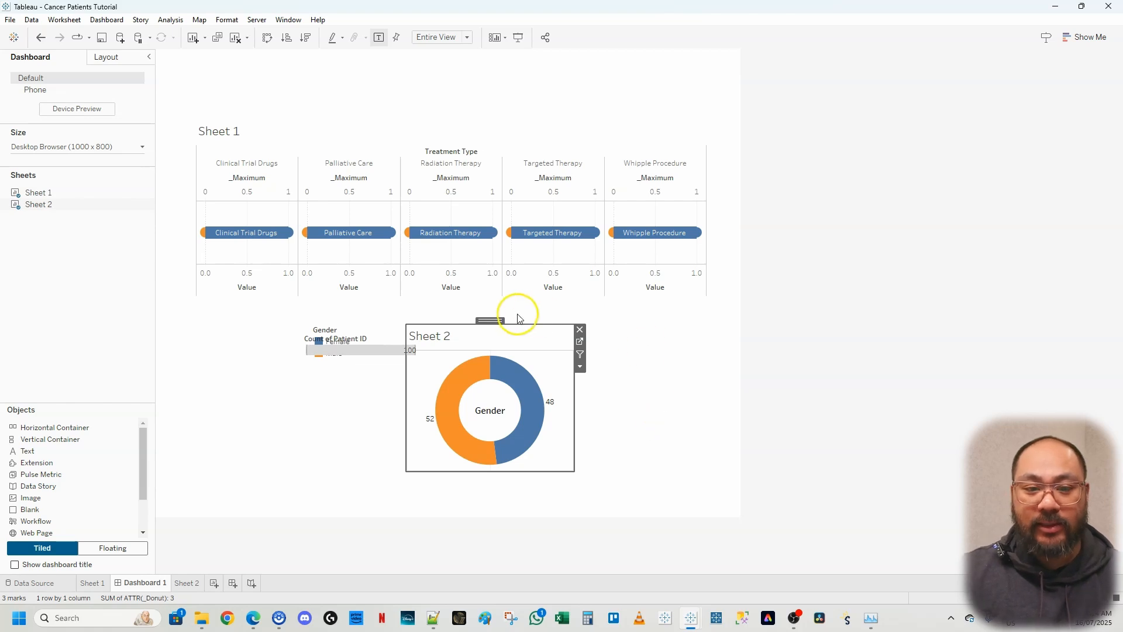
drag(493, 321, 504, 326)
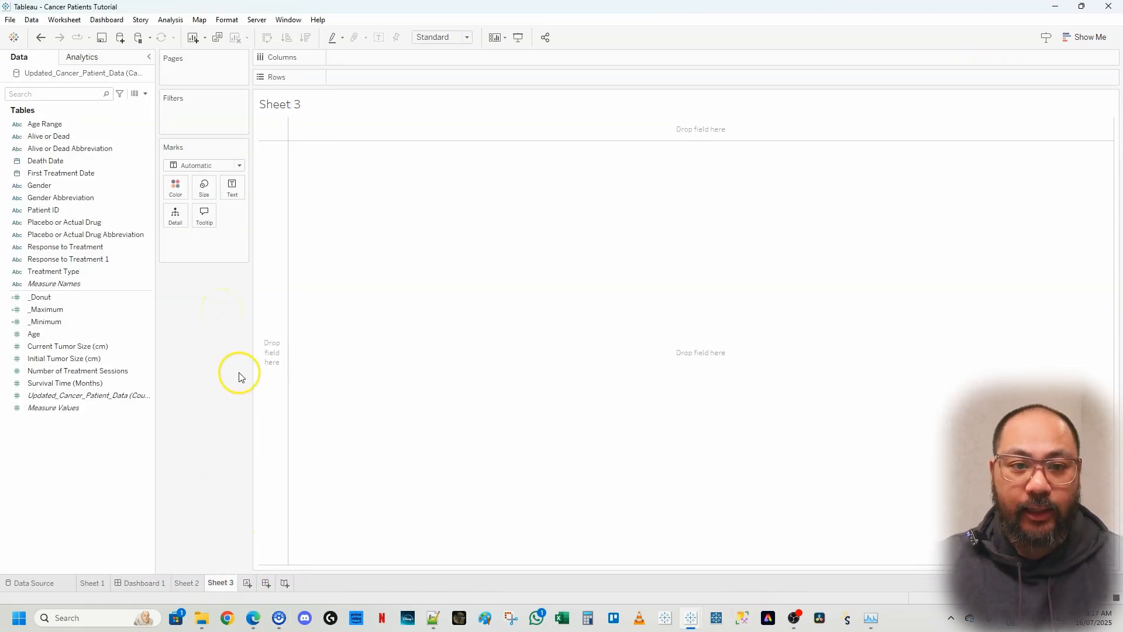
Step: Add Patient ID to Rows on Sheet 3 using the CNT(Patient ID) aggregation offered on dropping the field
click(87, 188)
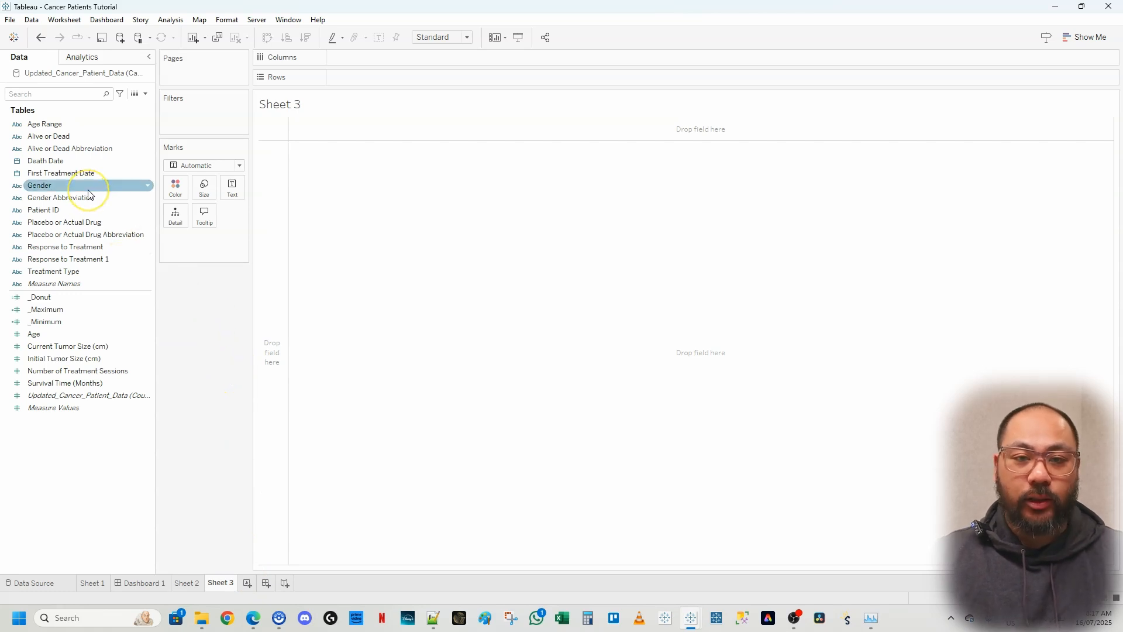
click(69, 232)
click(51, 212)
click(52, 214)
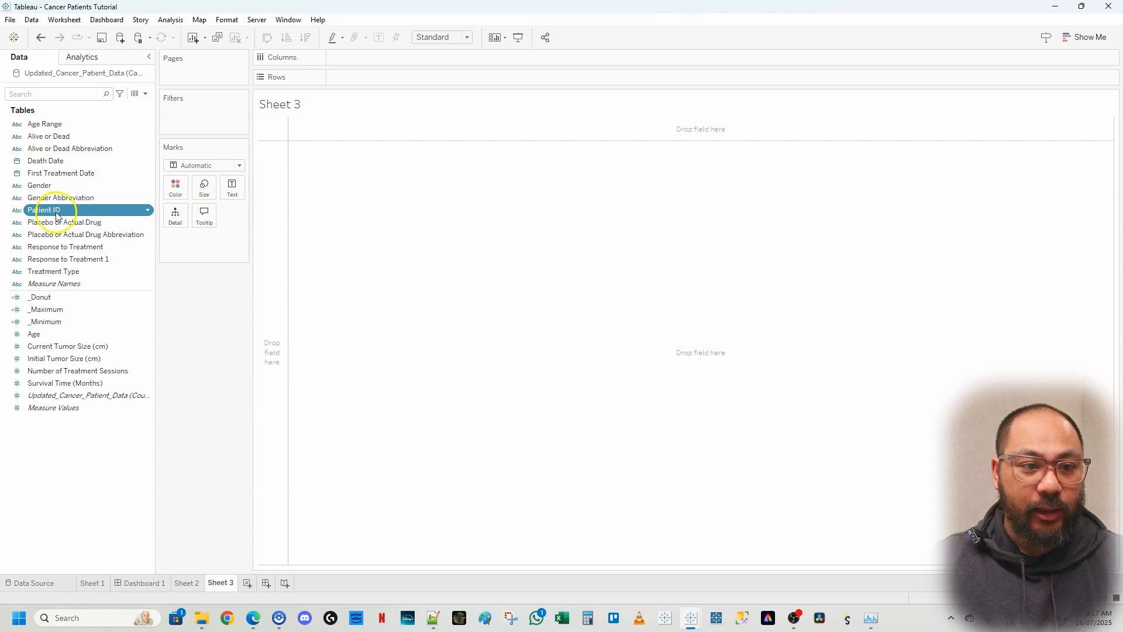
drag(56, 217, 363, 79)
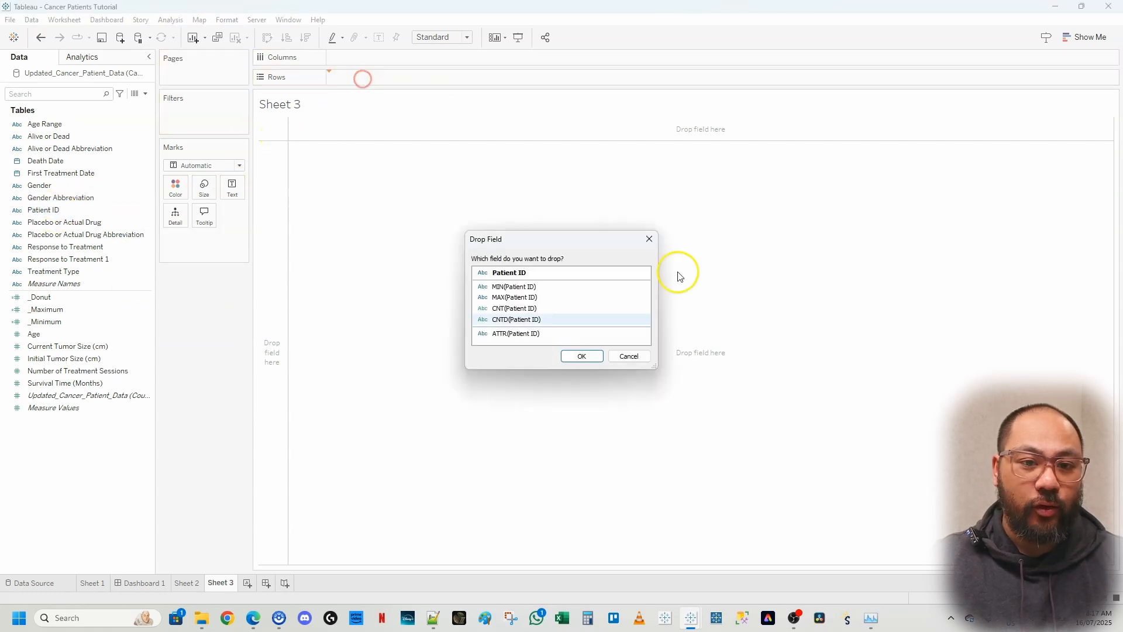
double_click(517, 310)
mouse_move(315, 148)
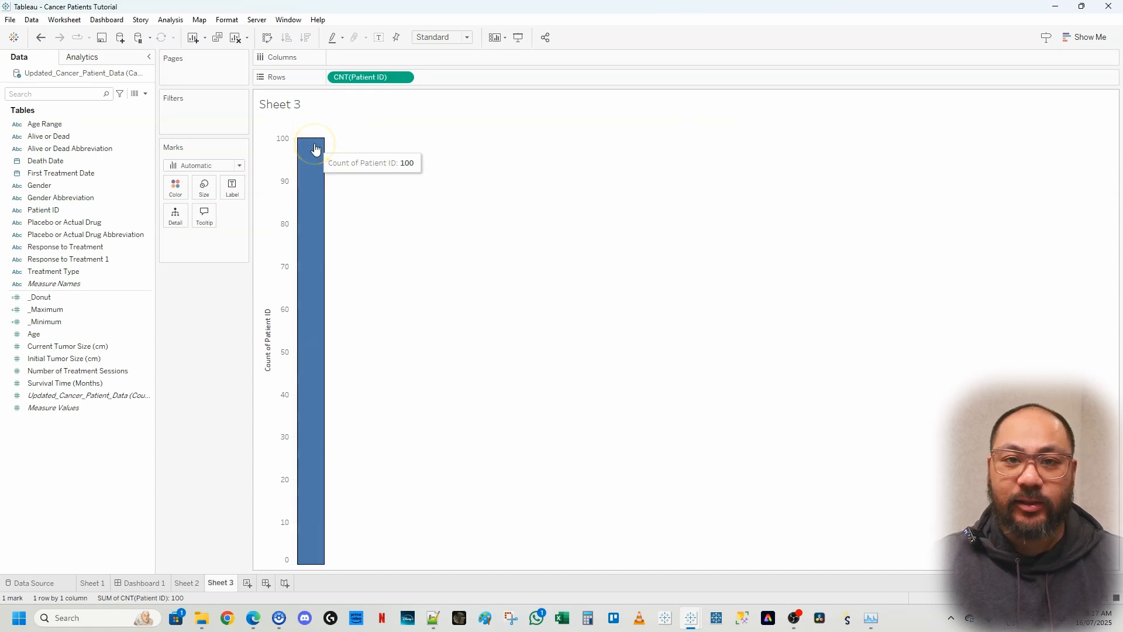
Step: Remove CNT(Patient ID) from Rows on Sheet 3
right_click(375, 77)
drag(376, 77, 205, 308)
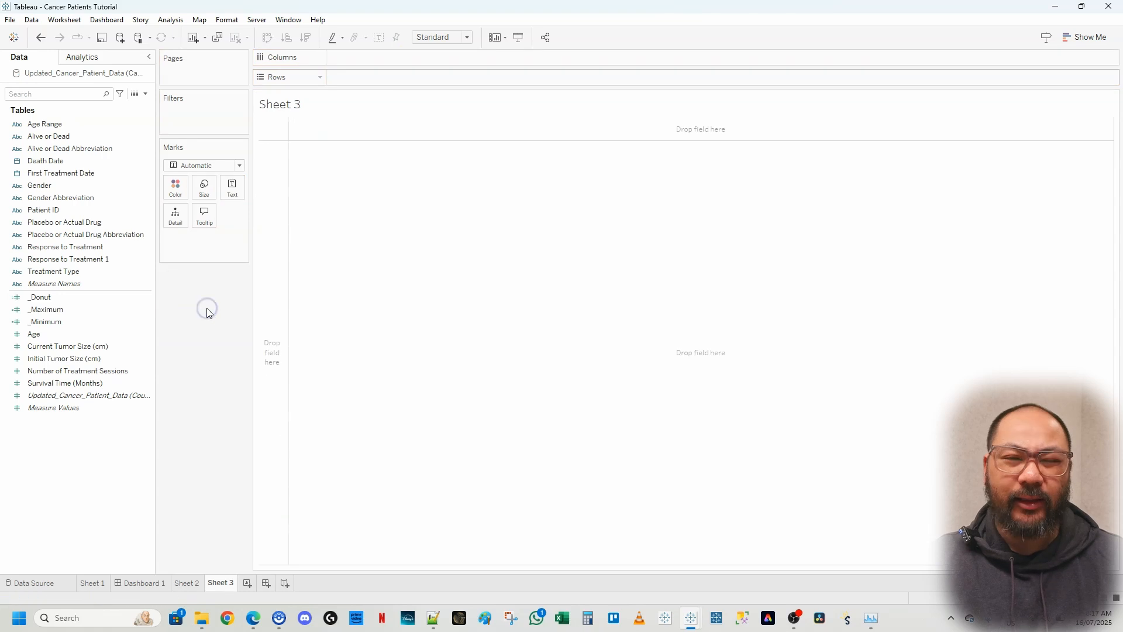
click(218, 311)
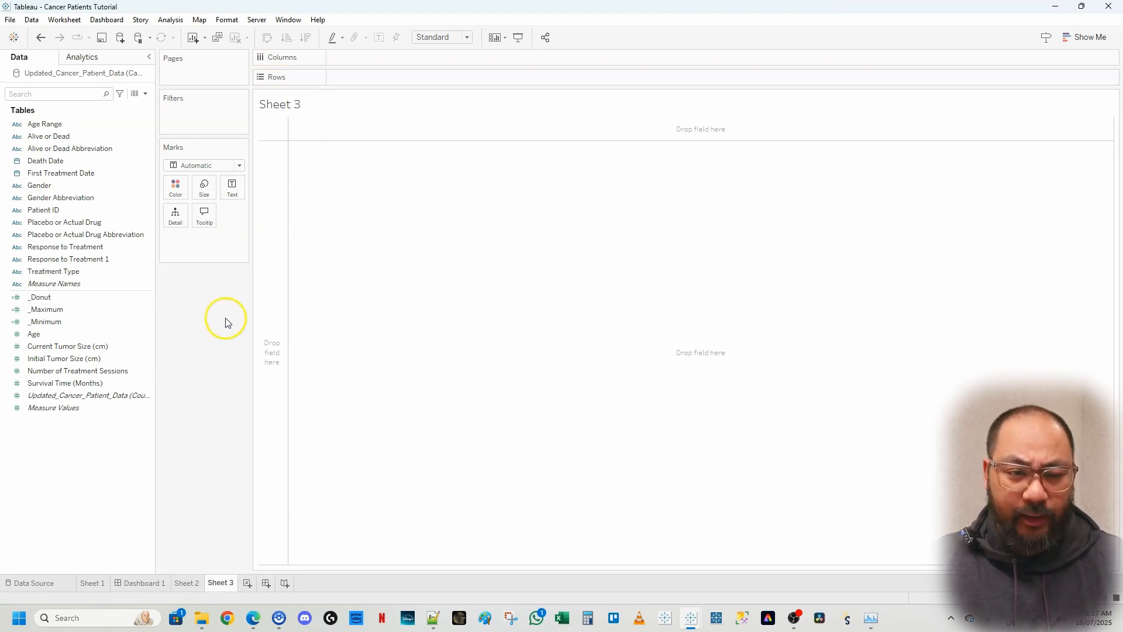
Step: Add Patient ID to Rows as a dimension, and convert it to a Count measure
double_click(55, 211)
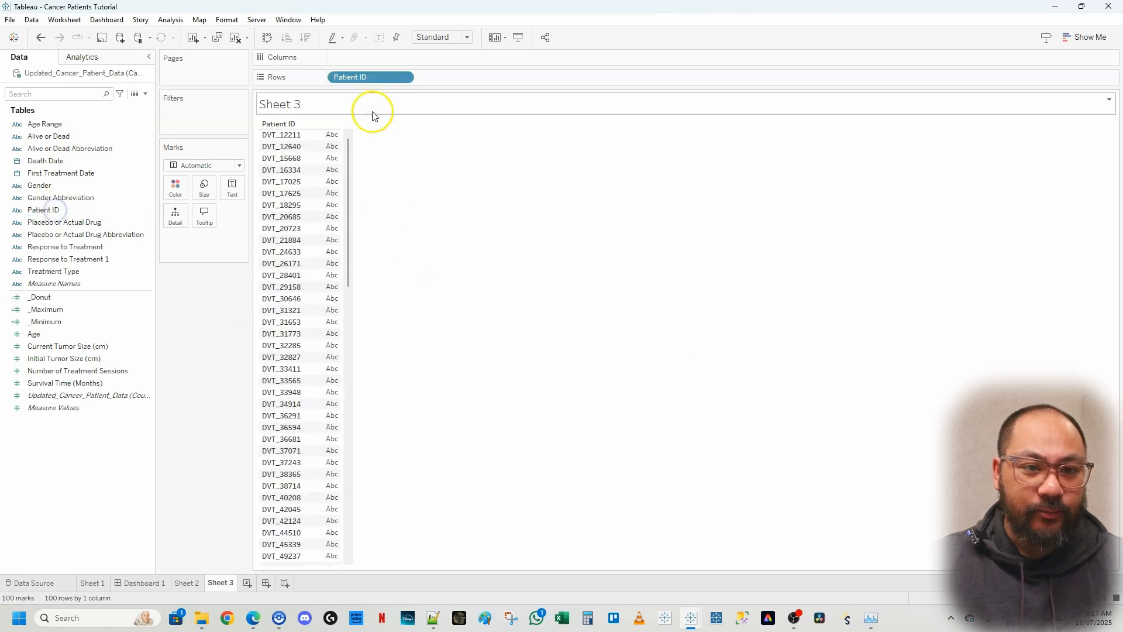
right_click(375, 84)
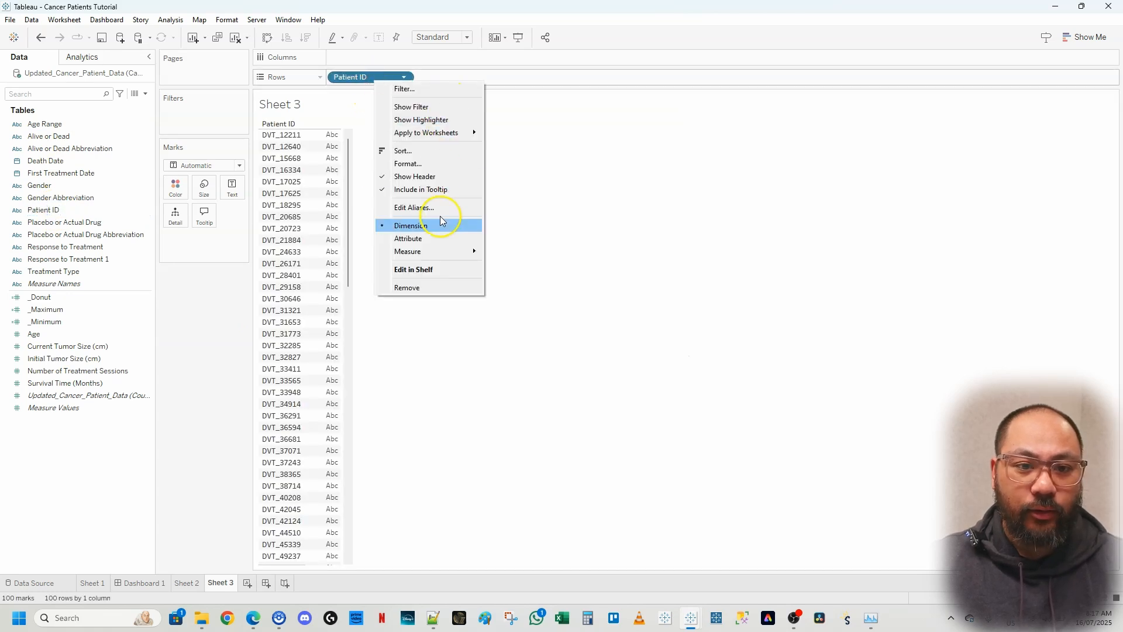
click(433, 251)
click(532, 277)
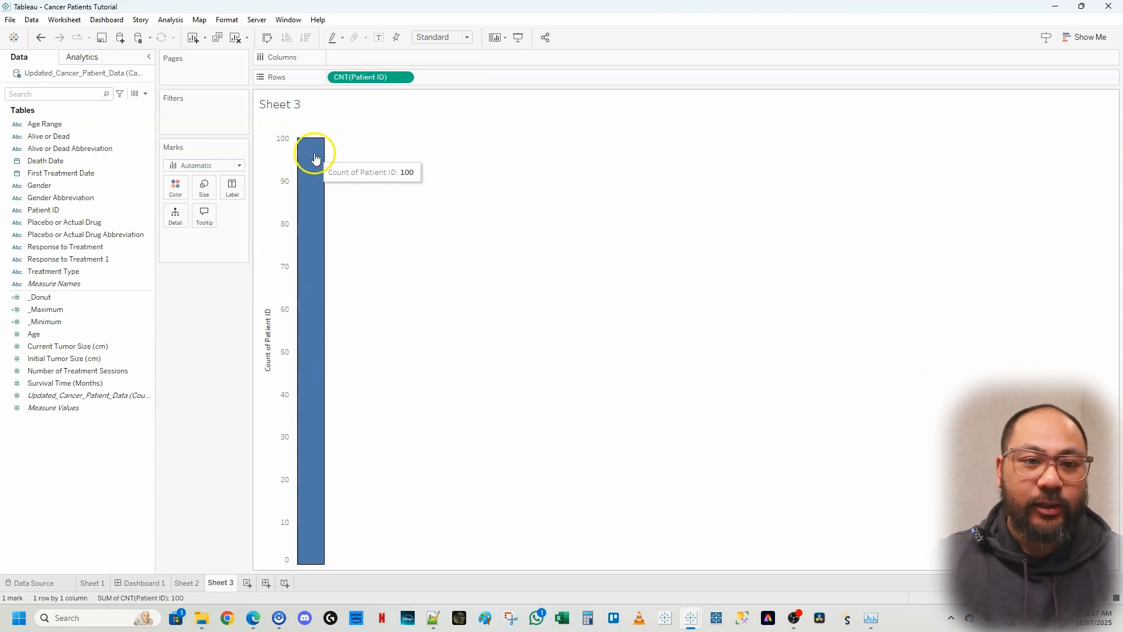
Step: Add Age Range to Columns on Sheet 3 to split the patient count into one bar per age range
drag(109, 124, 277, 216)
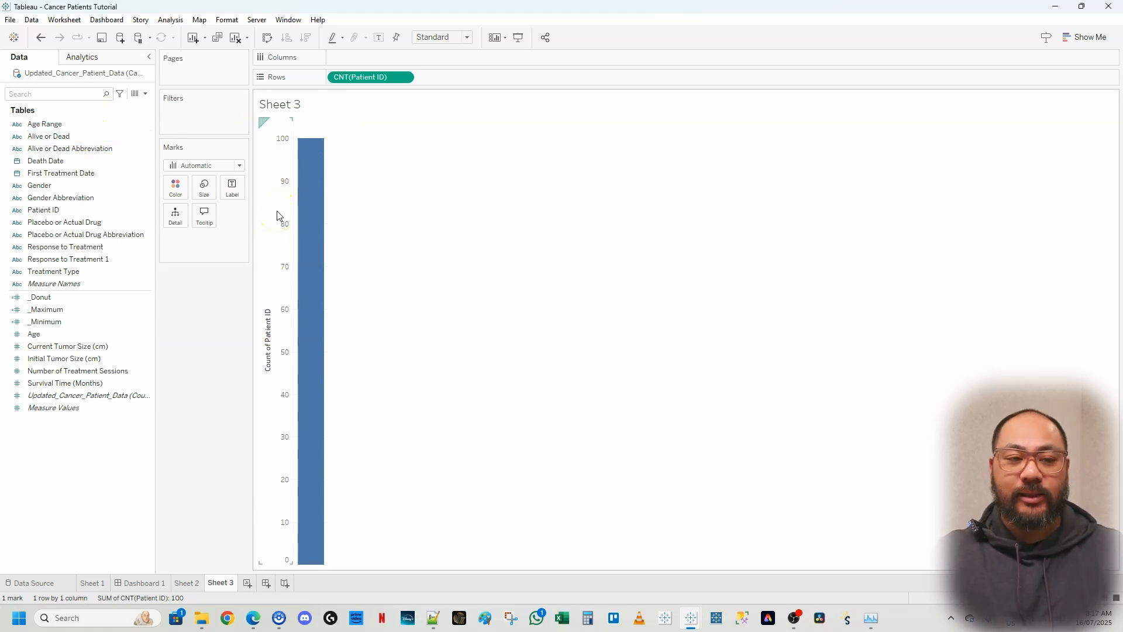
click(63, 125)
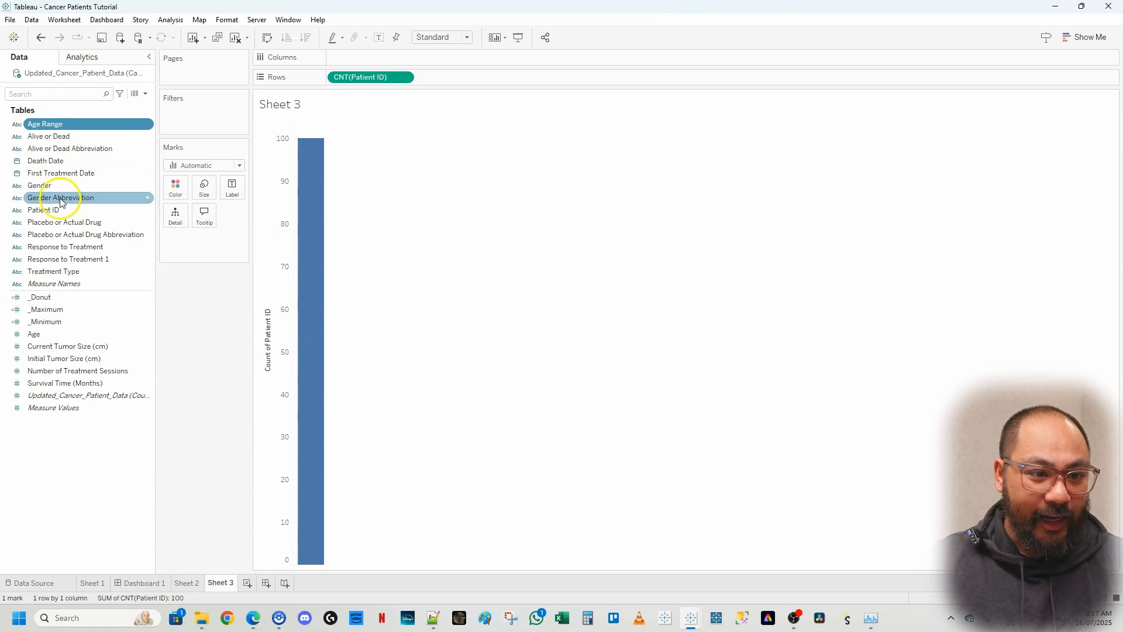
click(46, 335)
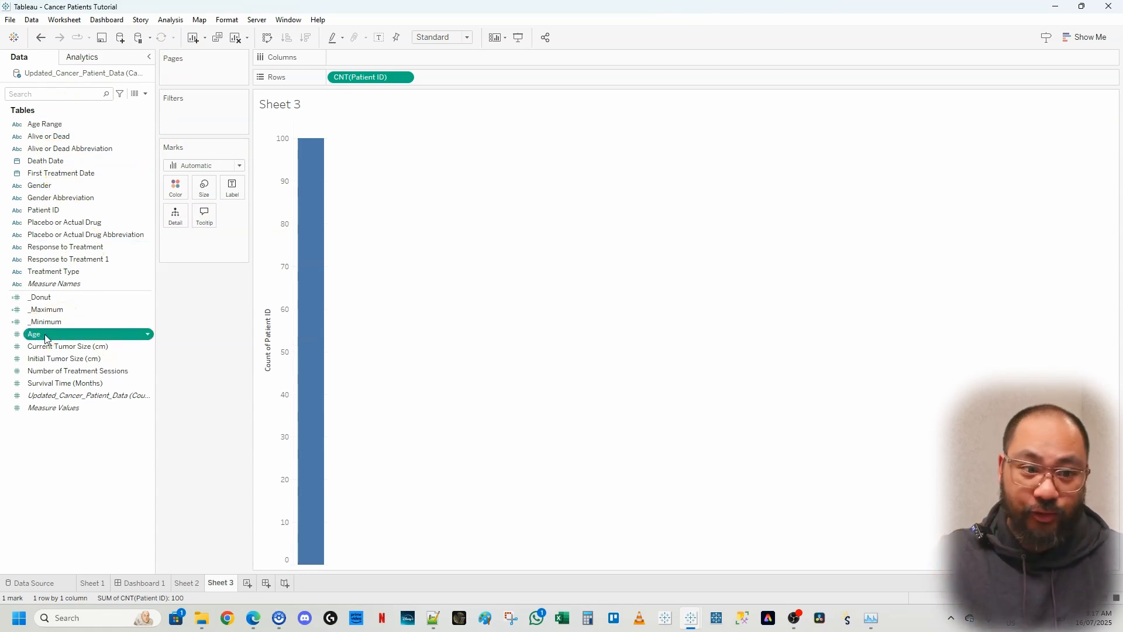
click(24, 126)
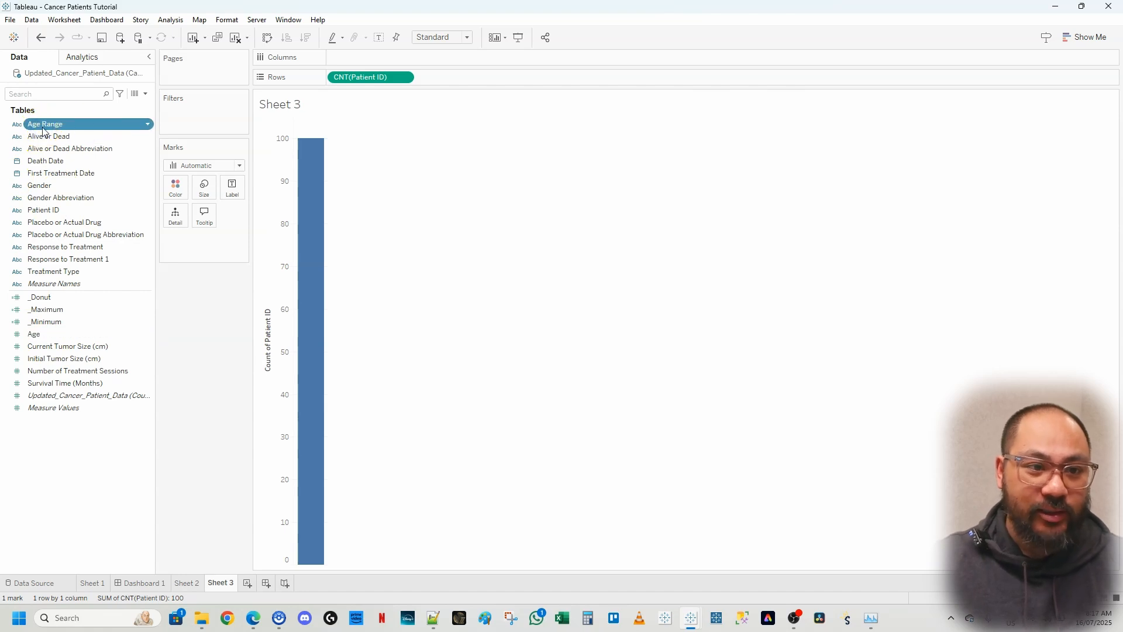
drag(43, 131, 382, 60)
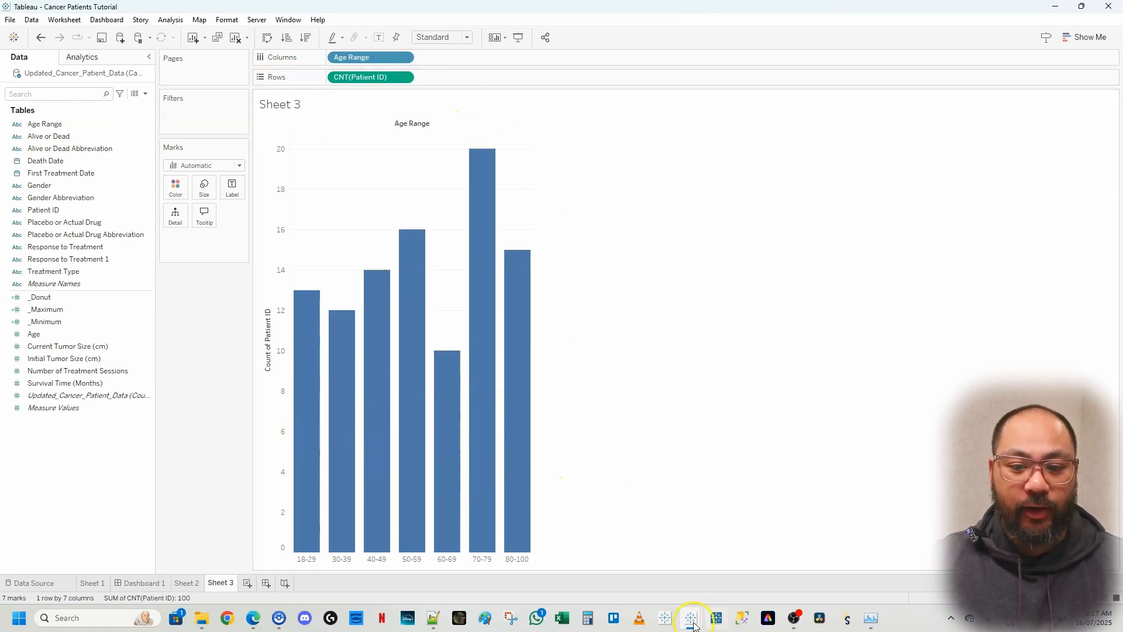
Step: Fit the Age Range bar chart to Entire View, and label the bars with a copy of CNT(Patient ID)
mouse_move(691, 617)
click(677, 581)
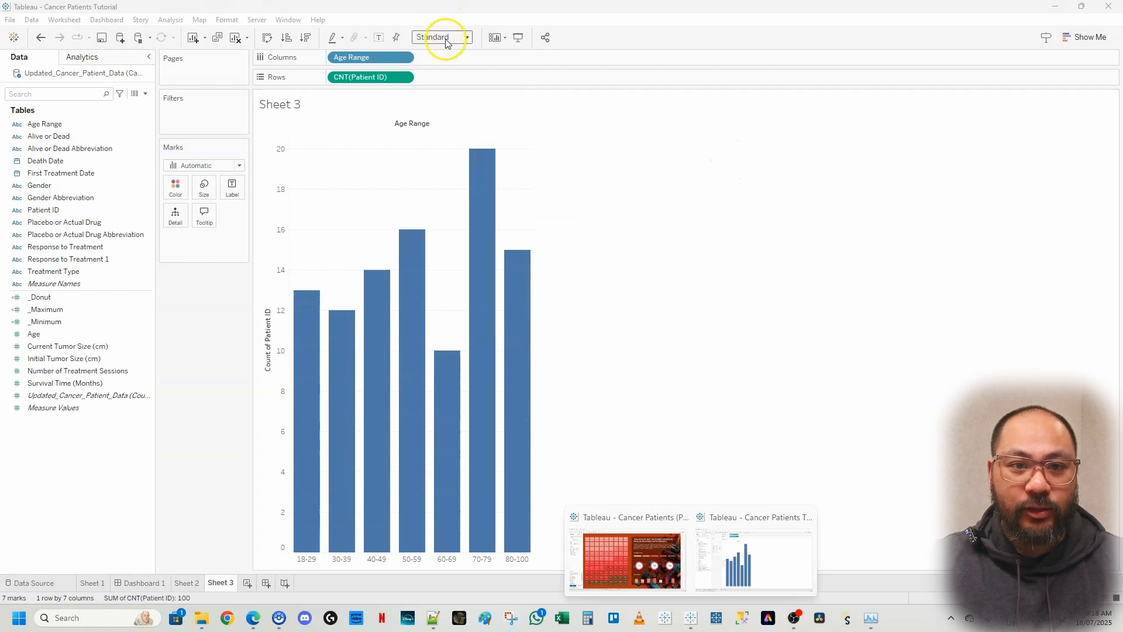
click(446, 38)
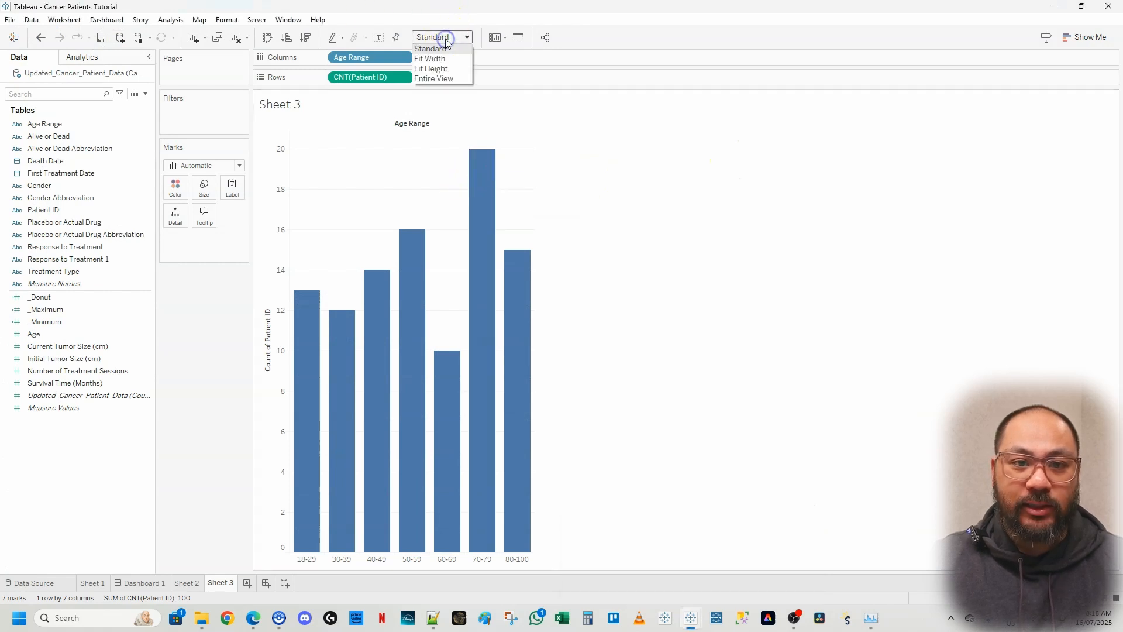
click(451, 79)
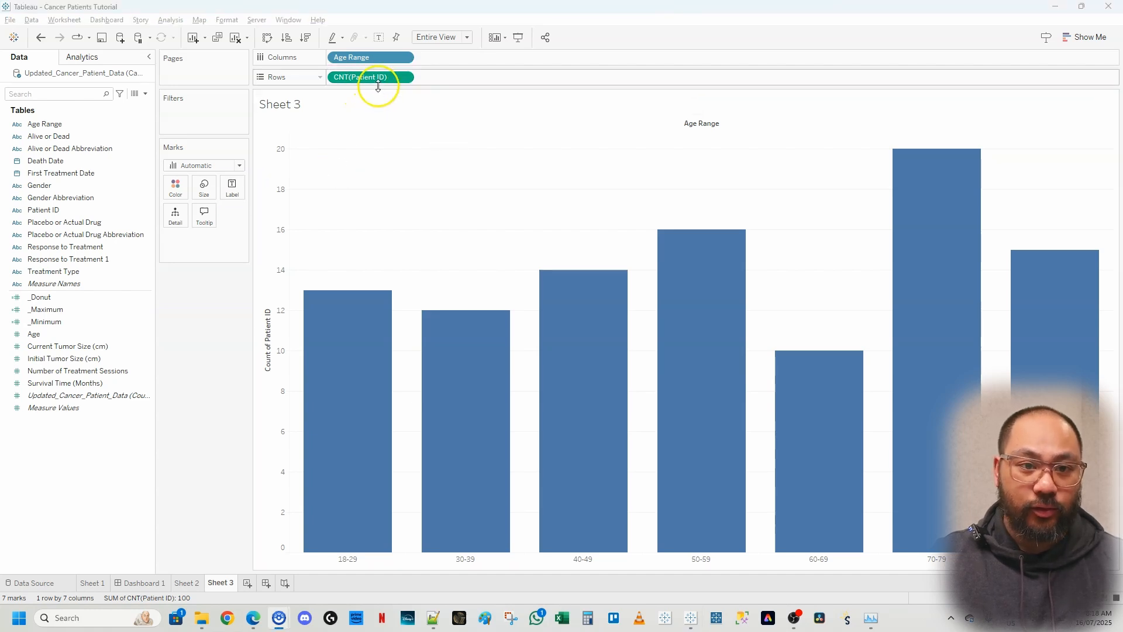
click(377, 77)
drag(376, 77, 237, 188)
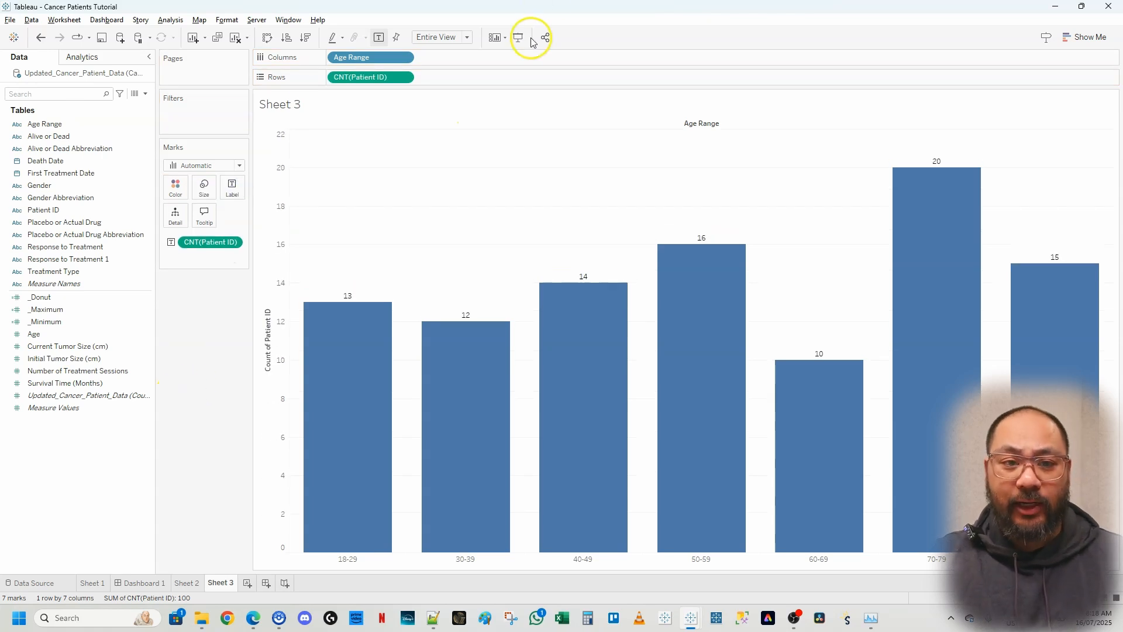
right_click(383, 79)
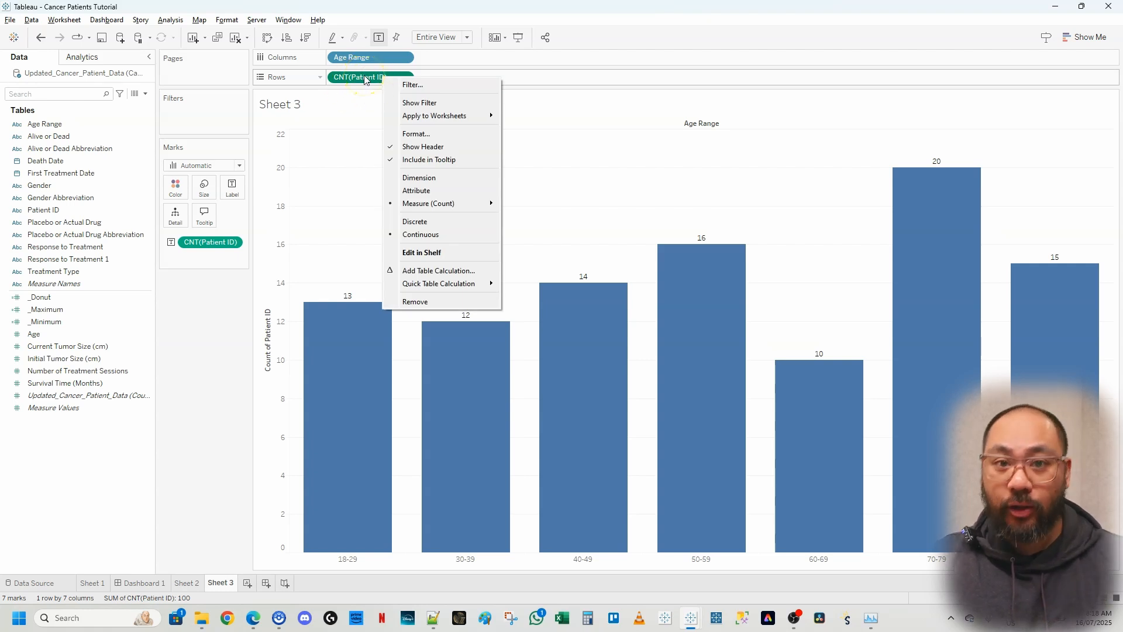
click(429, 286)
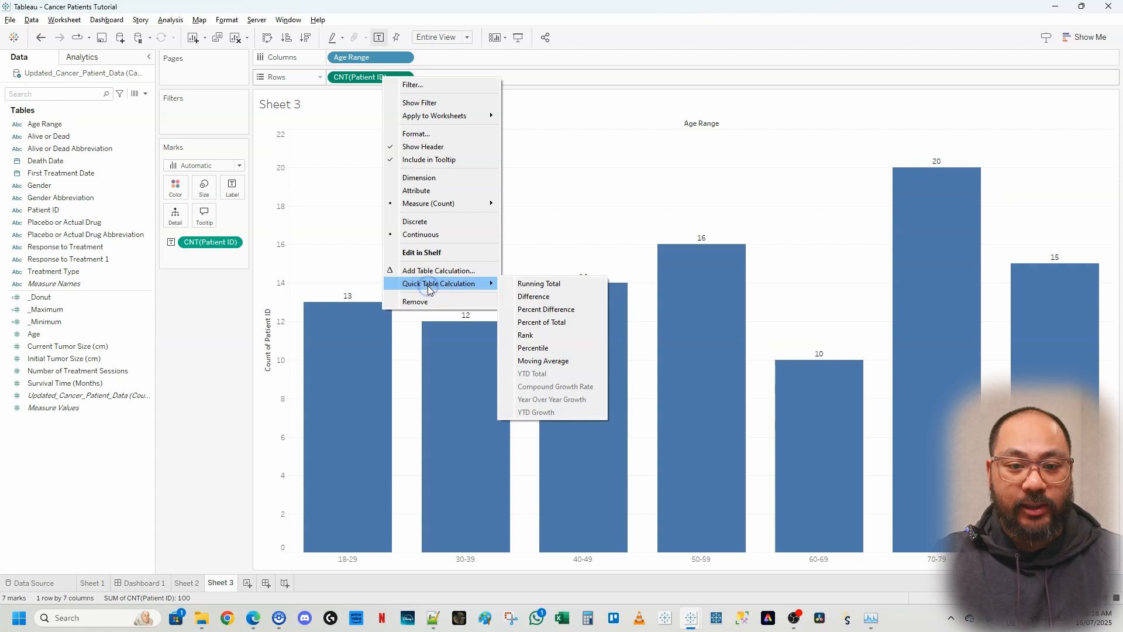
double_click(352, 77)
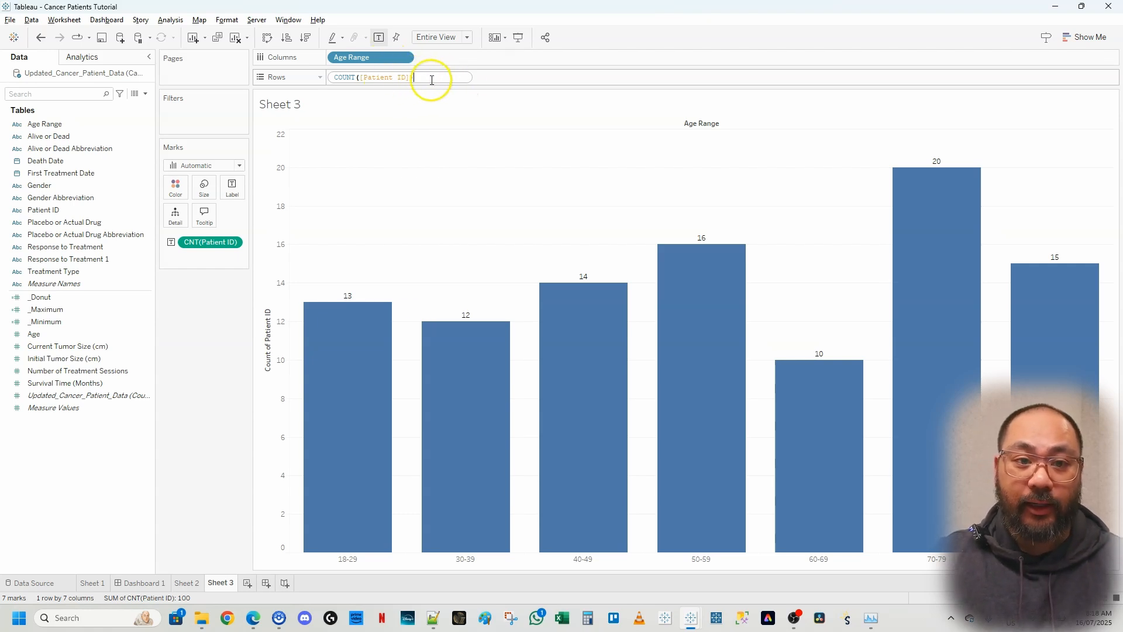
key(Return)
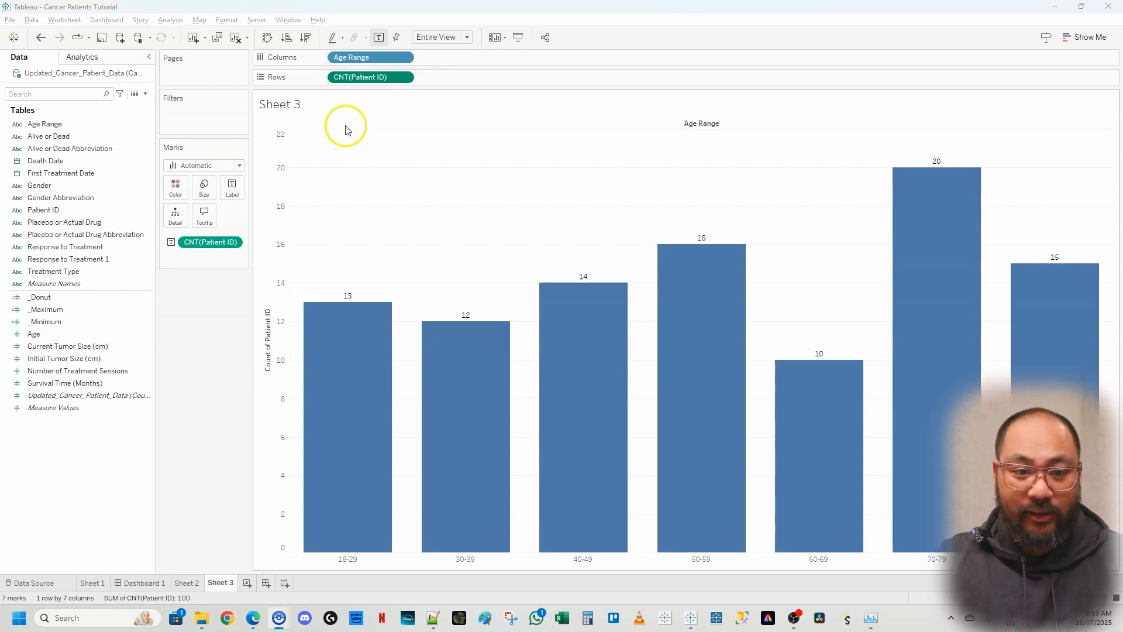
Step: Color the Age Range bars by CNT(Patient ID) while keeping the count as the bar label
click(454, 199)
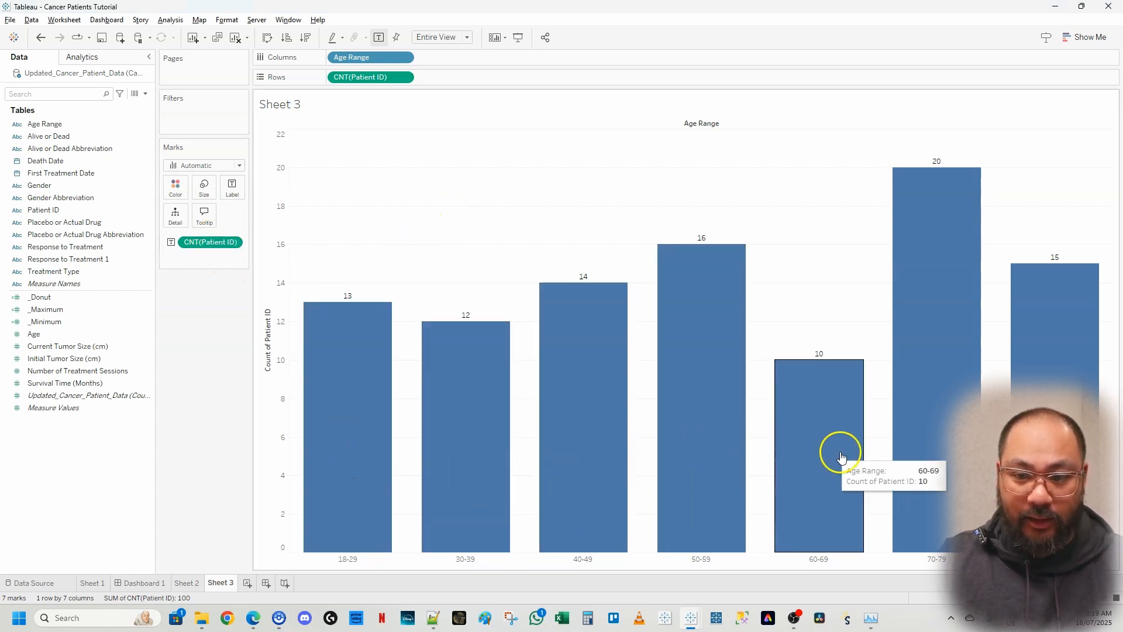
mouse_move(322, 485)
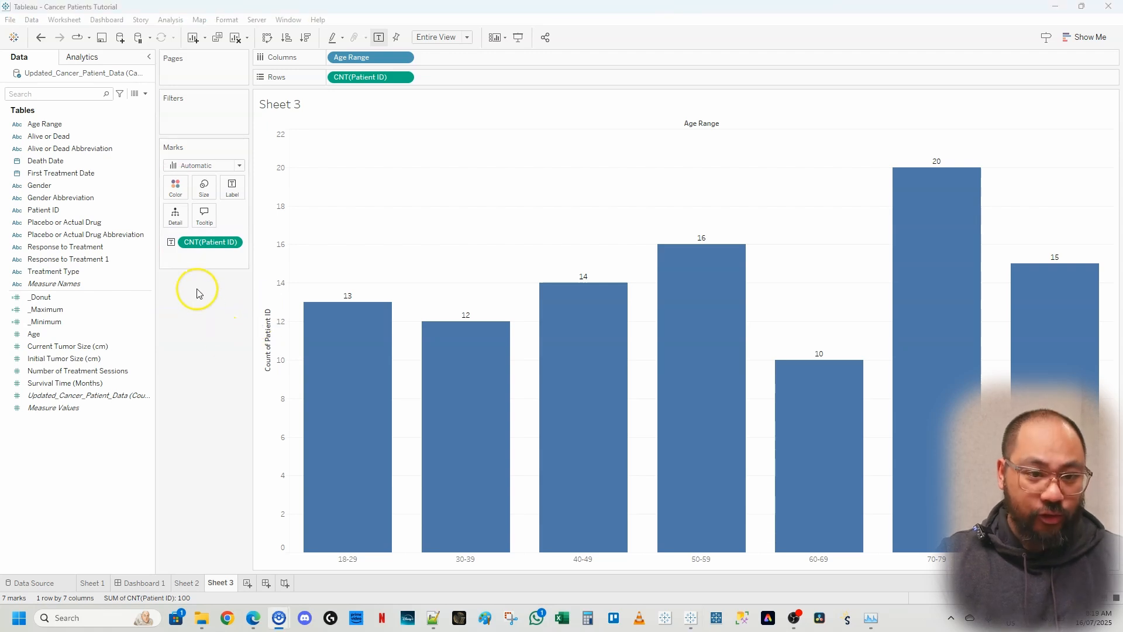
drag(204, 244, 176, 193)
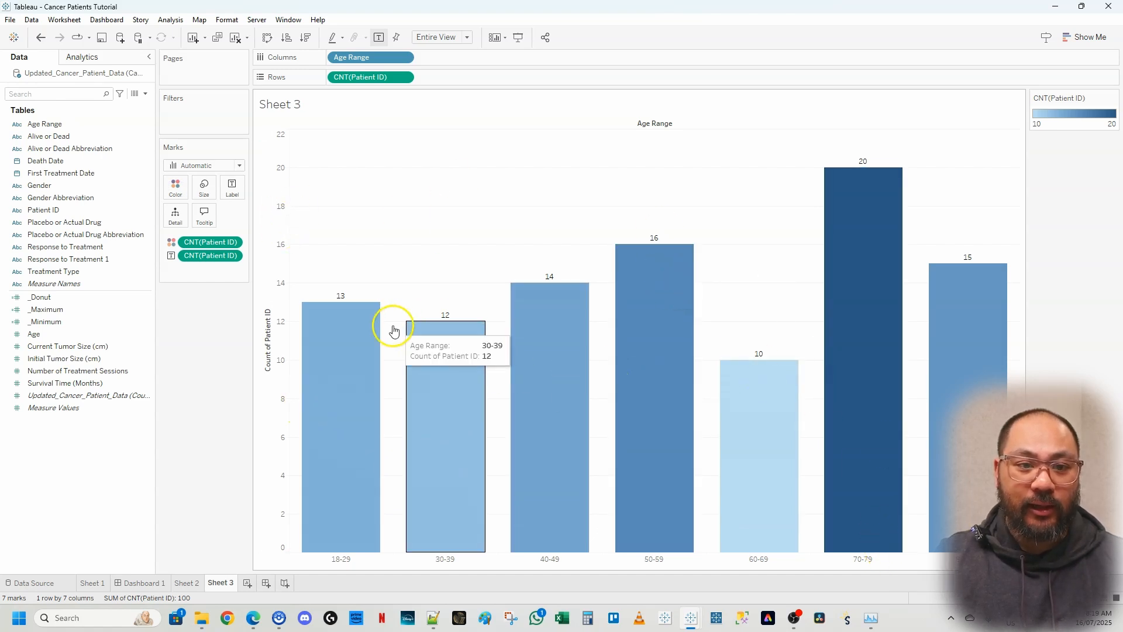
Step: Hide the Count of Patient ID axis header and the Age Range field label above the bars
right_click(281, 206)
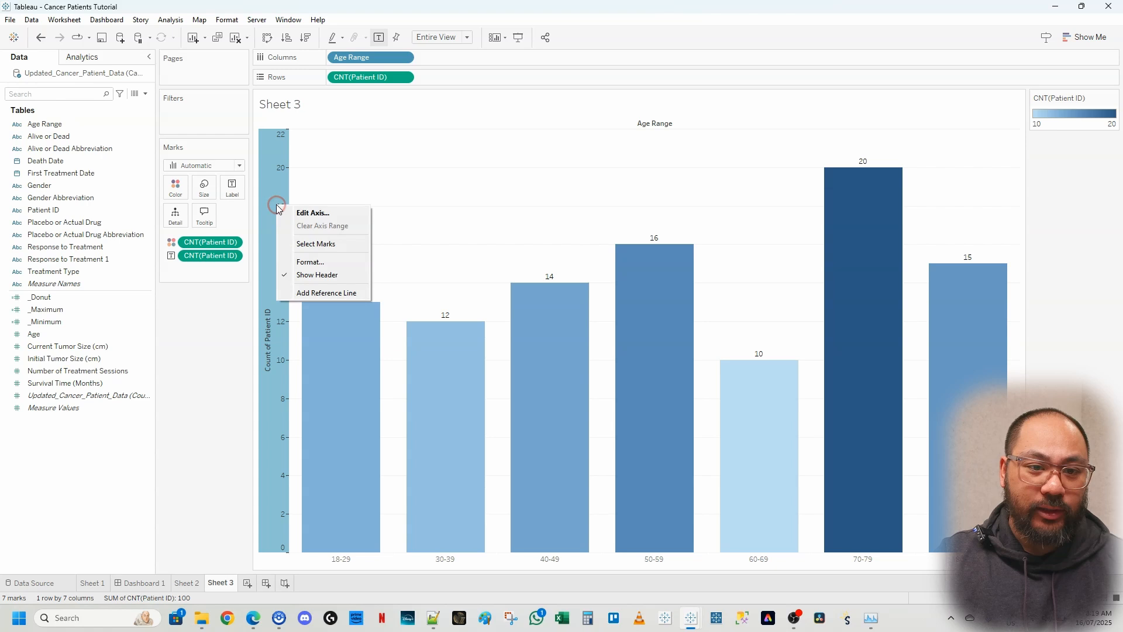
click(326, 276)
right_click(650, 129)
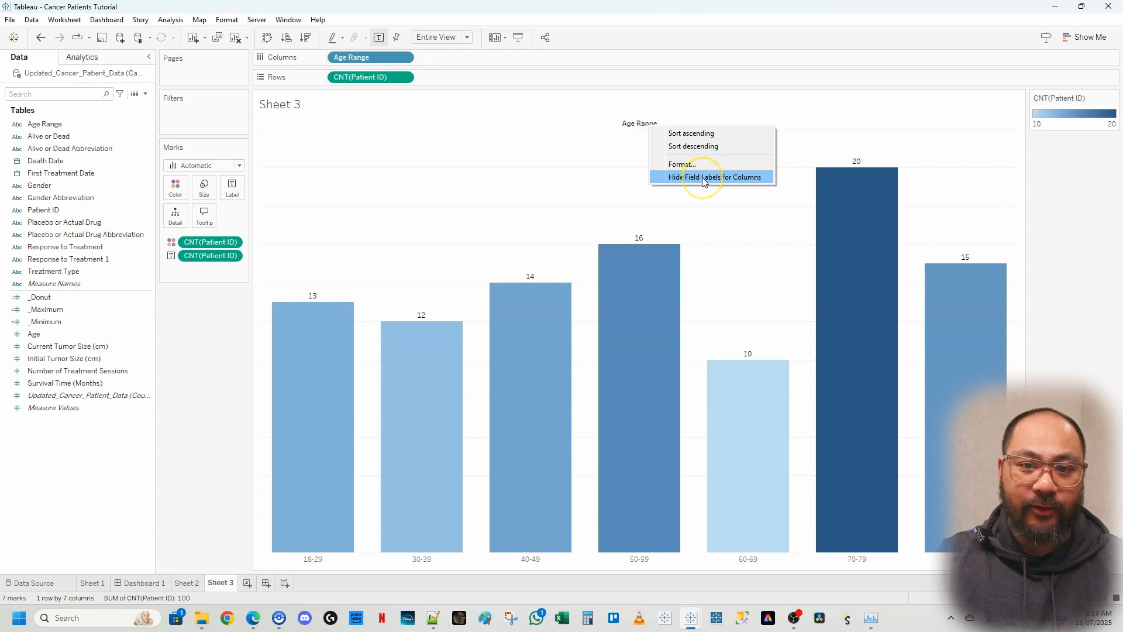
click(703, 177)
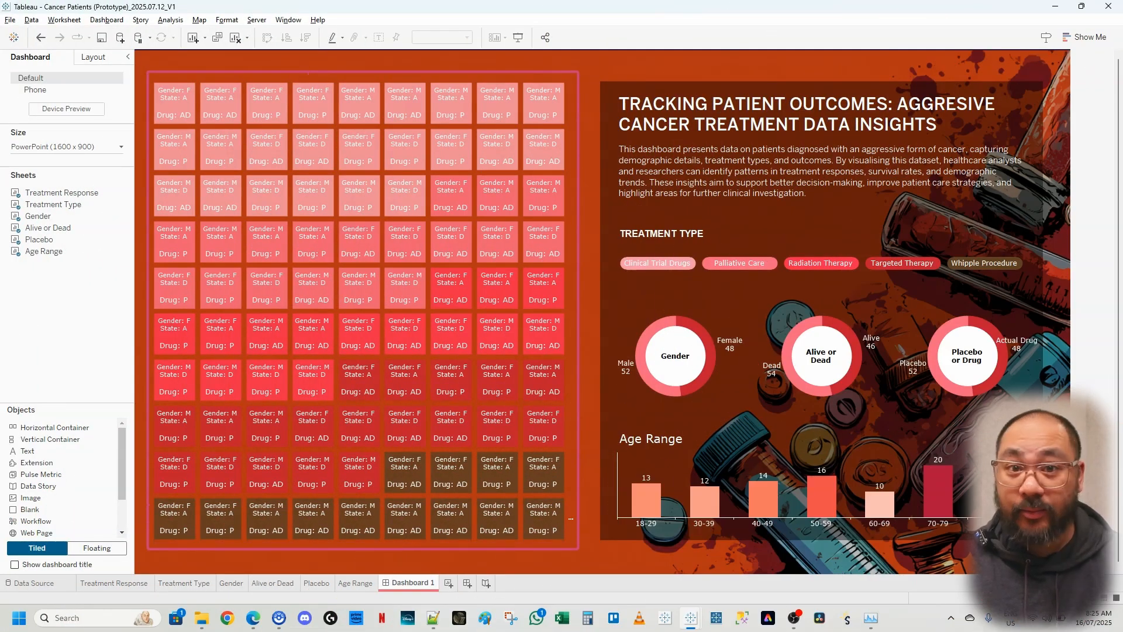
Step: Add Patient ID to Rows on the empty Sheet 4, and move it to Detail to get one mark per patient
click(609, 501)
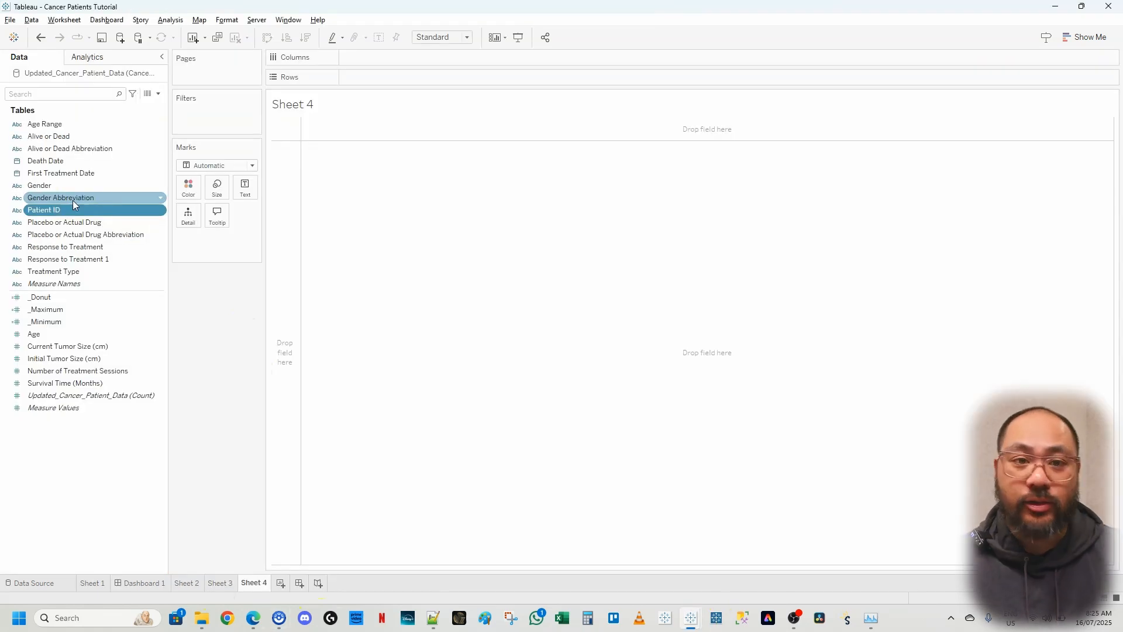
click(48, 211)
drag(48, 211, 371, 75)
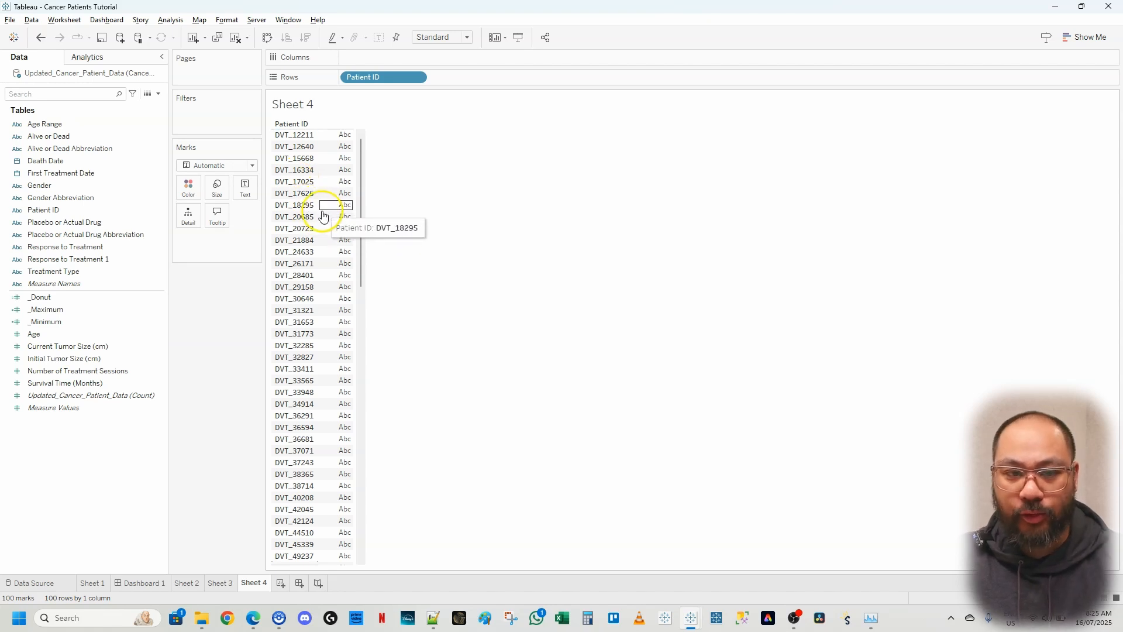
click(395, 80)
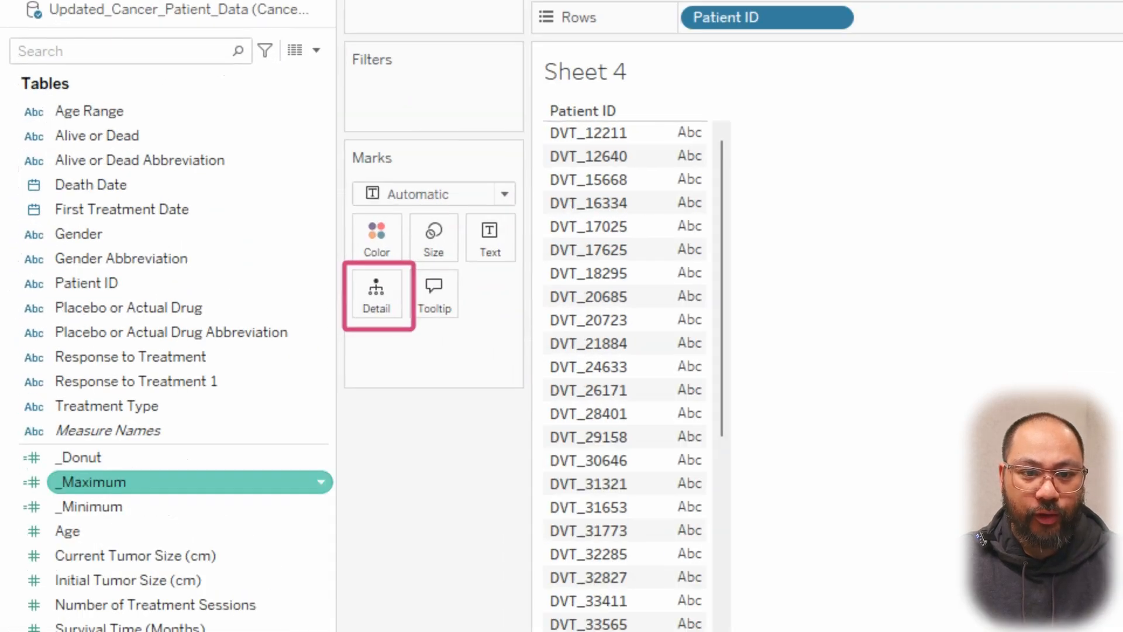
drag(752, 20, 614, 135)
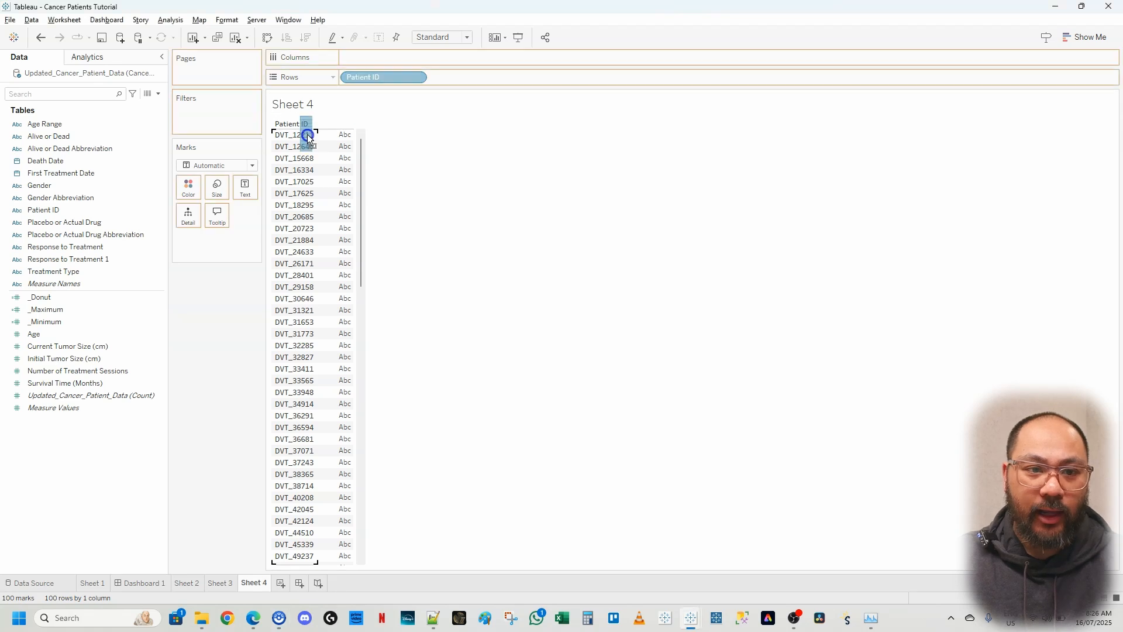
drag(308, 136, 190, 217)
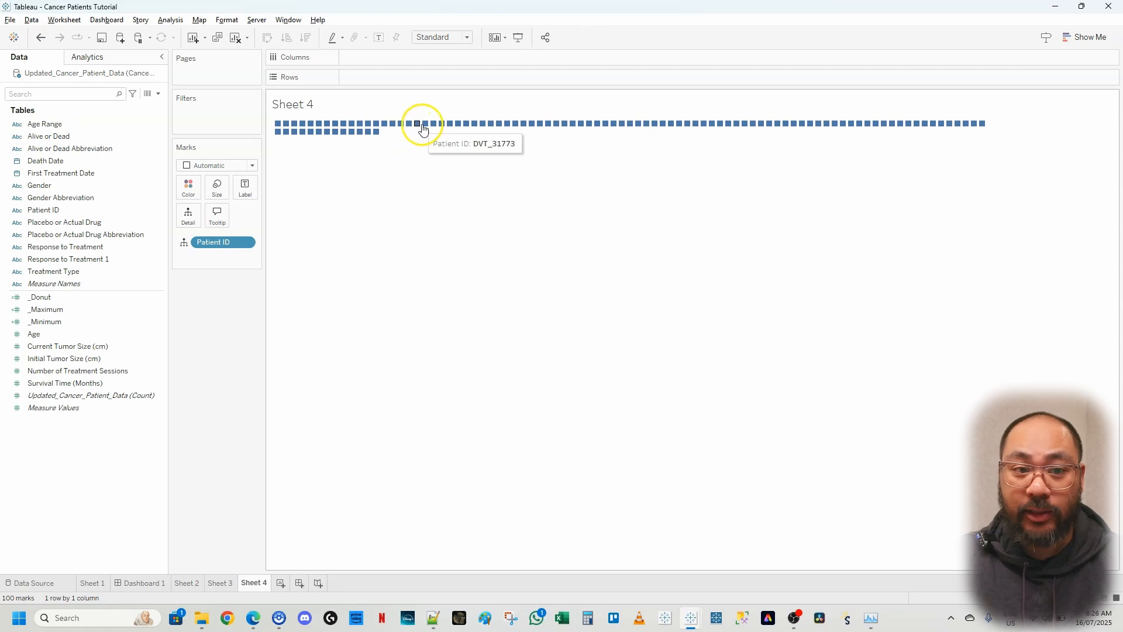
Step: Enlarge the patient marks on Sheet 4 until they form a grid of large squares with narrow gaps
click(217, 187)
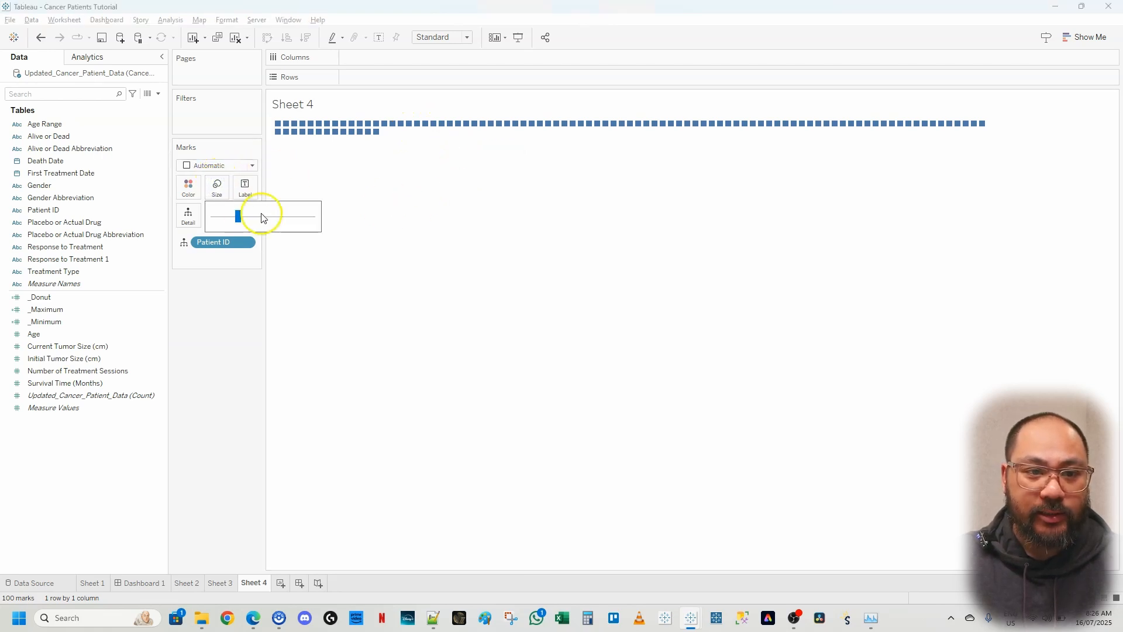
click(292, 218)
drag(298, 223, 304, 224)
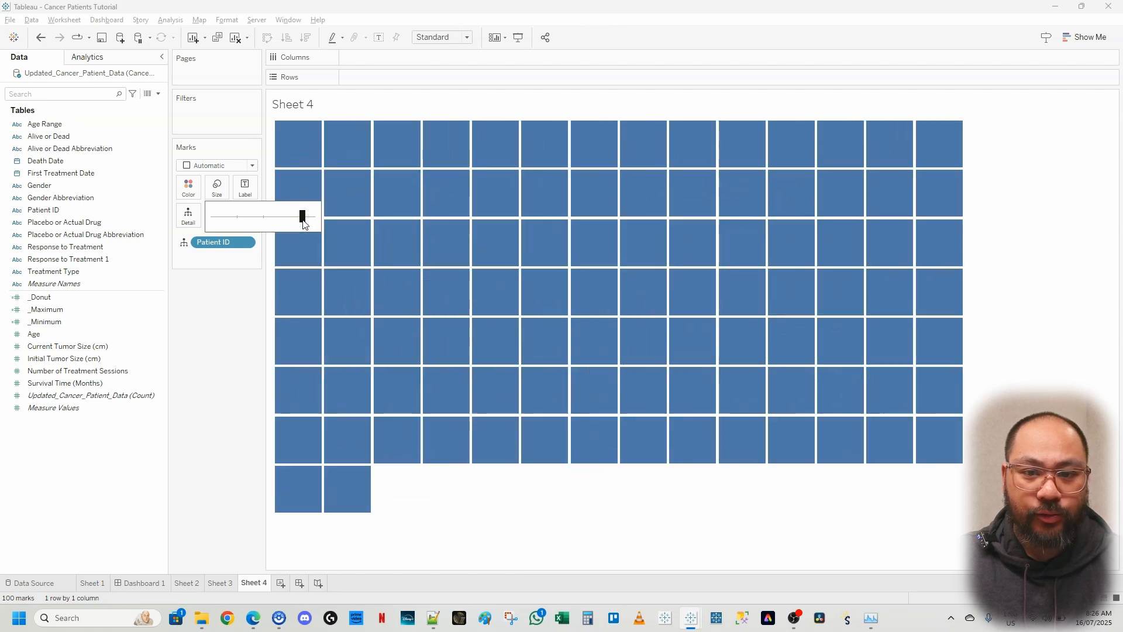
click(228, 302)
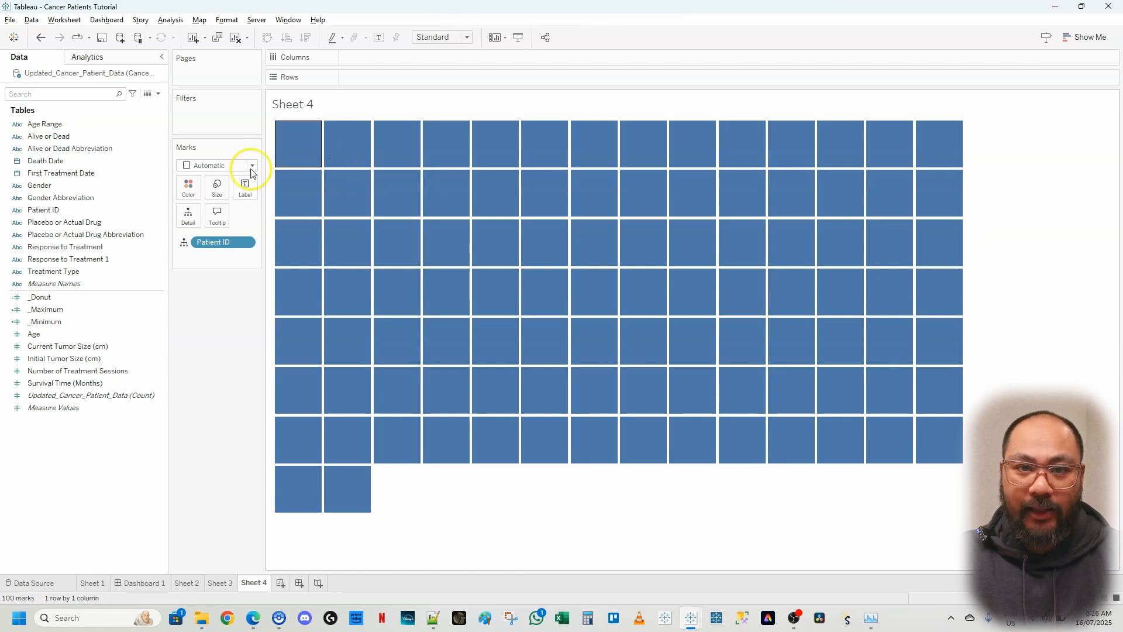
Step: Color the patient squares by Response to Treatment, and highlight individual response categories in the legend to check their grouping
click(52, 248)
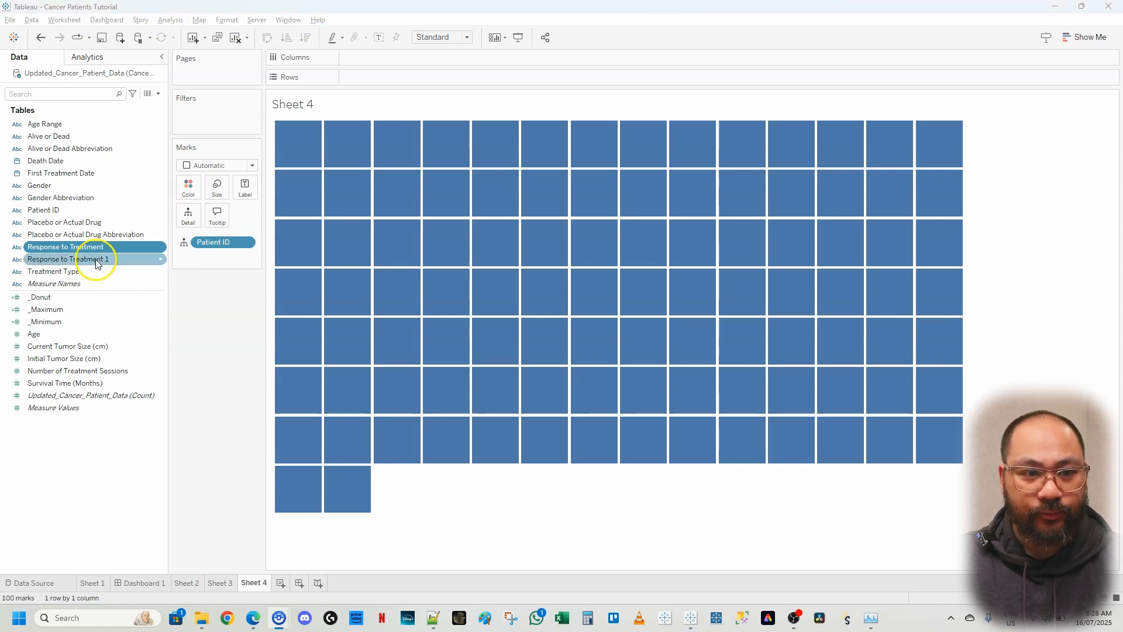
drag(75, 250, 190, 191)
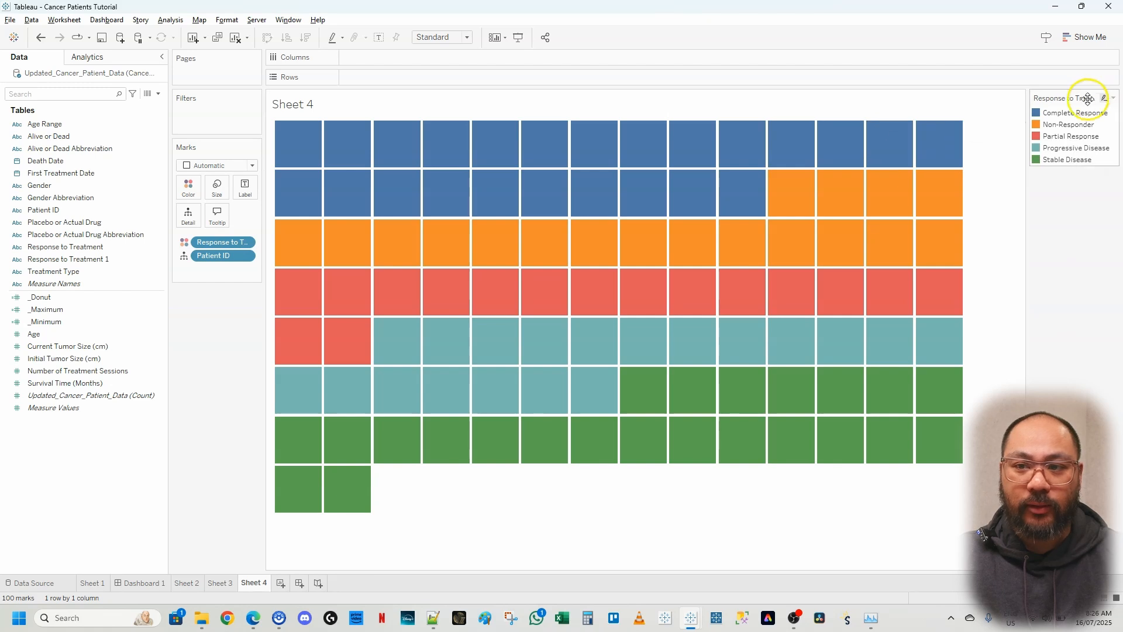
click(1070, 113)
click(1062, 125)
click(1070, 136)
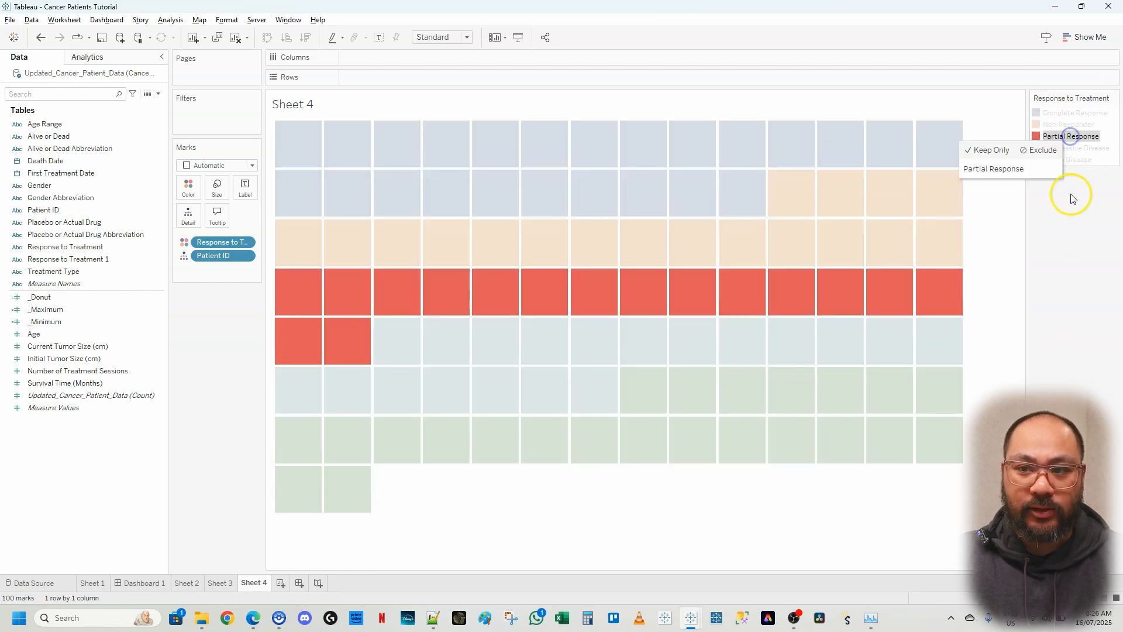
click(1077, 205)
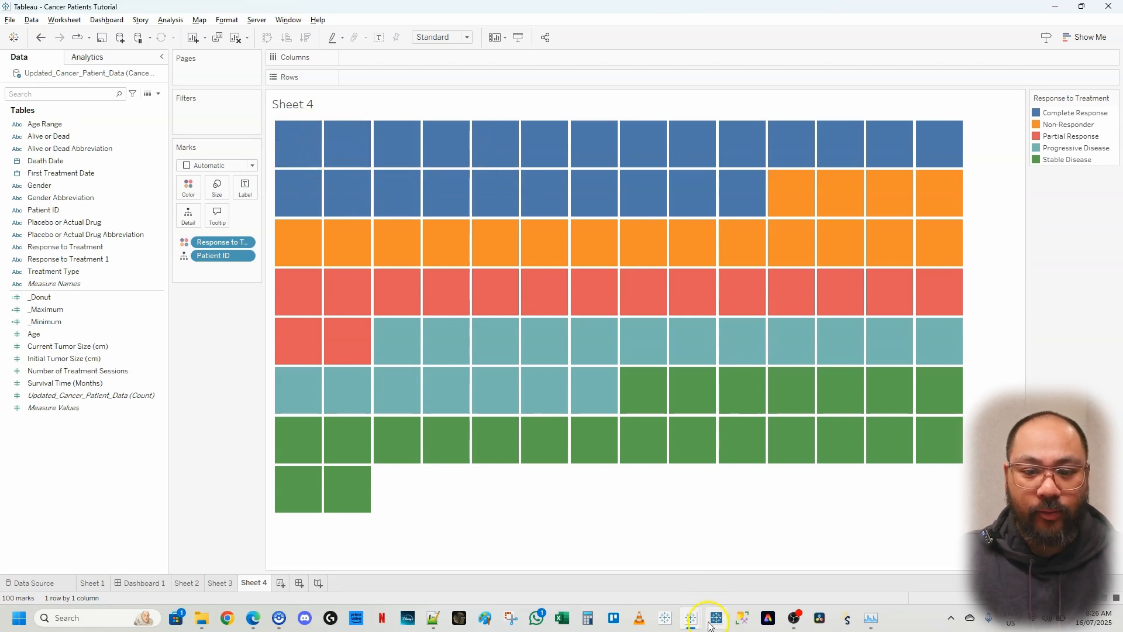
Step: Examine the marks setup of the Treatment Response sheet in the prototype workbook, and return to Sheet 4 in the tutorial workbook
mouse_move(701, 626)
click(625, 553)
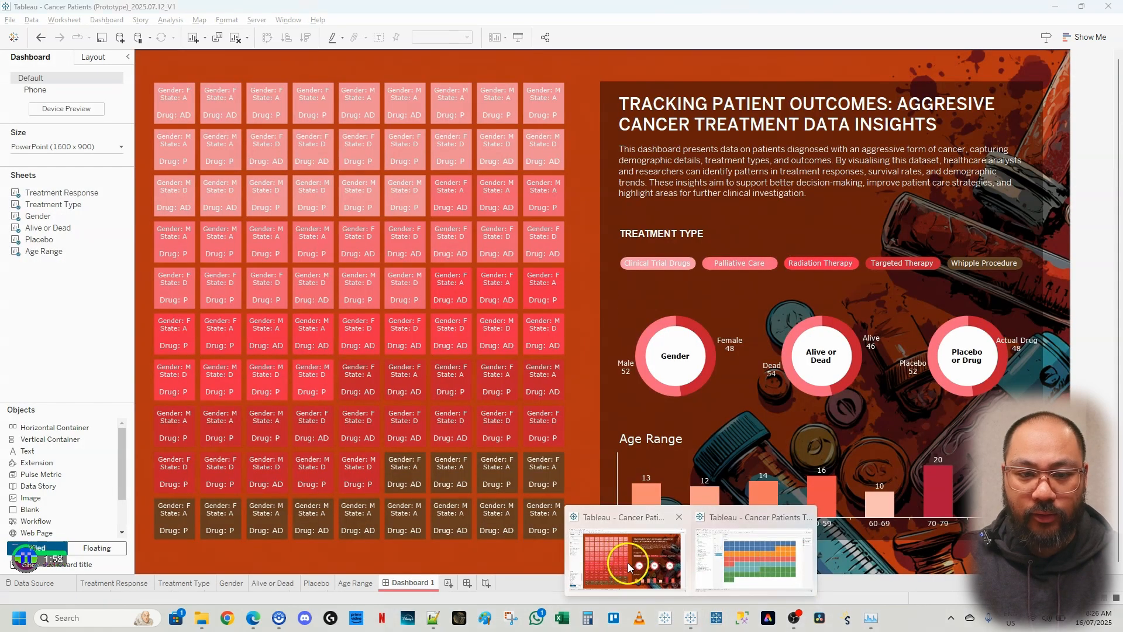
click(571, 105)
click(594, 95)
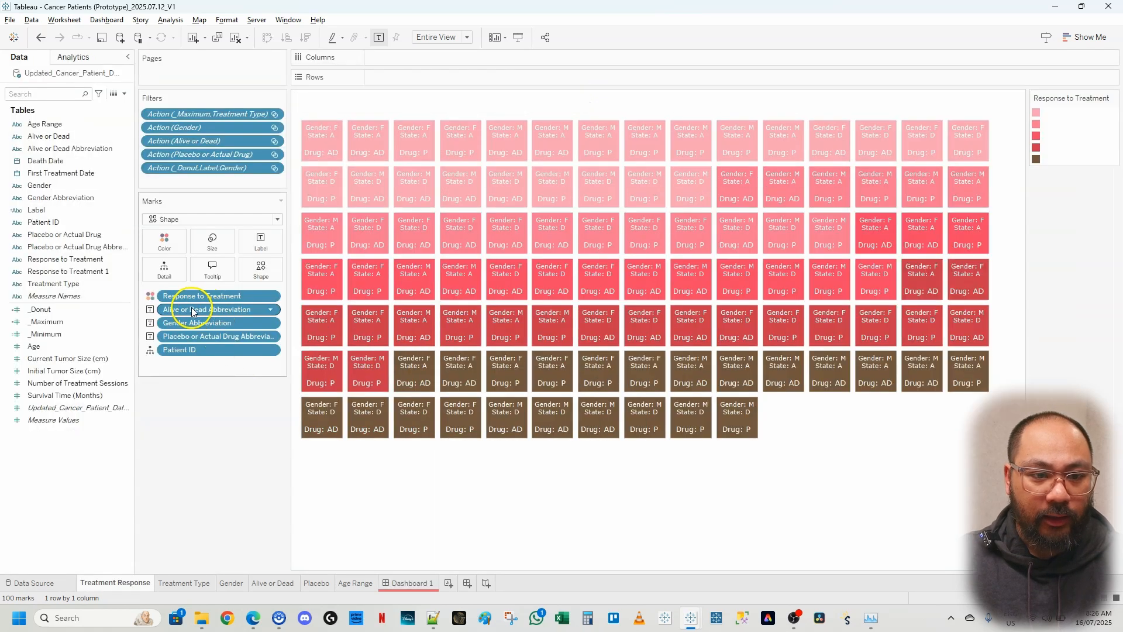
mouse_move(694, 621)
click(752, 556)
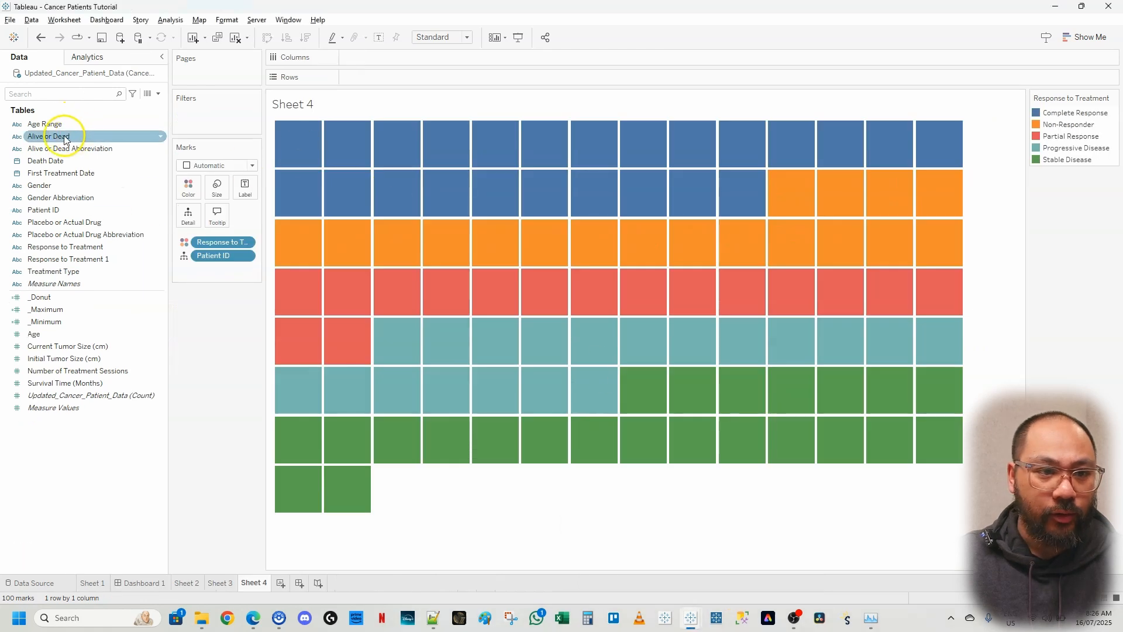
Step: Label the patient marks on Sheet 4 with Alive or Dead Abbreviation and set their mark type to Square
click(46, 151)
drag(46, 149, 218, 216)
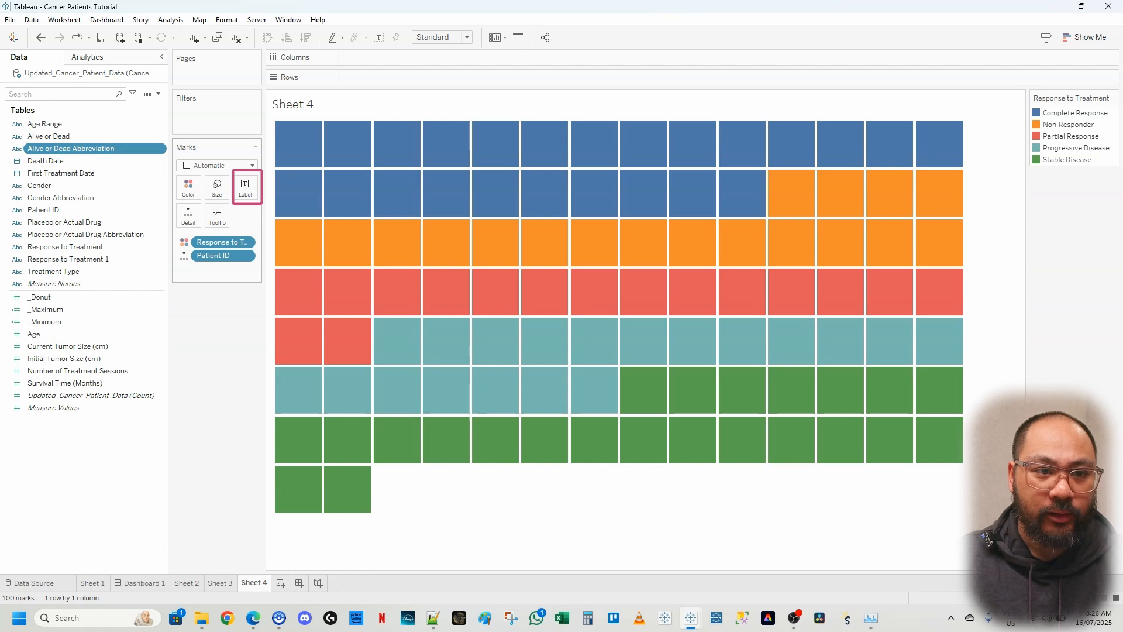
drag(52, 149, 246, 187)
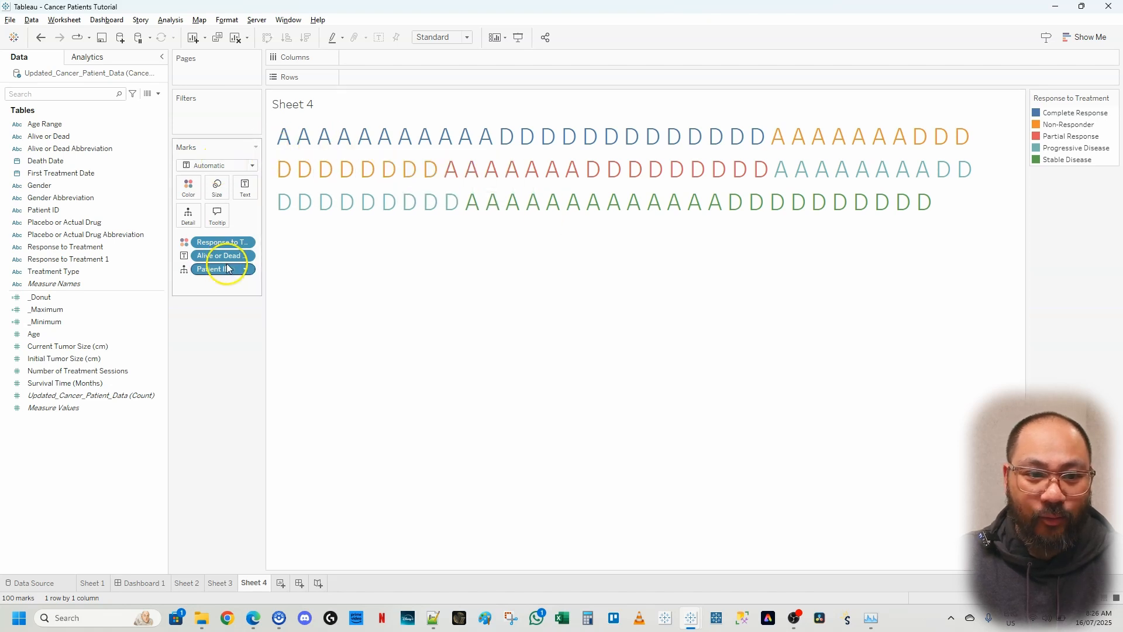
click(246, 168)
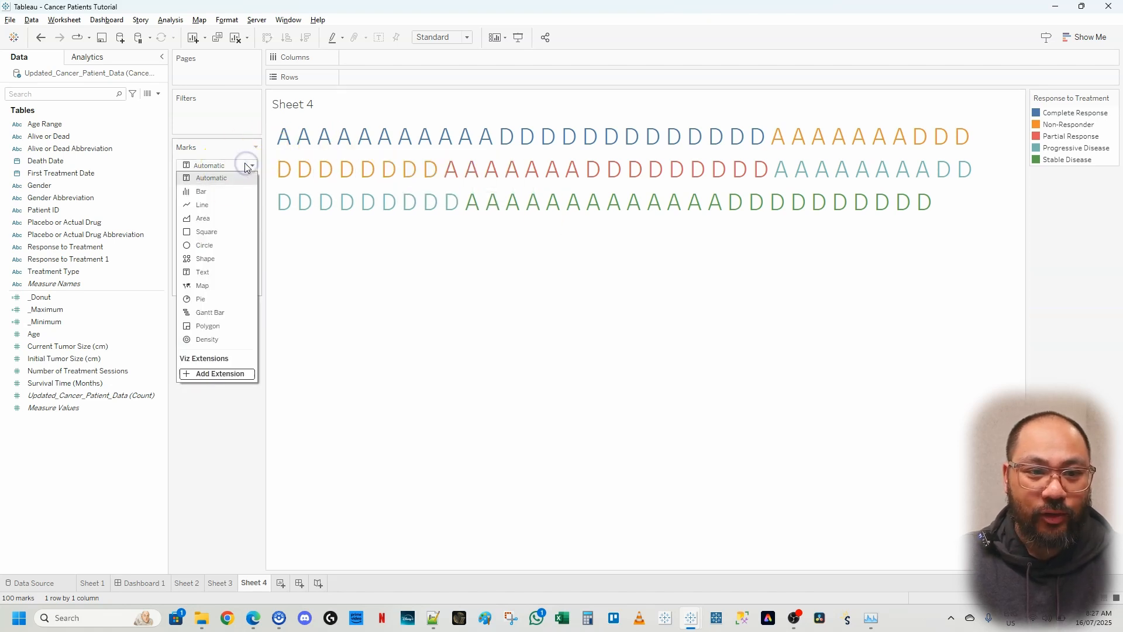
click(214, 231)
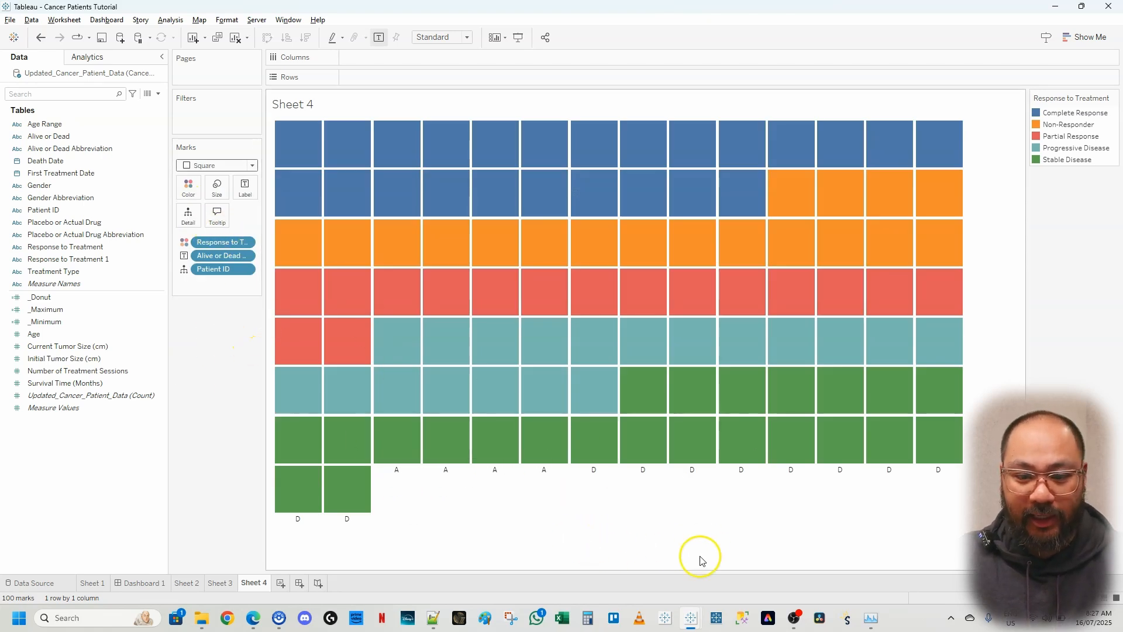
mouse_move(694, 619)
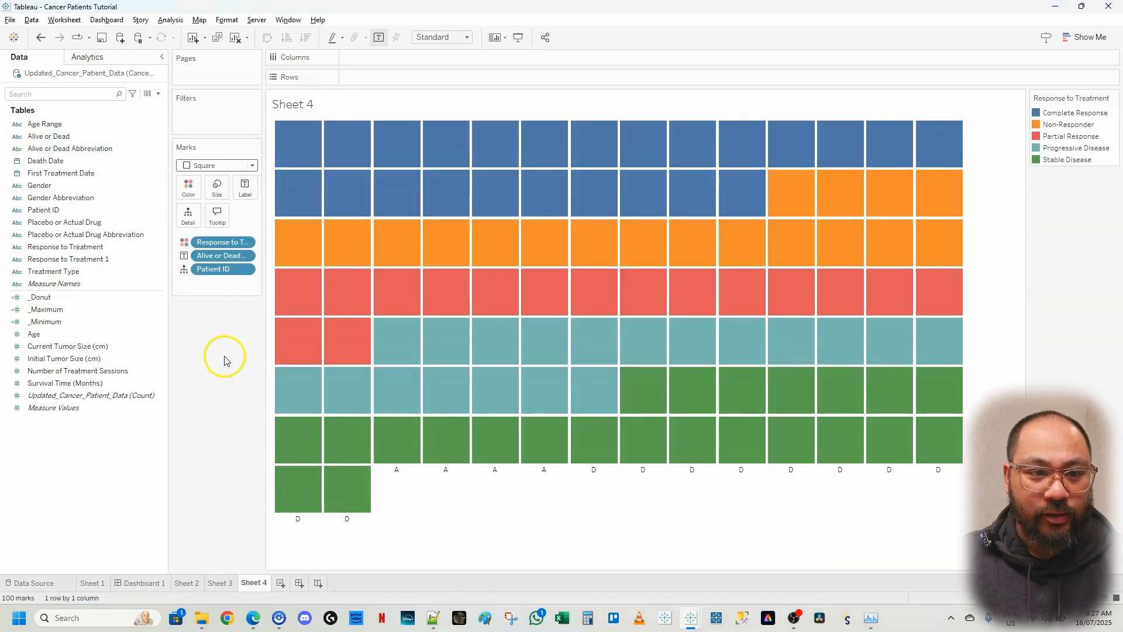
Step: Add Gender Abbreviation and Placebo or Actual Drug Abbreviation to the labels of the patient squares
click(37, 198)
drag(37, 197, 250, 189)
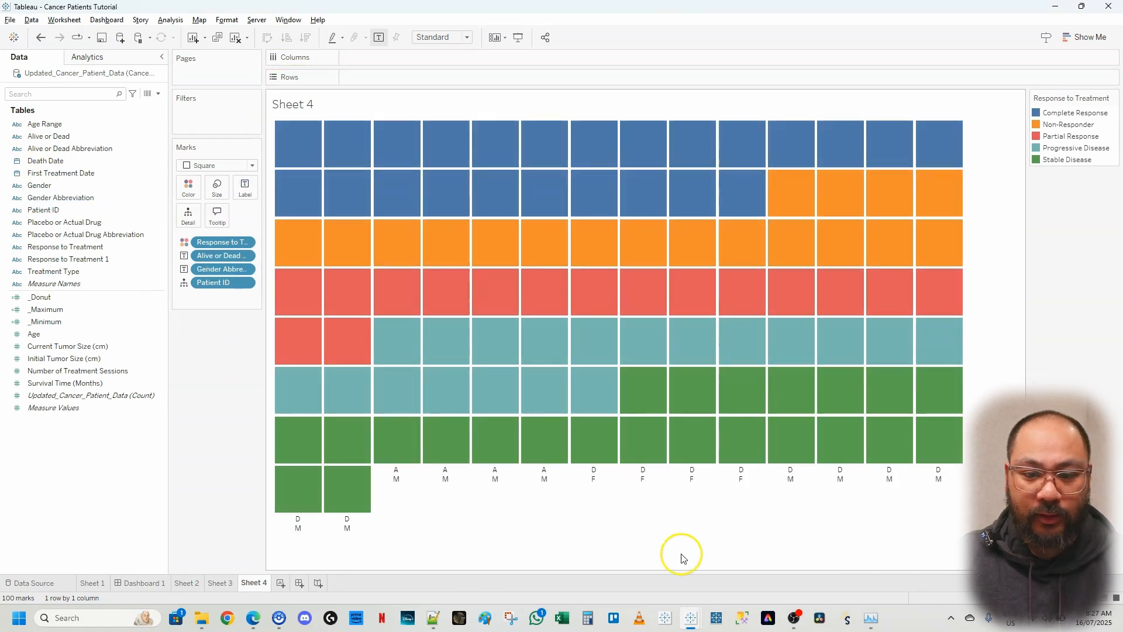
mouse_move(691, 614)
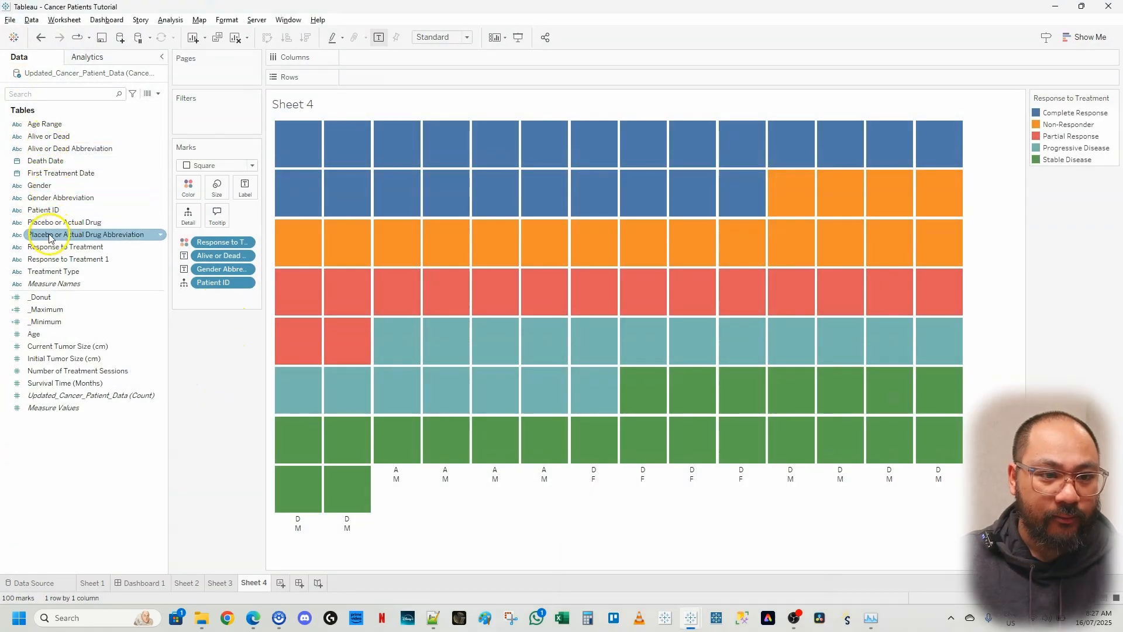
drag(50, 237, 245, 194)
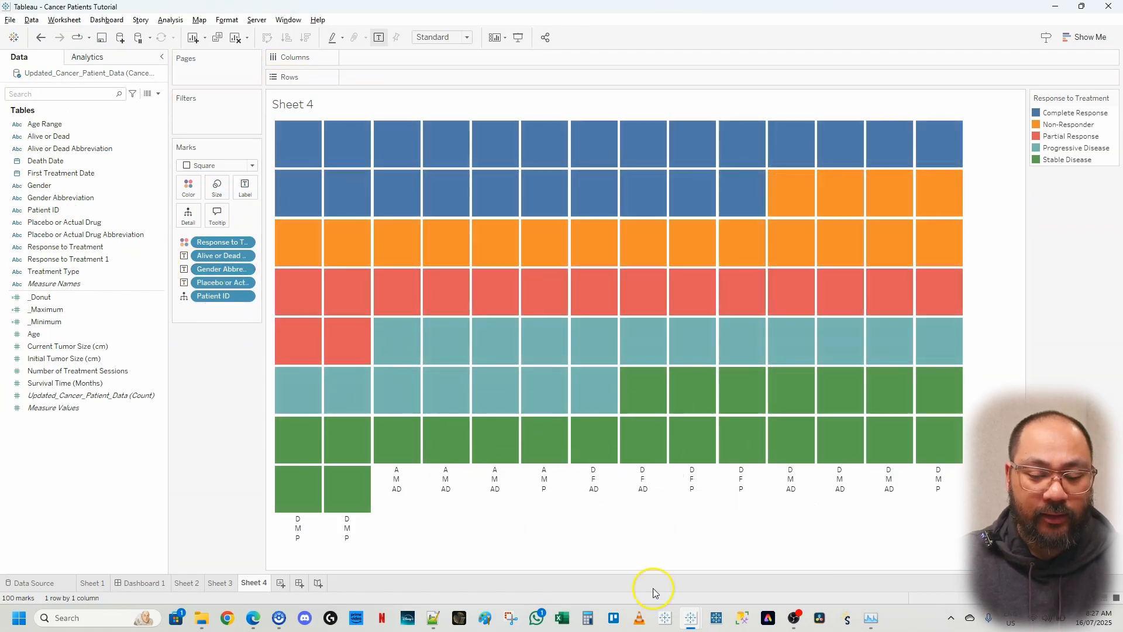
Step: Check the label placement in the prototype workbook, and align the patient labels on Sheet 4 to the middle center of their squares
click(690, 620)
click(652, 565)
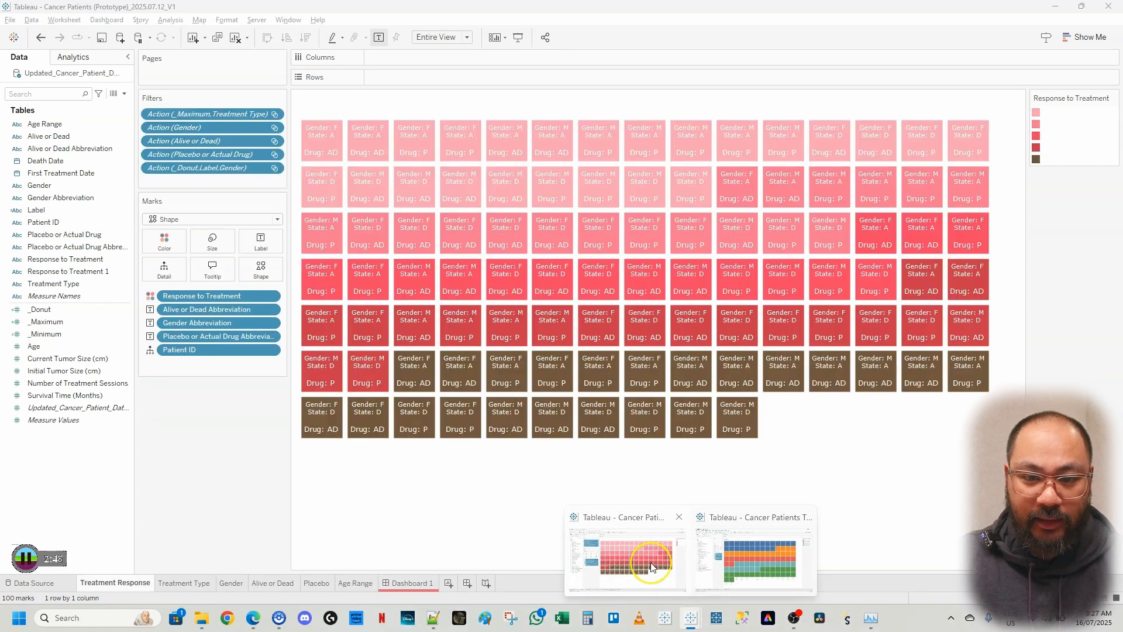
click(755, 556)
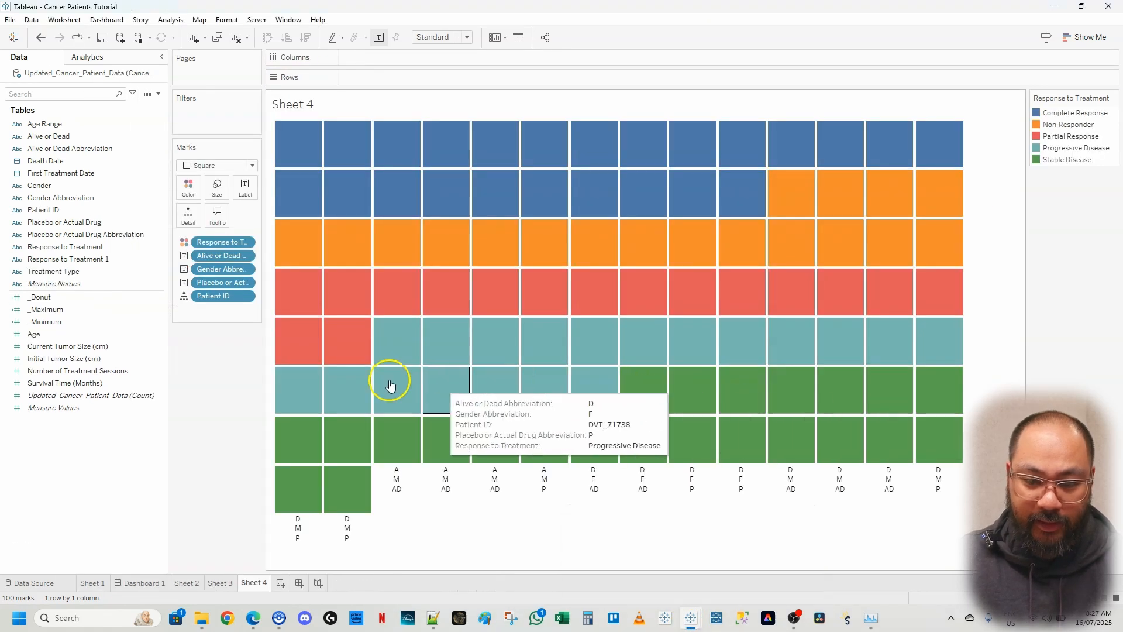
click(245, 186)
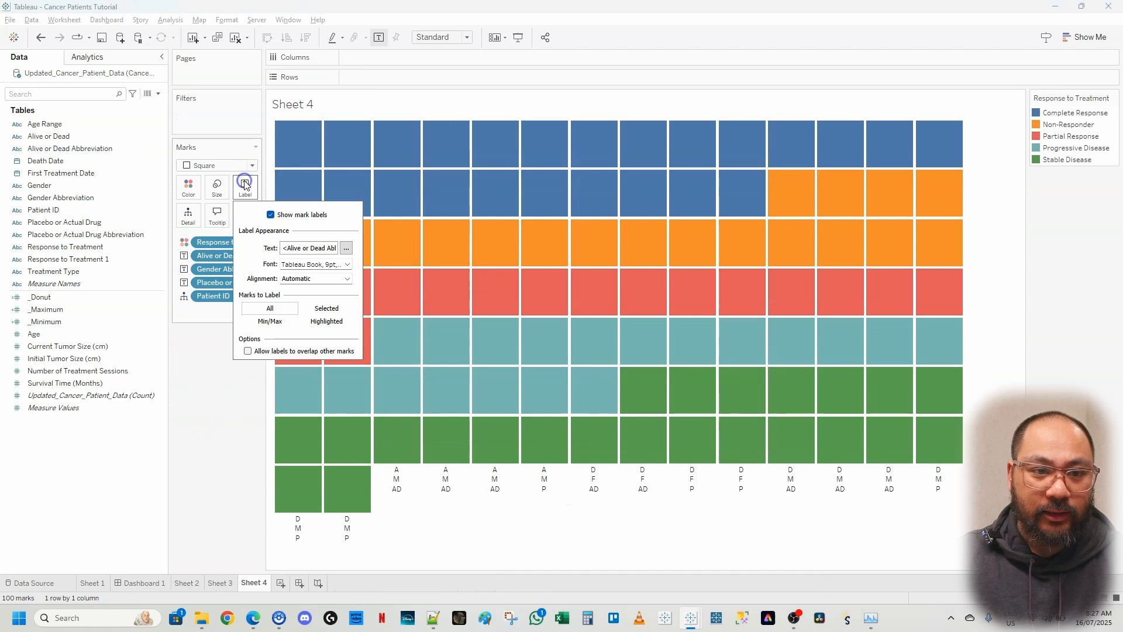
click(311, 279)
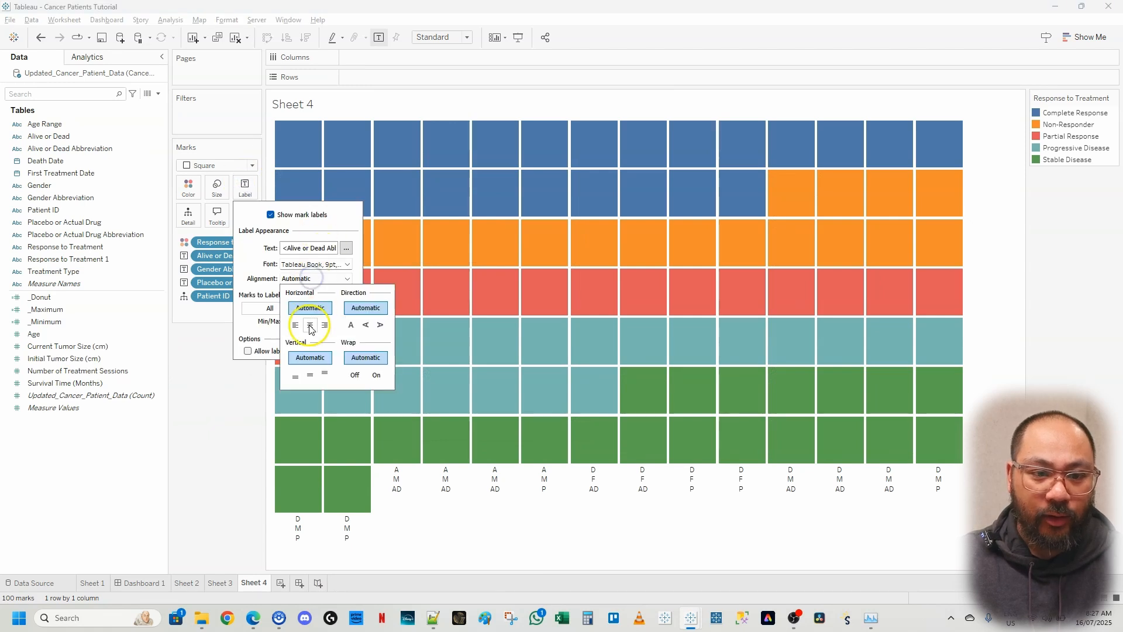
click(310, 325)
click(310, 374)
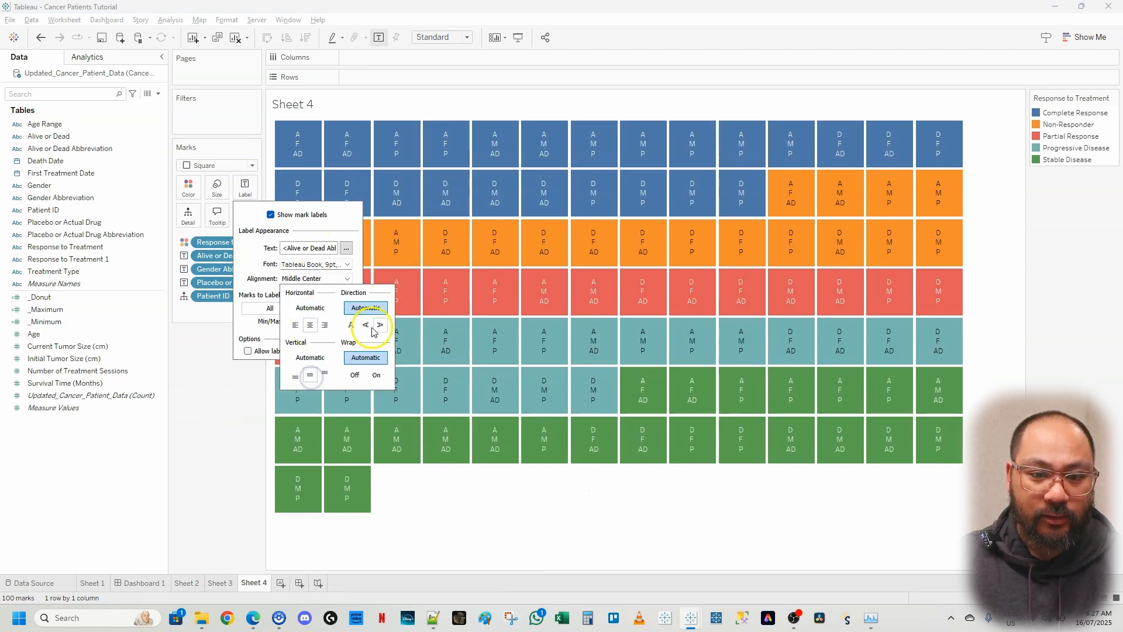
click(233, 426)
Step: In the patient label text, move Alive or Dead Abbreviation below Gender Abbreviation and prefix the two lines with "State:" and "Gender:", following the prototype
click(239, 188)
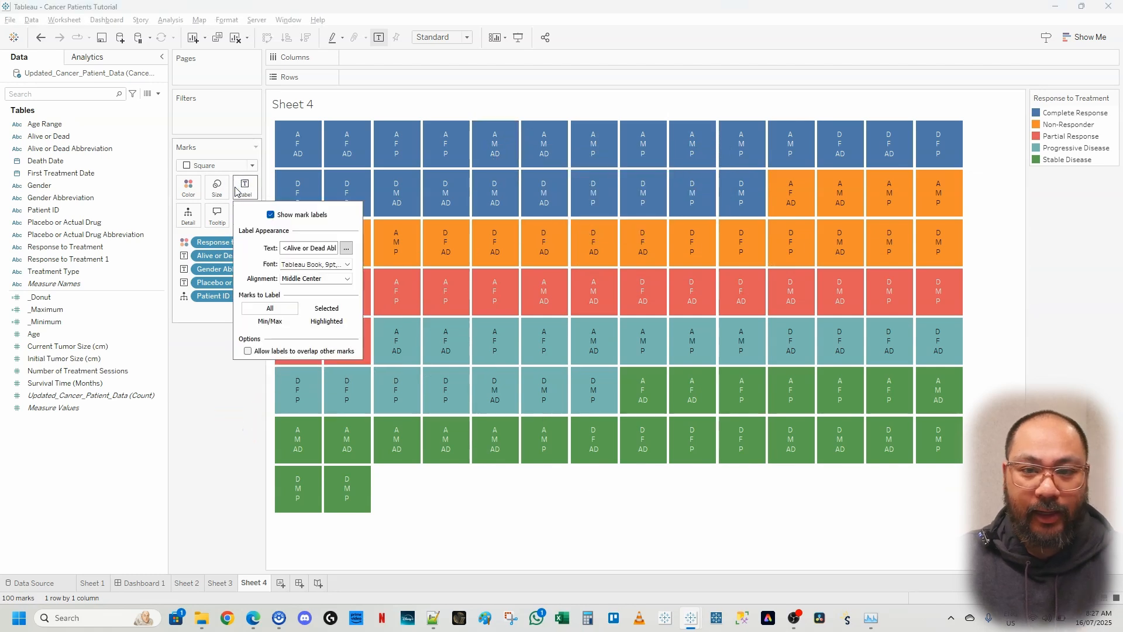
click(245, 187)
click(245, 187)
click(347, 251)
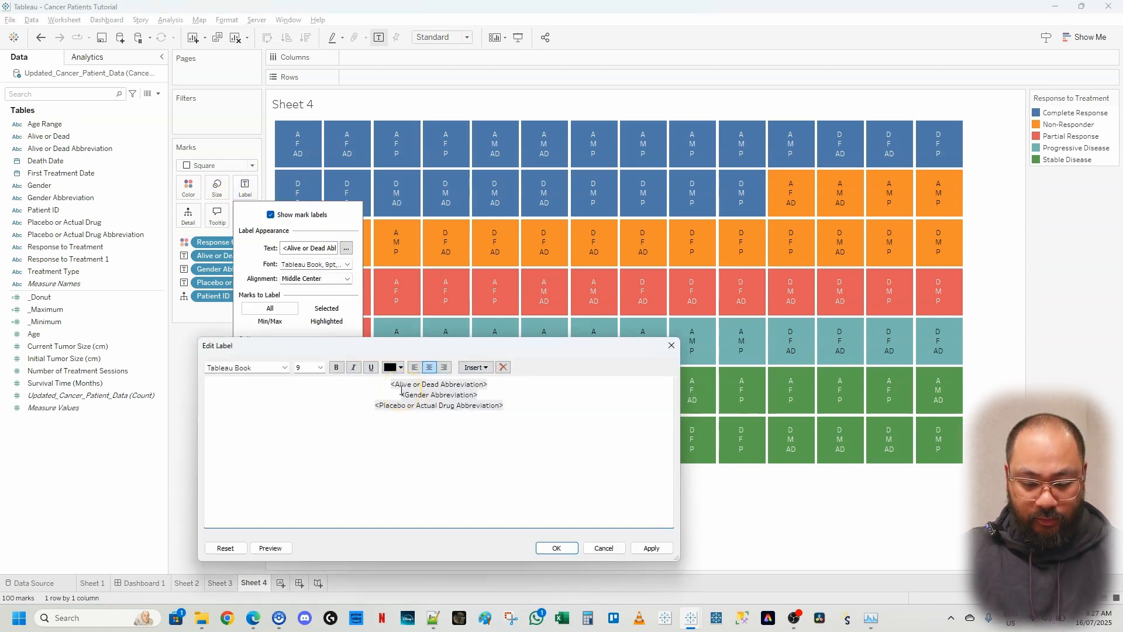
mouse_move(691, 618)
click(664, 579)
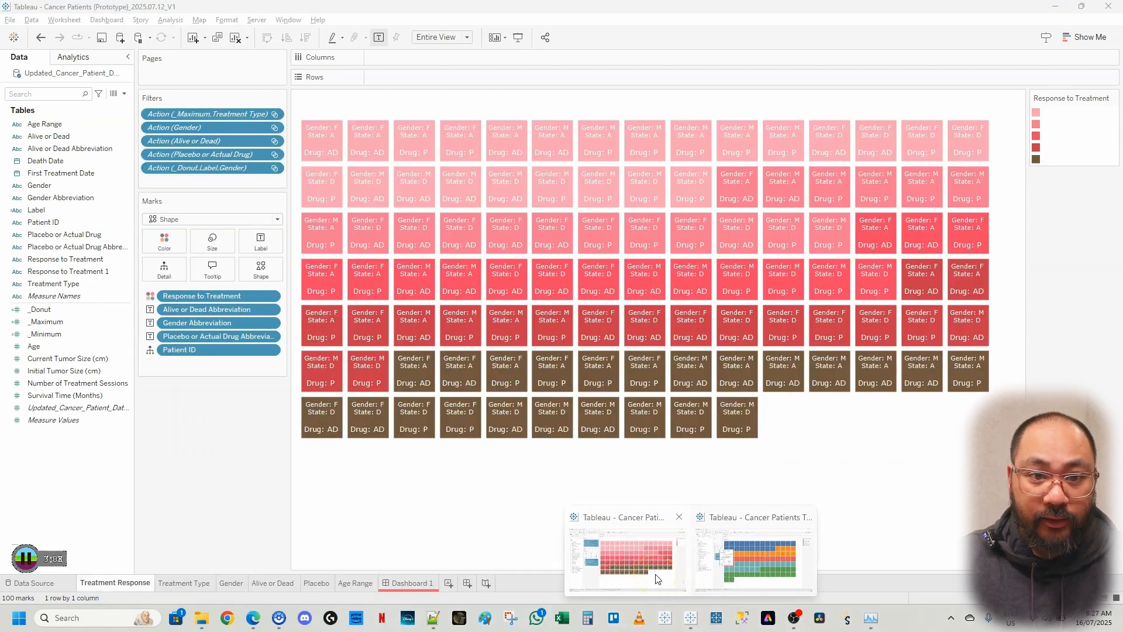
click(755, 556)
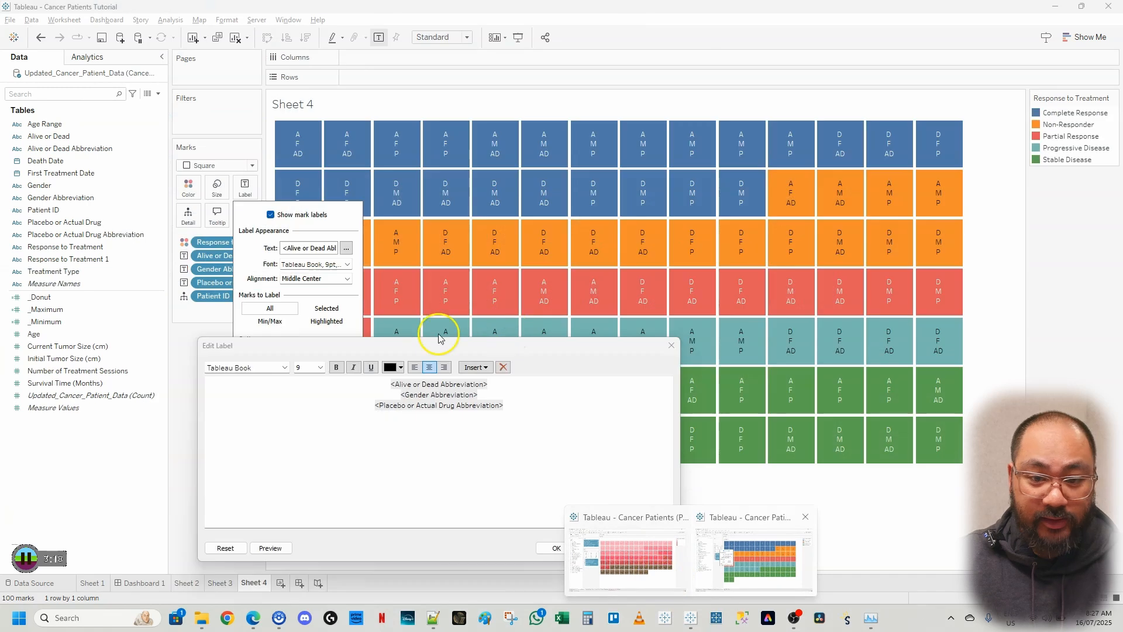
double_click(466, 385)
key(ctrl+c)
key(Delete)
key(Return)
key(ctrl+v)
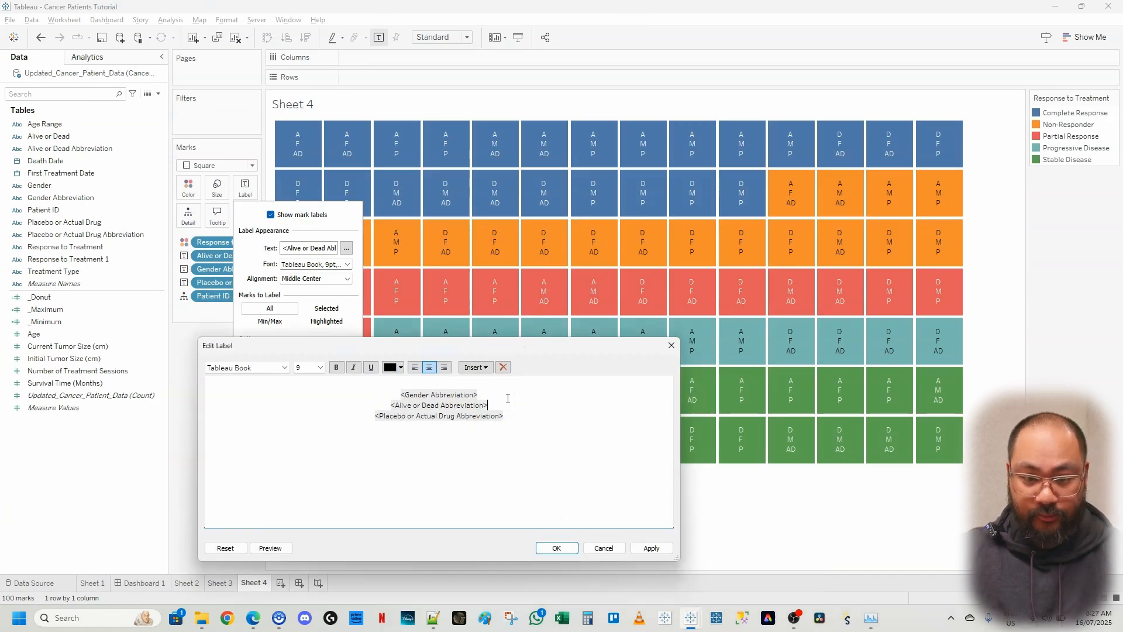
text(State:)
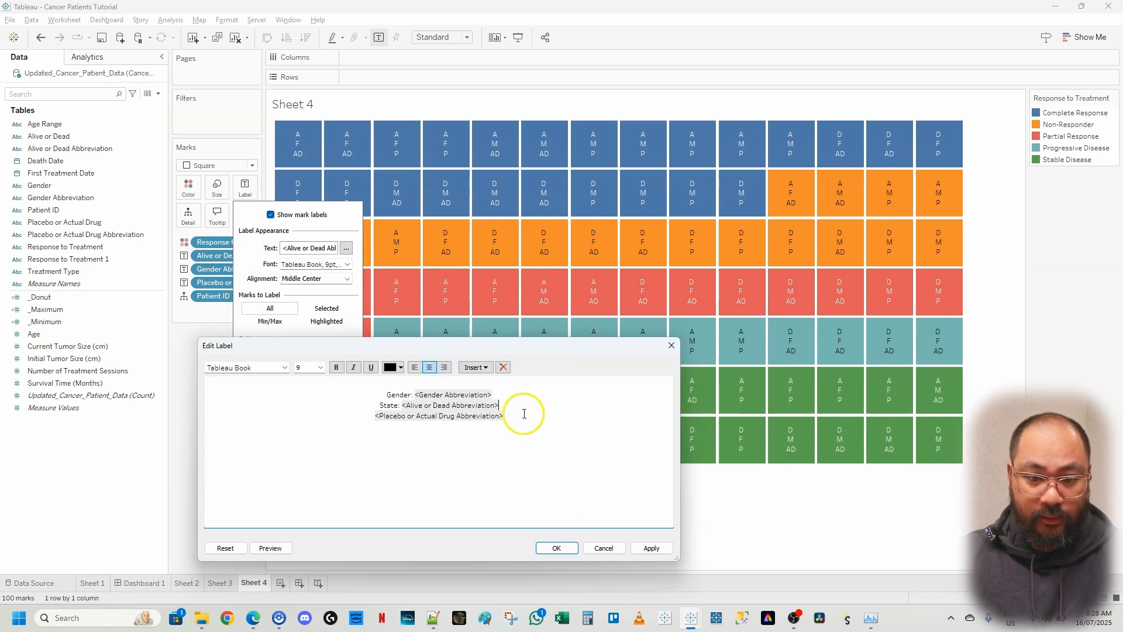
Step: Prefix the label's drug line with "Drug:" and set it apart with a blank line instead of the empty first line
mouse_move(691, 618)
mouse_move(658, 572)
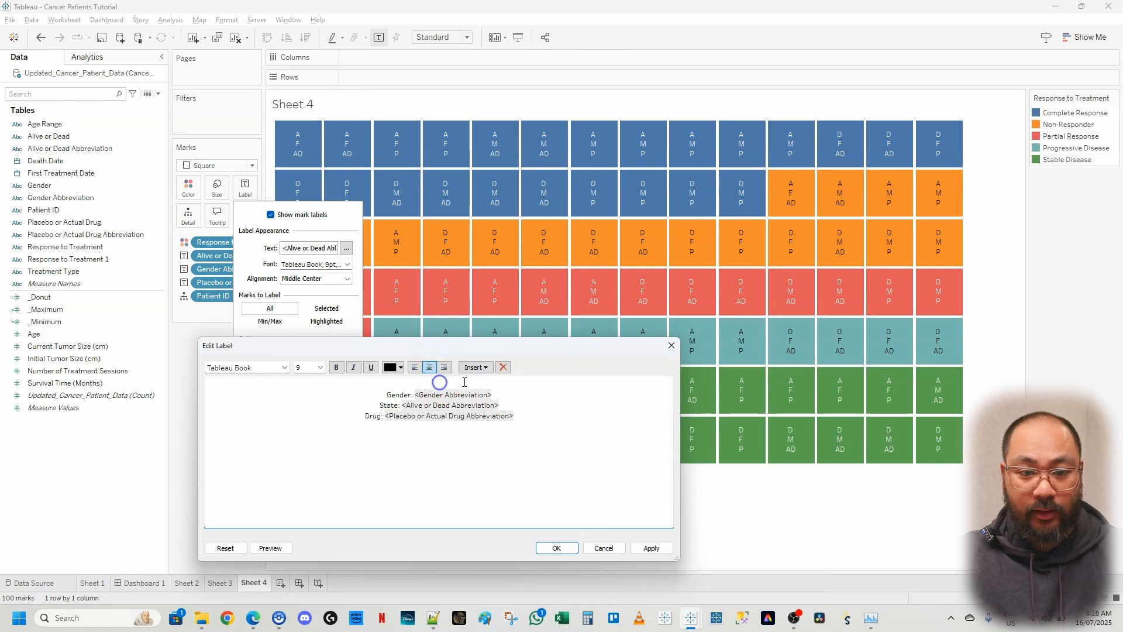
key(Delete)
key(Return)
Step: Replace the field after "Drug:" with a newly inserted Placebo or Actual Drug Abbreviation field and apply the label text
click(425, 418)
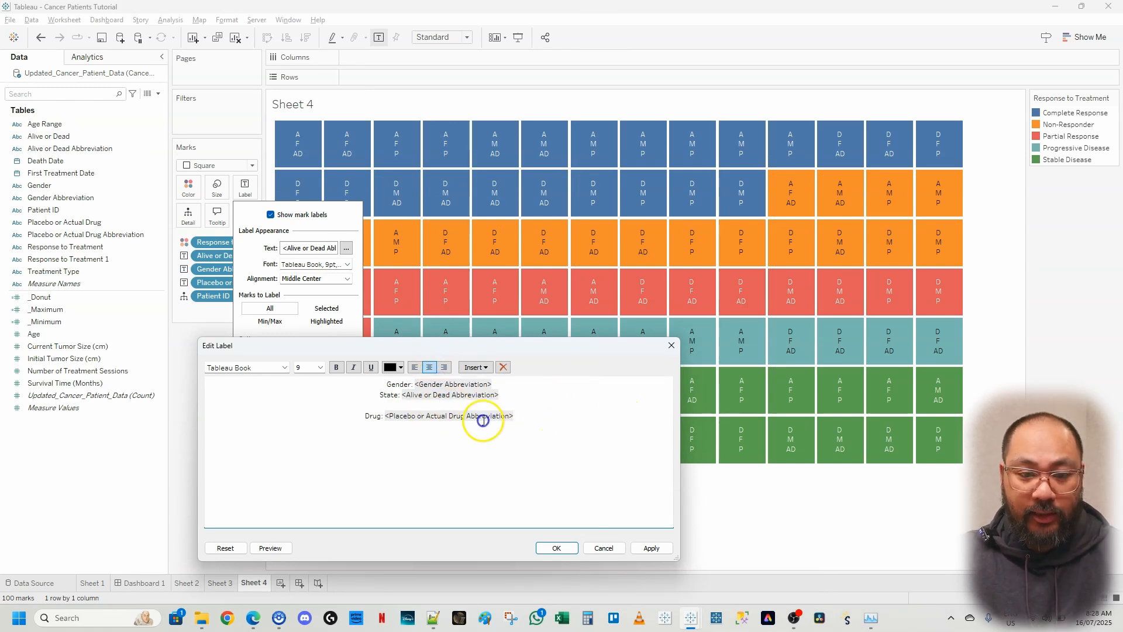
double_click(386, 417)
key(Delete)
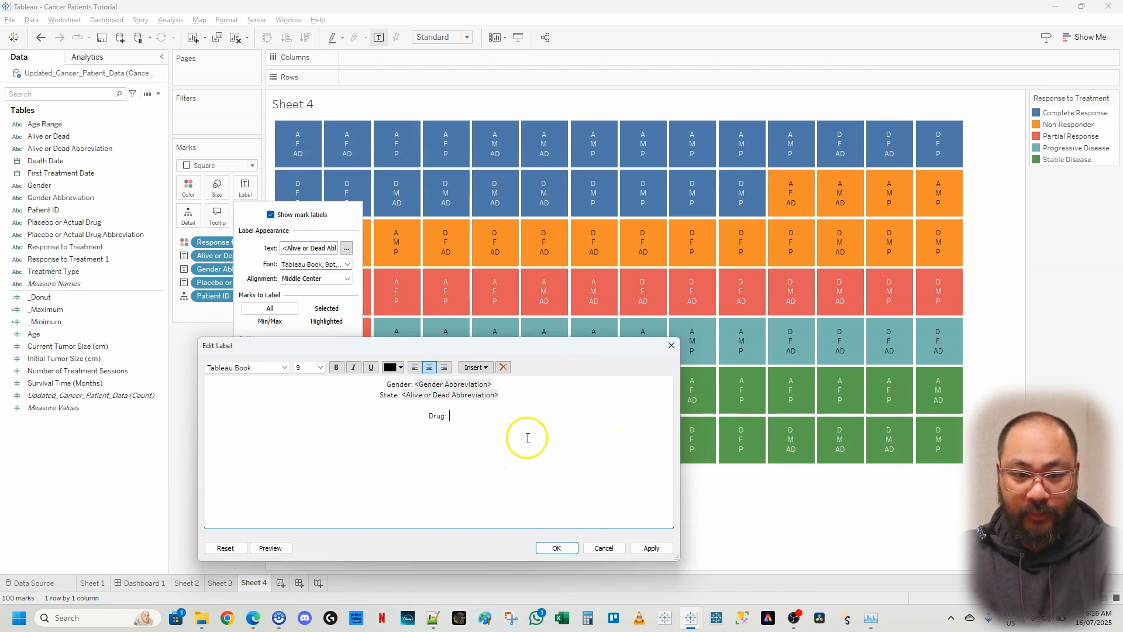
click(484, 367)
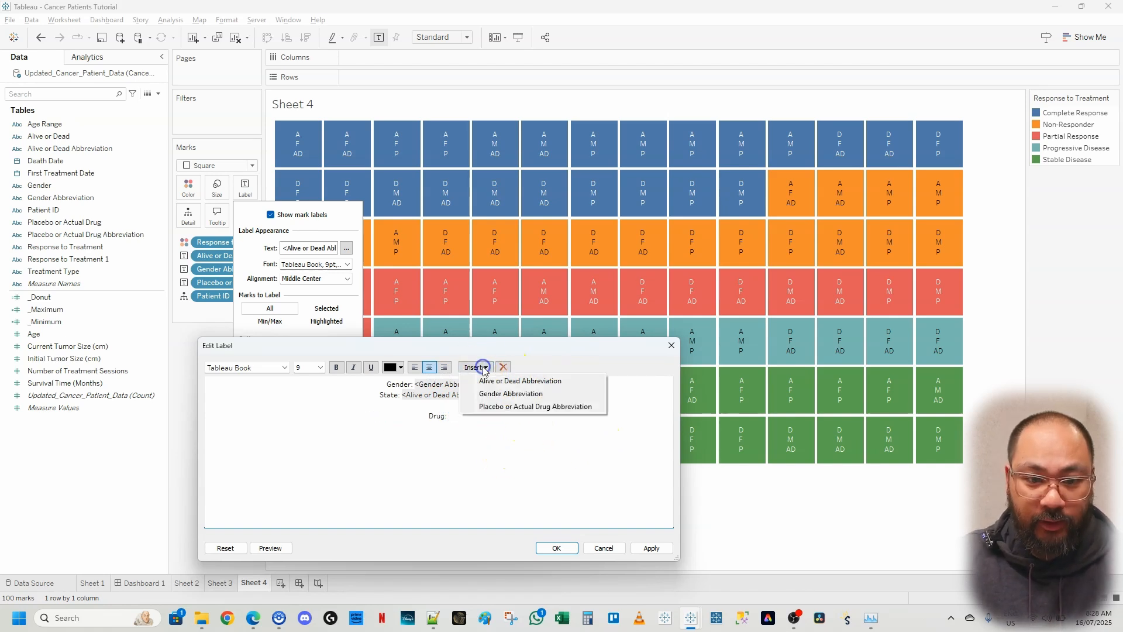
click(515, 407)
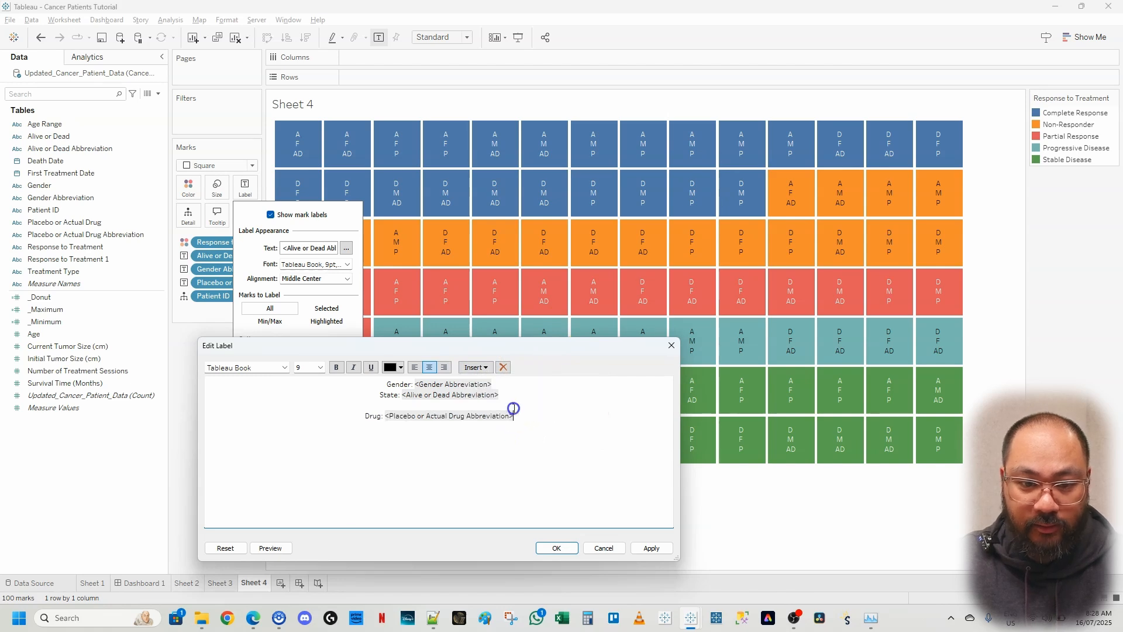
click(649, 548)
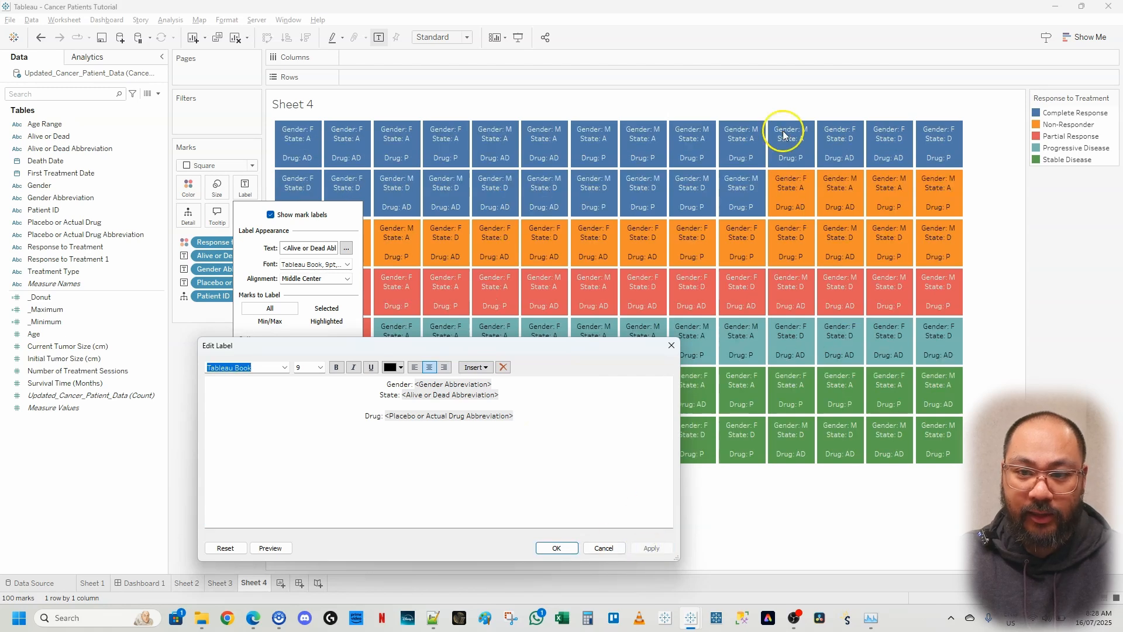
Step: Try font size 11 on the label's Drug line, settle on size 10, and close the label settings
drag(514, 416, 343, 419)
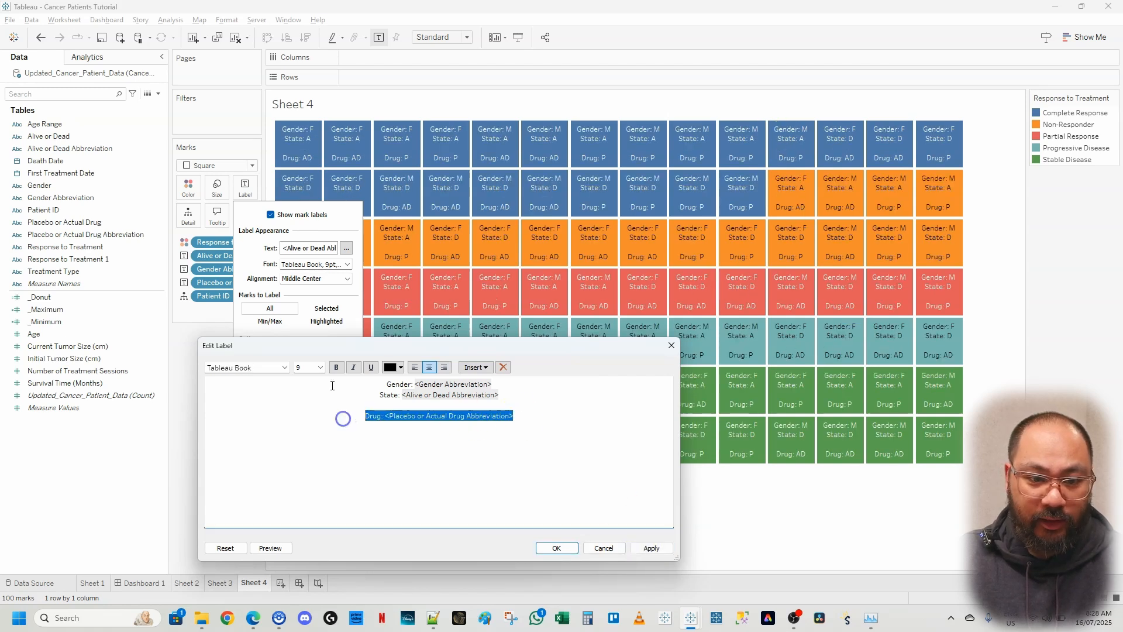
click(320, 367)
click(306, 398)
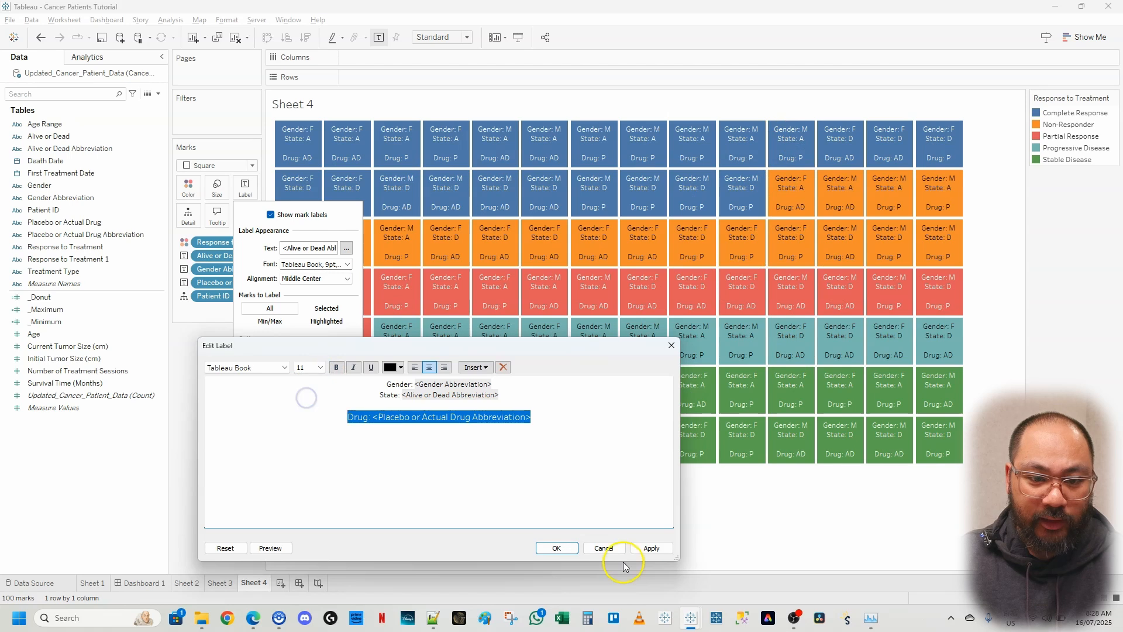
click(648, 548)
click(320, 368)
click(311, 389)
click(649, 550)
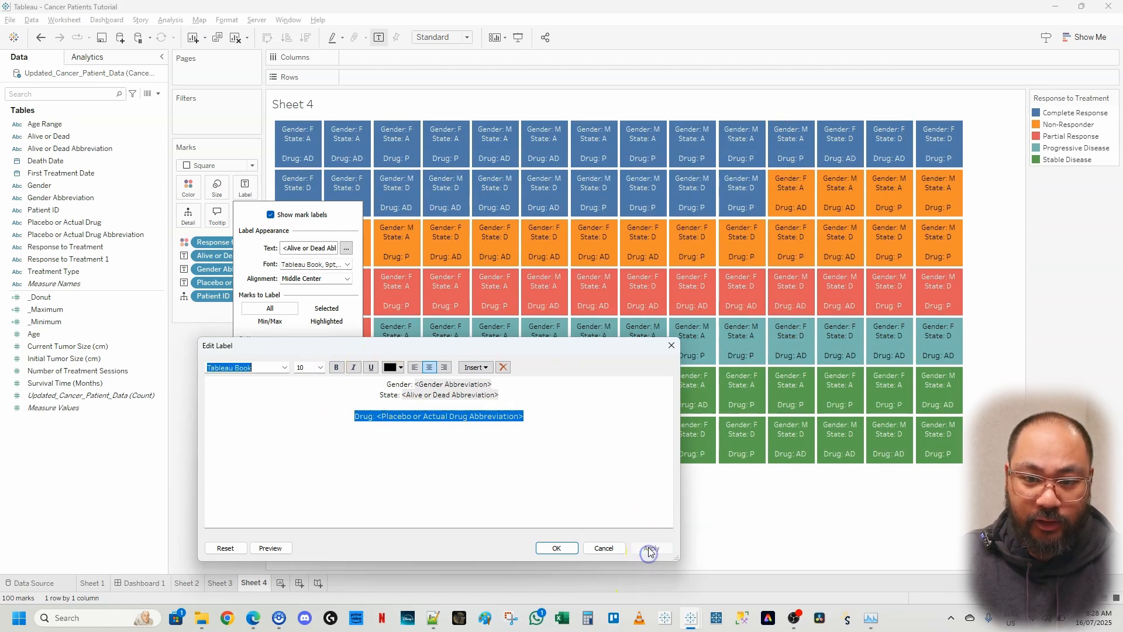
click(559, 547)
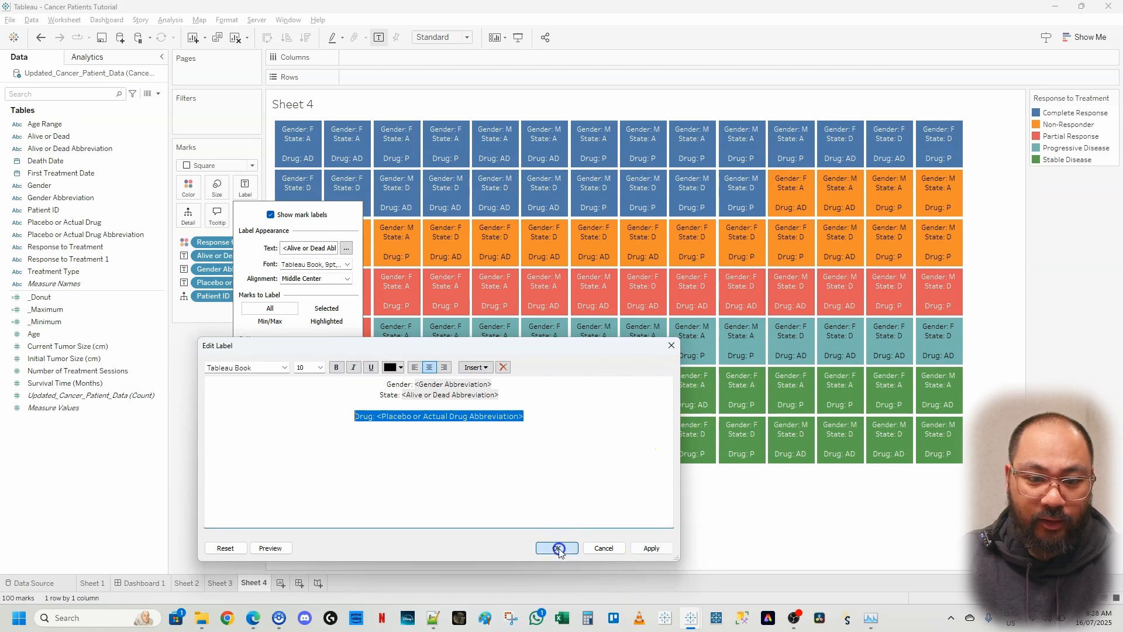
click(220, 419)
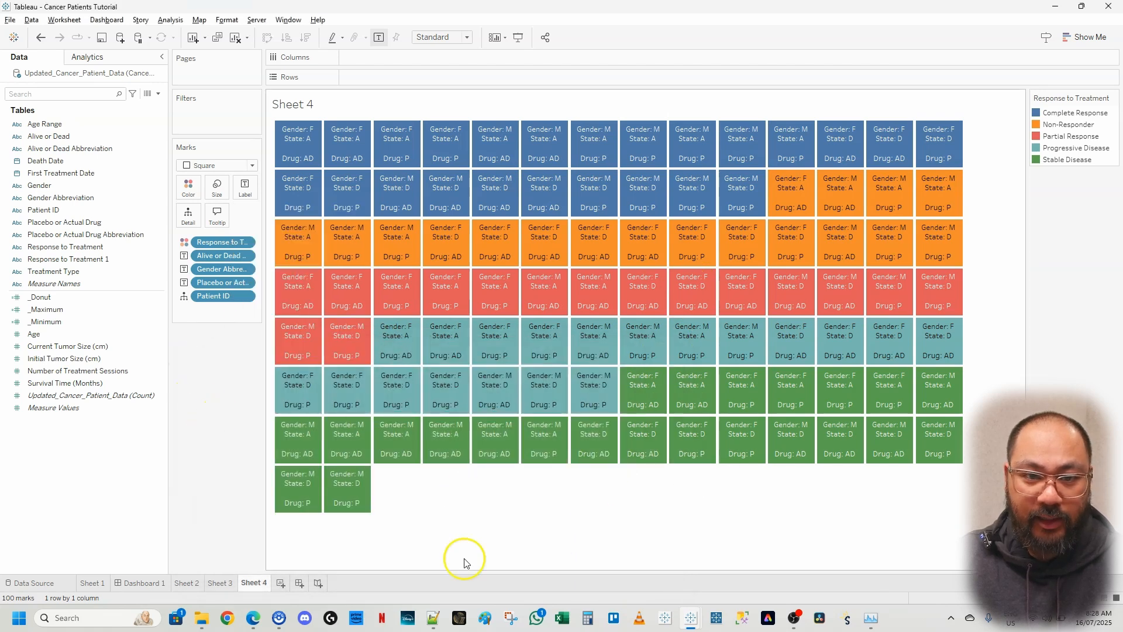
Step: Widen Dashboard 1 to a fixed size of 1500 x 800 px
click(143, 583)
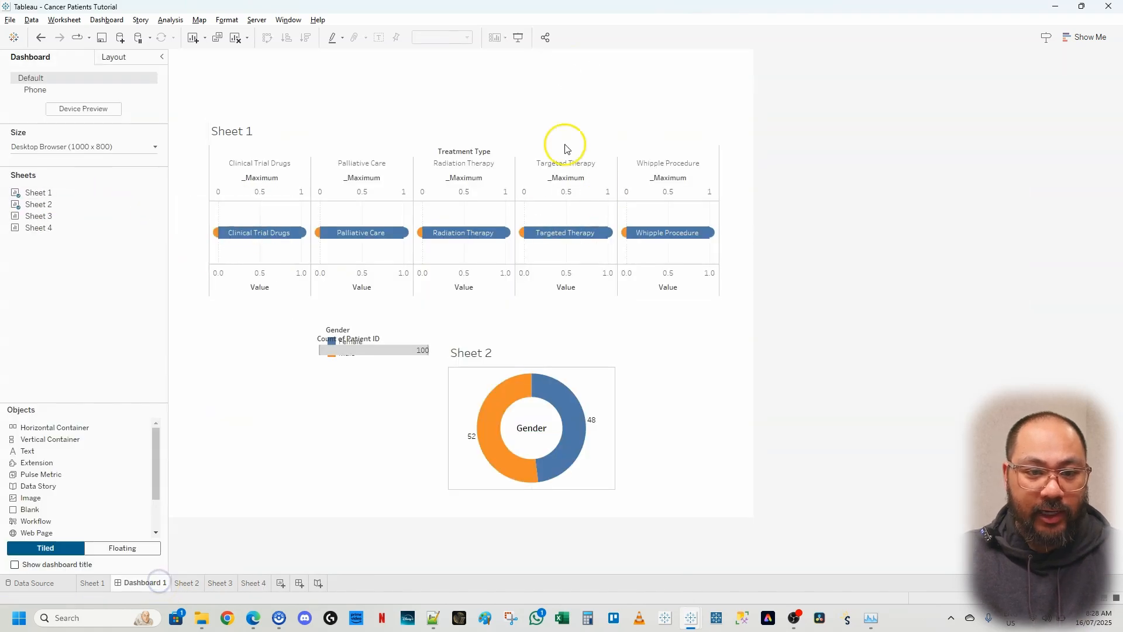
click(102, 146)
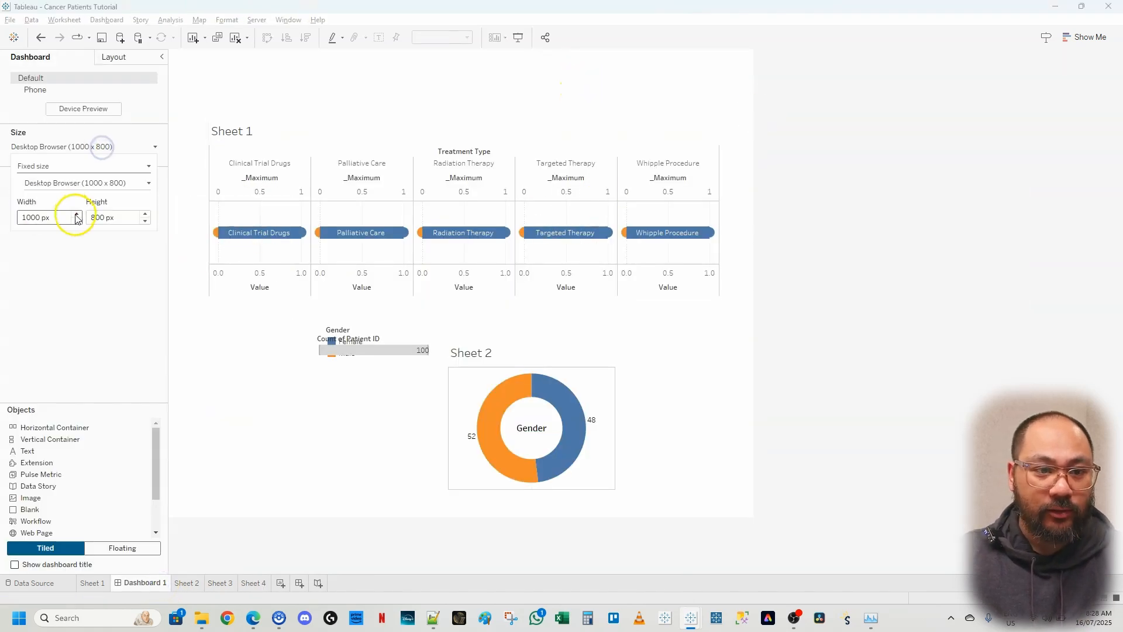
click(75, 214)
click(76, 215)
click(76, 214)
click(75, 215)
click(75, 214)
Step: Narrow Sheet 1 to the right half of the dashboard, and remove the Gender and Count of Patient ID legends
click(371, 126)
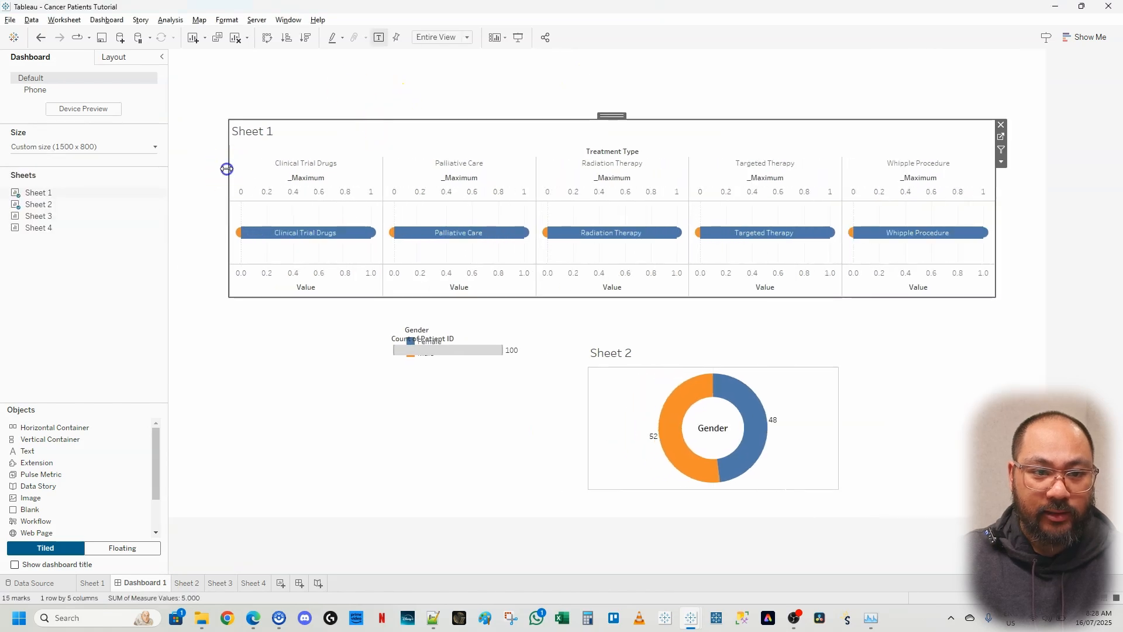
drag(227, 168, 614, 168)
click(480, 326)
click(534, 331)
click(557, 344)
click(571, 339)
Step: Place Sheet 4 to the left of Sheet 1 without its Response to Treatment legend, and enlarge it to fill the free area
drag(60, 227, 184, 98)
click(551, 127)
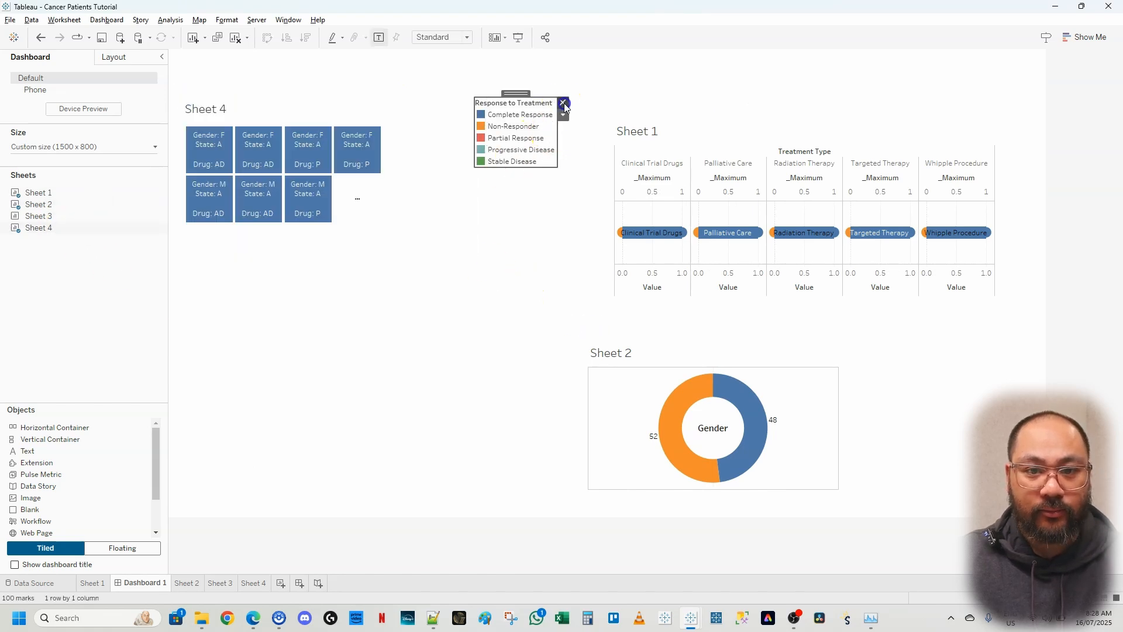
click(563, 104)
drag(472, 252, 593, 555)
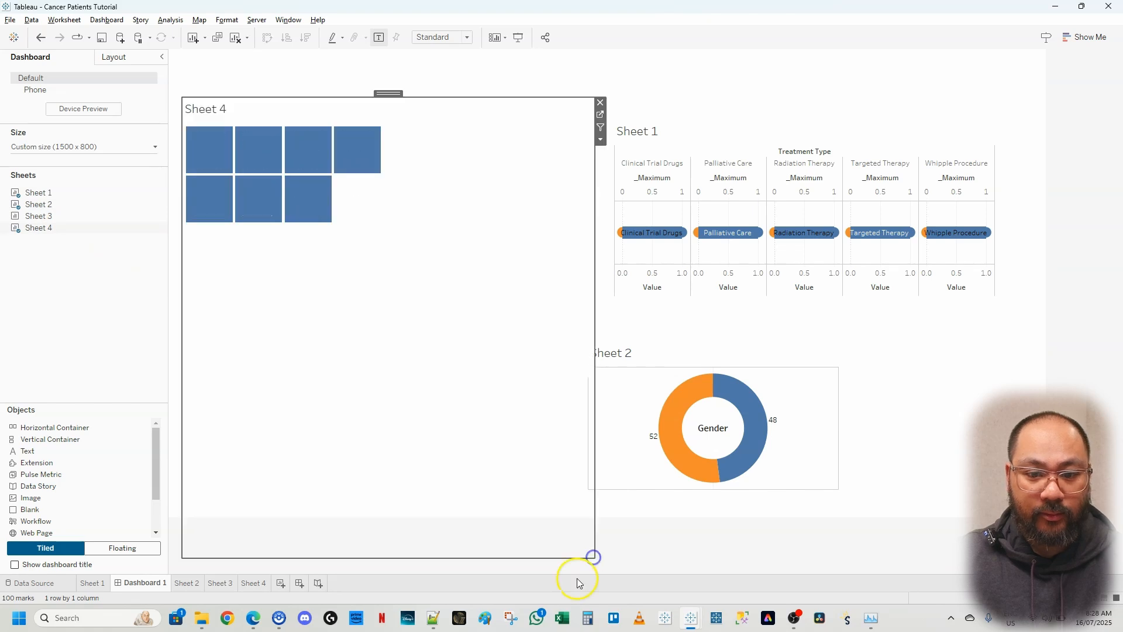
Step: Set Sheet 4 to fit the entire view within its area of the dashboard
click(433, 79)
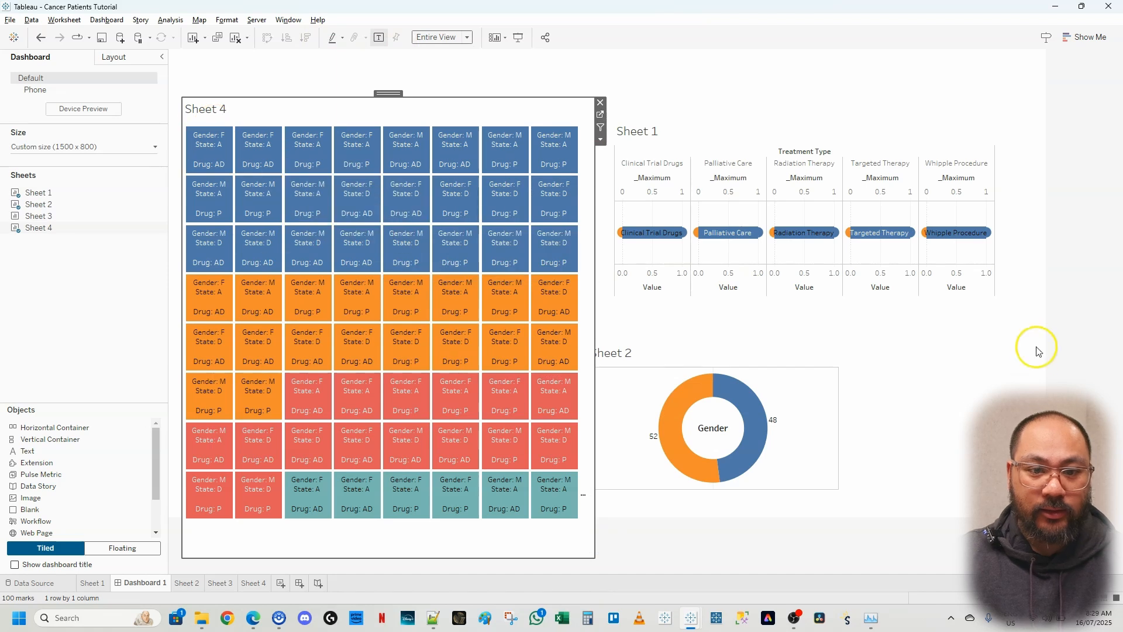
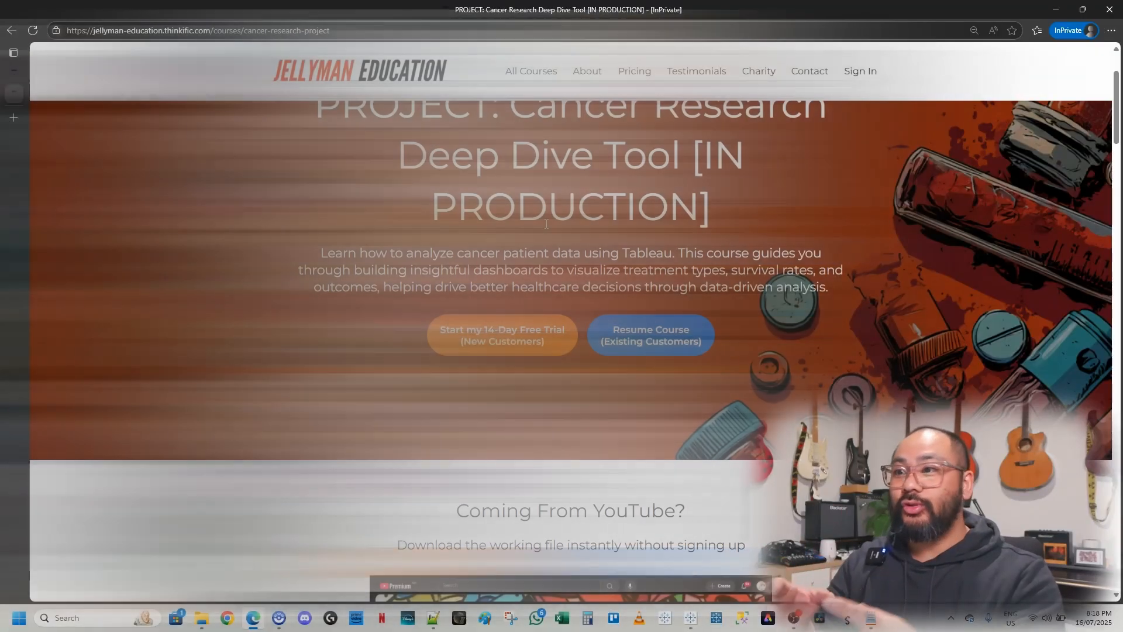
Step: In the browser, look through the Cancer Research project course page and the free courses on the Jellyman Education home page
scroll(657, 300, down, 7)
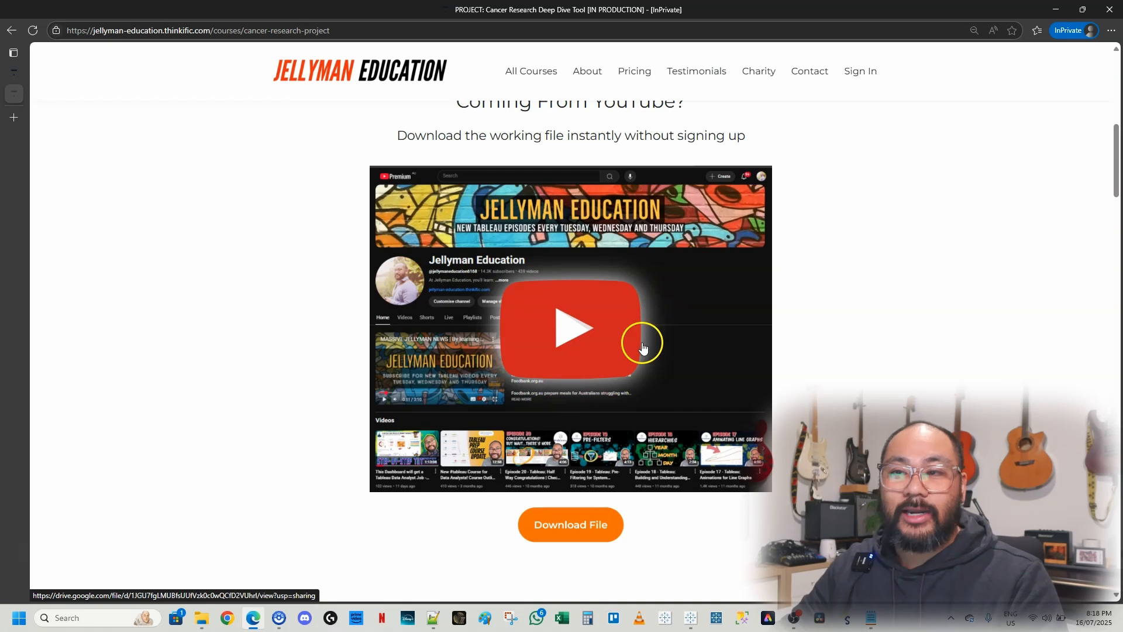
scroll(645, 355, down, 11)
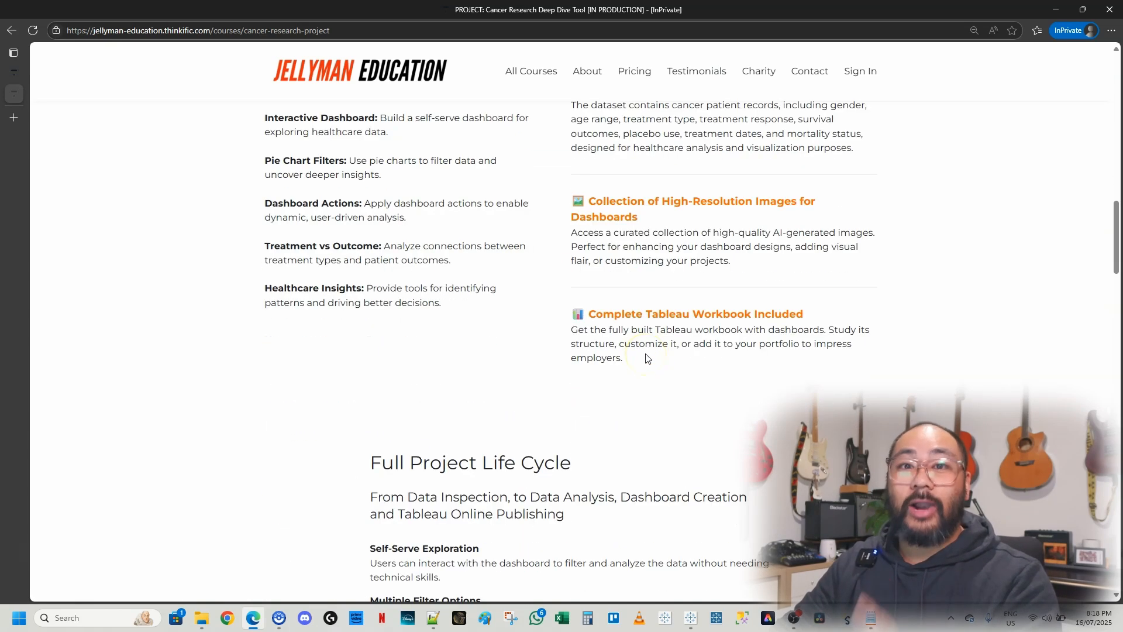
scroll(646, 358, down, 17)
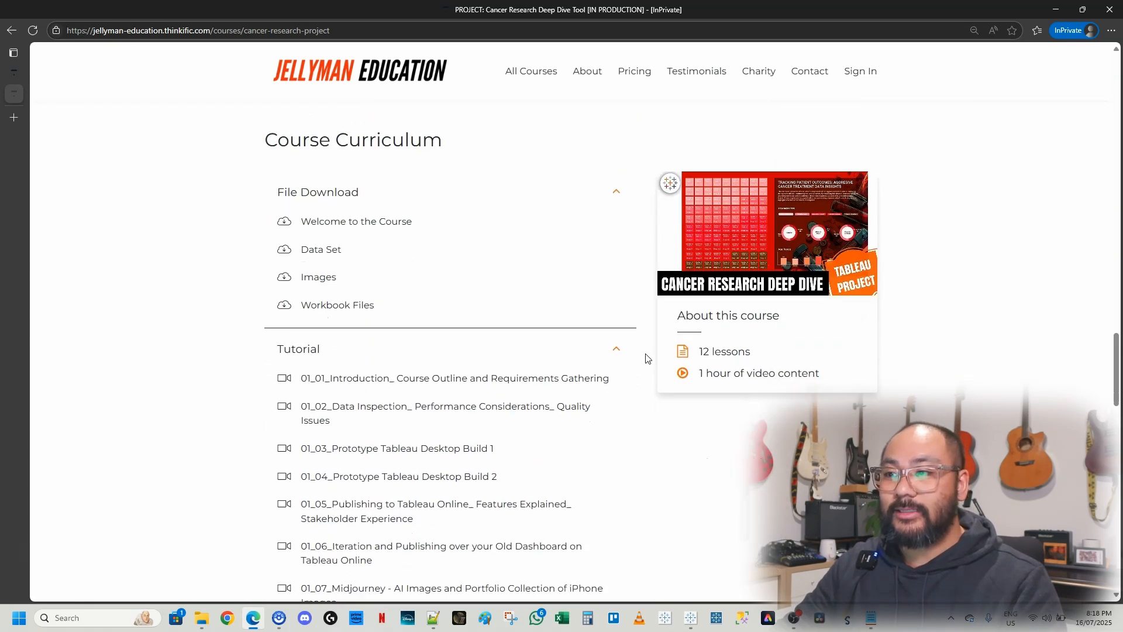
scroll(646, 358, down, 11)
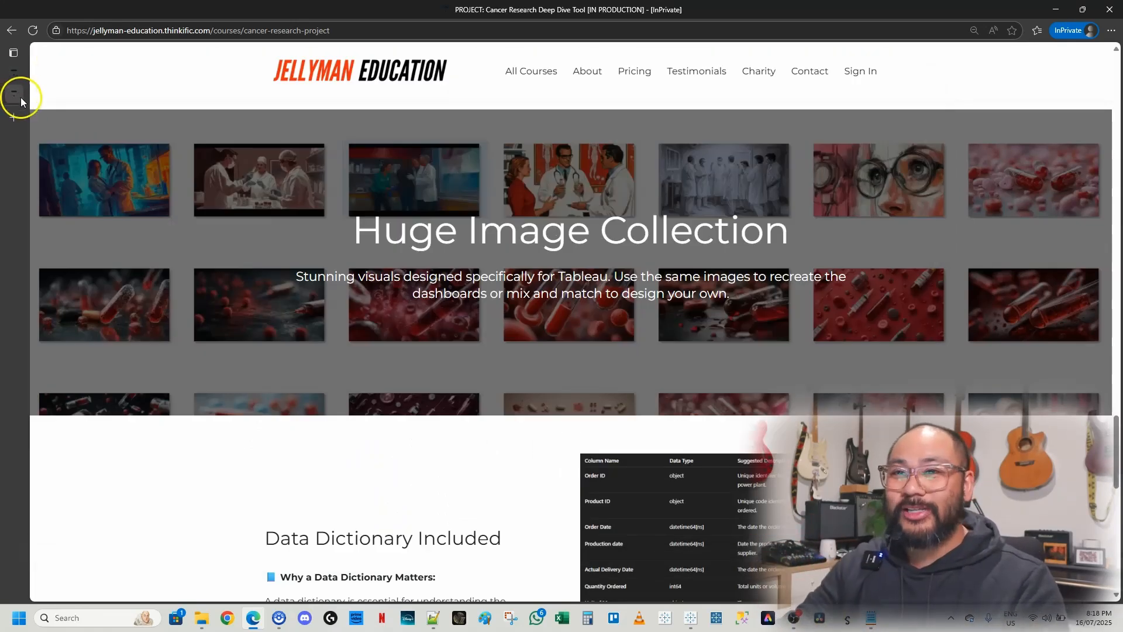
click(16, 75)
scroll(690, 254, down, 7)
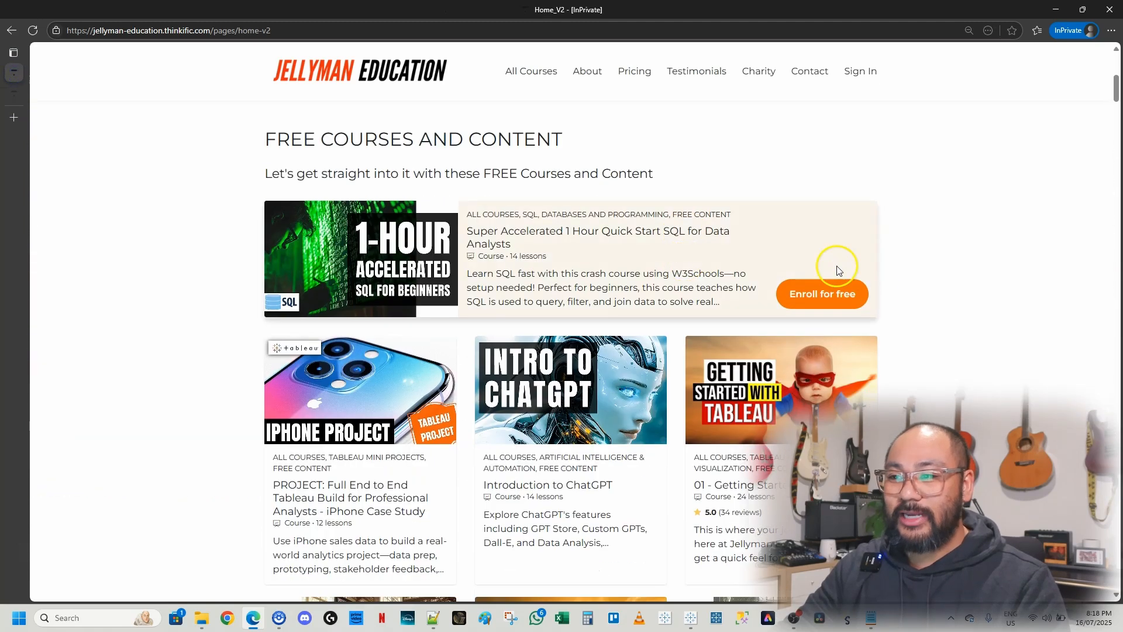
scroll(827, 272, down, 3)
scroll(604, 270, down, 2)
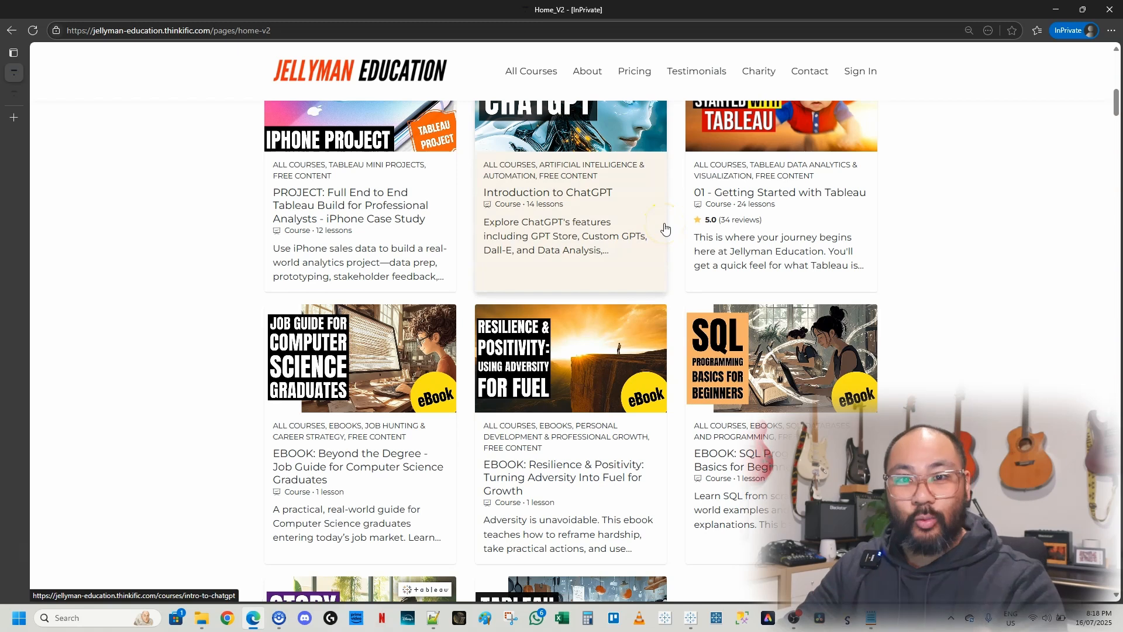
scroll(882, 250, down, 2)
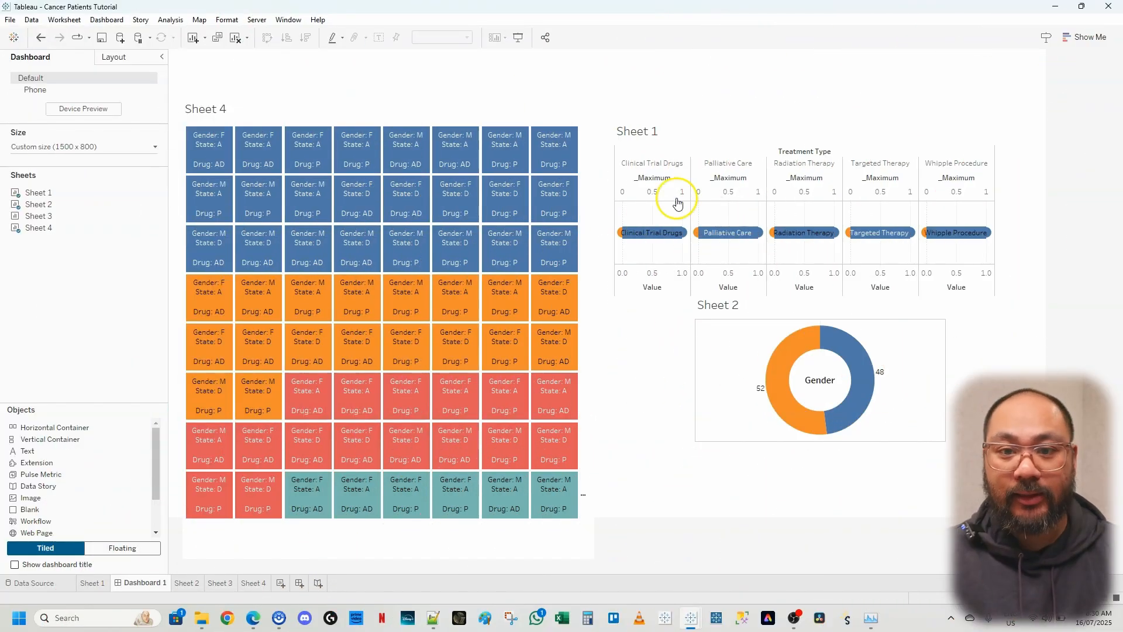
Step: Delete Dashboard 1 and create a new, empty dashboard
right_click(164, 584)
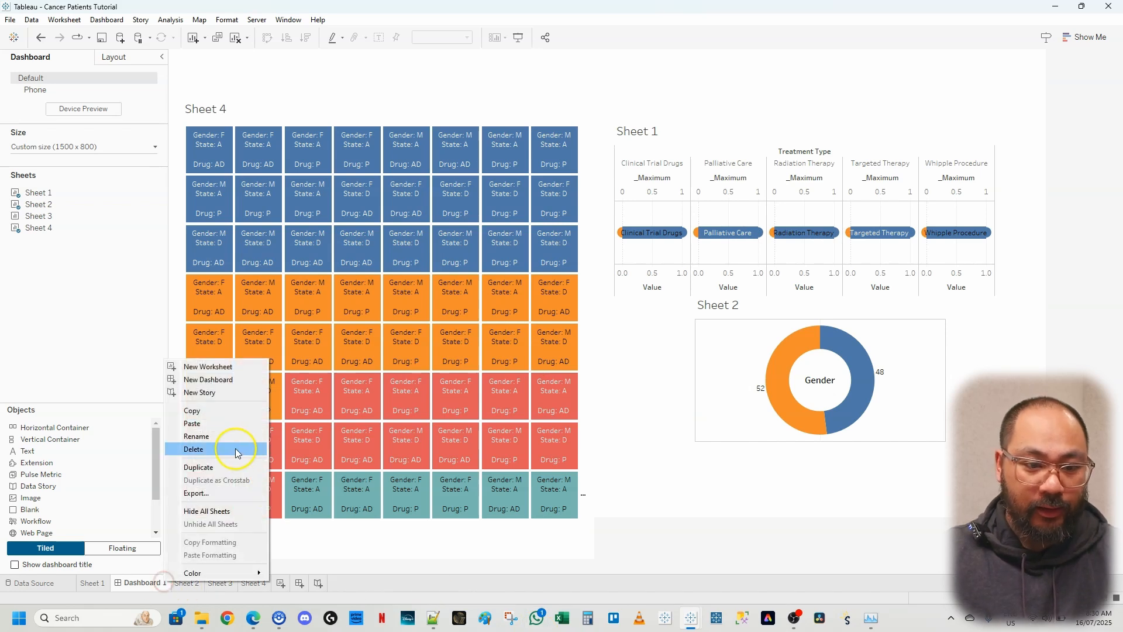
click(232, 452)
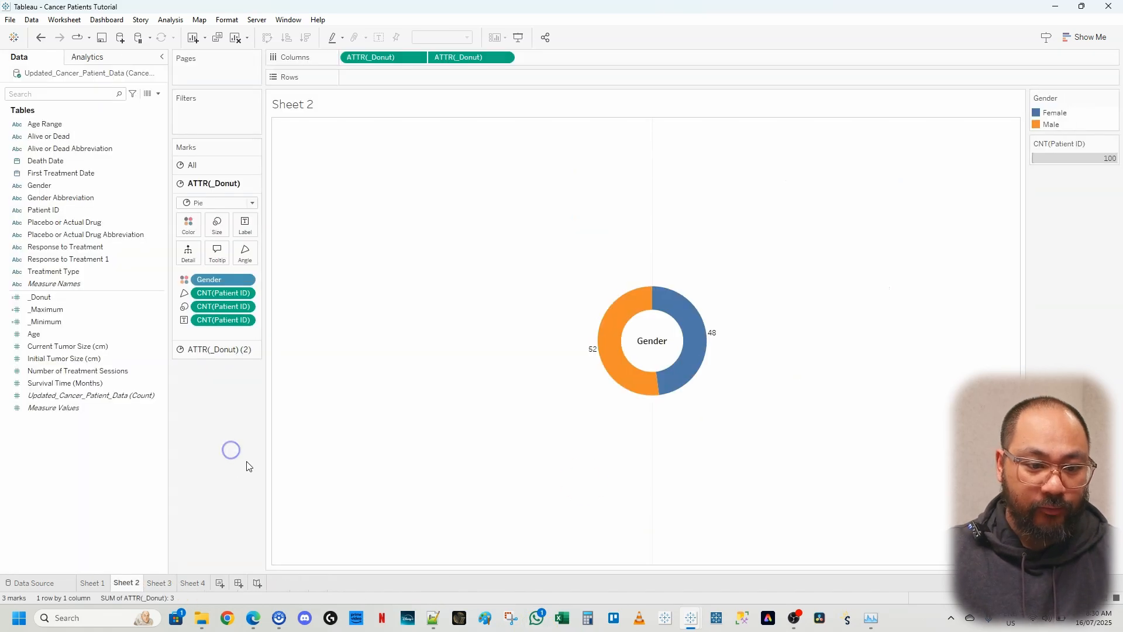
click(237, 583)
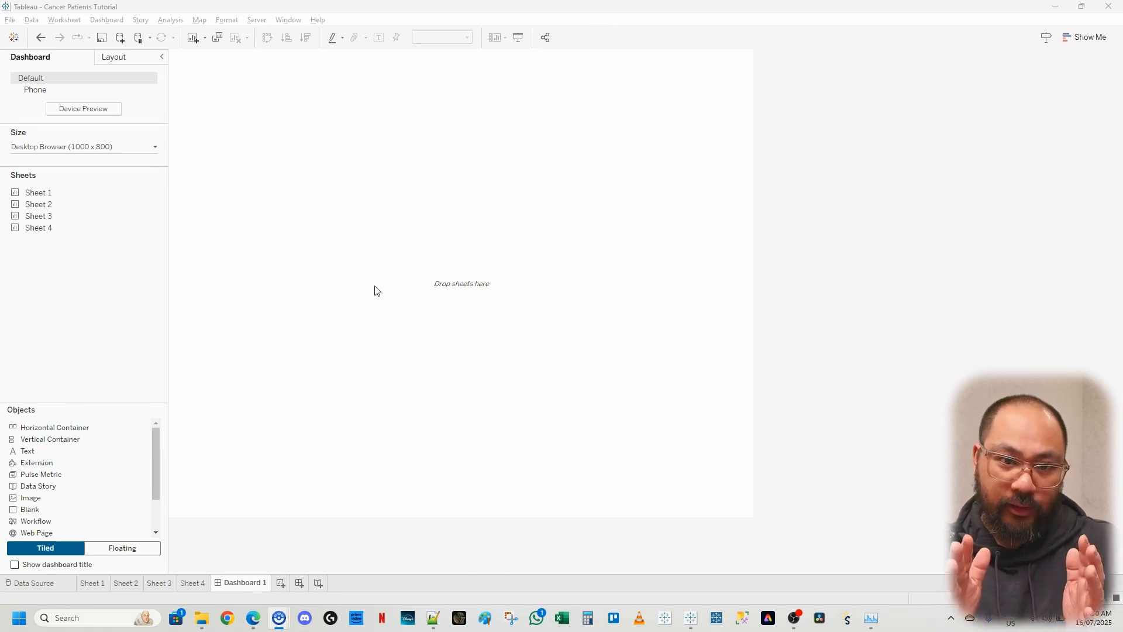
Step: Set the new dashboard to a fixed size of 1600 x 900 px
click(129, 151)
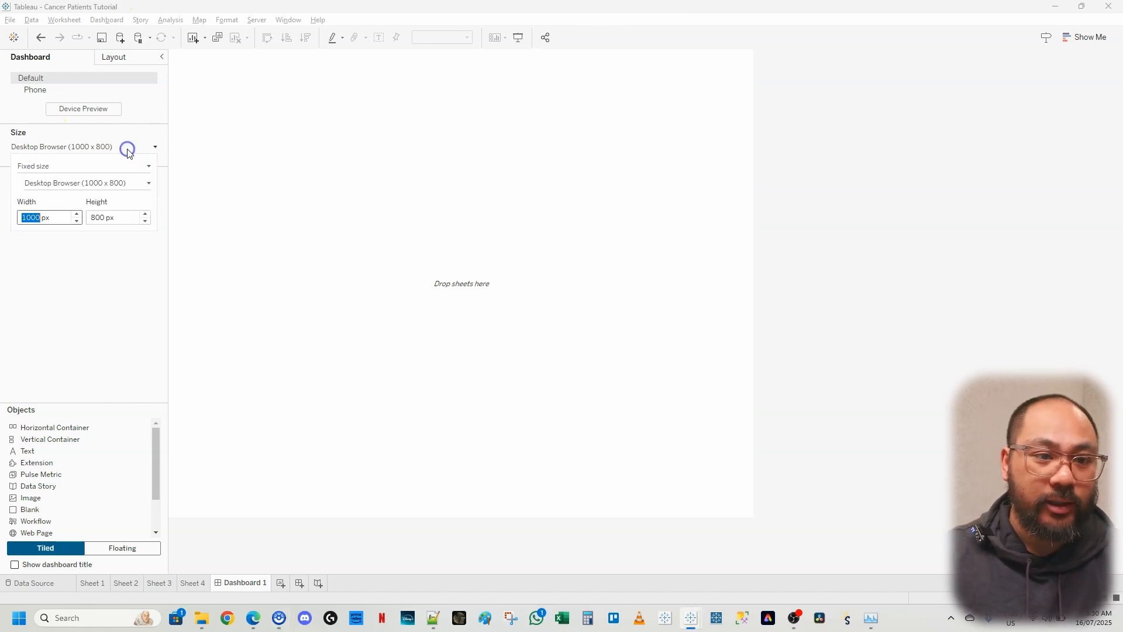
click(77, 214)
click(77, 214)
click(77, 214)
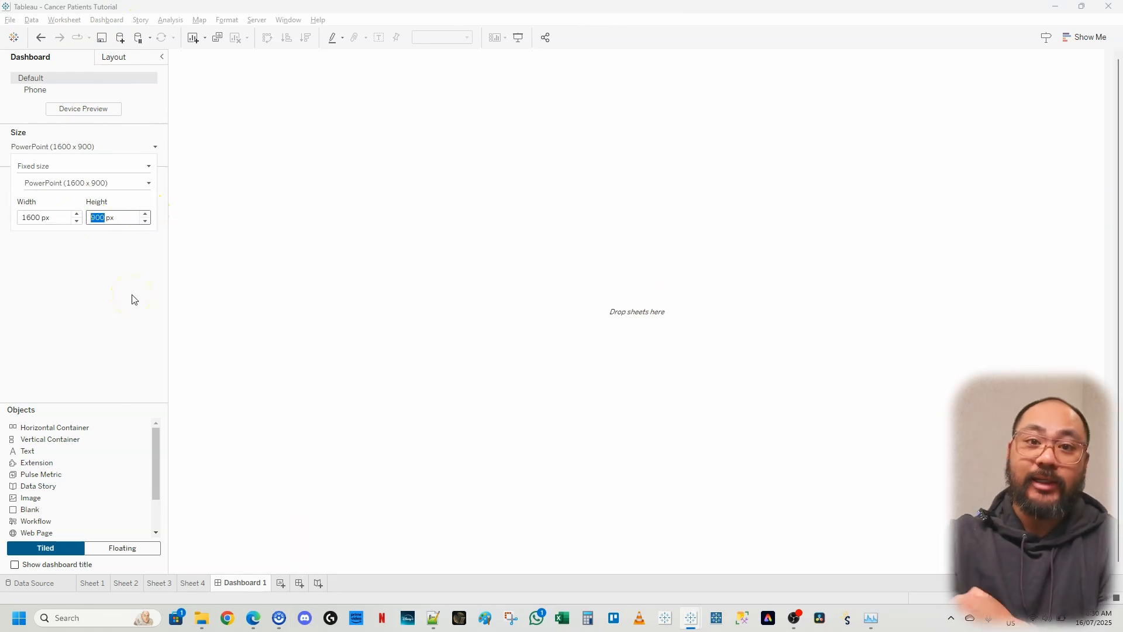
click(80, 316)
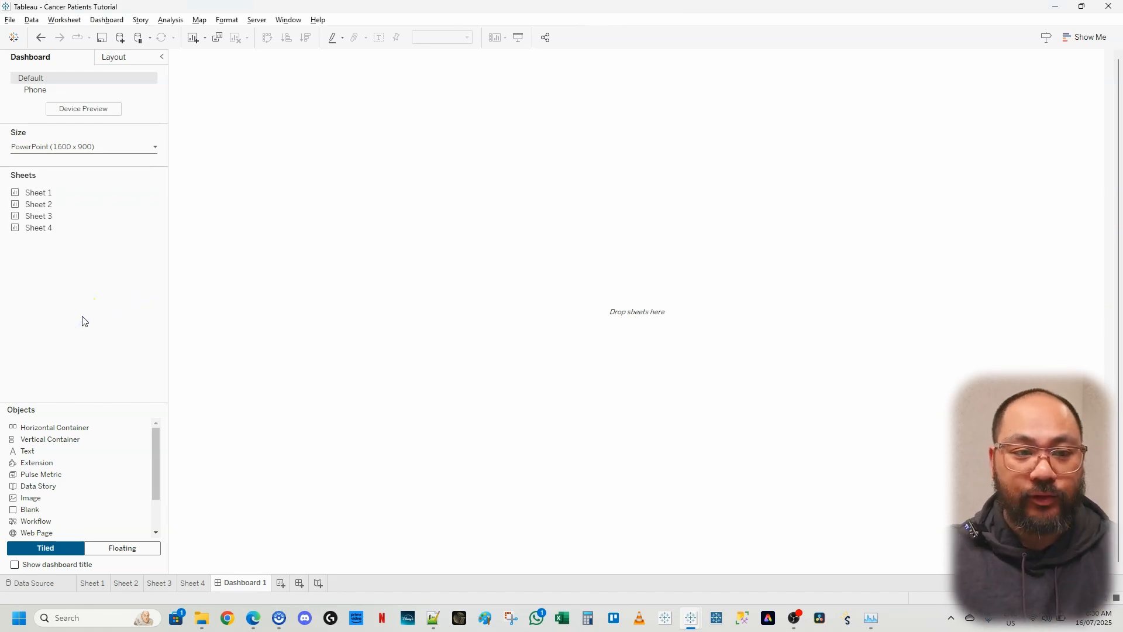
Step: Try placing Sheet 1 and Sheet 3 on the empty dashboard, and undo both placements
mouse_move(48, 227)
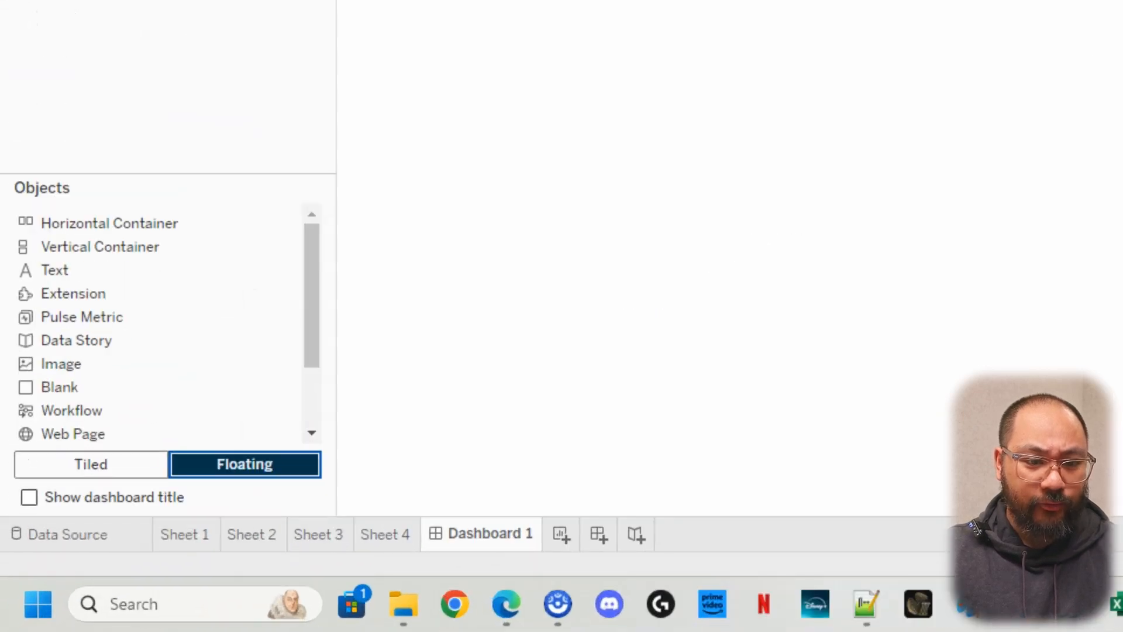
click(151, 463)
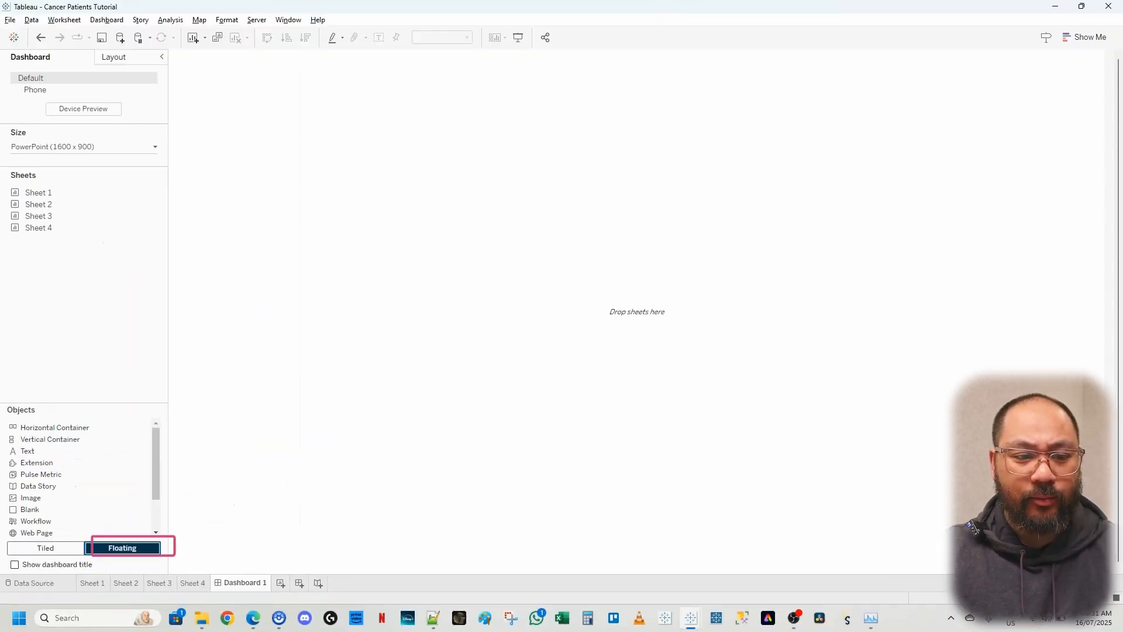
drag(120, 194, 421, 142)
drag(55, 218, 374, 156)
key(ctrl+z)
key(ctrl+z)
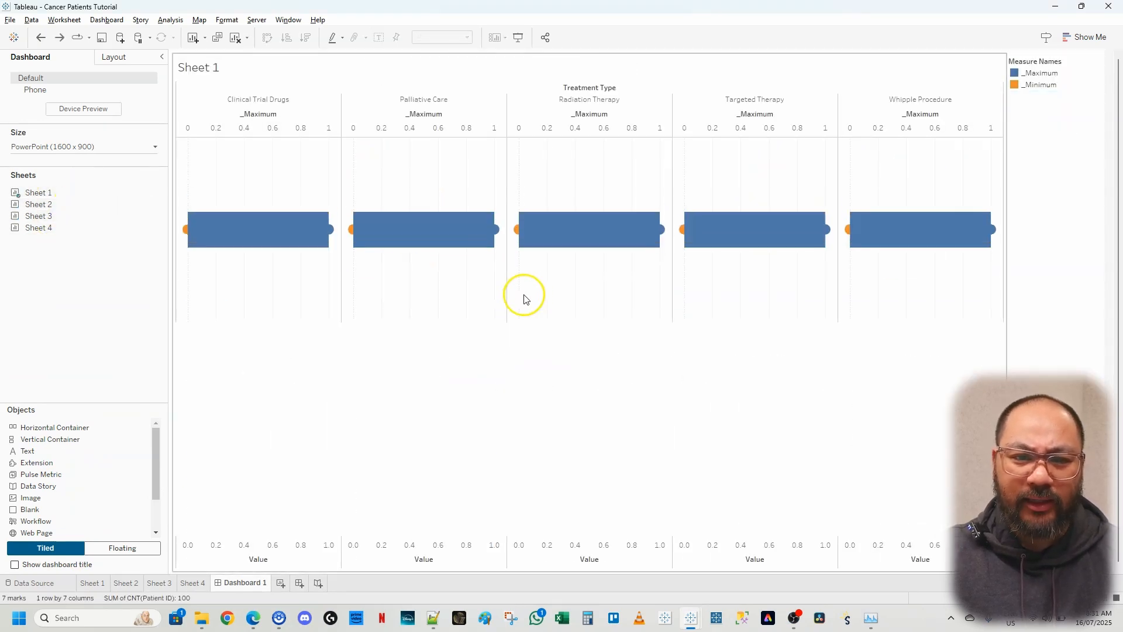
key(ctrl+z)
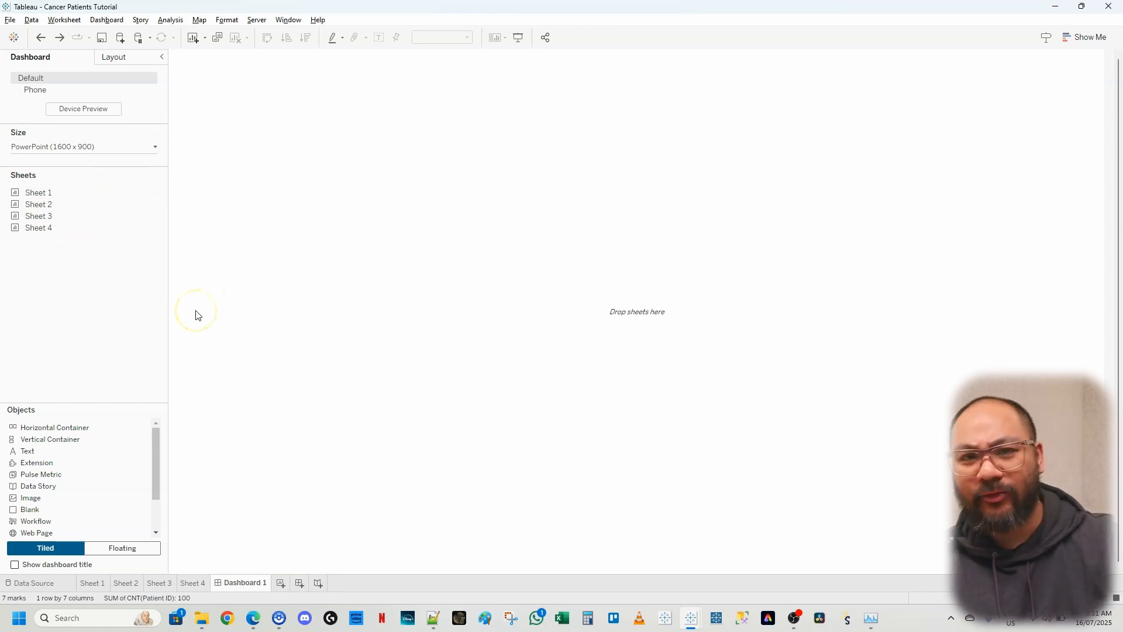
Step: Place Sheet 1 as a floating object in the right half of the dashboard, and remove its Measure Names legend
mouse_move(44, 196)
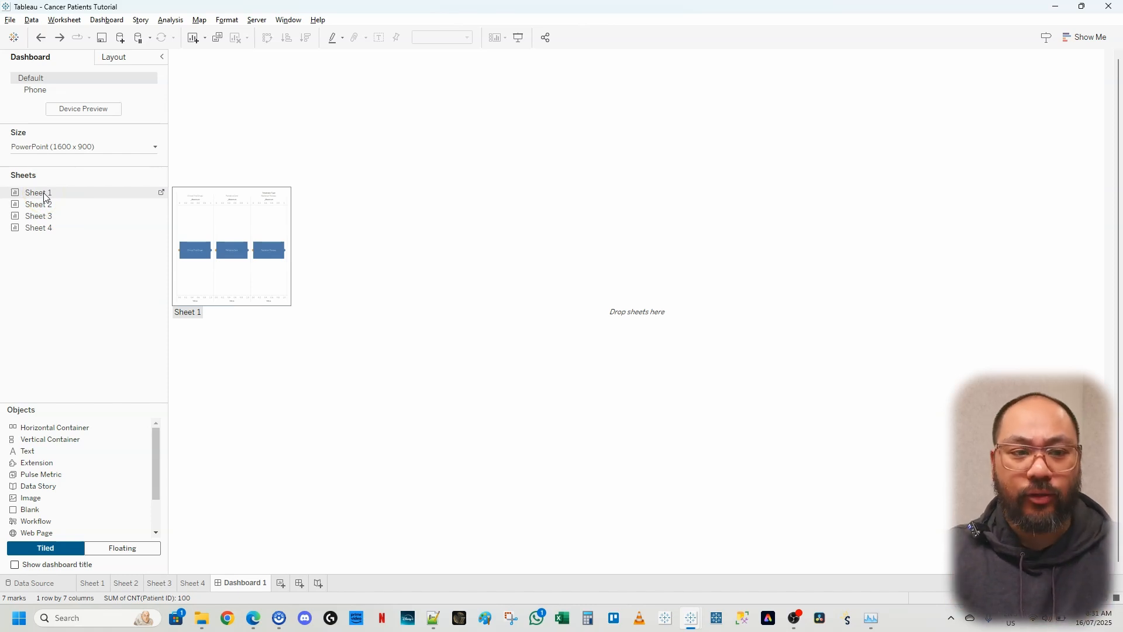
click(122, 548)
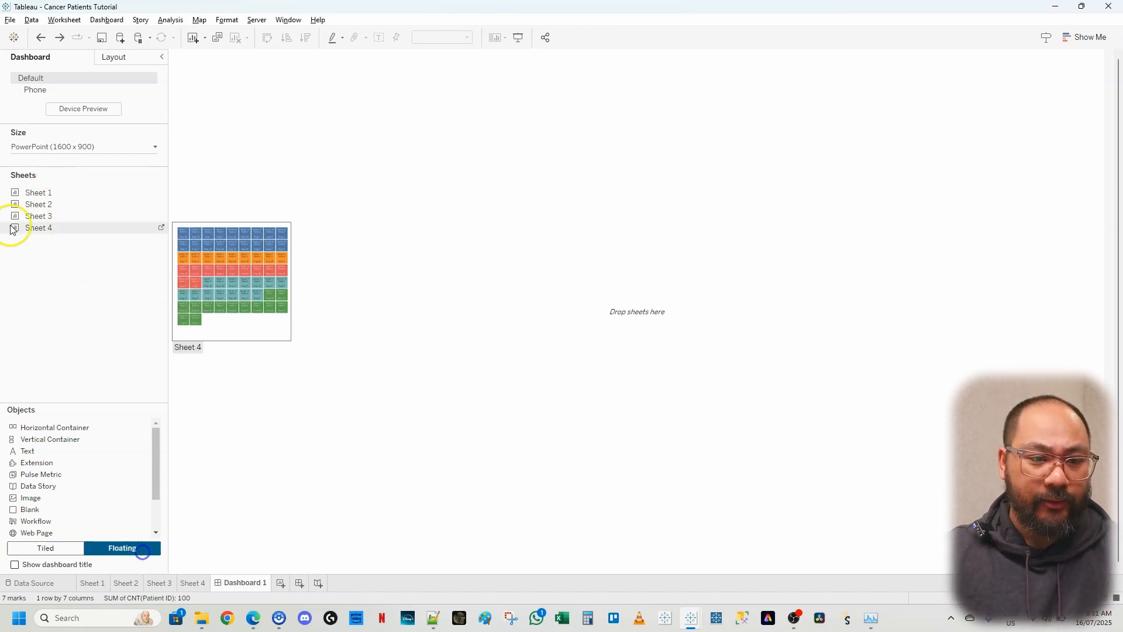
drag(44, 192, 624, 183)
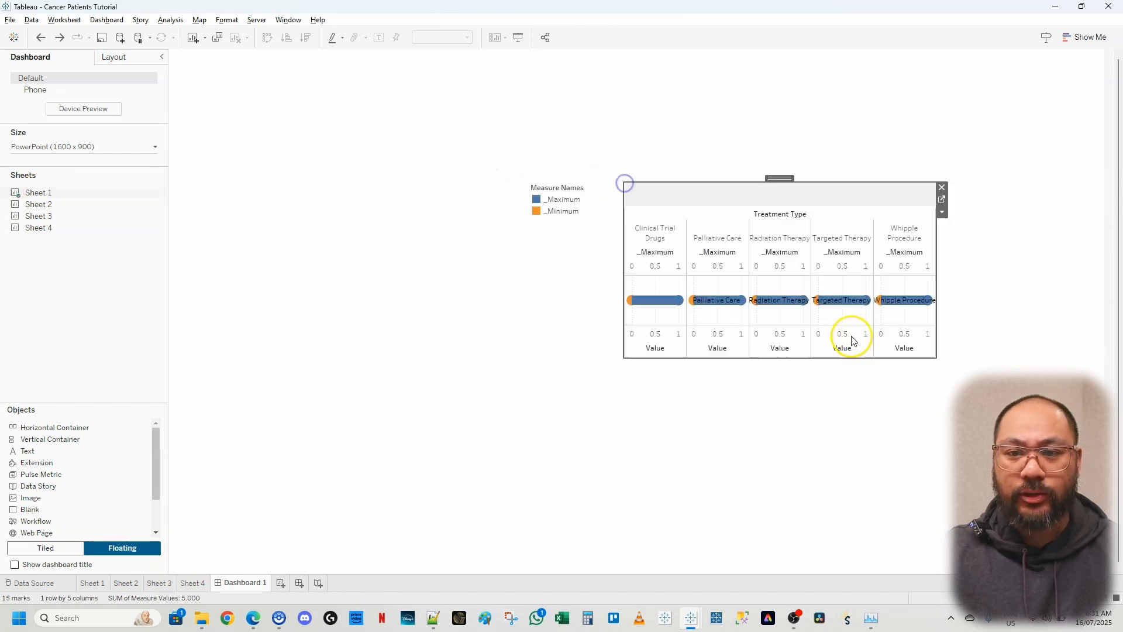
click(590, 188)
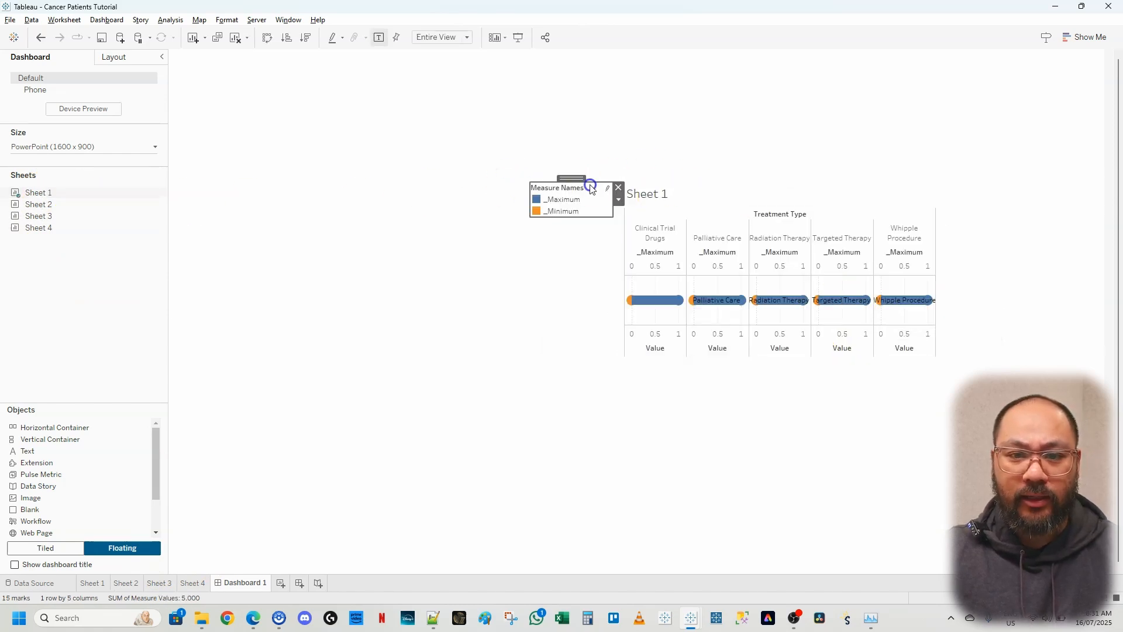
click(619, 188)
Step: Widen floating Sheet 1 towards the dashboard's right edge and reduce its height, leaving enough room for the treatment buttons
click(822, 191)
drag(942, 361, 1068, 290)
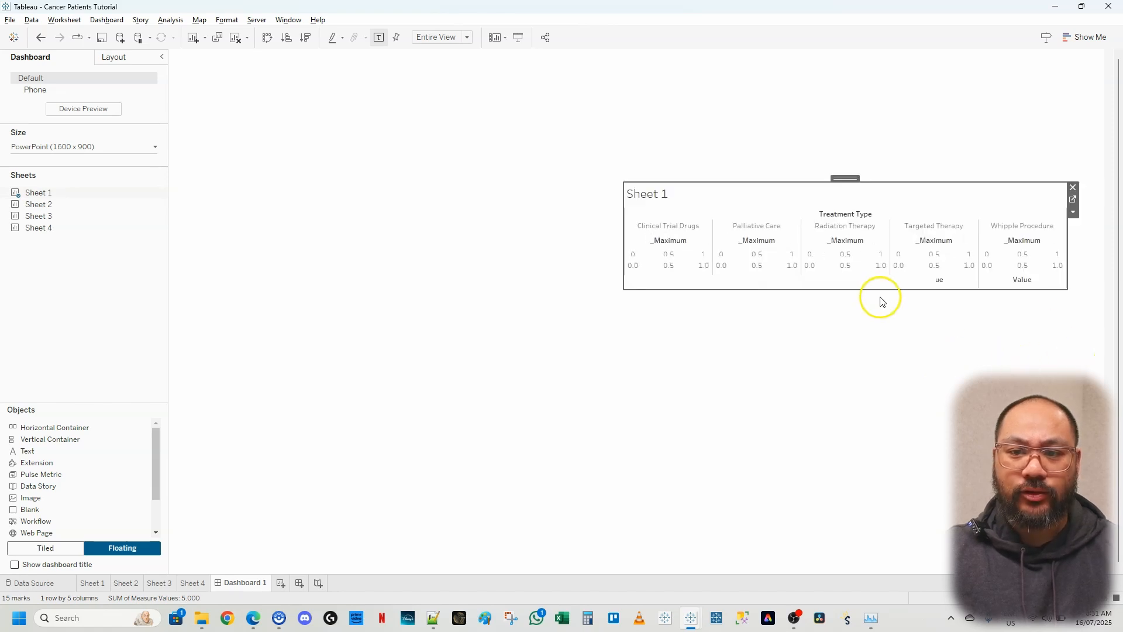
drag(880, 291, 858, 331)
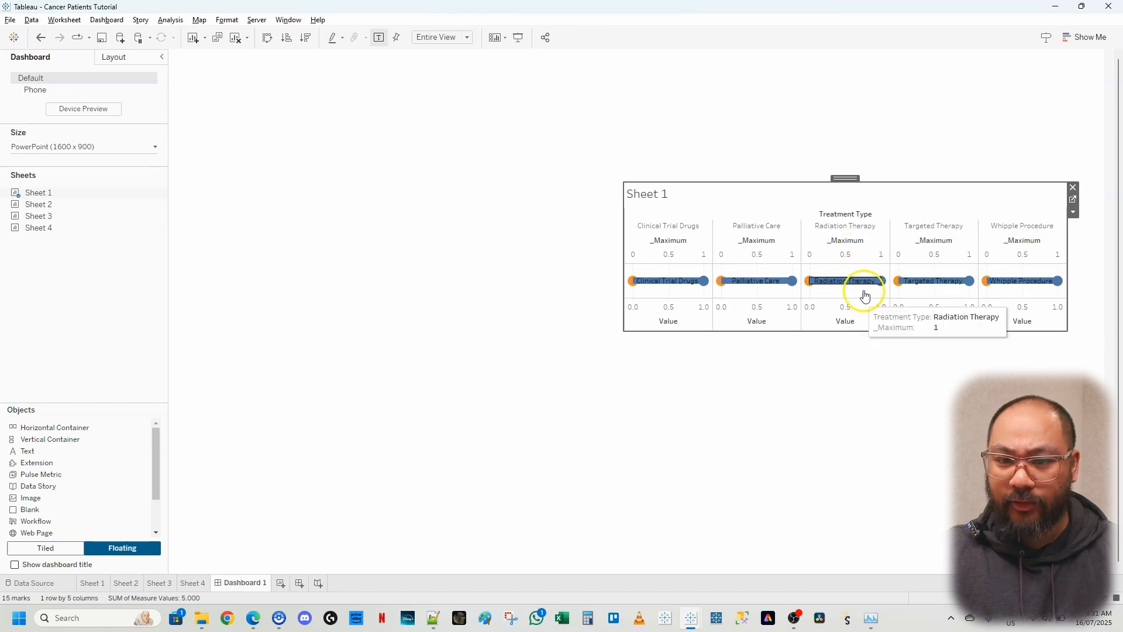
Step: Hide Sheet 1's Value and _Maximum axes, the Treatment Type field label and the treatment name headers
right_click(846, 316)
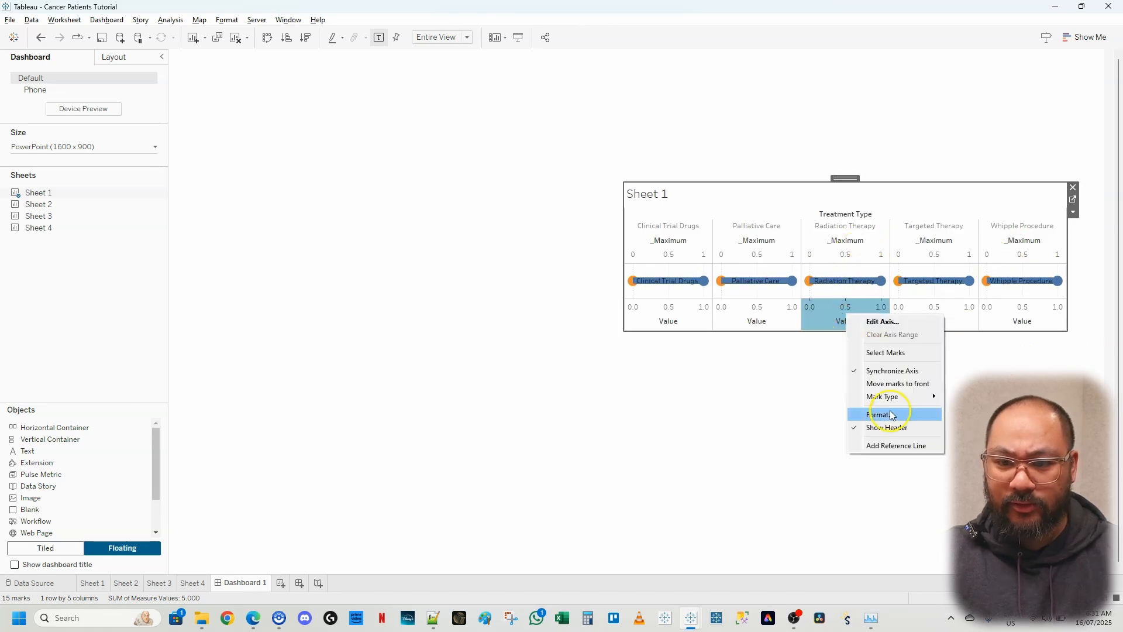
click(888, 429)
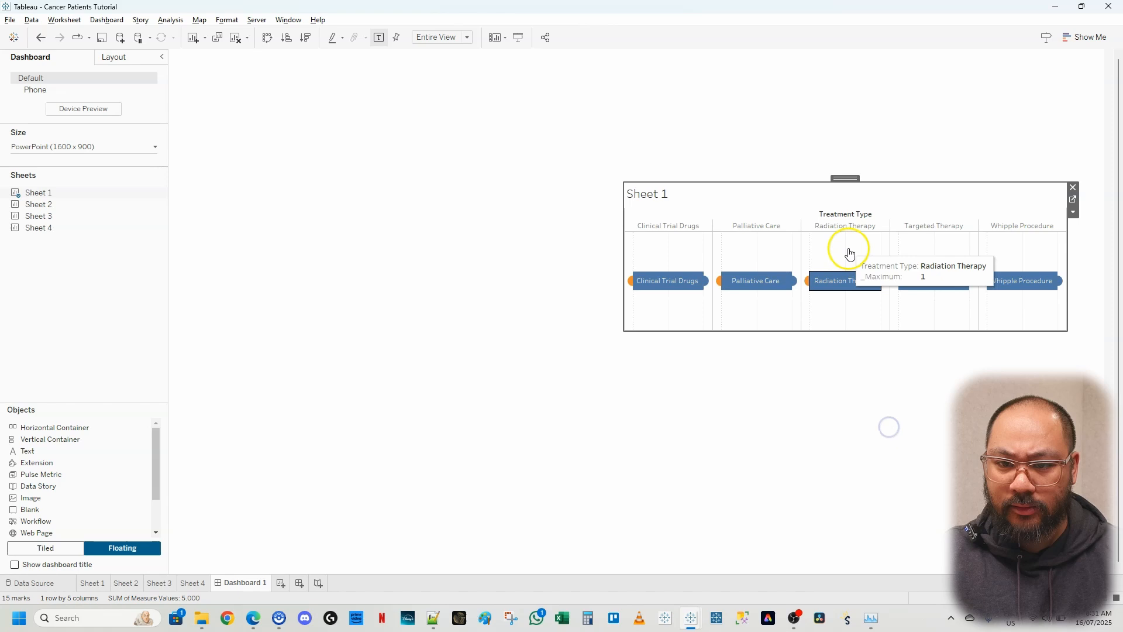
right_click(854, 219)
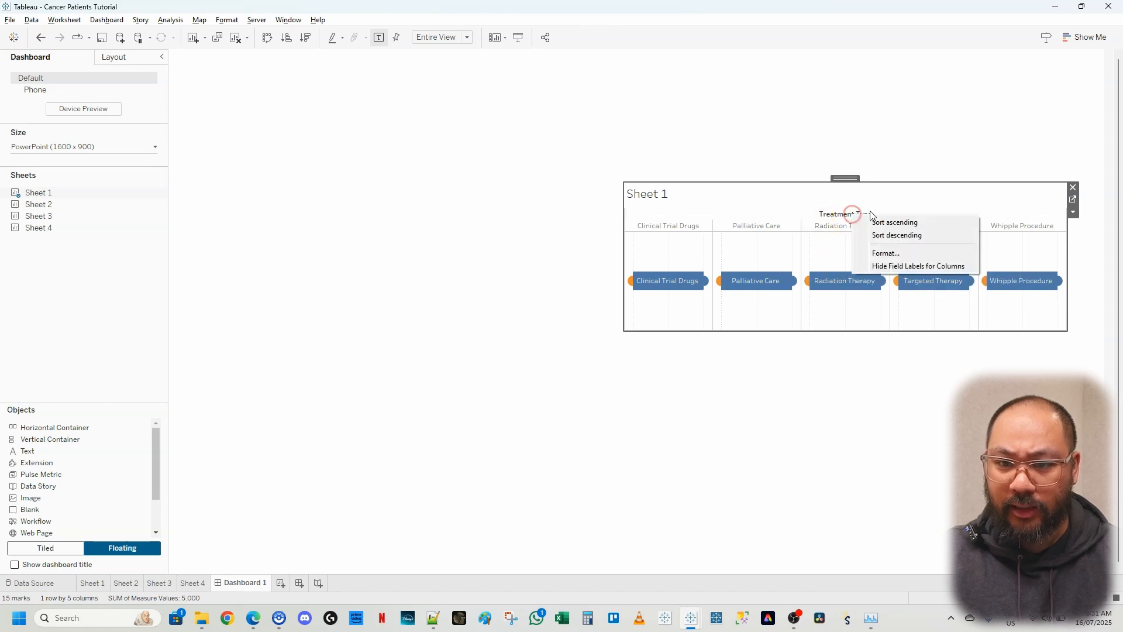
click(890, 264)
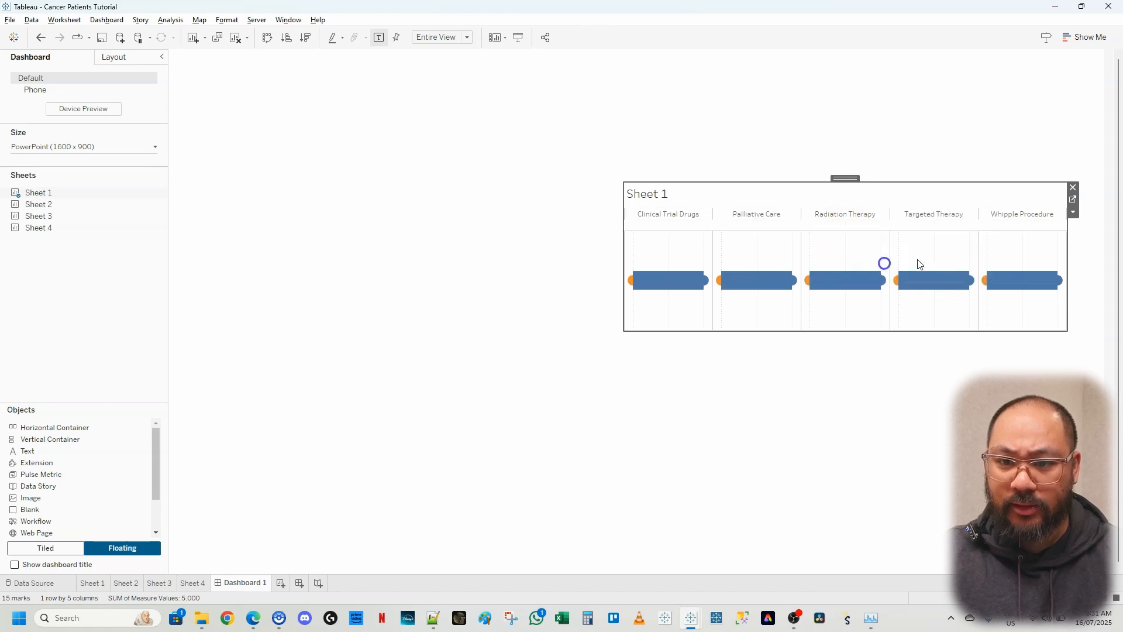
right_click(845, 213)
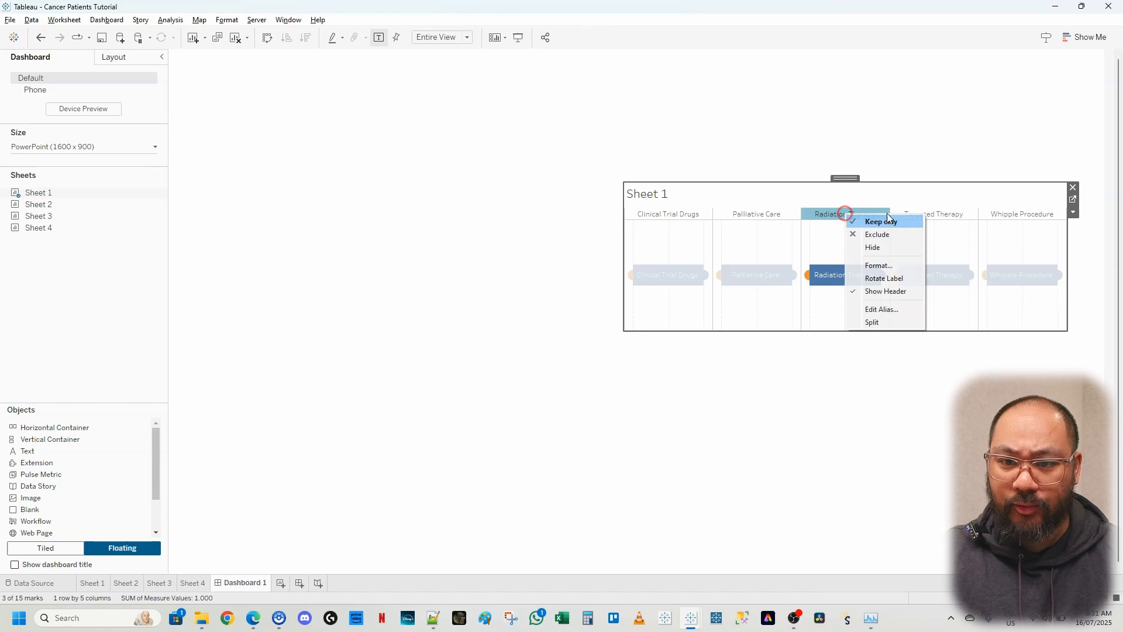
click(892, 291)
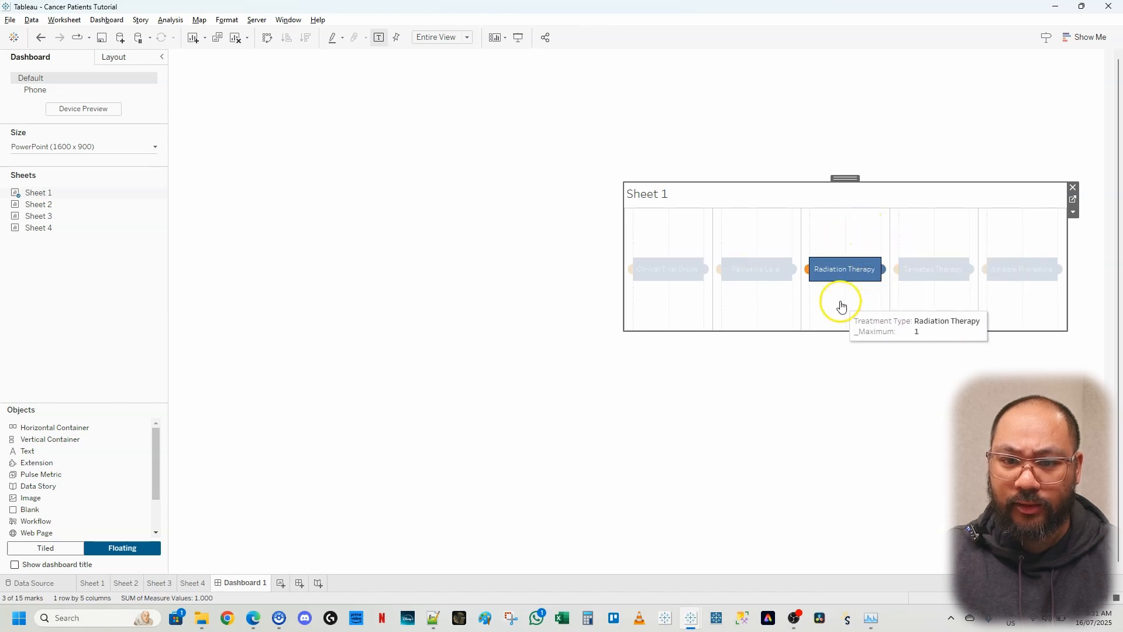
Step: Shorten Sheet 1 to a flat strip around its buttons and move it slightly down and to the right
drag(855, 331, 858, 273)
drag(850, 179, 859, 220)
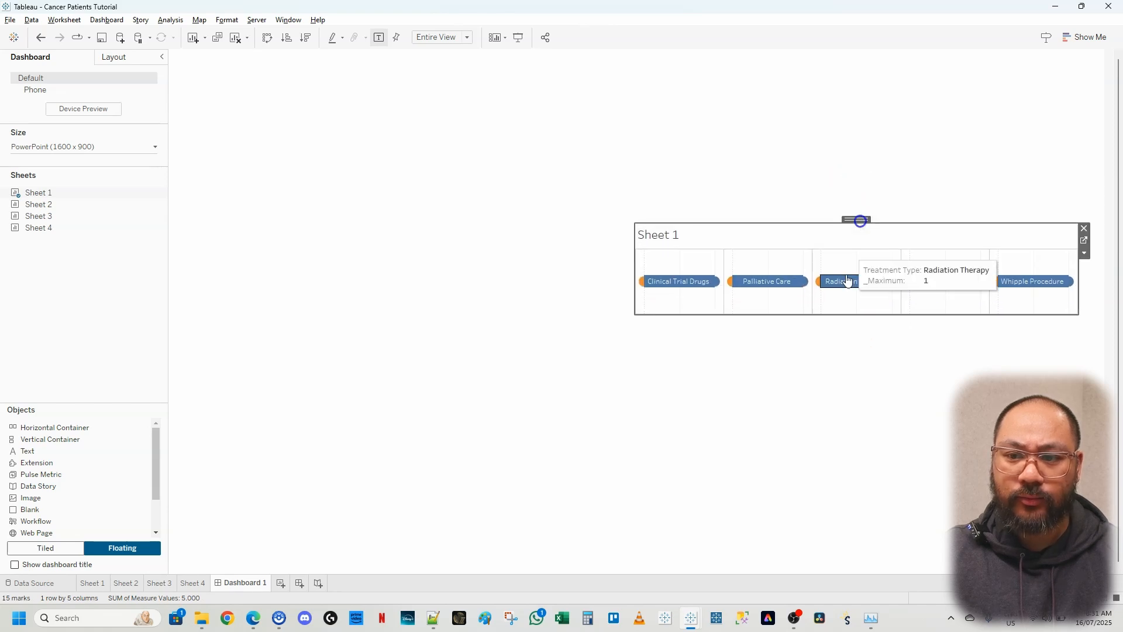
click(675, 183)
Step: Place Sheet 2 as a small floating donut below the left end of Sheet 1, without its Gender and Count of Patient ID legends
mouse_move(52, 204)
drag(51, 204, 640, 261)
drag(952, 253, 803, 319)
drag(654, 275, 656, 278)
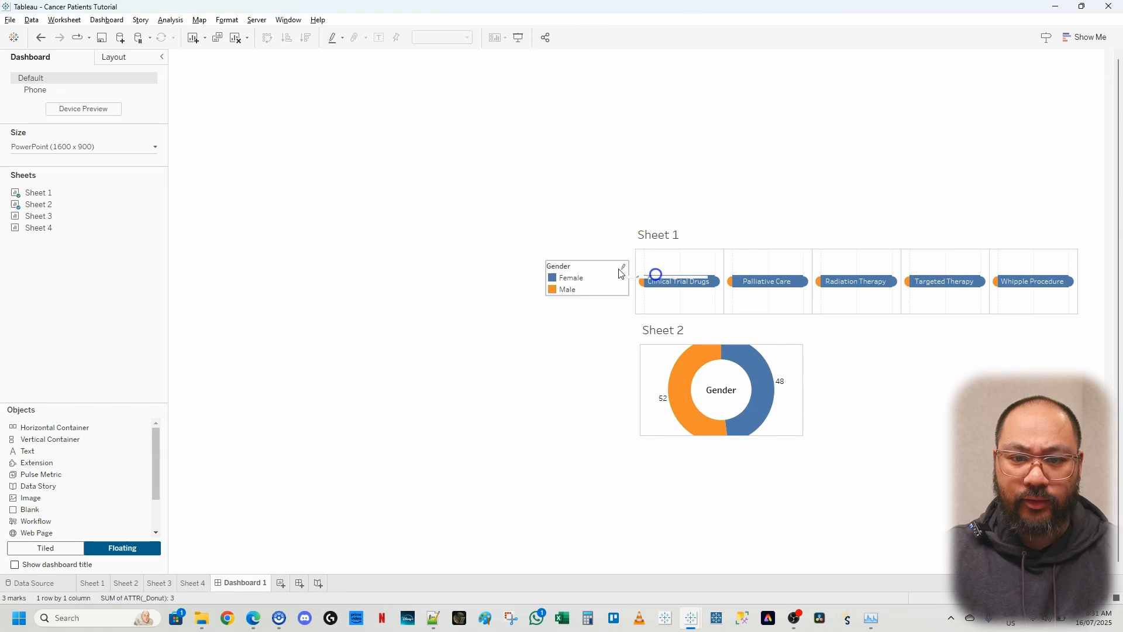
click(632, 265)
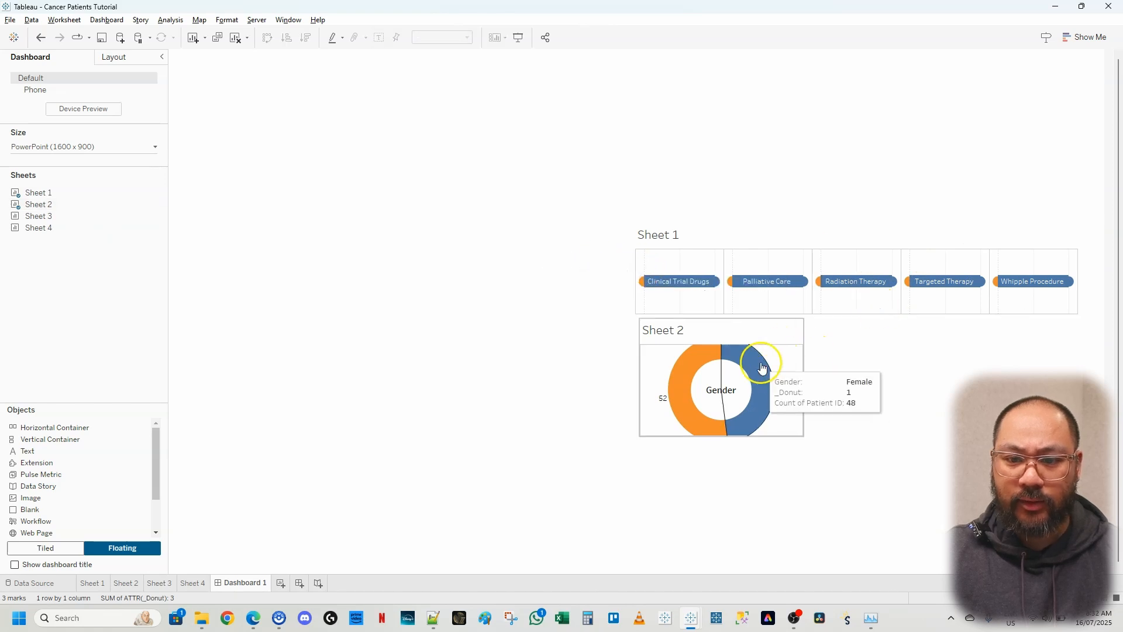
mouse_move(767, 370)
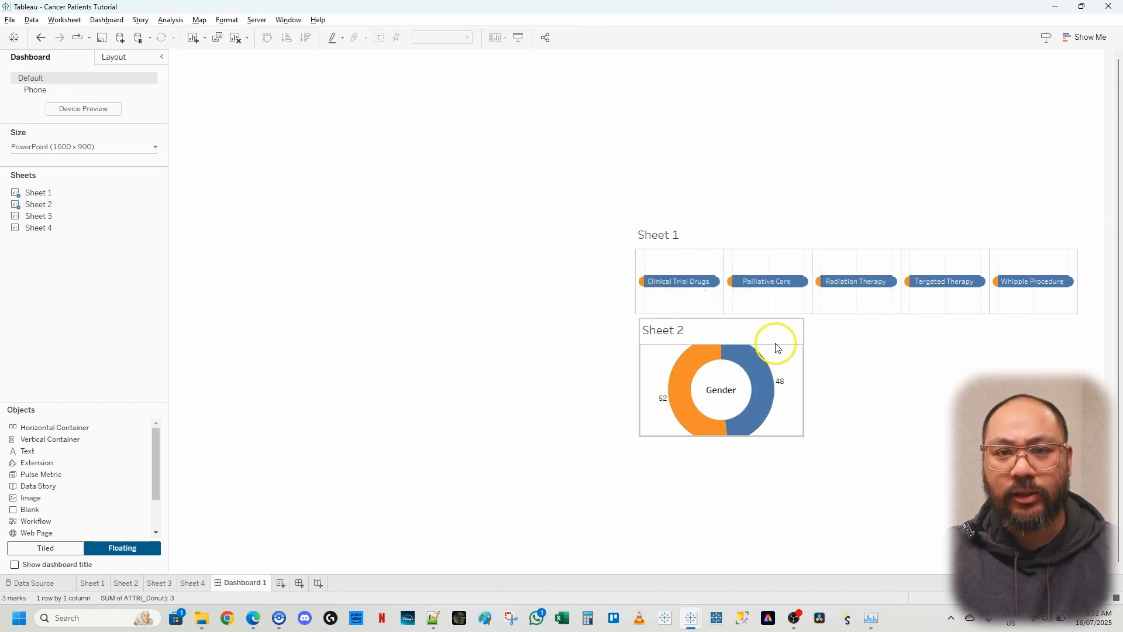
Step: Move floating Sheet 1 higher on the dashboard and align the Sheet 2 donut directly beneath its left end
click(829, 233)
drag(854, 223, 853, 194)
click(754, 331)
drag(753, 319, 723, 297)
drag(827, 309, 1075, 434)
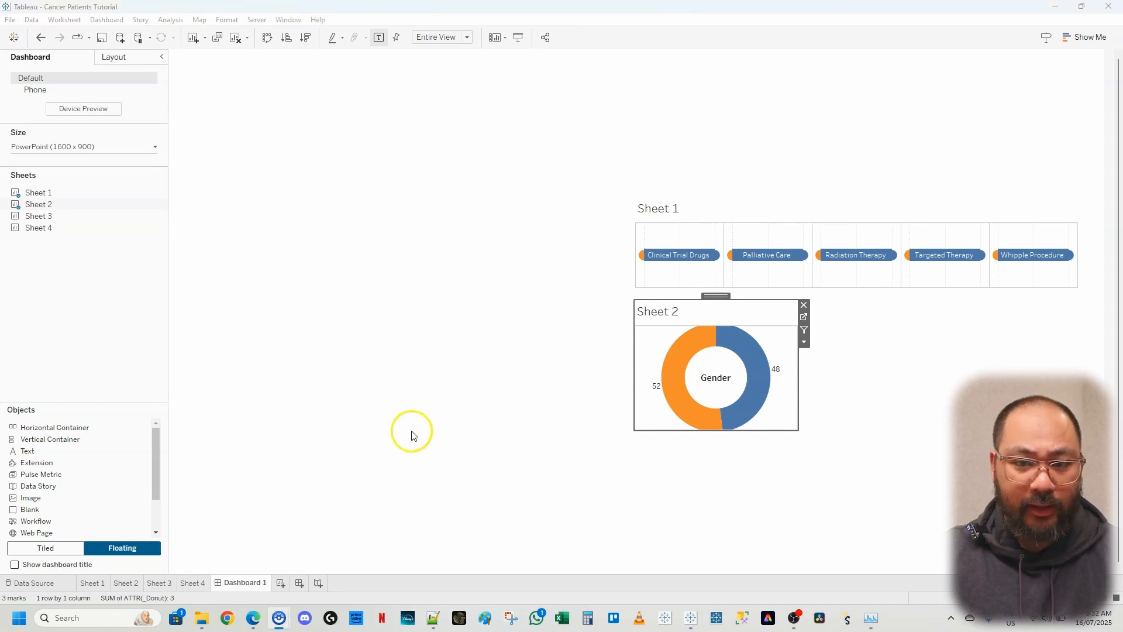
Step: Place Sheet 3 as a floating bar chart below the Gender donut without its Count of Patient ID legend, made shorter and wider
drag(37, 228, 640, 388)
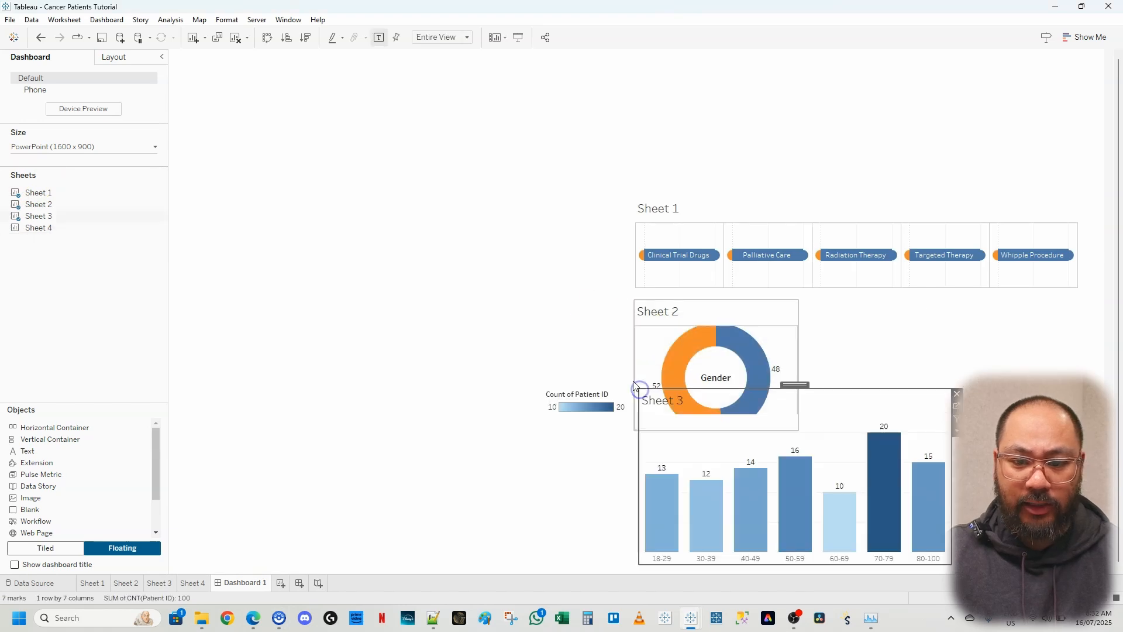
click(567, 394)
click(635, 393)
click(925, 400)
drag(956, 389, 966, 441)
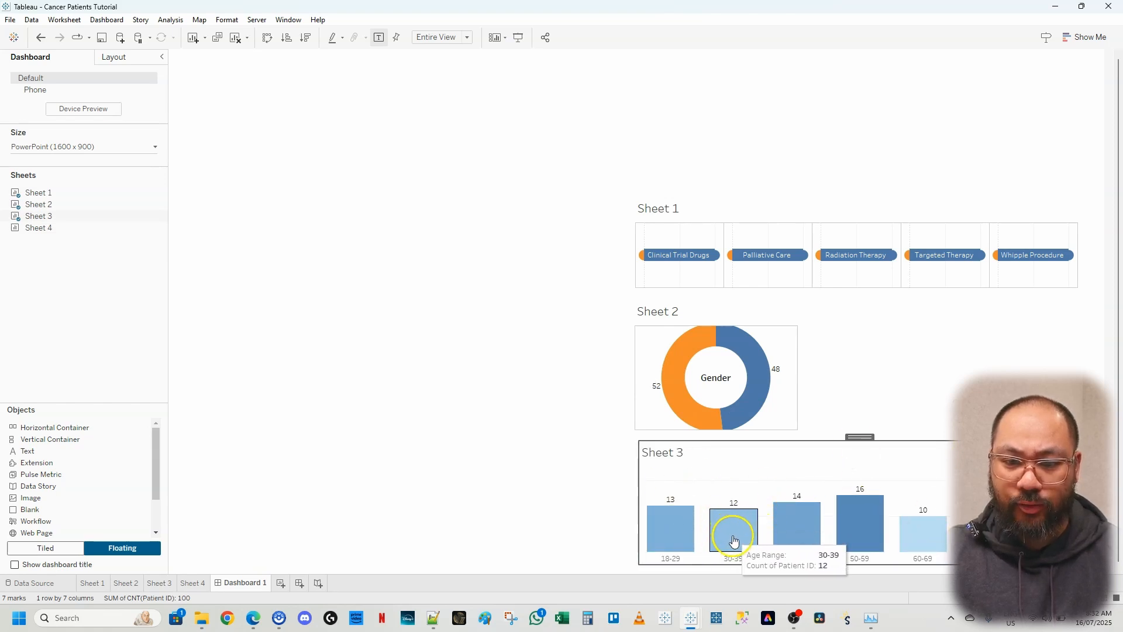
Step: Place Sheet 4 as a floating grid in the dashboard's upper-left corner, without its Response to Treatment legend
drag(50, 227, 184, 68)
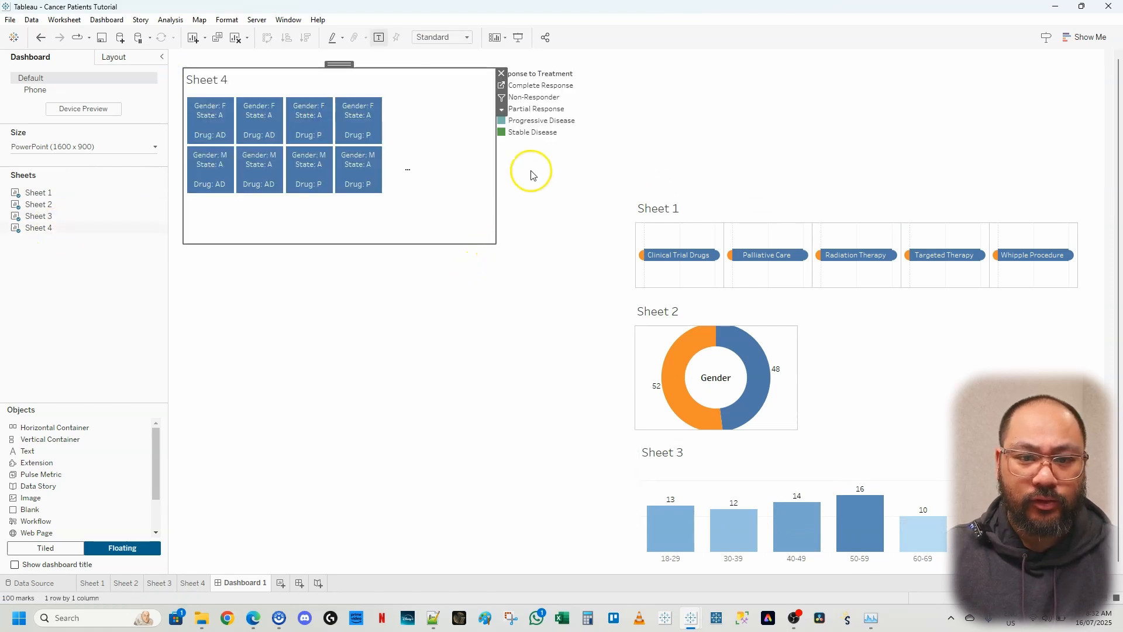
click(576, 97)
click(582, 74)
click(431, 95)
Step: Enlarge Sheet 4 to fill the dashboard's left part down to the bottom and set its fit to Entire View
drag(495, 245, 616, 563)
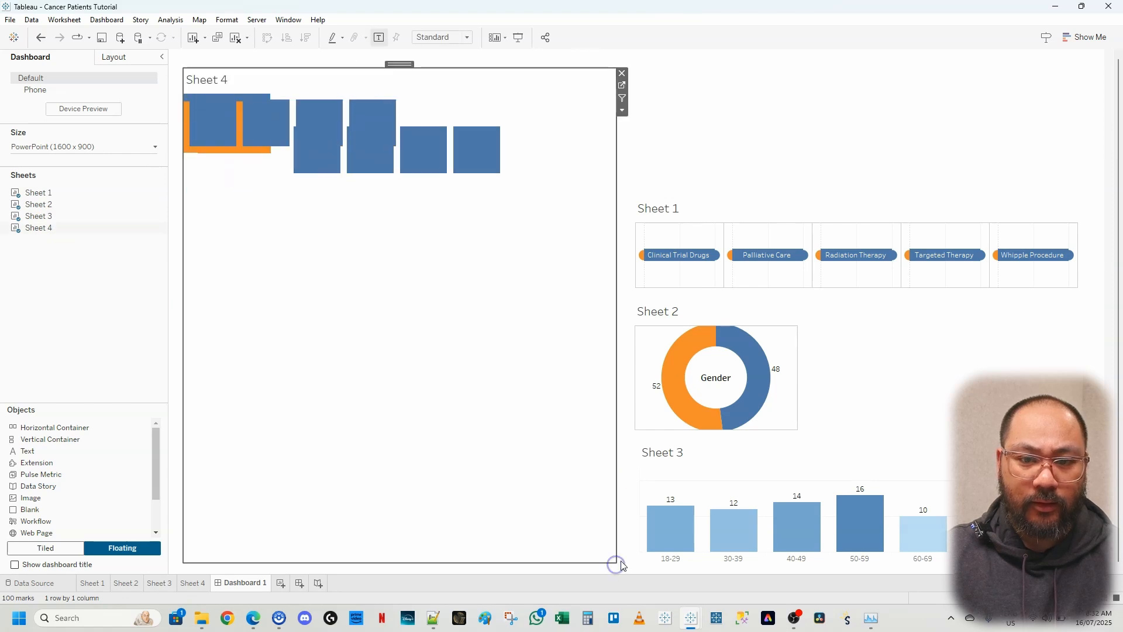
click(440, 38)
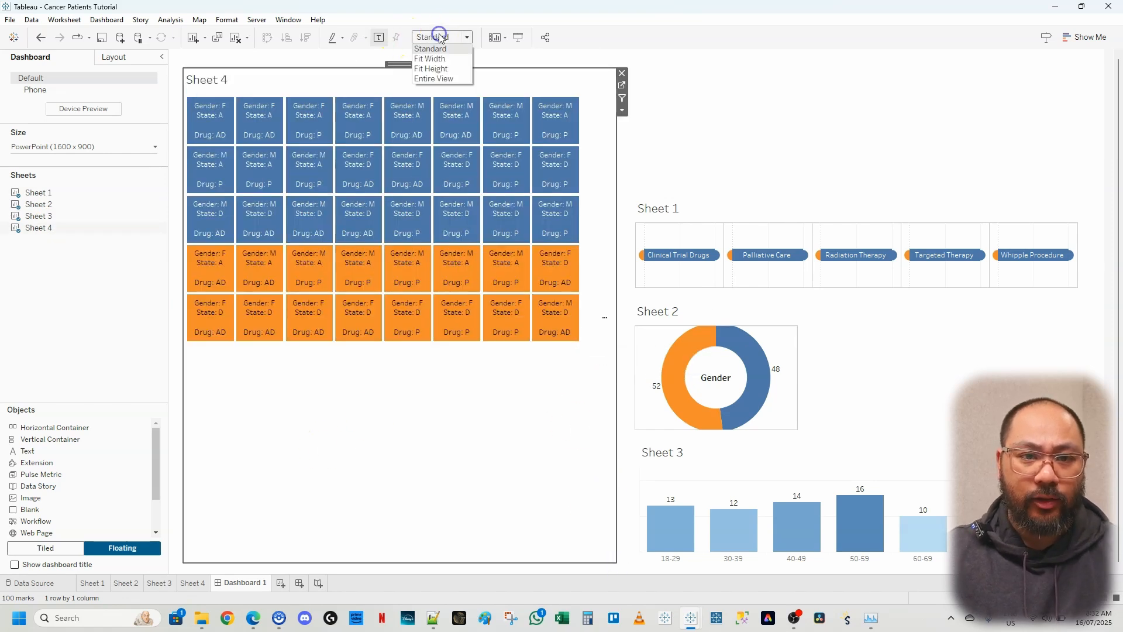
click(434, 77)
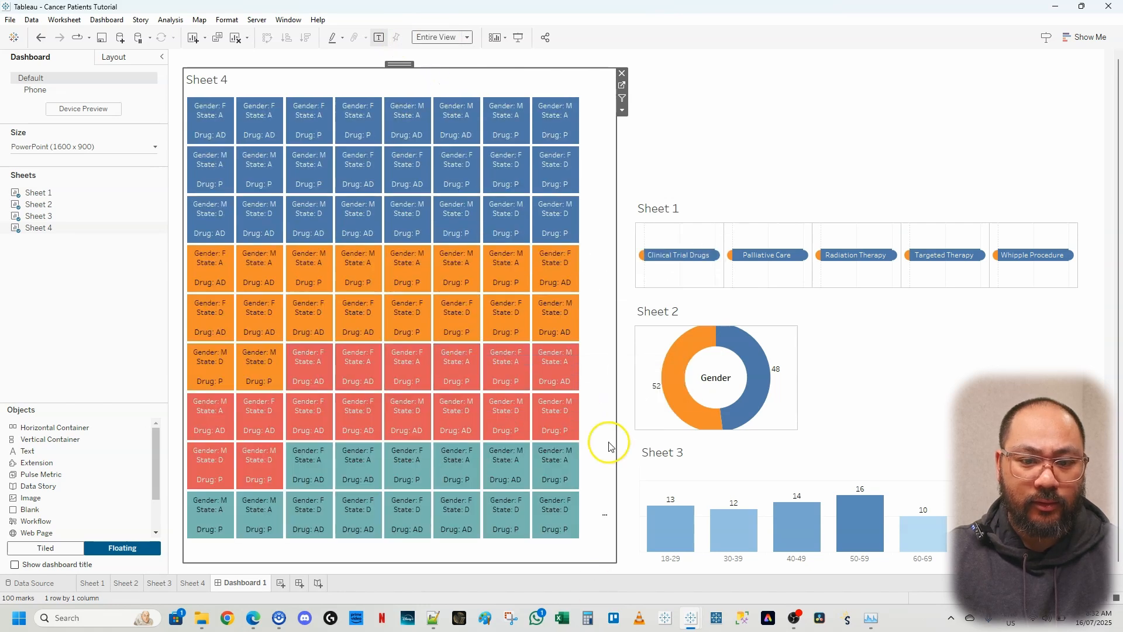
click(770, 125)
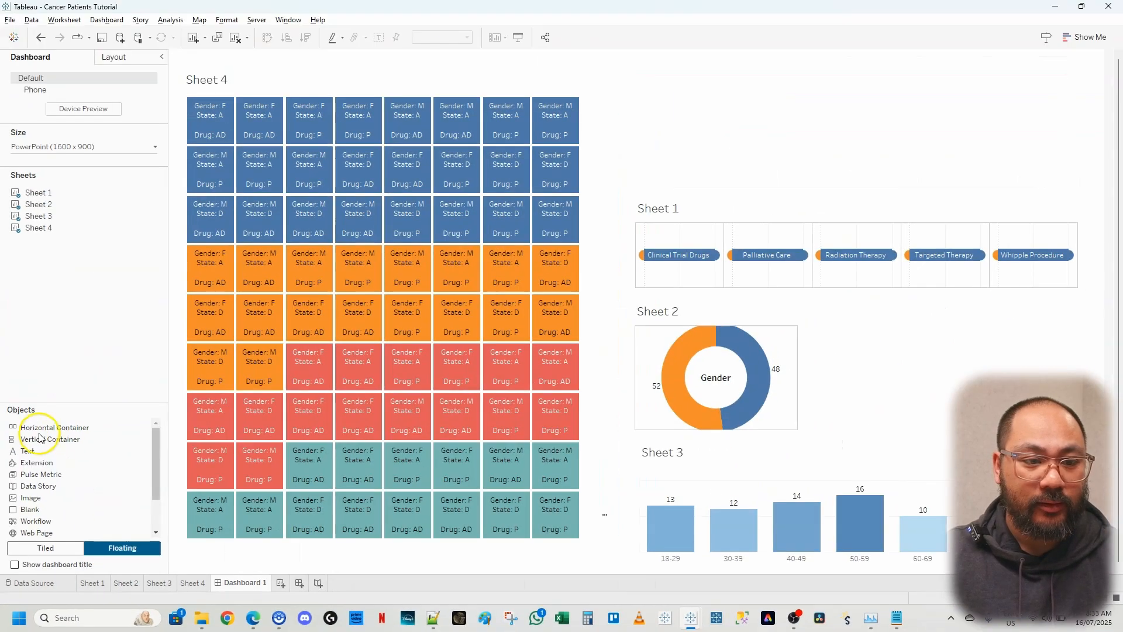
Step: Add a floating text object above Sheet 1 and fill it with the dashboard title and description copied from Notepad
drag(66, 313, 703, 84)
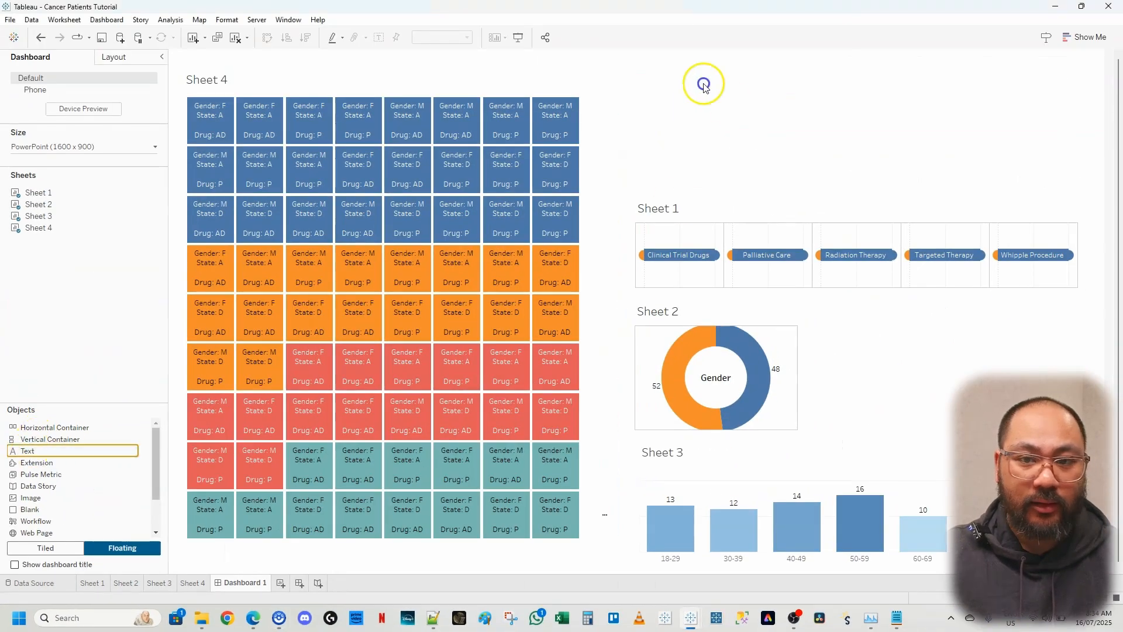
drag(109, 451, 637, 81)
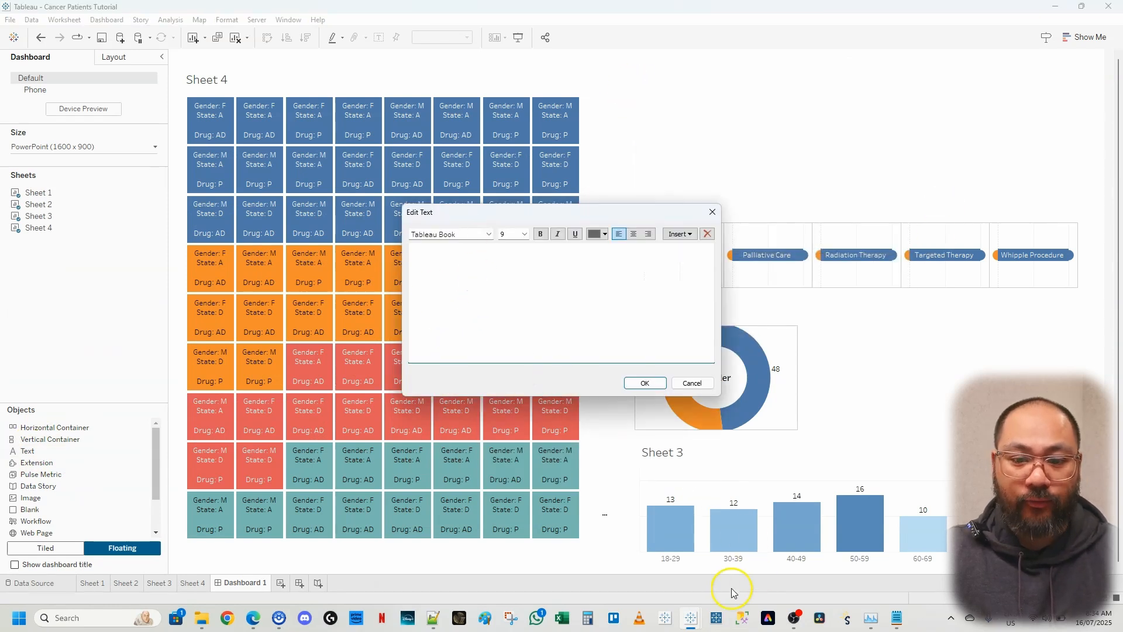
click(898, 618)
drag(865, 244, 608, 170)
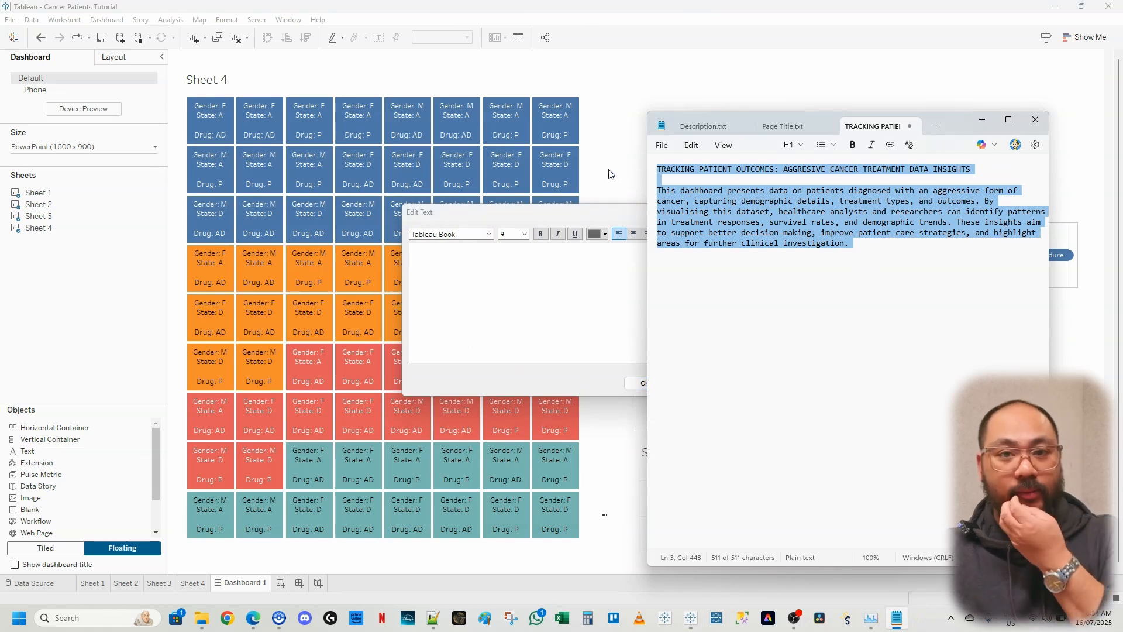
mouse_move(199, 618)
click(170, 515)
click(1045, 25)
drag(899, 243, 561, 176)
key(ctrl+c)
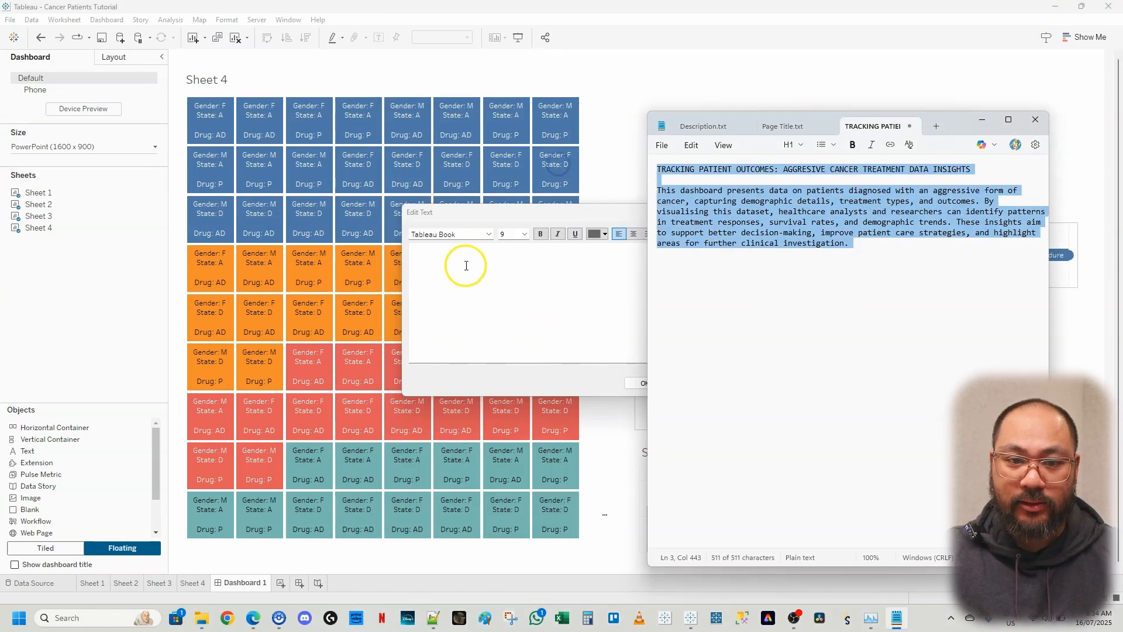
click(466, 265)
key(ctrl+v)
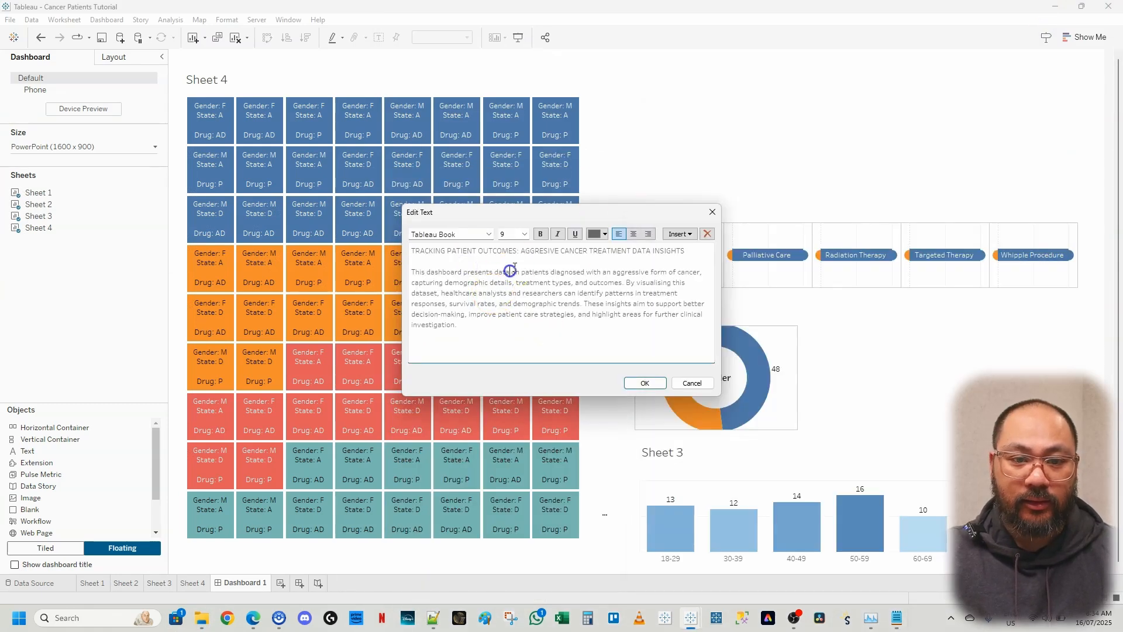
Step: Make all the text black and format the title line as bold at size 18
key(ctrl+a)
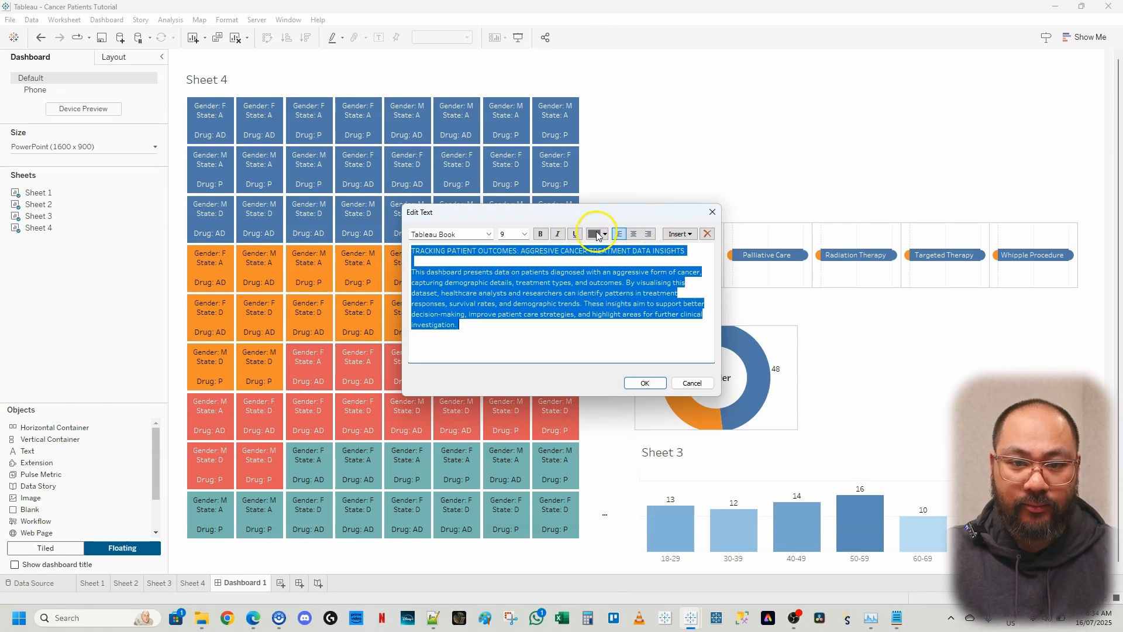
click(598, 234)
click(594, 247)
drag(686, 250, 574, 237)
click(541, 234)
click(524, 233)
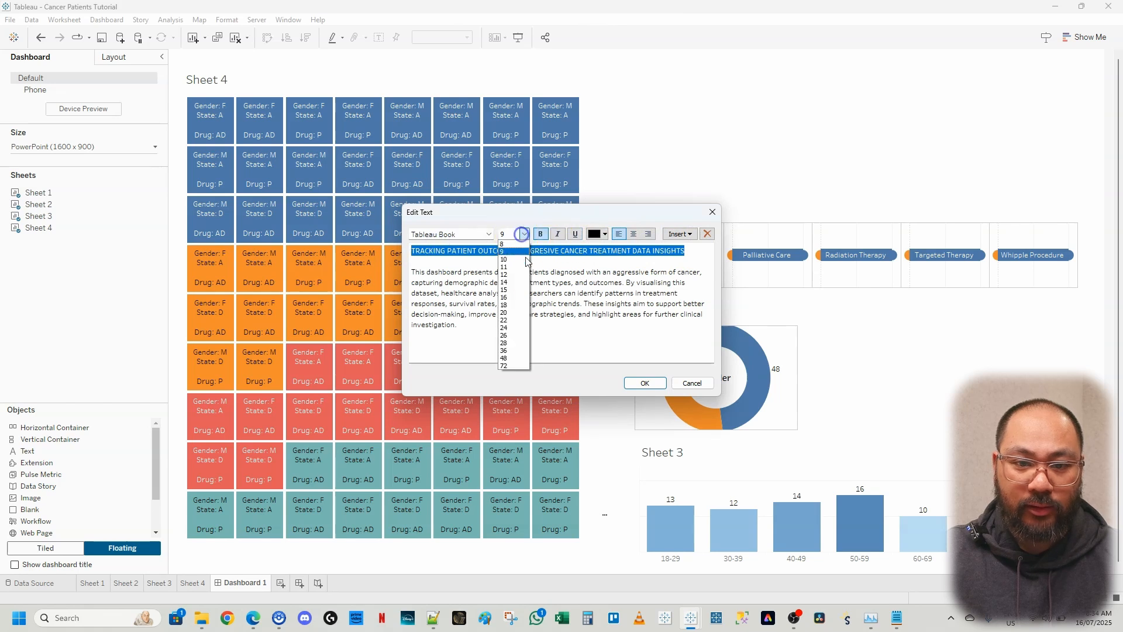
click(515, 305)
click(645, 384)
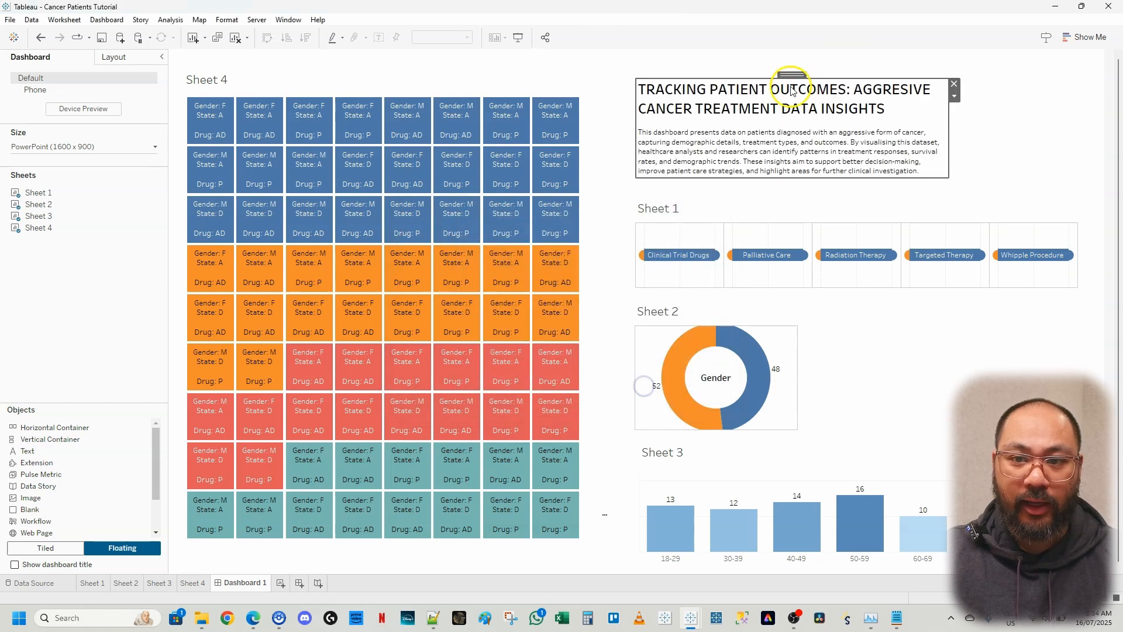
Step: Widen the title text object past Sheet 1's right end, make it slightly taller and extend its left edge a little
drag(940, 178, 1082, 196)
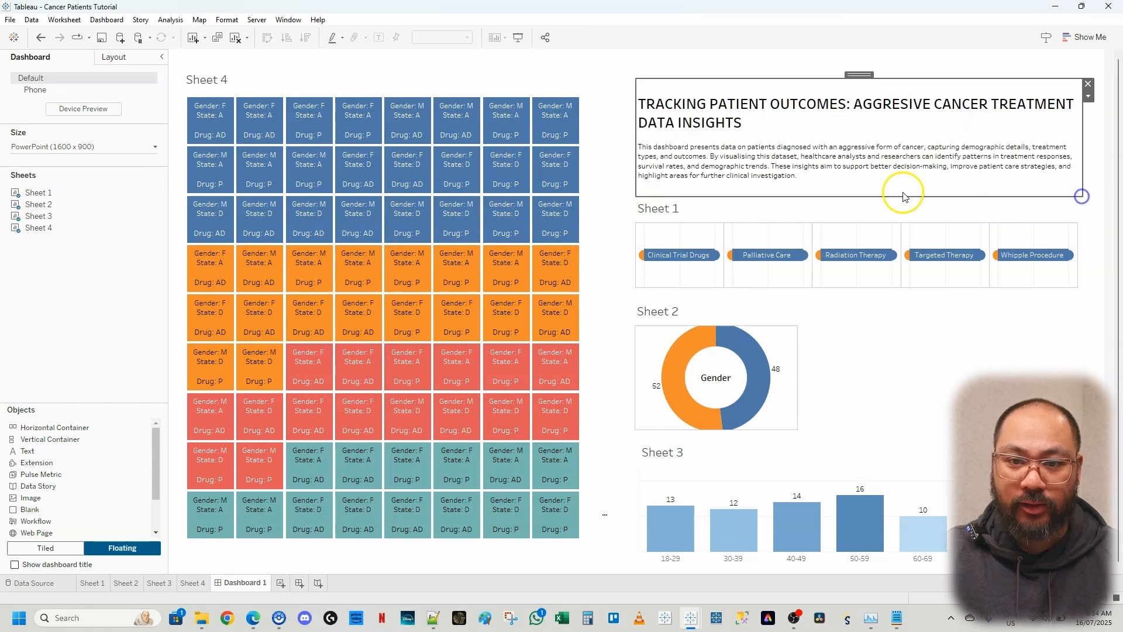
drag(637, 141, 629, 138)
click(833, 324)
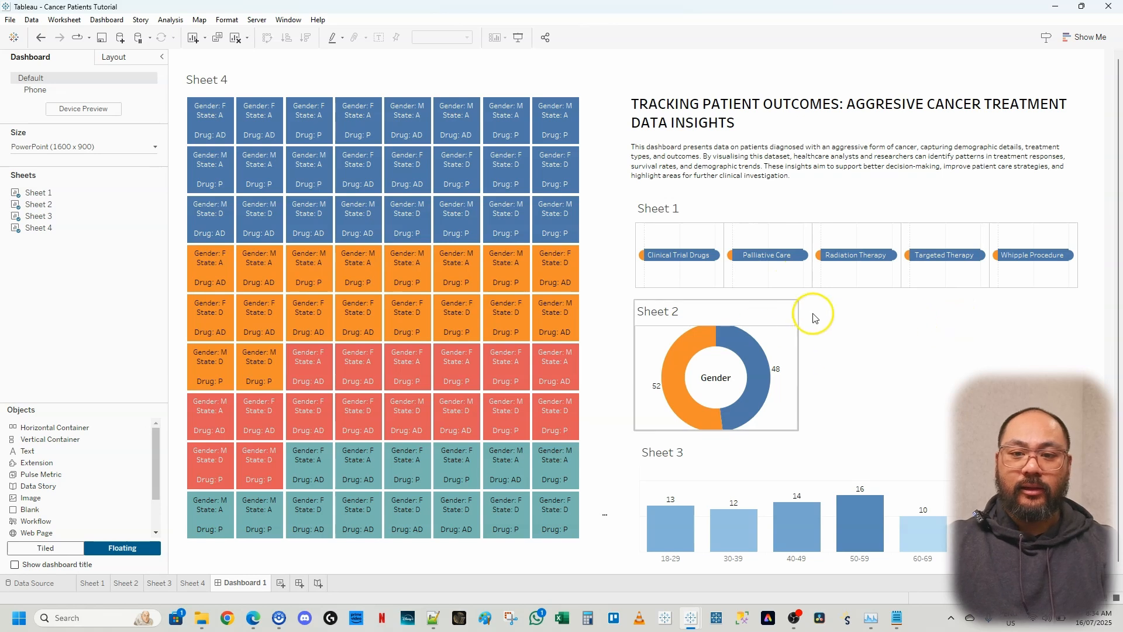
Step: Reduce the height of the floating Sheet 2 donut slightly by lowering its upper edge
click(754, 316)
drag(747, 298, 749, 307)
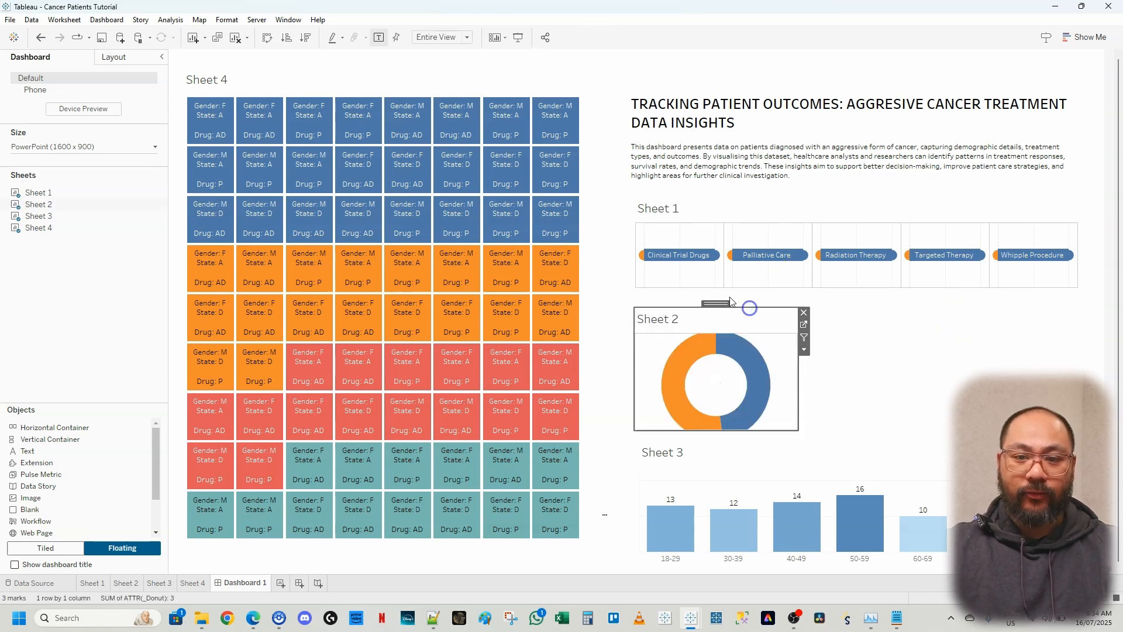
click(716, 297)
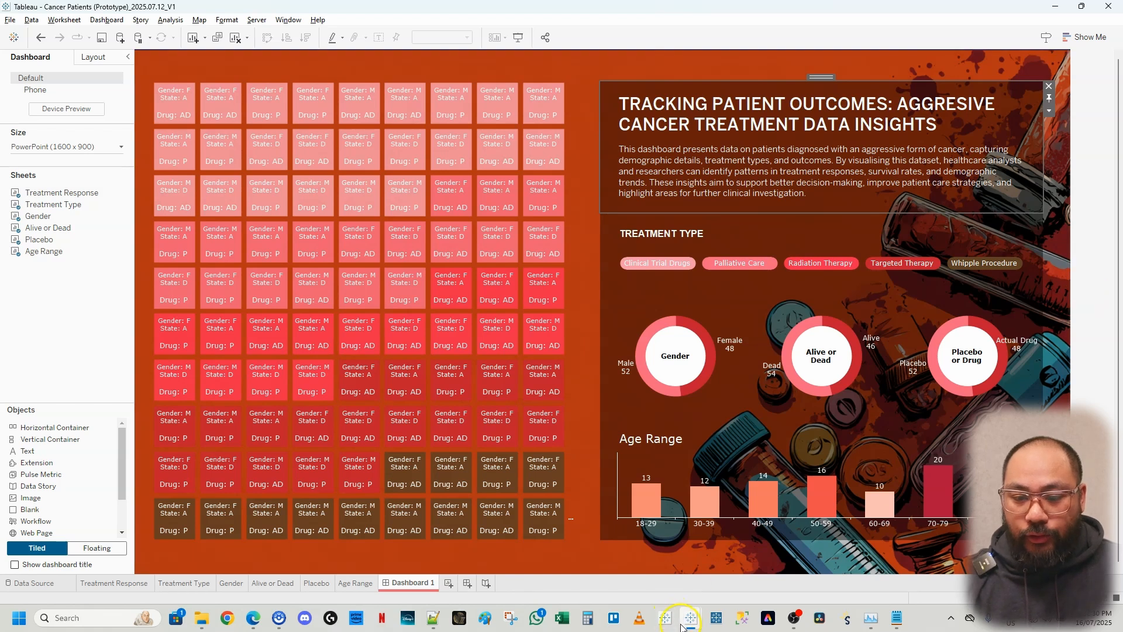
Step: Return to the Cancer Patients Tutorial workbook, delete Dashboard 1 and create a new blank dashboard
mouse_move(685, 621)
click(711, 559)
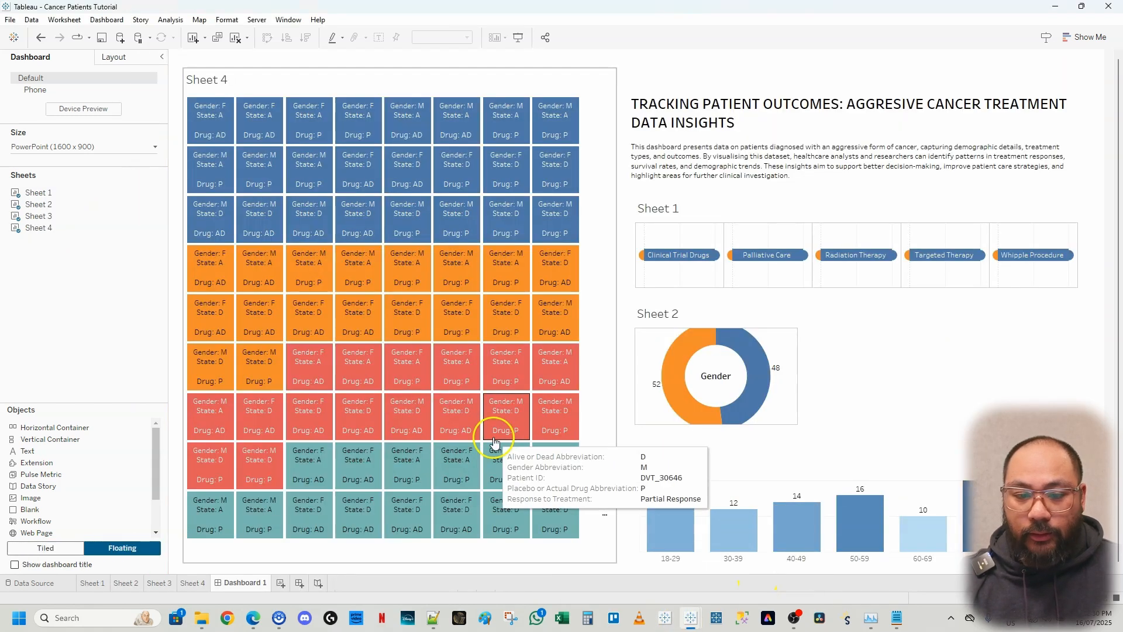
right_click(240, 584)
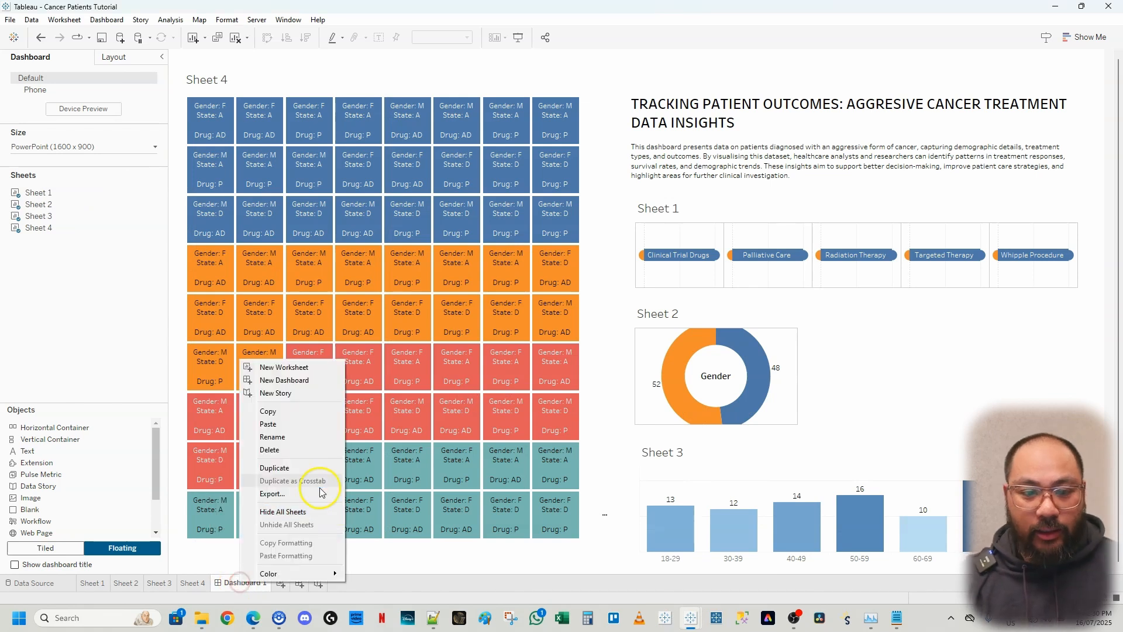
click(303, 450)
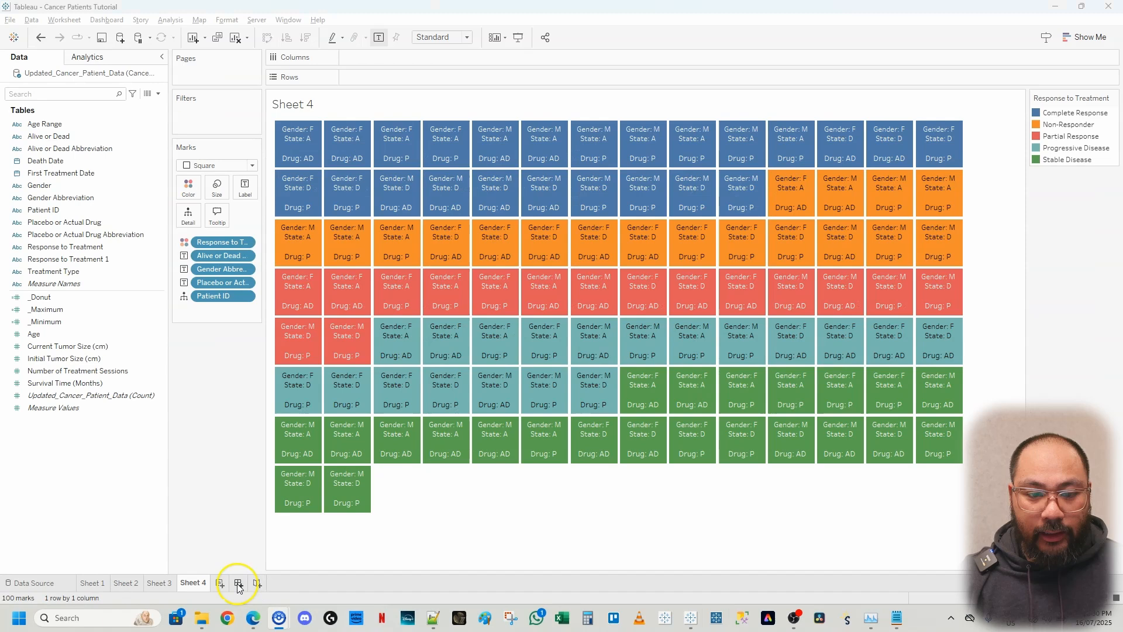
click(478, 534)
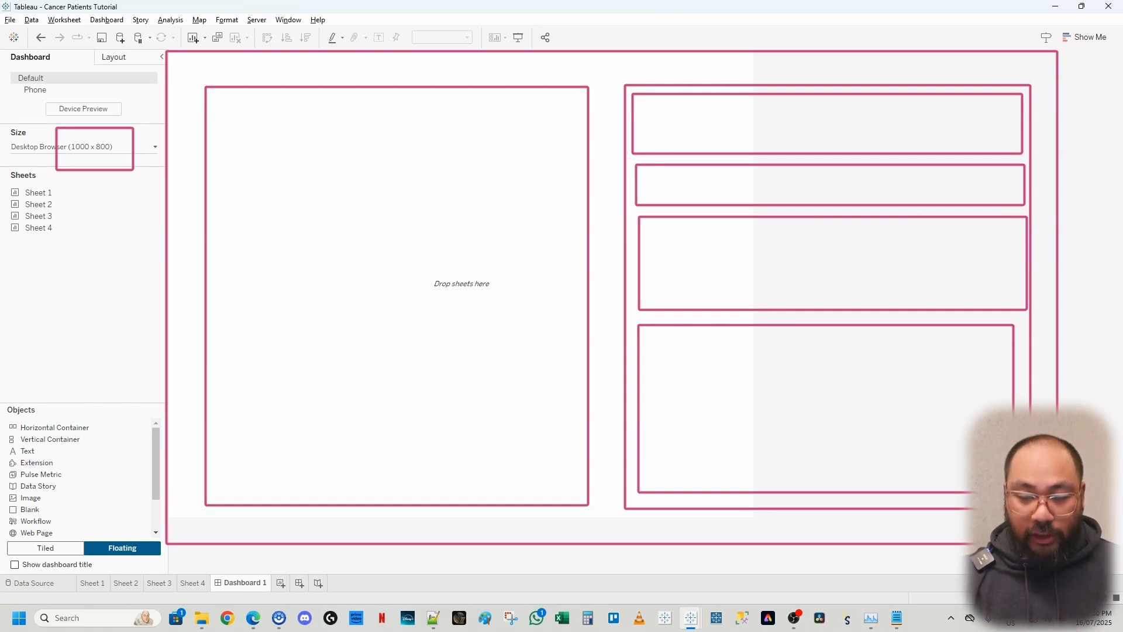
Step: Set the new dashboard to a fixed size of 1600 px wide and 900 px high
click(92, 155)
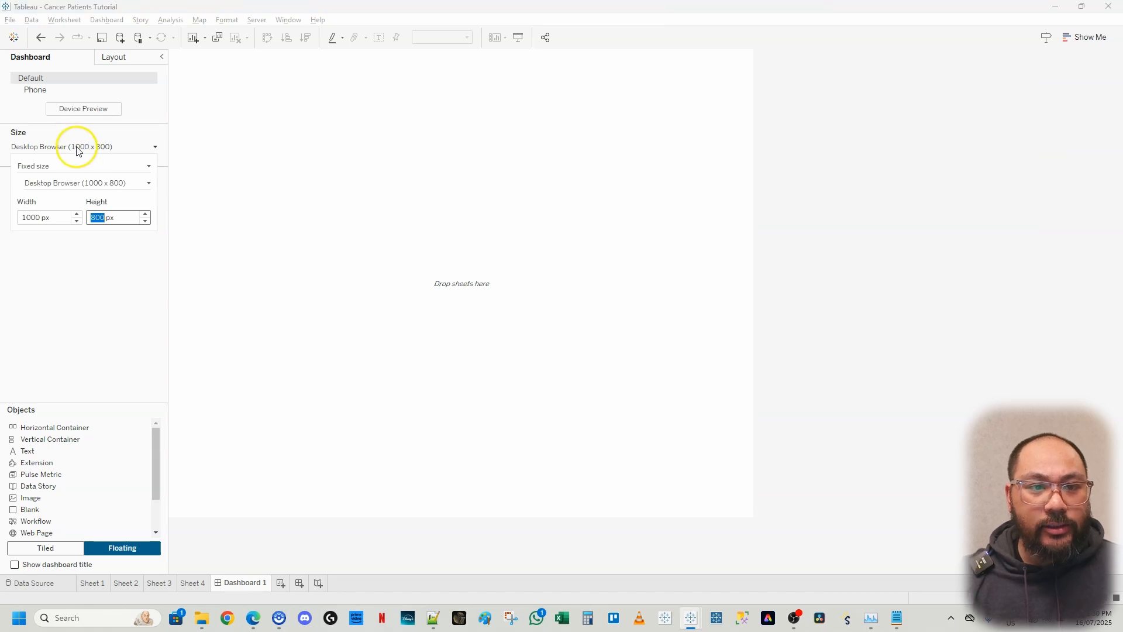
click(77, 164)
click(78, 164)
click(58, 218)
click(78, 214)
click(78, 214)
click(78, 214)
click(79, 214)
click(78, 214)
click(146, 214)
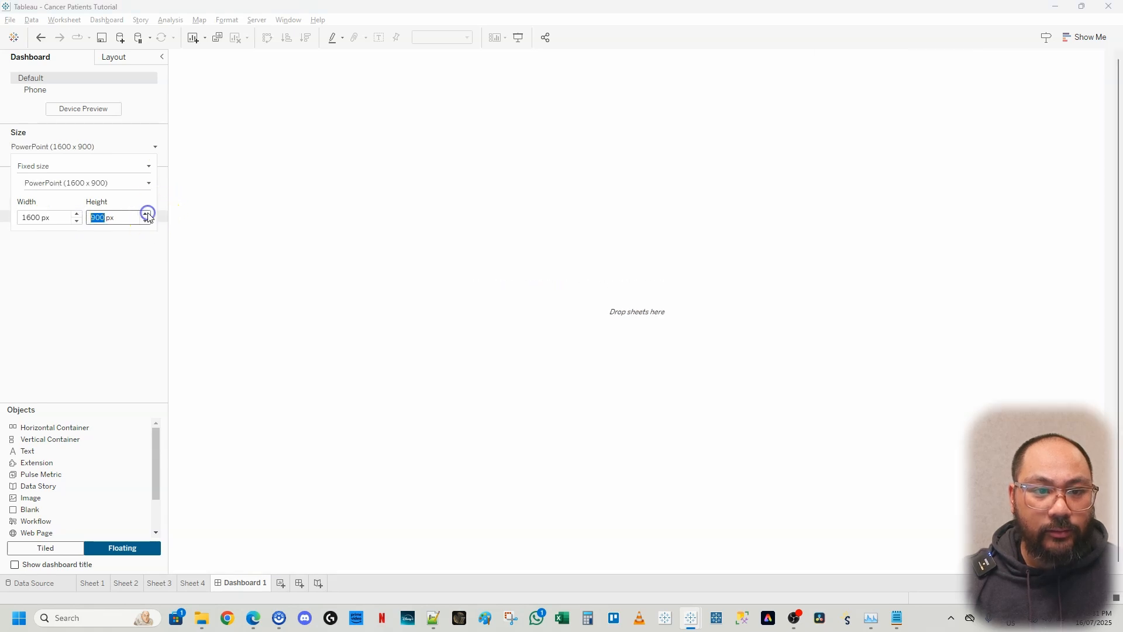
click(108, 265)
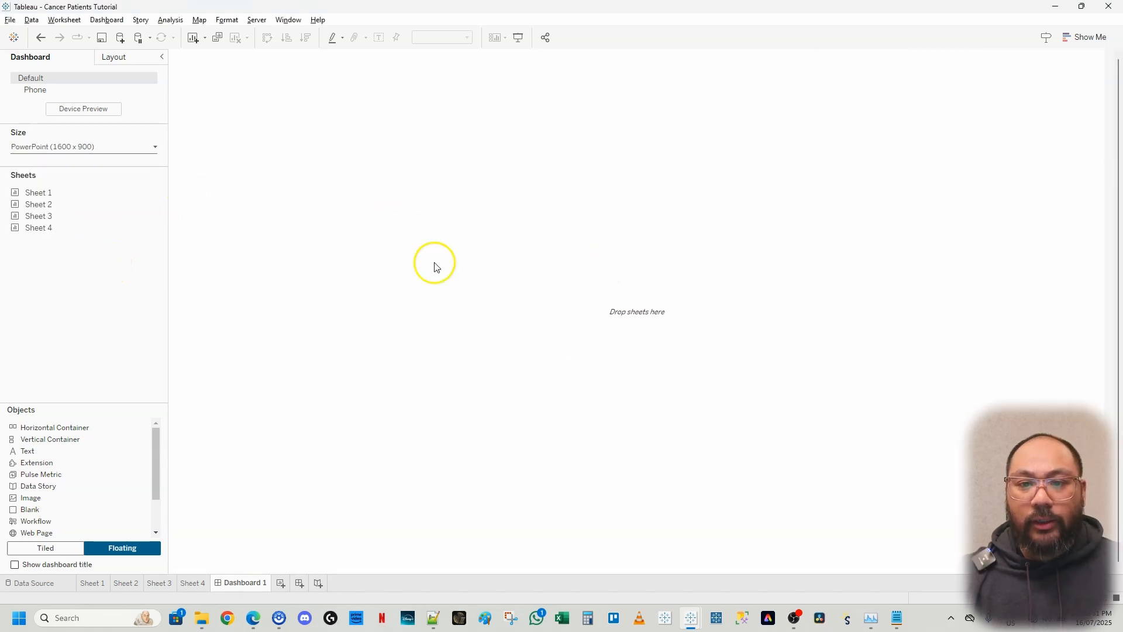
Step: Place Sheet 4 as a floating object near the new dashboard's upper-left corner and remove its Response to Treatment legend
mouse_move(73, 198)
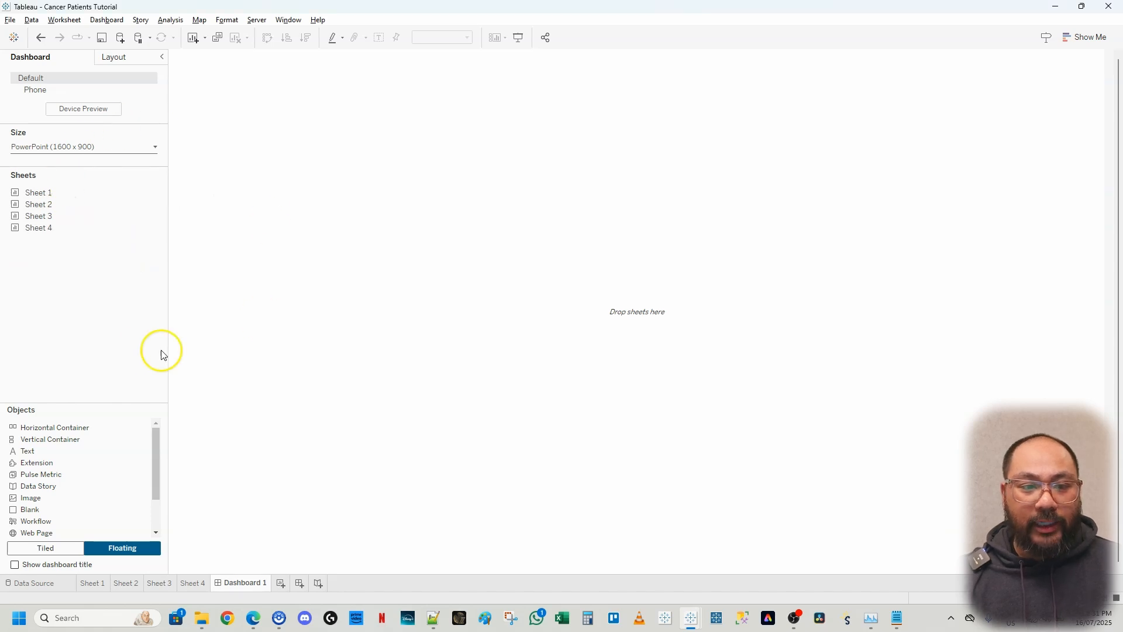
mouse_move(49, 230)
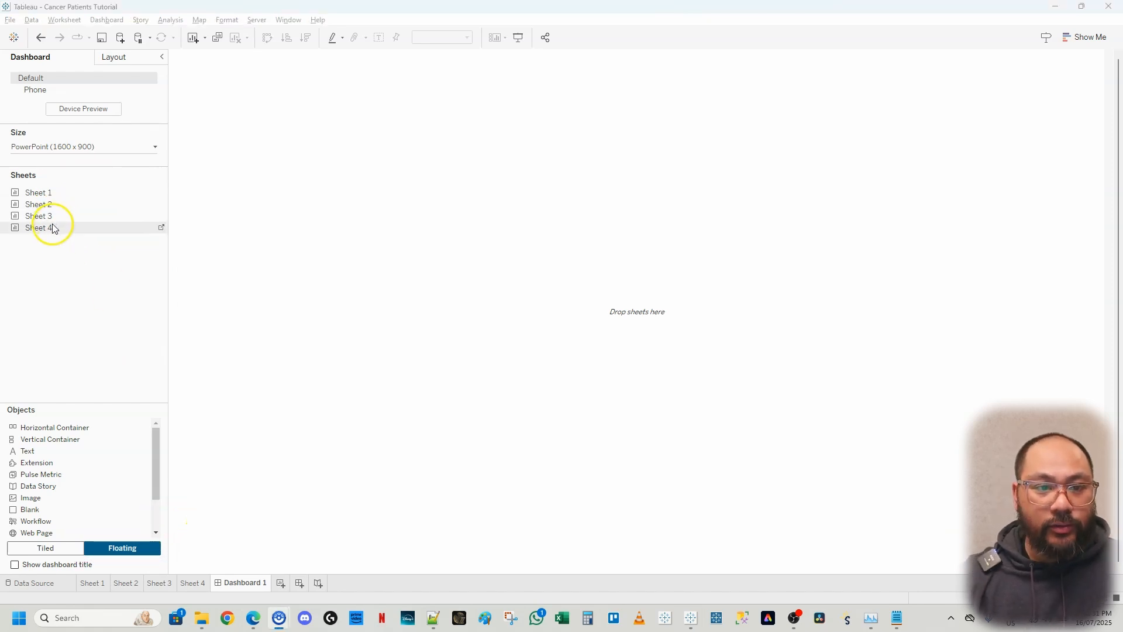
drag(49, 231, 190, 78)
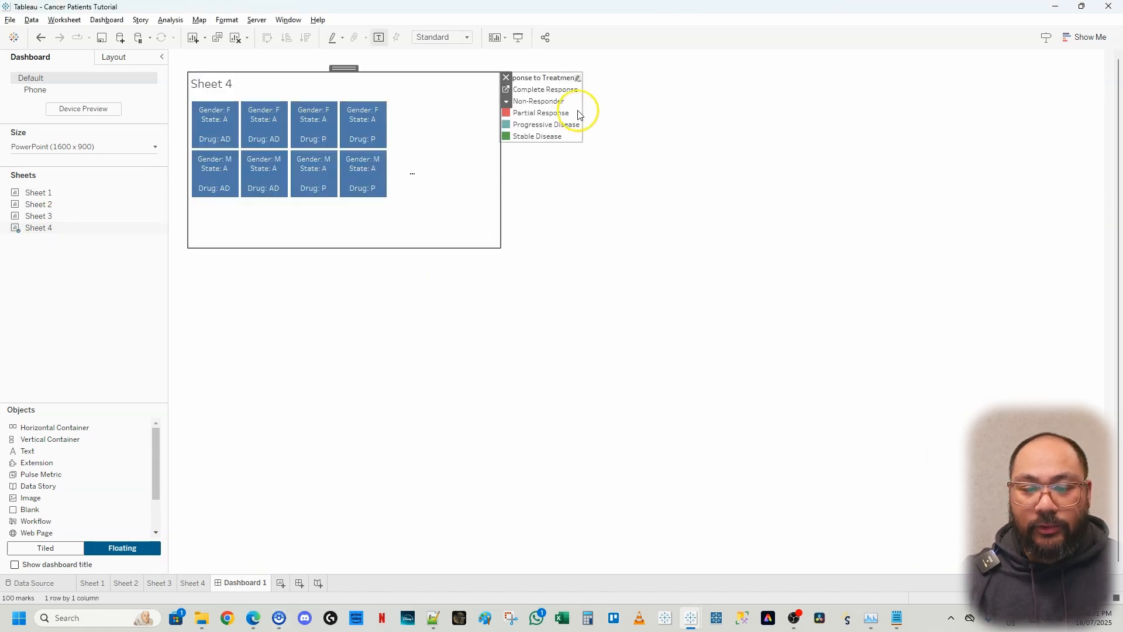
click(541, 80)
click(589, 81)
click(440, 119)
Step: Enlarge Sheet 4 to cover the left part of the dashboard and set its fit to Entire View
drag(499, 250, 614, 556)
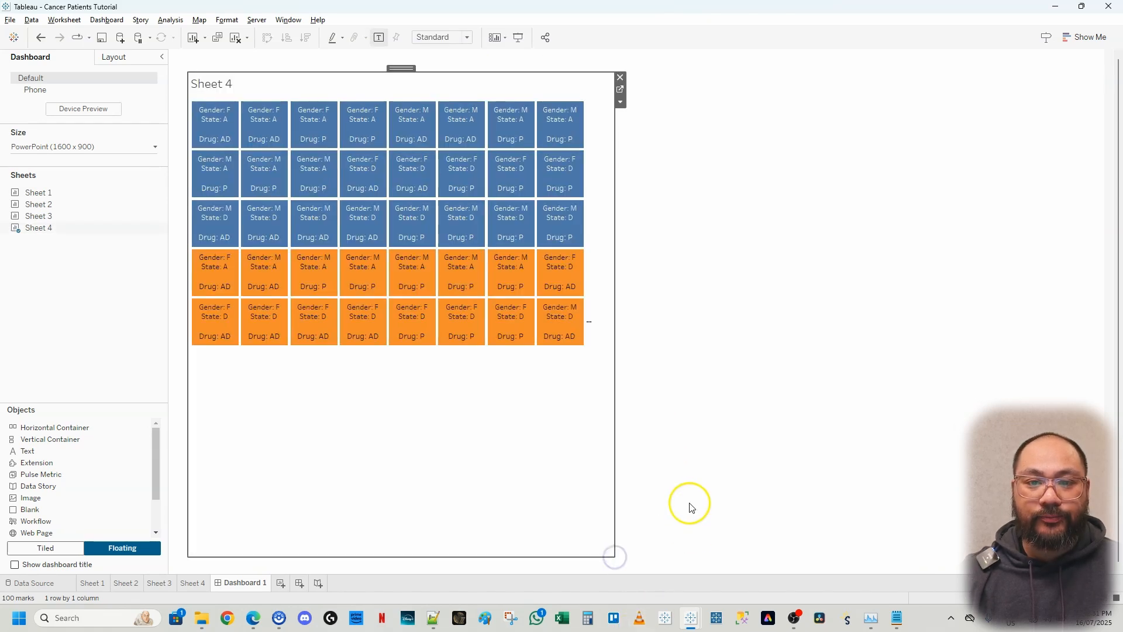
click(461, 37)
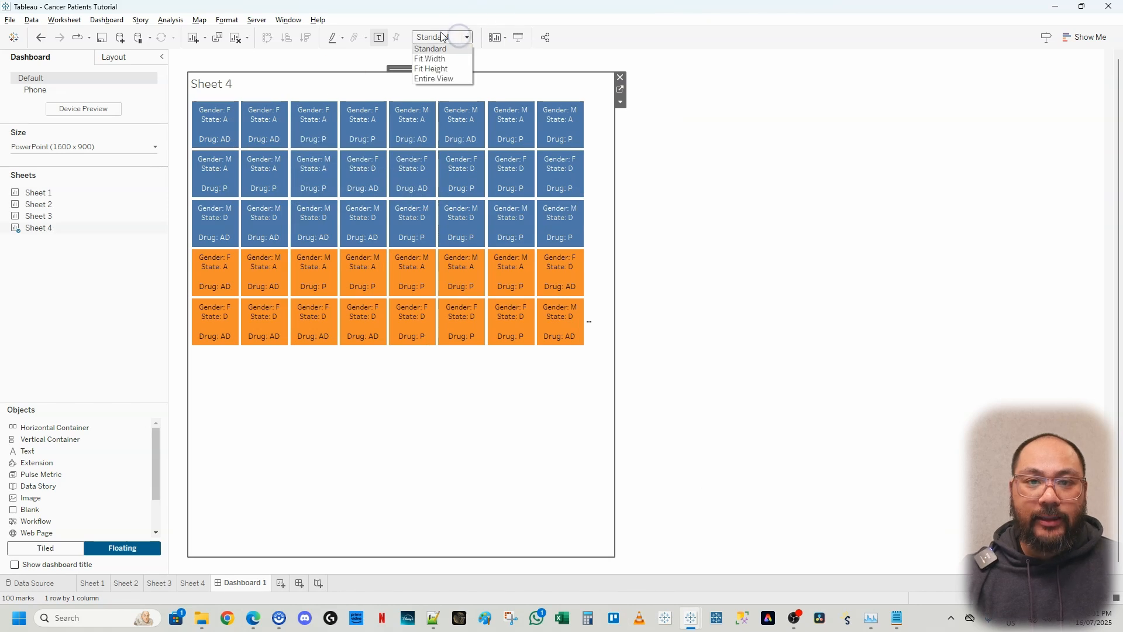
click(439, 78)
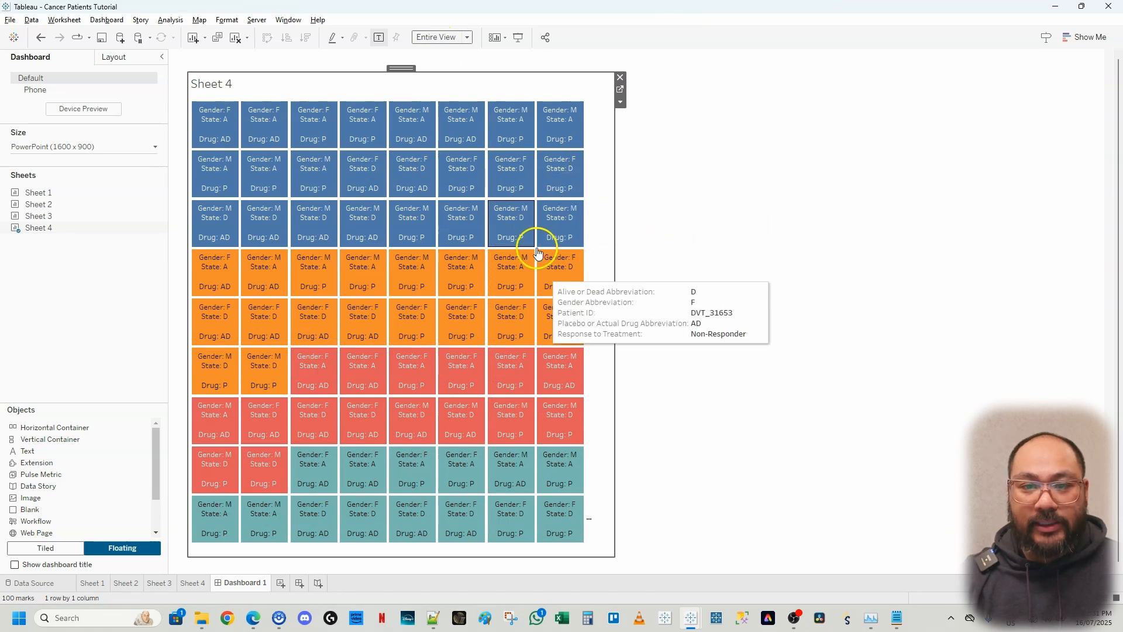
click(746, 261)
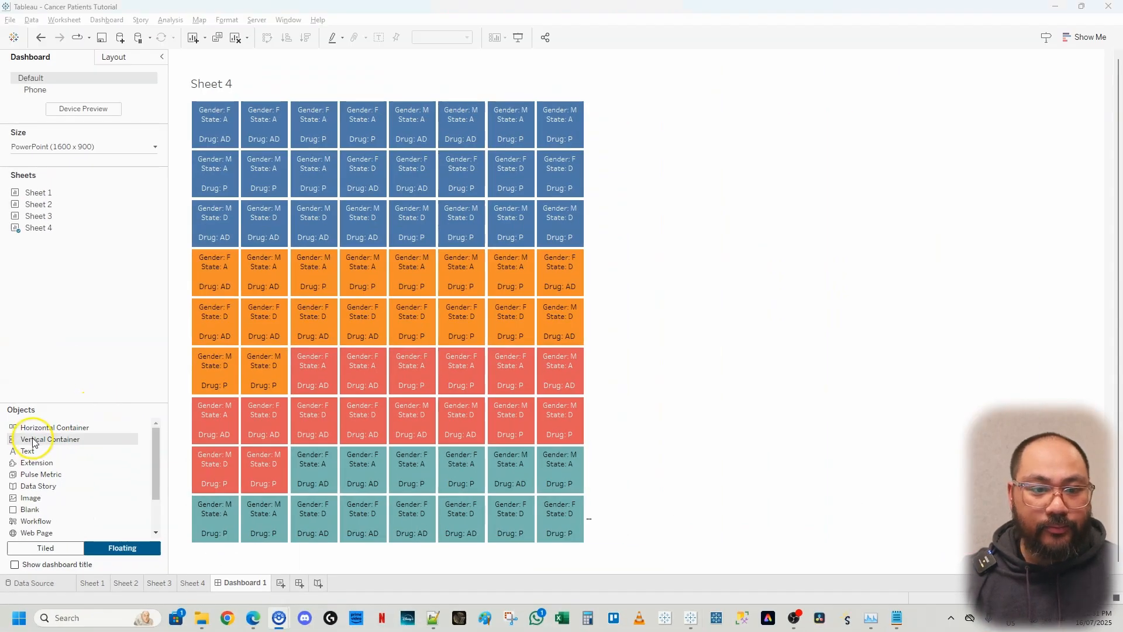
Step: Place a floating vertical container beside Sheet 4 and enlarge it to fill the empty right part of the dashboard
drag(68, 325, 519, 331)
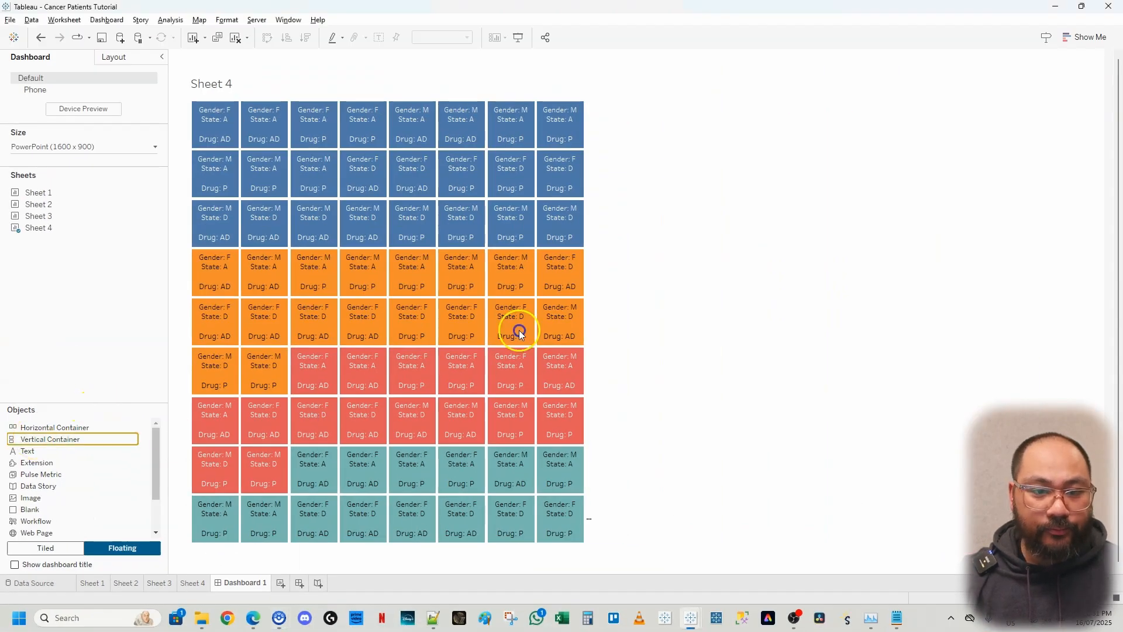
drag(58, 451, 617, 78)
drag(925, 249, 1086, 548)
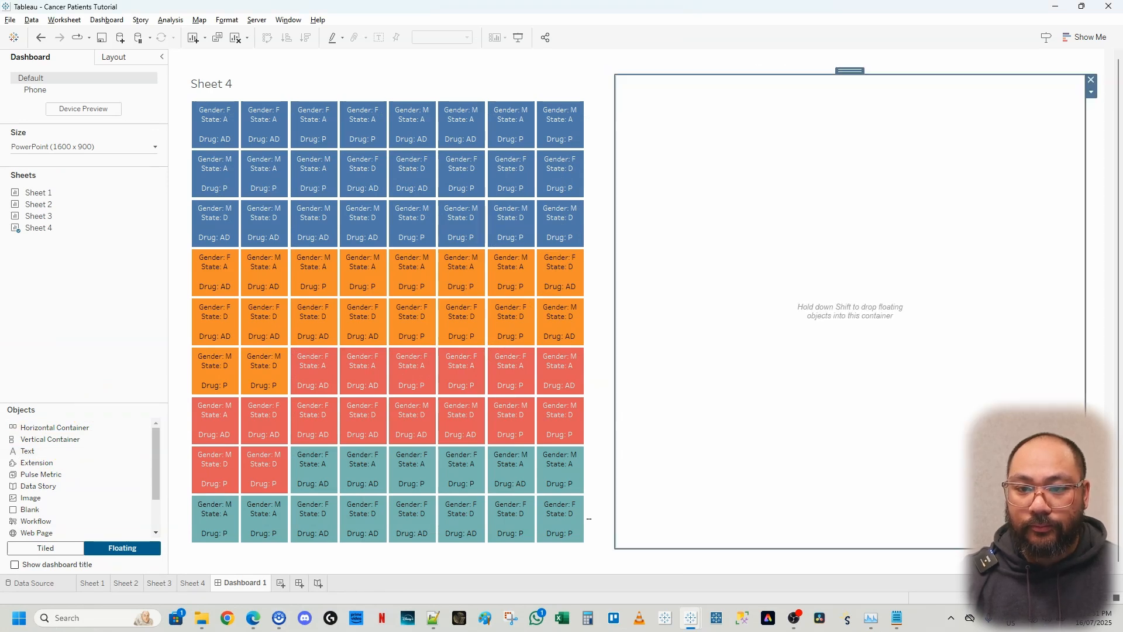
Step: Place Sheet 1, the Treatment Type buttons, inside the empty vertical container
mouse_move(48, 198)
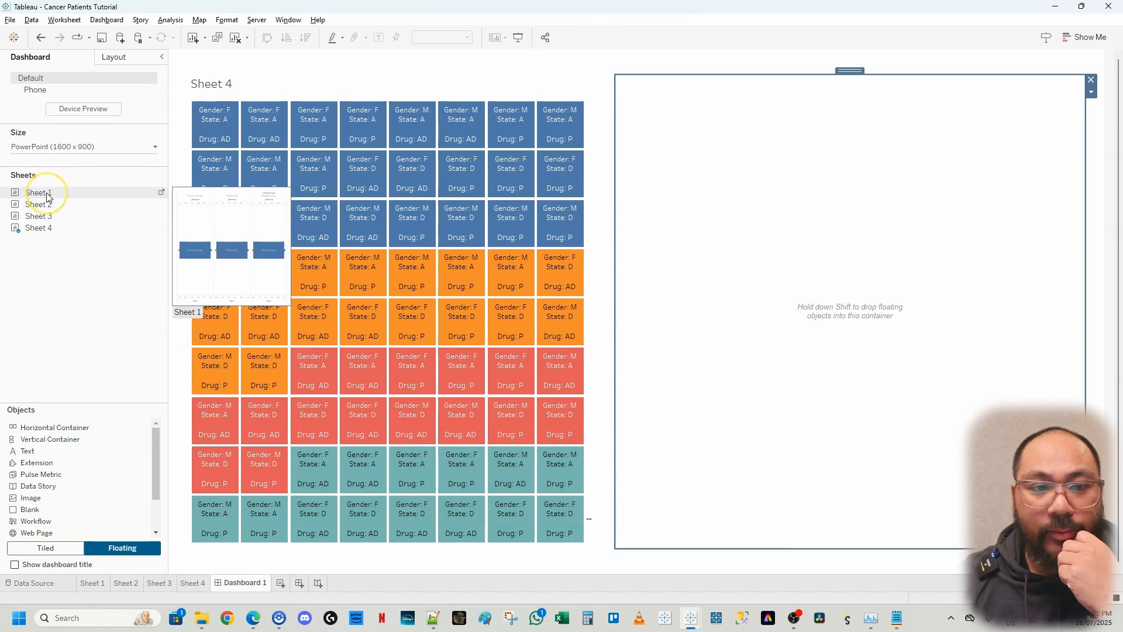
mouse_move(50, 192)
mouse_down()
mouse_move(263, 212)
mouse_move(685, 179)
mouse_move(31, 196)
mouse_move(170, 196)
mouse_move(496, 106)
mouse_move(439, 243)
mouse_move(862, 209)
mouse_move(59, 202)
mouse_up()
mouse_move(52, 197)
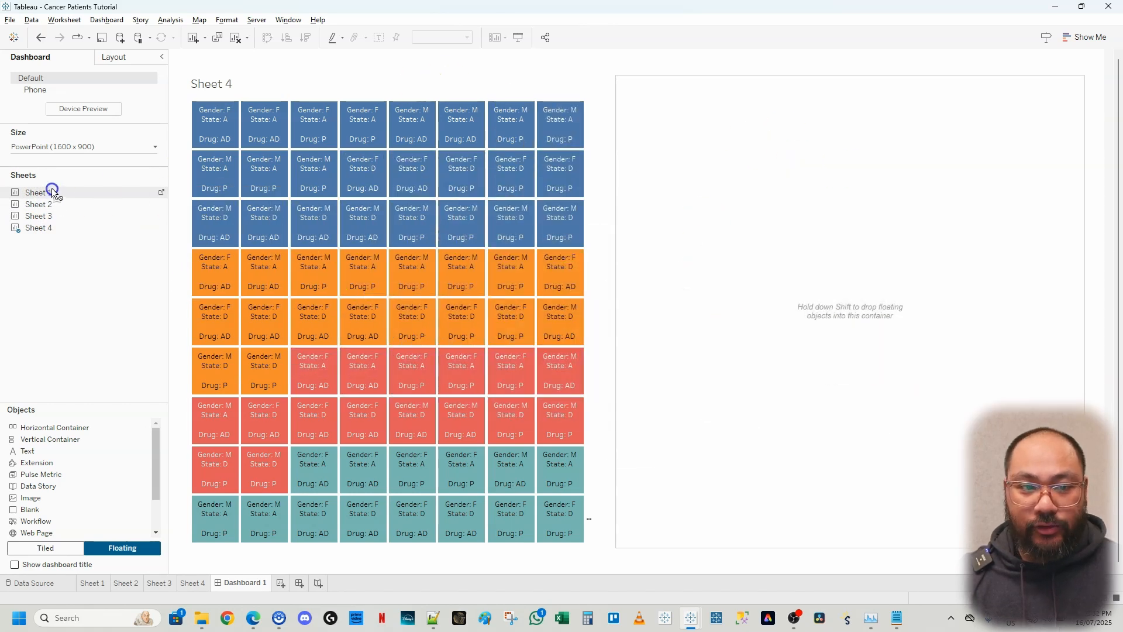
key(ctrl+2)
click(82, 548)
drag(37, 193, 880, 262)
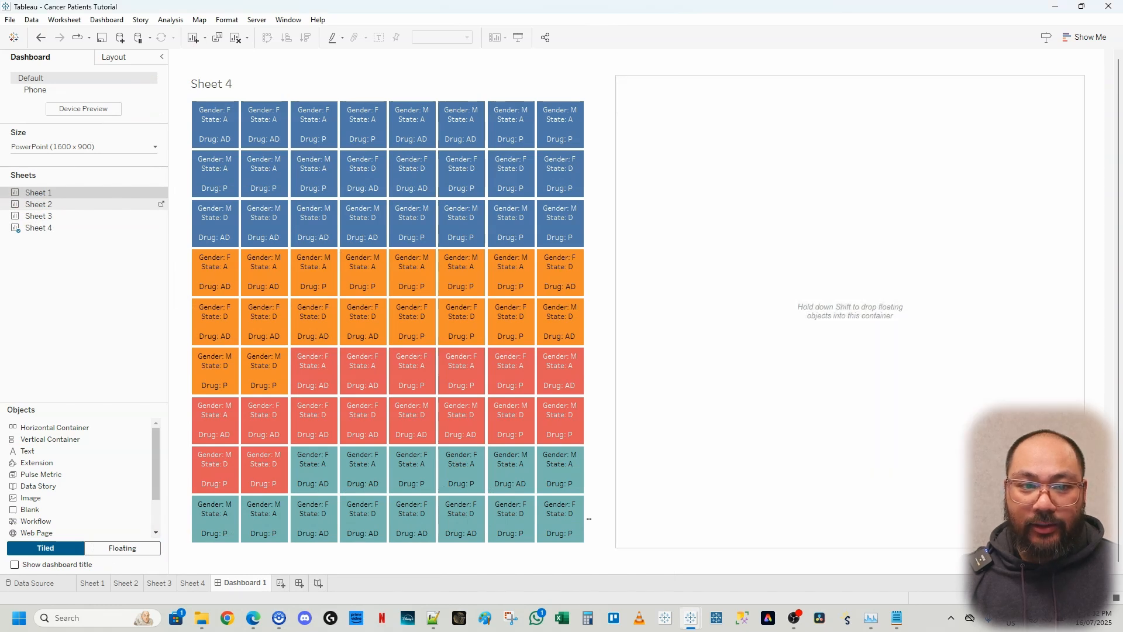
click(58, 194)
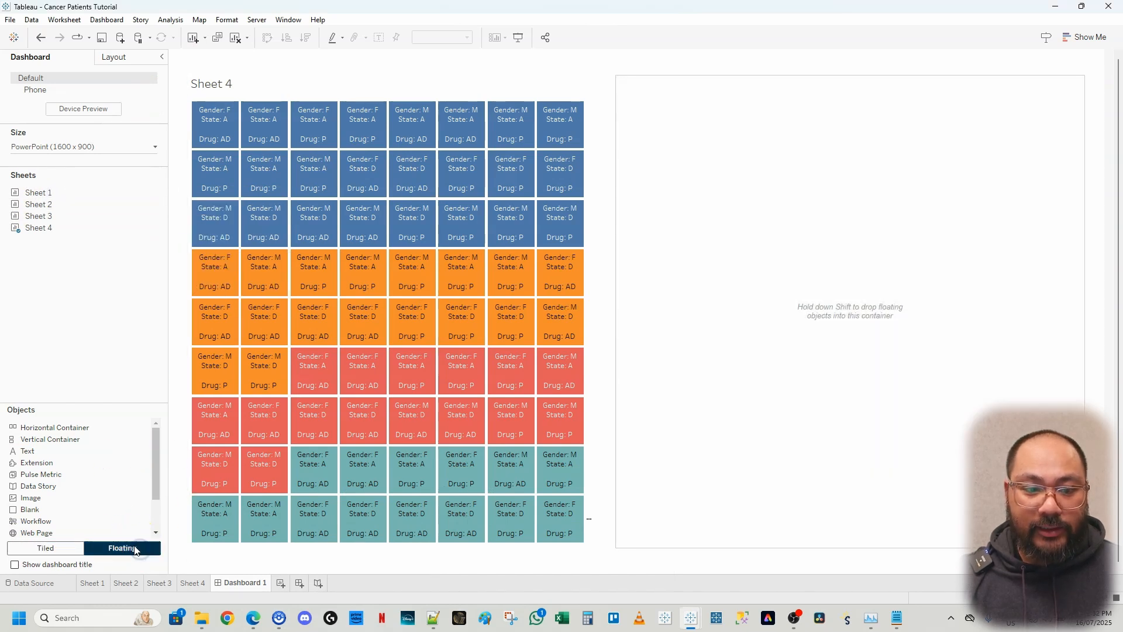
drag(69, 205, 711, 155)
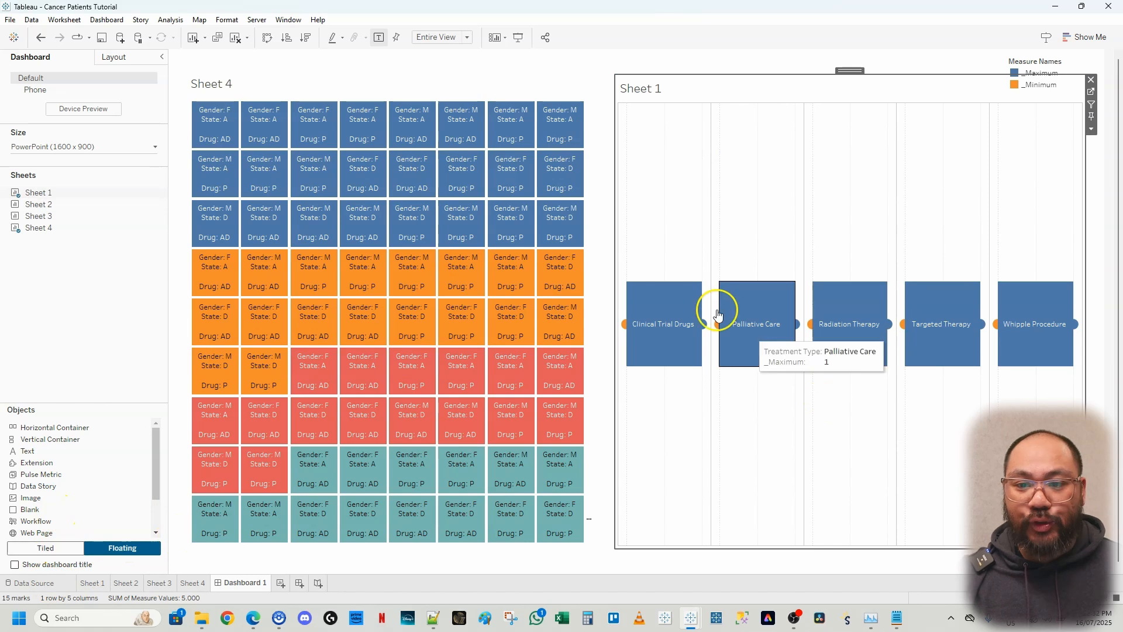
Step: Add a horizontal container across the lower half of the vertical container, below Sheet 1, and put Sheet 2 inside it
drag(33, 202, 718, 530)
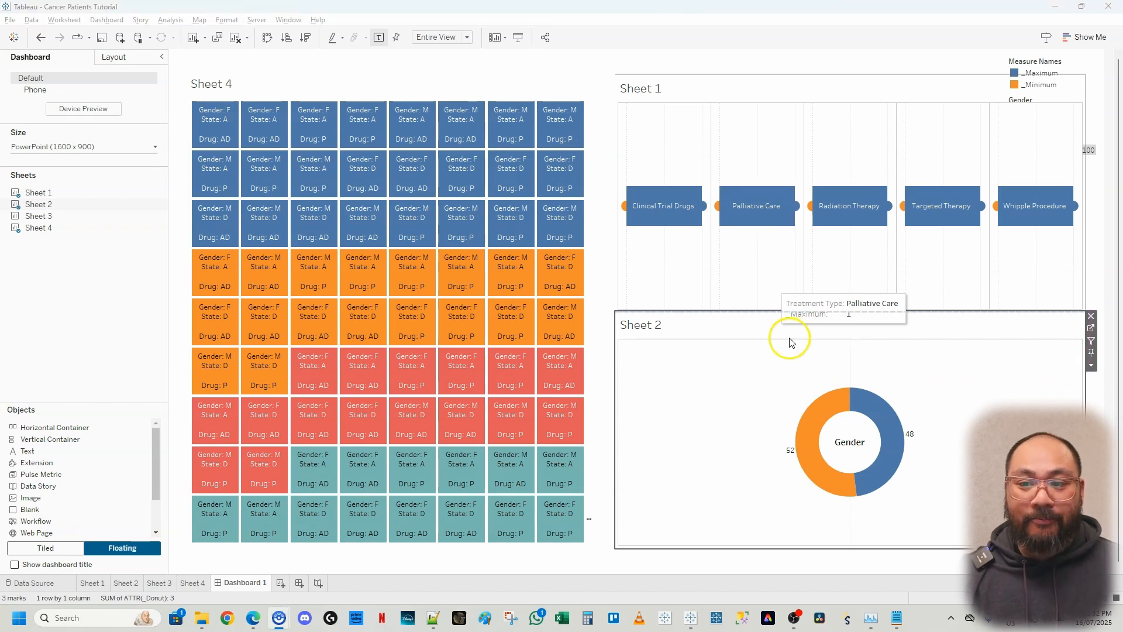
click(1091, 316)
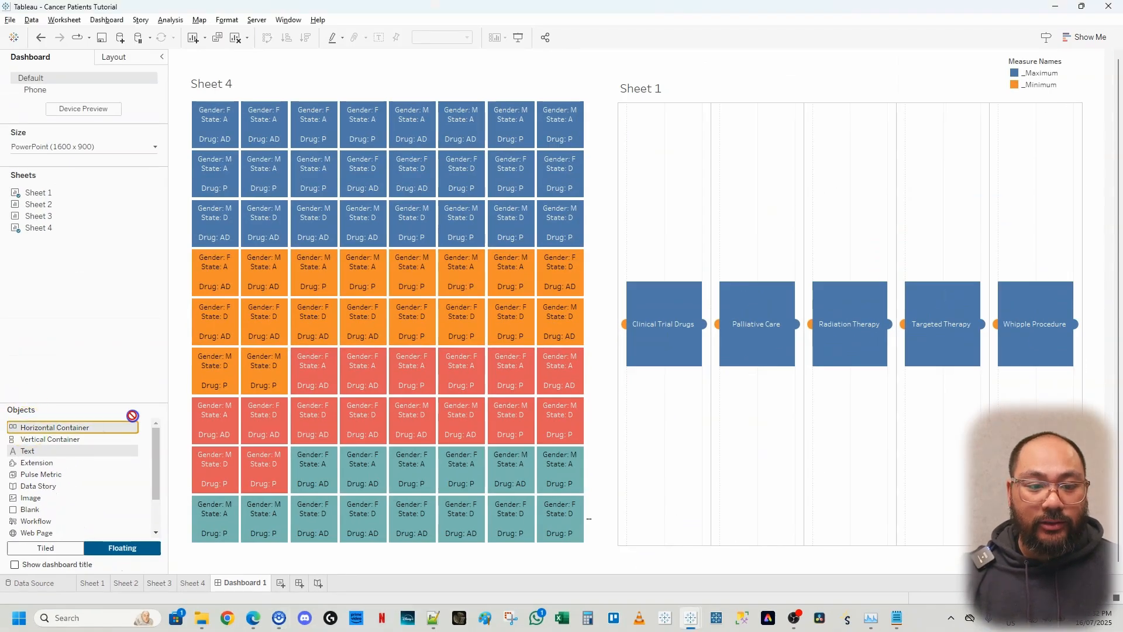
drag(132, 415, 747, 451)
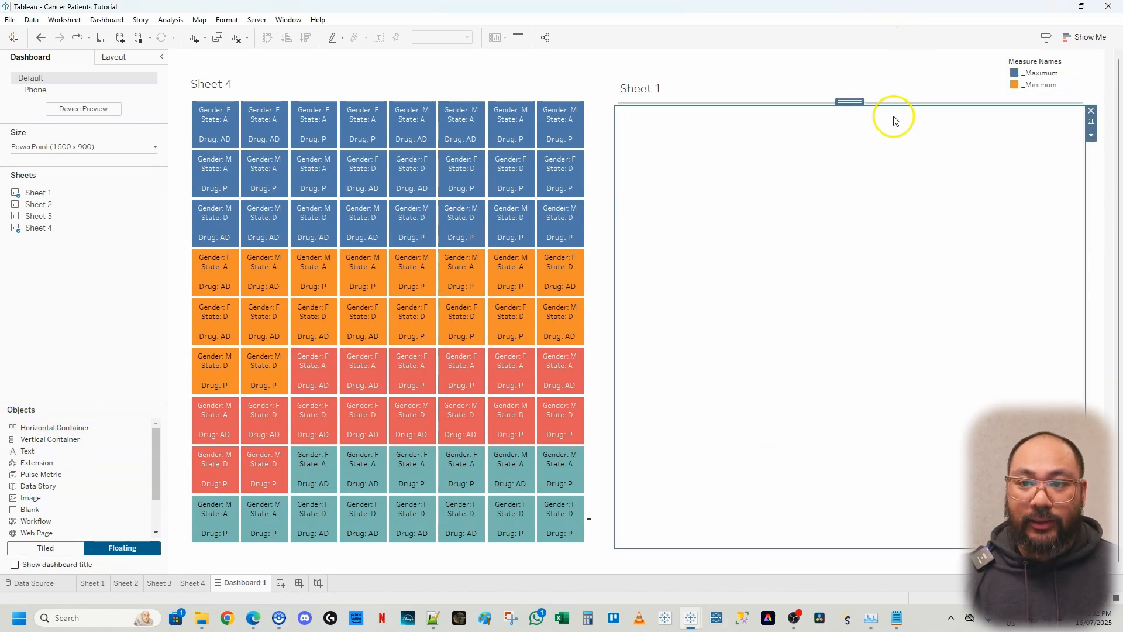
drag(886, 106, 895, 314)
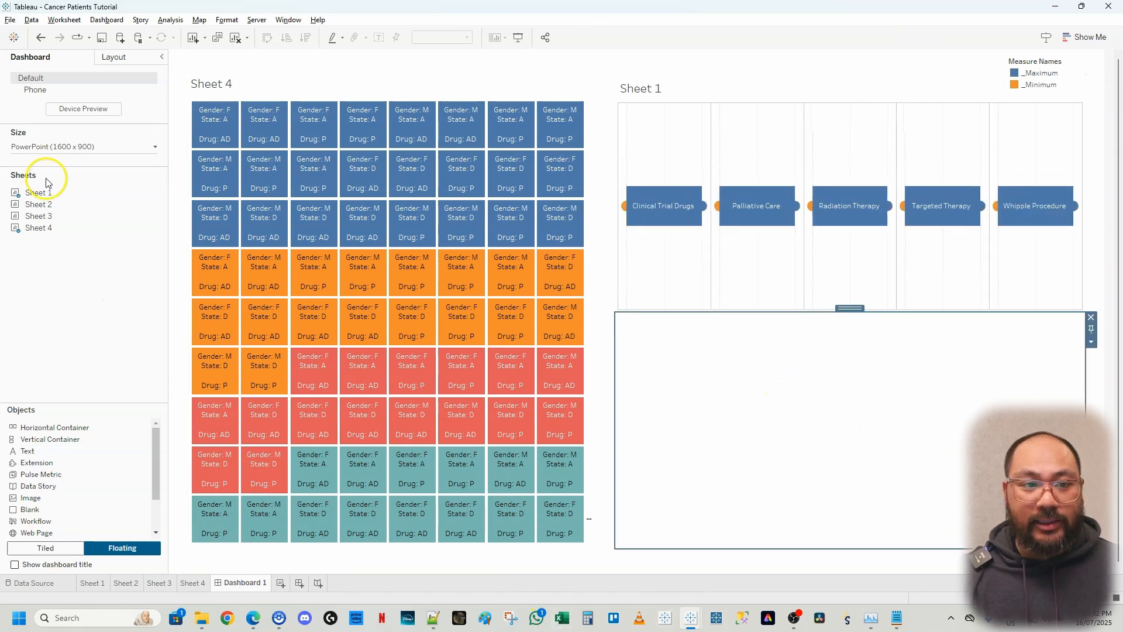
mouse_move(39, 207)
drag(40, 210, 808, 398)
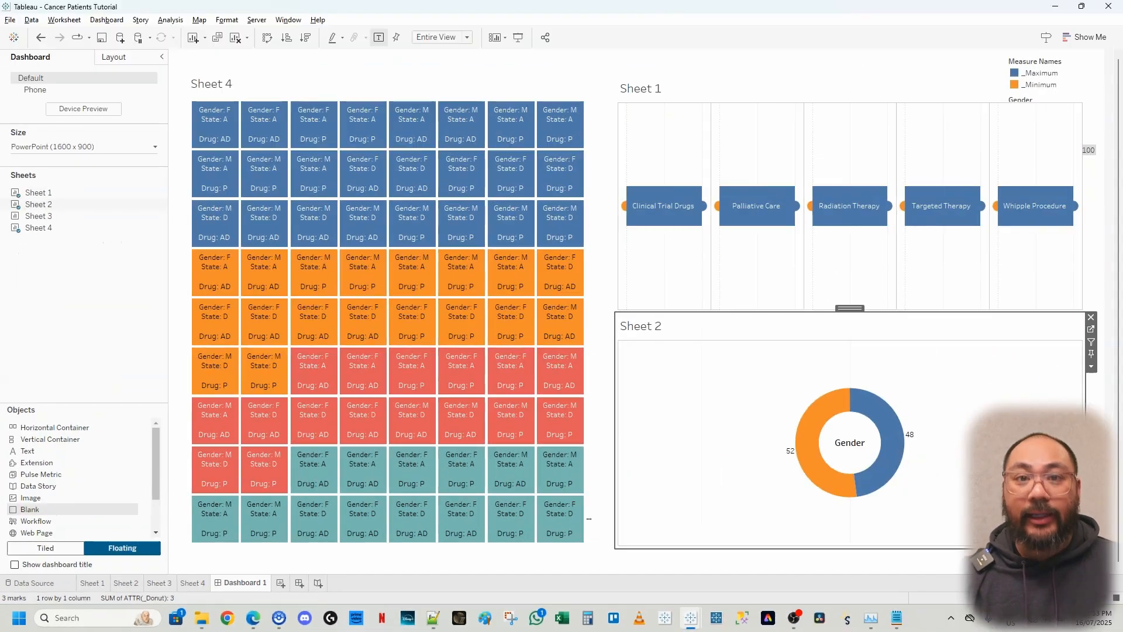
Step: Add two Blank objects beside Sheet 2 in the horizontal container and give each a solid line border
drag(82, 498, 978, 382)
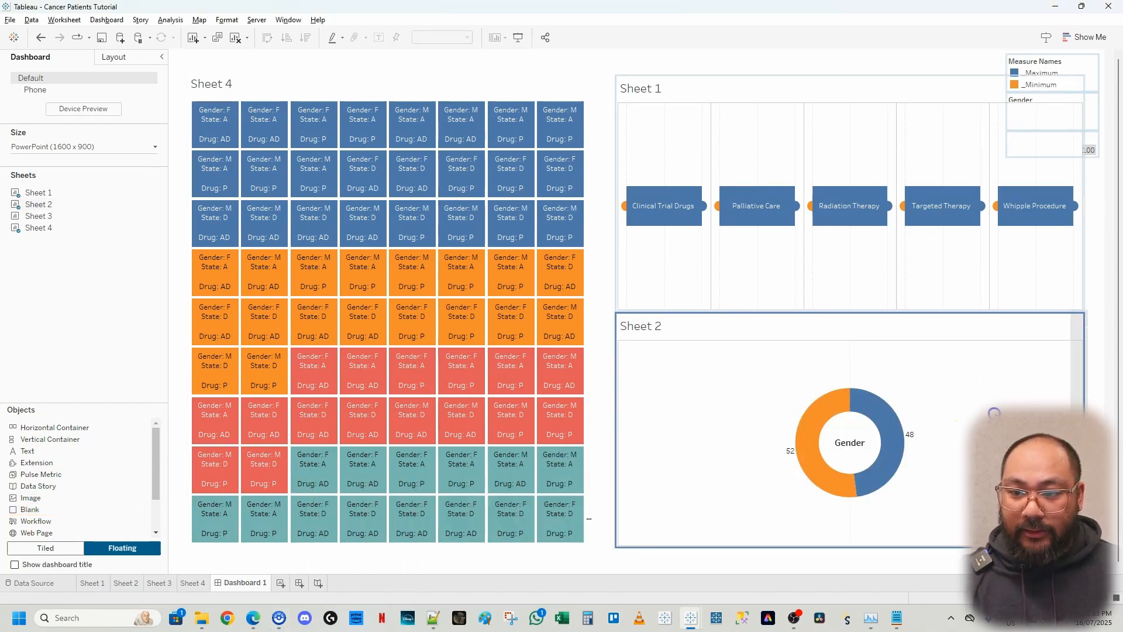
drag(29, 509, 1023, 379)
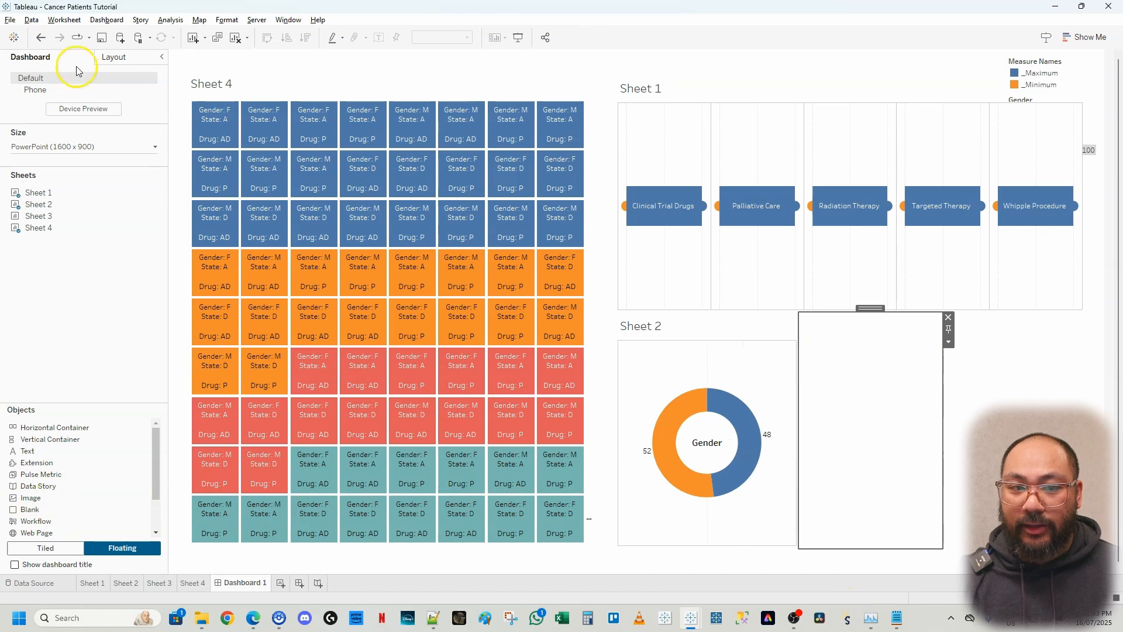
click(115, 58)
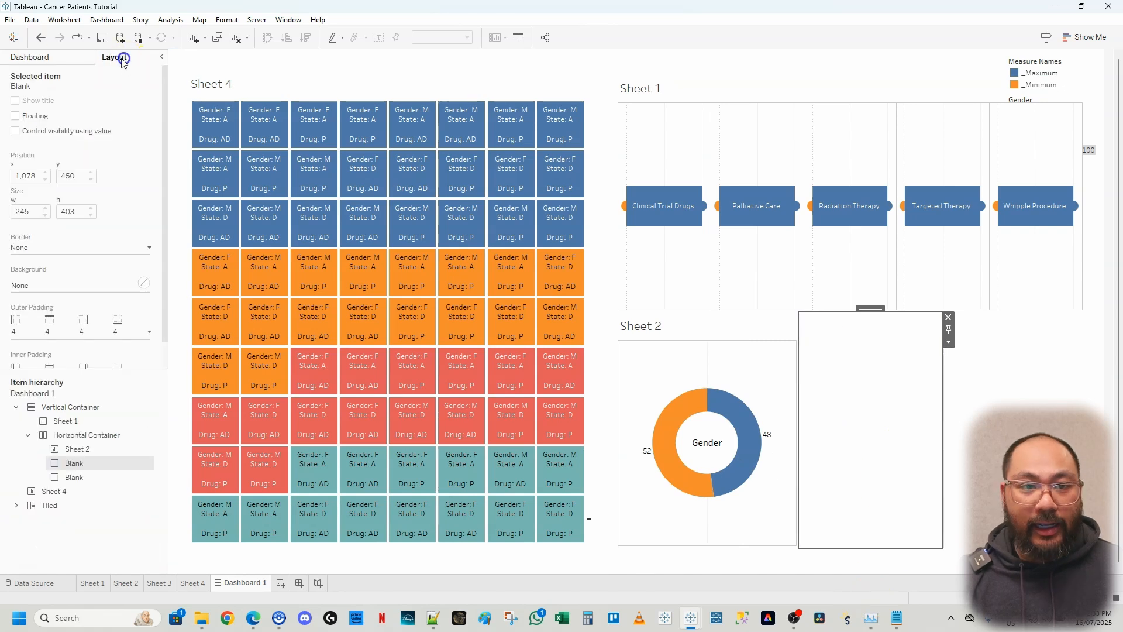
click(44, 247)
click(43, 281)
click(1025, 386)
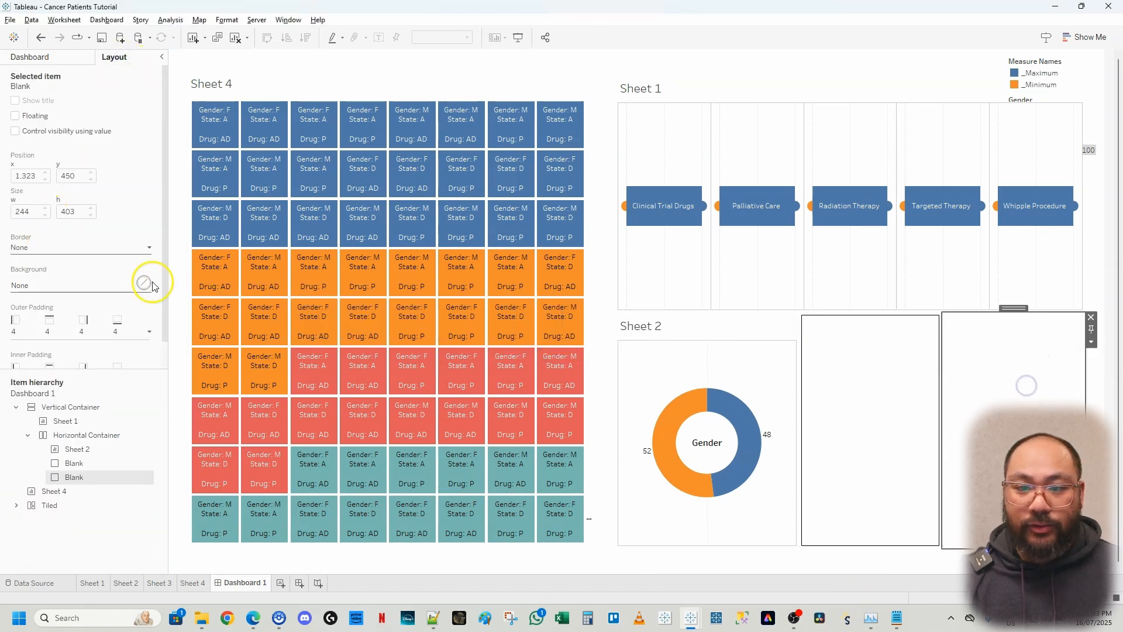
click(103, 249)
click(55, 285)
click(856, 411)
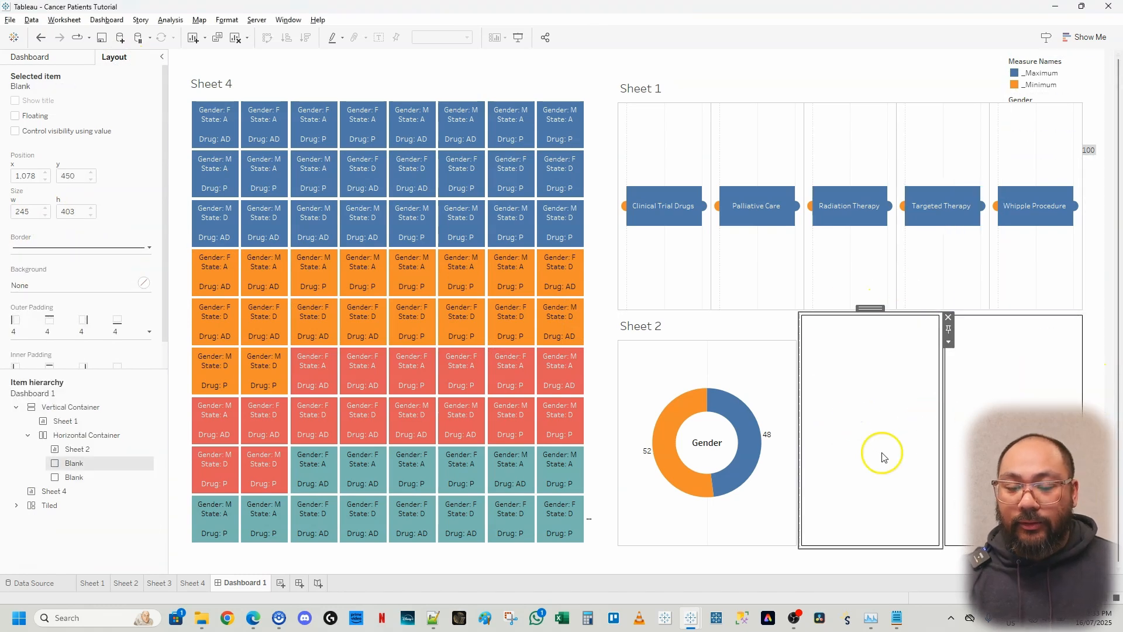
Step: Manually resize the columns of Sheet 2 and the two blanks in the horizontal container
click(684, 325)
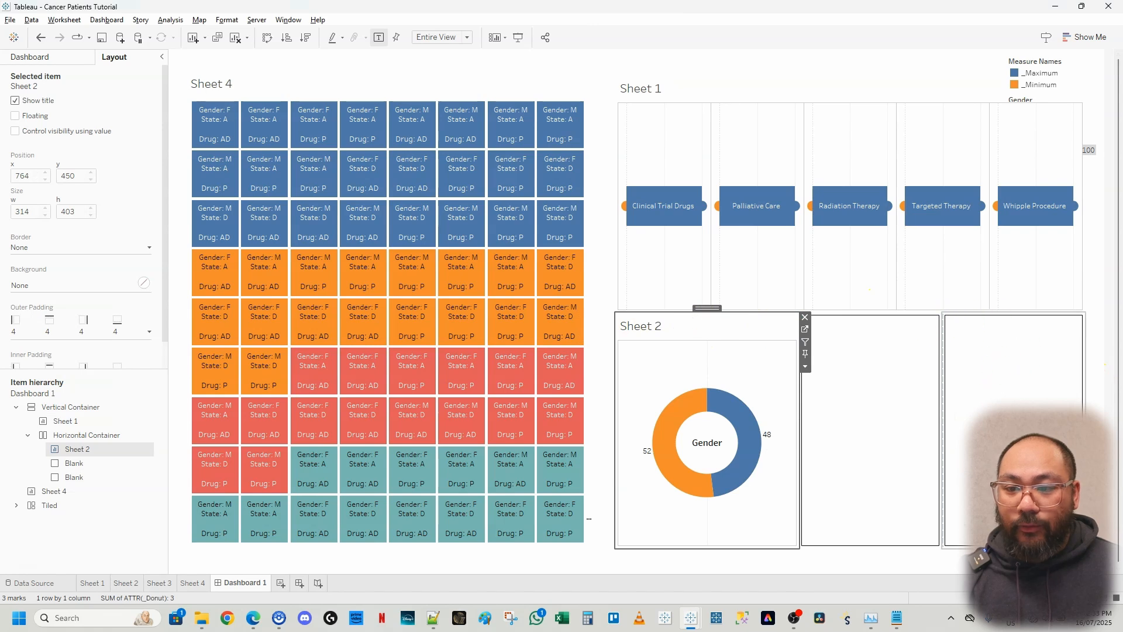
click(1006, 441)
mouse_move(942, 415)
mouse_down()
mouse_move(888, 398)
mouse_move(752, 421)
mouse_move(772, 406)
mouse_move(817, 429)
mouse_move(898, 409)
mouse_move(883, 396)
mouse_move(966, 414)
mouse_move(947, 414)
mouse_up()
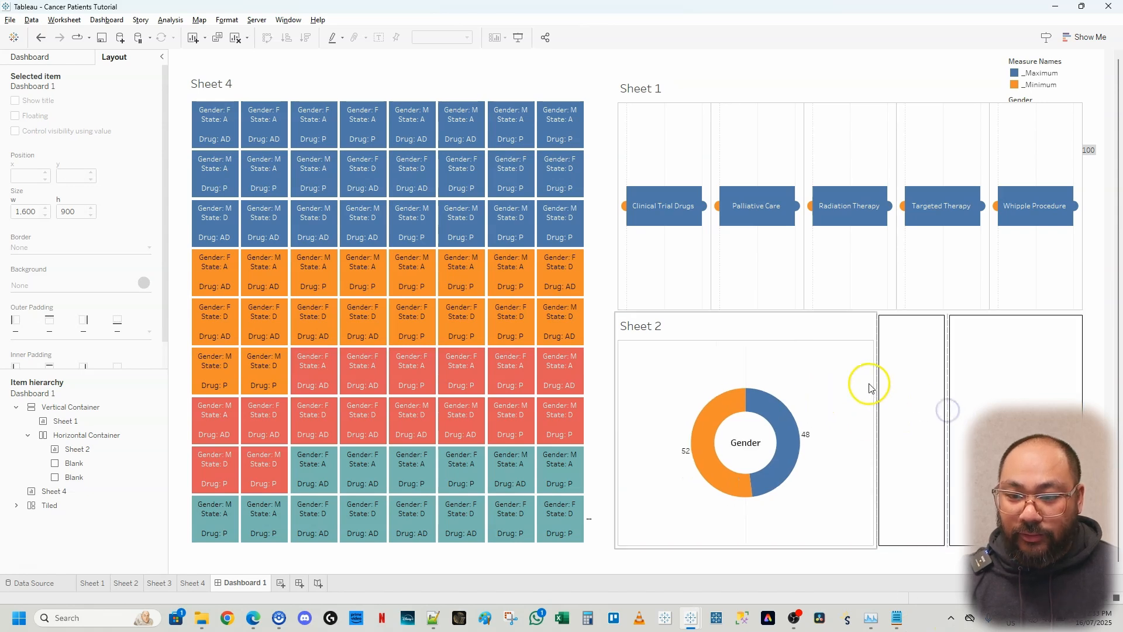
Step: Distribute the contents of the horizontal container evenly across Sheet 2 and the two blanks
click(794, 325)
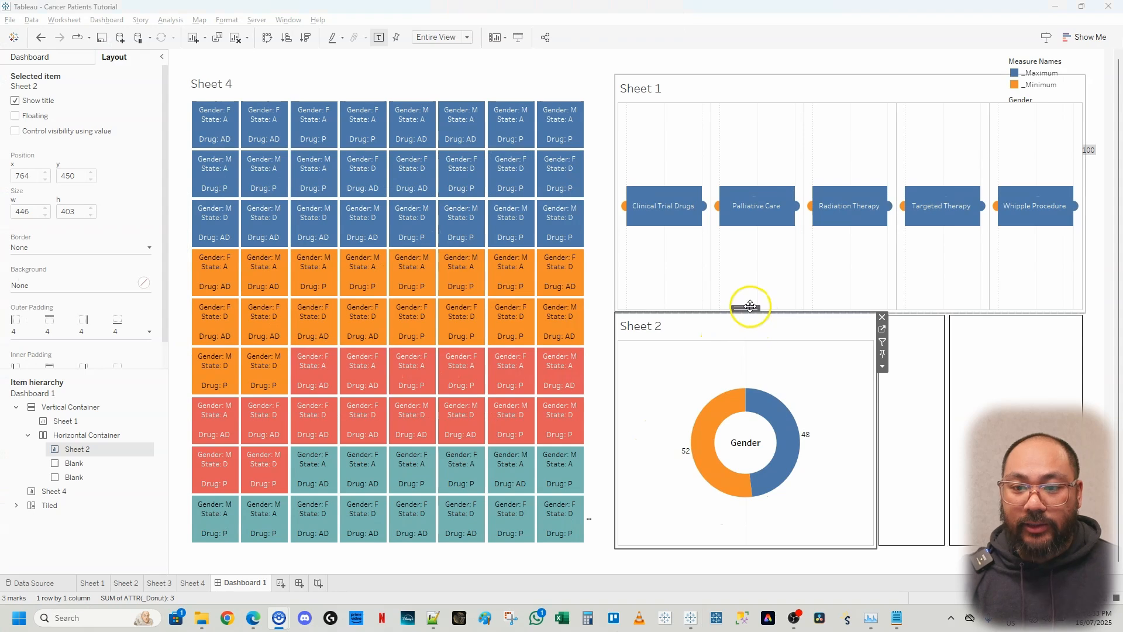
double_click(750, 307)
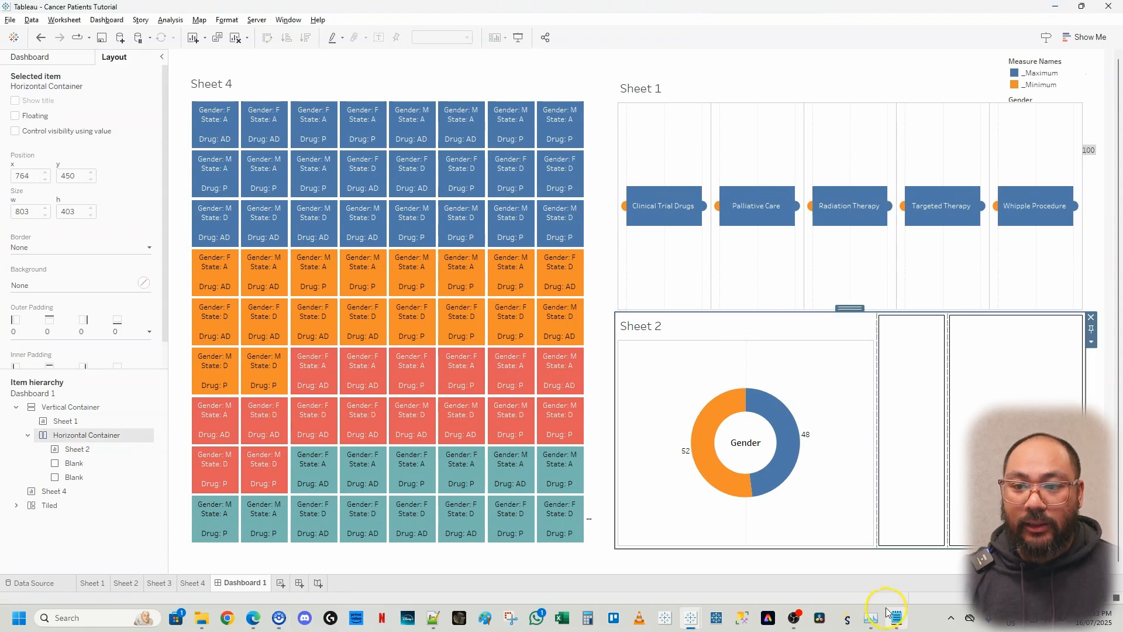
click(1091, 343)
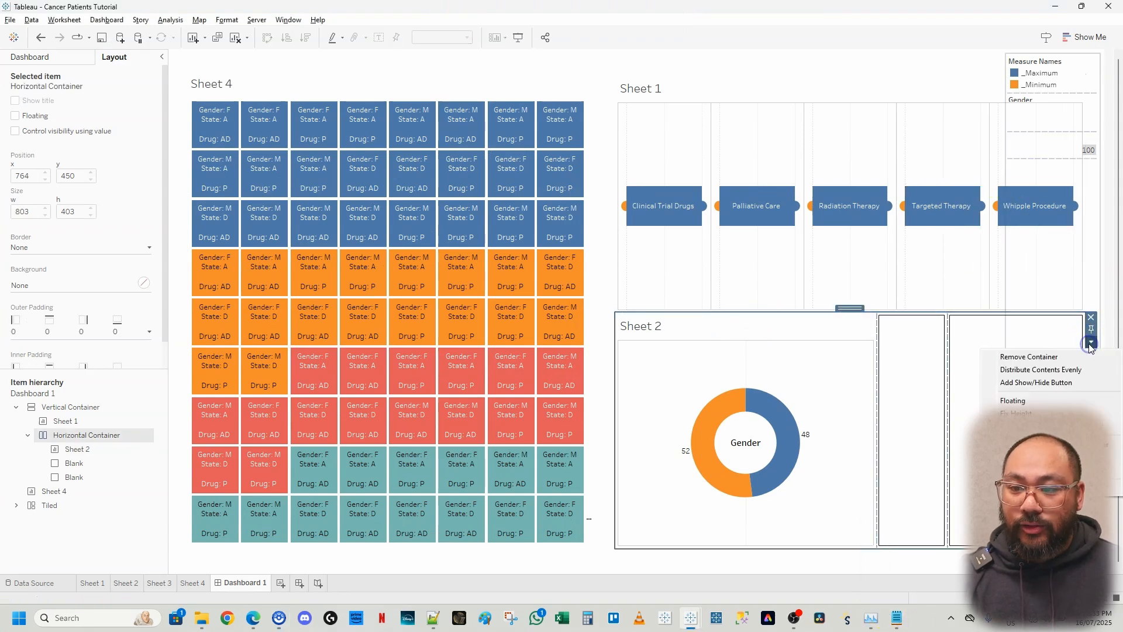
click(1020, 370)
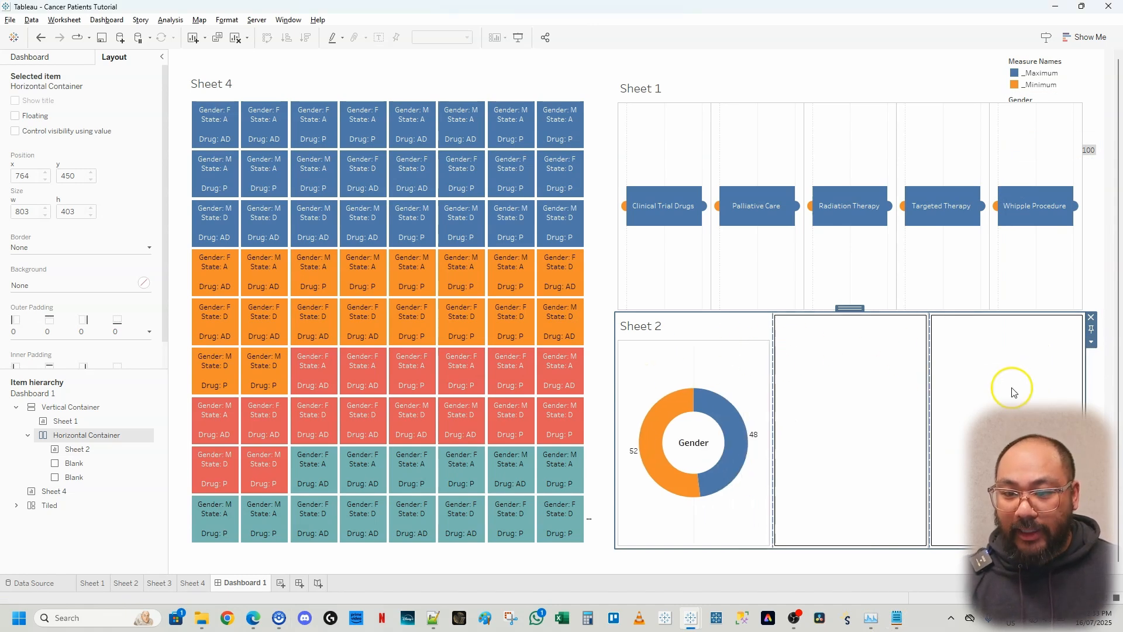
click(713, 361)
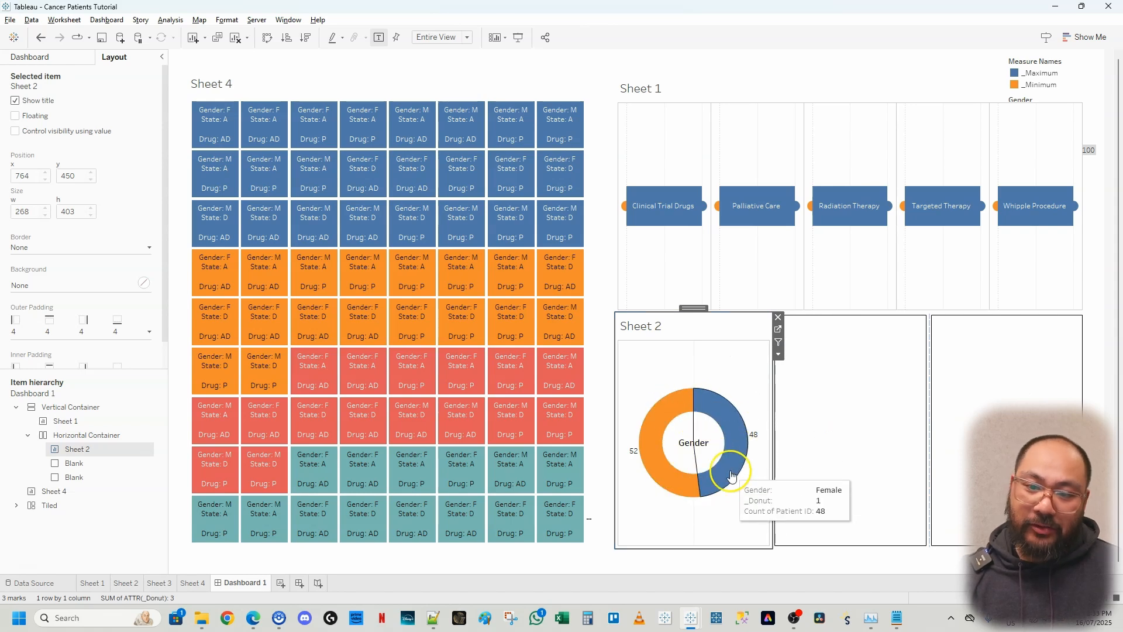
Step: Place Sheet 3, the age range bar chart, at the bottom of the vertical container below the horizontal container
click(31, 57)
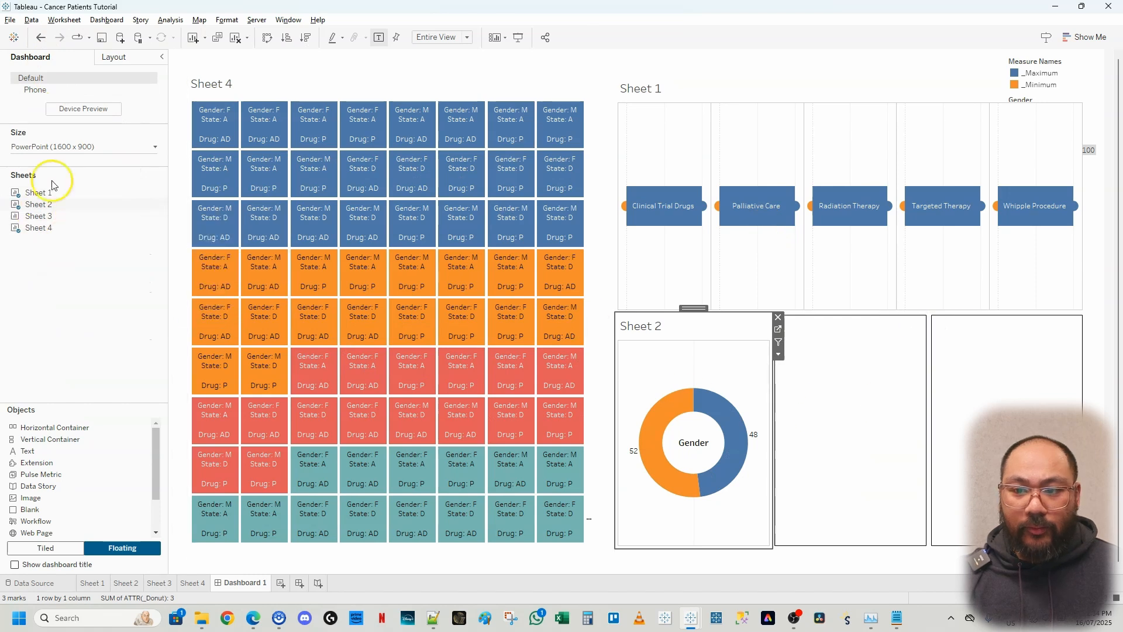
mouse_move(50, 221)
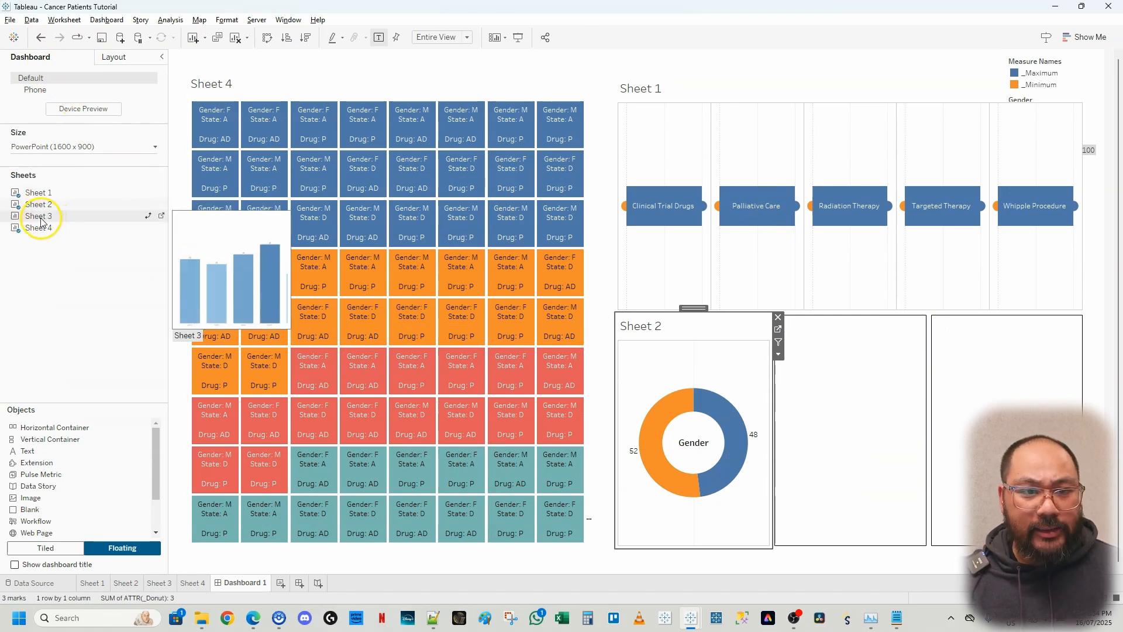
drag(40, 220, 834, 539)
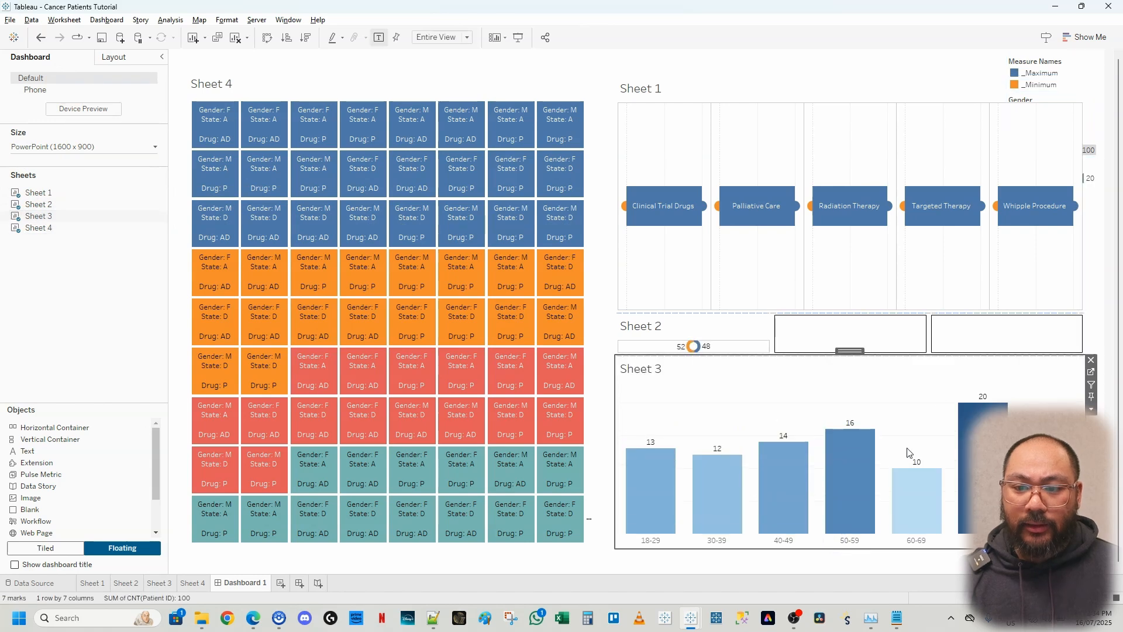
Step: Adjust the row heights in the vertical container, making the Sheet 2 row taller and Sheet 1 slightly taller
drag(776, 358, 779, 411)
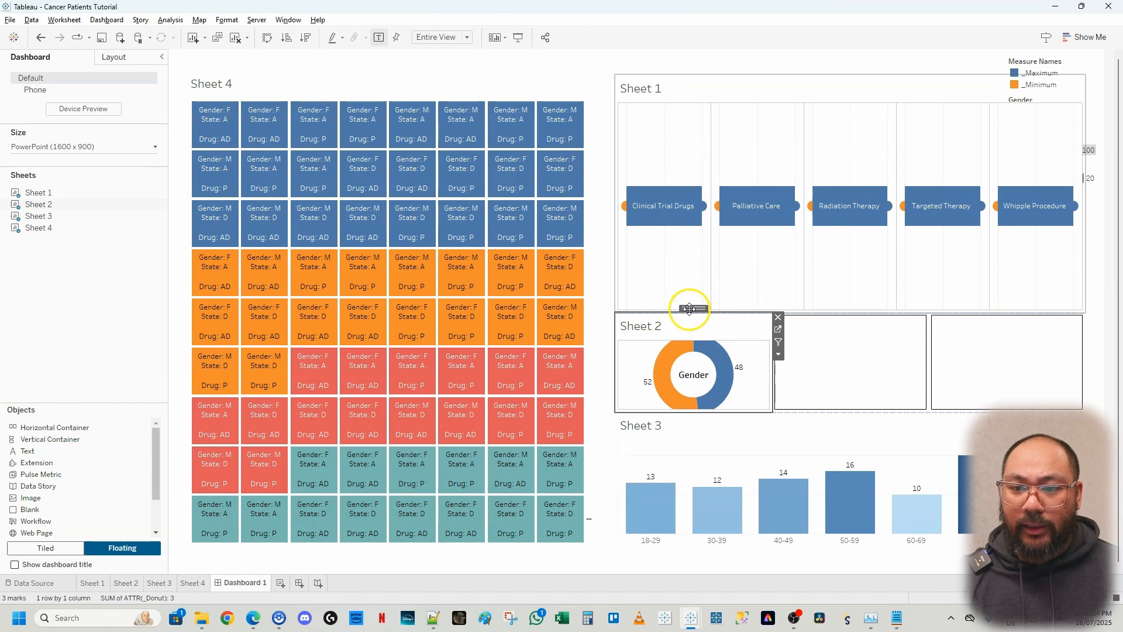
drag(895, 311, 896, 326)
click(758, 350)
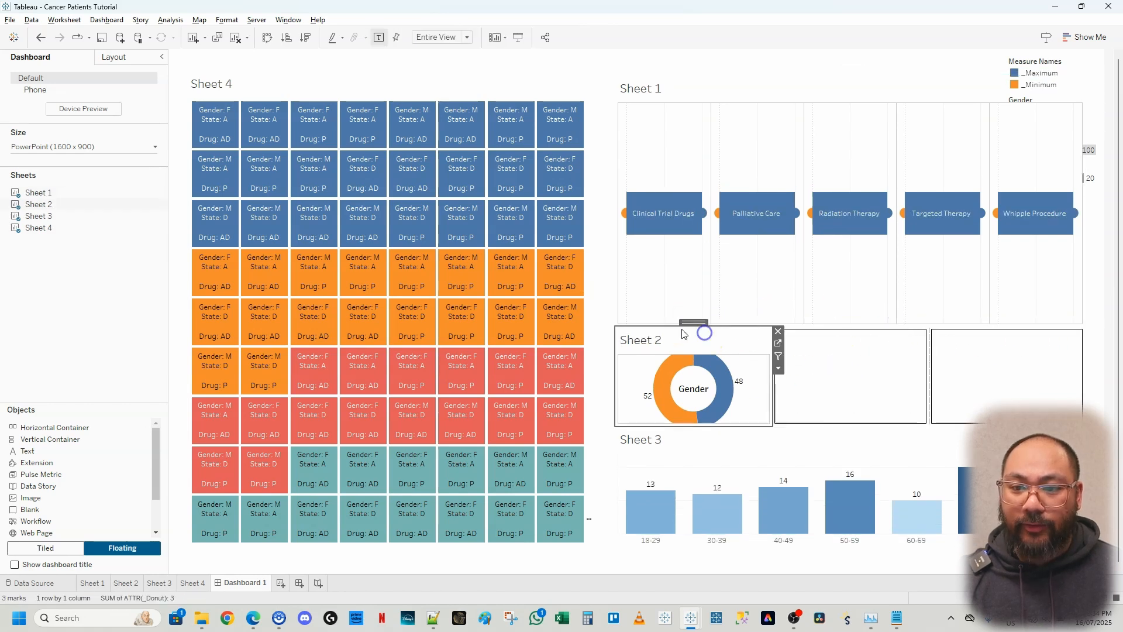
drag(694, 321, 892, 337)
click(862, 420)
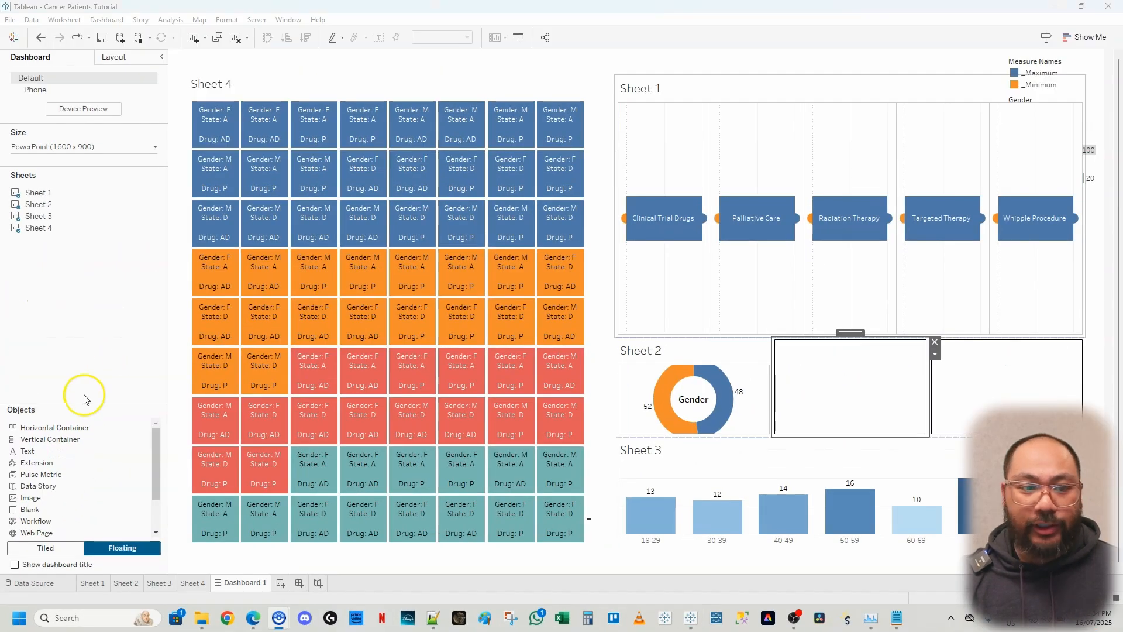
Step: Try to add a Text object at the top of the vertical container above Sheet 1
drag(62, 299, 62, 299)
drag(31, 451, 824, 162)
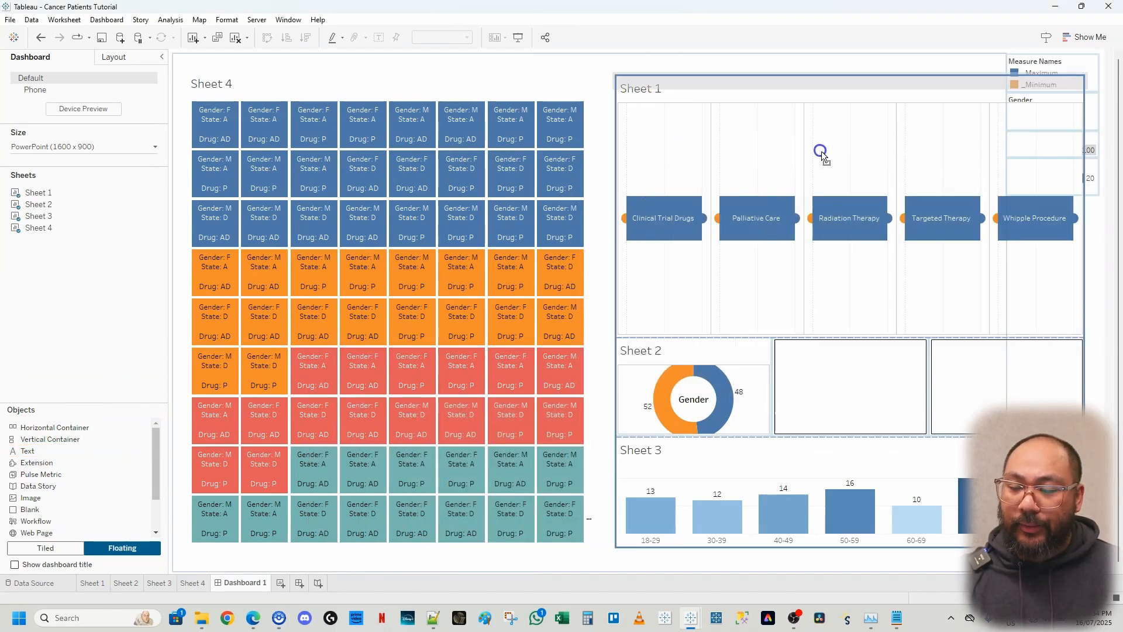
drag(815, 140, 815, 135)
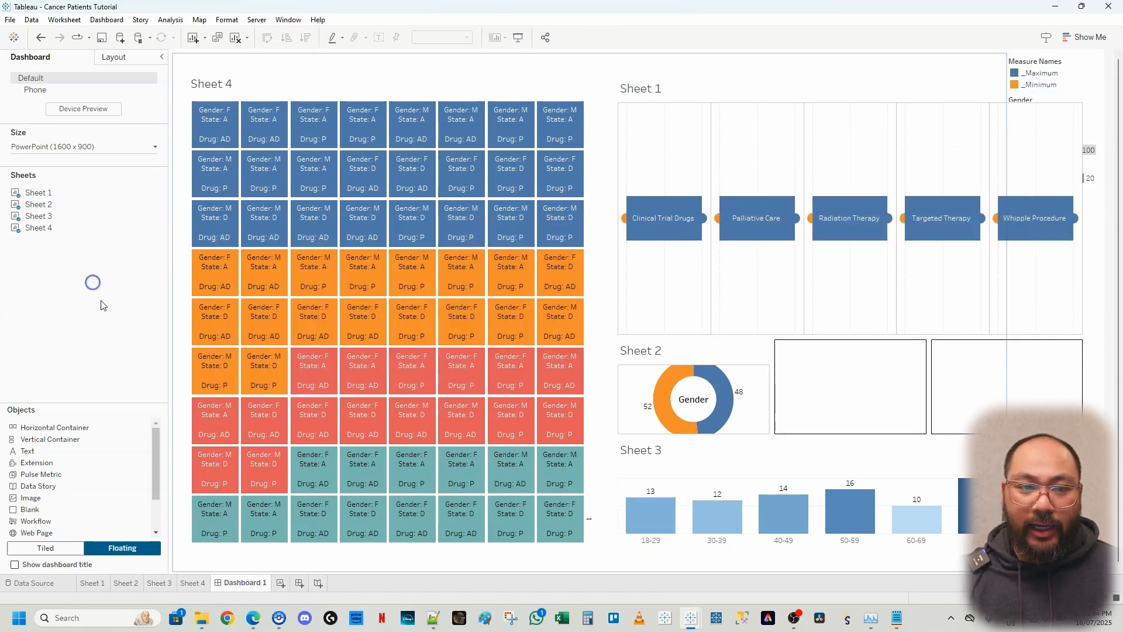
Step: Select the Measure Names legend and its parent vertical container, and review that container's options
click(971, 63)
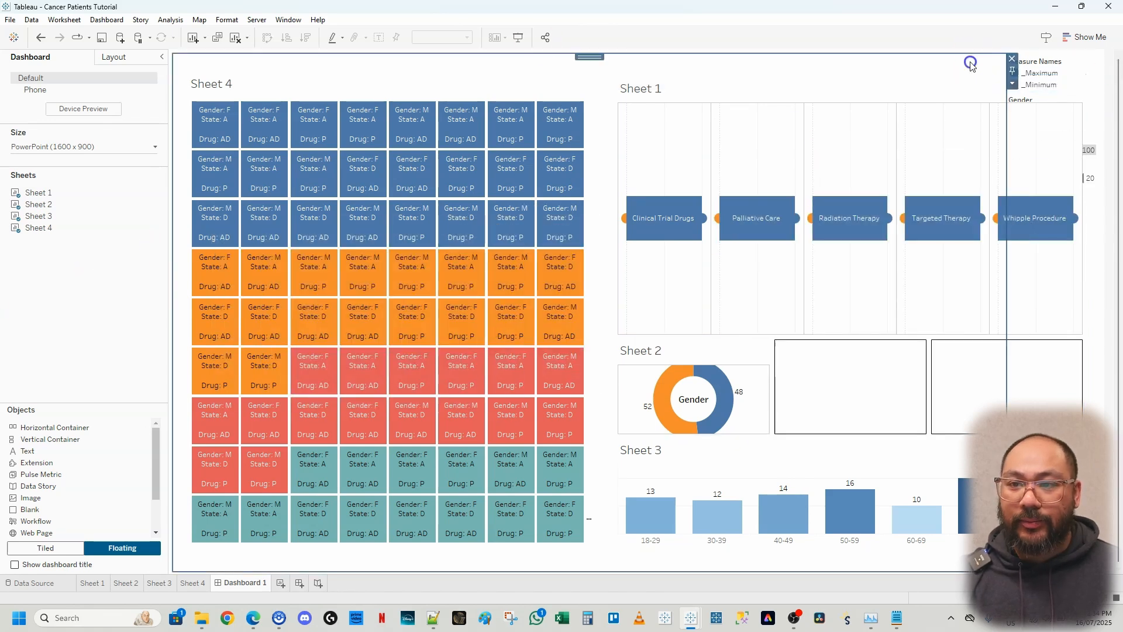
click(1081, 60)
click(1066, 54)
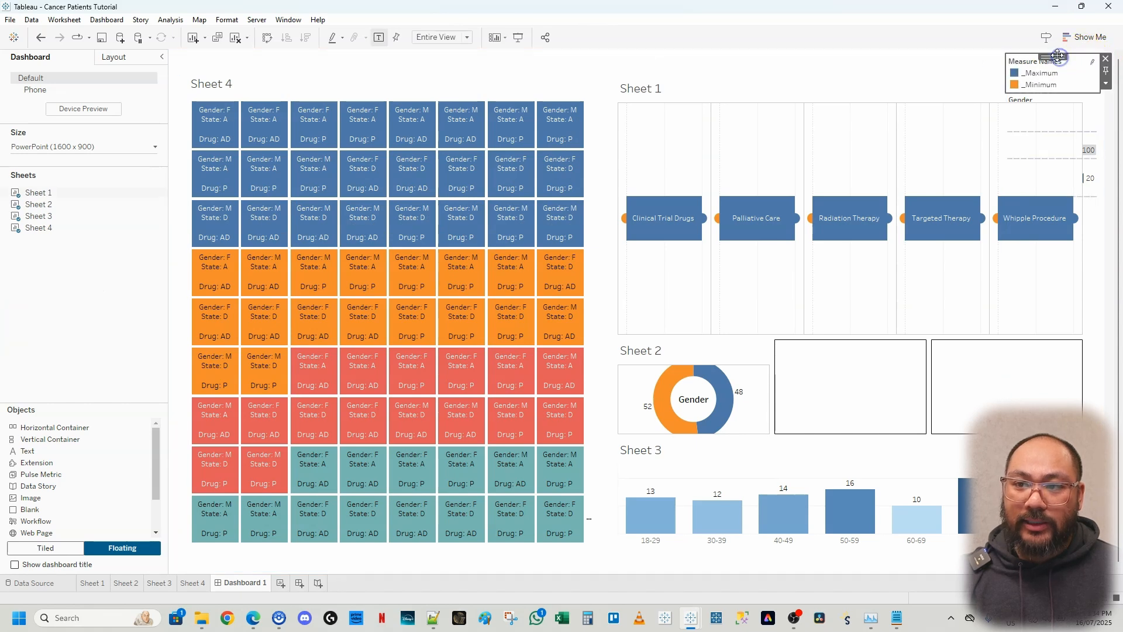
click(1103, 101)
click(1095, 176)
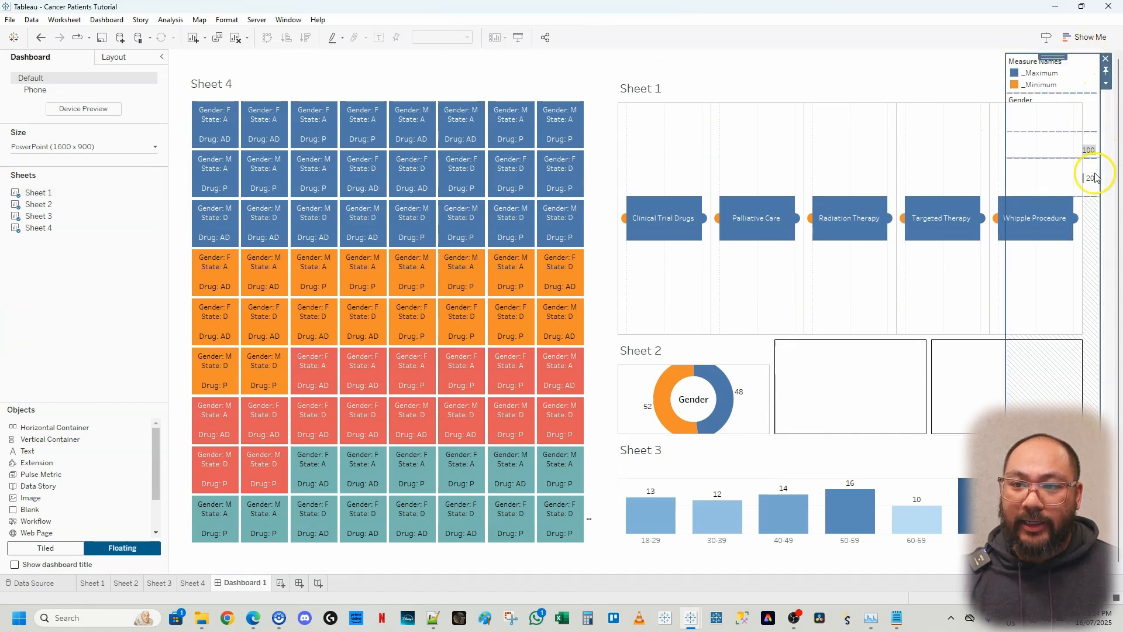
click(1106, 83)
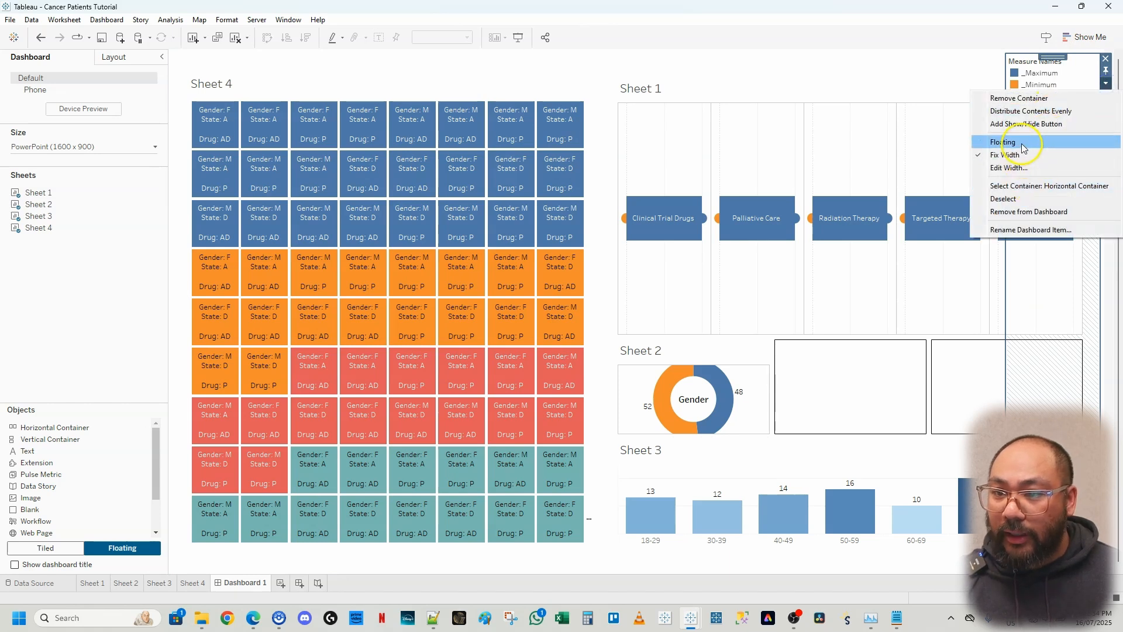
Step: Examine the nesting of the empty tiled area, the horizontal container around the legends and its parent tiled container
click(923, 68)
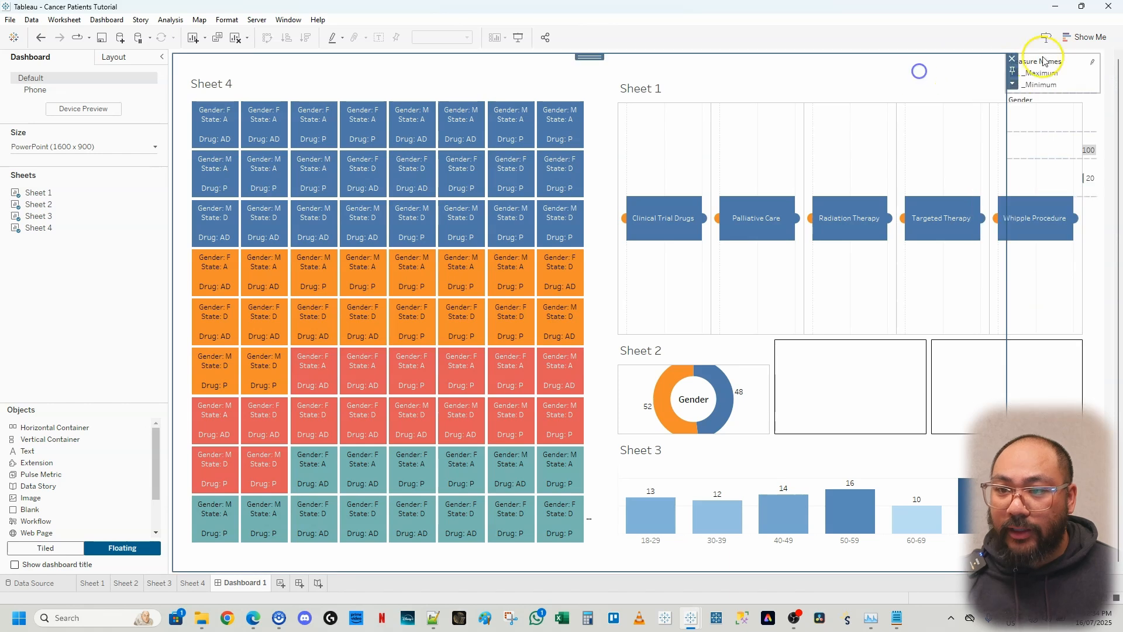
double_click(588, 59)
click(1114, 71)
click(890, 68)
double_click(596, 56)
click(1107, 70)
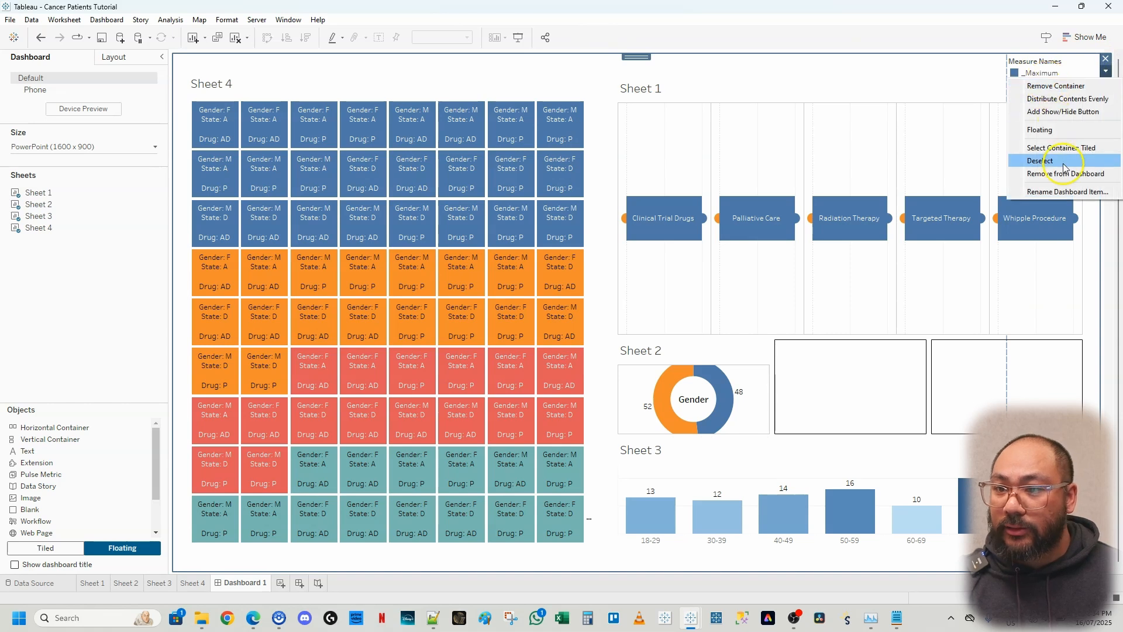
click(686, 76)
click(624, 58)
double_click(593, 59)
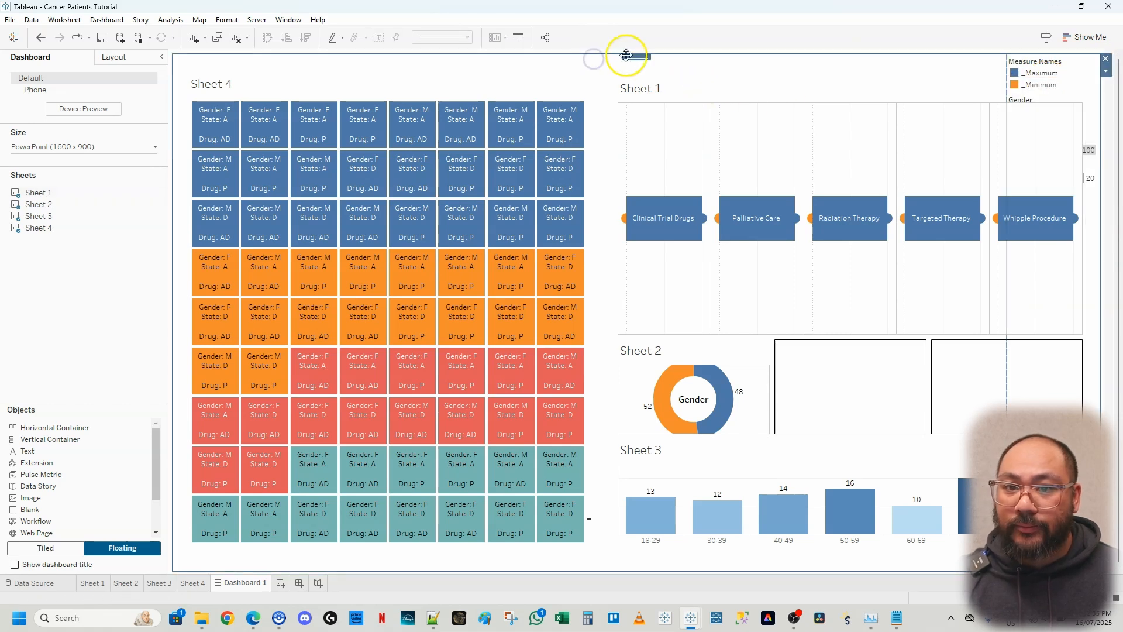
click(321, 87)
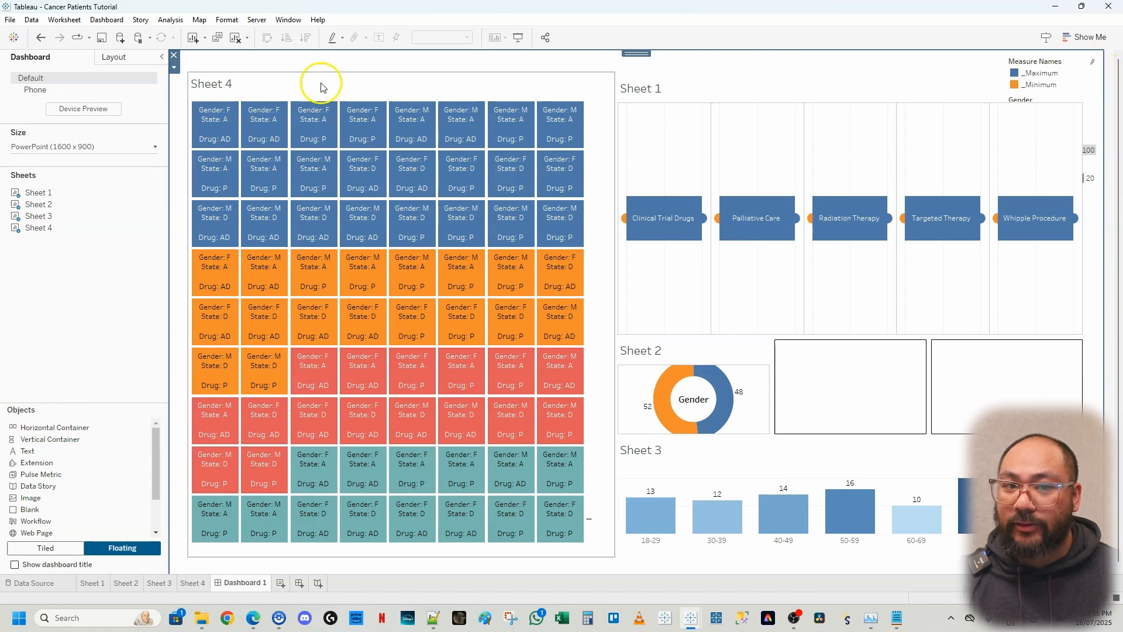
click(536, 66)
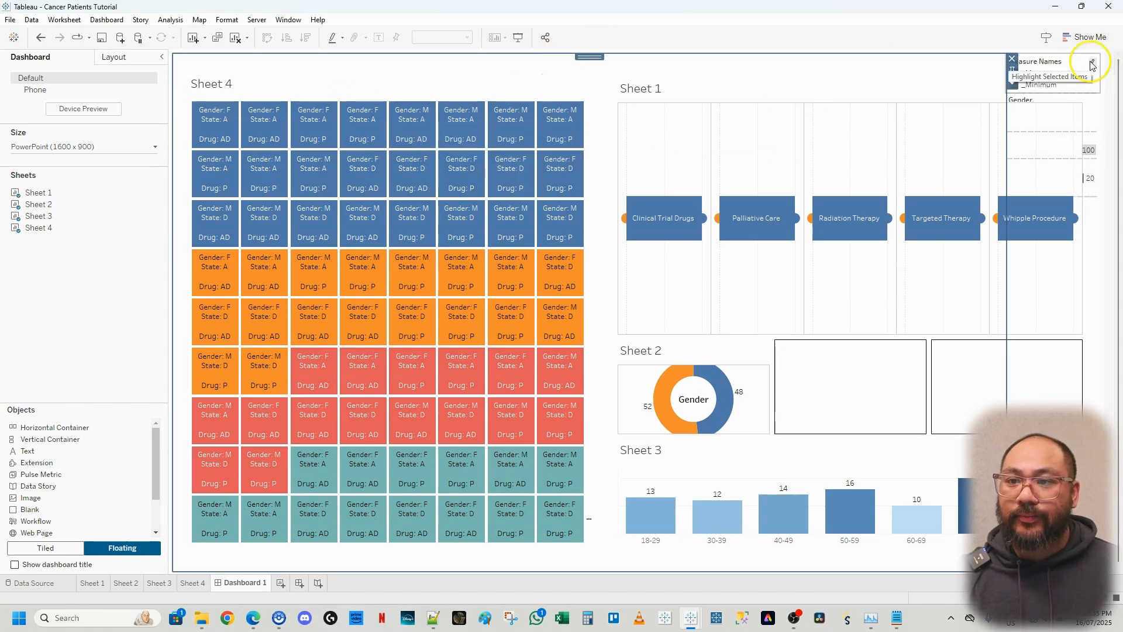
click(919, 55)
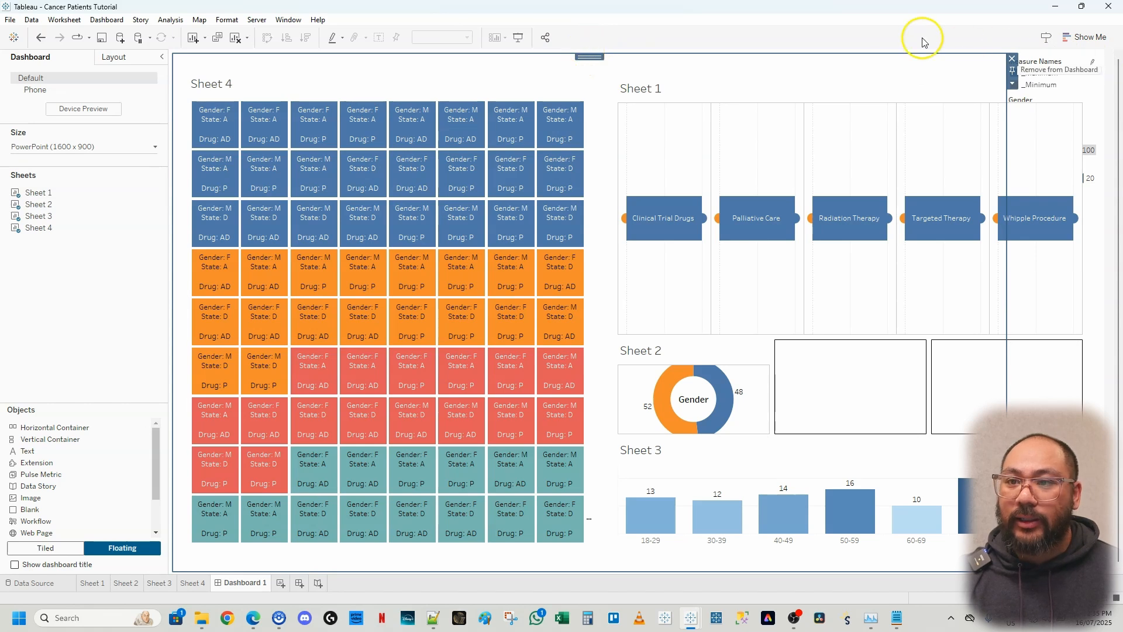
Step: Remove the vertical container holding the Measure Names, Gender and other legends from the dashboard
click(1066, 57)
double_click(1059, 57)
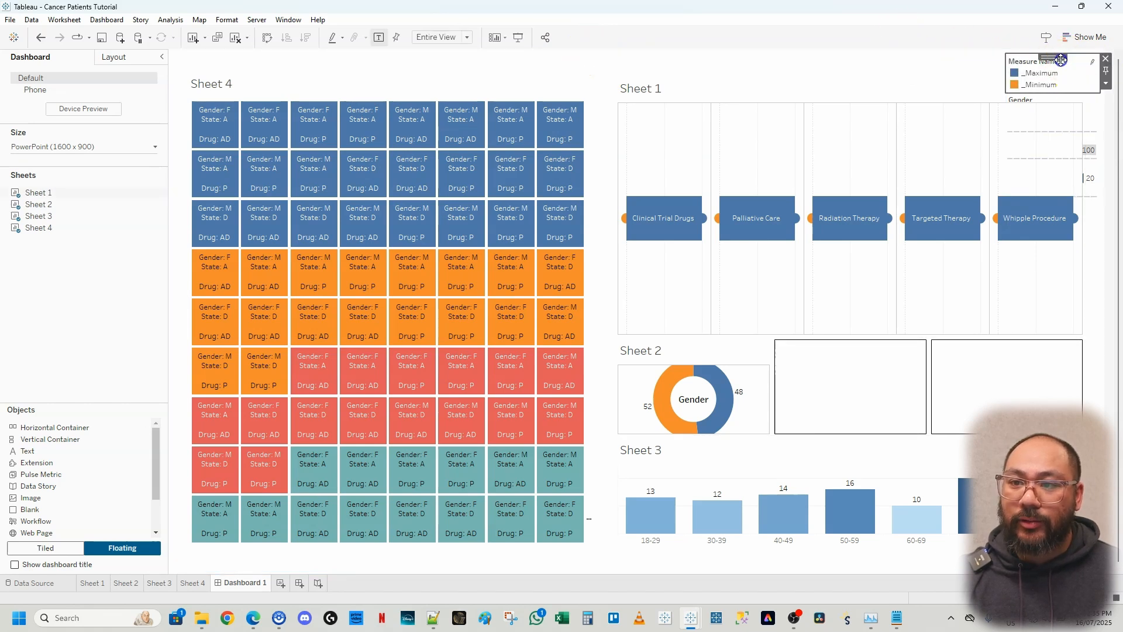
click(1107, 58)
click(630, 326)
click(973, 64)
click(1104, 65)
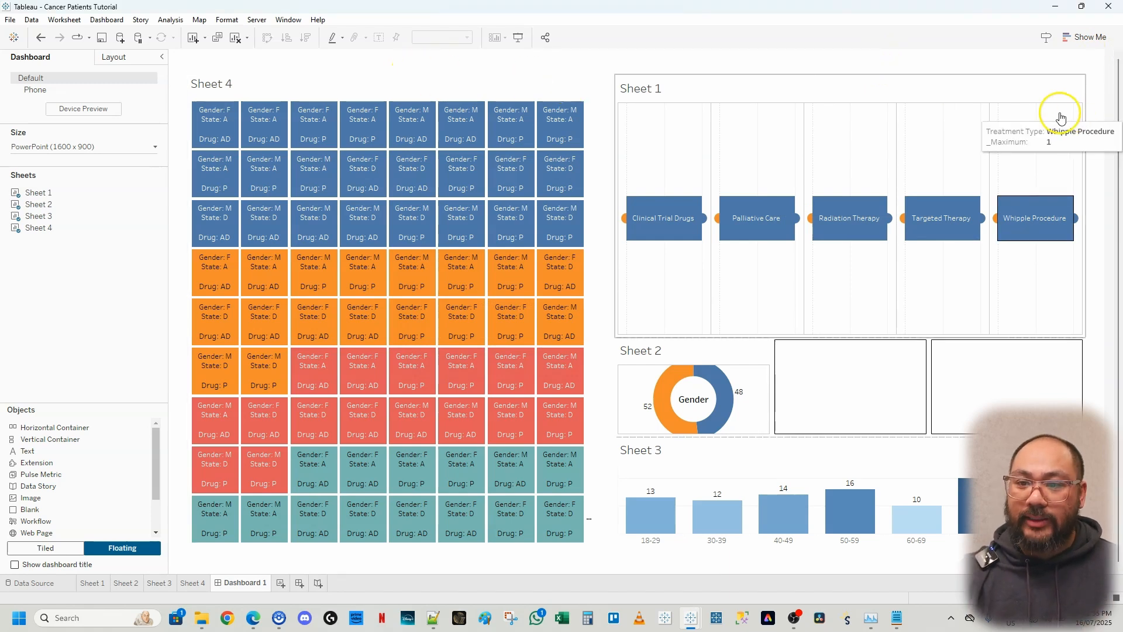
Step: Add a text object above Sheet 1 and fill it with the dashboard title and description copied from the open Notepad note
drag(37, 452, 745, 86)
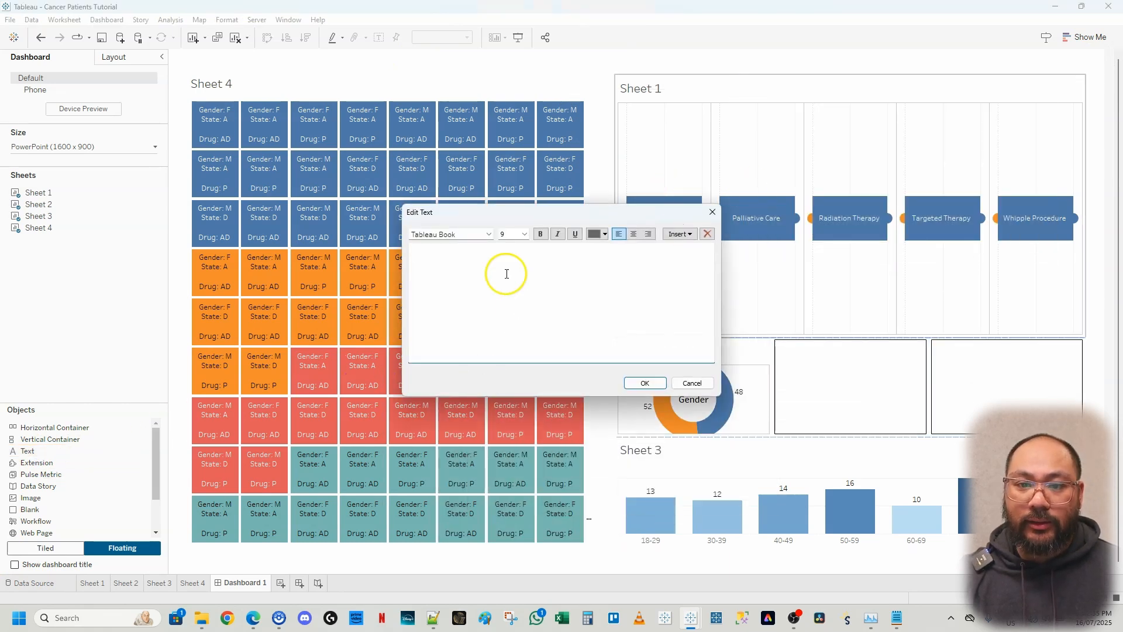
mouse_move(213, 619)
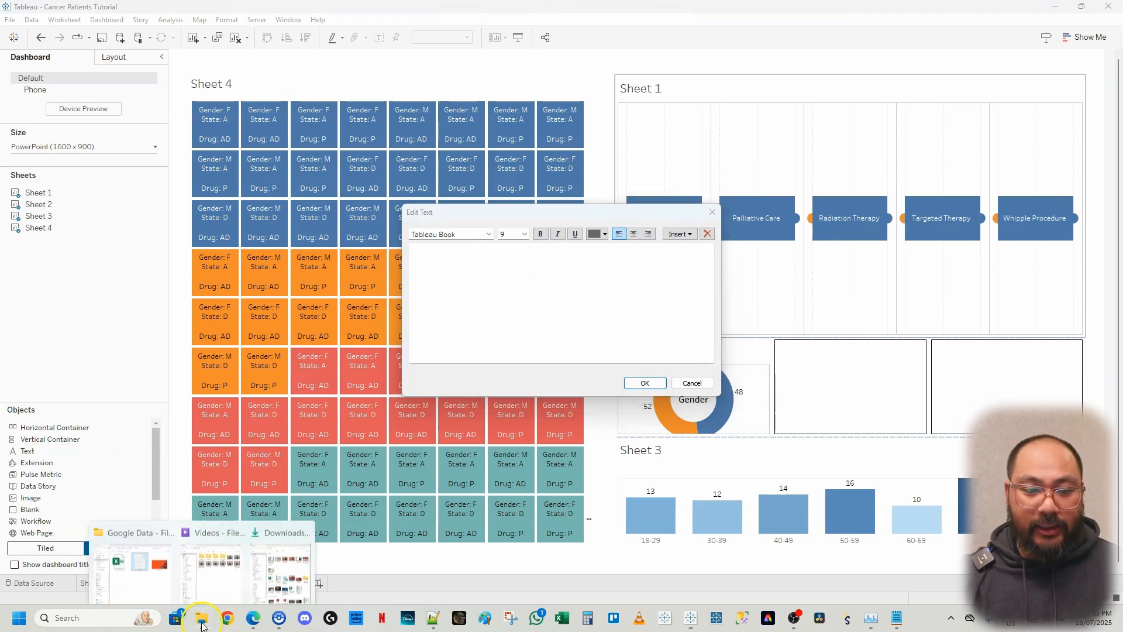
click(162, 571)
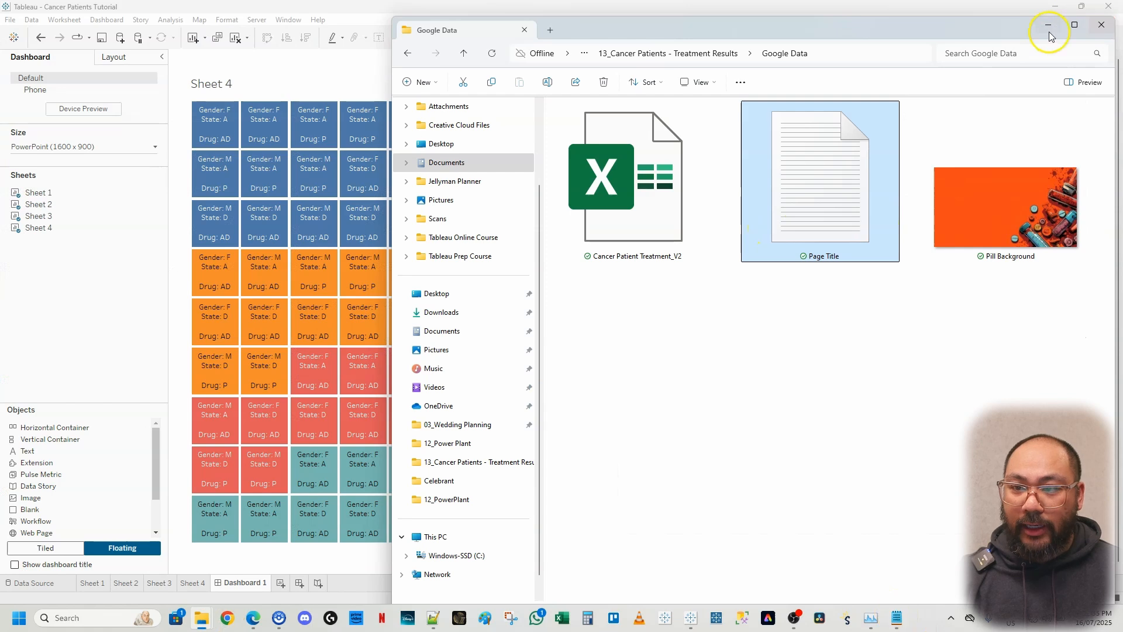
click(1048, 26)
click(907, 620)
click(765, 220)
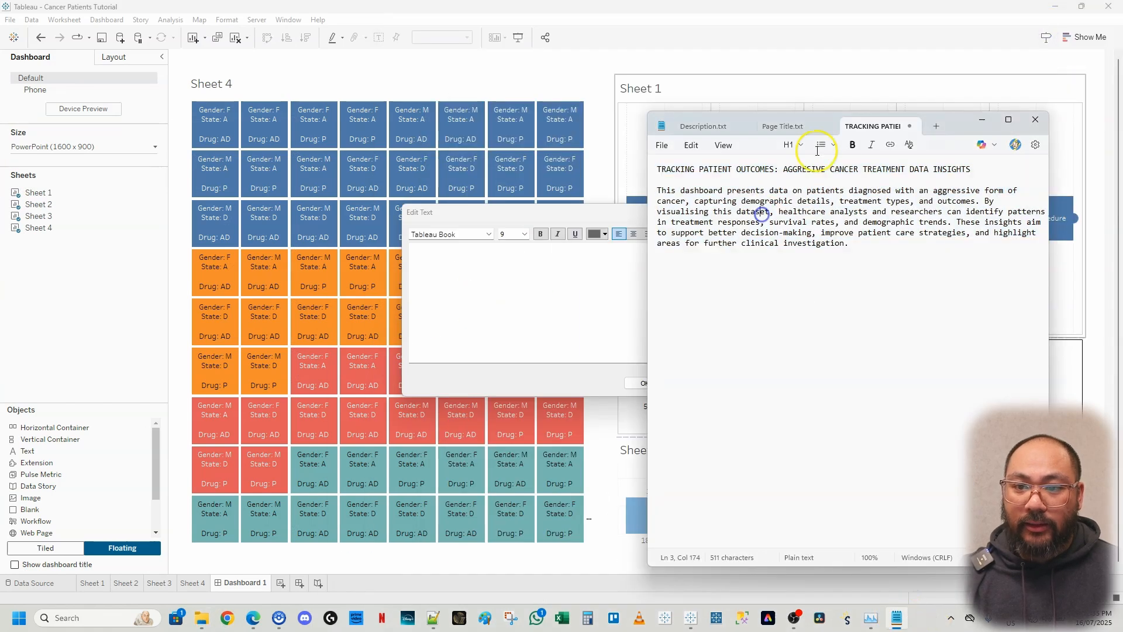
drag(854, 244, 630, 161)
key(ctrl+c)
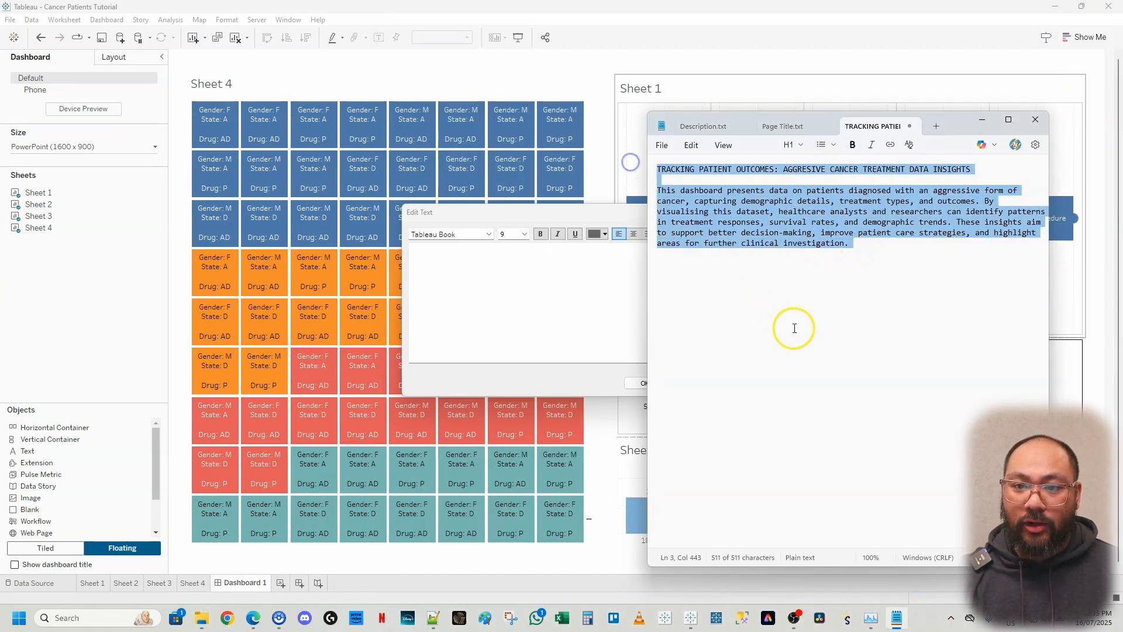
ctrl+scroll(794, 330, up, 6)
click(460, 277)
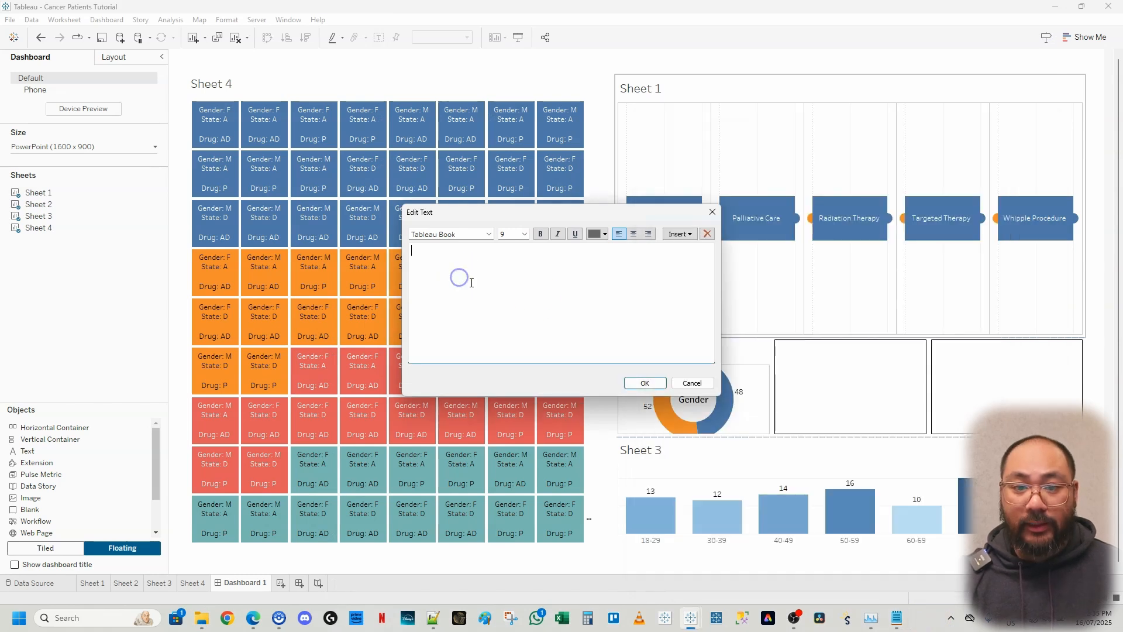
key(ctrl+v)
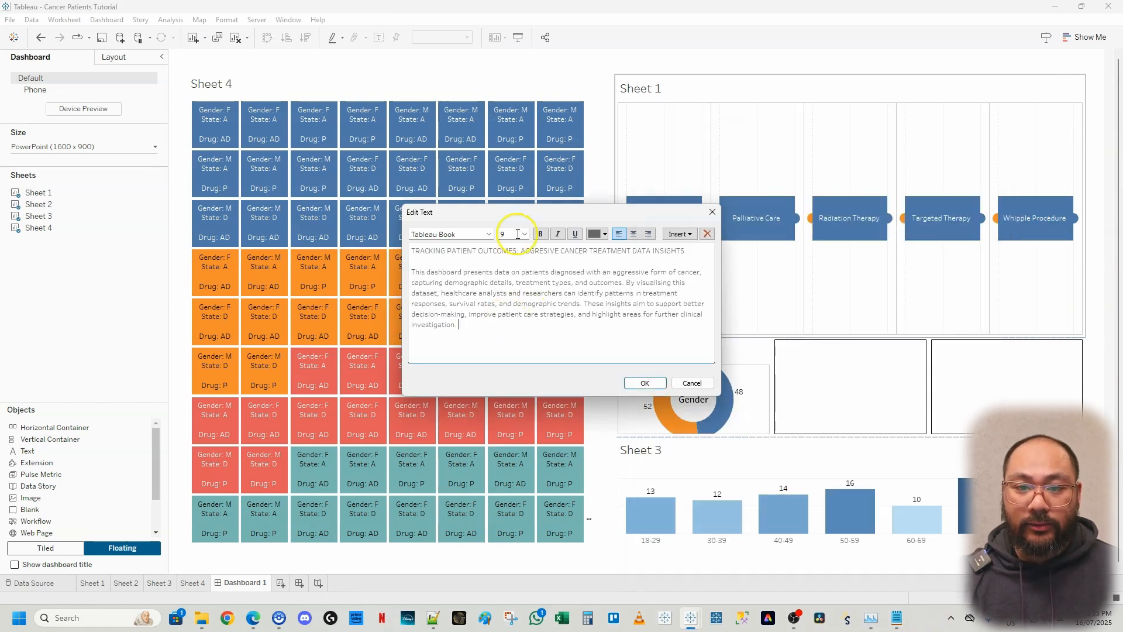
Step: Format the heading line "TRACKING PATIENT OUTCOMES: AGGRESIVE CANCER TREATMENT DATA INSIGHTS" as size 20 bold and accept the text
triple_click(695, 250)
click(524, 233)
click(515, 312)
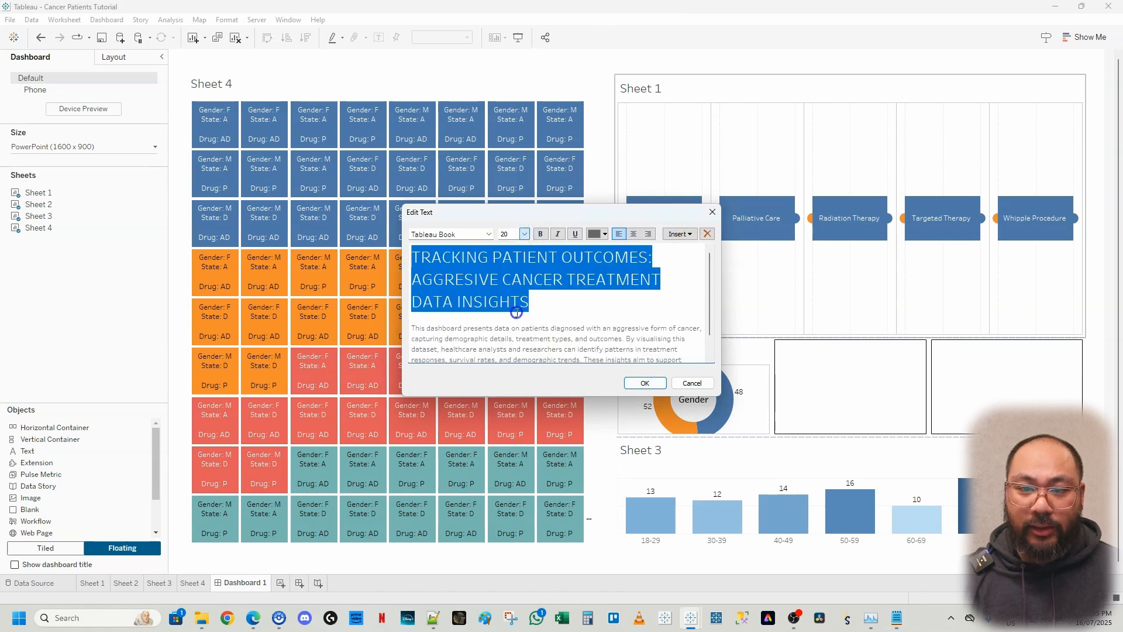
click(543, 233)
click(546, 289)
click(644, 383)
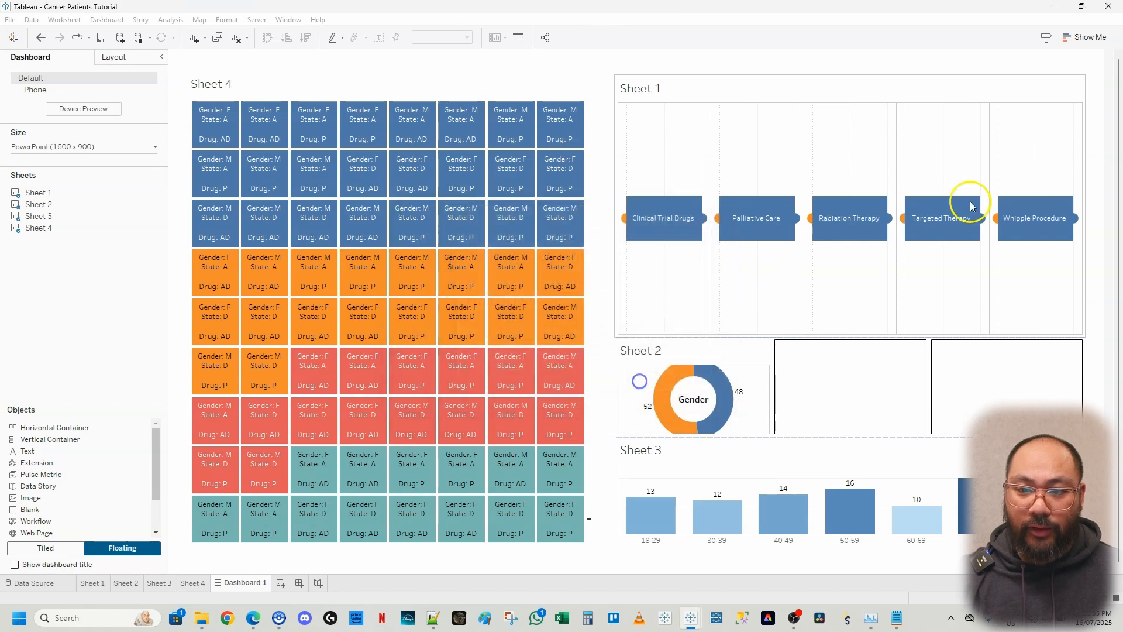
Step: Enlarge the heading text object until all its text fits, and shorten the Sheet 1 treatment chart to a low strip
drag(797, 132, 792, 210)
click(827, 270)
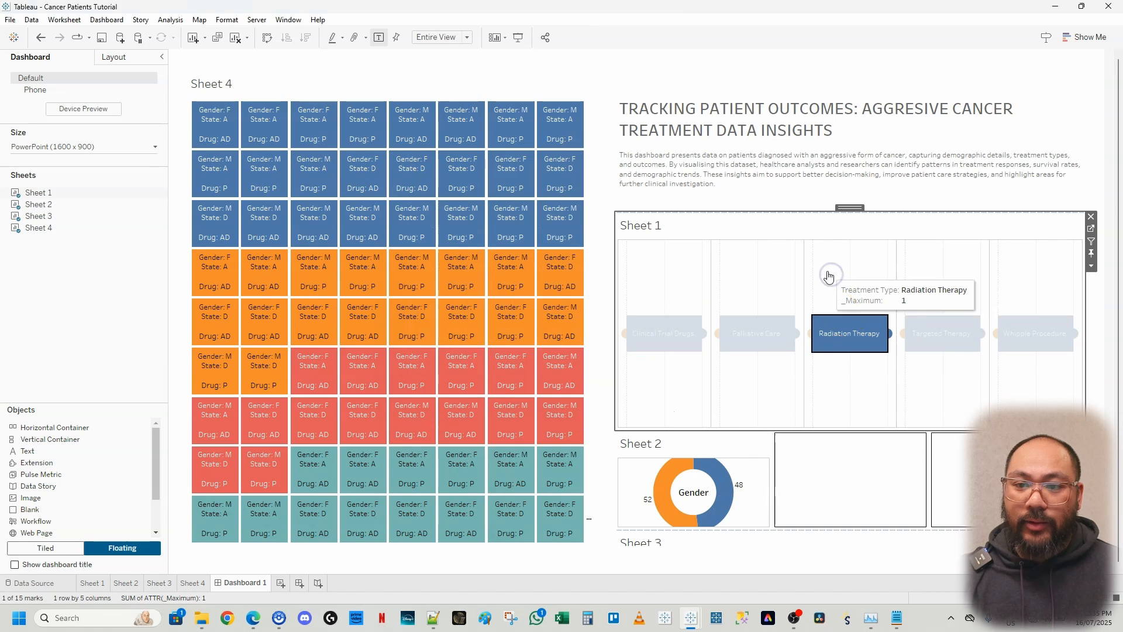
drag(827, 431, 843, 316)
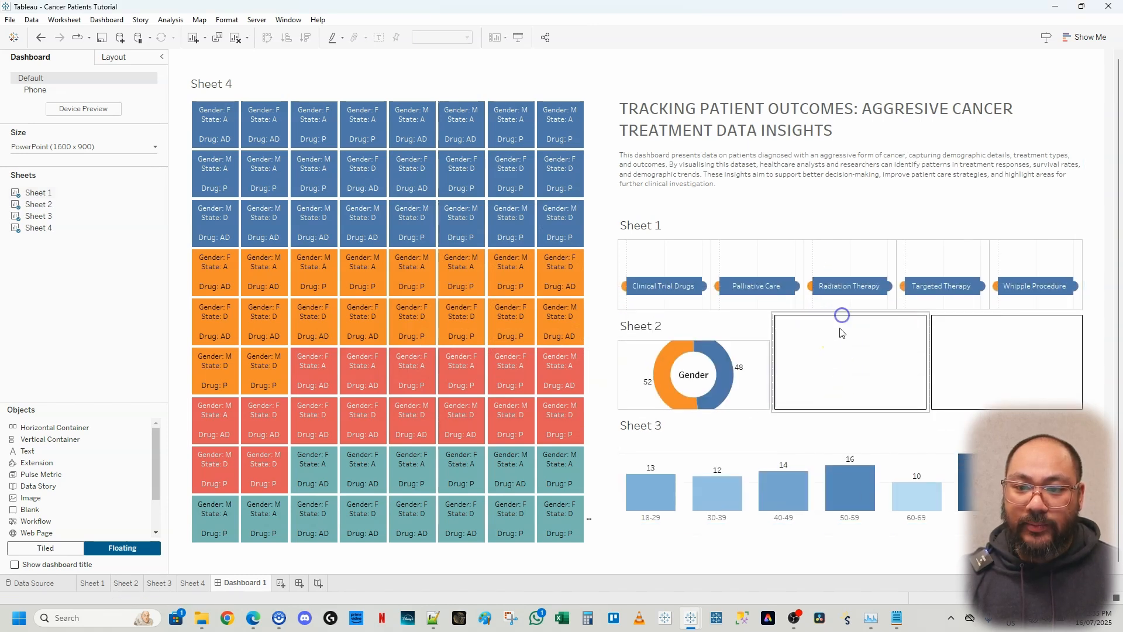
click(836, 421)
click(1107, 425)
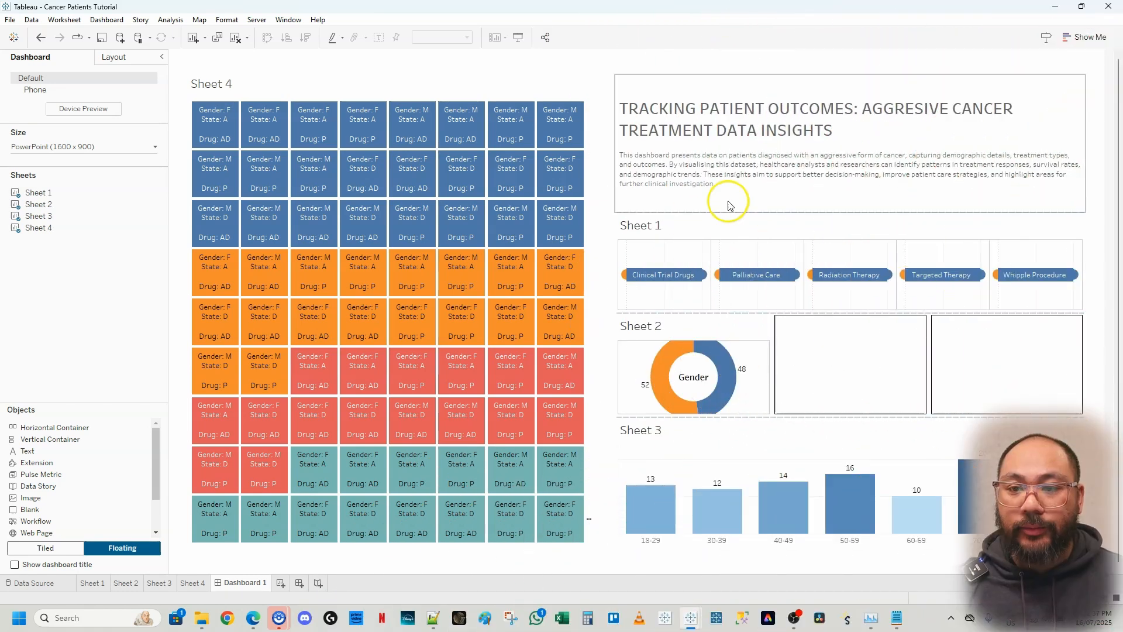
click(689, 231)
click(640, 227)
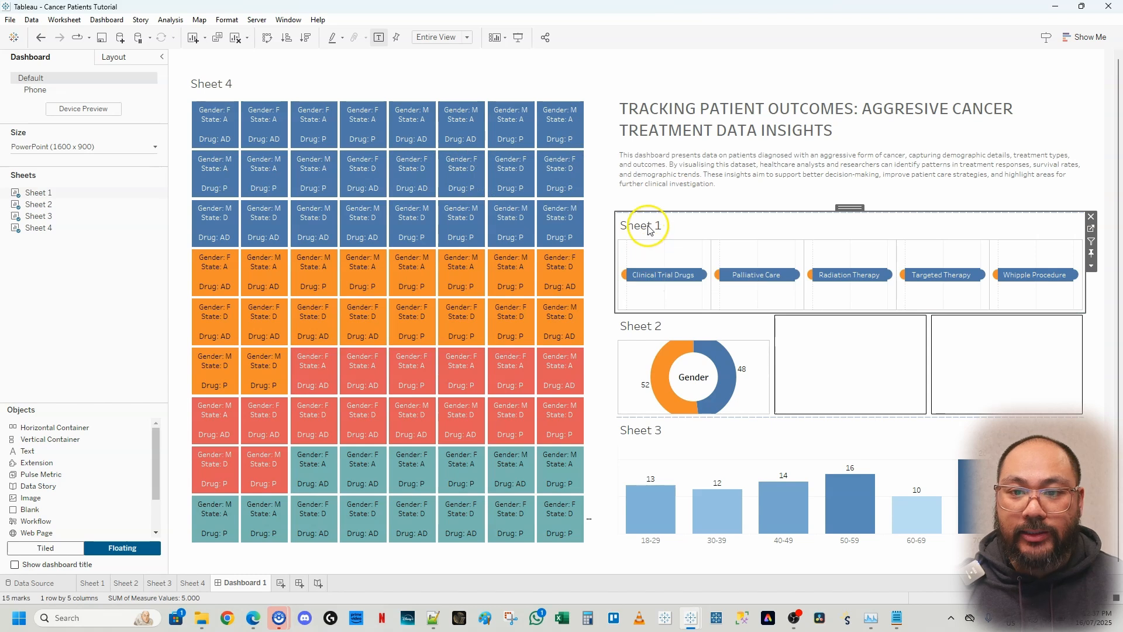
double_click(646, 227)
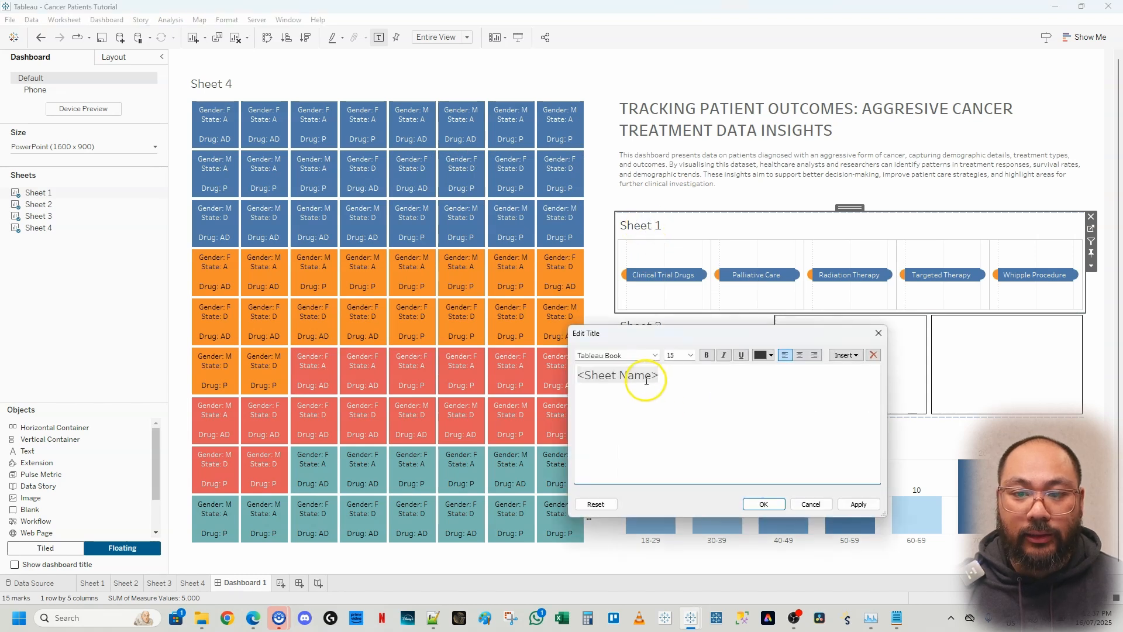
click(878, 332)
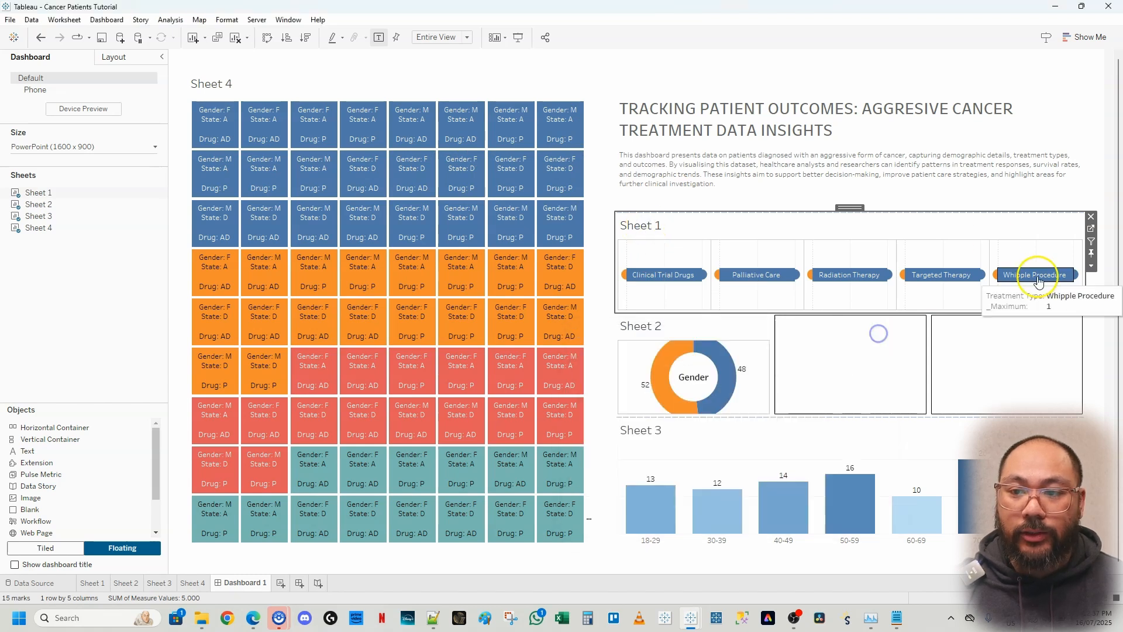
Step: Replace the title of the Sheet 1 treatment chart with "TREATMENT TYPE" in capitals
right_click(651, 230)
click(673, 236)
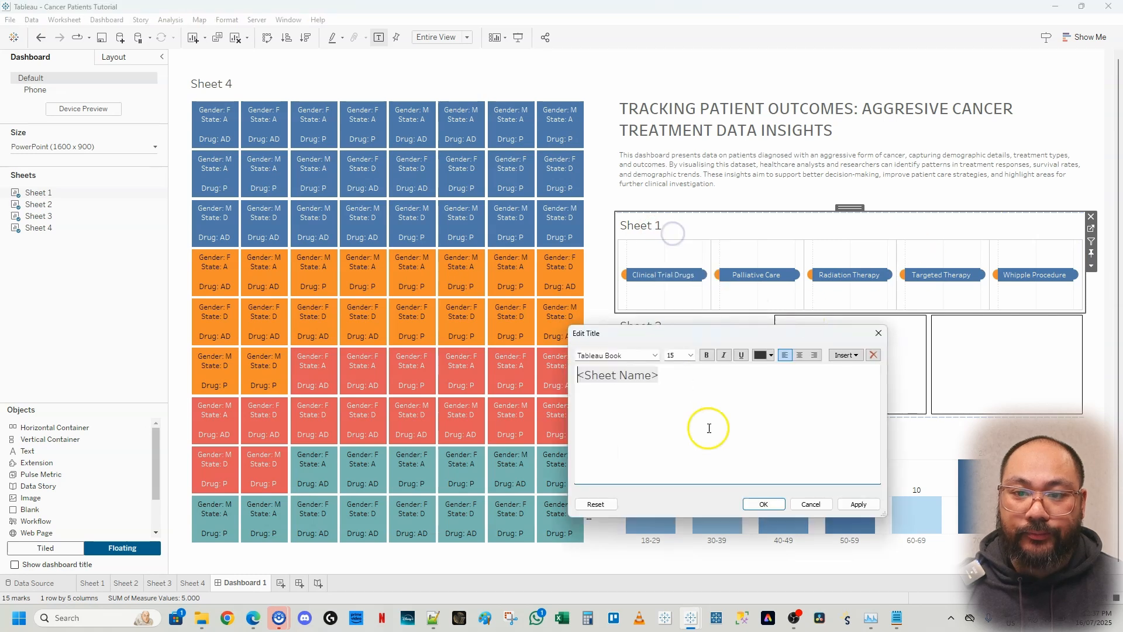
drag(710, 427, 515, 346)
text(Treatment T)
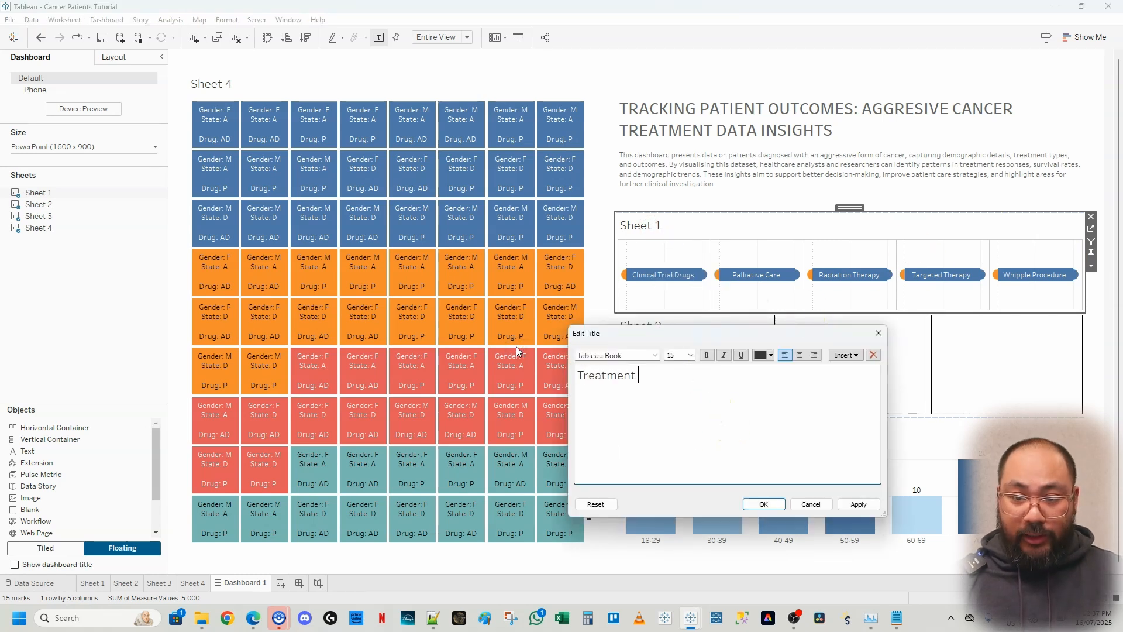
key(BackSpace)
key(BackSpace)
key(BackSpace)
key(BackSpace)
key(BackSpace)
key(BackSpace)
key(BackSpace)
key(BackSpace)
key(BackSpace)
key(BackSpace)
key(BackSpace)
key(Caps_Lock)
text(T)
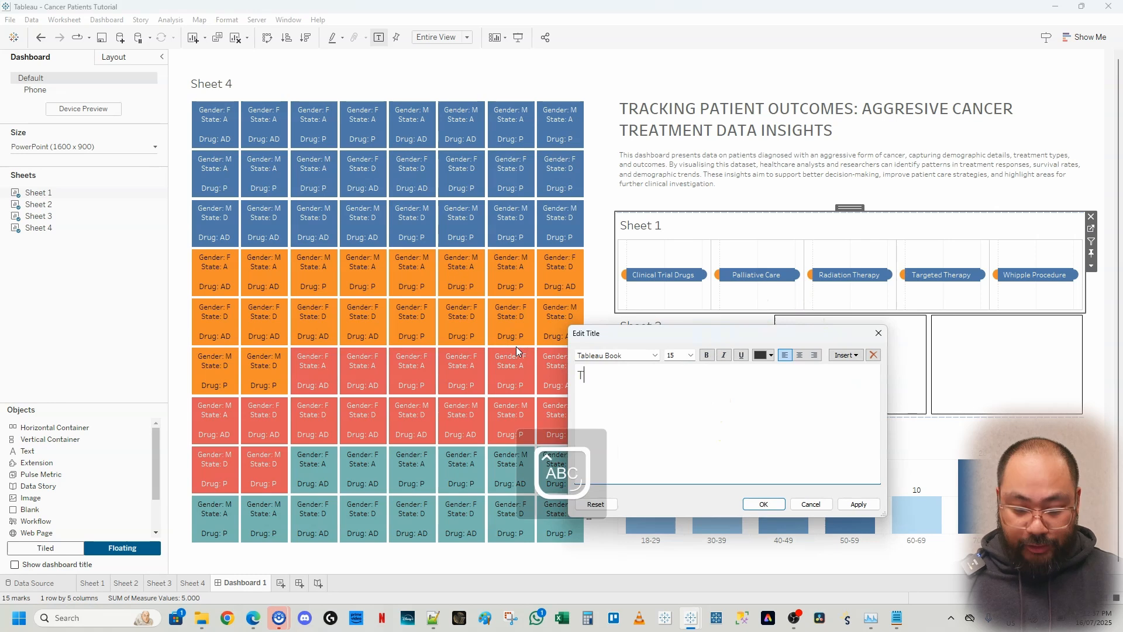
text(REATMENT TYPE)
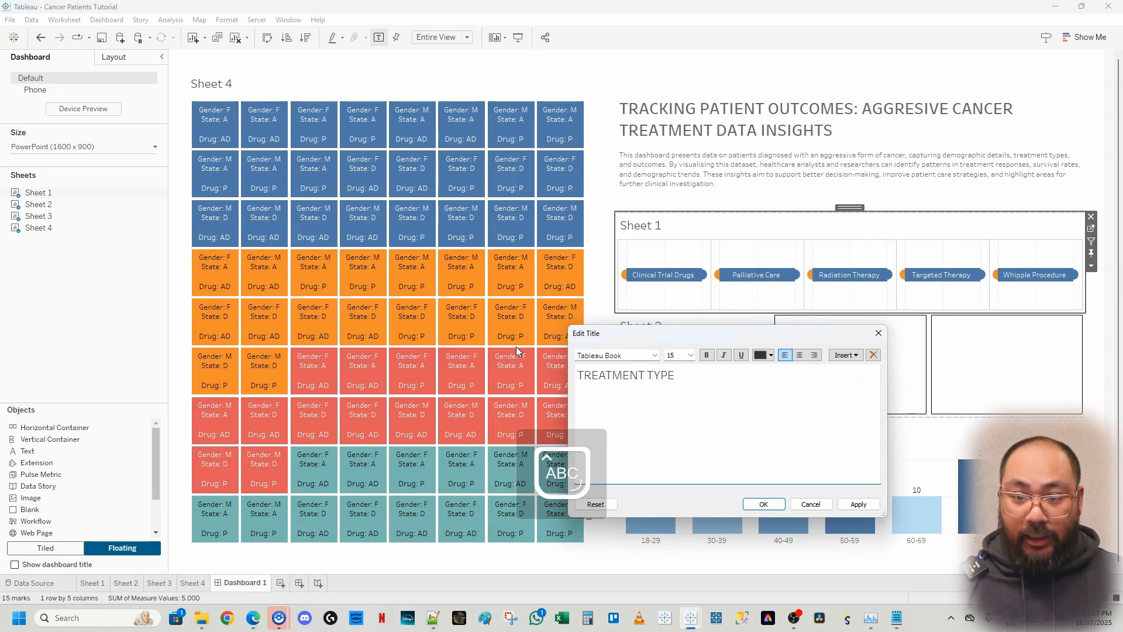
Step: Make the TREATMENT TYPE title bold at font size 12 and apply it to the chart
triple_click(693, 373)
click(707, 356)
click(691, 355)
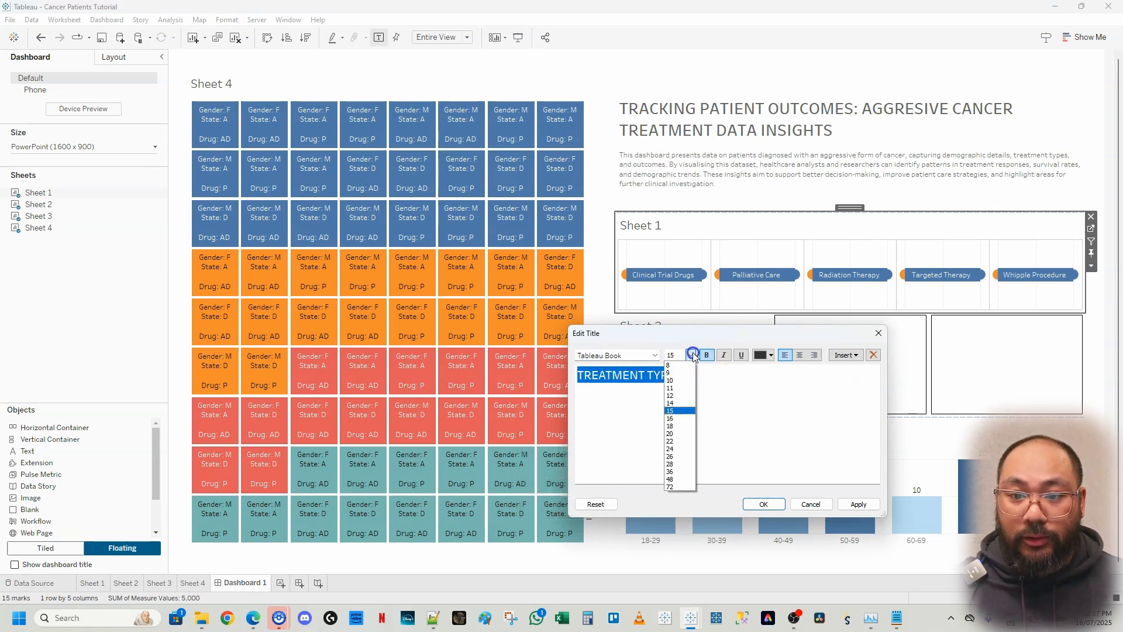
click(685, 393)
click(858, 504)
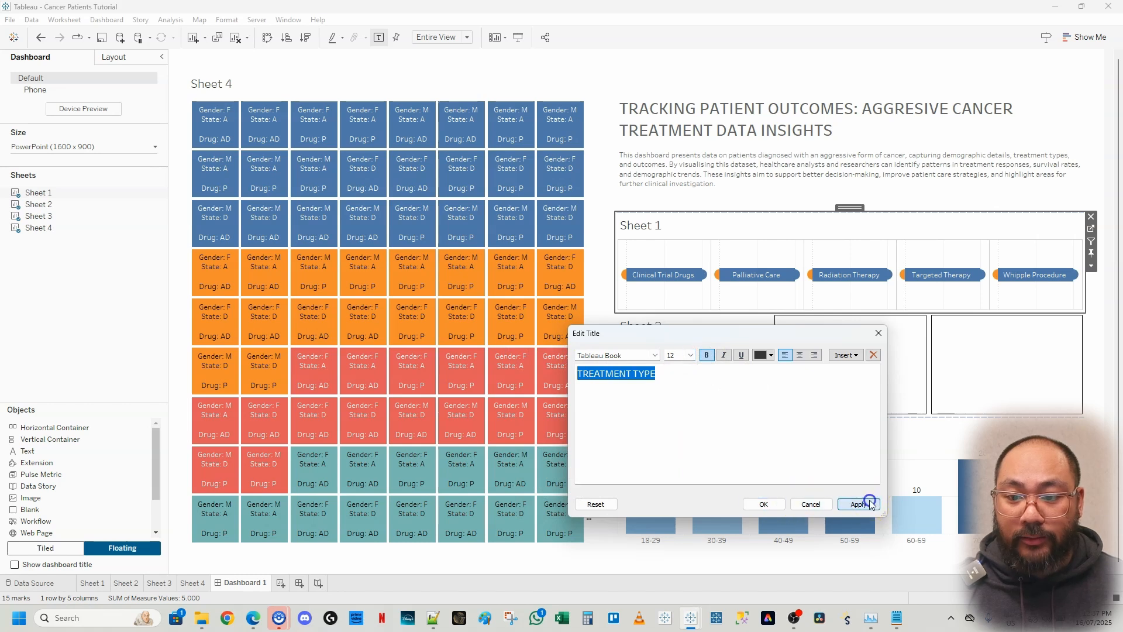
click(764, 503)
Step: Replace the title of the Sheet 3 bar chart with "AGE RANGE" in capitals
click(644, 434)
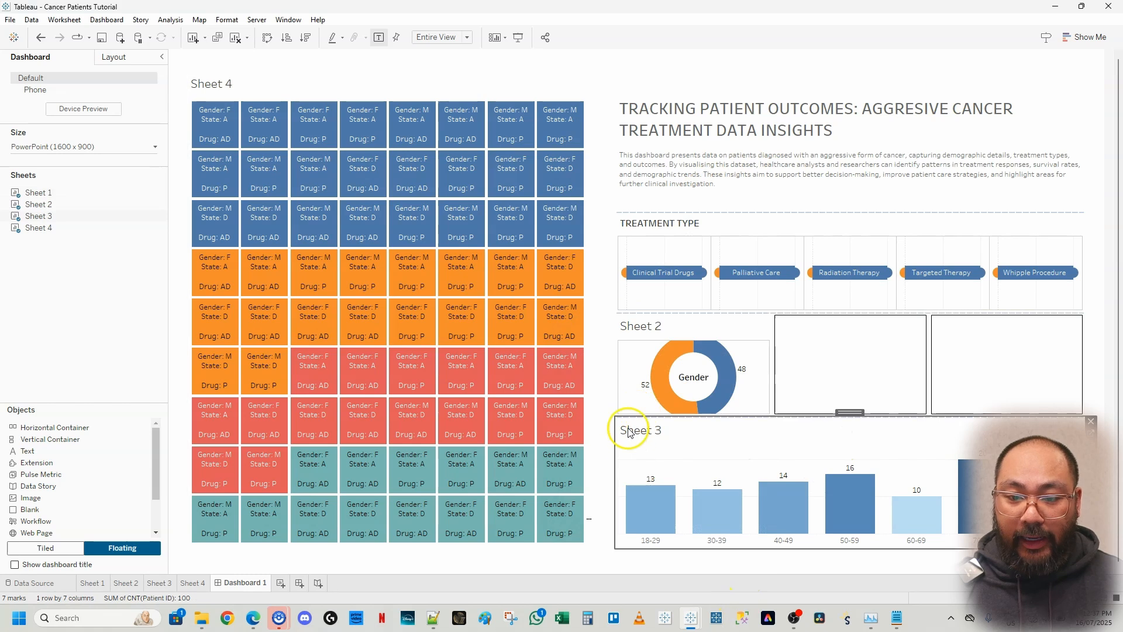
double_click(639, 432)
key(ctrl+a)
text(aGE)
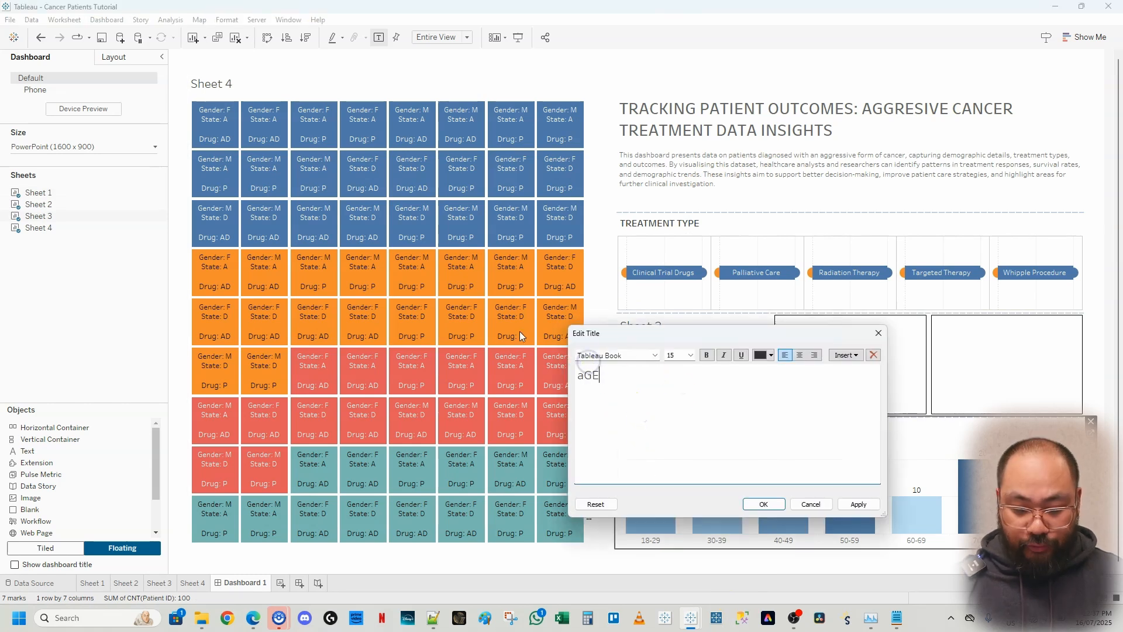
key(BackSpace)
key(BackSpace)
key(BackSpace)
text(AGE RANGE)
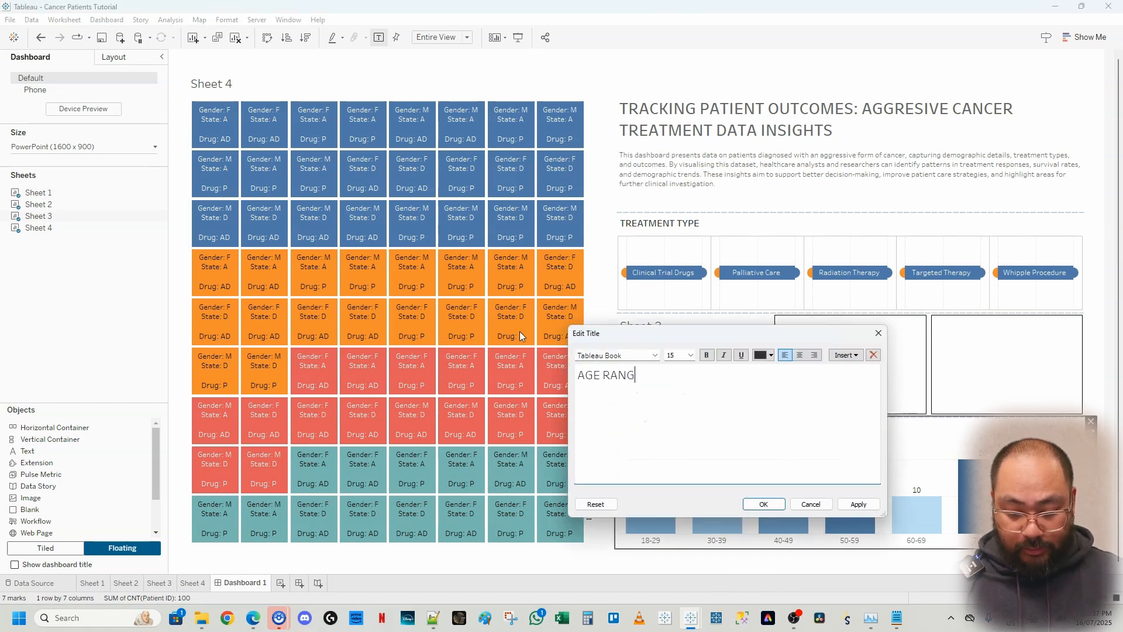
Step: Make the AGE RANGE title bold at font size 12 and accept the change
click(514, 332)
key(ctrl+a)
click(691, 355)
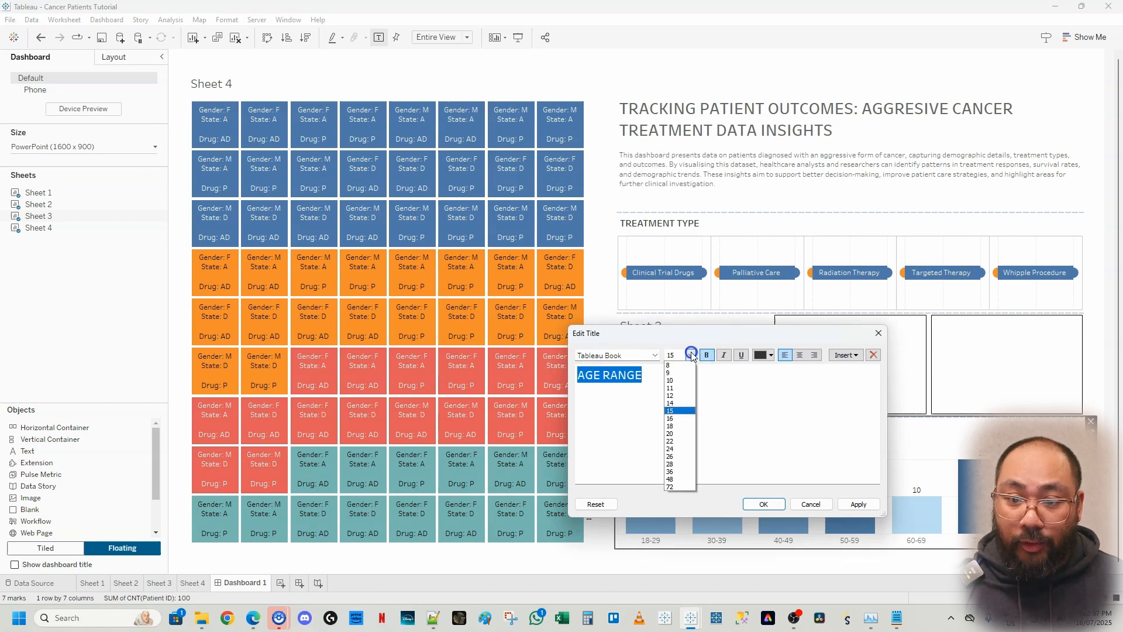
click(685, 395)
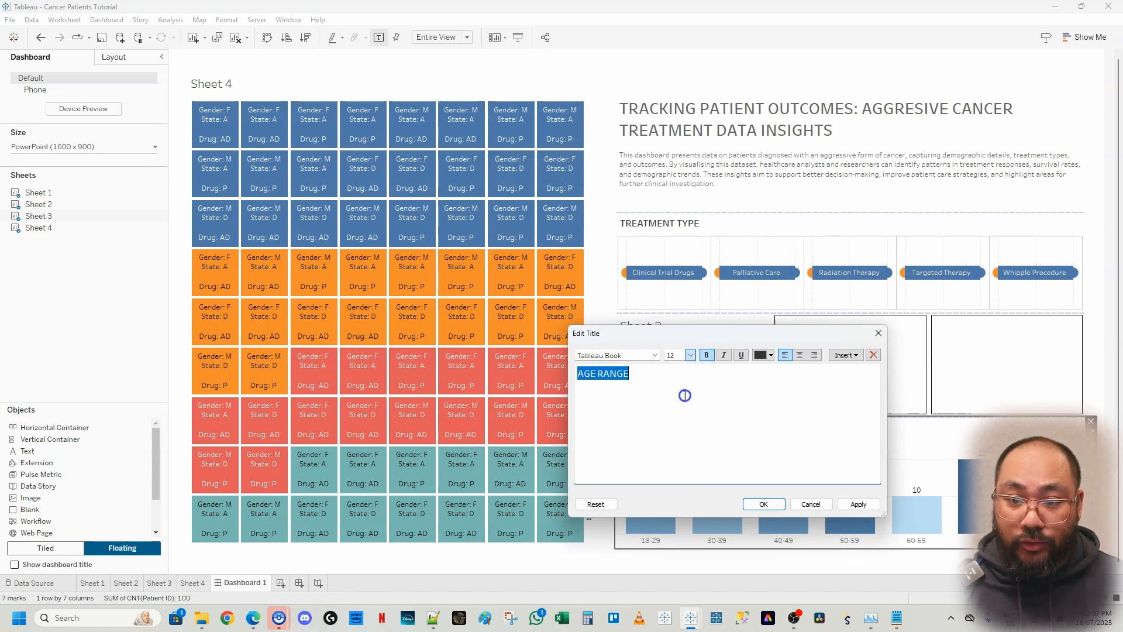
click(759, 505)
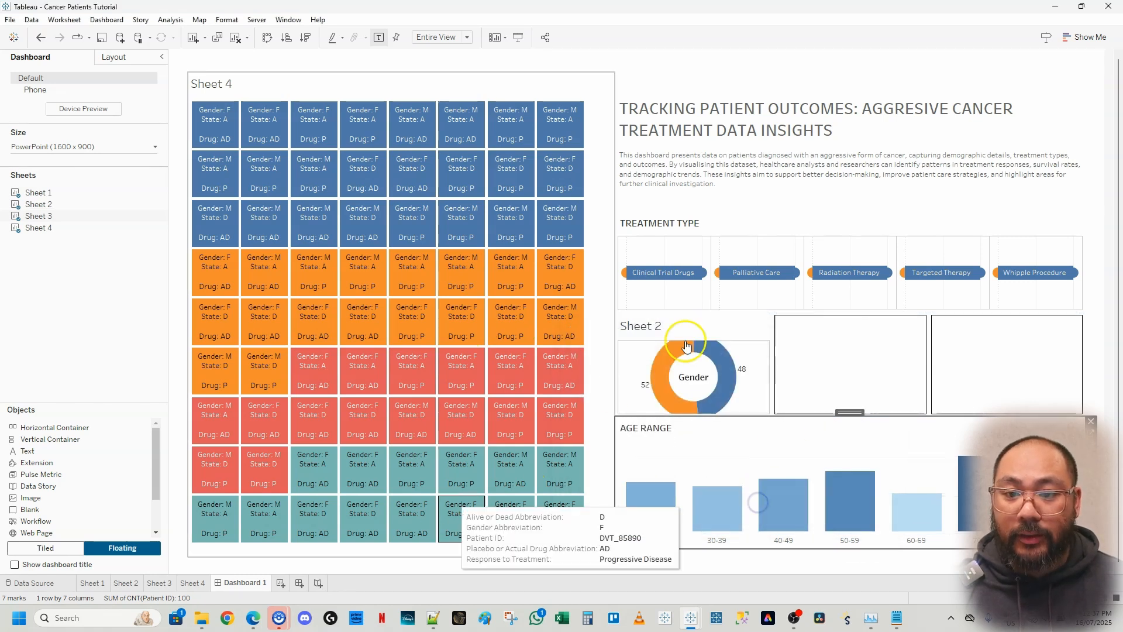
Step: Preview the finished reference workbook and hide the title of the Sheet 2 gender donut chart
click(692, 619)
mouse_move(637, 588)
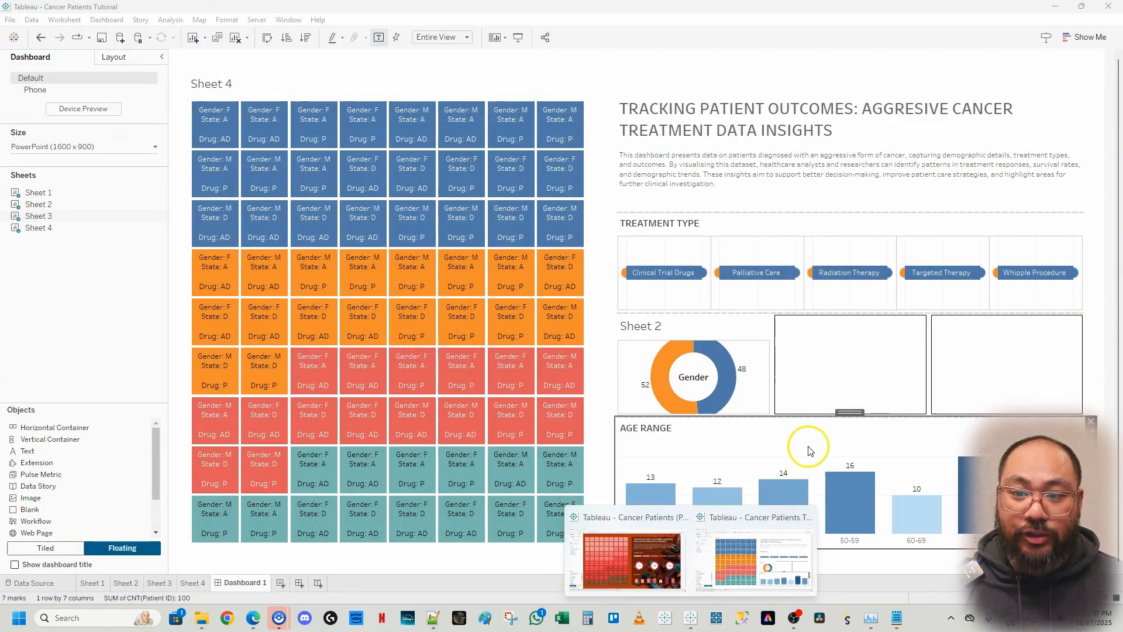
right_click(639, 329)
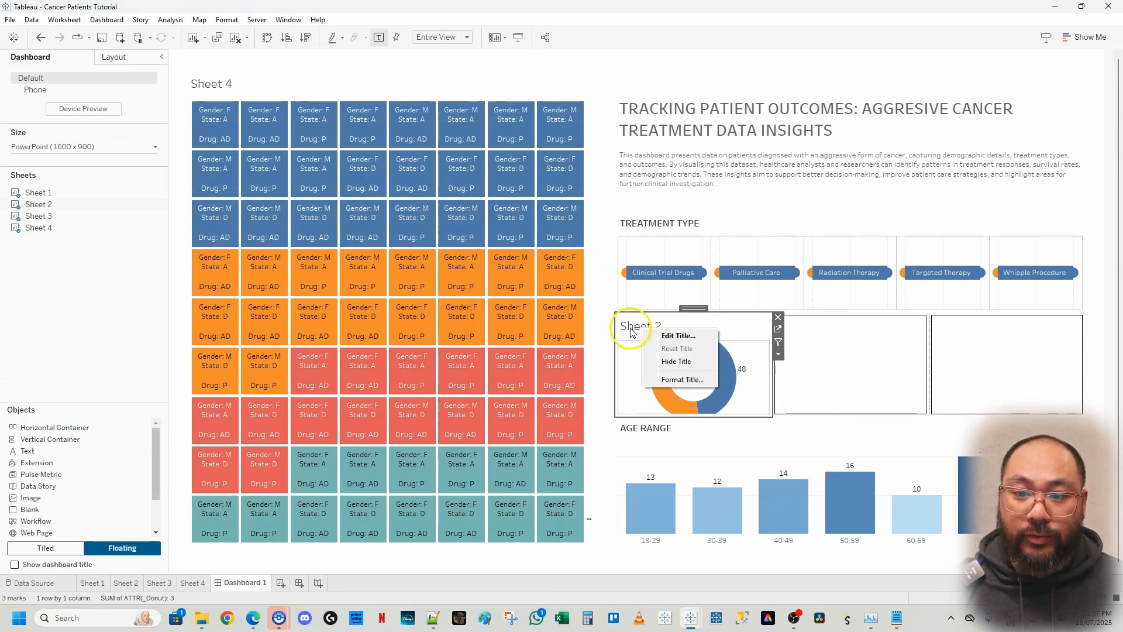
click(676, 362)
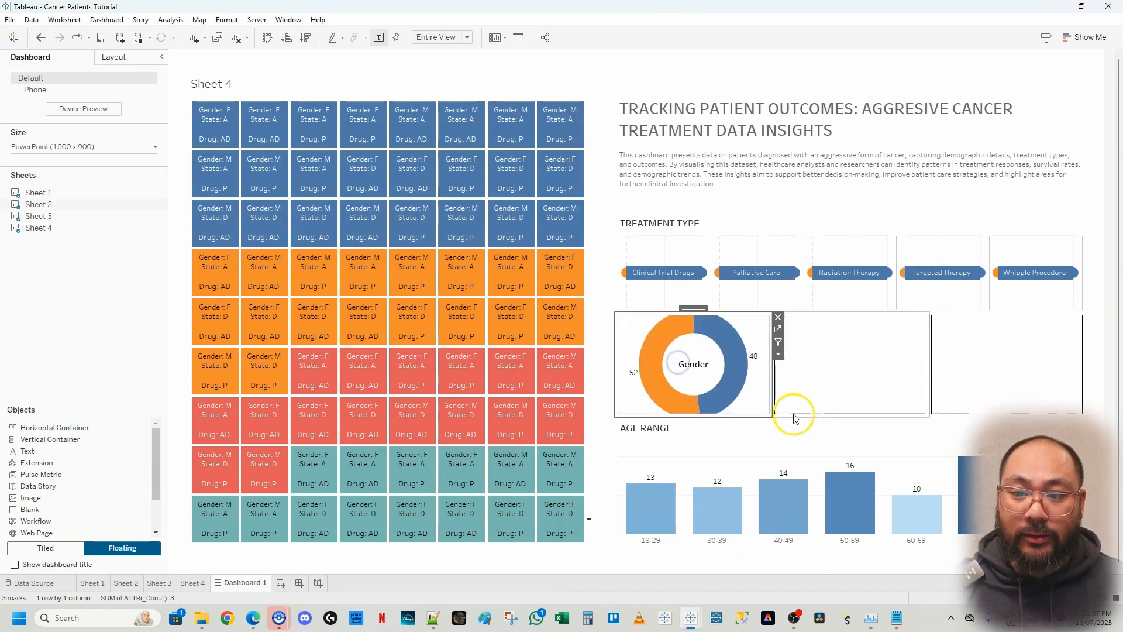
click(761, 444)
Step: Set the font size of the description paragraph under the dashboard heading to 11
mouse_move(694, 620)
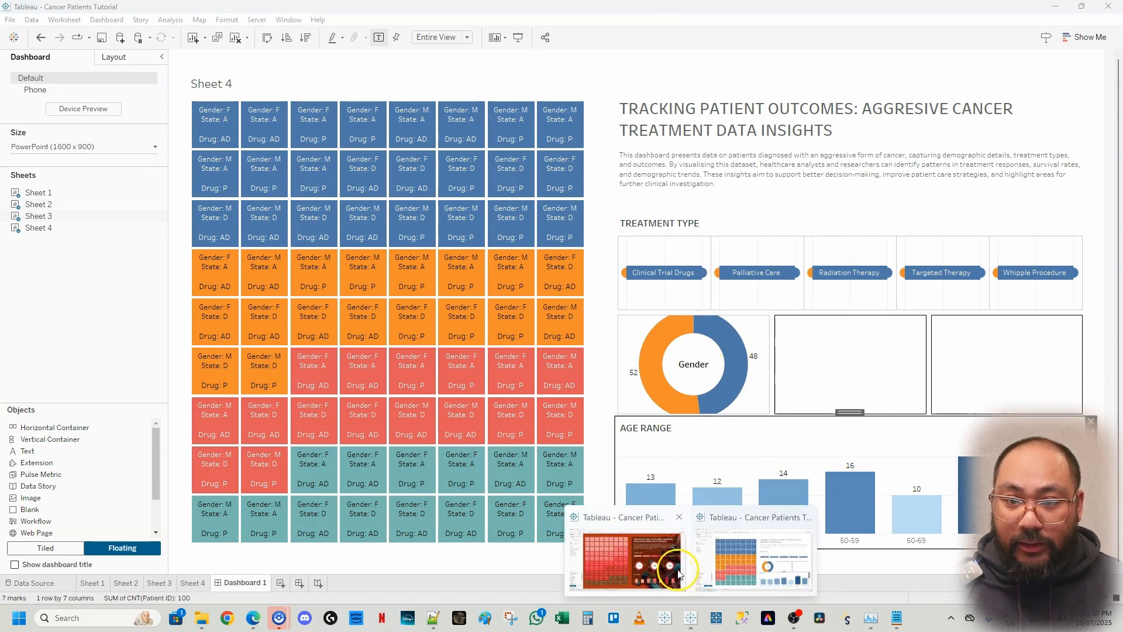
mouse_move(646, 576)
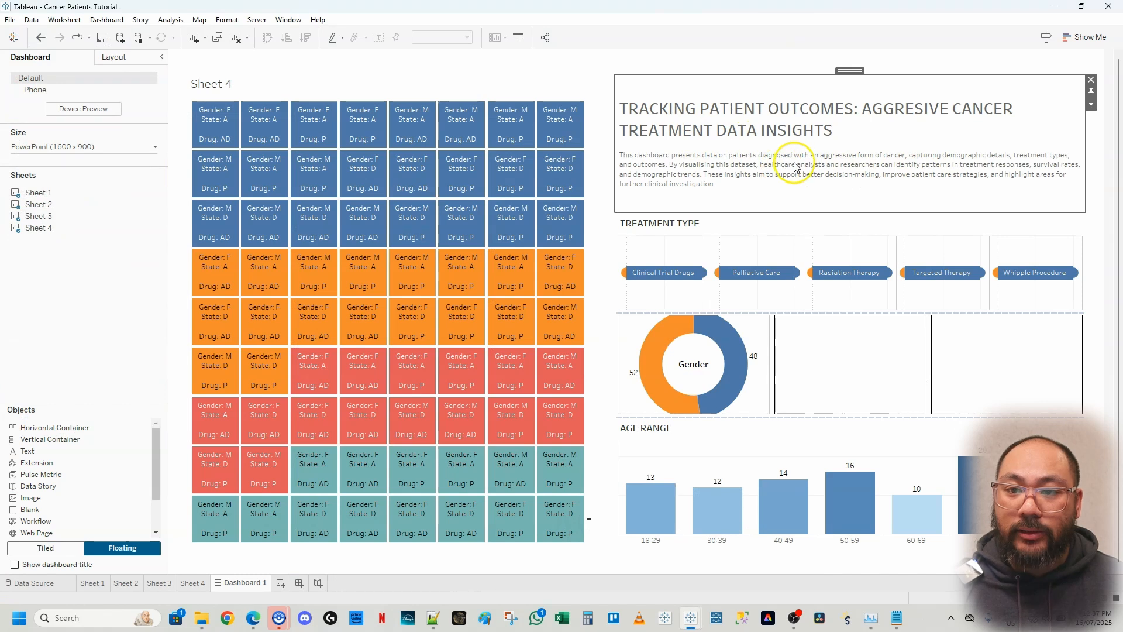
double_click(775, 153)
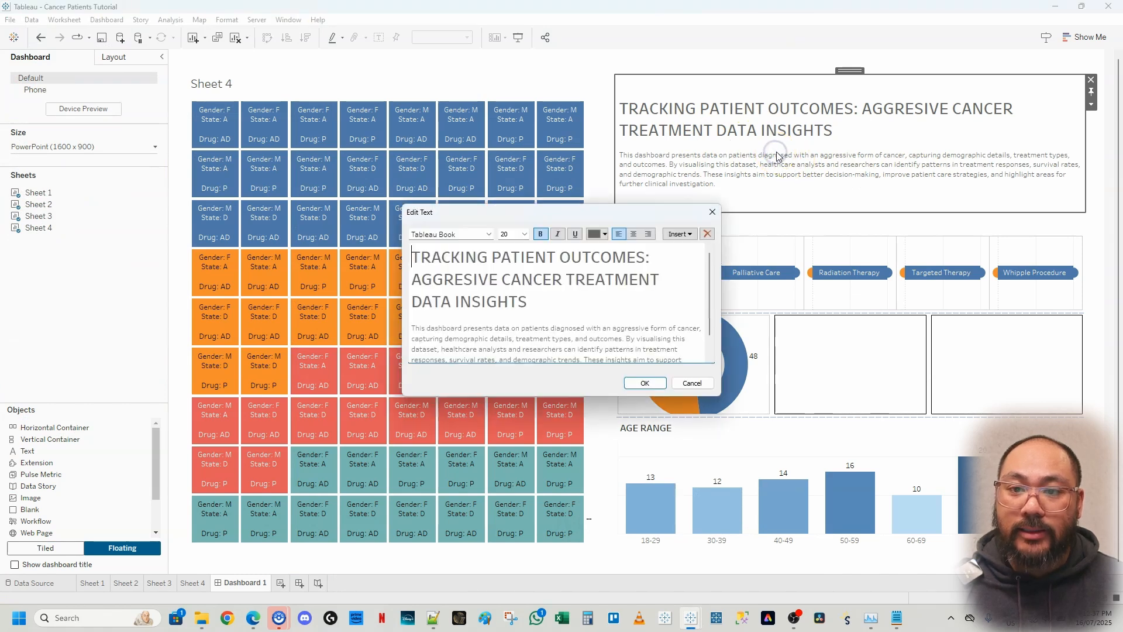
scroll(707, 322, down, 1)
drag(519, 366, 410, 301)
click(525, 234)
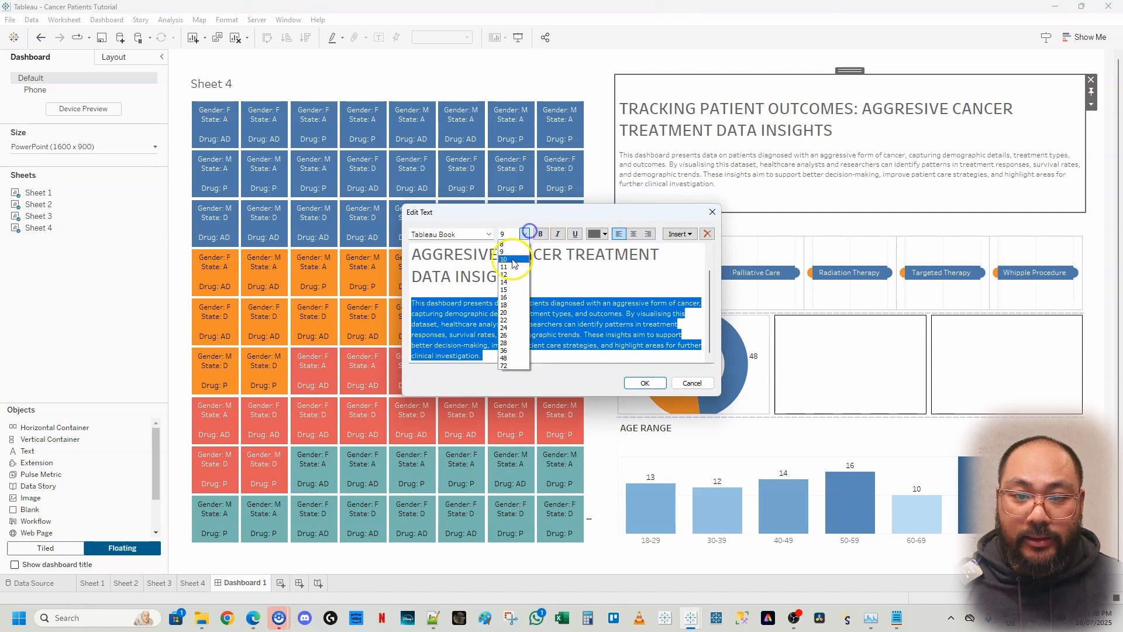
click(510, 265)
Step: Set the dashboard heading's font size to 18 and accept the text changes
drag(559, 281, 313, 196)
click(525, 234)
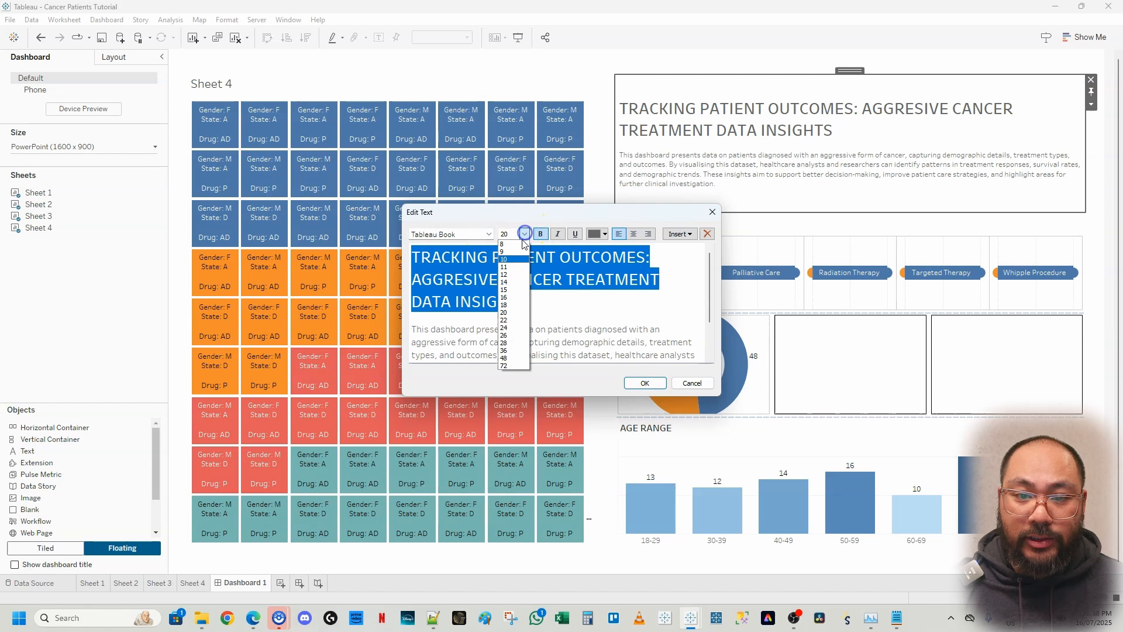
click(506, 304)
click(644, 382)
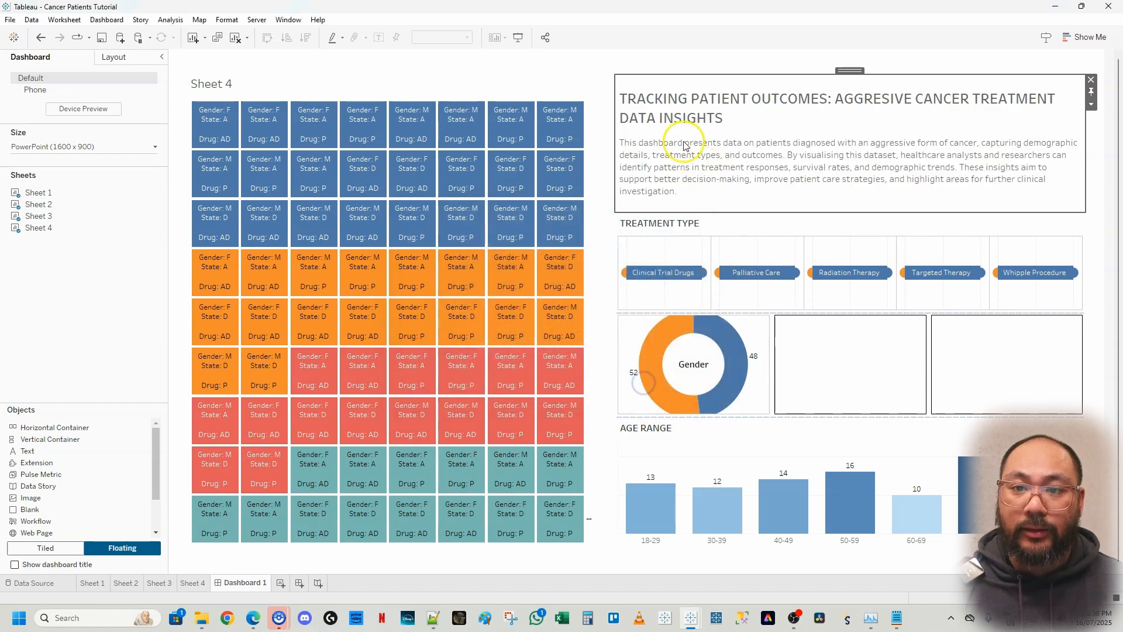
Step: Format the TREATMENT TYPE chart's borders, setting the pane lines of both the row divider and column divider to None
click(756, 226)
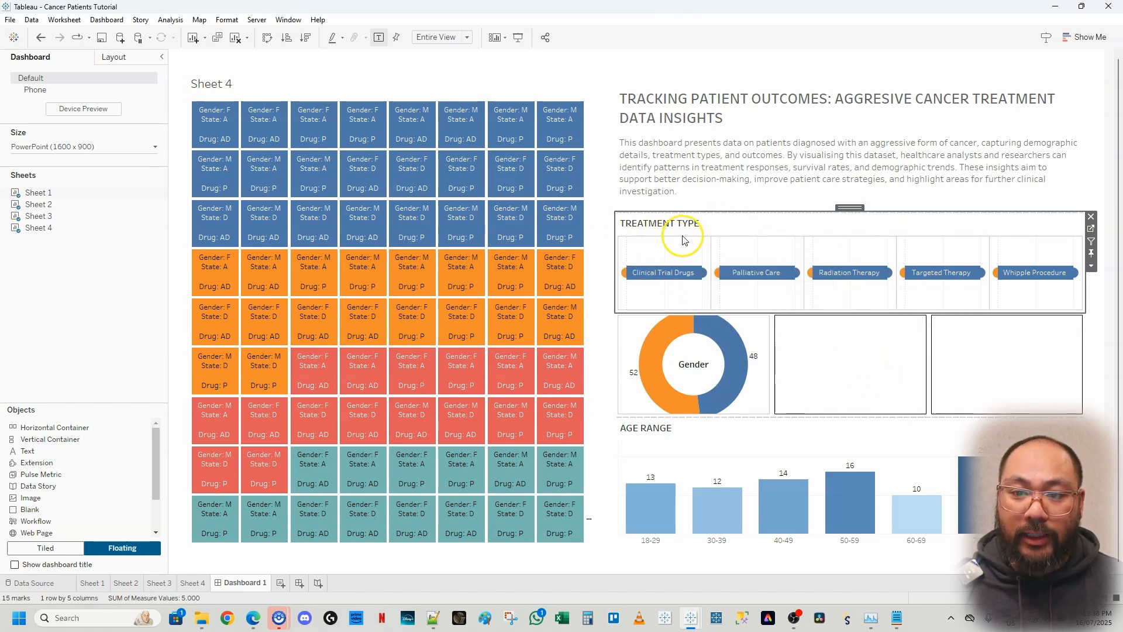
click(675, 249)
right_click(673, 244)
click(709, 294)
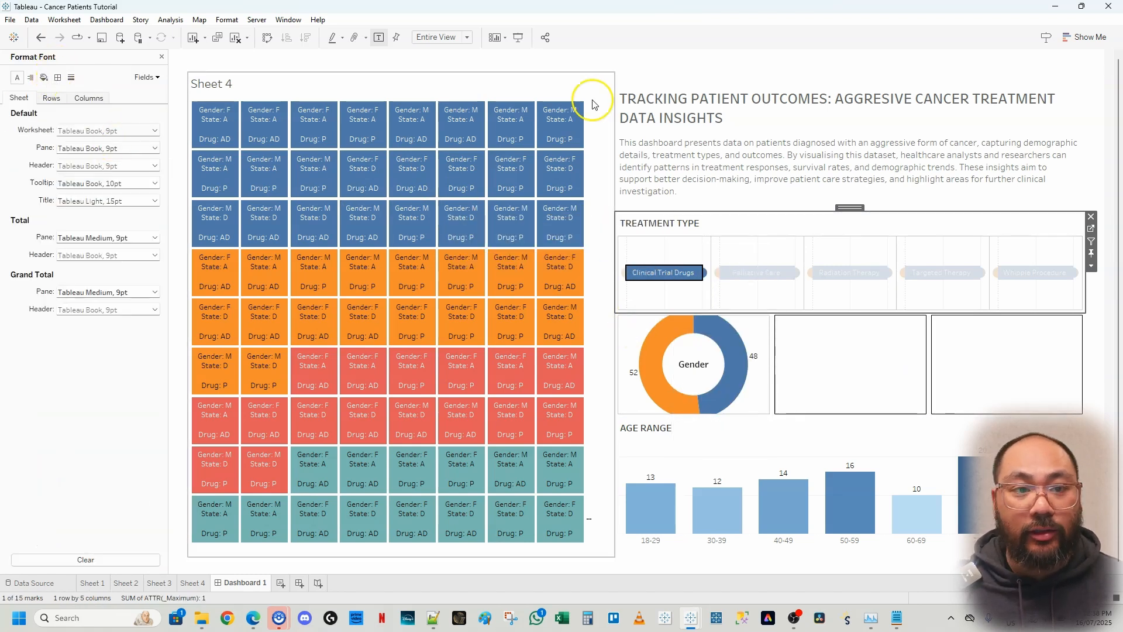
click(688, 287)
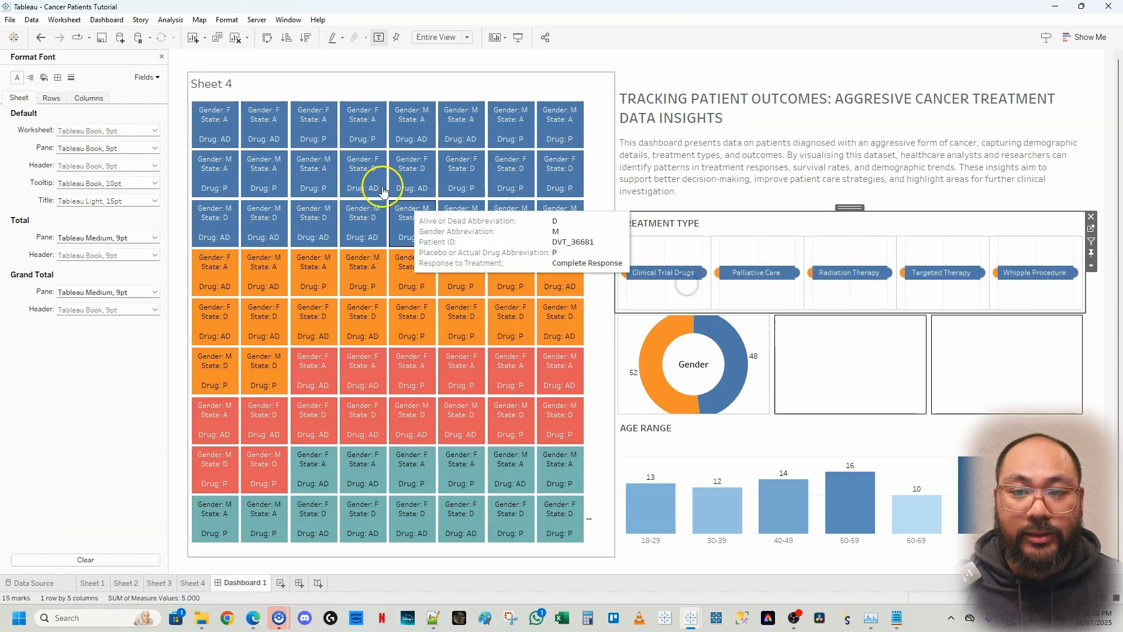
click(57, 78)
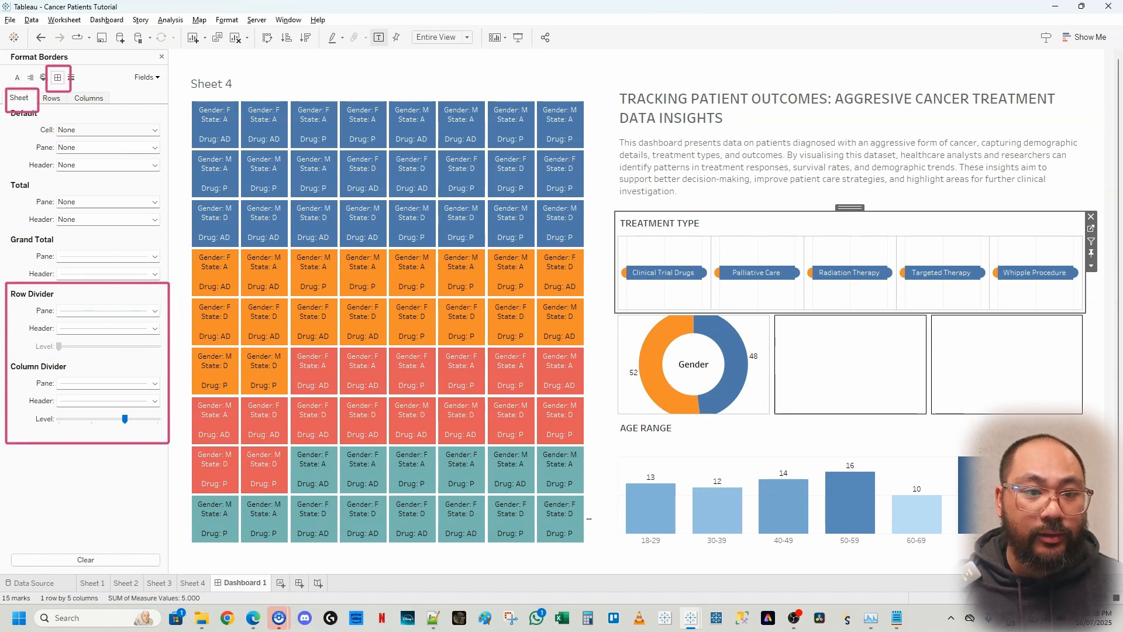
click(150, 310)
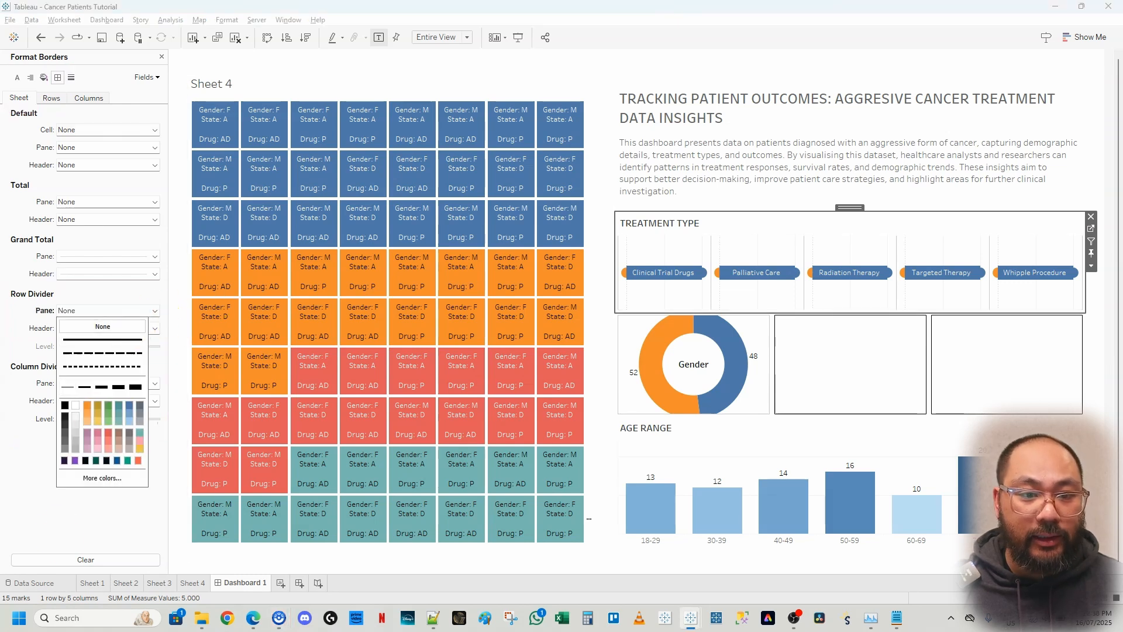
click(128, 327)
click(133, 384)
click(117, 398)
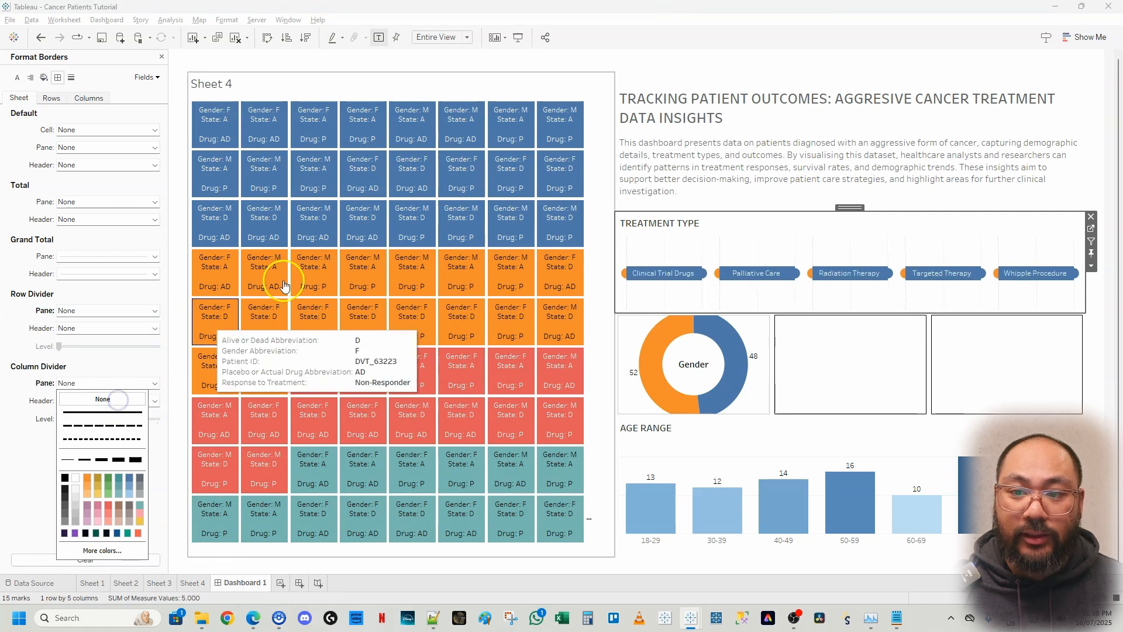
Step: Set the TREATMENT TYPE chart's sheet-level zero lines and axis ticks to None
click(70, 77)
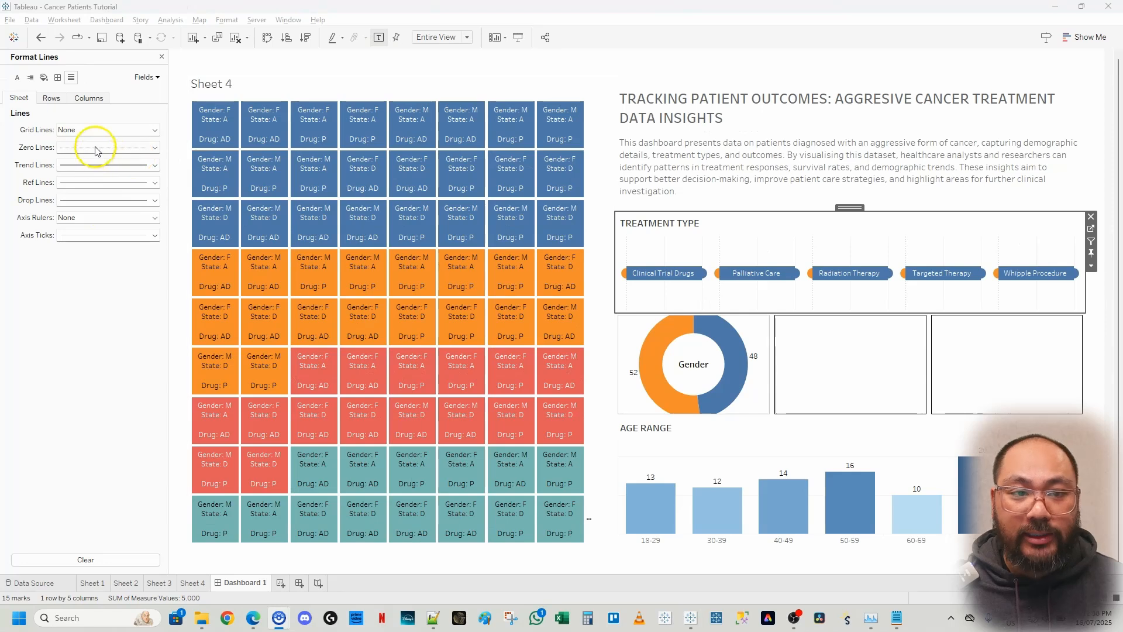
click(97, 148)
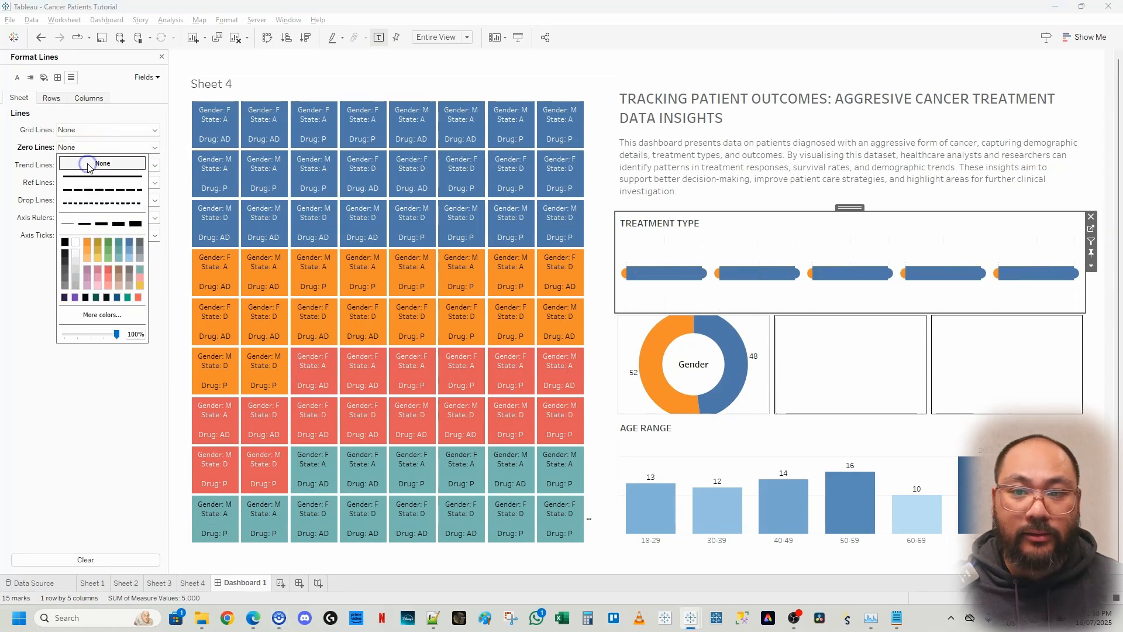
click(29, 283)
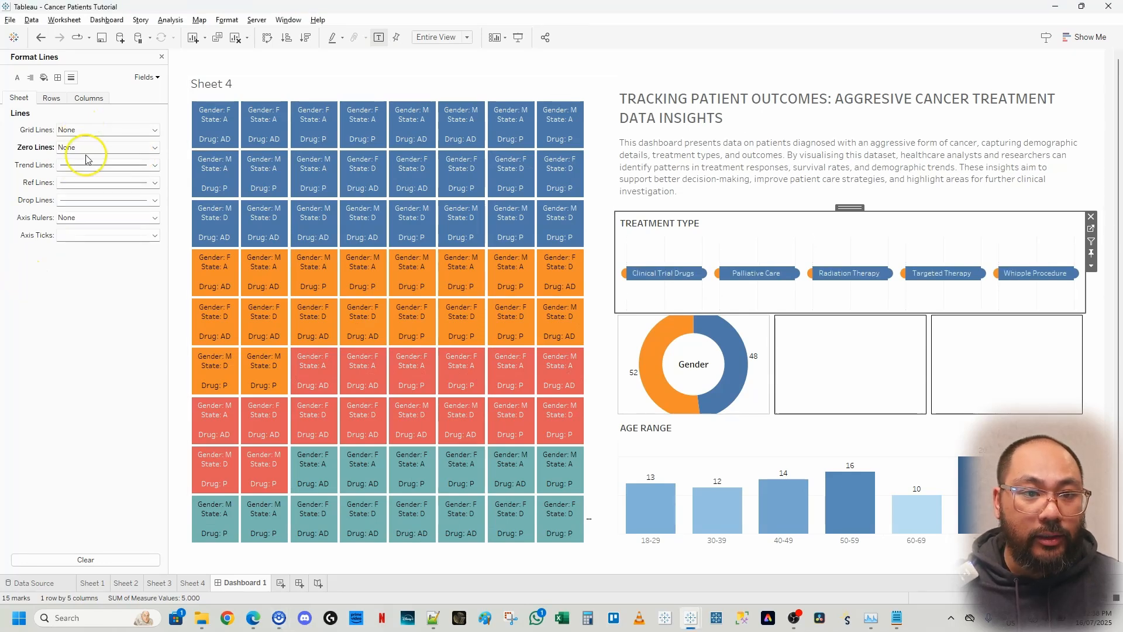
click(77, 237)
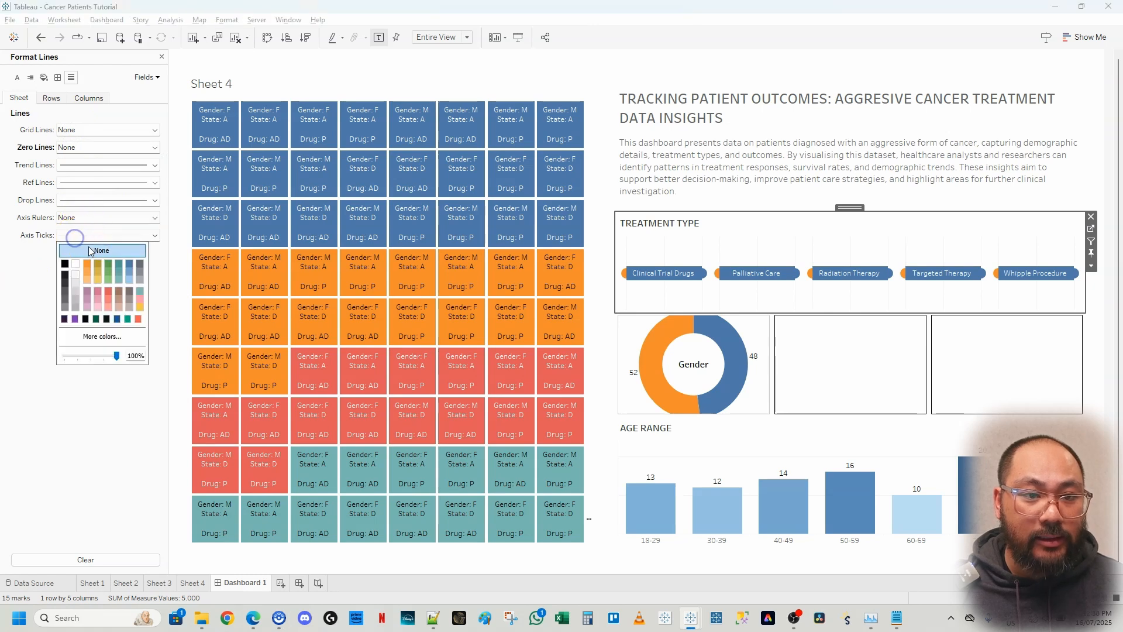
click(89, 250)
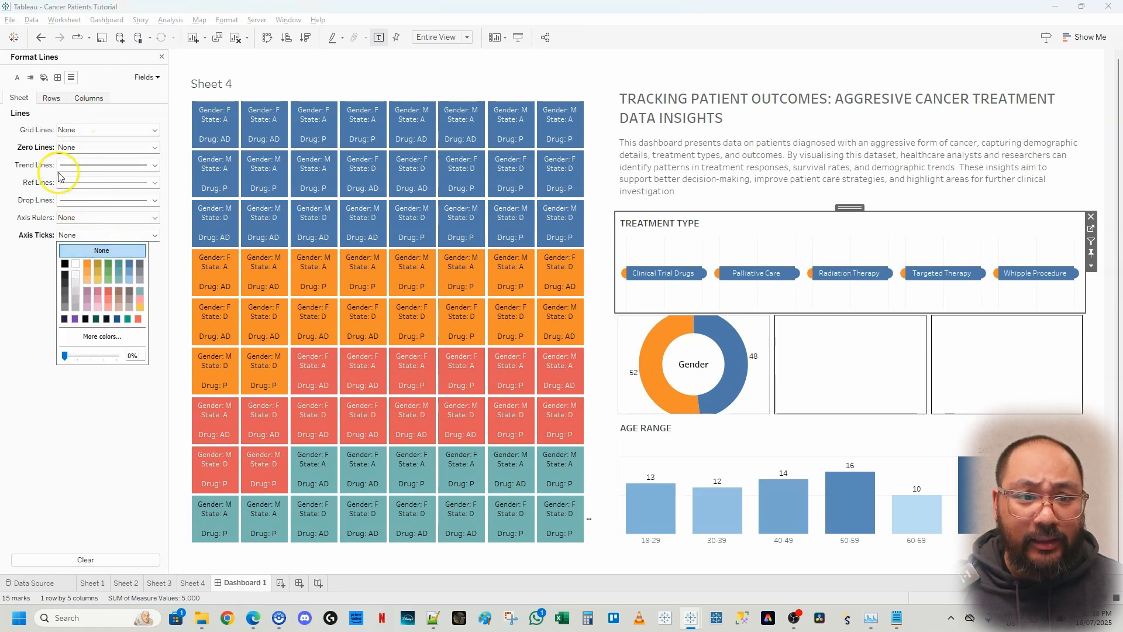
click(28, 292)
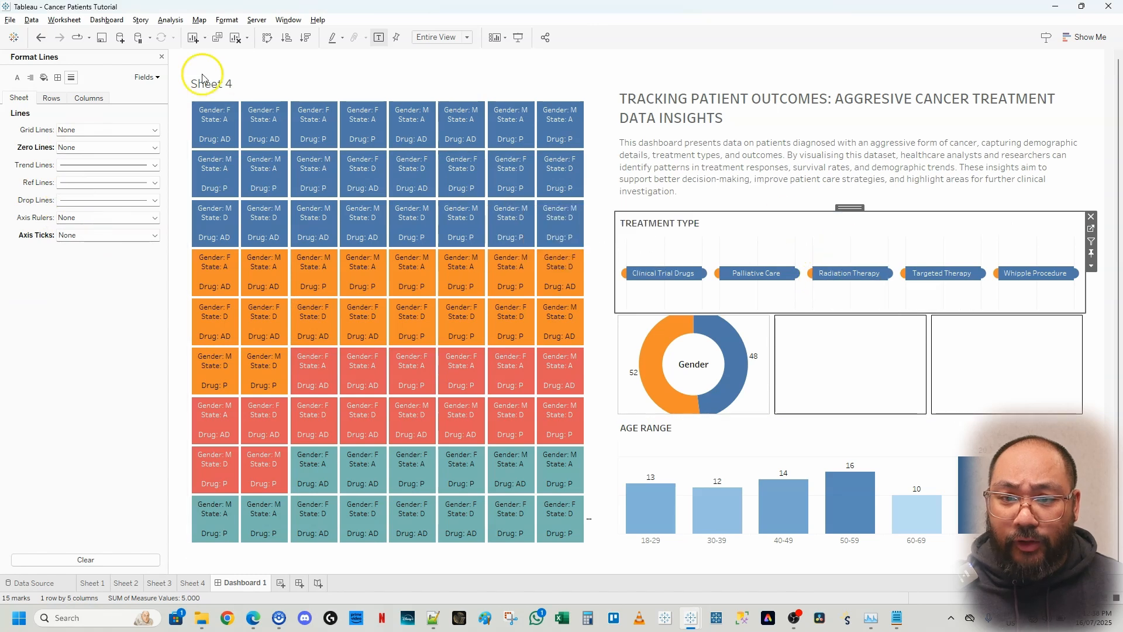
Step: Set the column grid lines of the TREATMENT TYPE chart to None
click(84, 97)
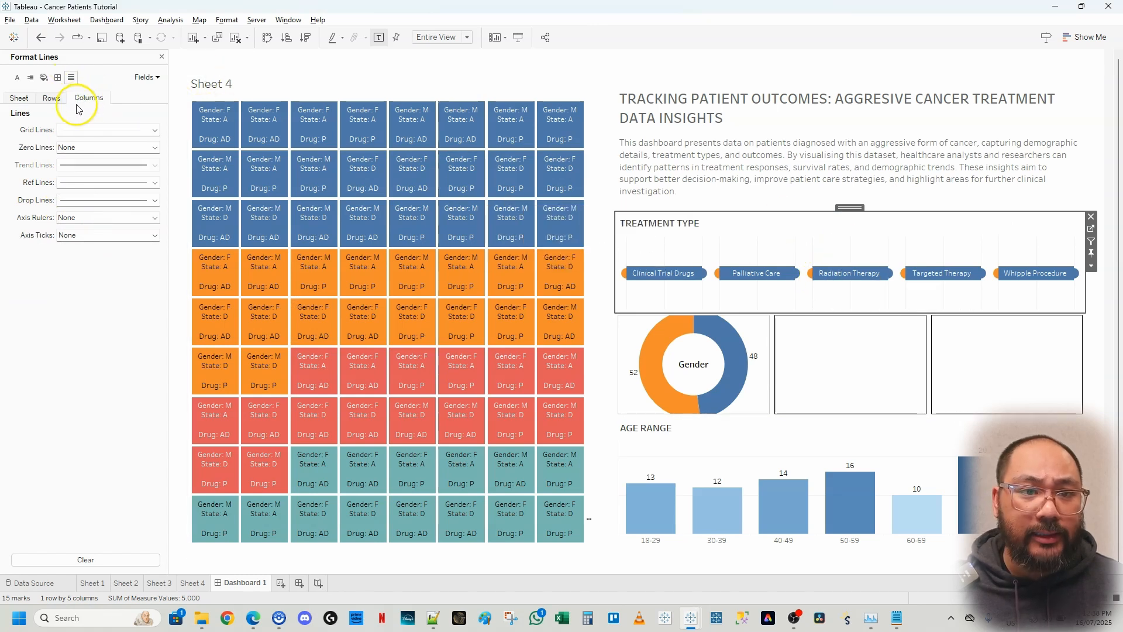
click(86, 129)
click(88, 146)
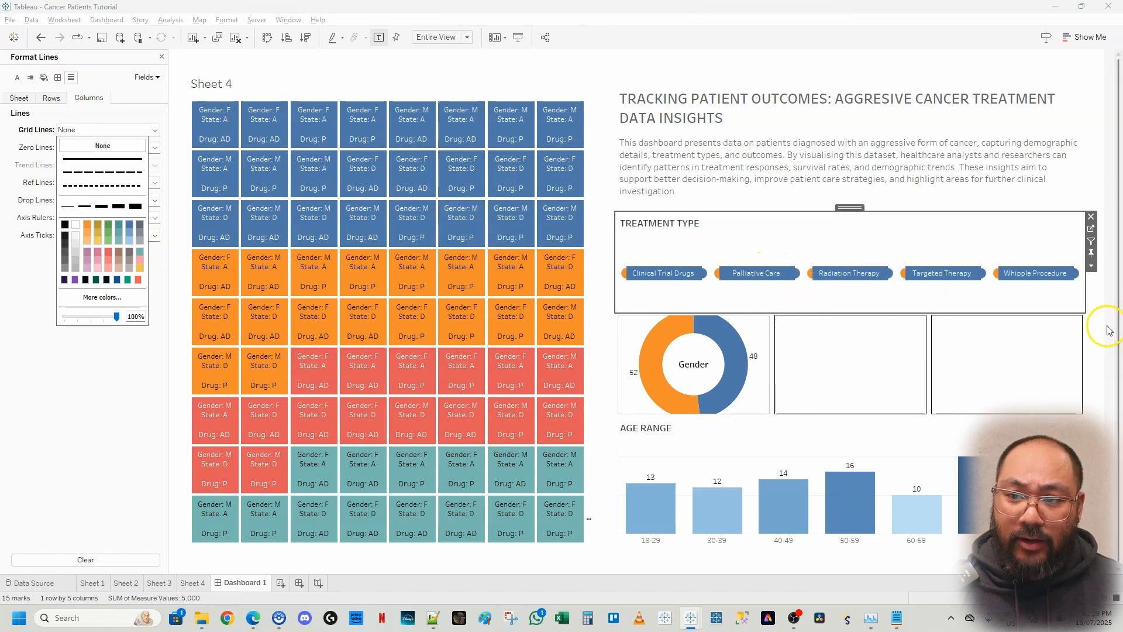
click(769, 238)
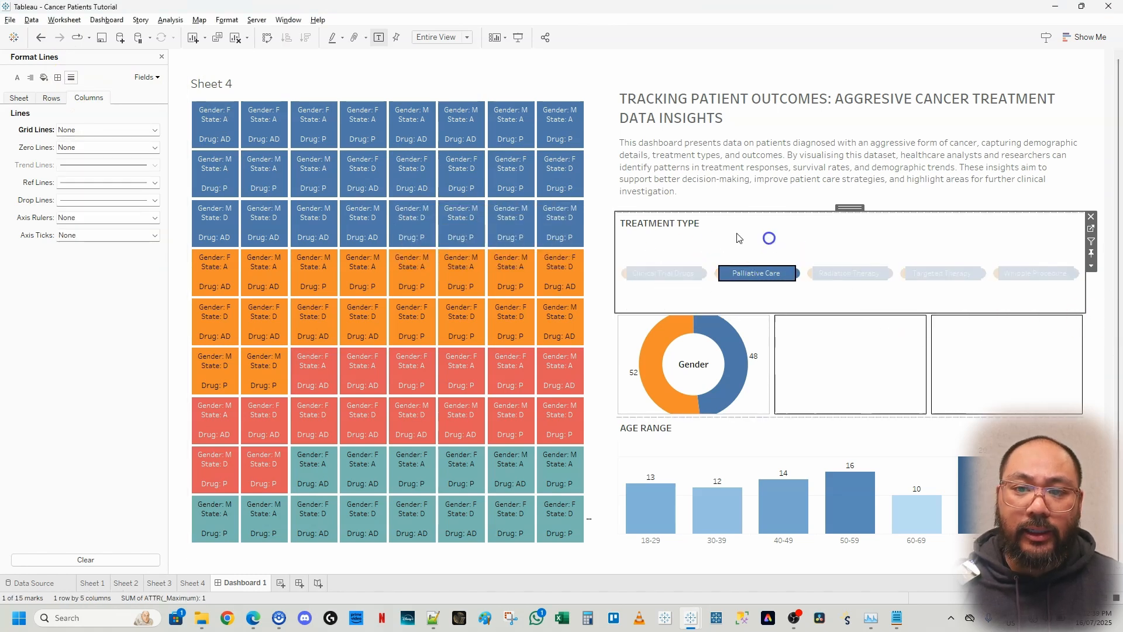
click(774, 235)
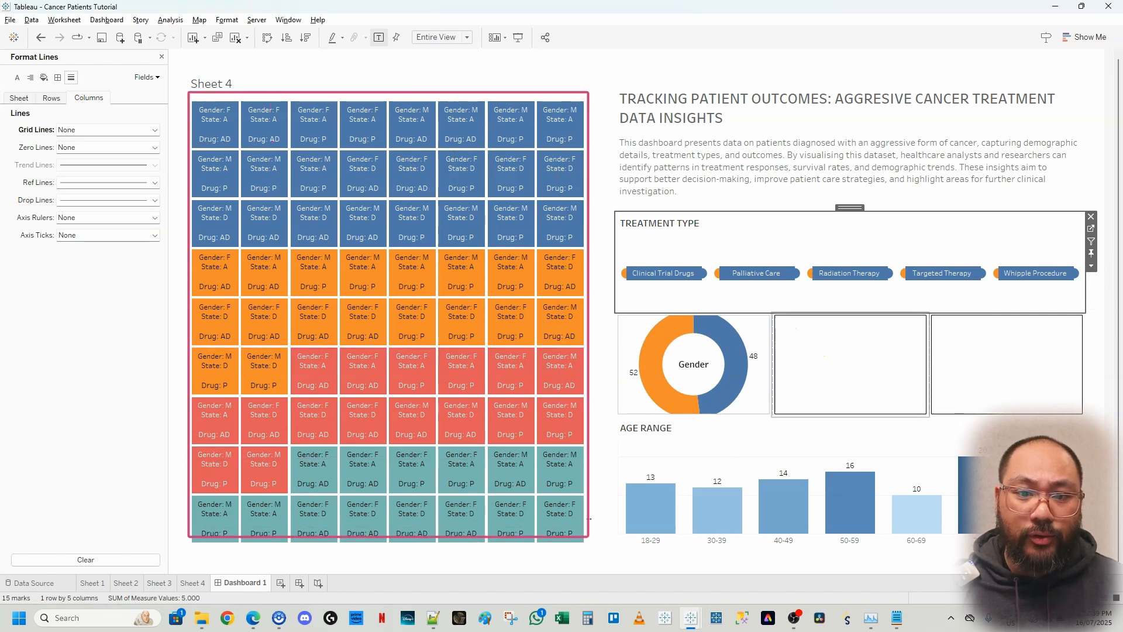
Step: Go to the TREATMENT TYPE chart's worksheet and remove the Measure Names colour encoding from all marks
click(990, 236)
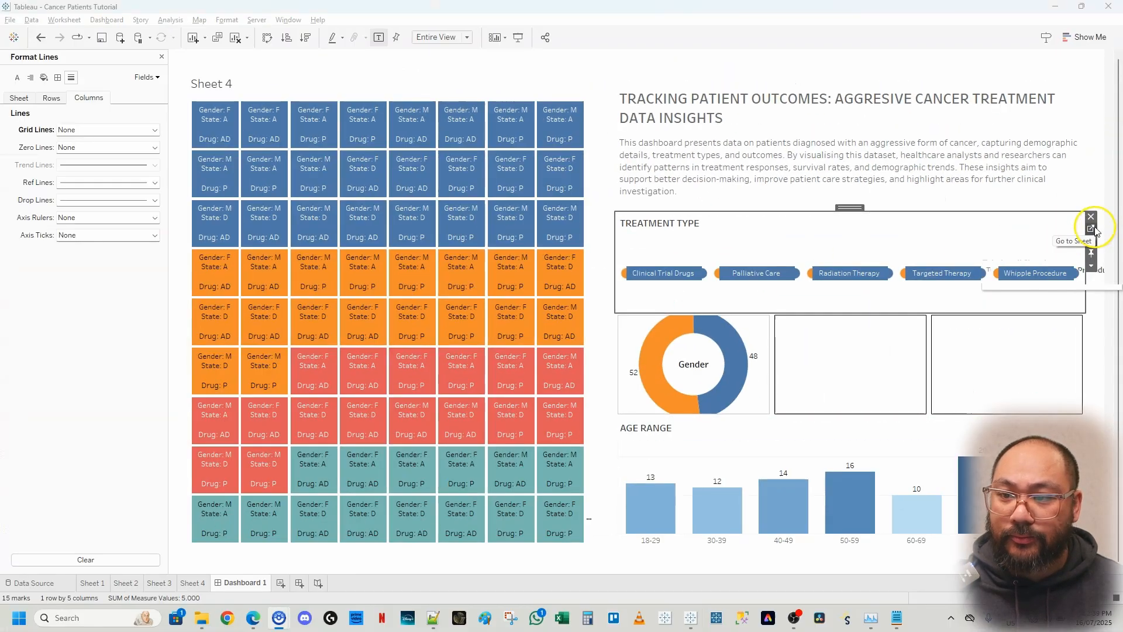
click(1092, 229)
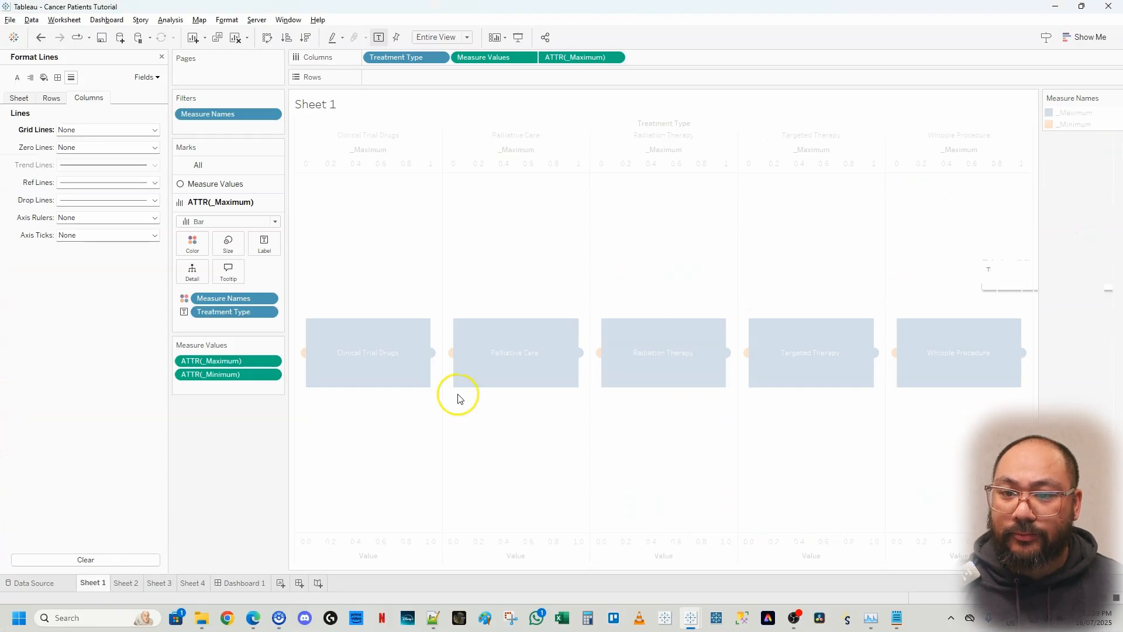
click(220, 168)
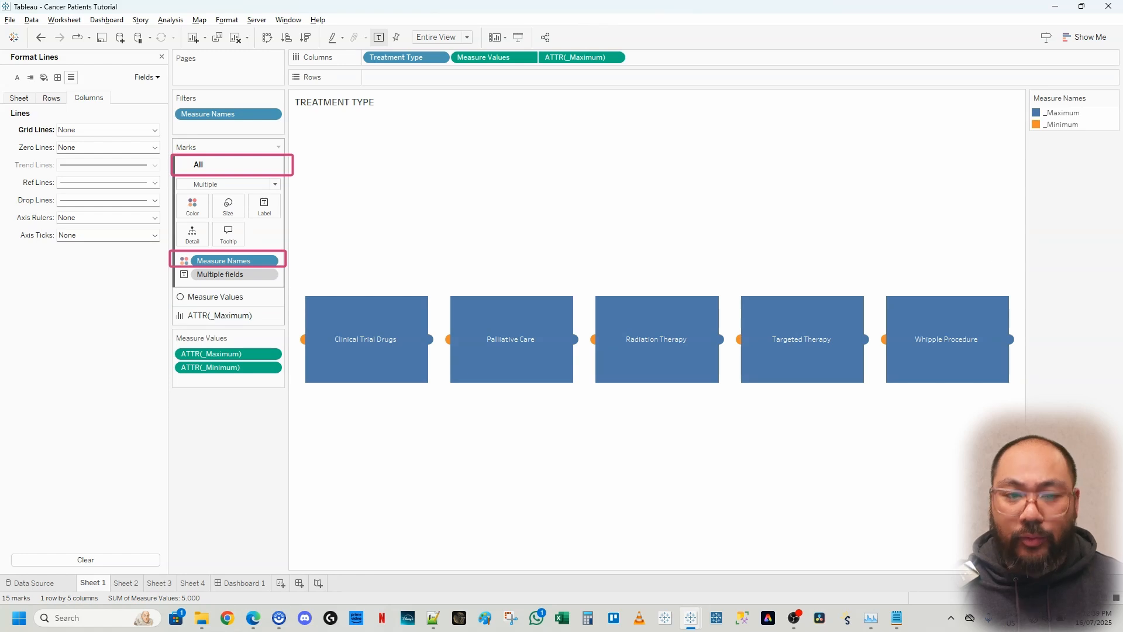
drag(231, 261, 224, 426)
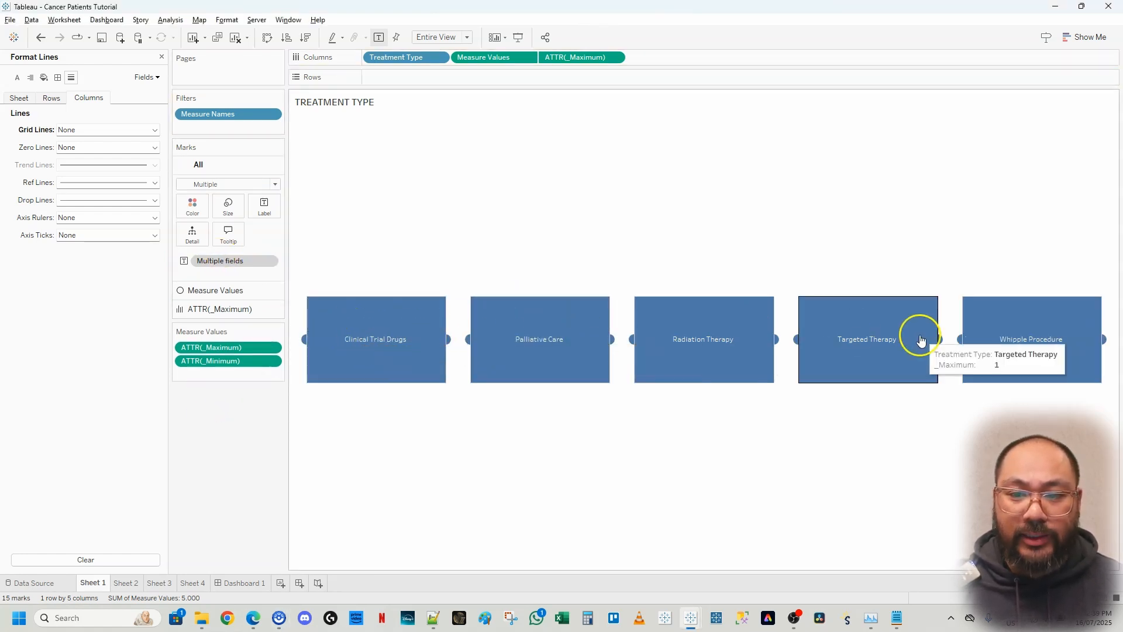
Step: Close the formatting pane and colour all marks by the Treatment Type field
click(162, 57)
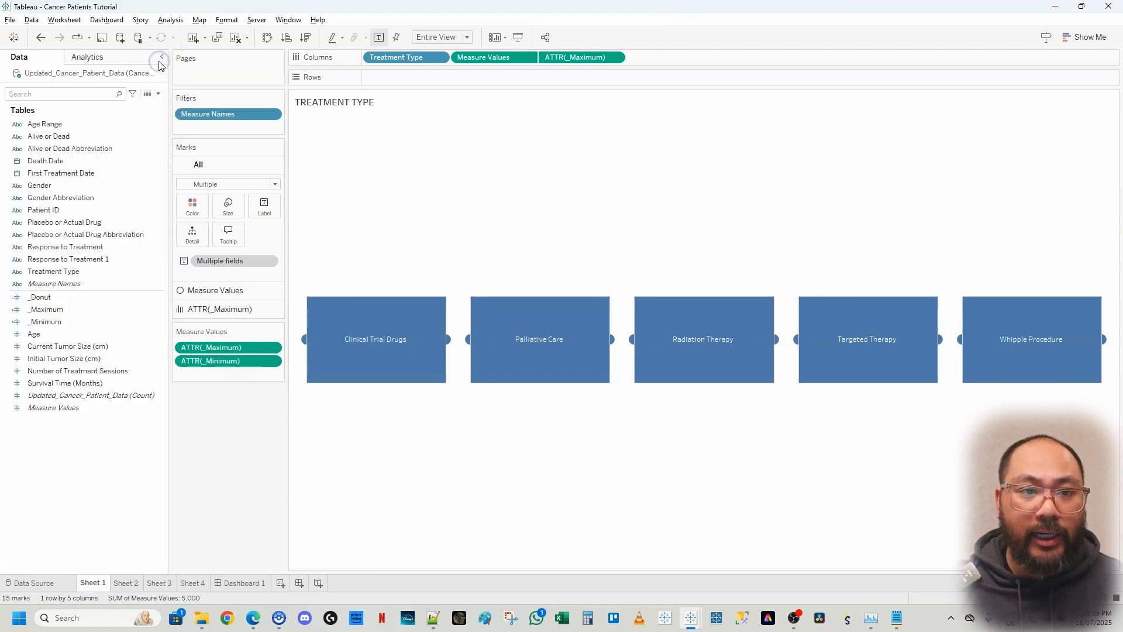
click(35, 272)
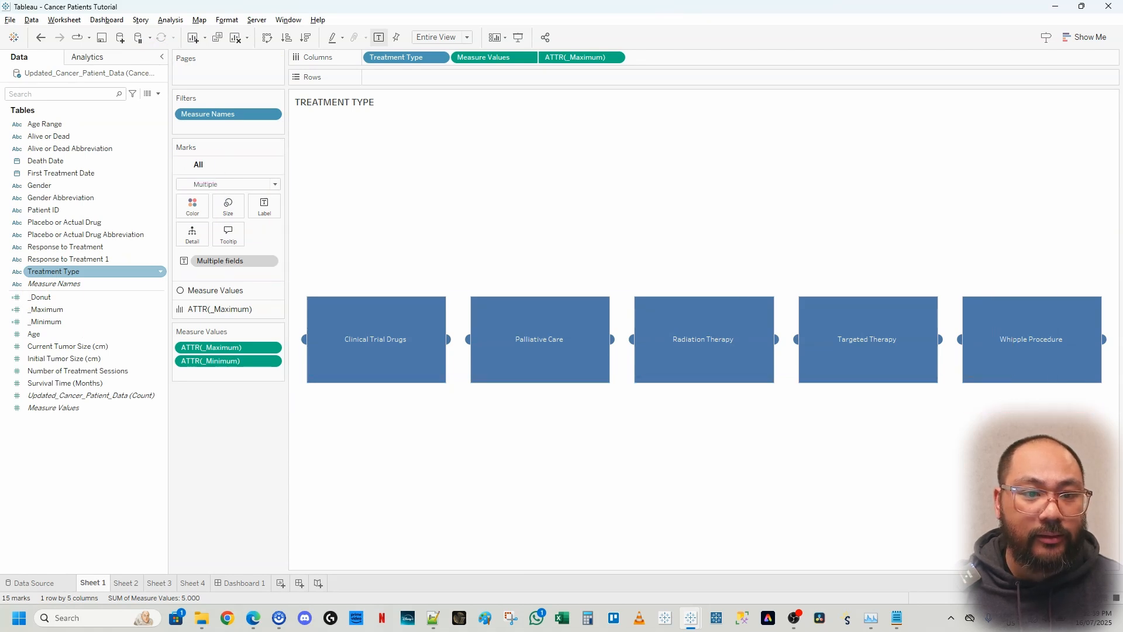
drag(53, 270, 194, 209)
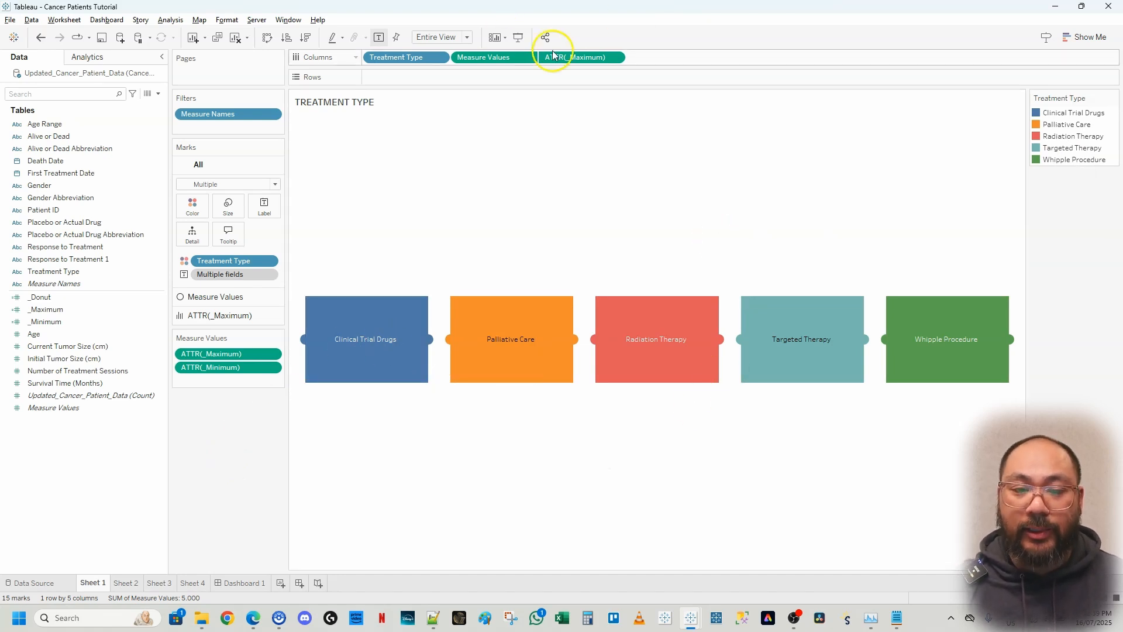
Step: Open the colour editor for Treatment Type and select the Red palette
click(690, 615)
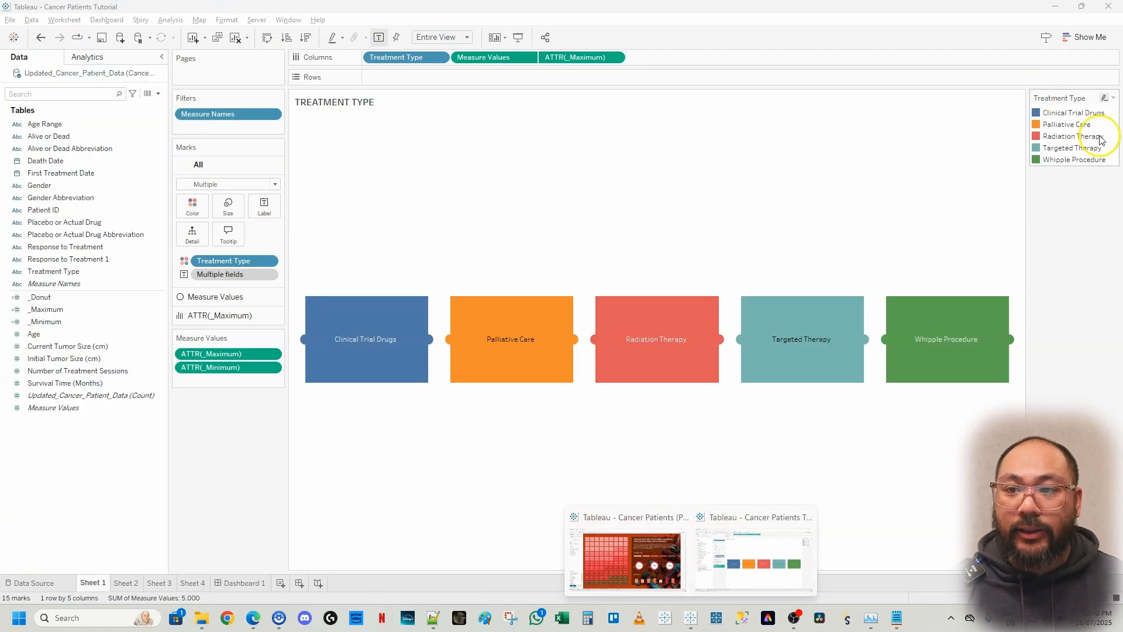
click(1113, 99)
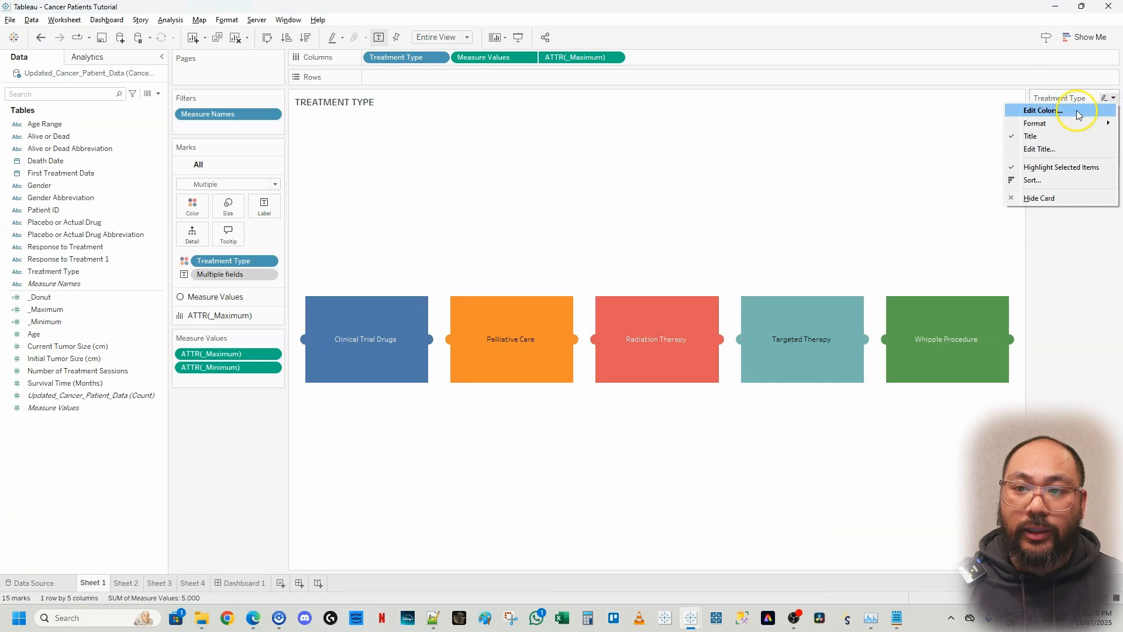
click(1076, 110)
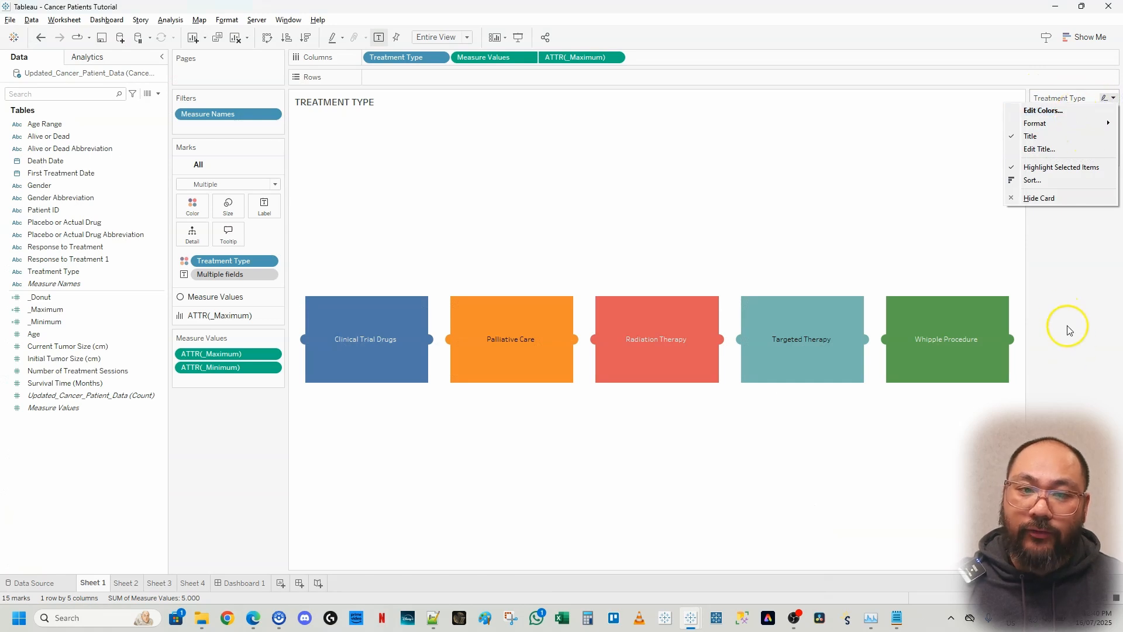
click(195, 208)
click(207, 249)
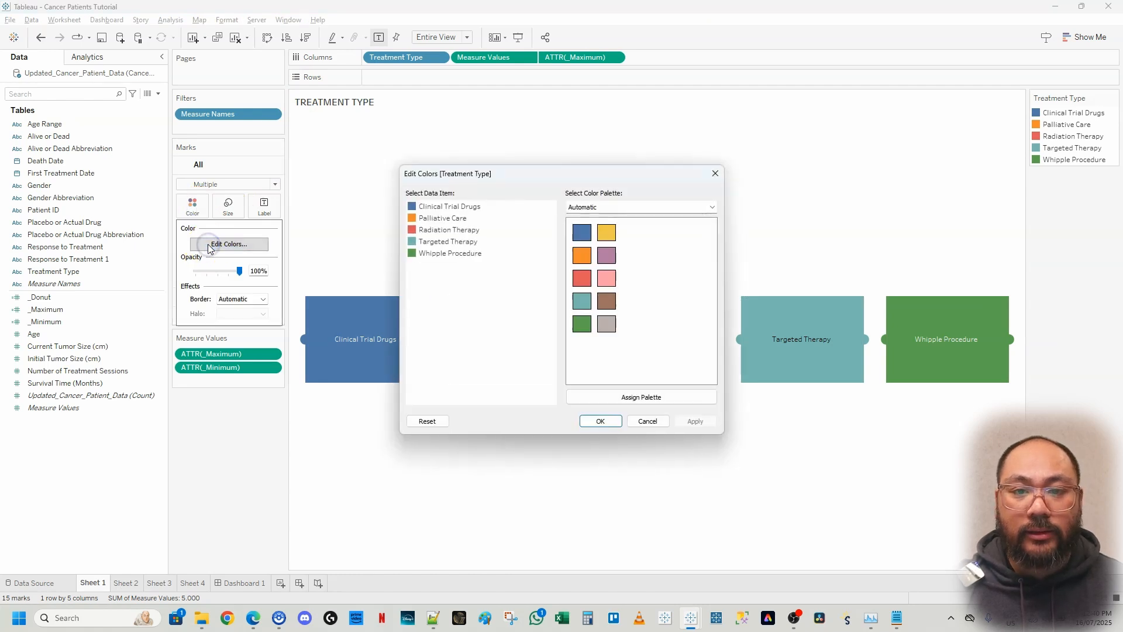
click(653, 208)
scroll(649, 240, down, 3)
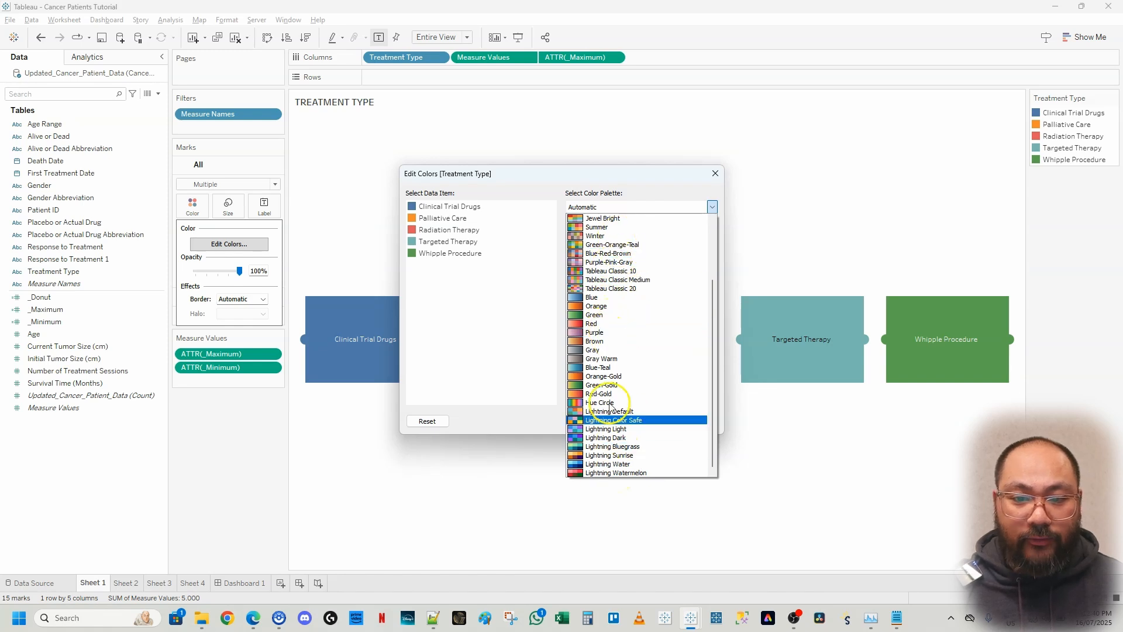
click(594, 324)
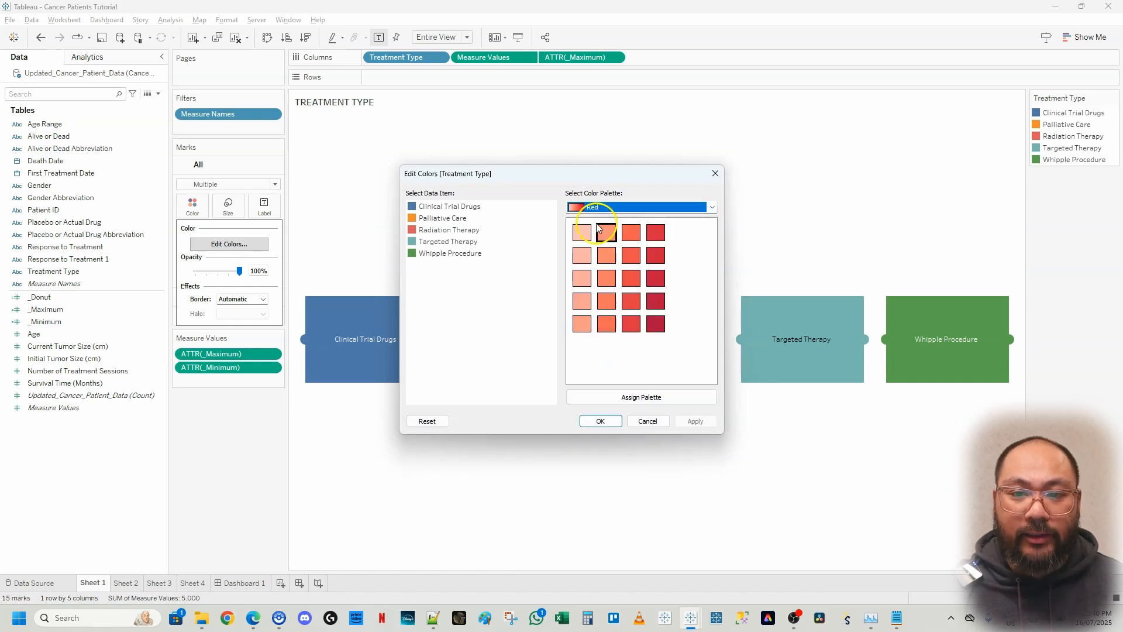
Step: Assign individual shades of the Red palette, from lightest to darkest, to the five treatment types
click(419, 206)
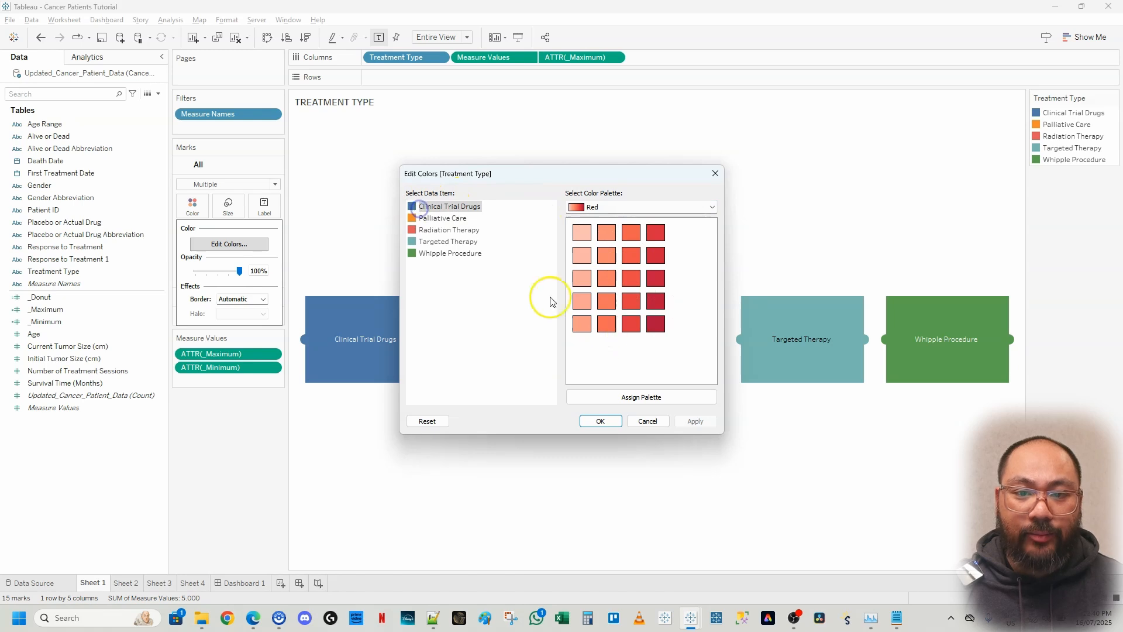
click(582, 233)
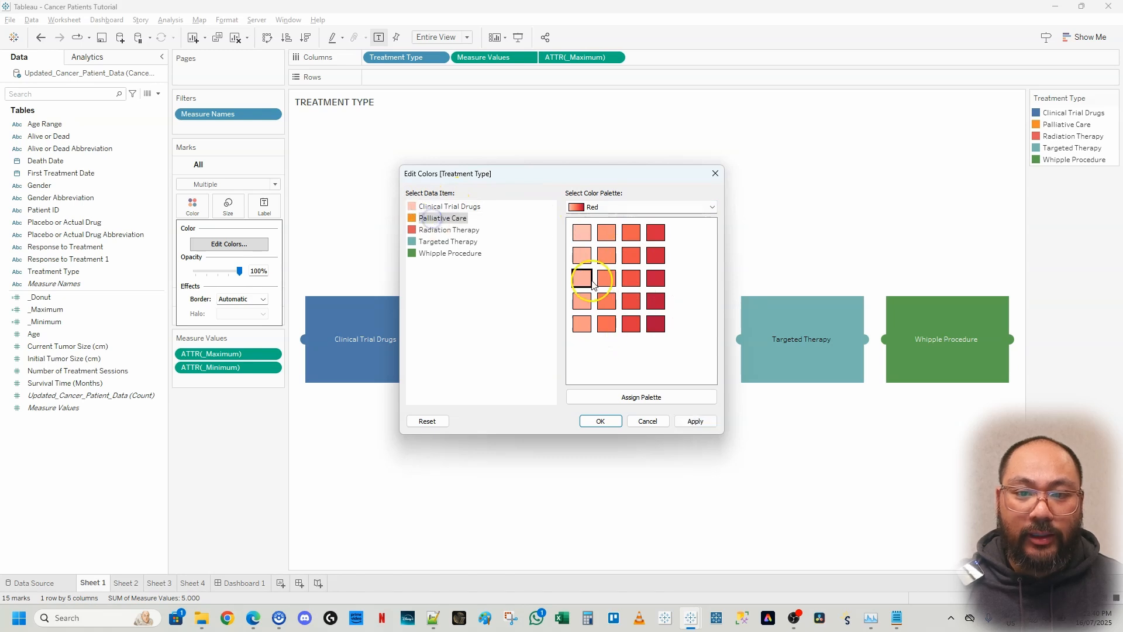
click(446, 231)
click(606, 301)
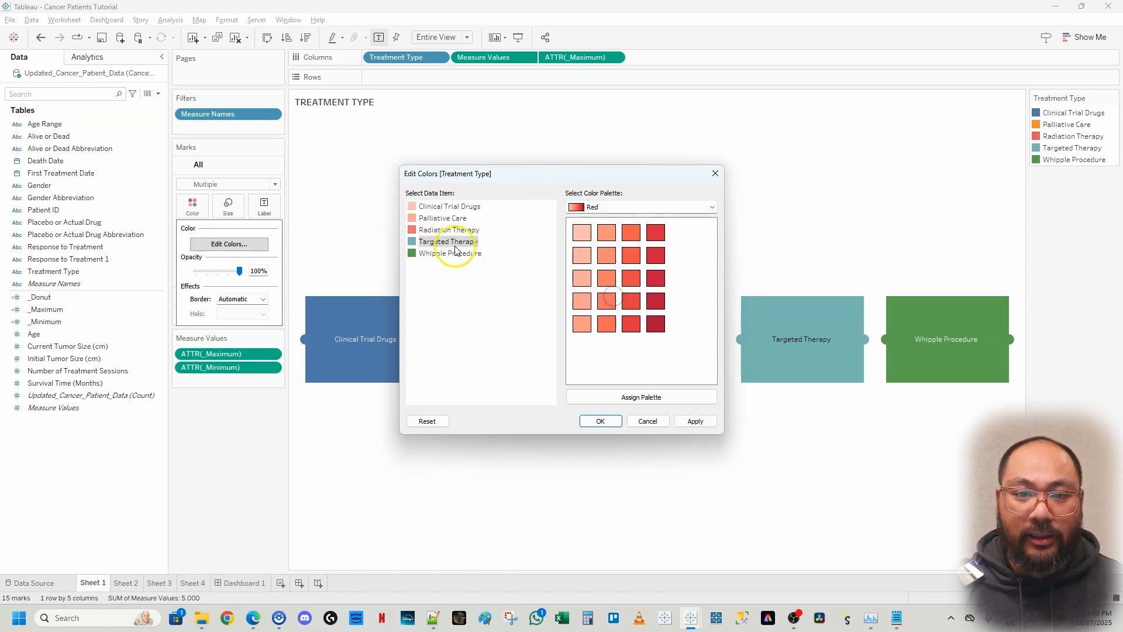
click(438, 253)
click(656, 323)
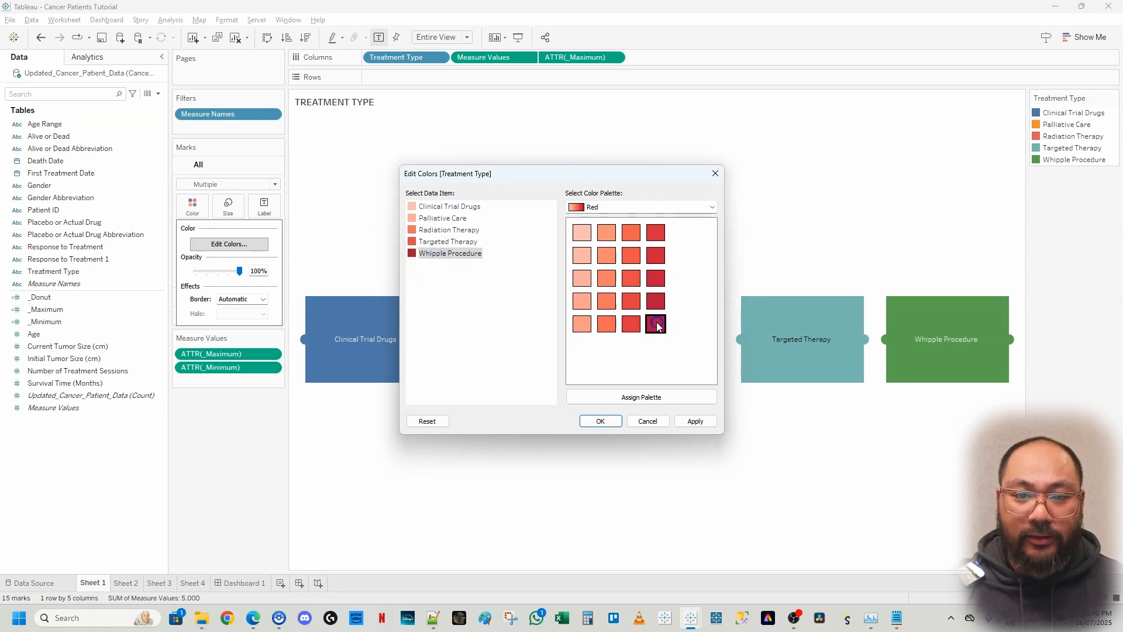
Step: Assign the Tableau Classic 20 palette to all treatment types
click(641, 207)
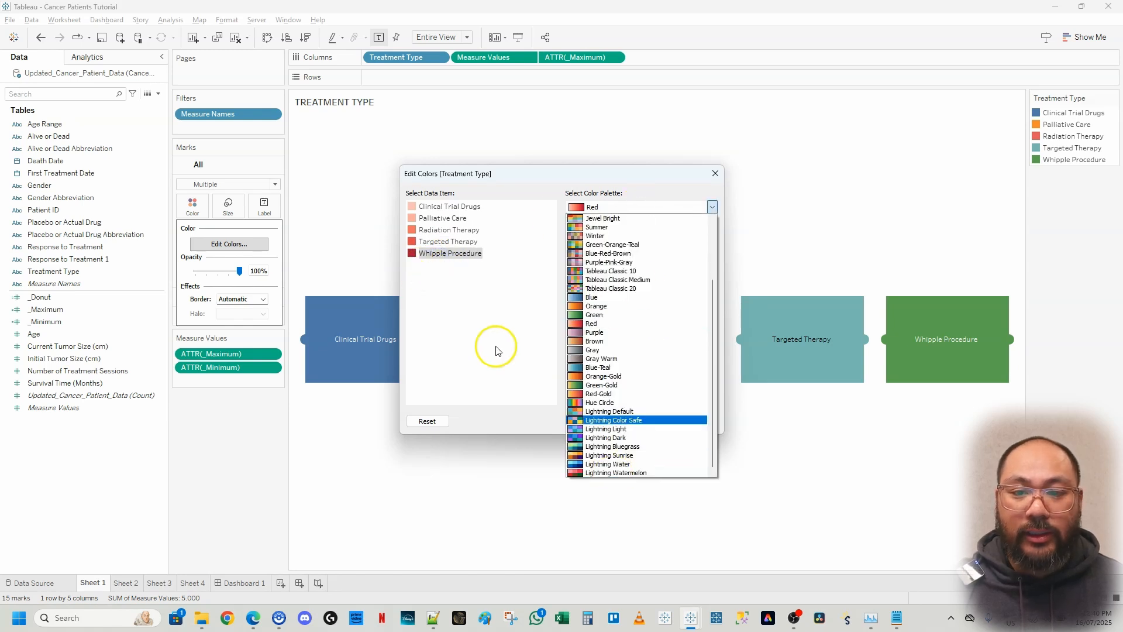
click(496, 346)
click(705, 209)
click(602, 287)
click(630, 392)
Step: Assign the whole Red palette to all treatment types
click(646, 207)
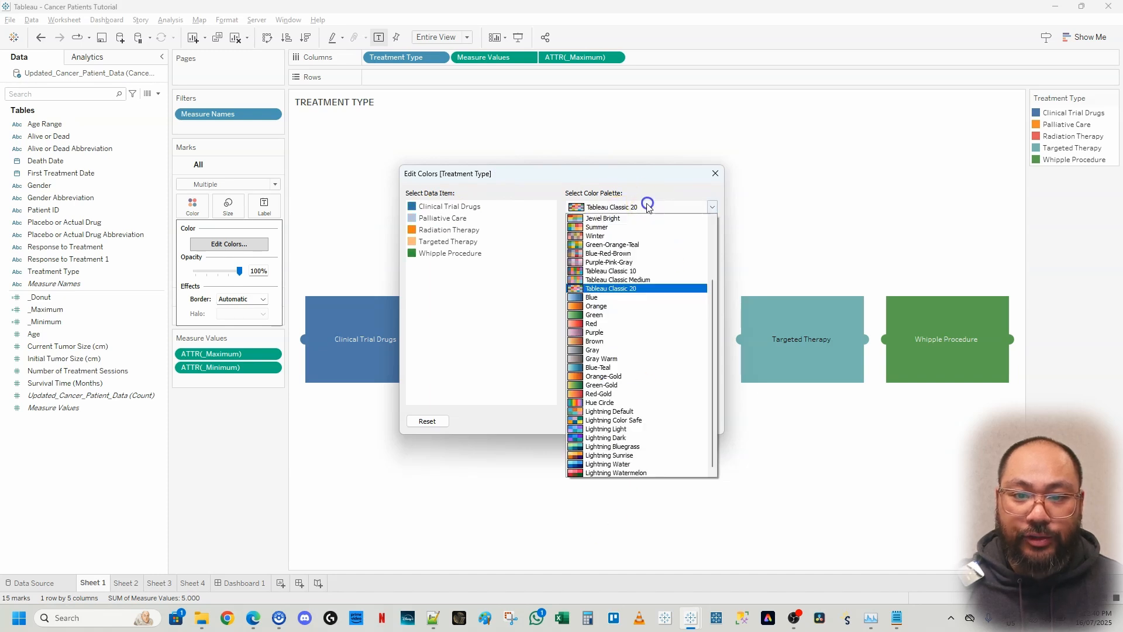
click(599, 325)
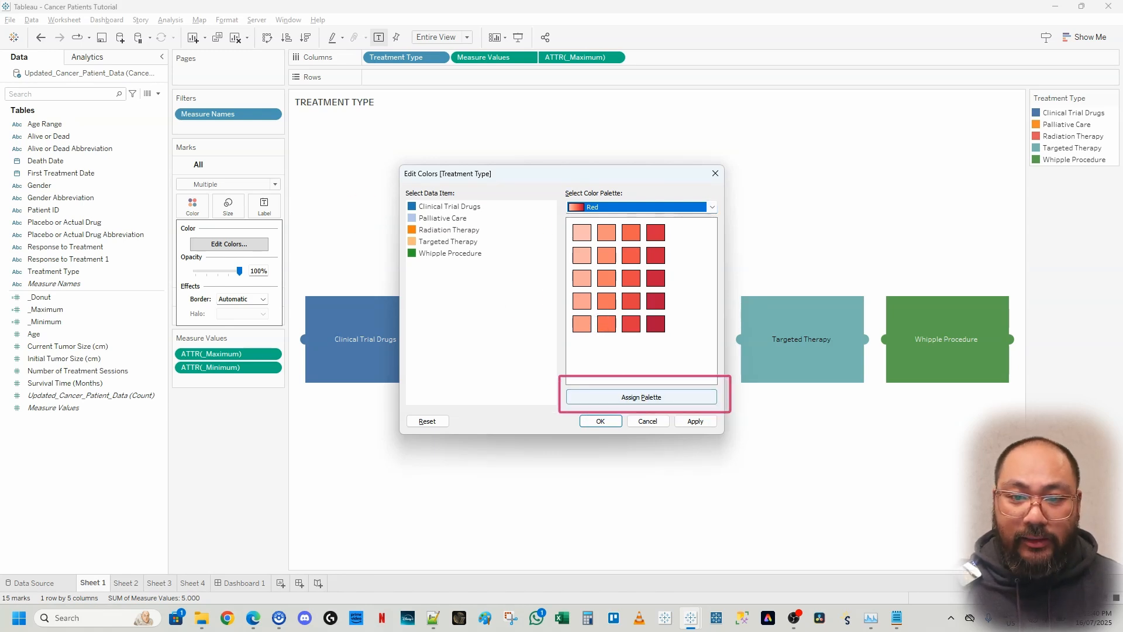
click(668, 398)
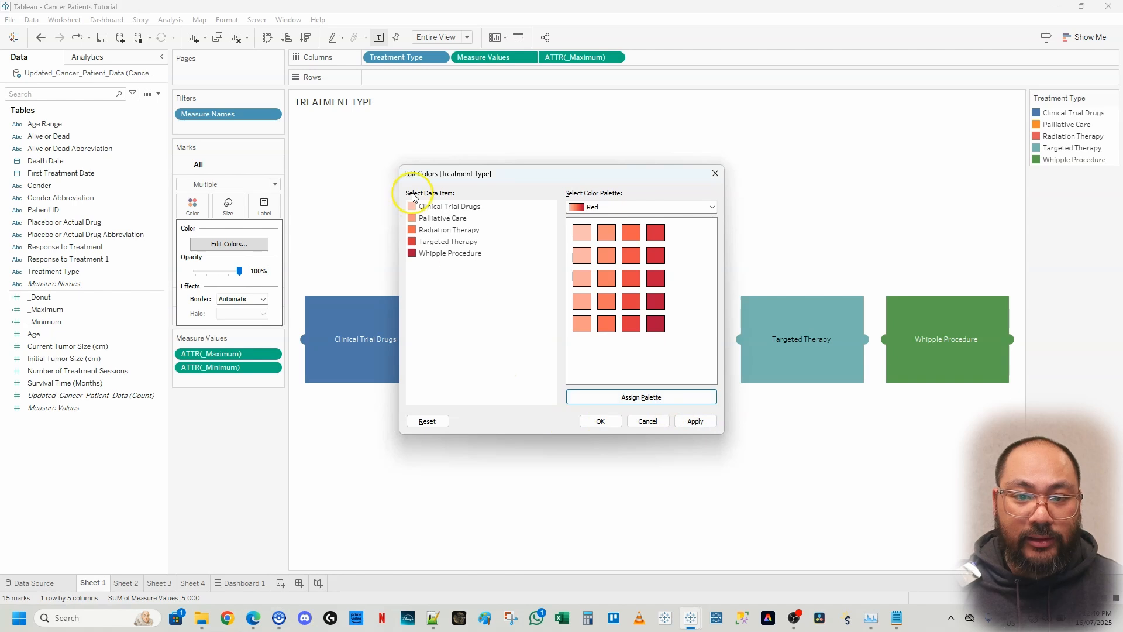
Step: Assign the Lightning Watermelon palette to all treatment types and apply it to the TREATMENT TYPE chart
click(644, 208)
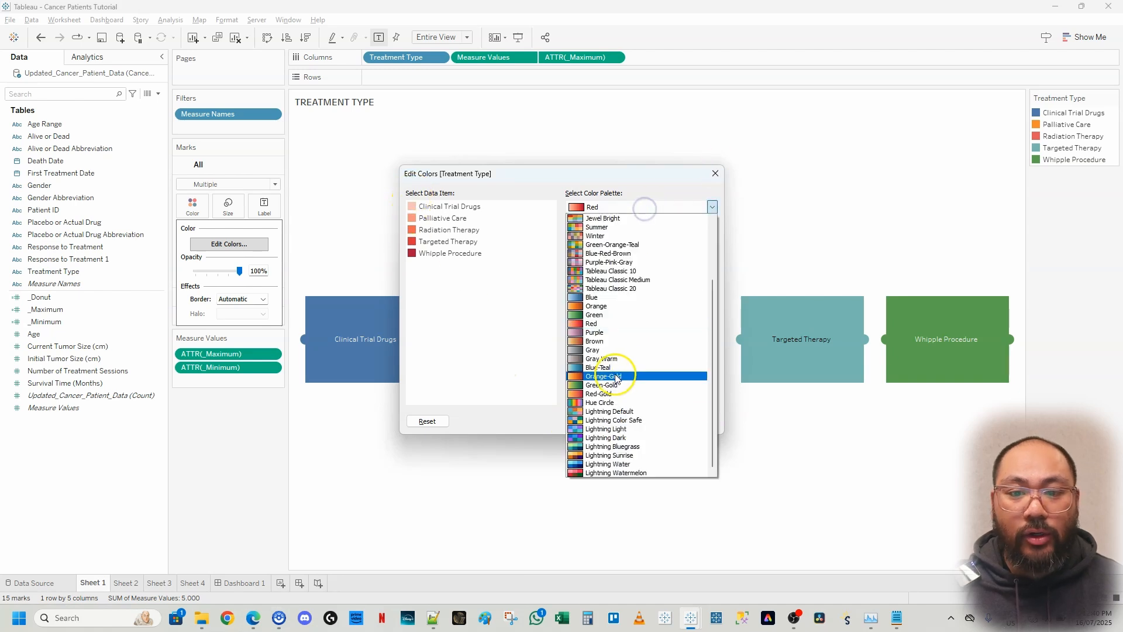
click(624, 473)
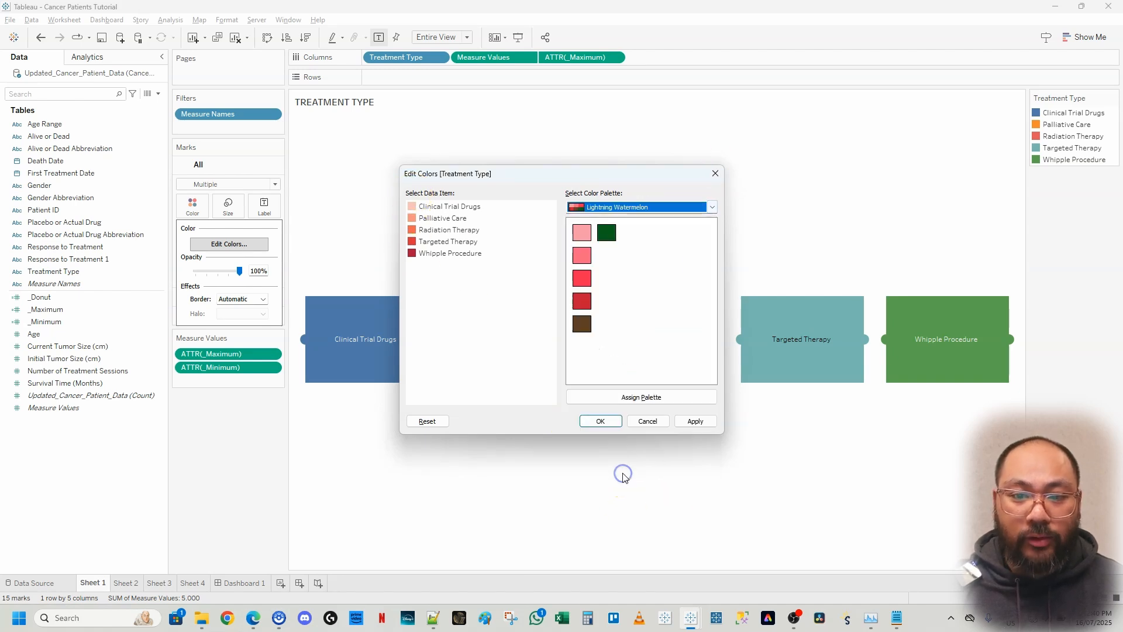
click(644, 397)
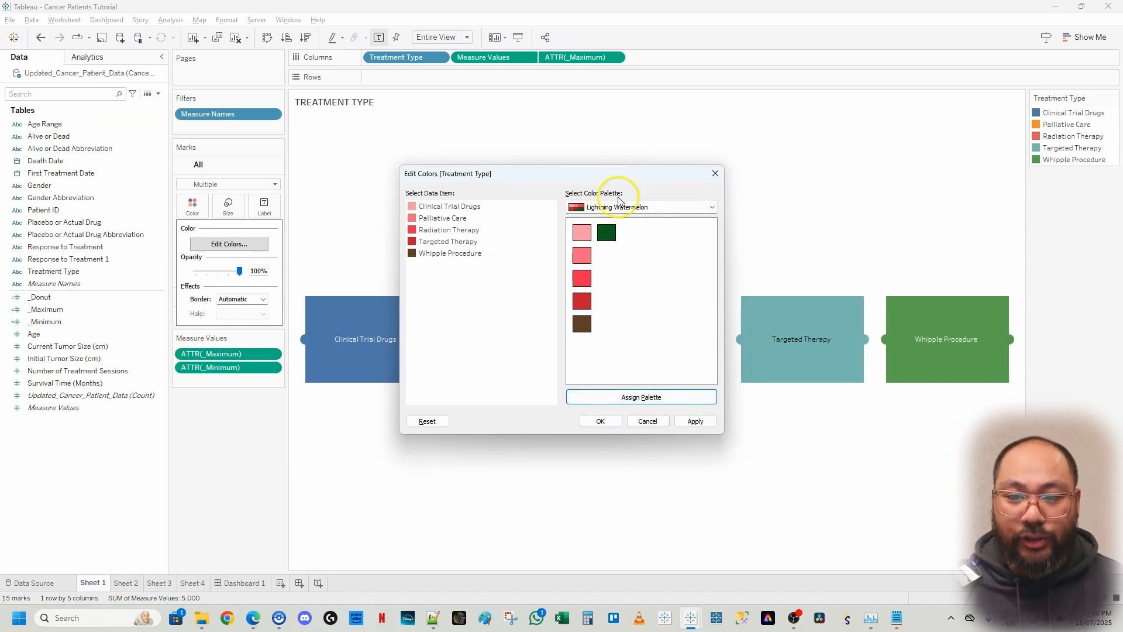
click(600, 421)
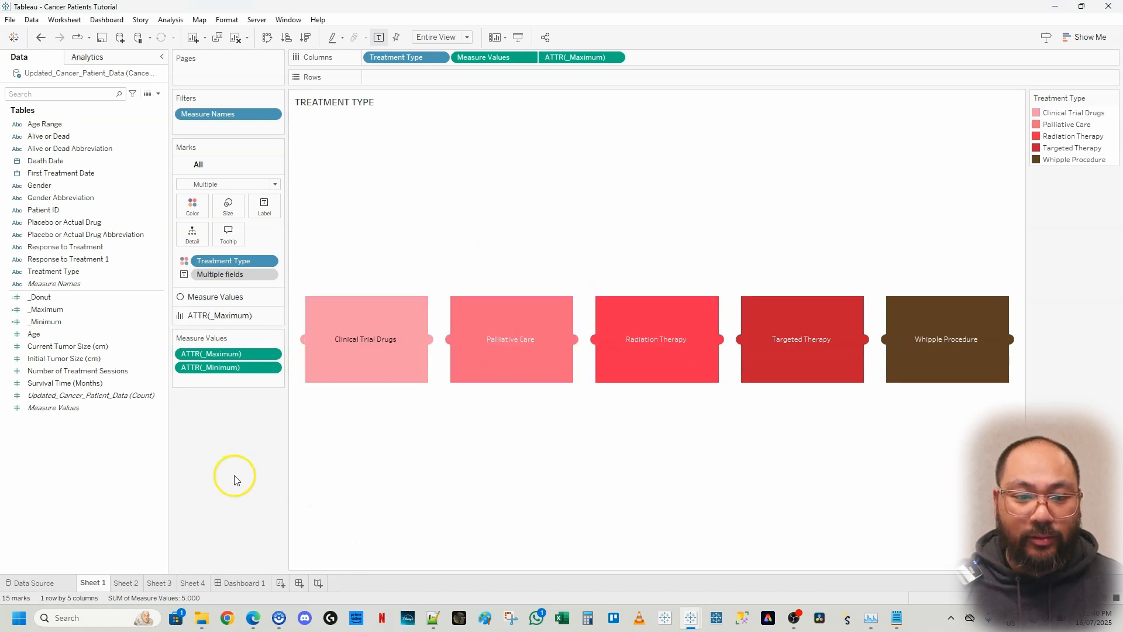
Step: Return to Dashboard 1 and hide the title of the Sheet 4 patient grid
click(256, 585)
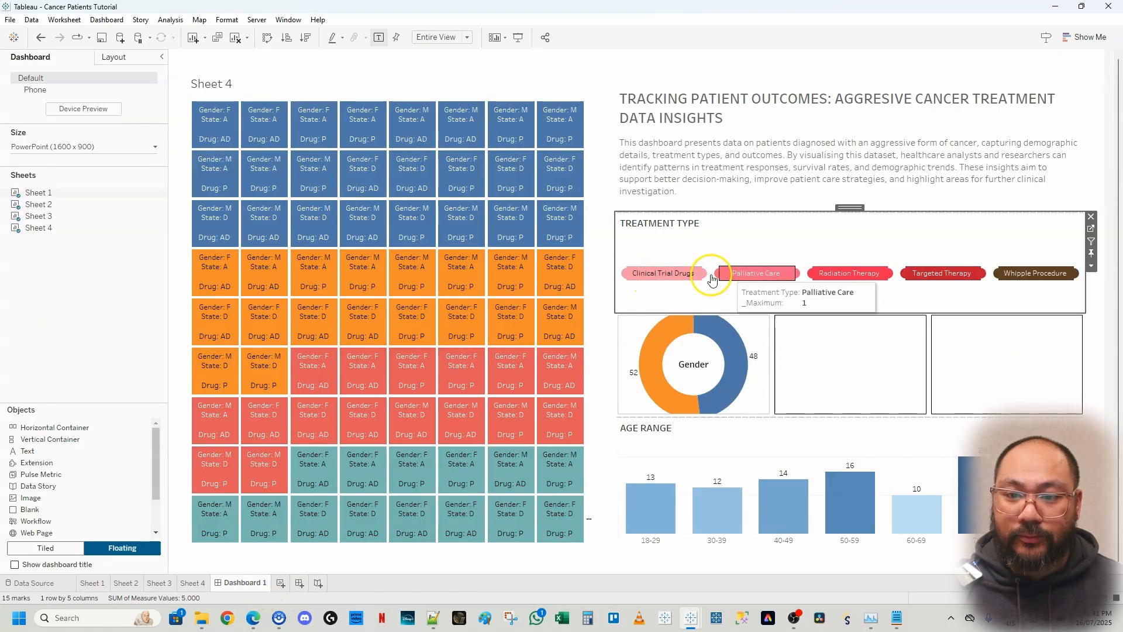
click(500, 84)
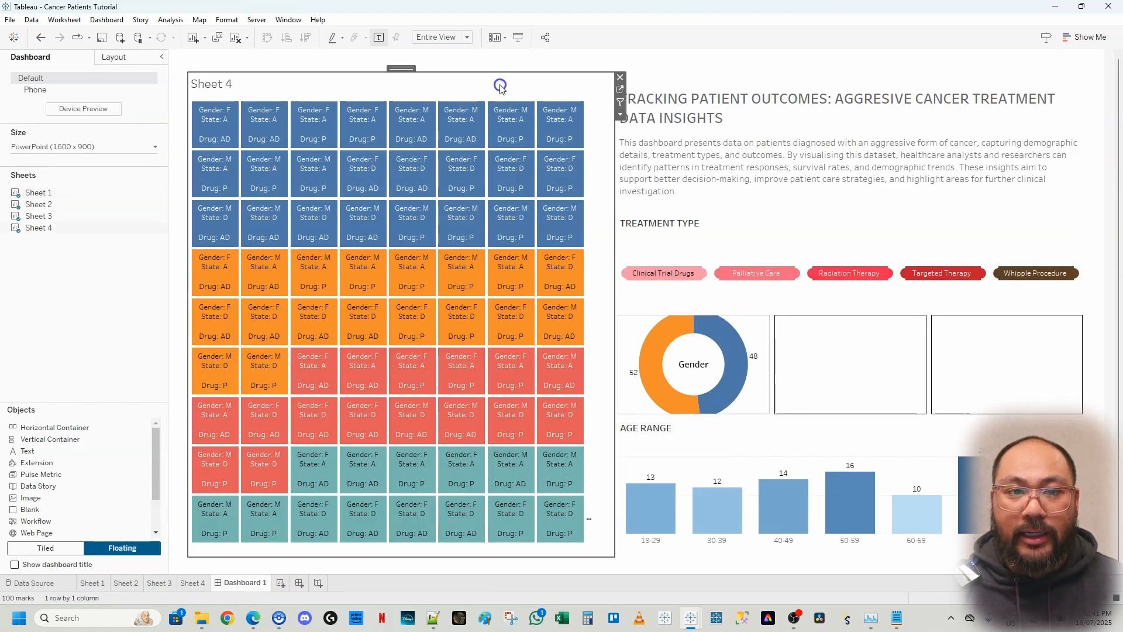
click(226, 84)
right_click(225, 86)
click(259, 119)
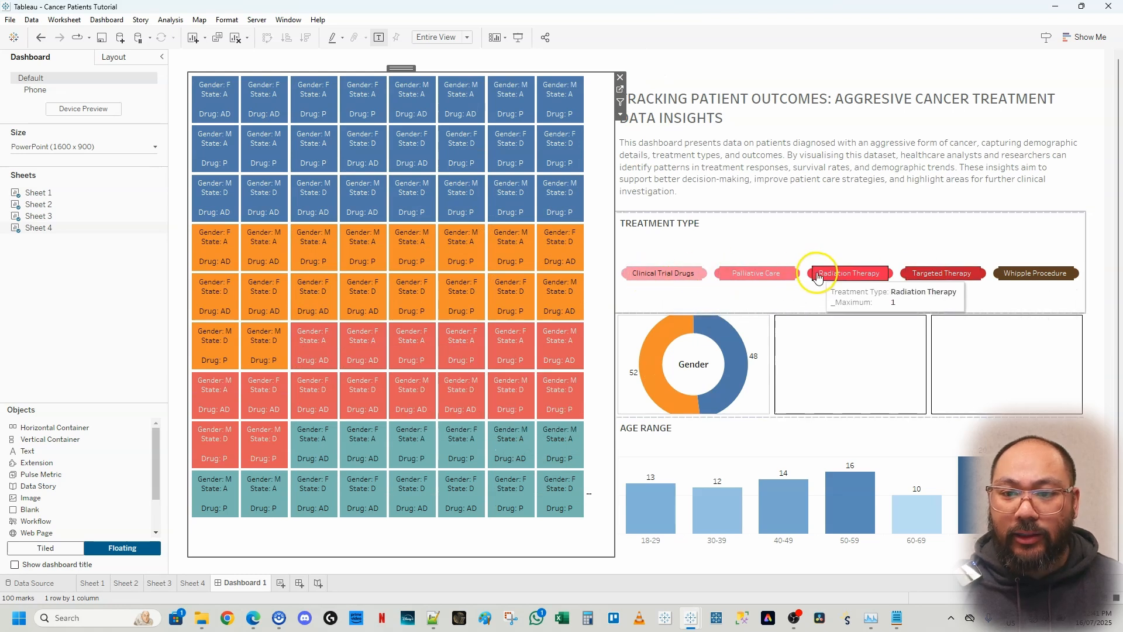
Step: Go to the patient grid's worksheet and widen its Marks card so the field names are readable
click(622, 94)
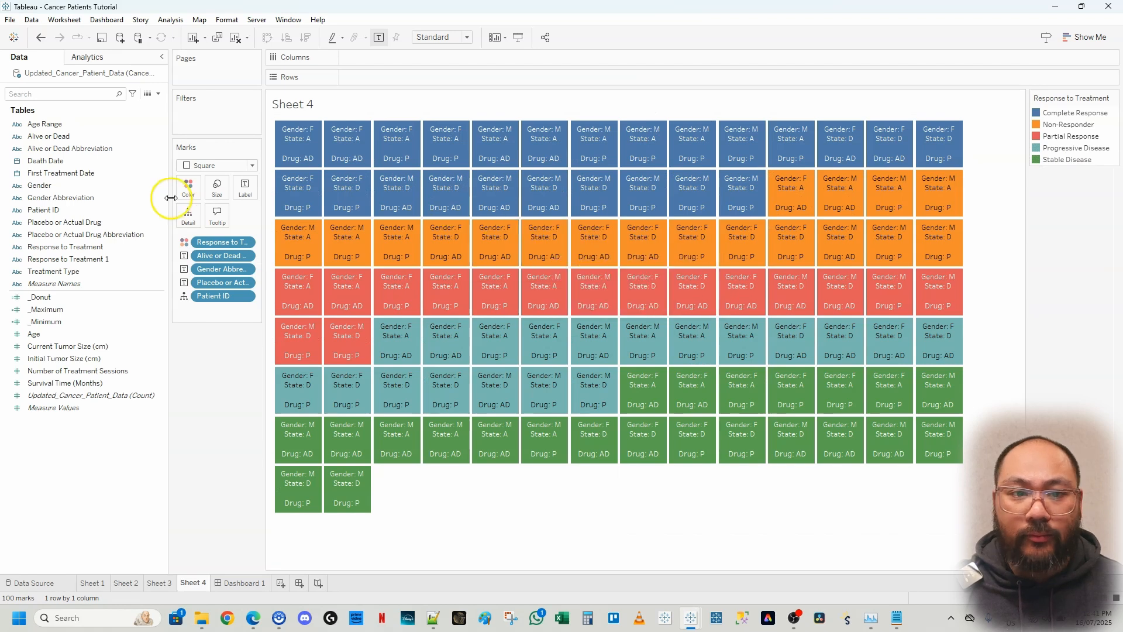
drag(263, 181, 301, 180)
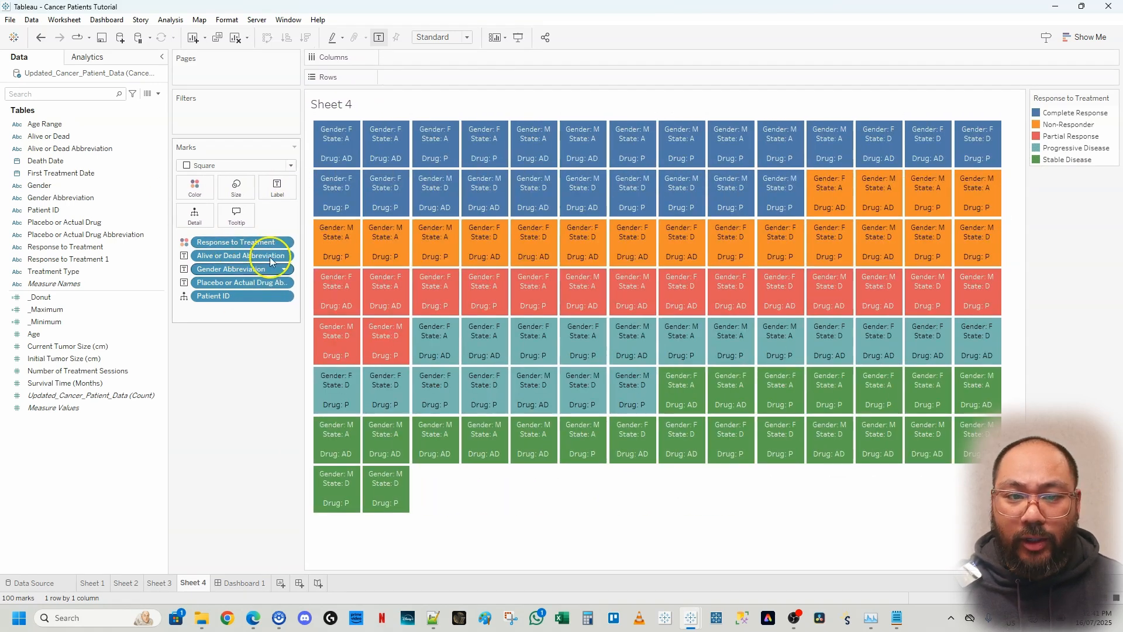
Step: Examine the treatment type colours in the Cancer Patients prototype workbook and return to the tutorial workbook's Sheet 4
mouse_move(691, 617)
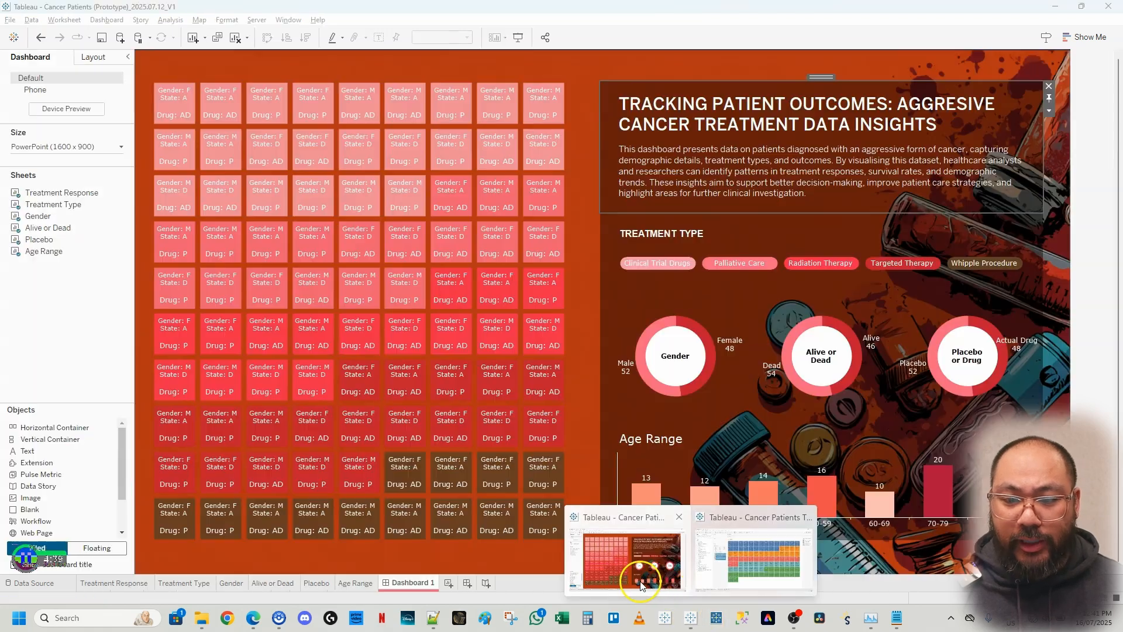
click(641, 584)
click(802, 228)
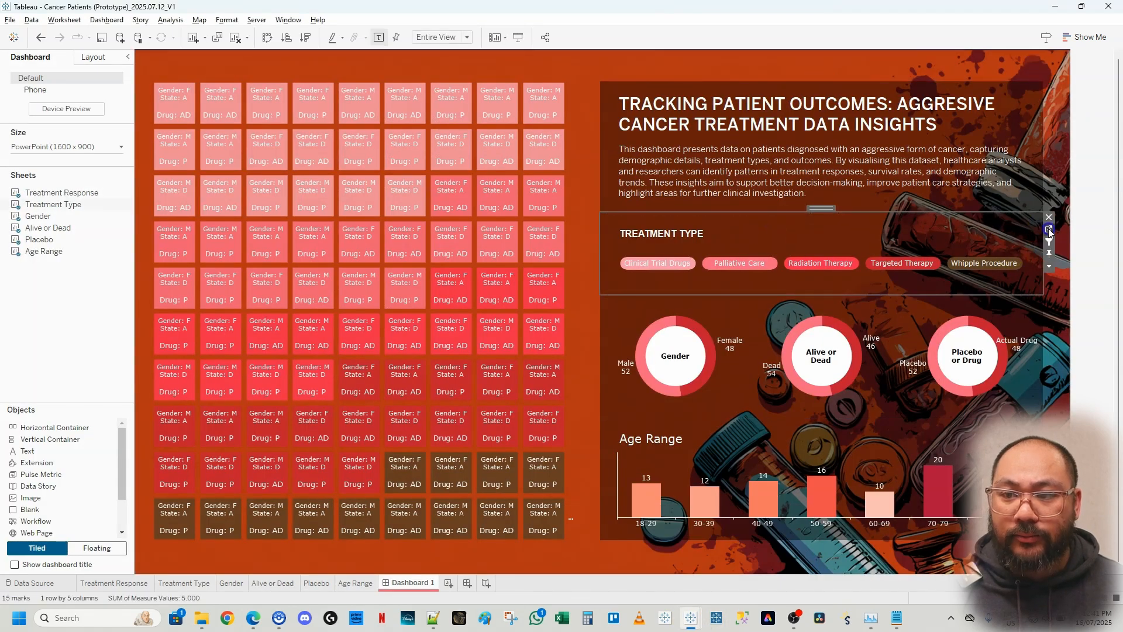
click(1049, 230)
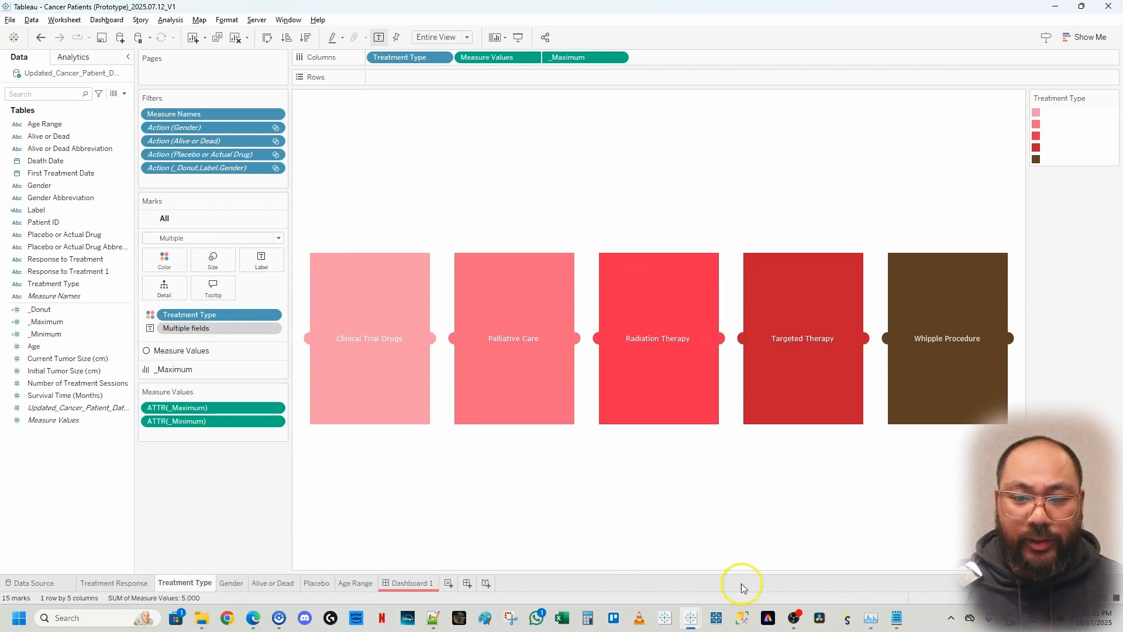
mouse_move(690, 614)
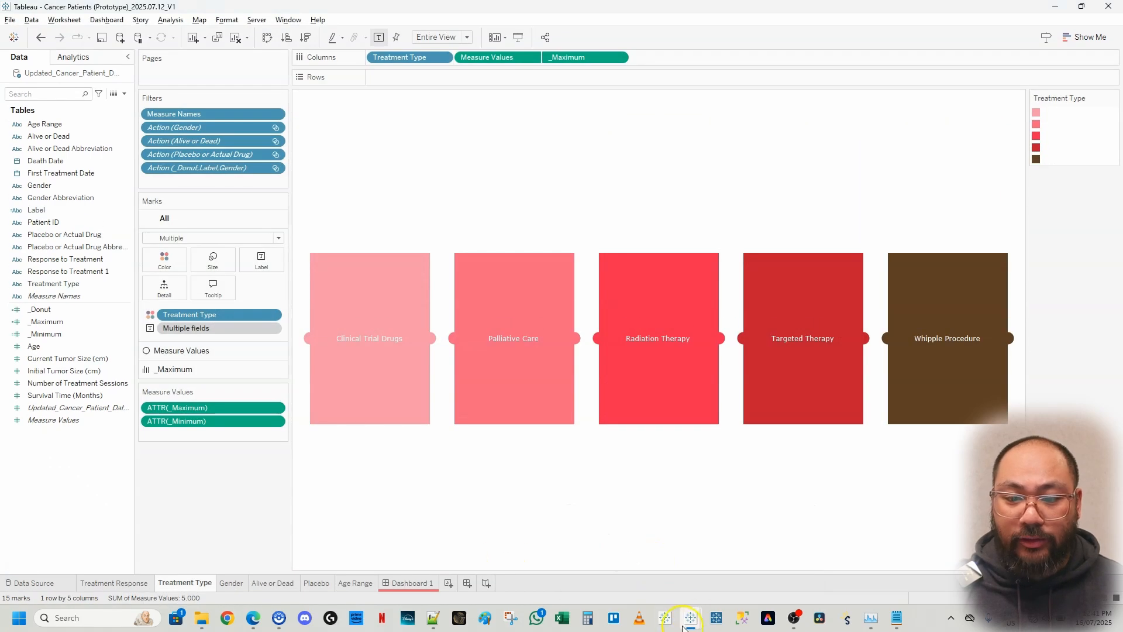
click(424, 585)
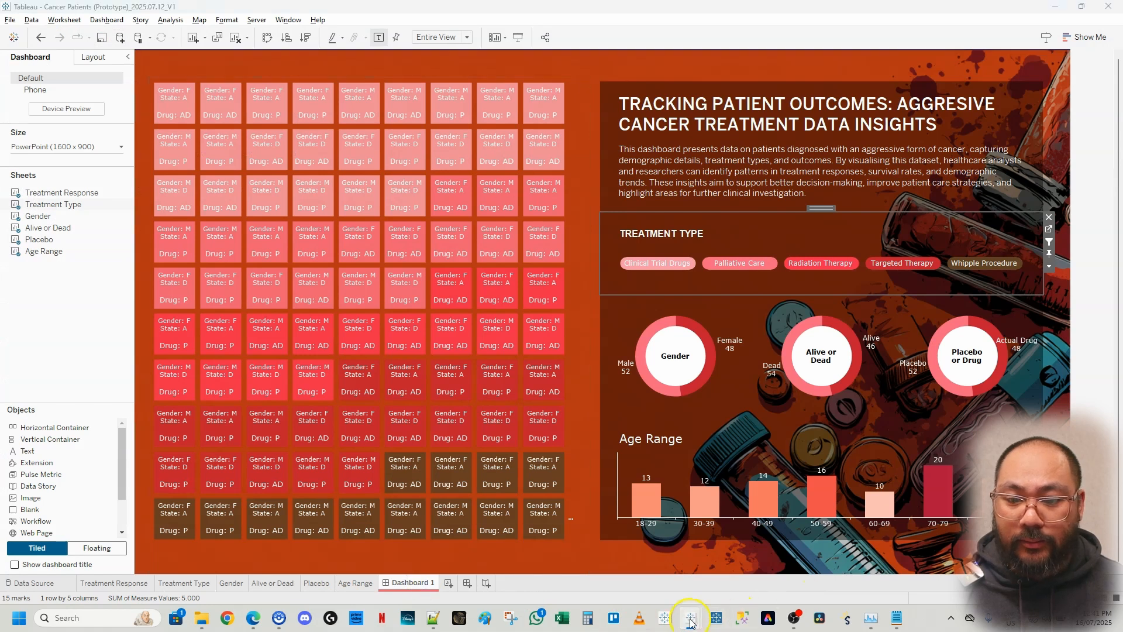
mouse_move(690, 620)
click(749, 571)
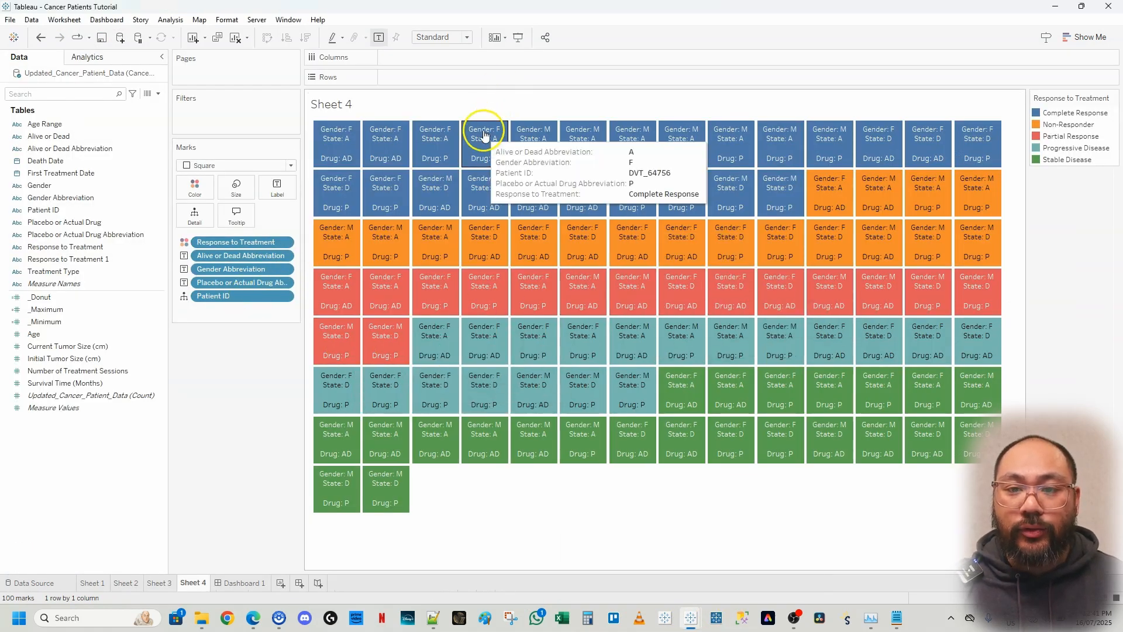
Step: Assign the Lightning Watermelon palette to the Response to Treatment colours of the patient grid
click(201, 193)
click(204, 227)
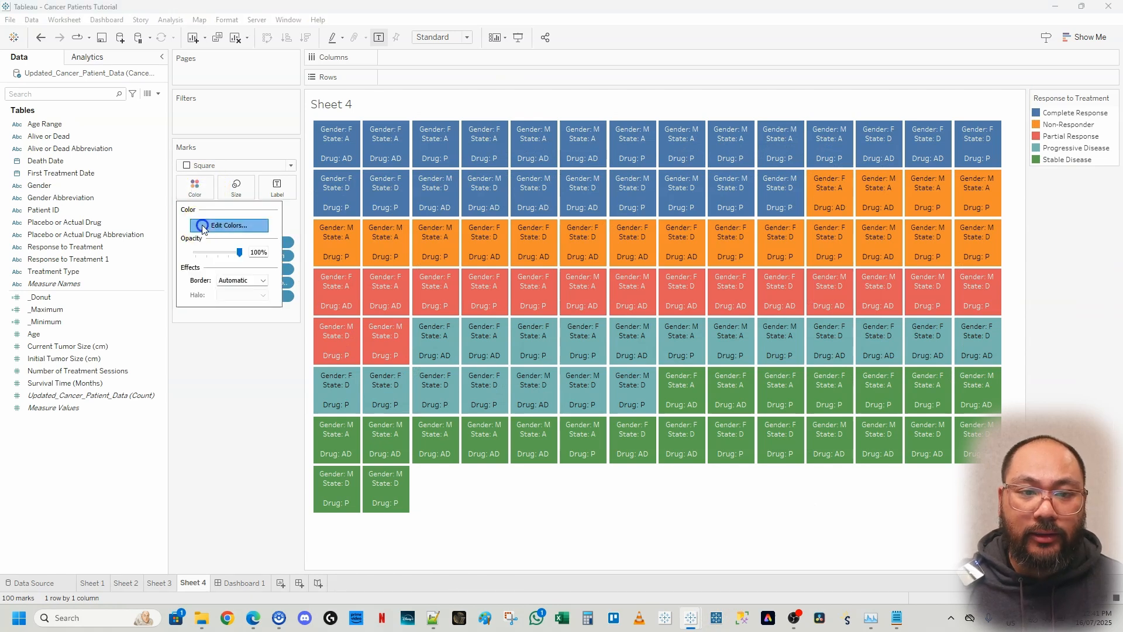
click(636, 208)
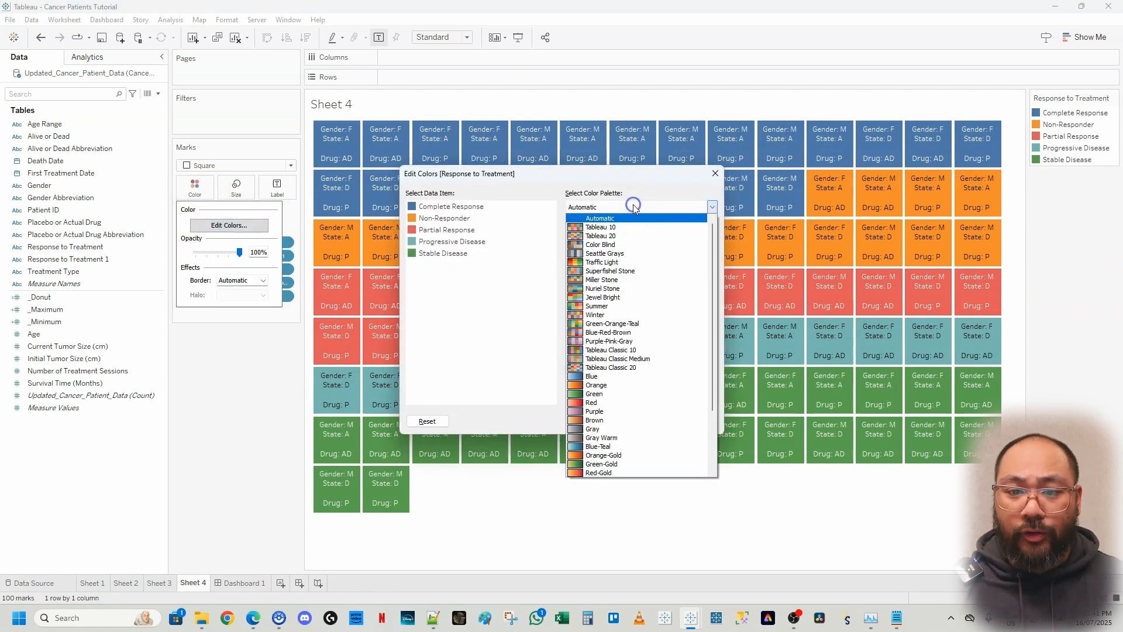
scroll(614, 328, down, 5)
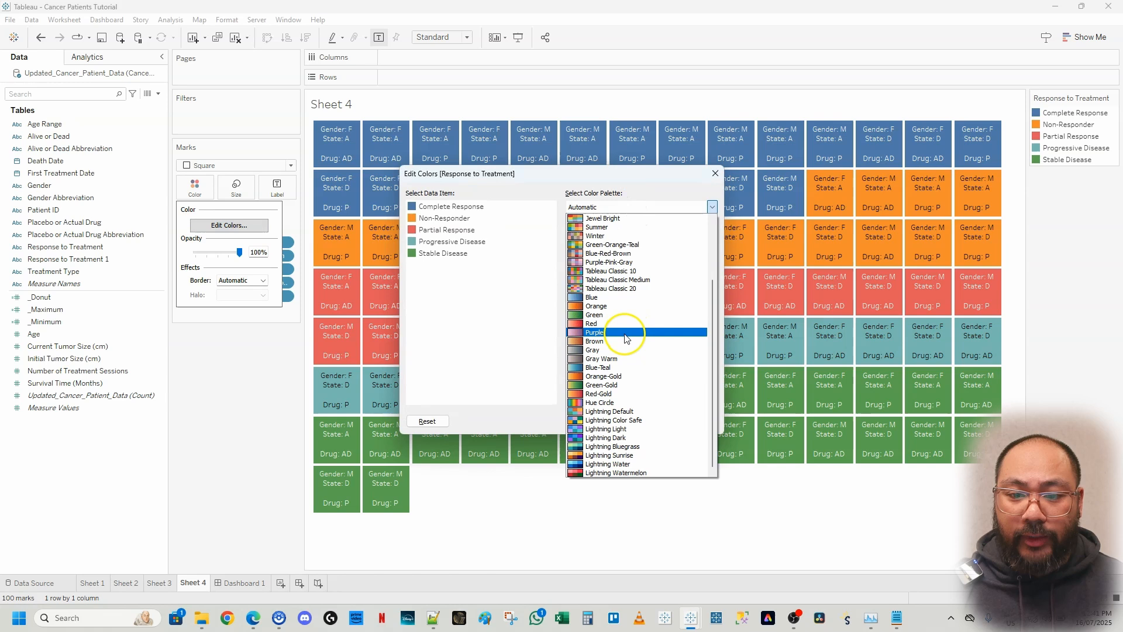
click(625, 474)
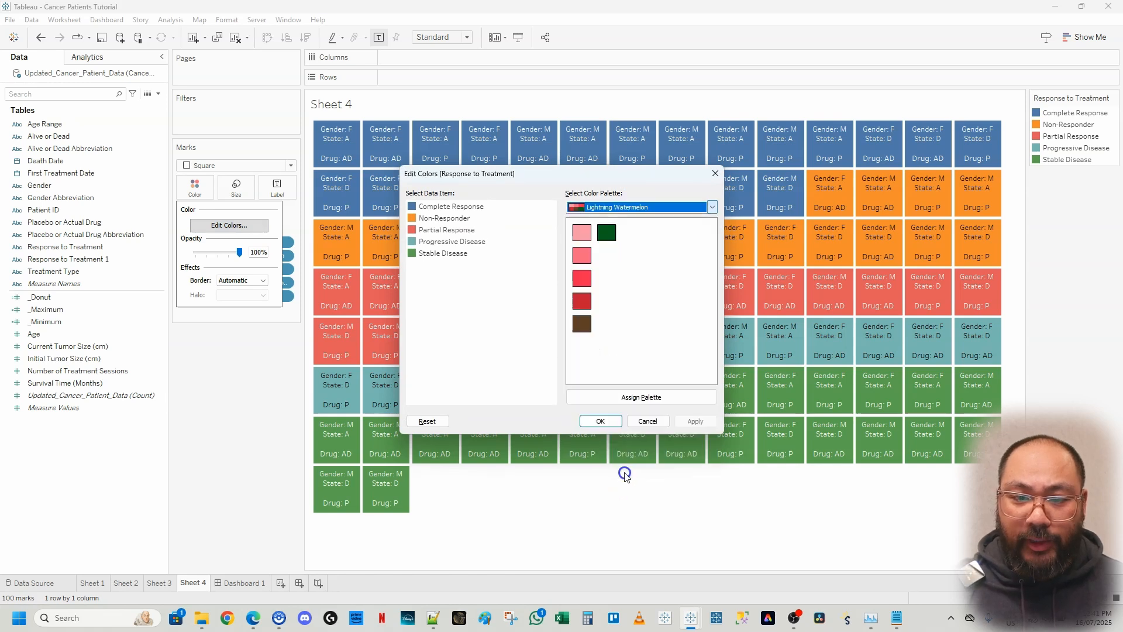
click(639, 400)
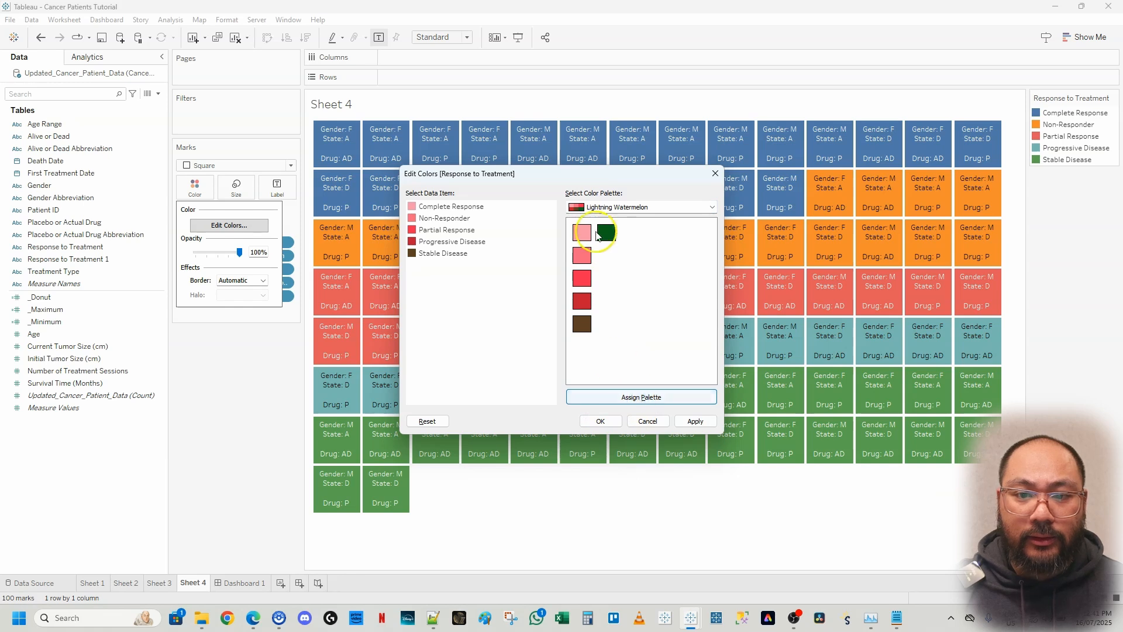
click(601, 422)
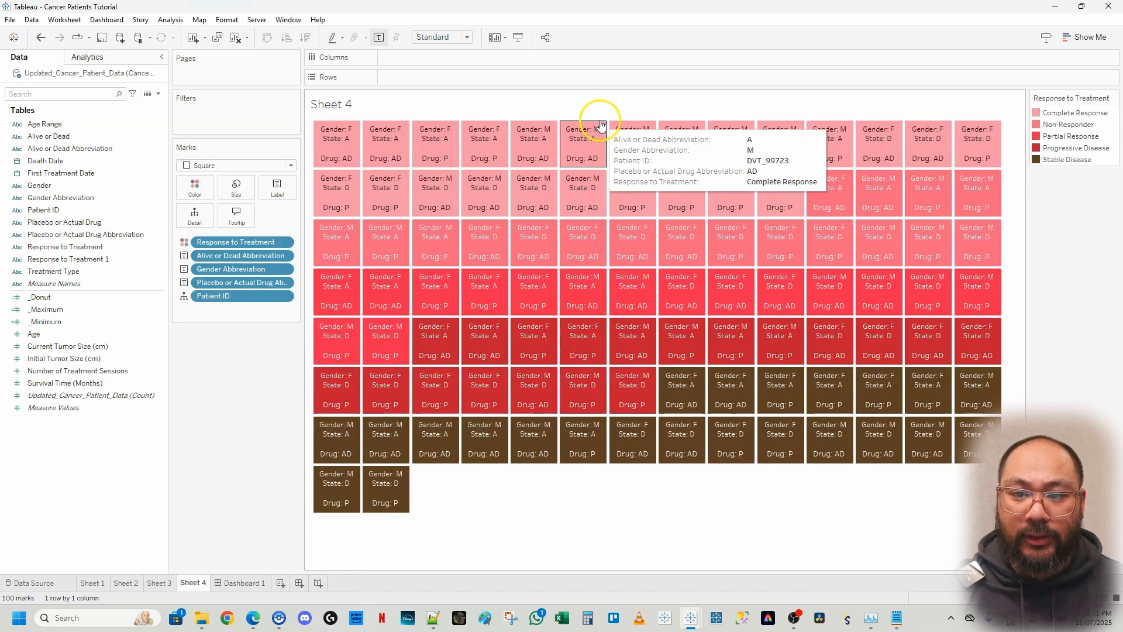
Step: Return to Dashboard 1 and go from the AGE RANGE chart to its worksheet
click(241, 583)
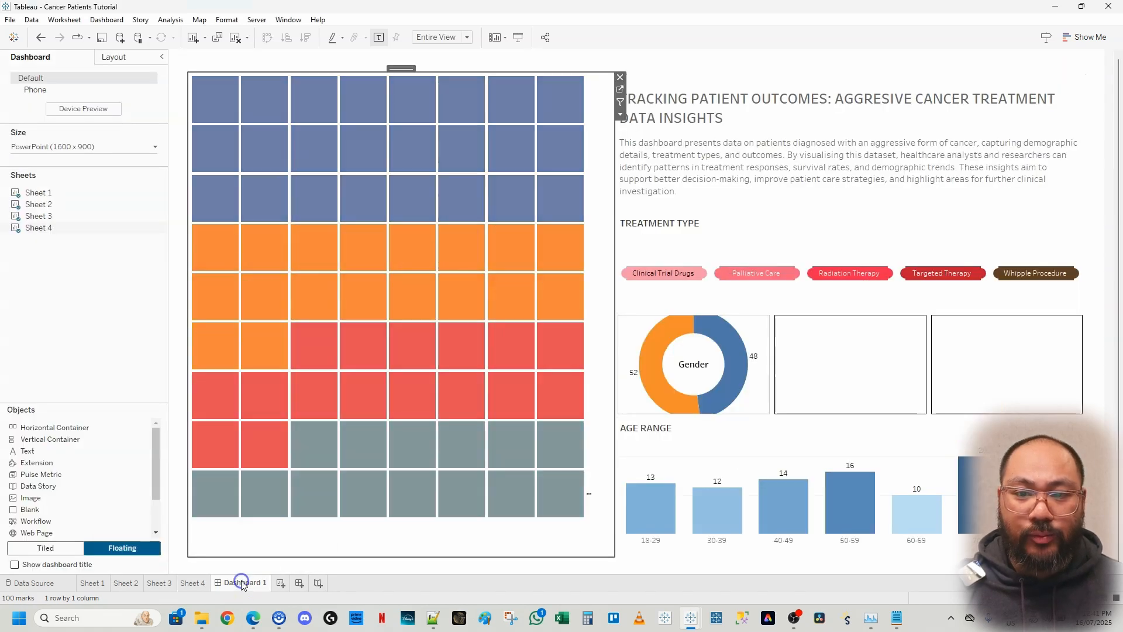
click(1090, 249)
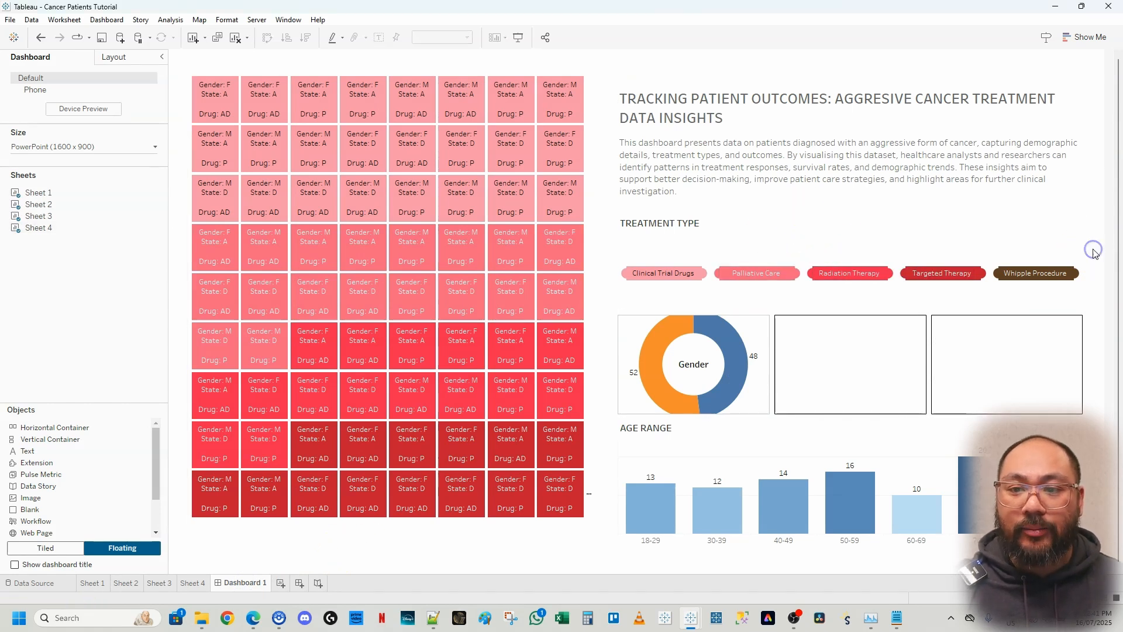
click(657, 433)
click(690, 622)
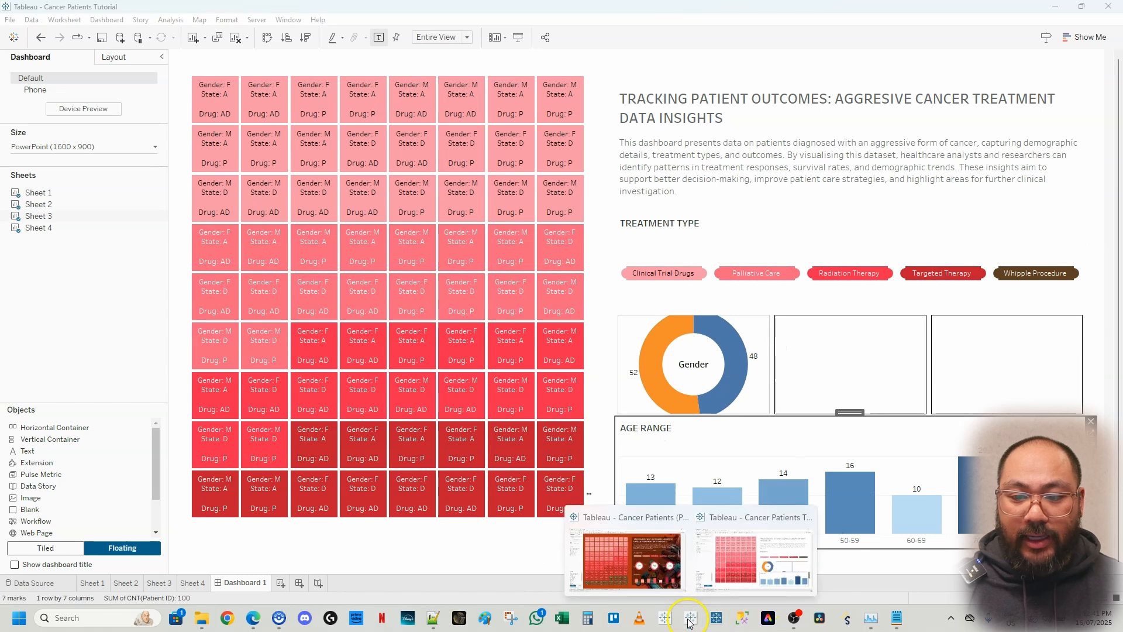
click(660, 568)
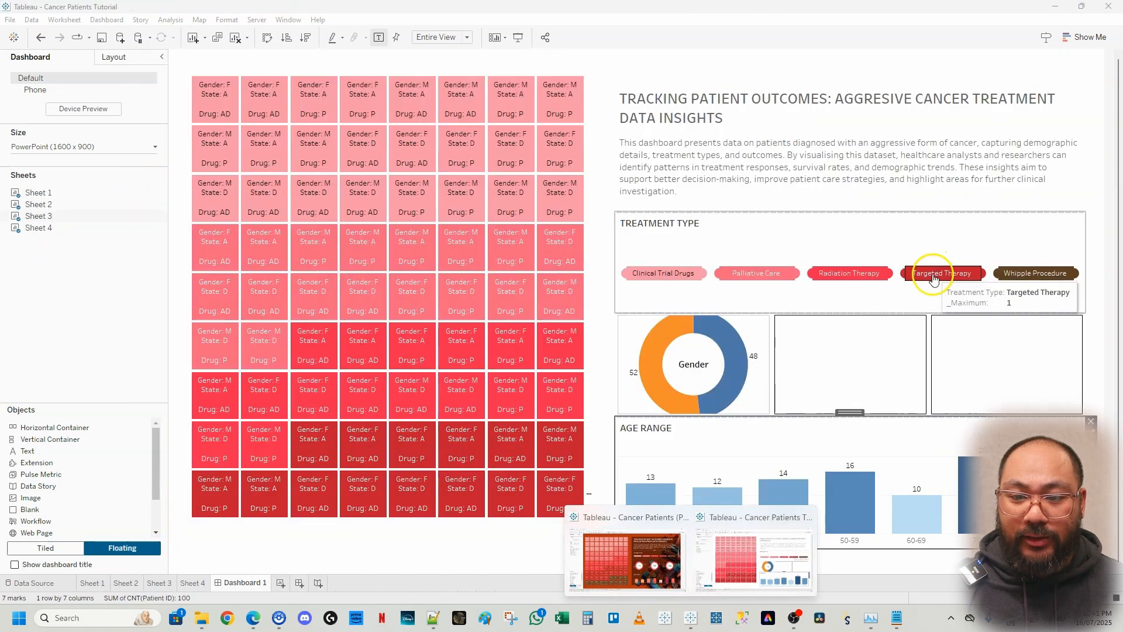
click(884, 434)
click(1091, 446)
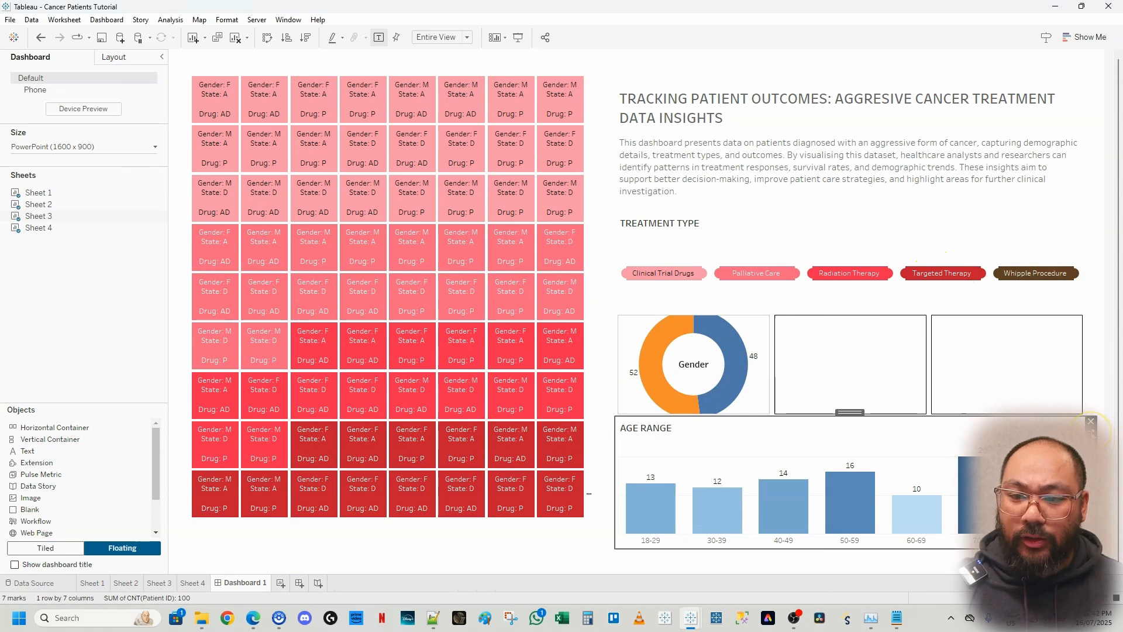
click(1091, 434)
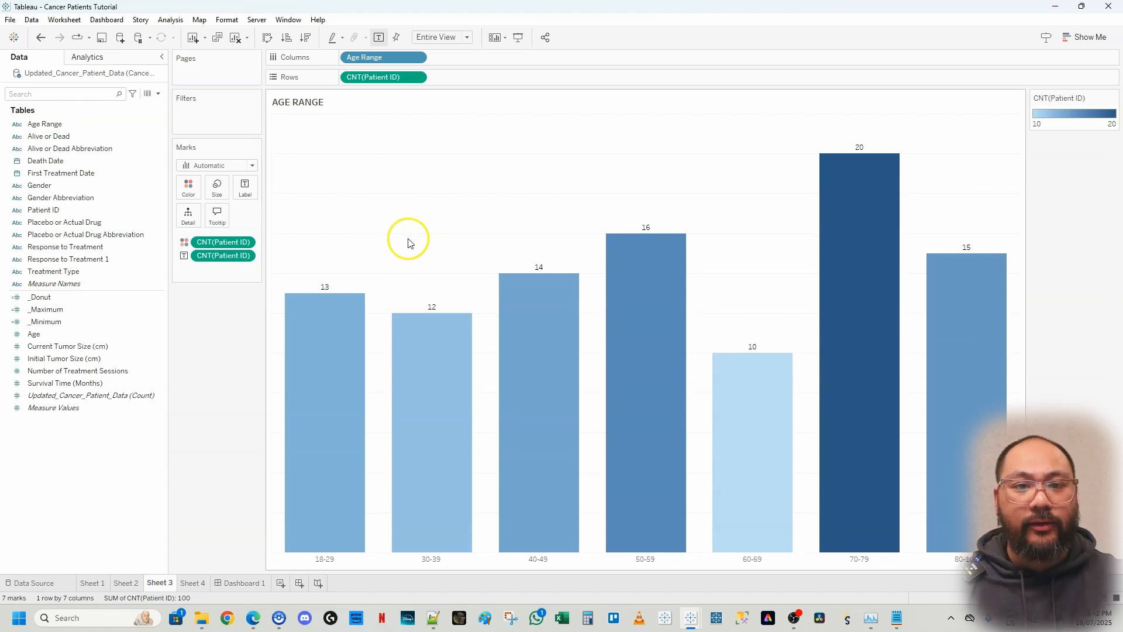
Step: Format the AGE RANGE worksheet's lines so that its axis rulers are set to None at sheet level
right_click(370, 143)
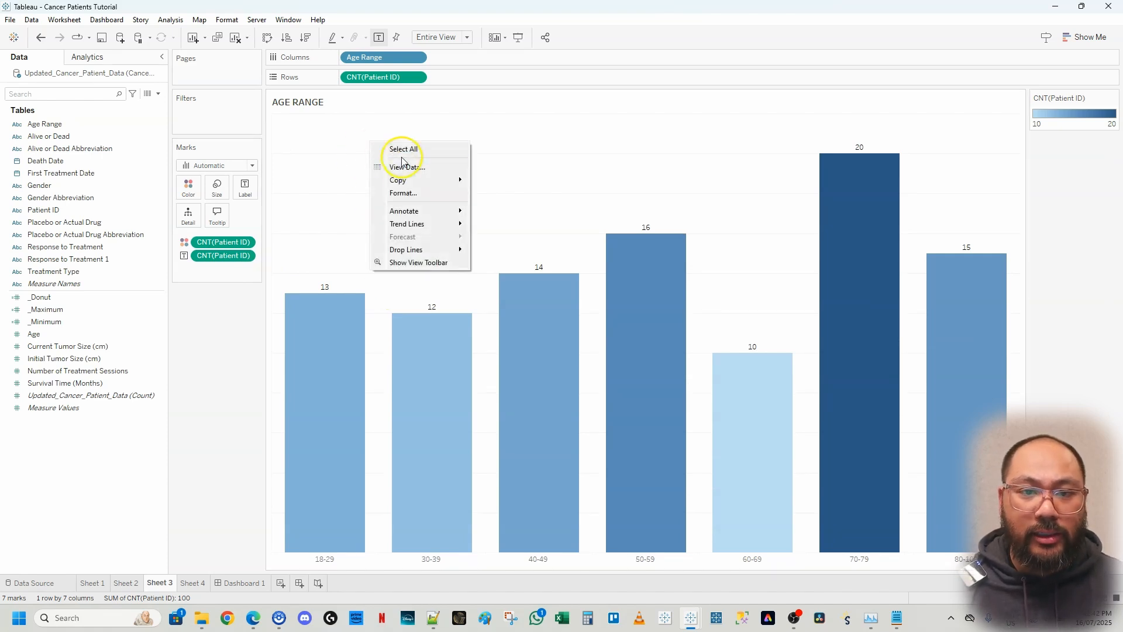
click(403, 193)
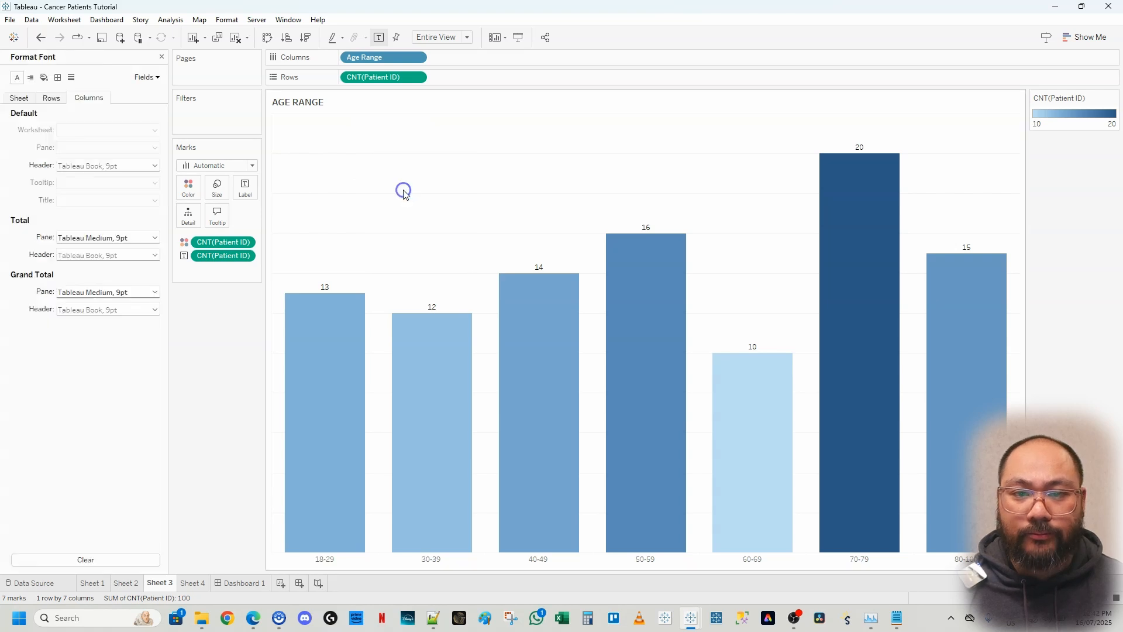
click(21, 99)
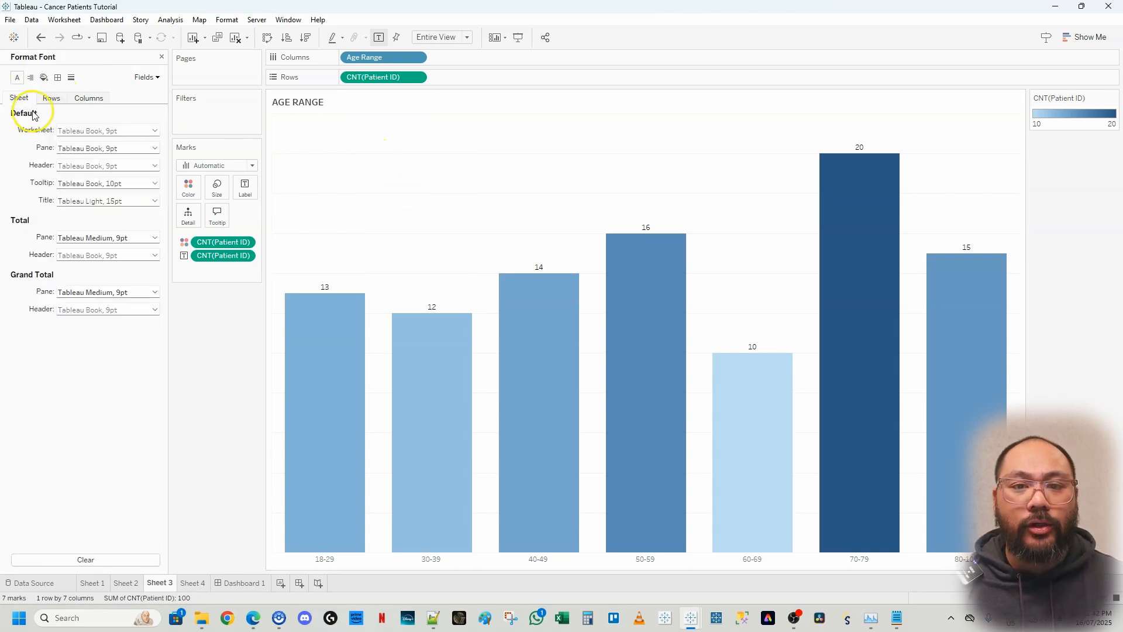
click(57, 78)
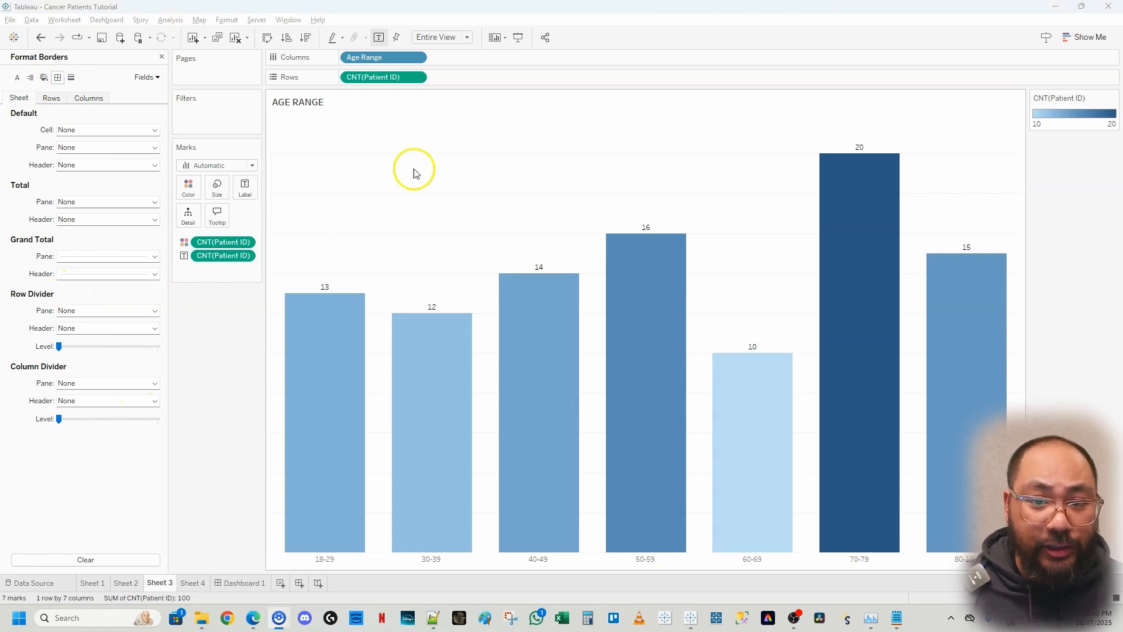
click(42, 103)
click(89, 99)
click(20, 98)
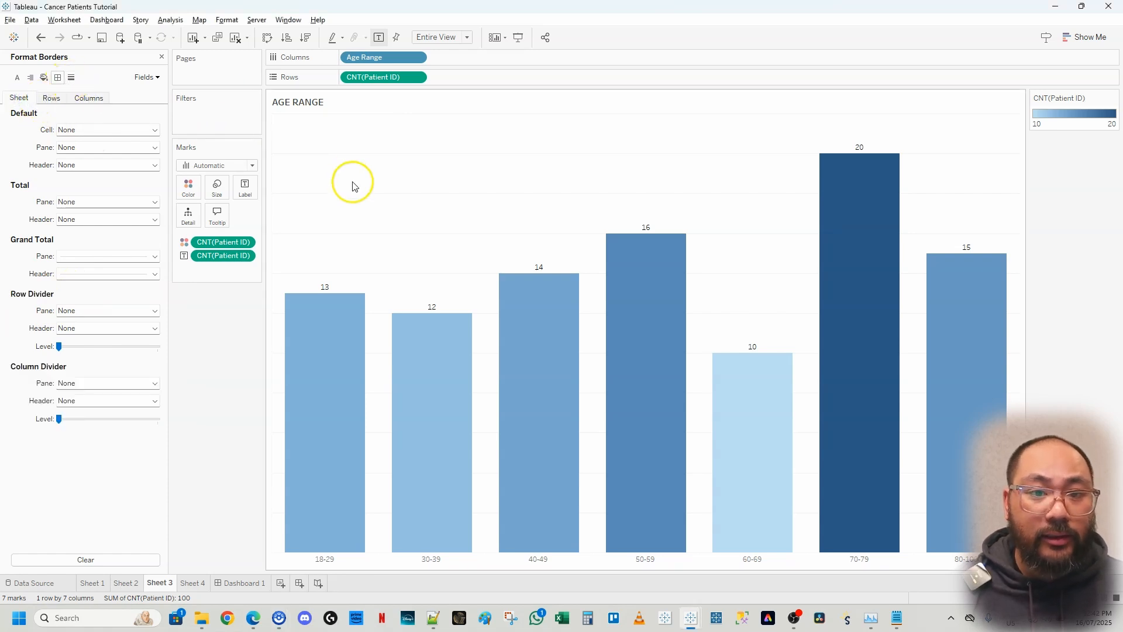
click(72, 77)
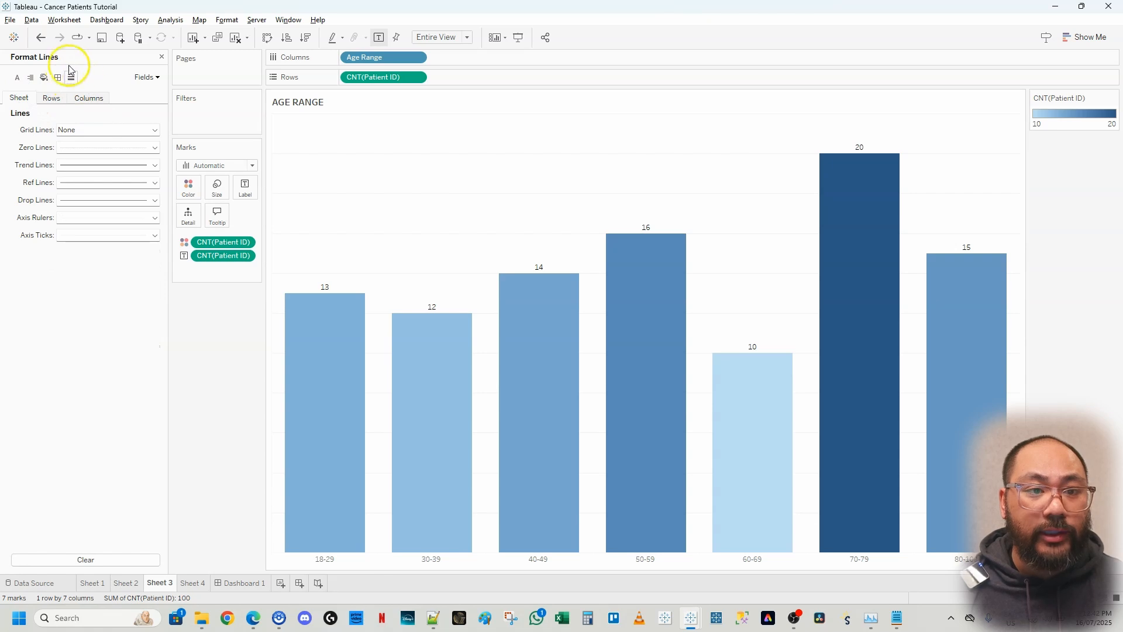
click(78, 218)
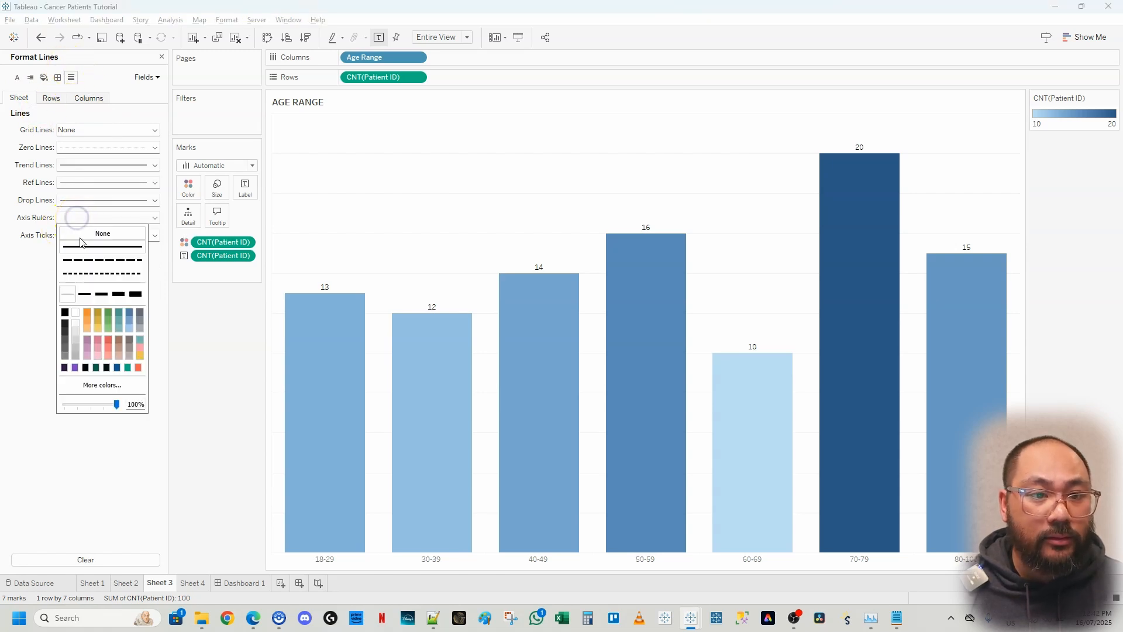
click(203, 300)
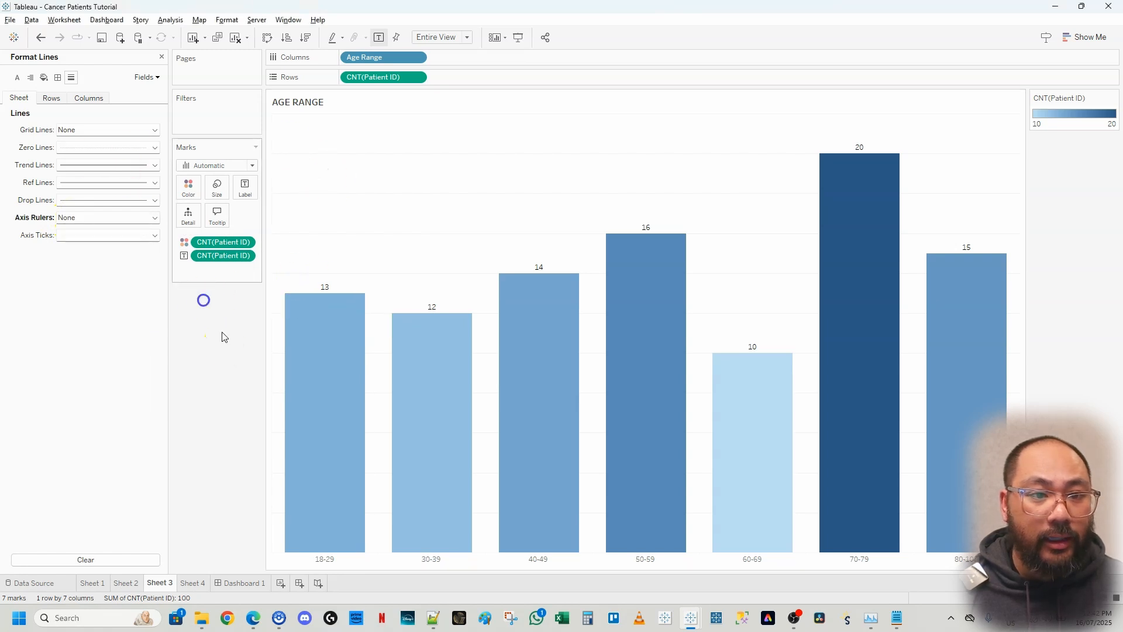
Step: Set the row grid lines of the AGE RANGE chart to None and close the formatting pane
click(66, 100)
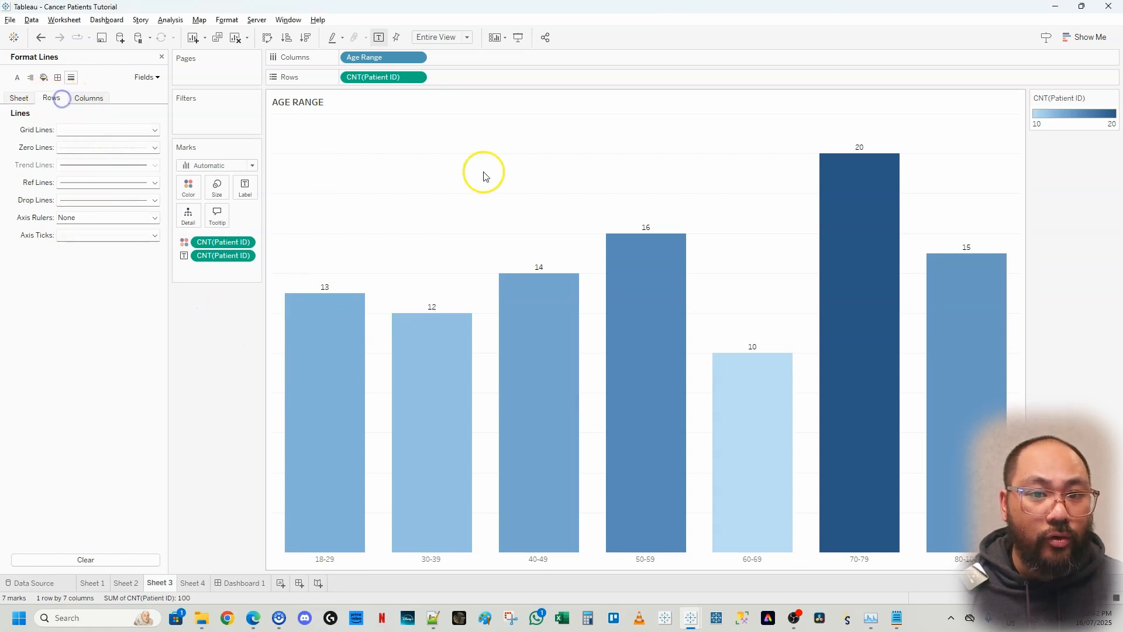
click(81, 130)
click(81, 148)
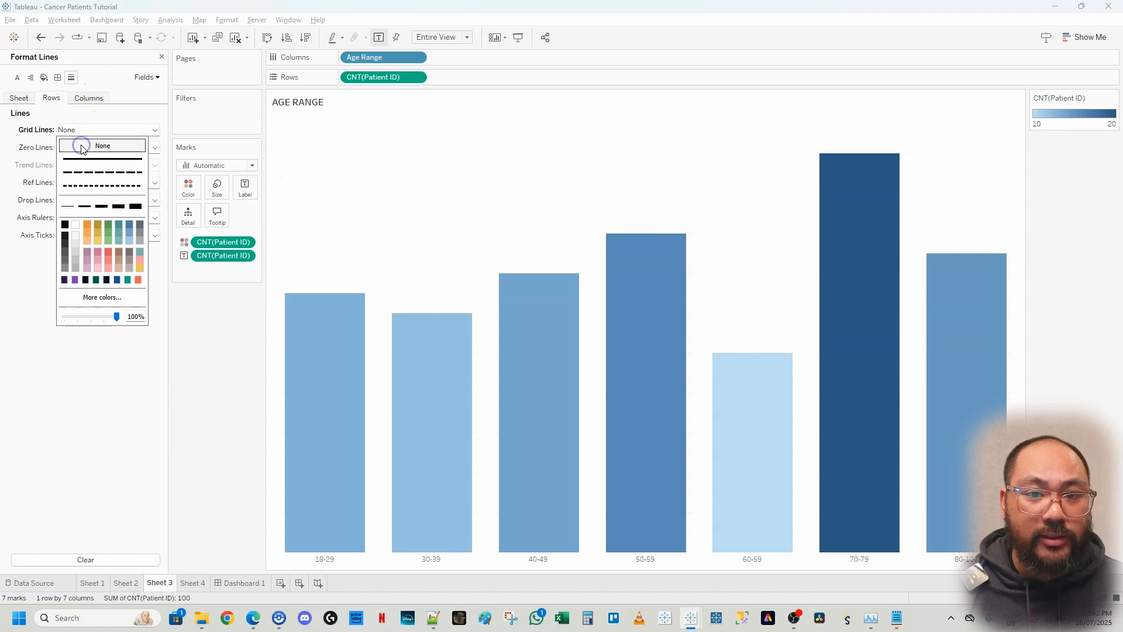
click(358, 193)
click(161, 56)
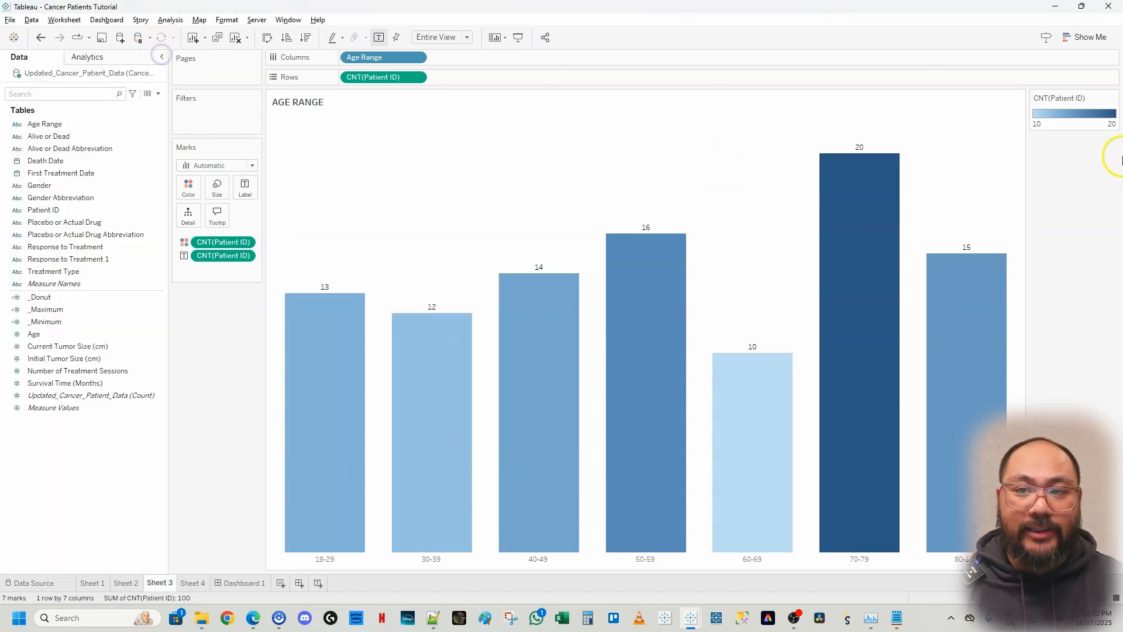
Step: Apply the Red palette to the patient count colours of the AGE RANGE bars
click(188, 189)
click(207, 224)
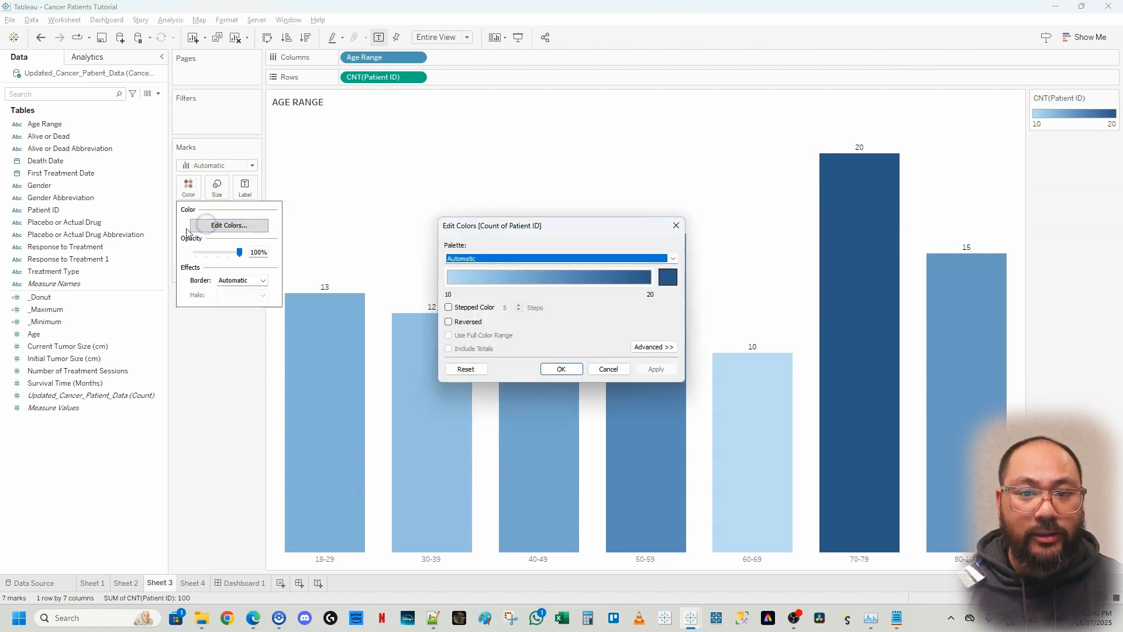
click(526, 262)
click(492, 302)
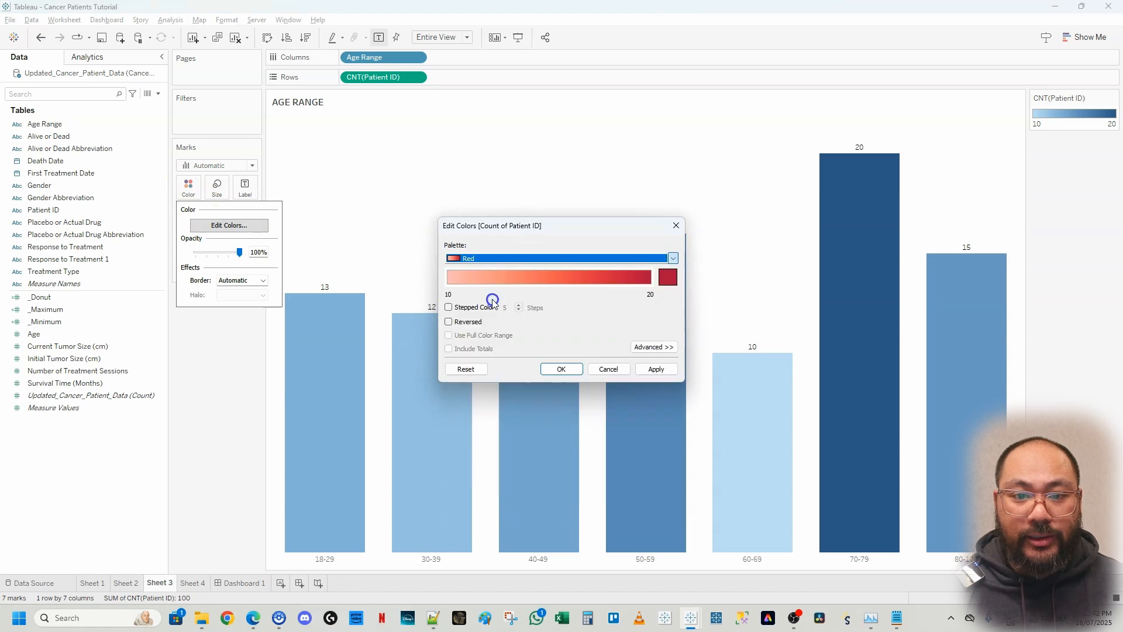
click(656, 369)
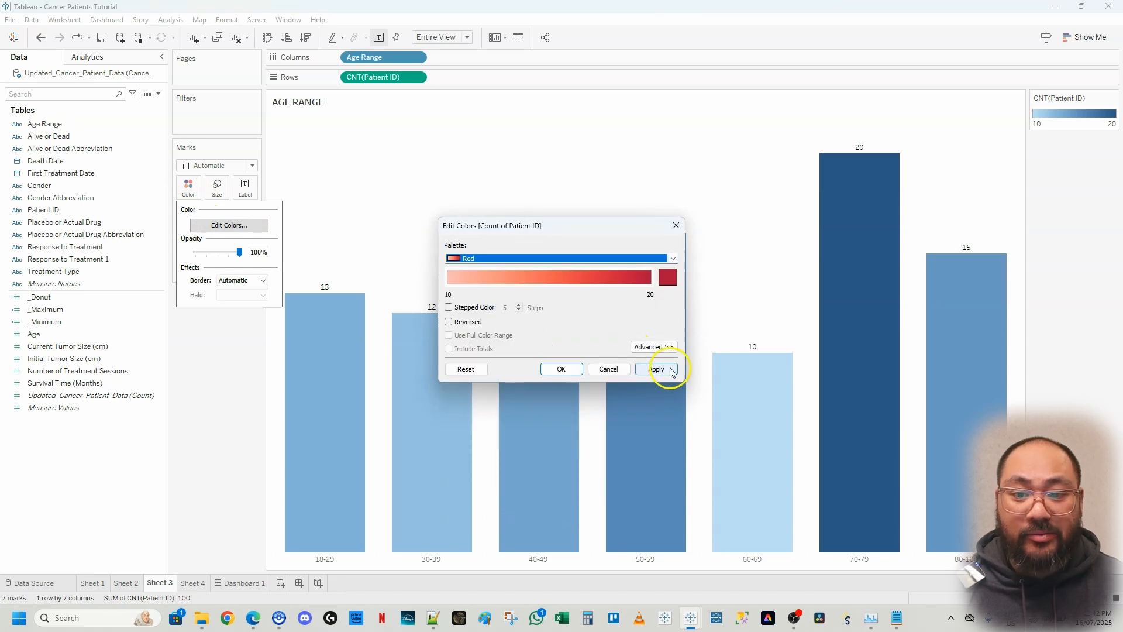
click(567, 370)
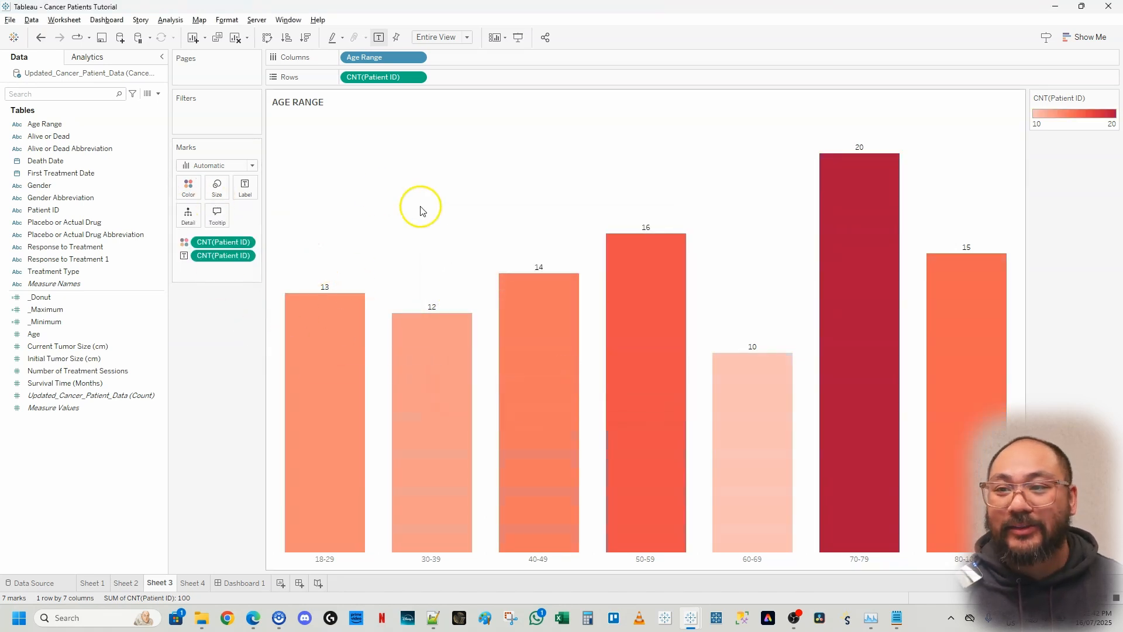
Step: Make the AGE RANGE bars narrower and return to Dashboard 1
drag(283, 217, 262, 217)
click(221, 397)
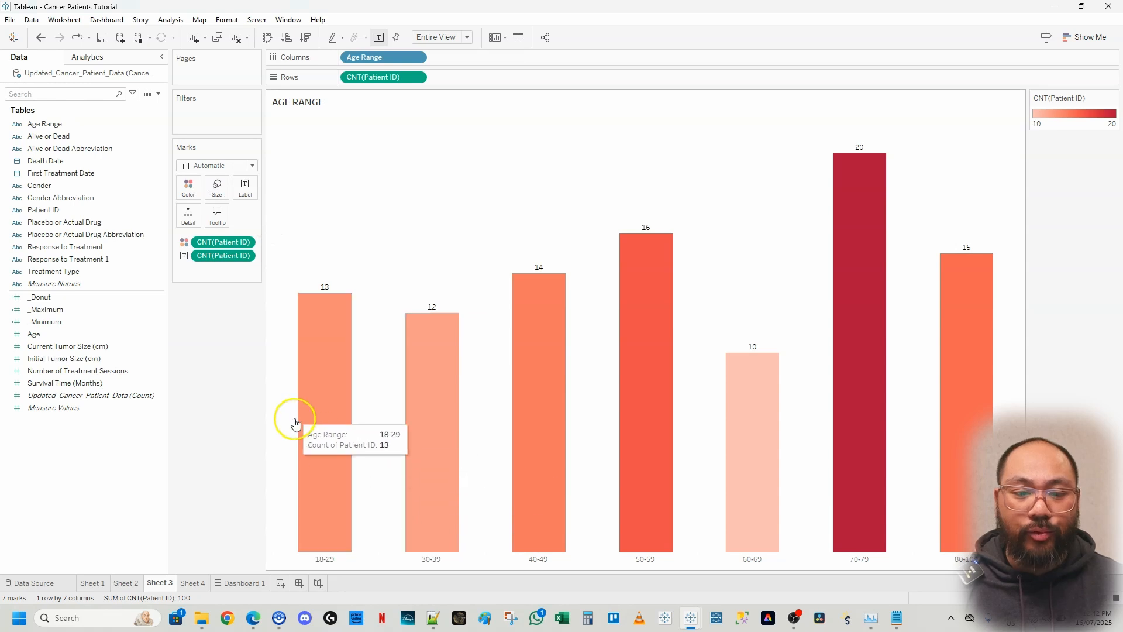
click(233, 583)
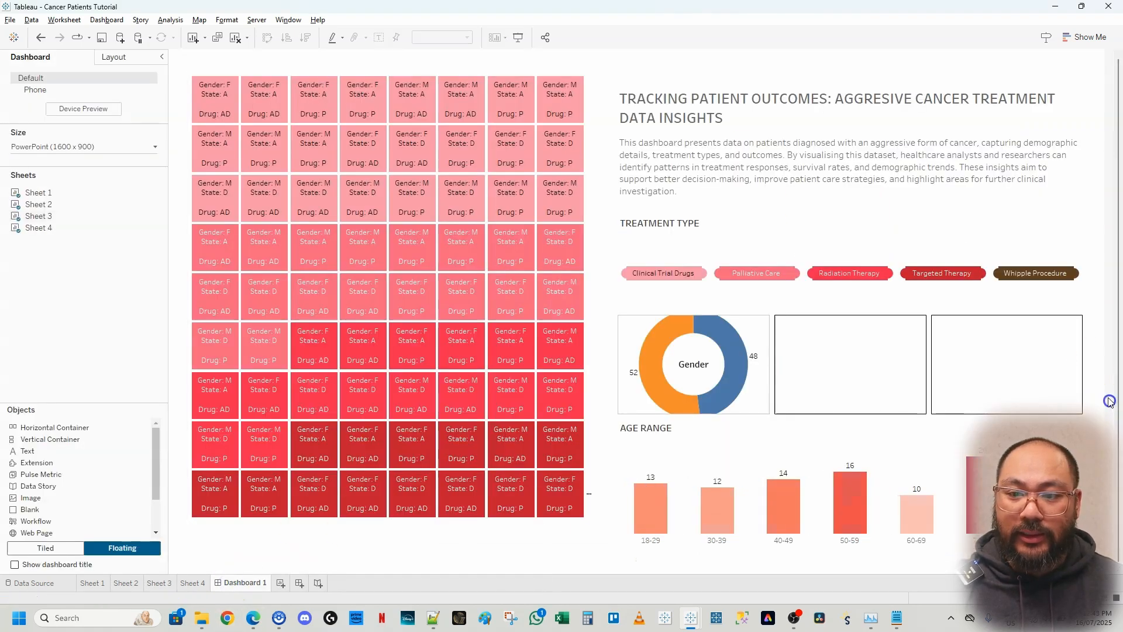
Step: Set the inner padding of the dashboard's heading and description text object to 15 on all sides
click(799, 224)
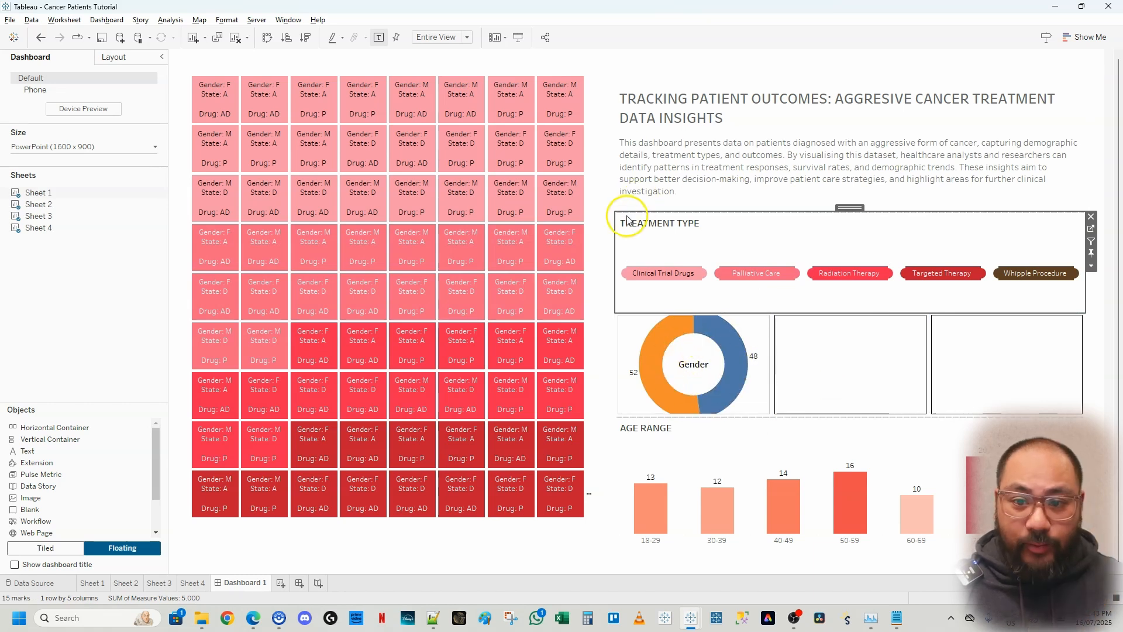
click(632, 173)
click(637, 229)
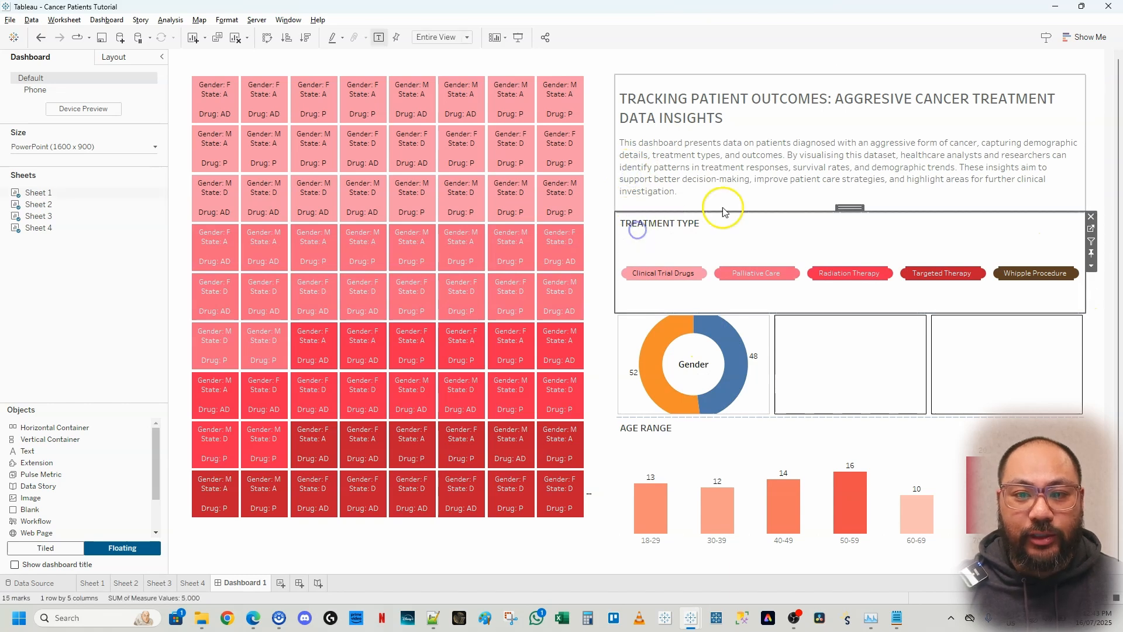
click(722, 115)
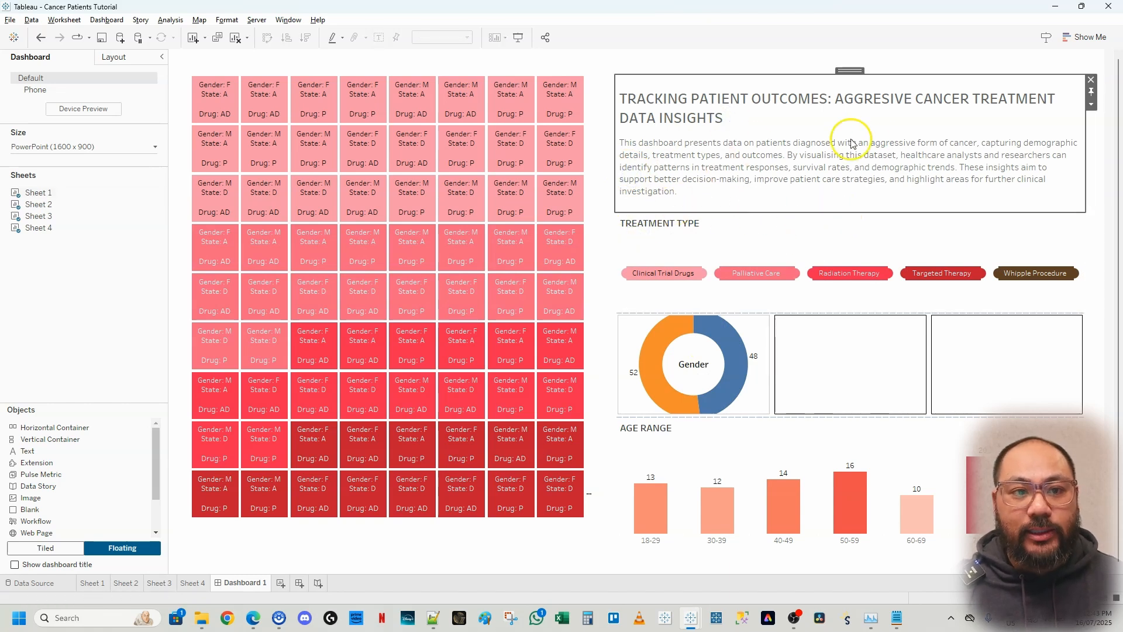
click(115, 58)
scroll(69, 326, down, 1)
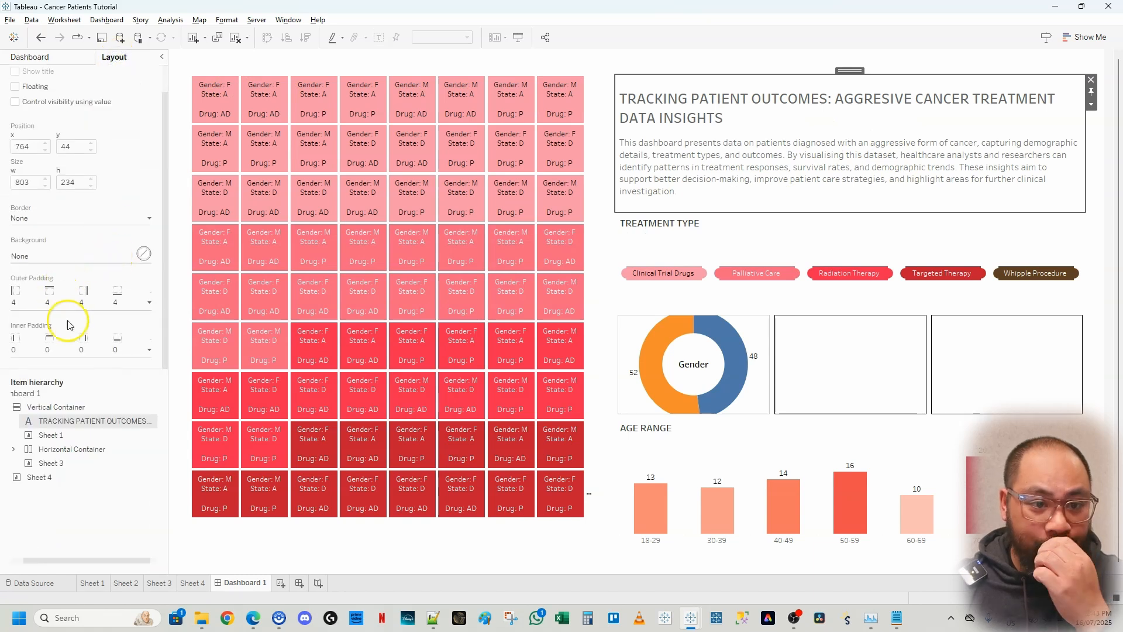
drag(74, 370, 76, 462)
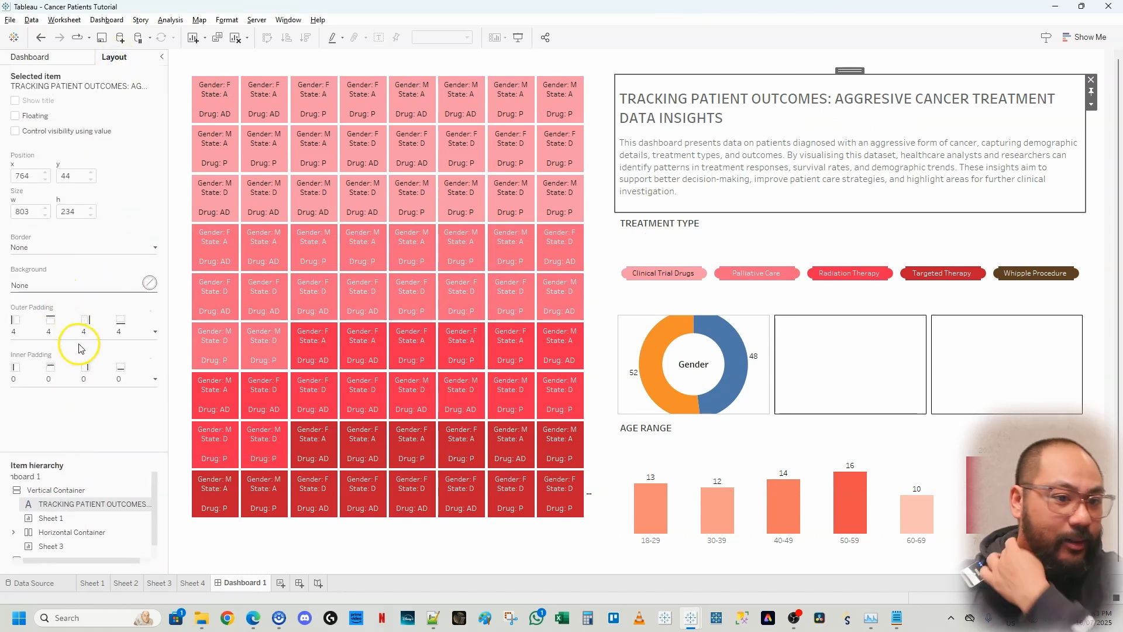
click(85, 376)
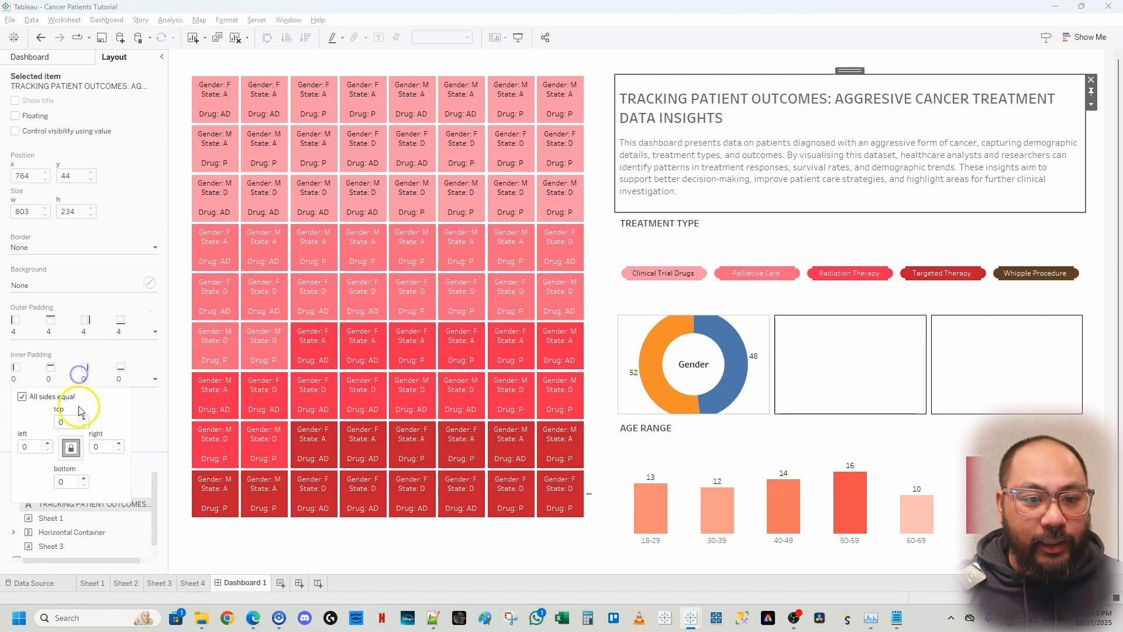
text(15)
key(Tab)
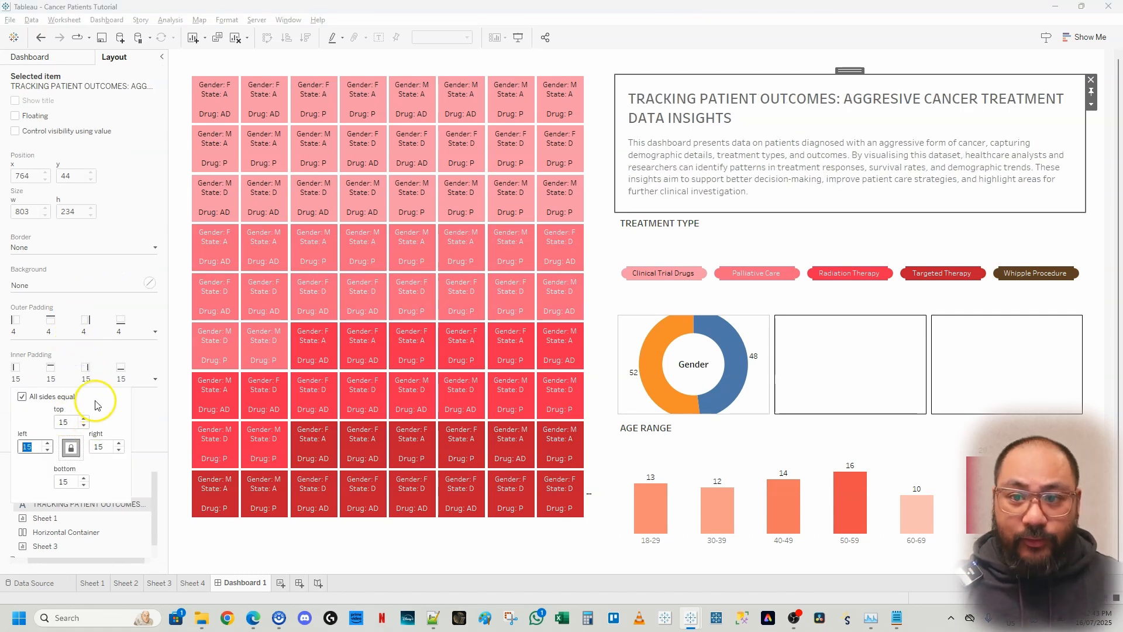
Step: Set the TREATMENT TYPE chart's inner padding to 15 on all sides
click(699, 223)
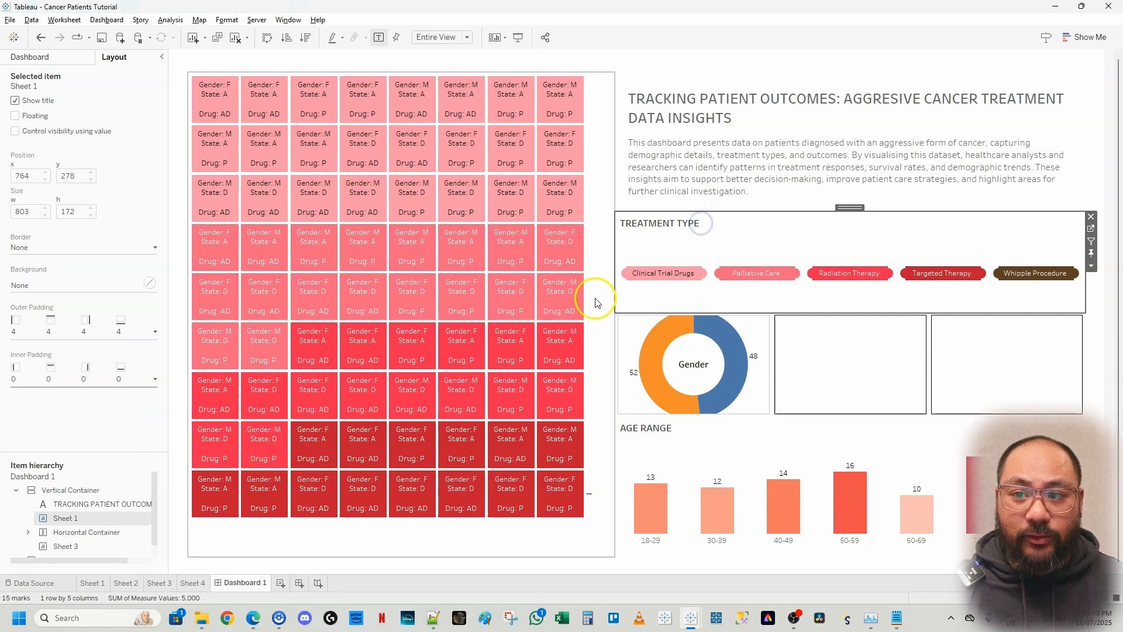
click(53, 382)
text(15)
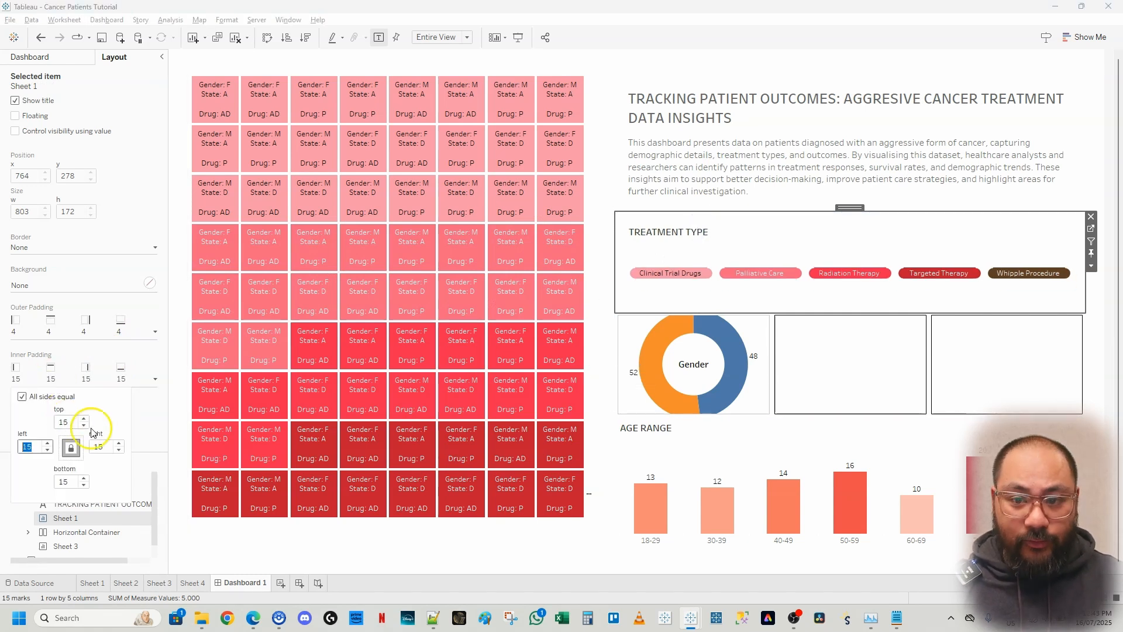
key(Tab)
Step: Give the Gender donut chart an inner padding of 15 on all sides
click(757, 330)
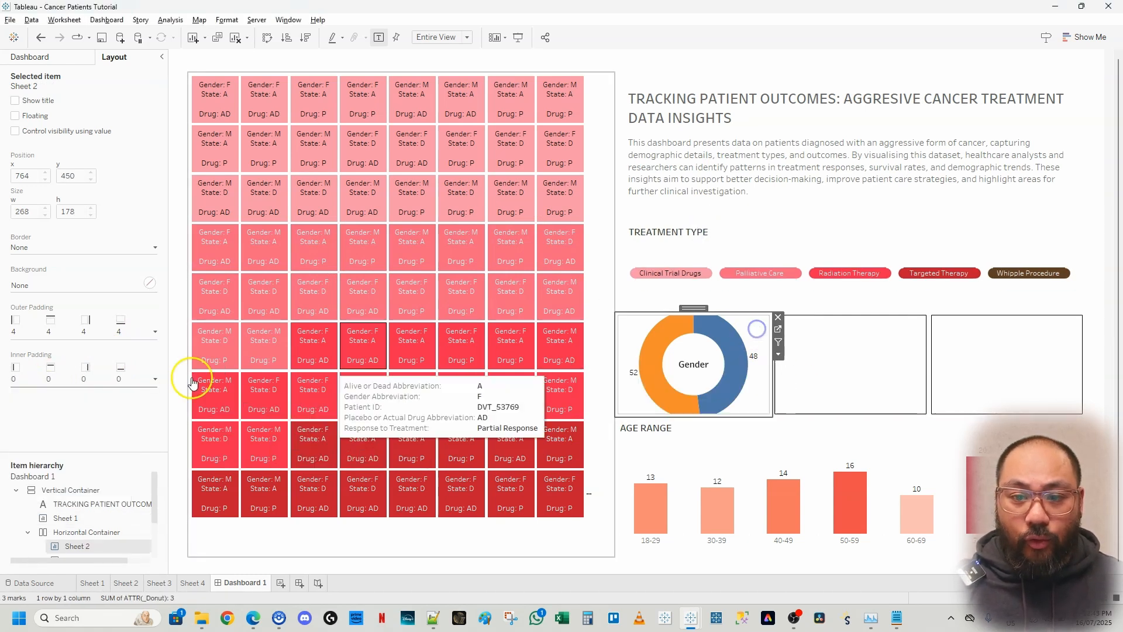
click(73, 383)
text(15)
key(Tab)
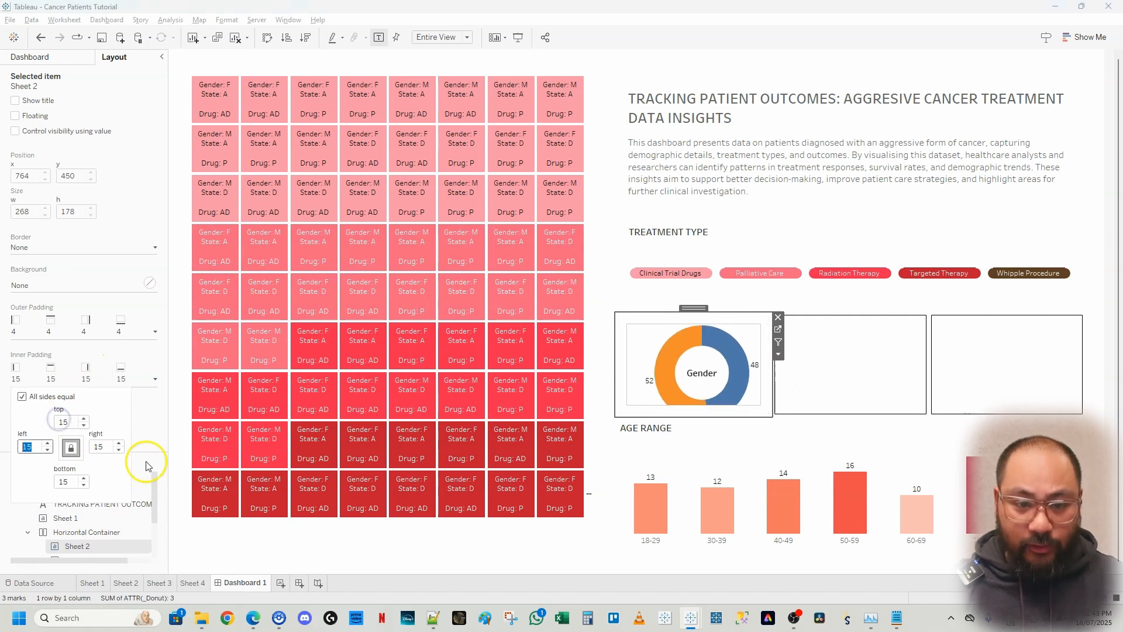
Step: Set the inner padding of the AGE RANGE chart to 15 on all sides
click(718, 450)
click(82, 366)
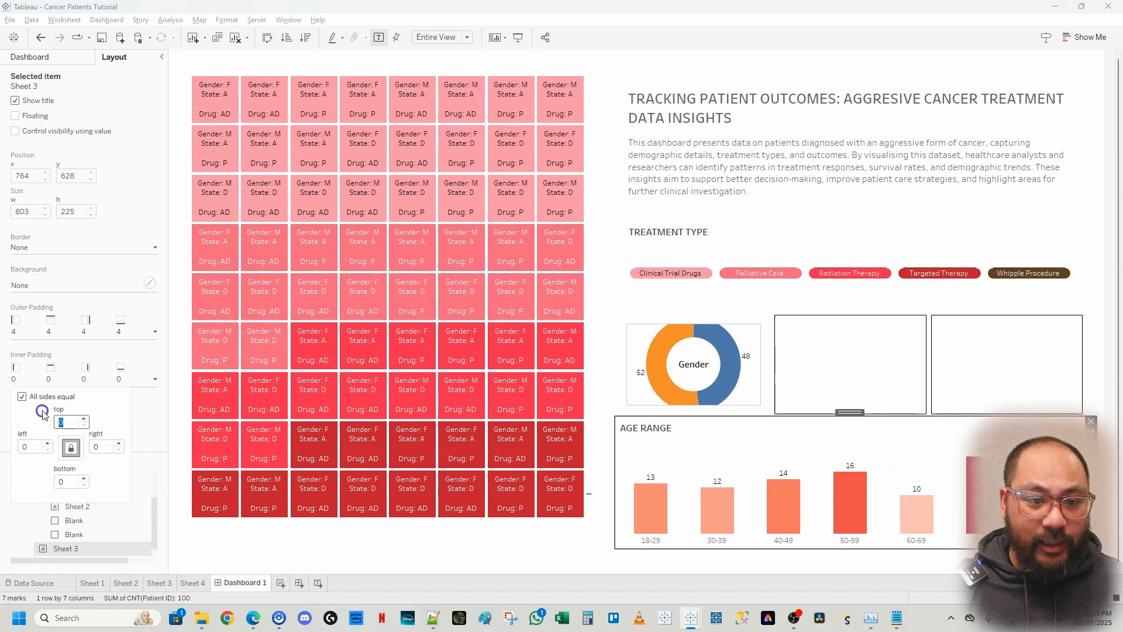
text(15)
Step: Shorten the TREATMENT TYPE chart to a height of about 130 and make the heading text object above it slightly taller
click(814, 222)
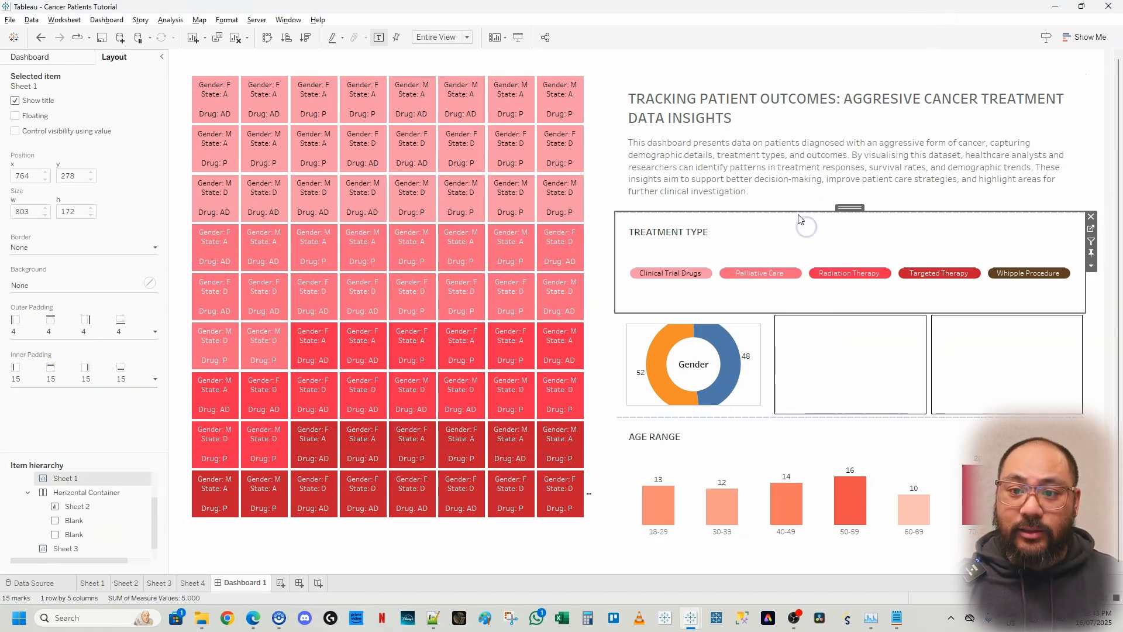
drag(800, 313, 799, 290)
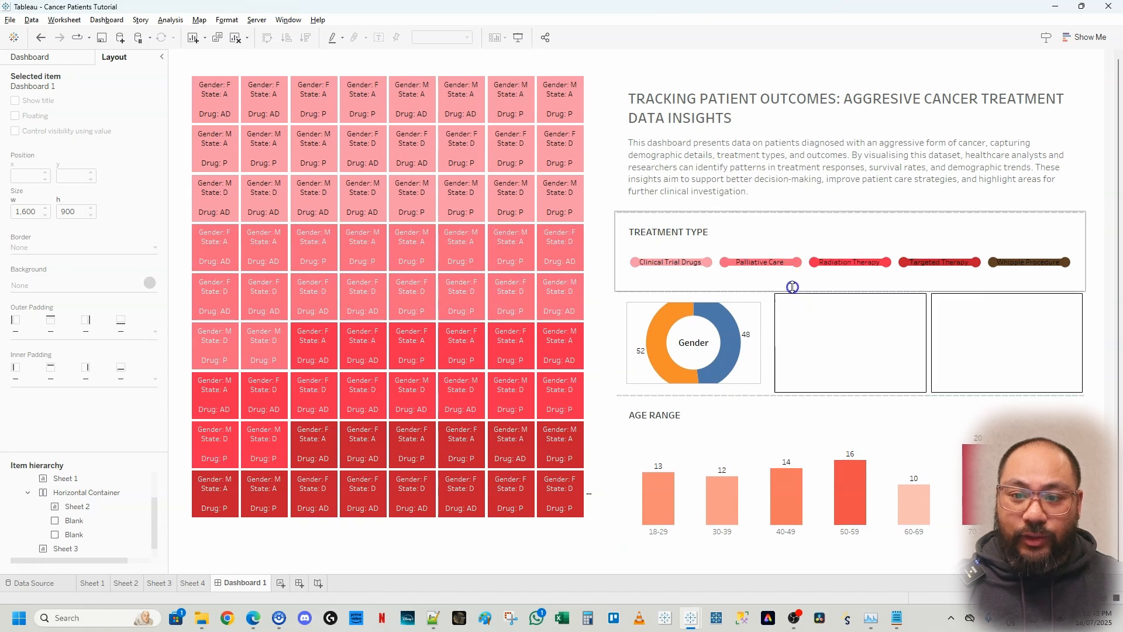
drag(801, 289, 805, 288)
click(803, 194)
drag(807, 212, 810, 214)
click(809, 234)
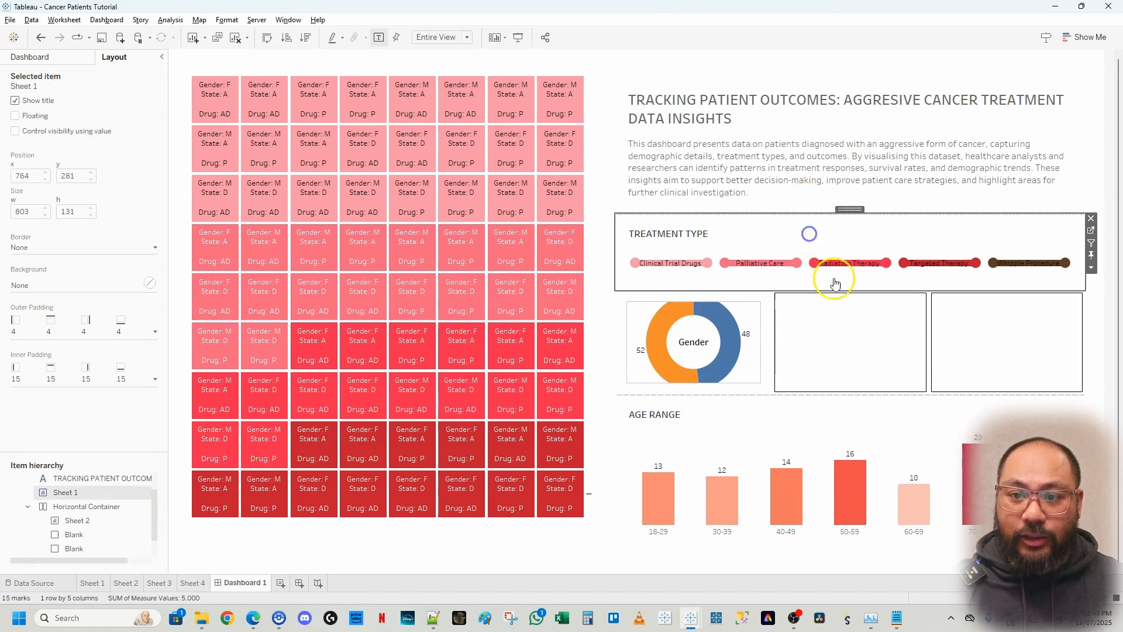
drag(829, 291, 832, 290)
Step: Enlarge the Gender donut row slightly at the AGE RANGE chart's expense and extend the TREATMENT TYPE chart's lower edge a little
click(809, 422)
mouse_move(854, 395)
mouse_down()
mouse_move(854, 418)
mouse_move(844, 404)
mouse_up()
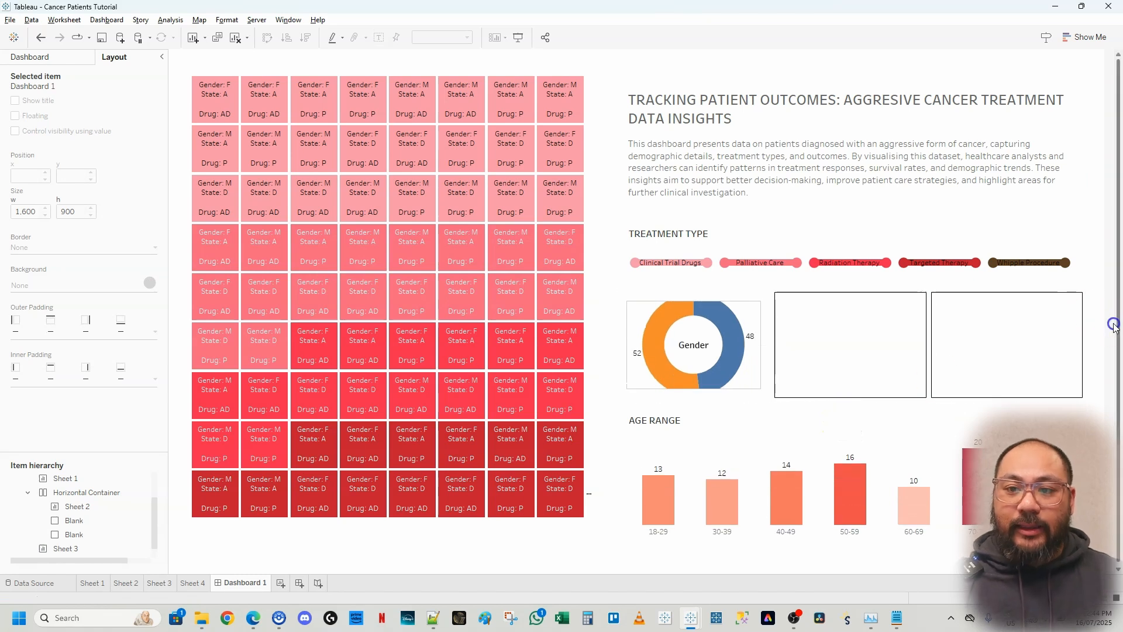
click(749, 231)
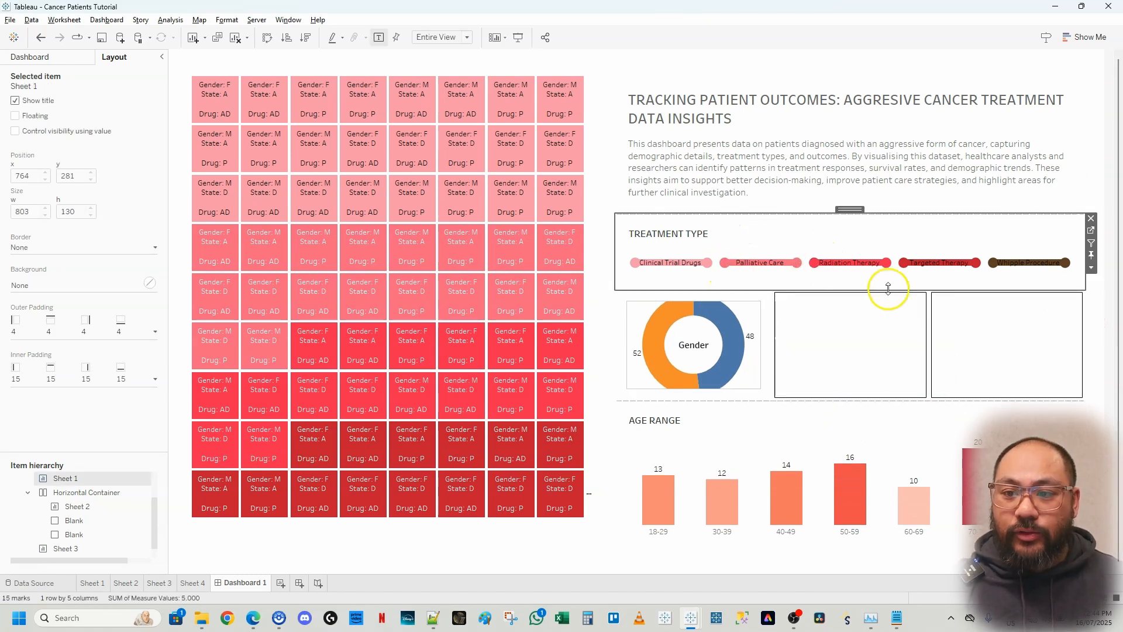
drag(833, 291, 834, 291)
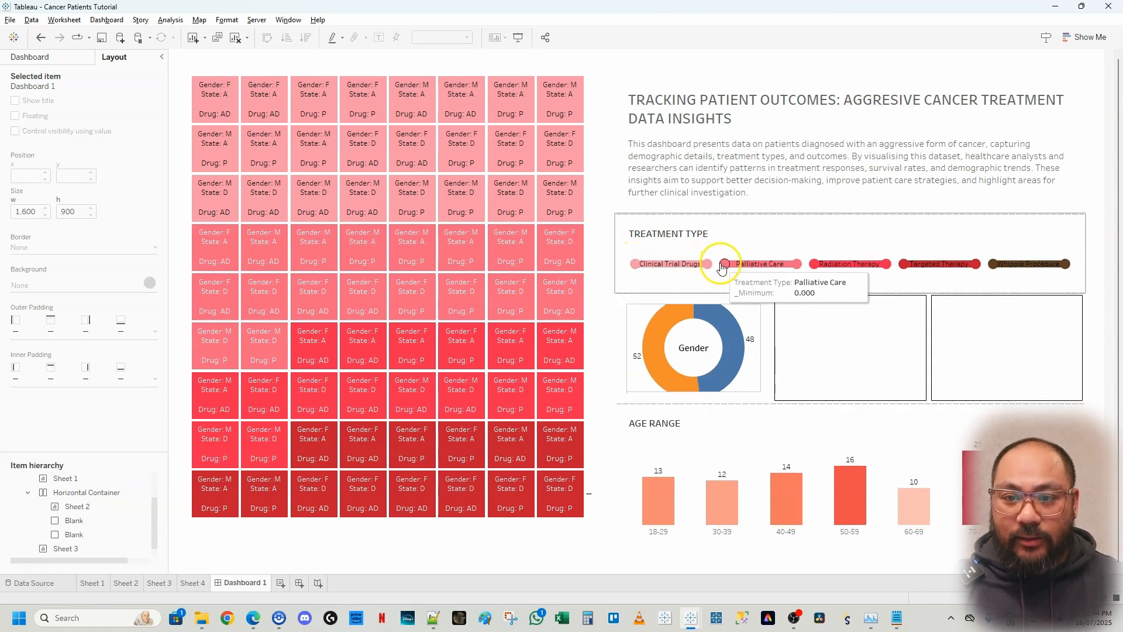
Step: Open the TREATMENT TYPE worksheet and slightly enlarge its Measure Values circle marks, checking the effect on Dashboard 1
click(751, 217)
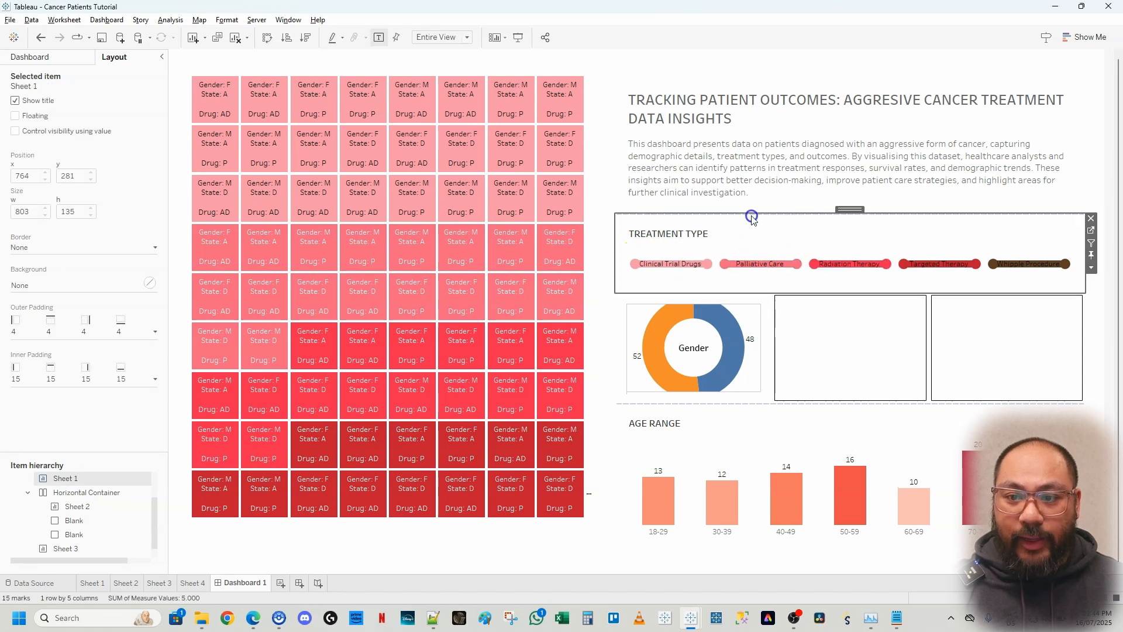
click(1091, 232)
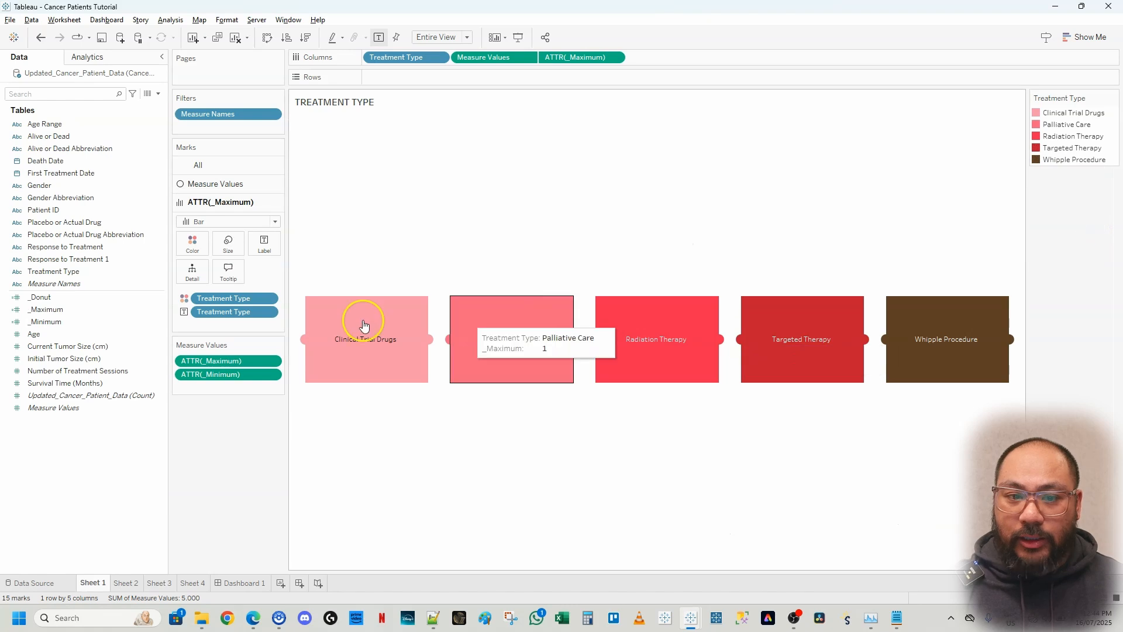
click(215, 183)
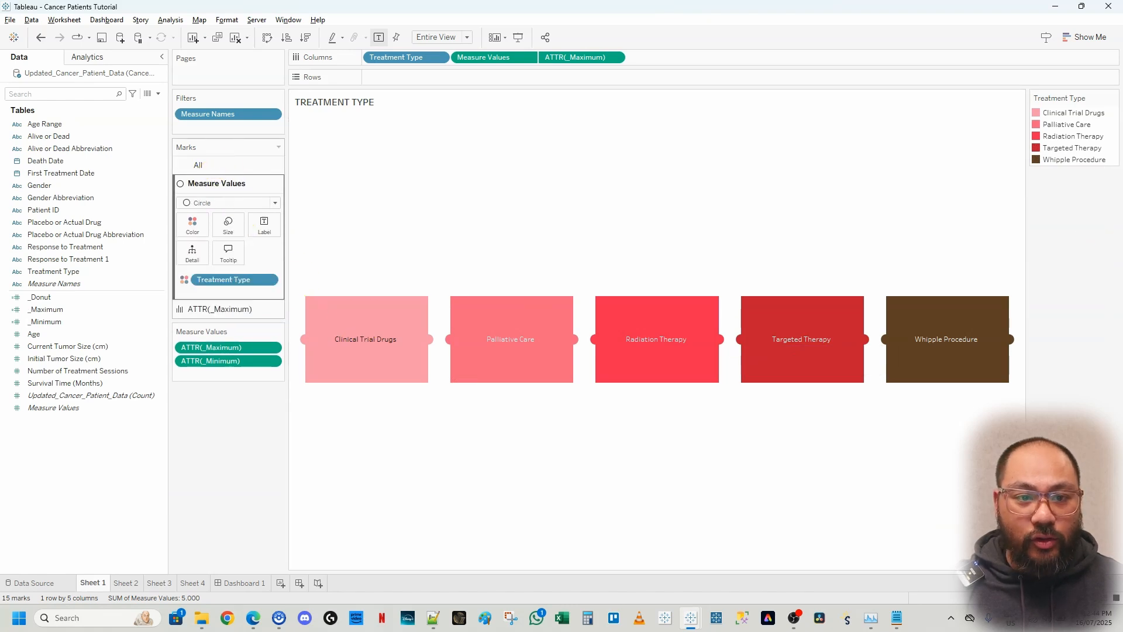
click(232, 225)
click(236, 230)
drag(271, 256, 271, 254)
click(241, 582)
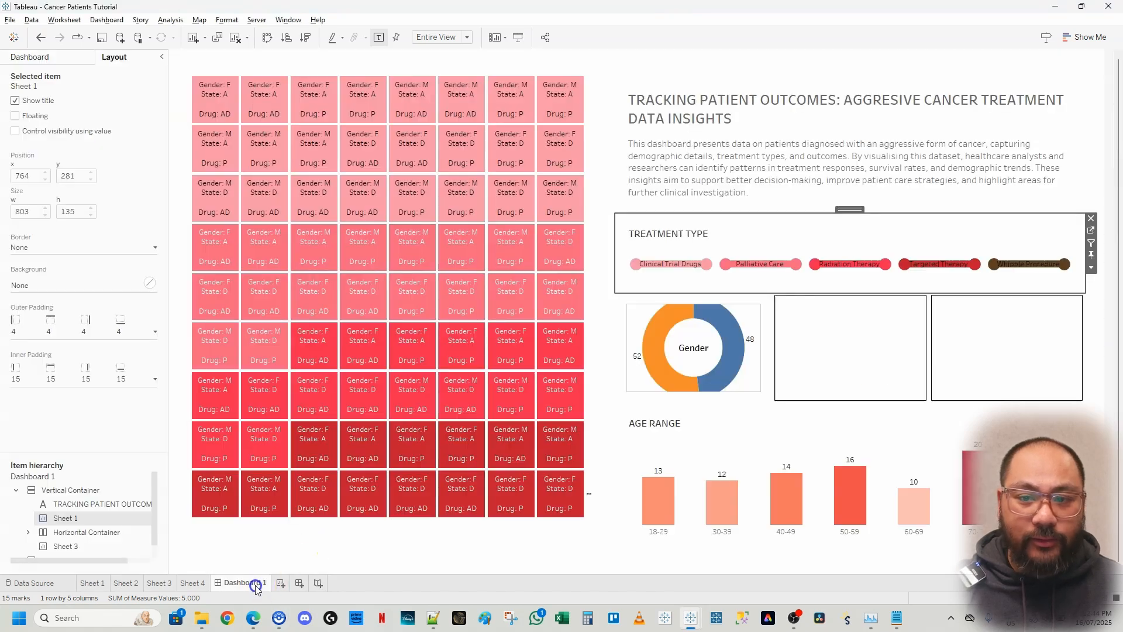
click(92, 583)
click(227, 224)
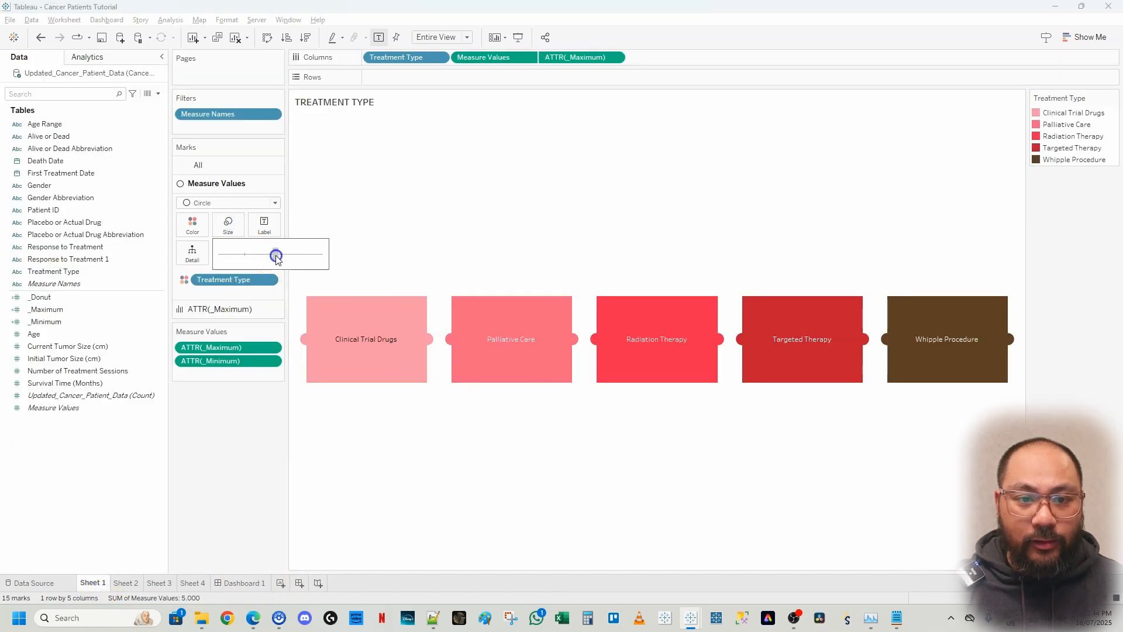
click(240, 583)
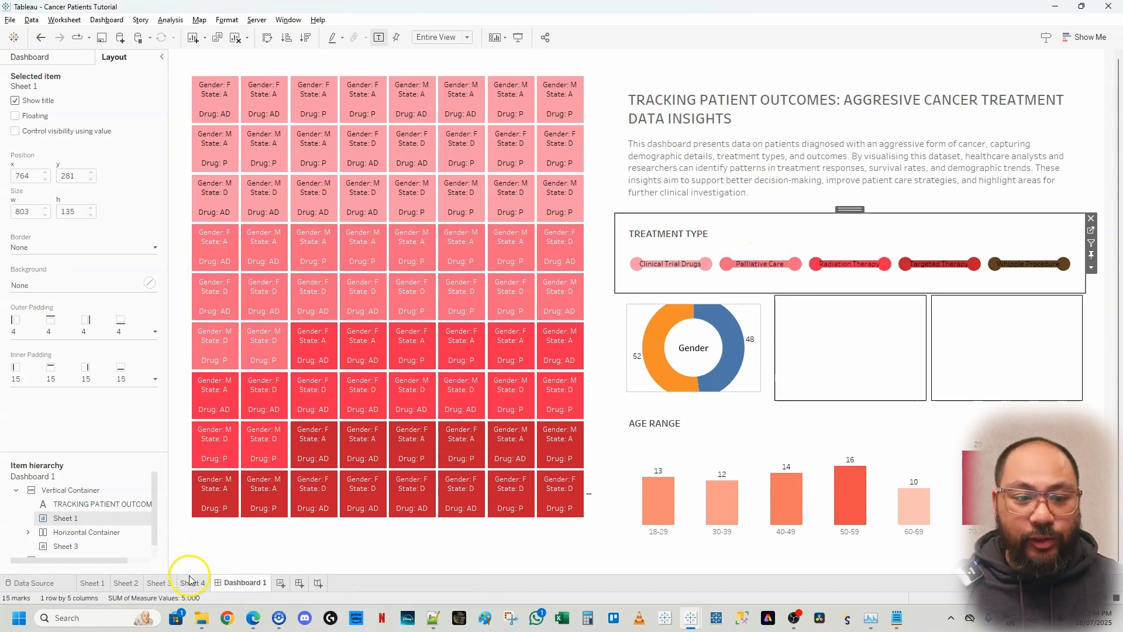
Step: Thicken the ATTR(_Maximum) bars of the TREATMENT TYPE chart until their height approaches that of the circle ends on the dashboard
click(90, 583)
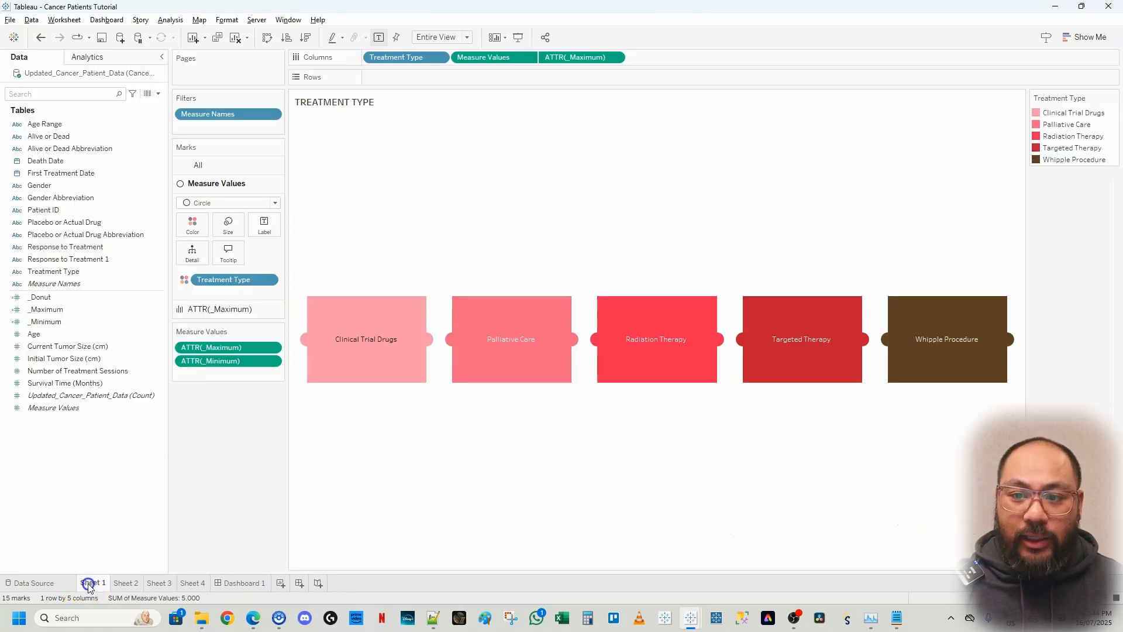
click(217, 318)
click(228, 243)
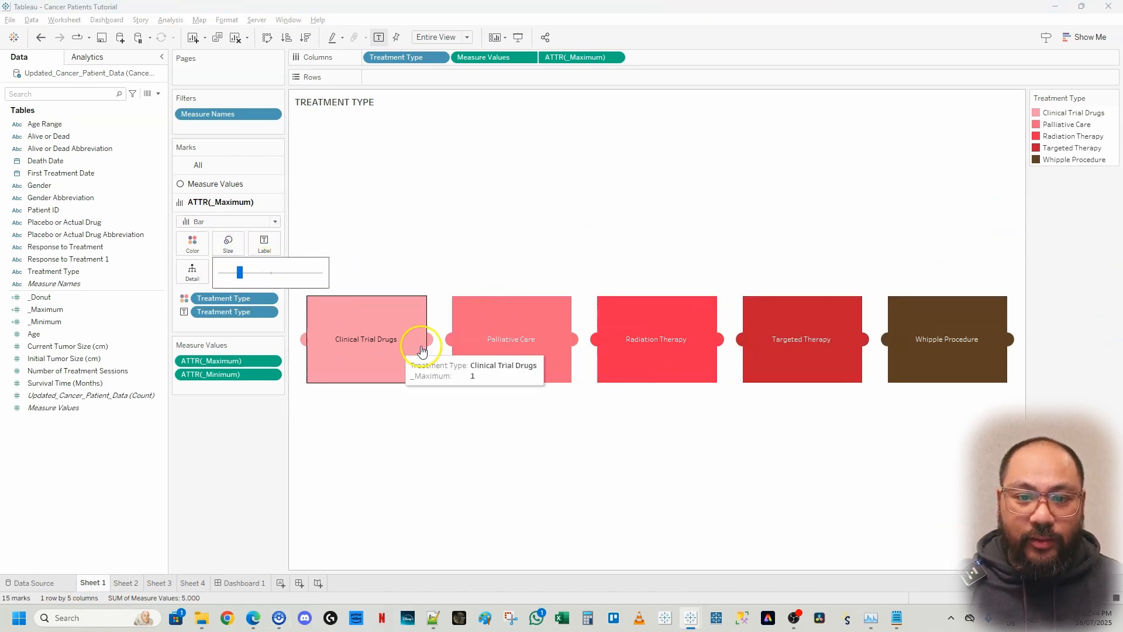
drag(255, 280, 256, 282)
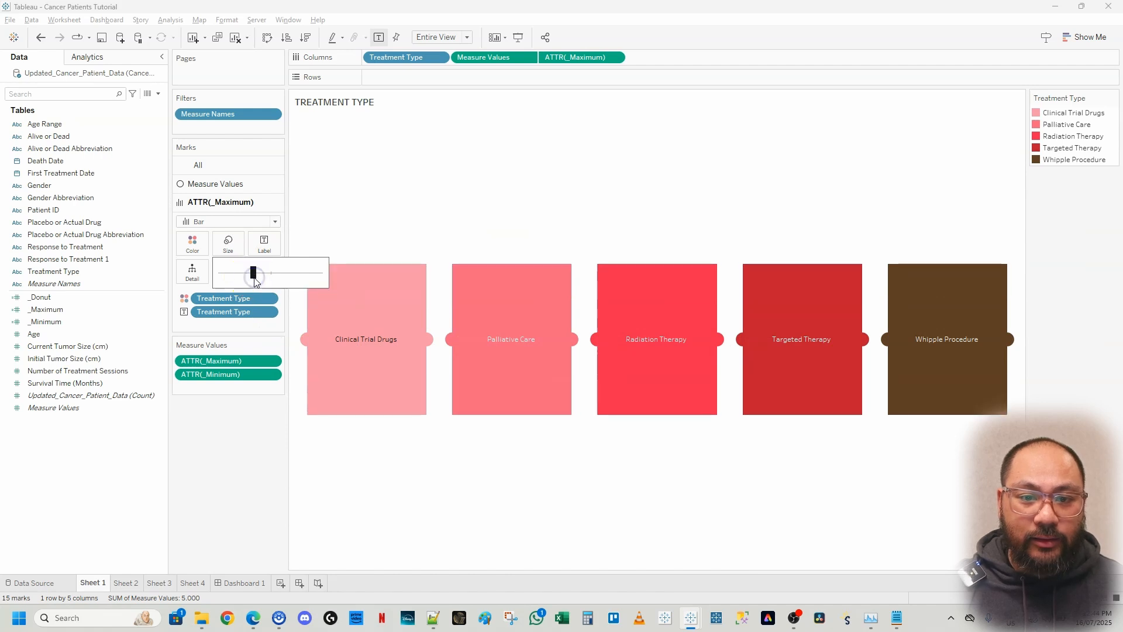
click(233, 587)
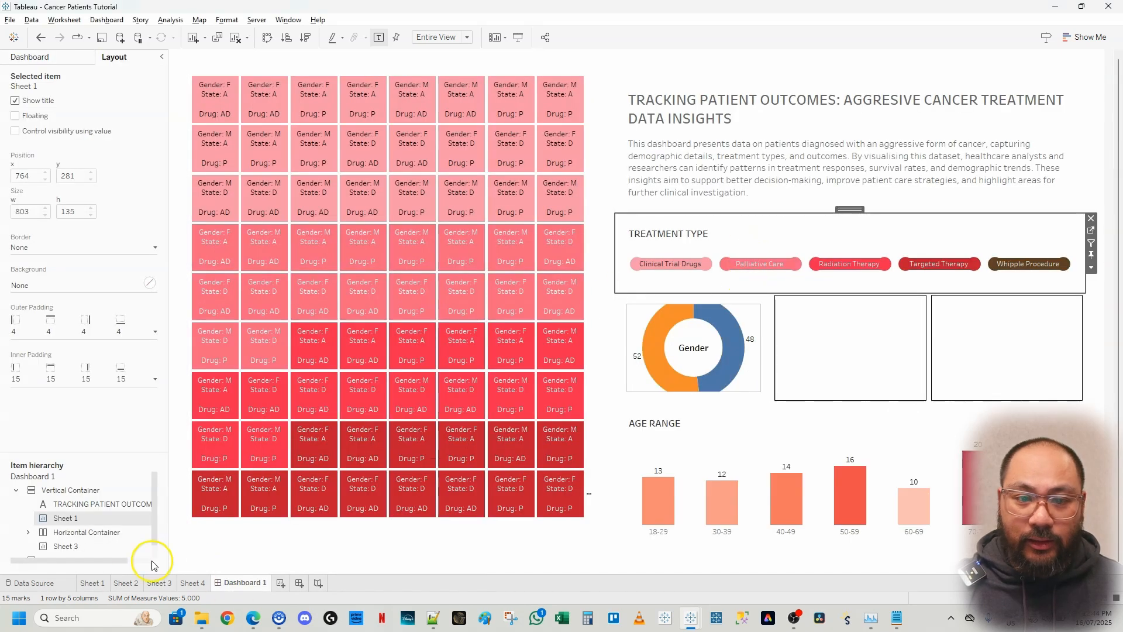
click(94, 583)
click(228, 243)
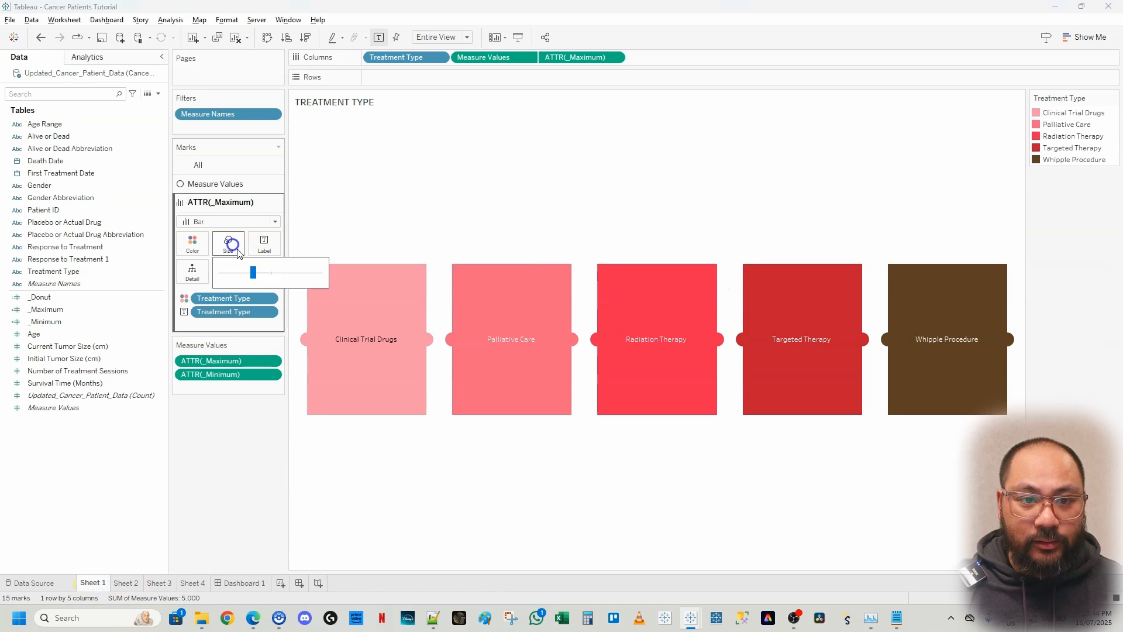
drag(253, 271, 263, 290)
click(250, 582)
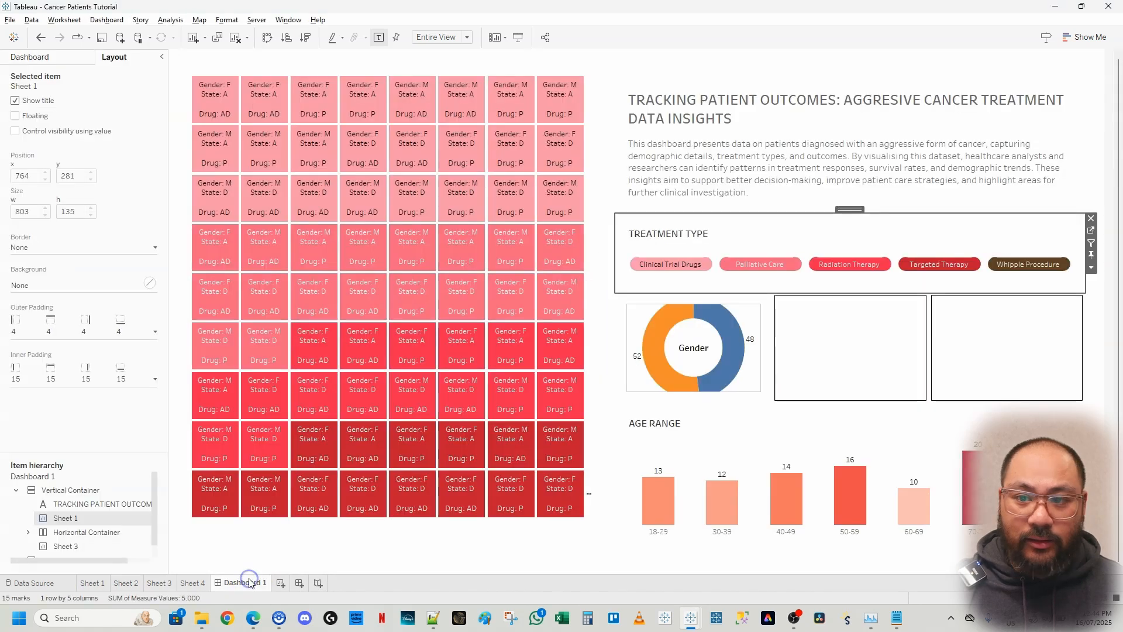
Step: Fine-tune the ATTR(_Maximum) bar thickness so the treatment labels form smooth rounded pills on Dashboard 1
click(93, 582)
click(228, 243)
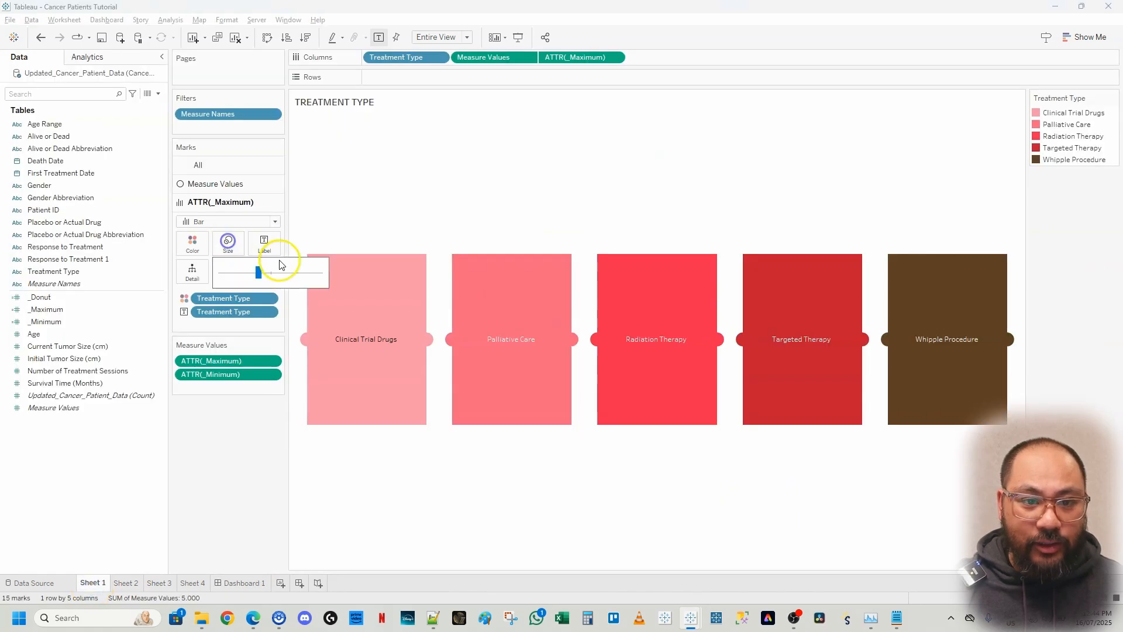
drag(263, 275, 267, 275)
click(252, 582)
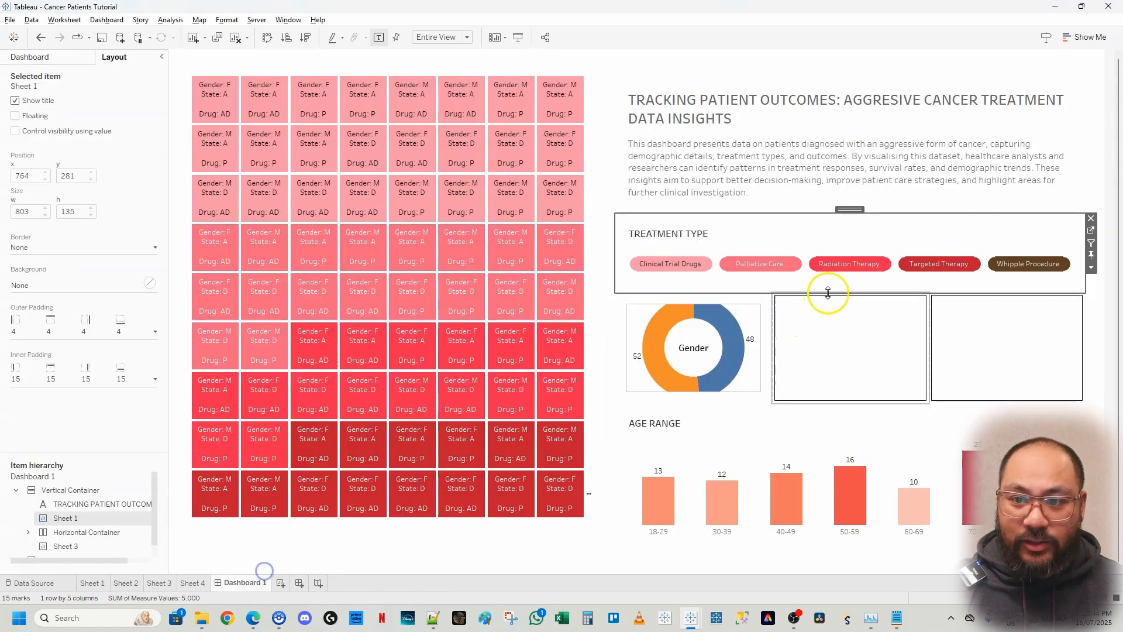
click(103, 582)
click(228, 243)
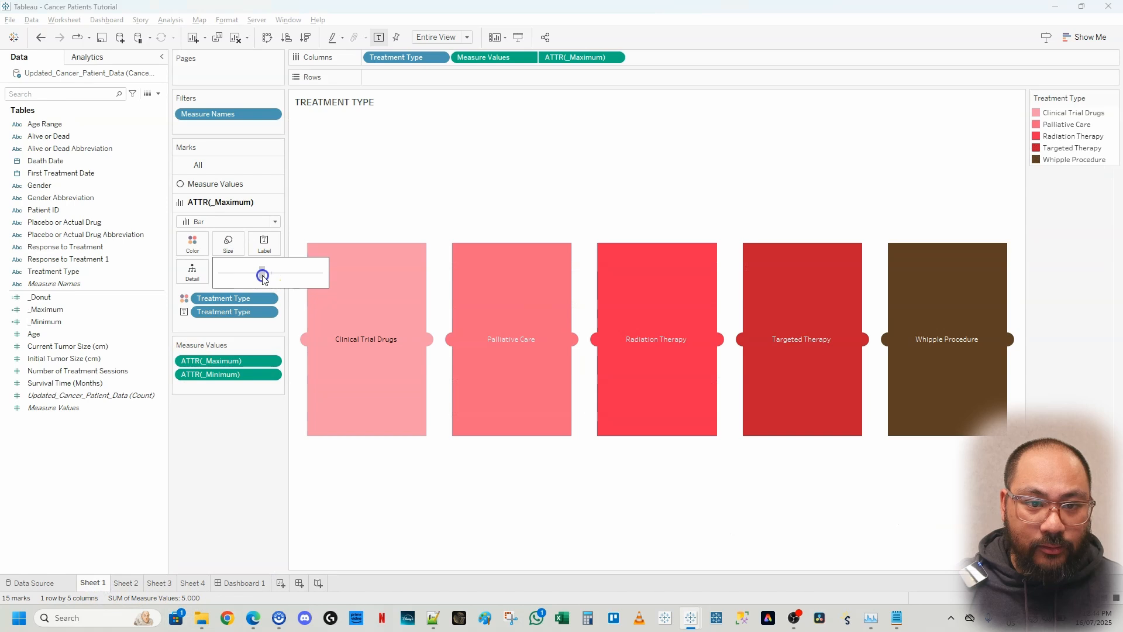
drag(261, 277, 260, 276)
click(244, 583)
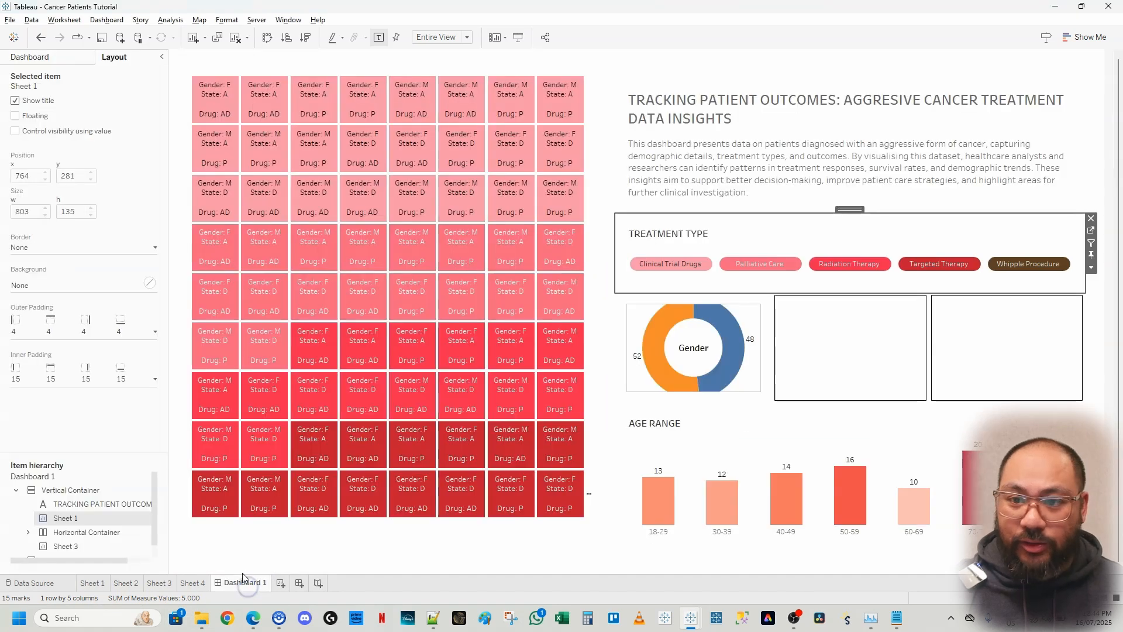
click(1103, 334)
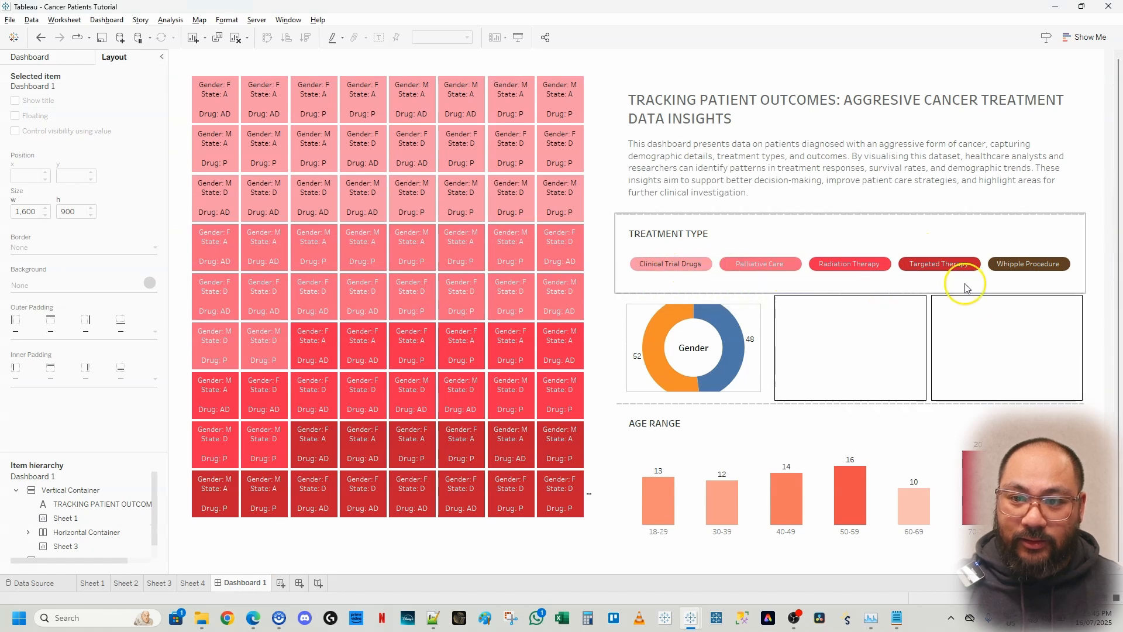
click(707, 444)
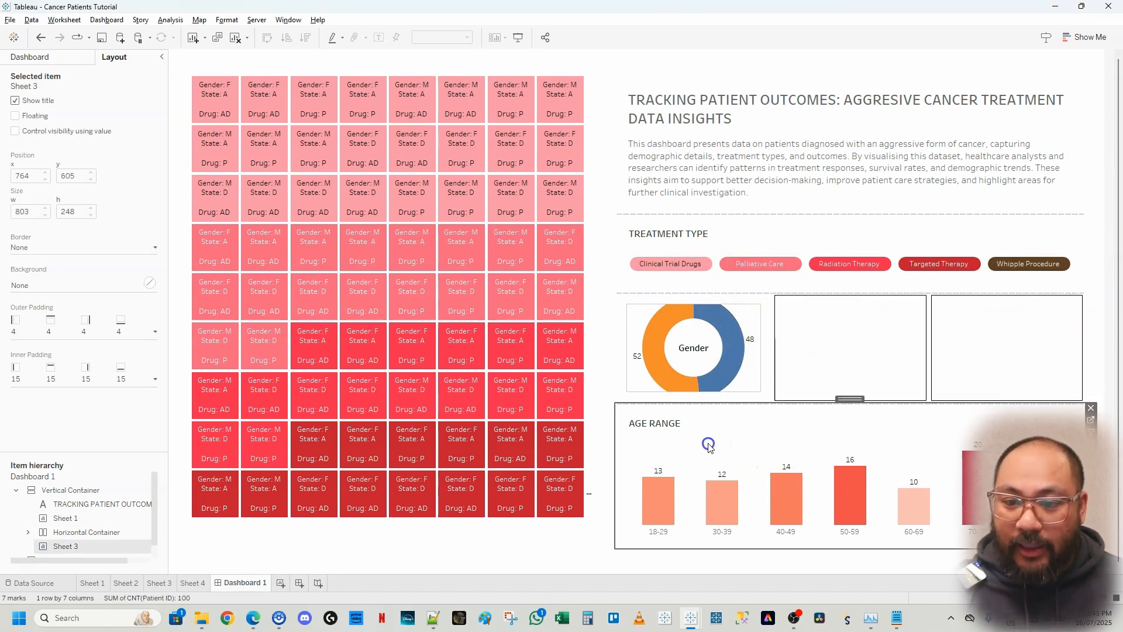
click(1111, 229)
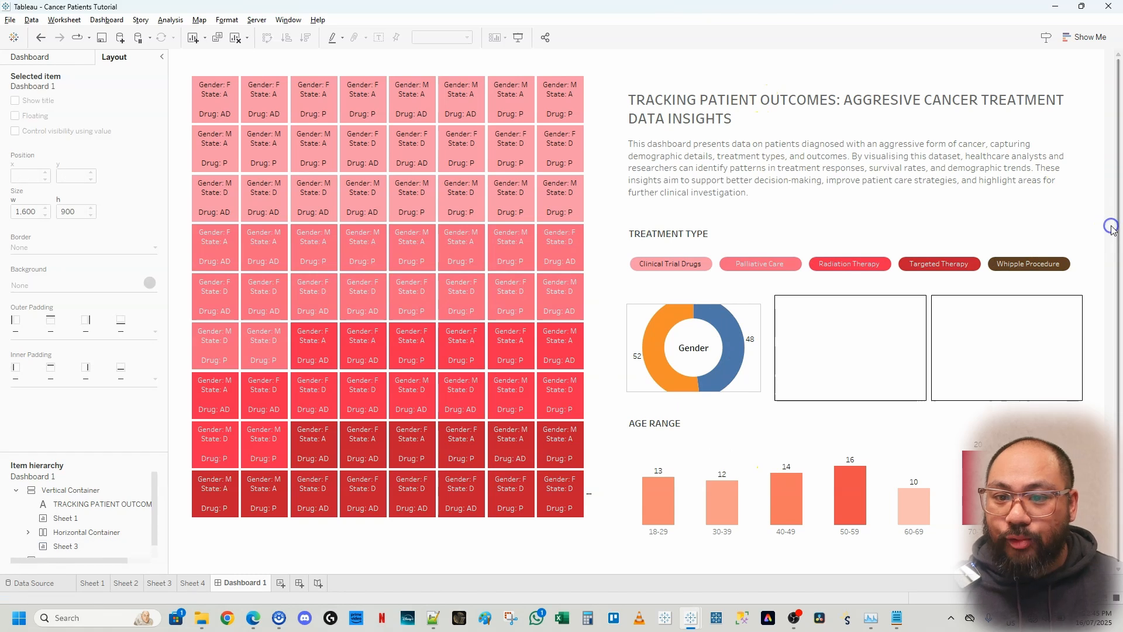
Step: Open the Gender donut worksheet and shrink the outer ATTR(_Donut) pie so the ring becomes smaller and thinner
click(759, 305)
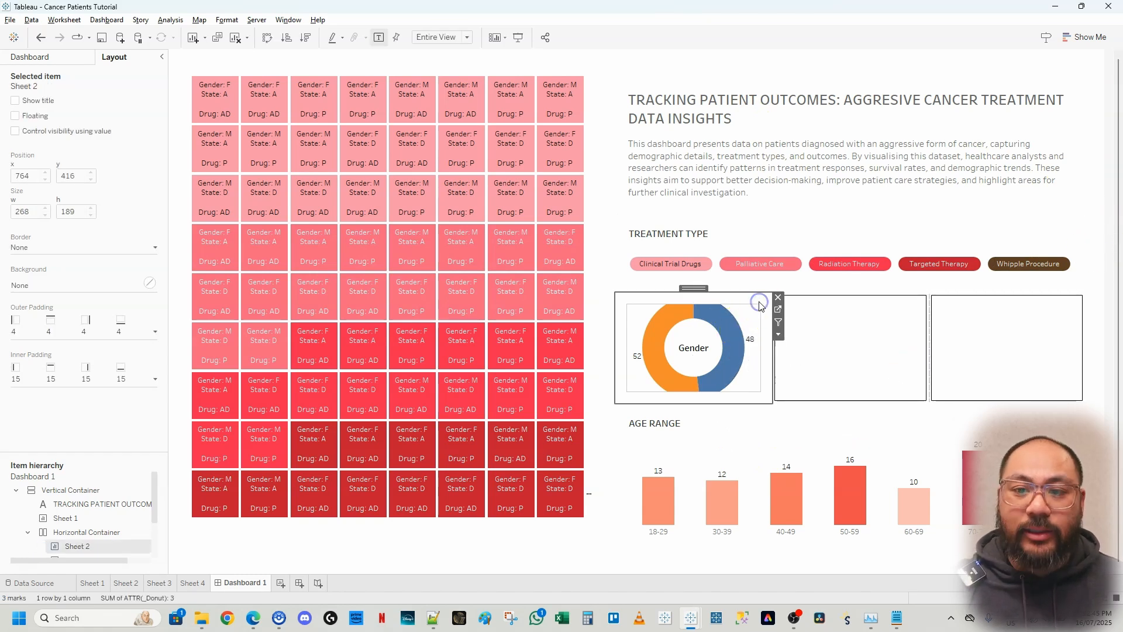
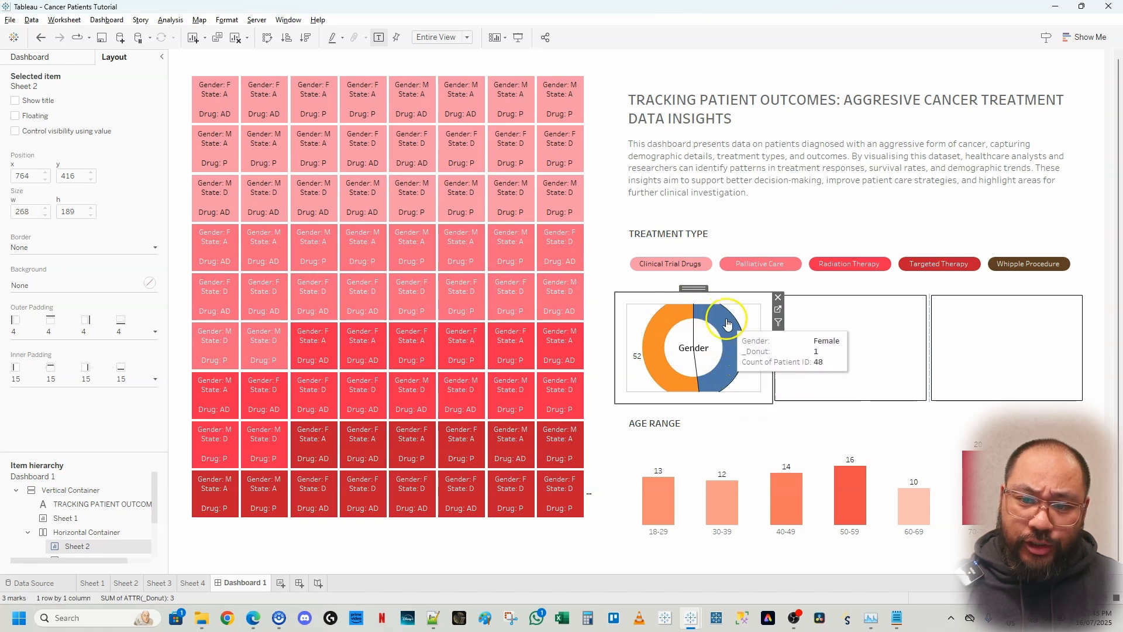
click(780, 311)
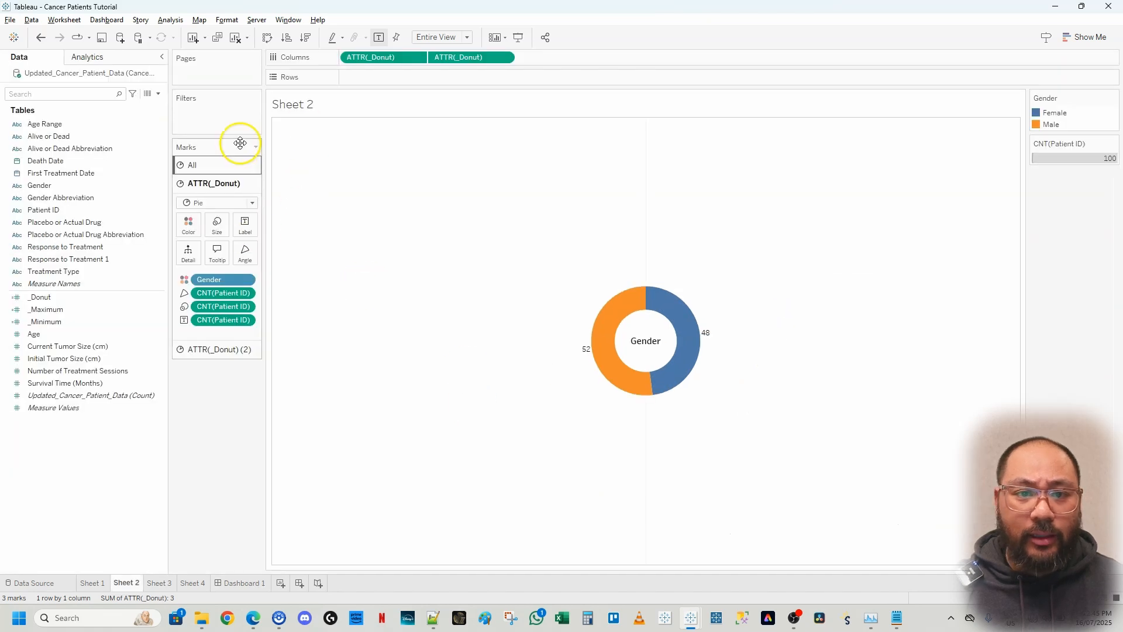
click(202, 349)
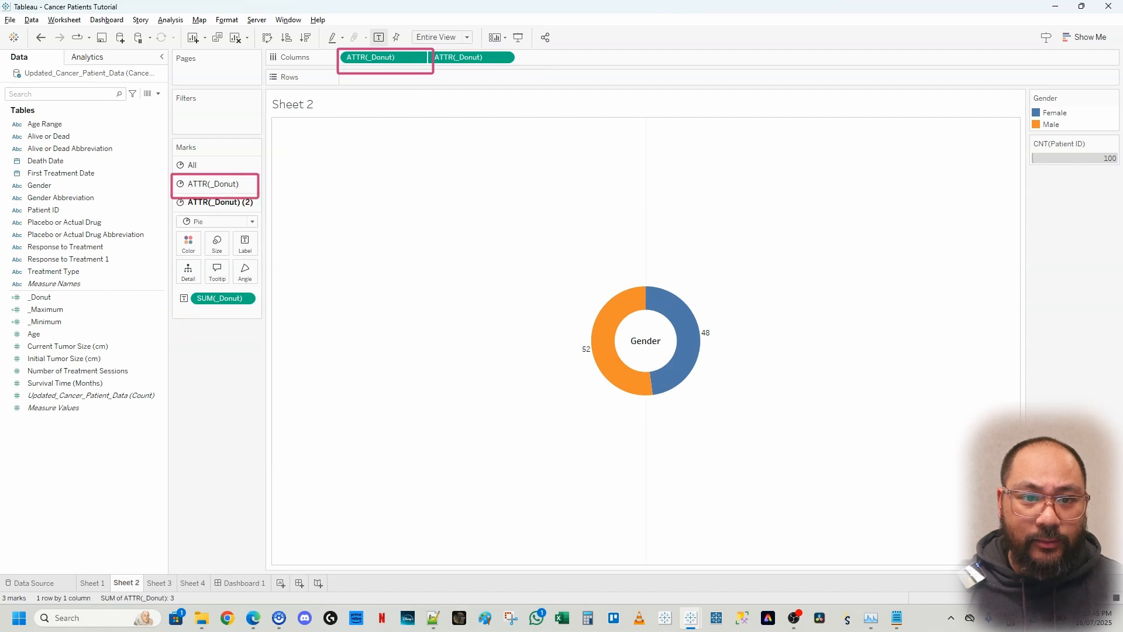
click(224, 183)
click(213, 226)
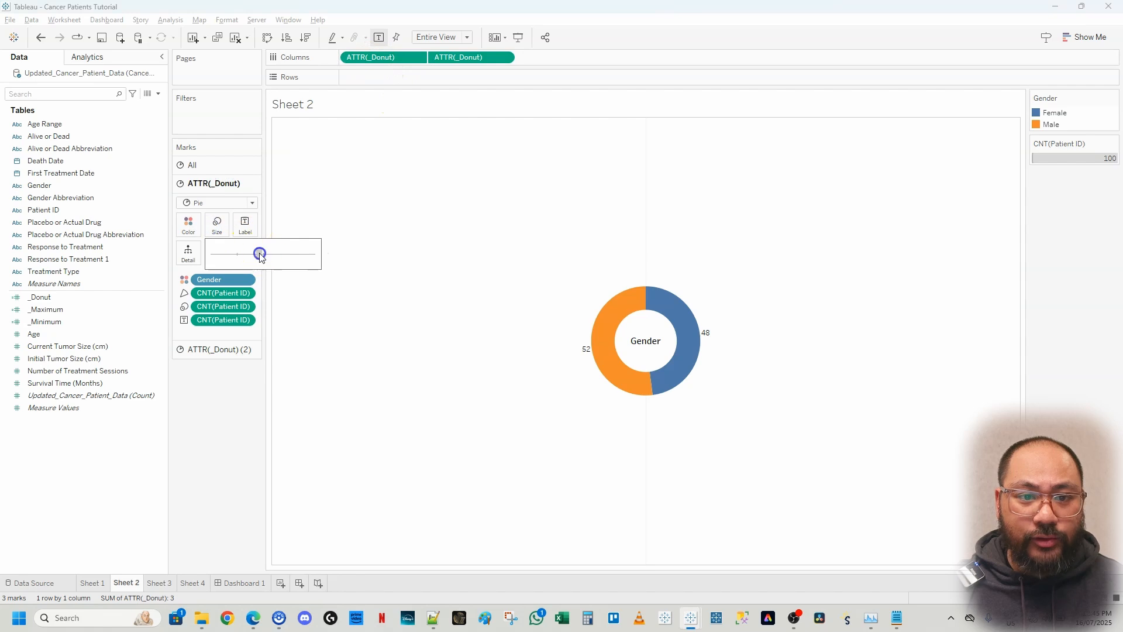
drag(260, 255, 259, 255)
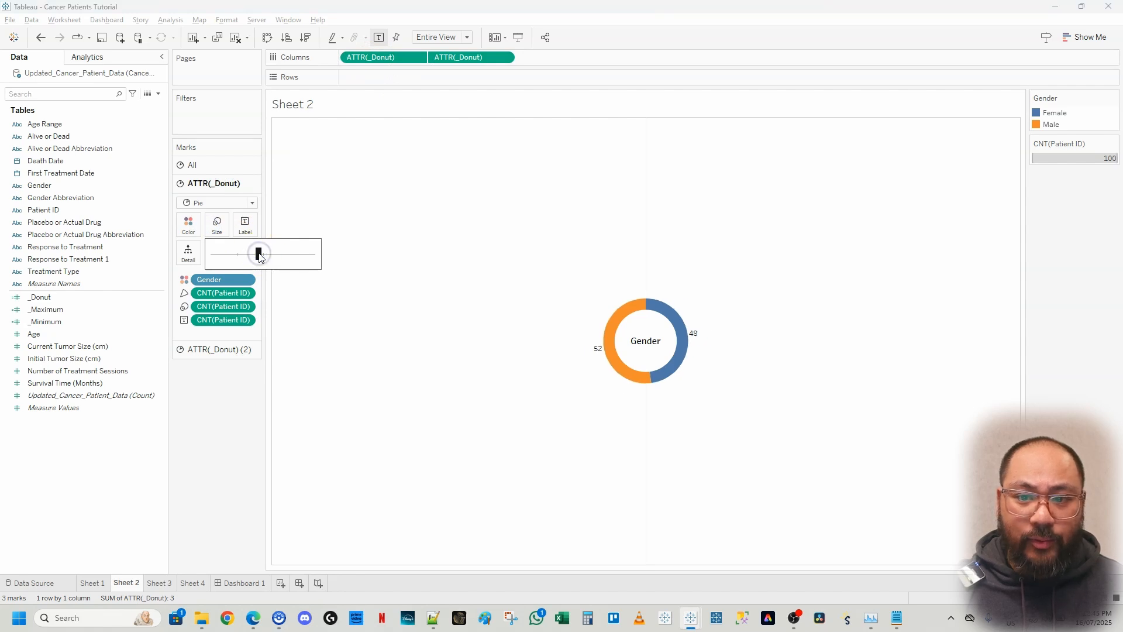
click(529, 234)
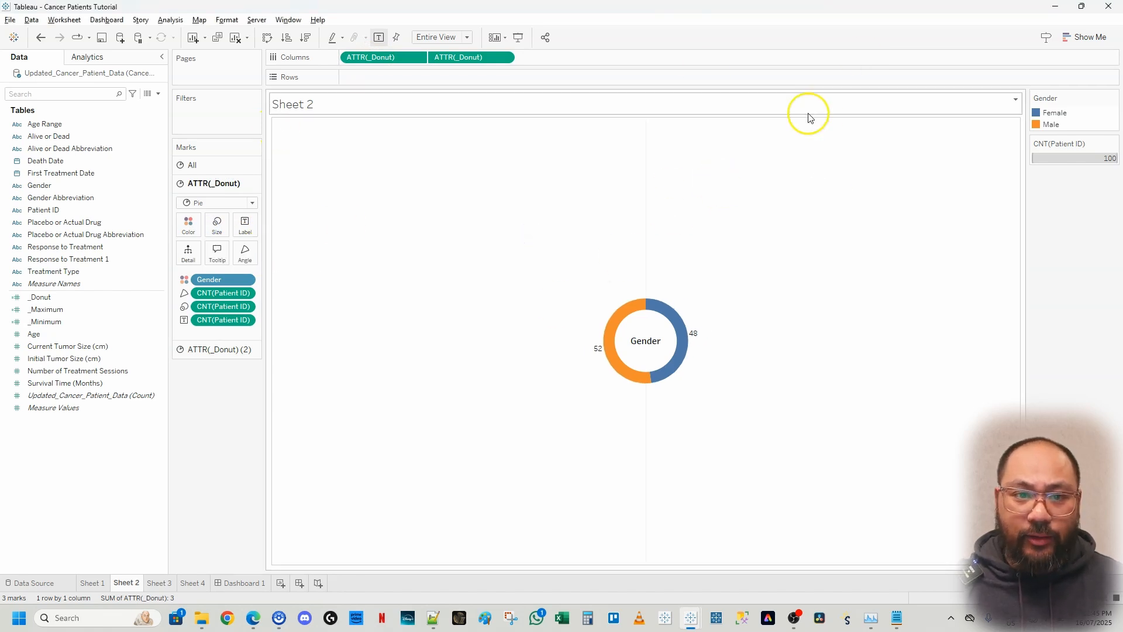
Step: Format the Gender donut sheet's borders with the row divider and column divider panes set to None
right_click(436, 159)
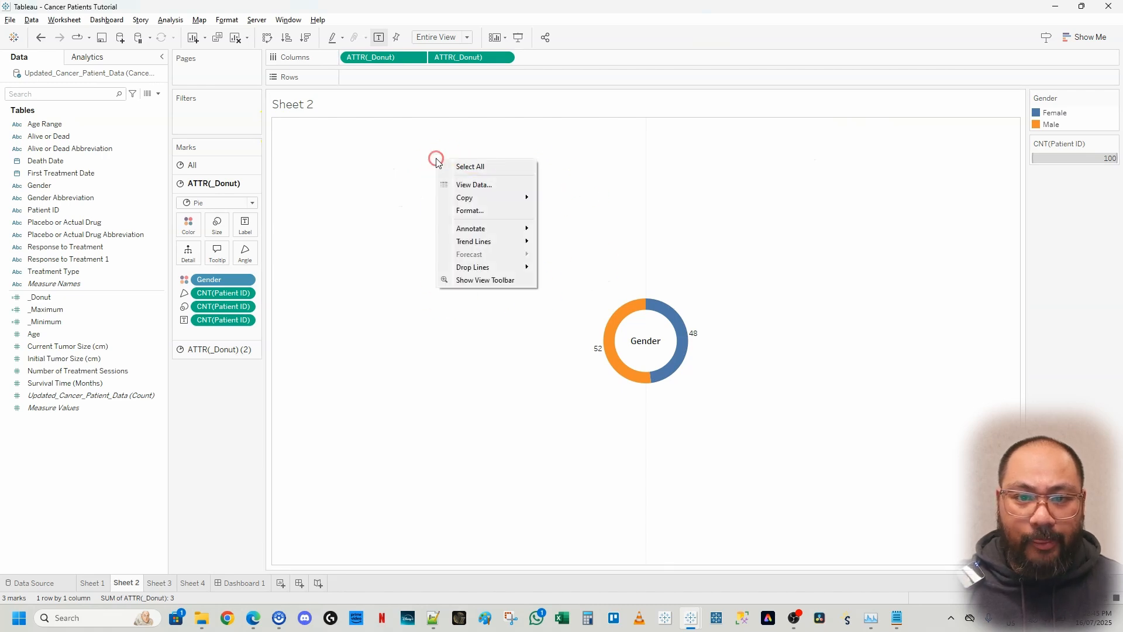
click(481, 210)
click(20, 98)
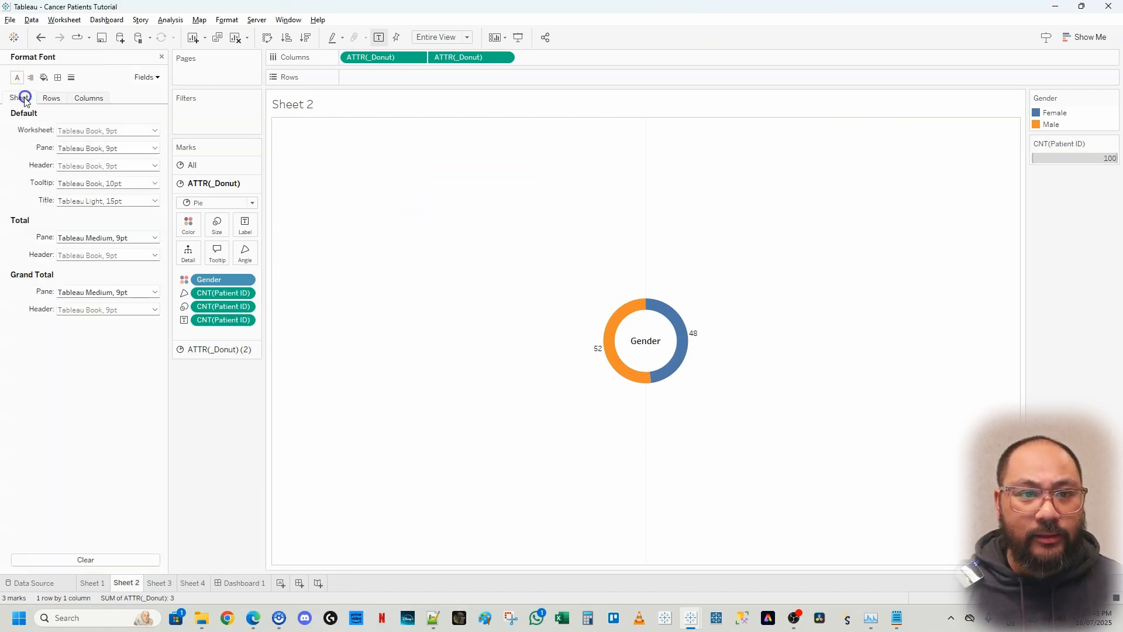
click(56, 80)
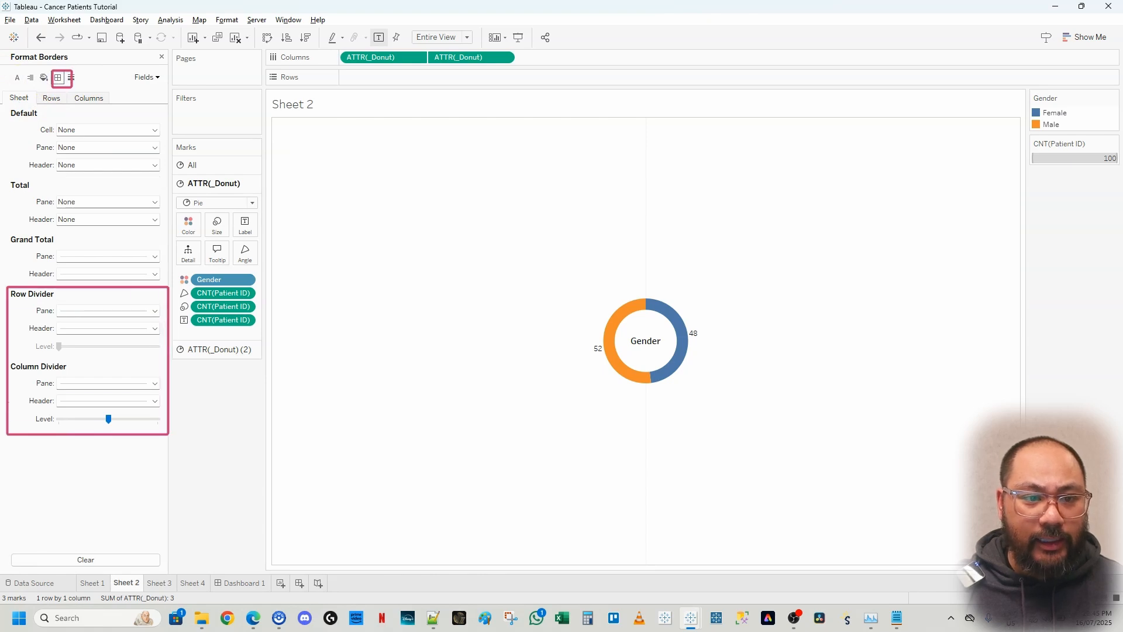
click(96, 313)
click(101, 324)
click(194, 427)
click(115, 392)
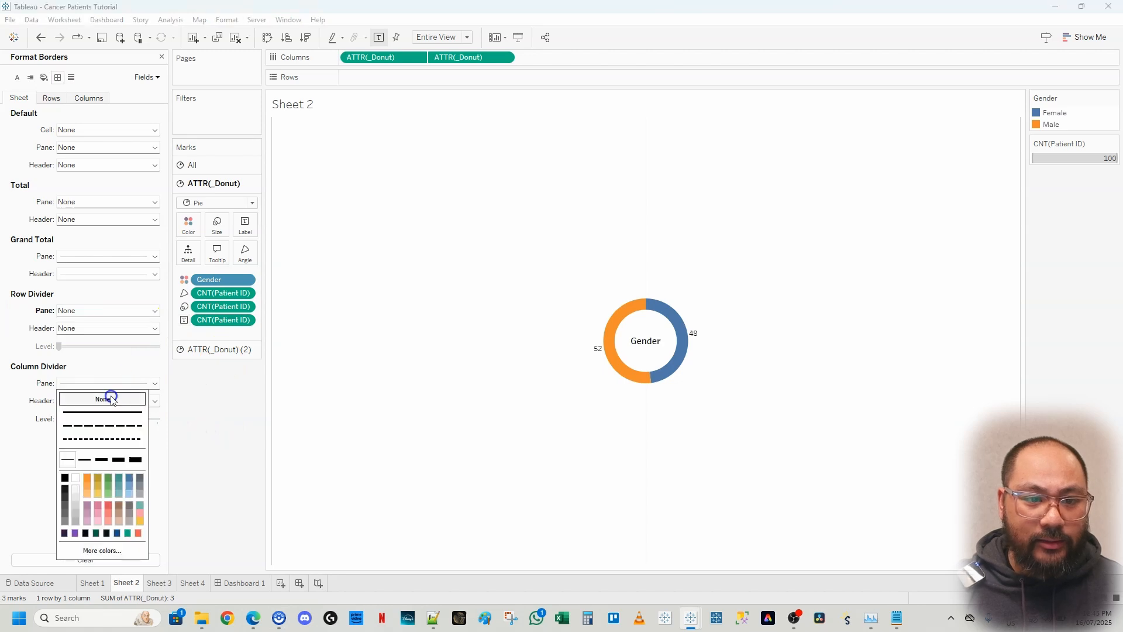
Step: Set the donut sheet's zero lines and its column grid lines to None, and return to Dashboard 1
click(70, 78)
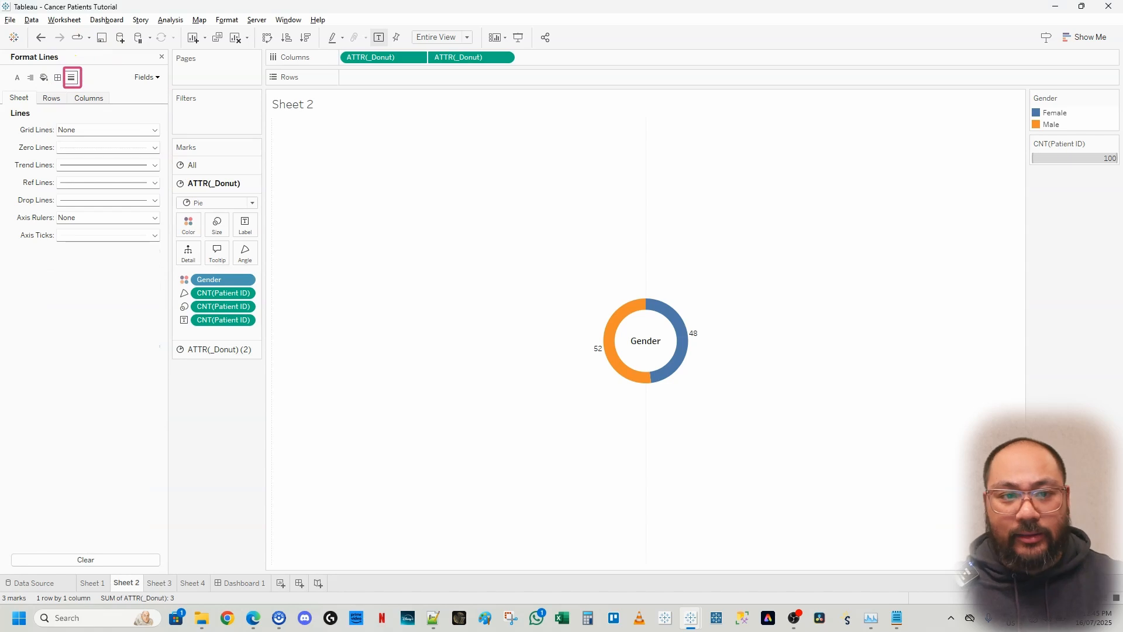
click(76, 148)
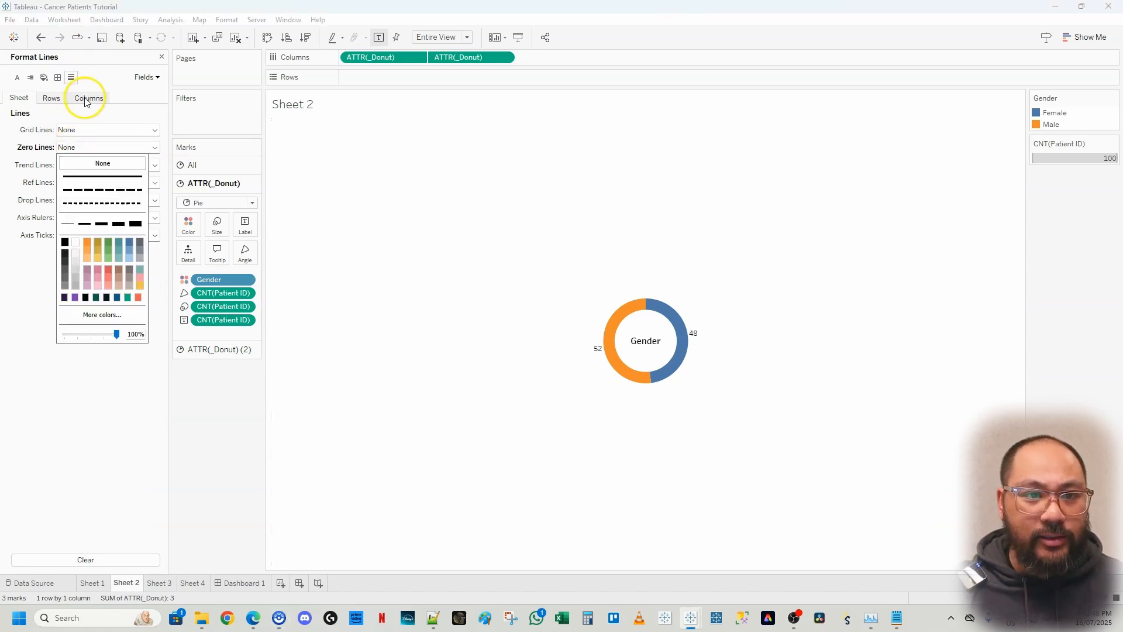
click(85, 99)
click(90, 130)
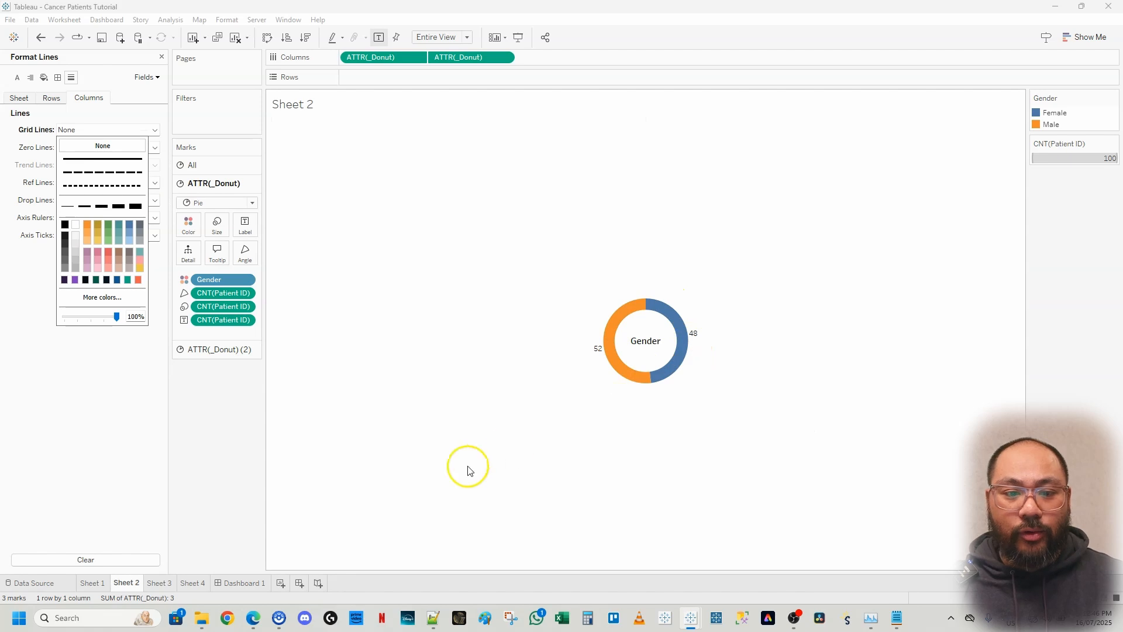
click(230, 583)
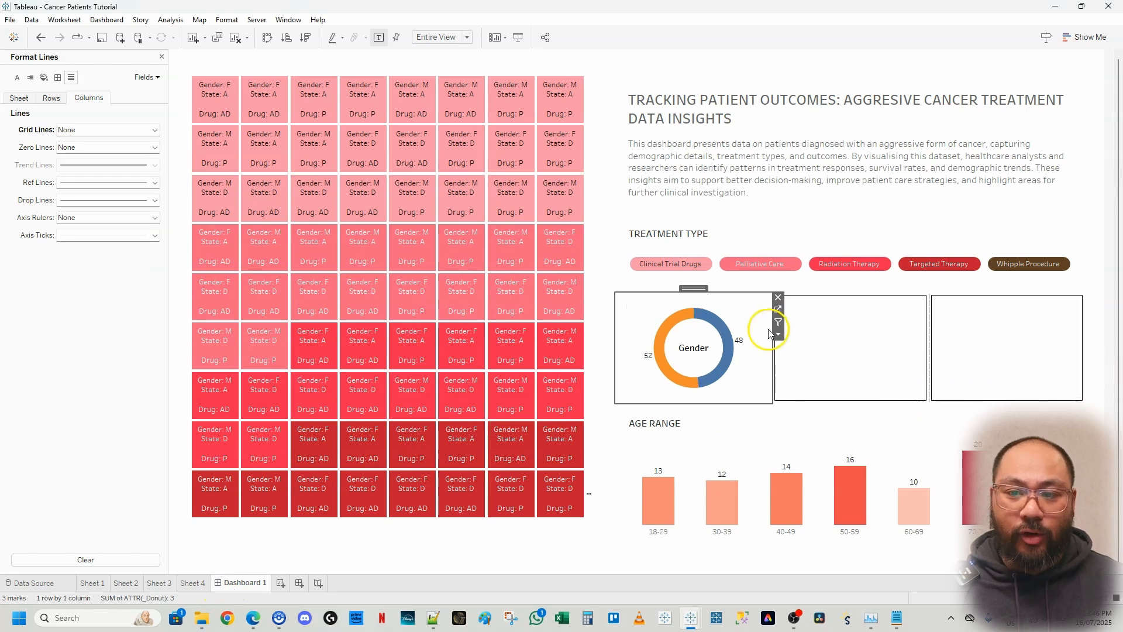
click(796, 299)
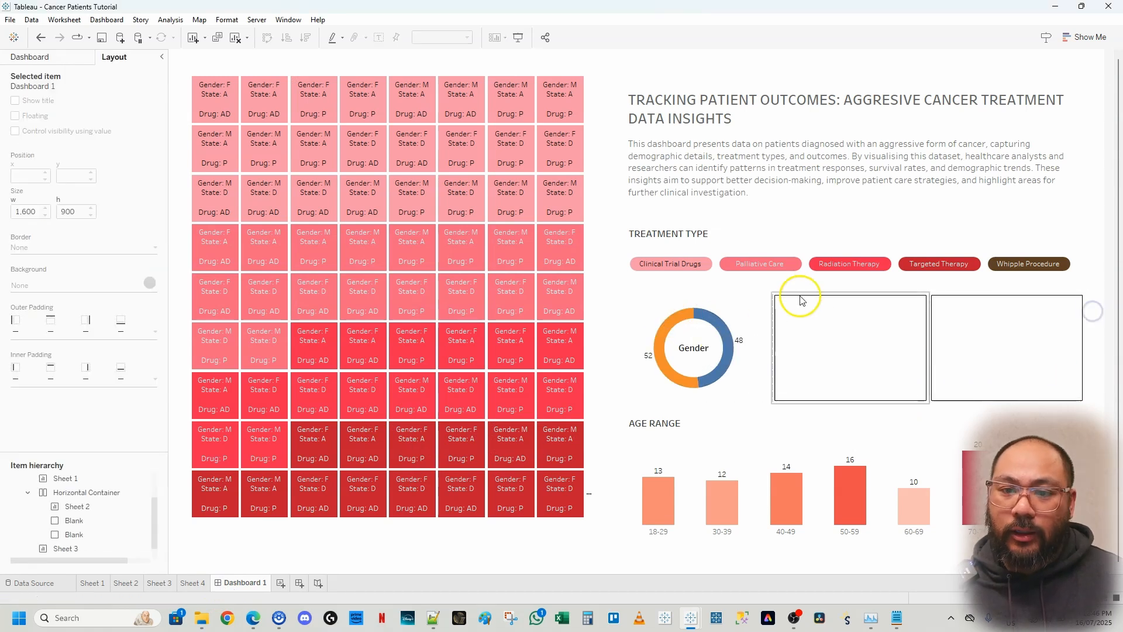
Step: Open the Gender donut worksheet and assign the Lightning Watermelon palette to the ATTR(_Donut) Gender colours
click(754, 312)
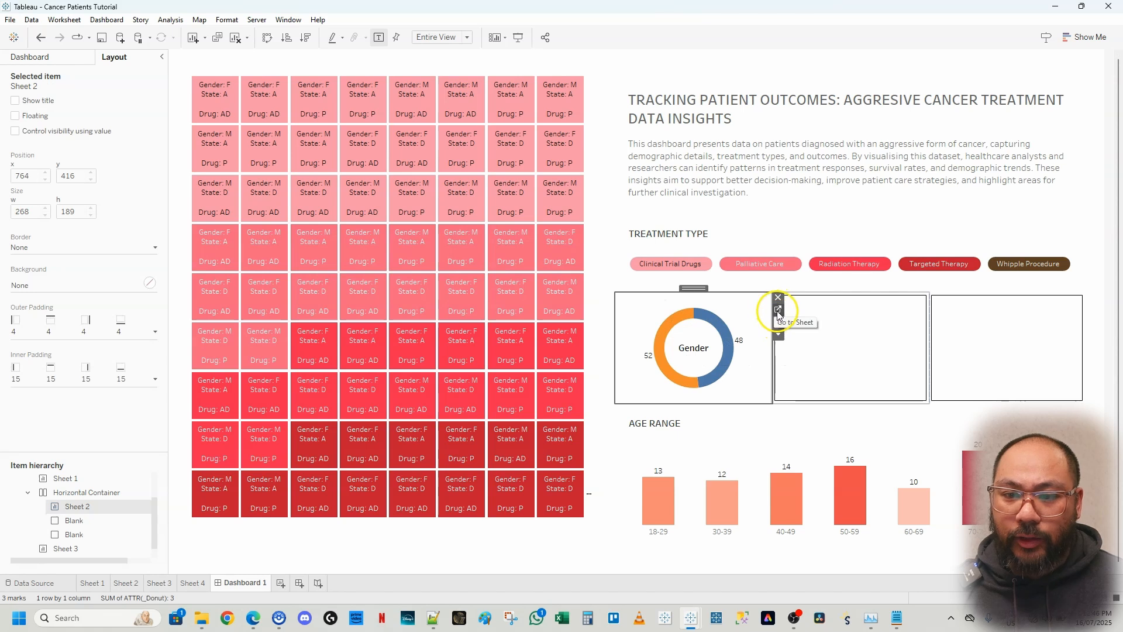
click(778, 310)
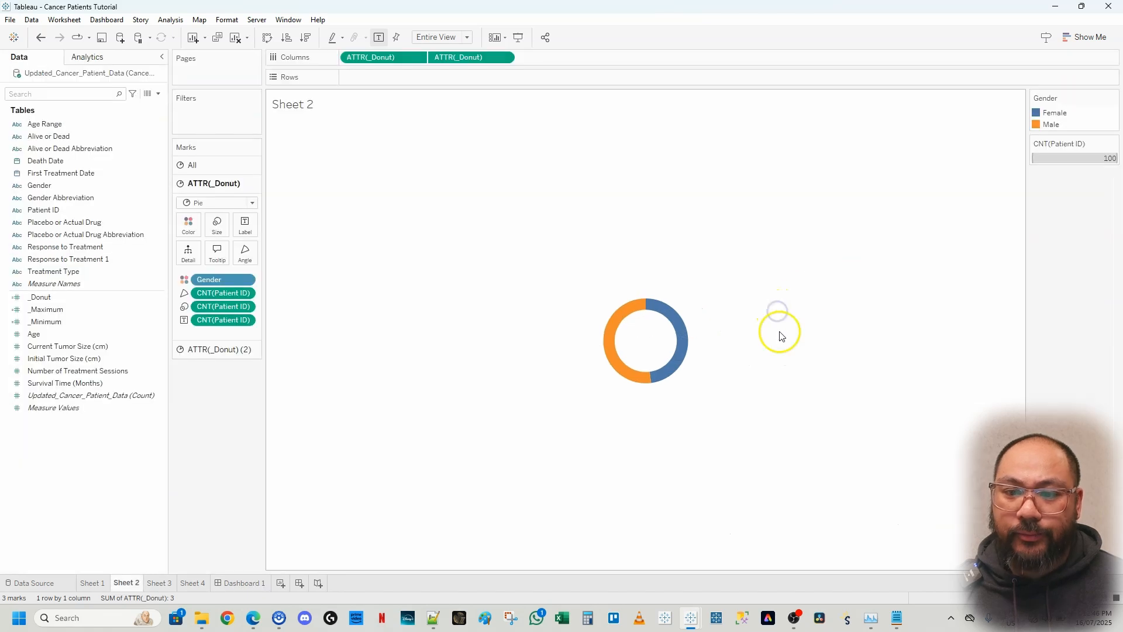
click(185, 222)
click(209, 165)
click(199, 290)
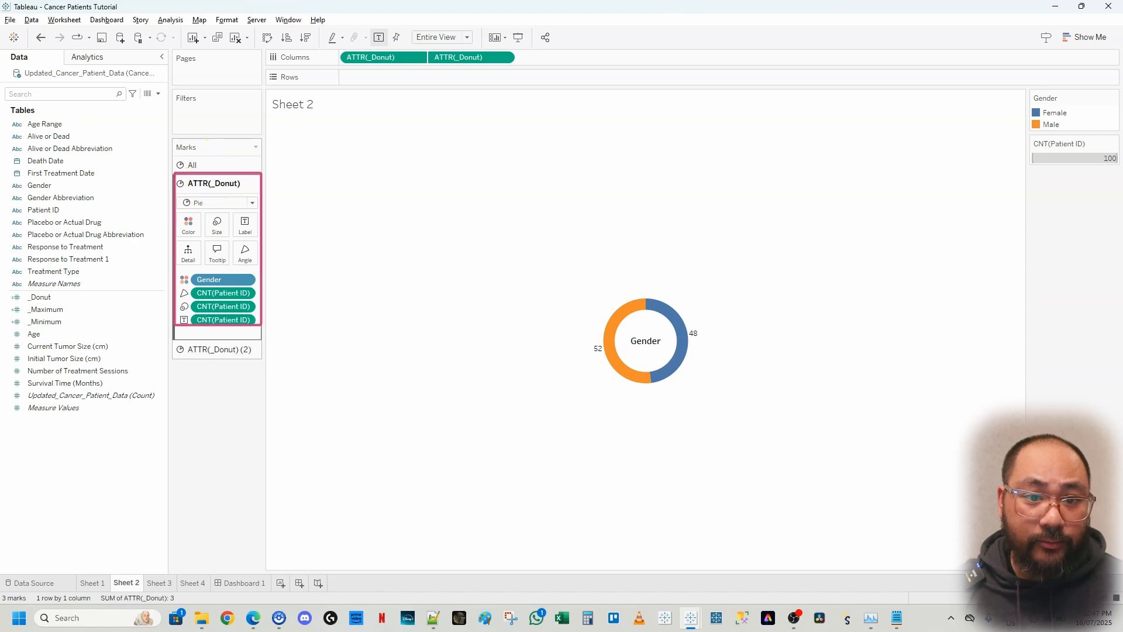
click(188, 223)
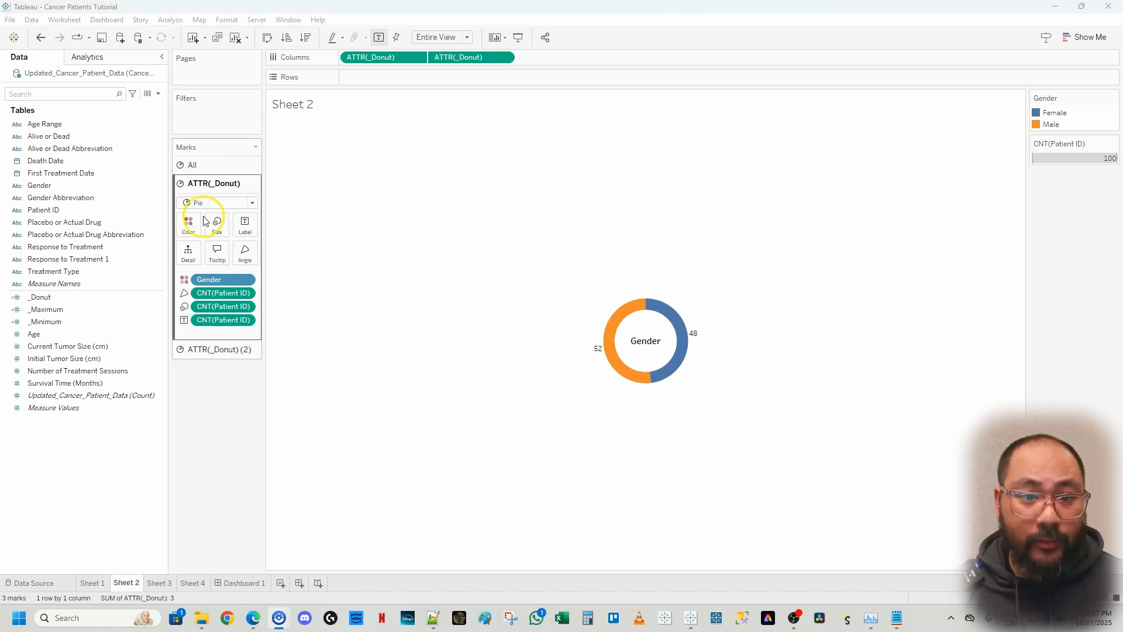
click(215, 265)
click(612, 208)
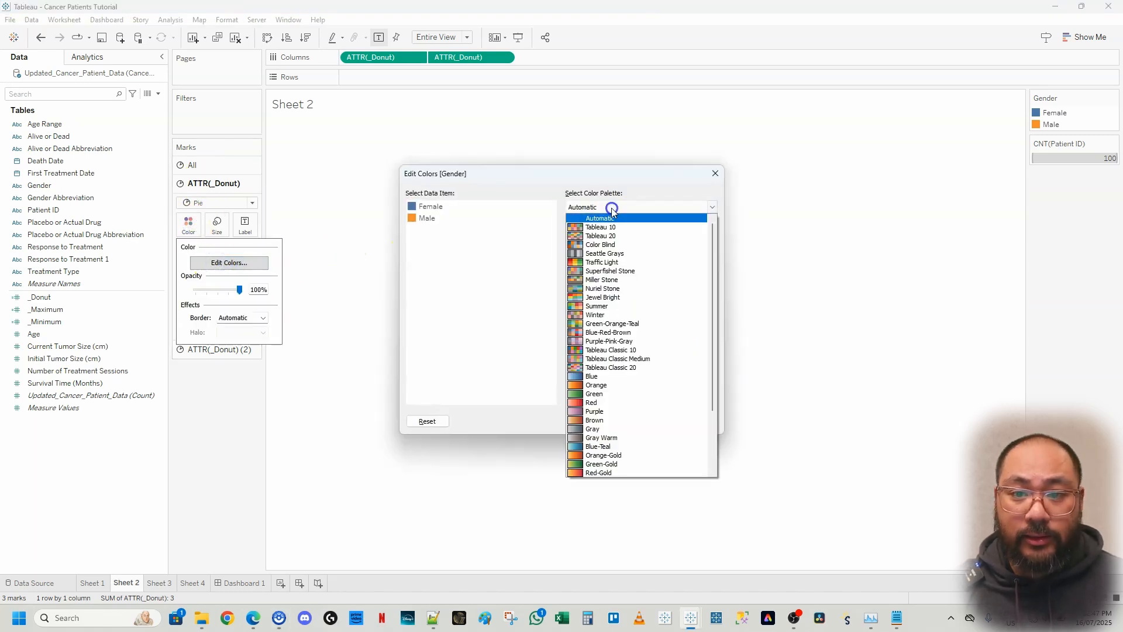
scroll(626, 433, down, 3)
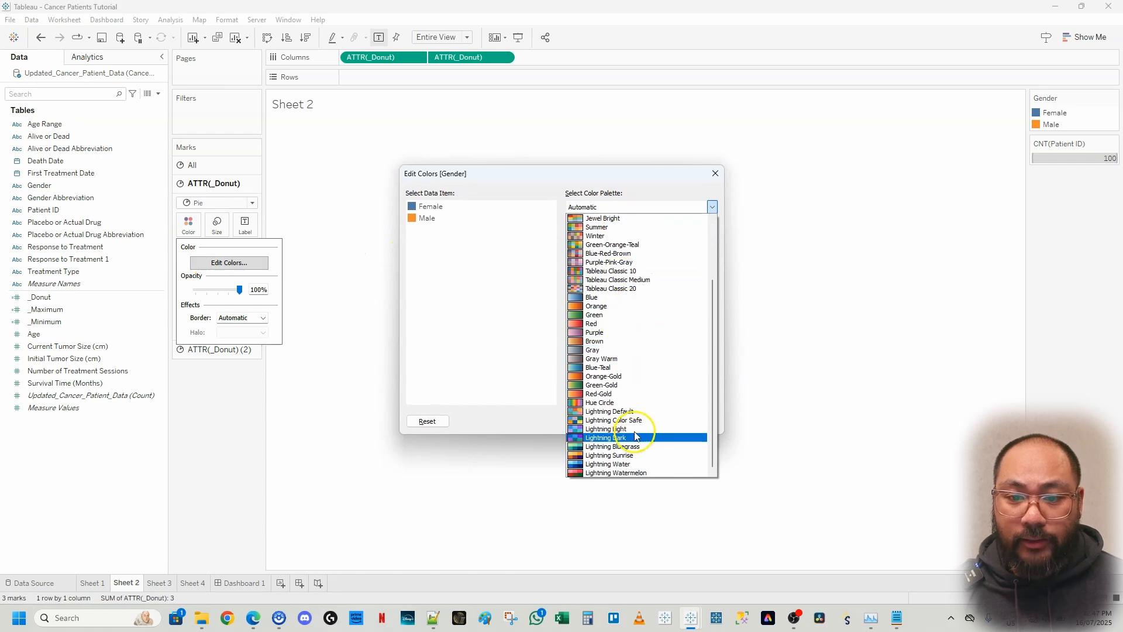
click(601, 472)
click(657, 397)
Step: Colour Female dark red and Male light pink in the Gender donut, and return to Dashboard 1
click(423, 220)
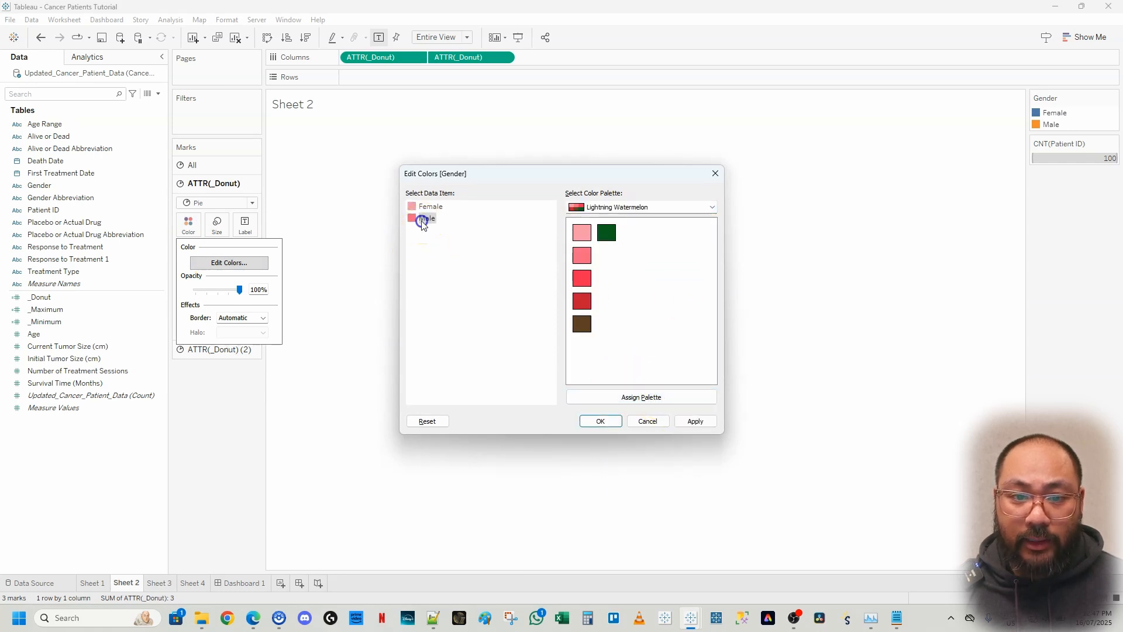
click(694, 420)
drag(628, 172, 942, 183)
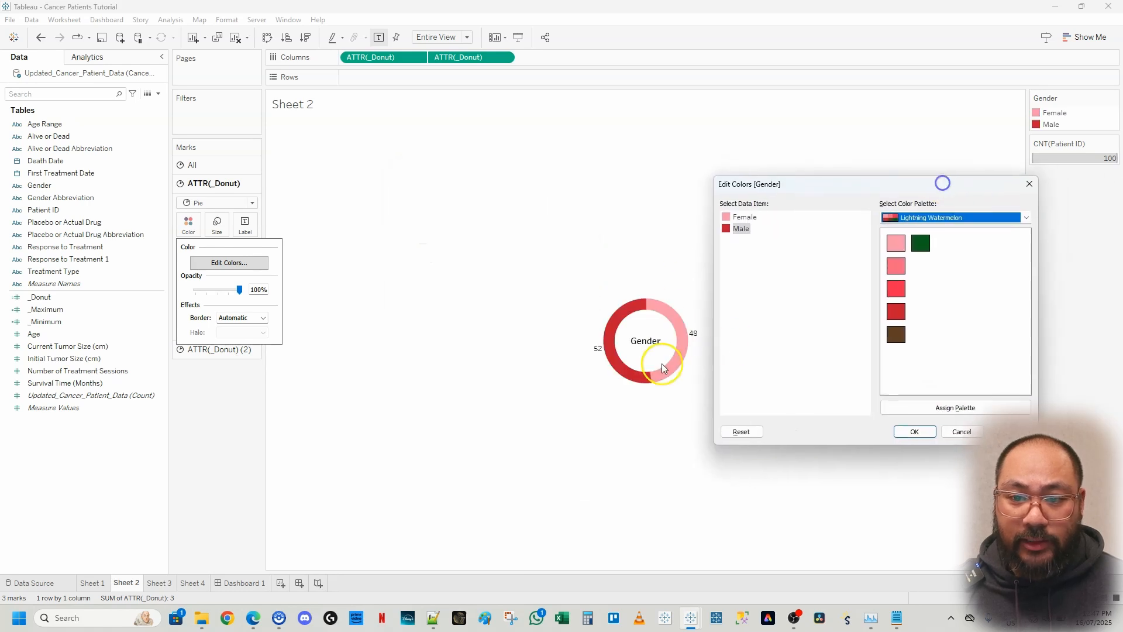
click(743, 217)
click(896, 311)
click(740, 229)
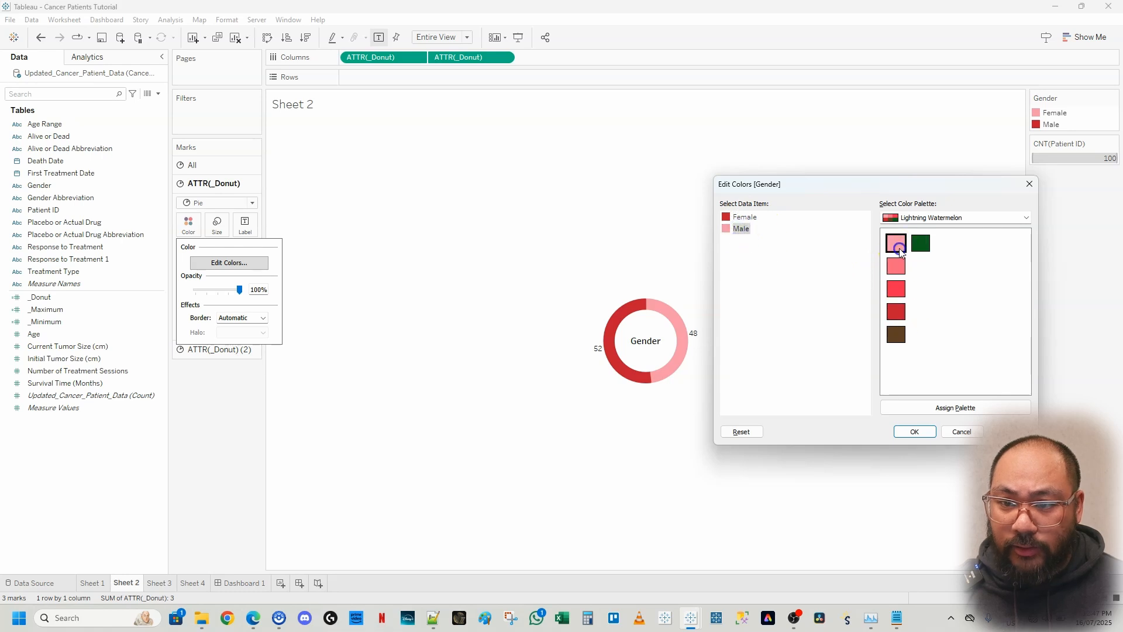
click(1010, 430)
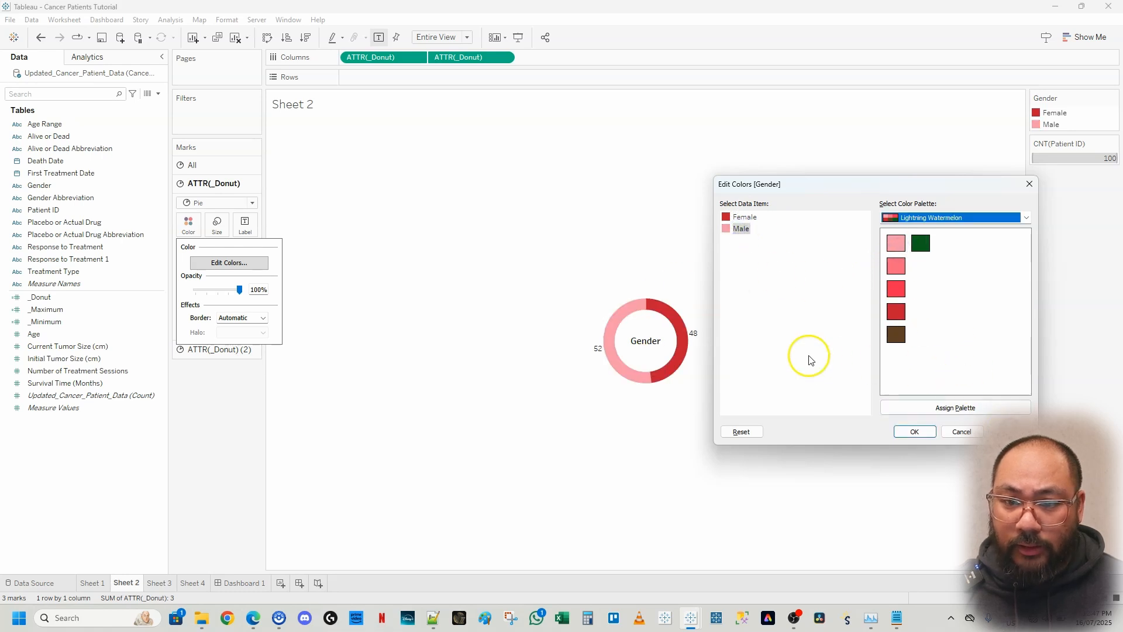
click(914, 431)
click(242, 583)
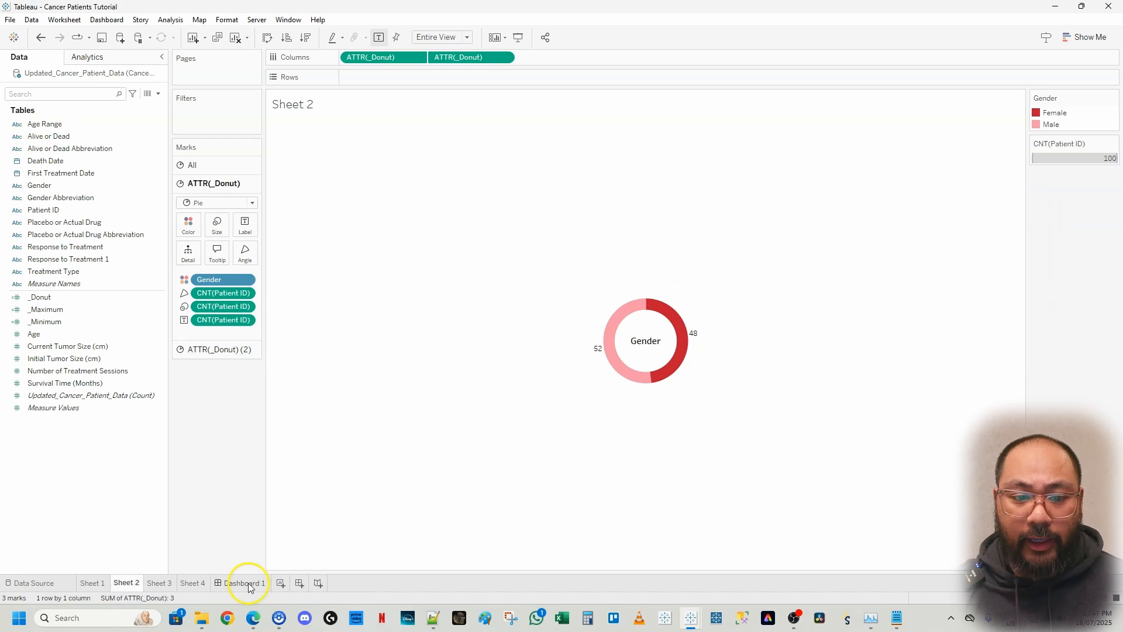
click(1101, 342)
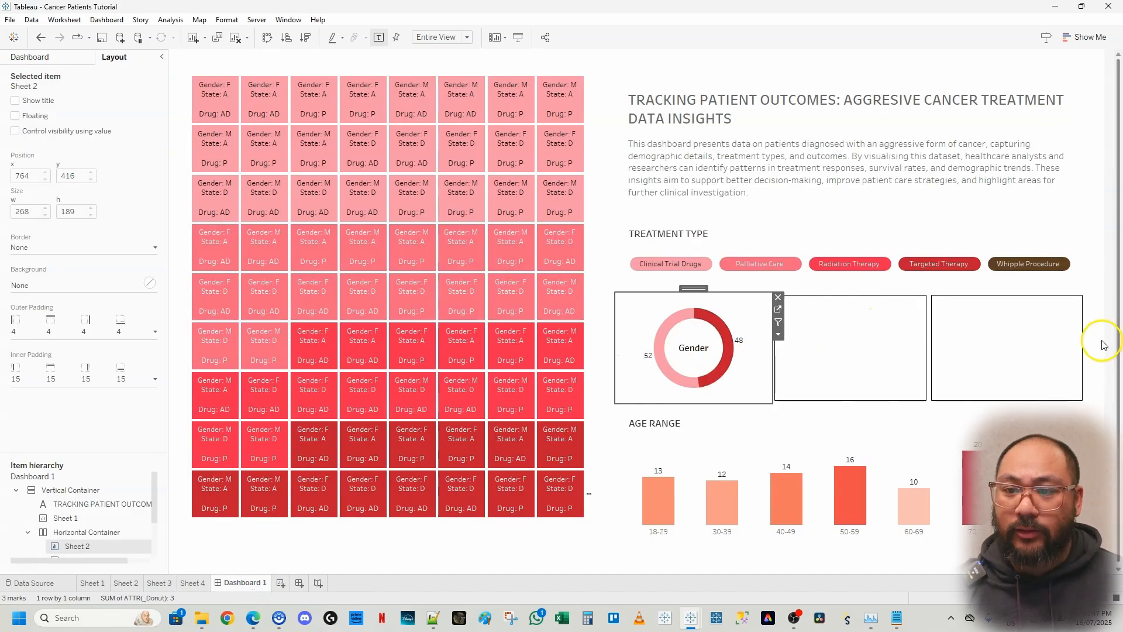
click(760, 311)
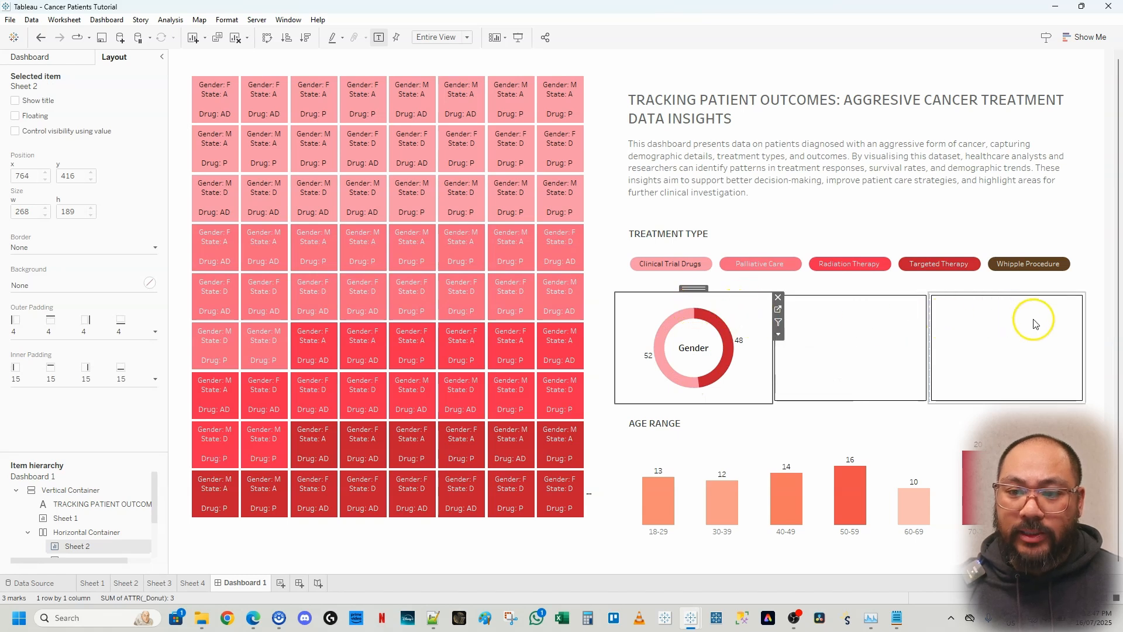
Step: Duplicate the Gender donut worksheet Sheet 2 twice
click(127, 583)
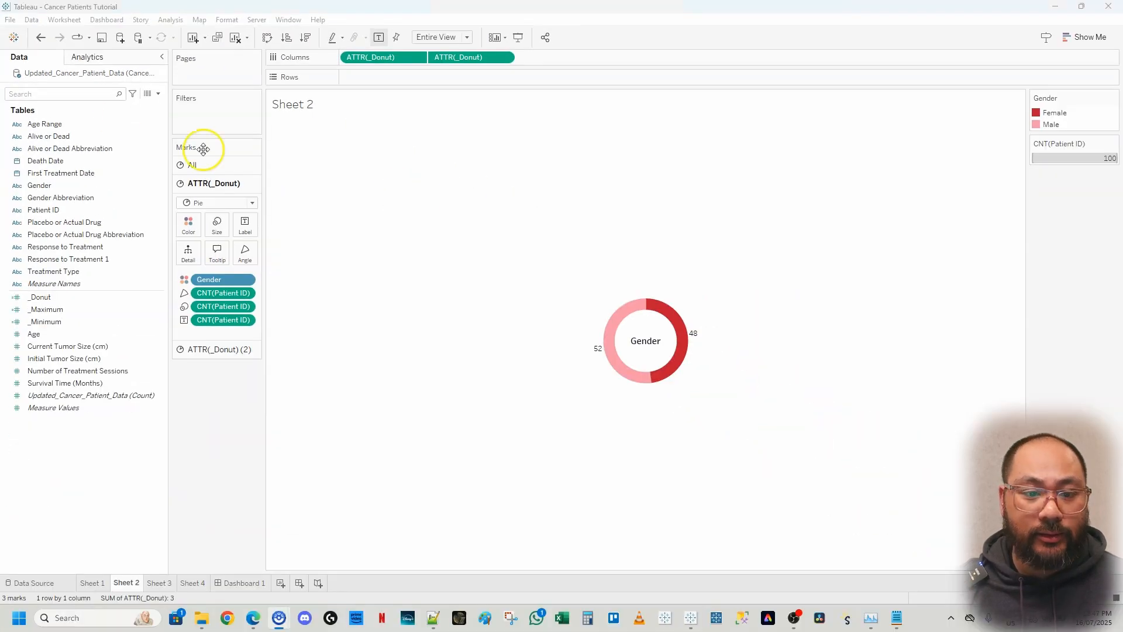
click(218, 38)
click(221, 36)
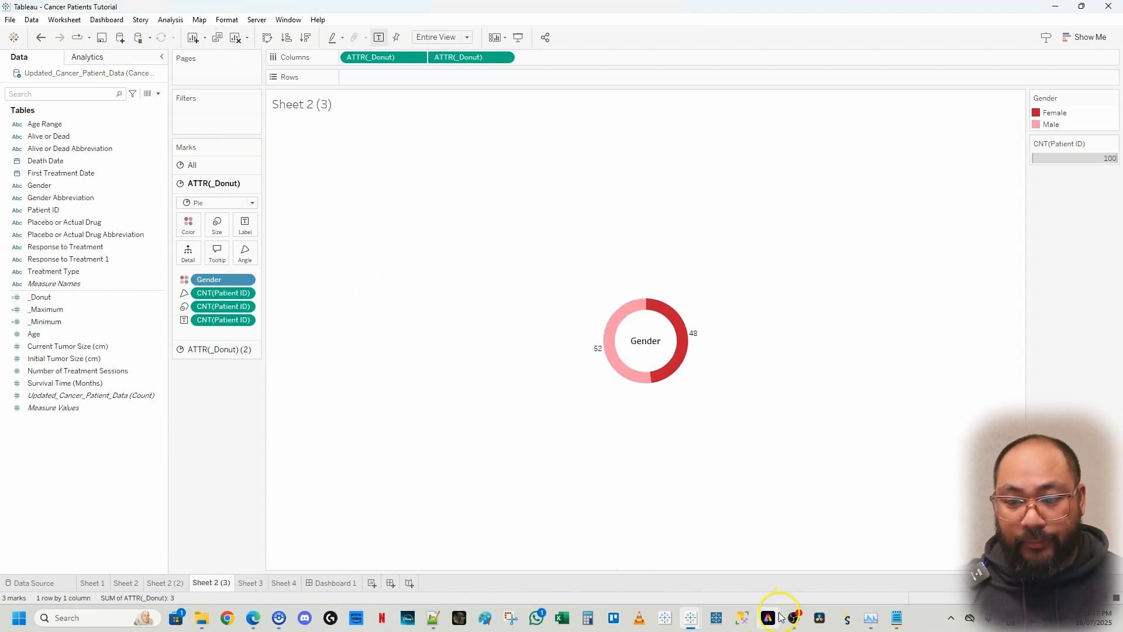
mouse_move(690, 621)
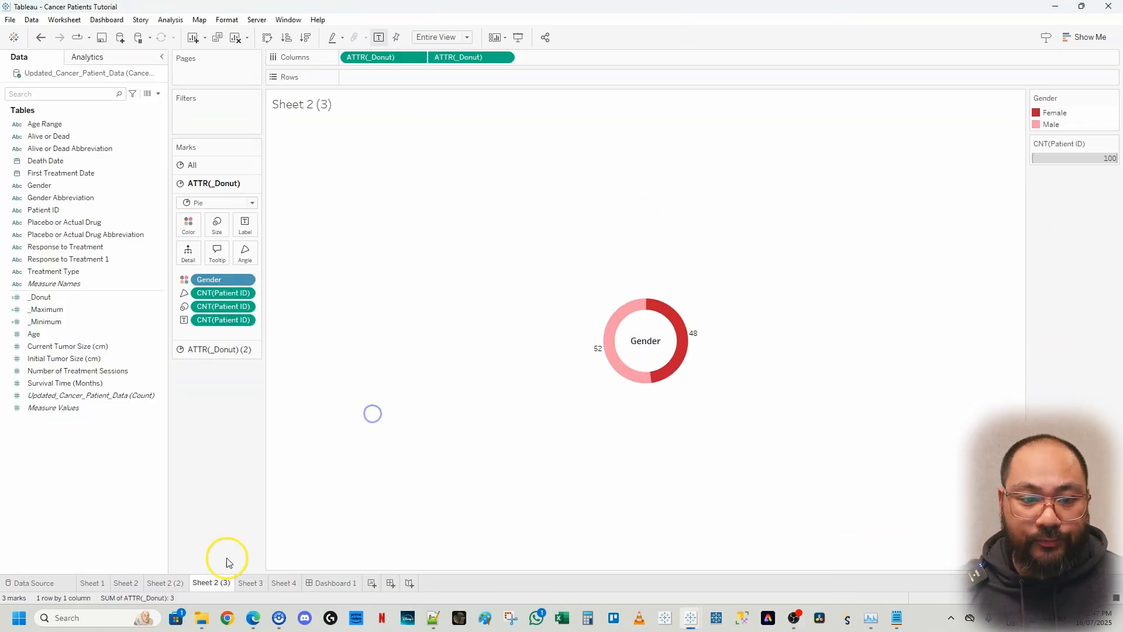
click(172, 583)
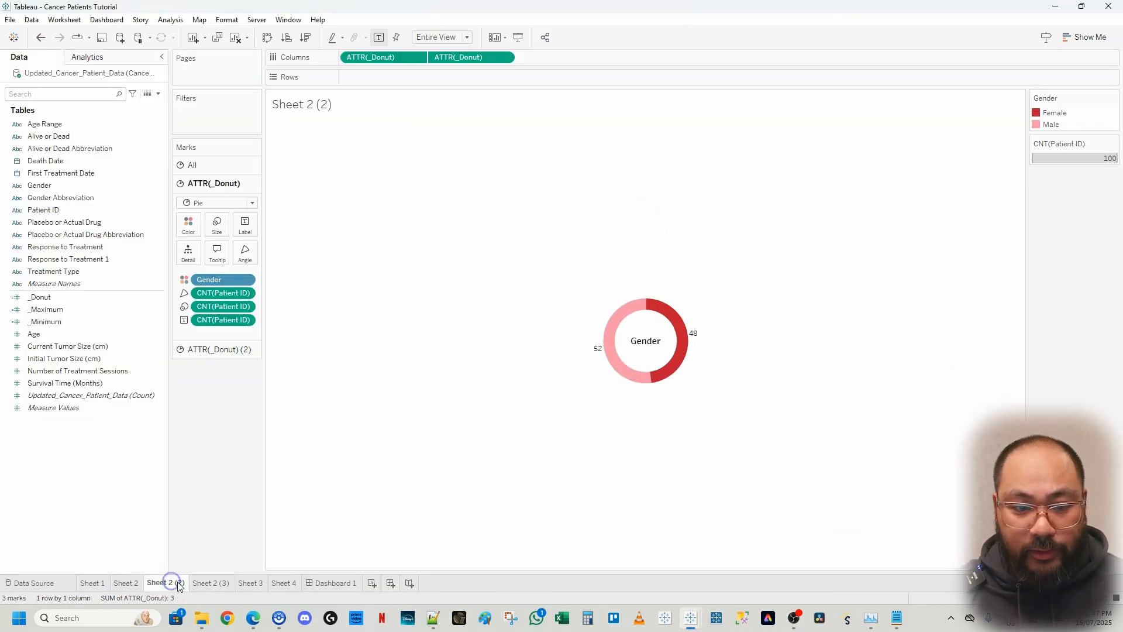
Step: Change the centre label of the donut on Sheet 2 (3) to "Alive or Dead" on two lines
click(208, 581)
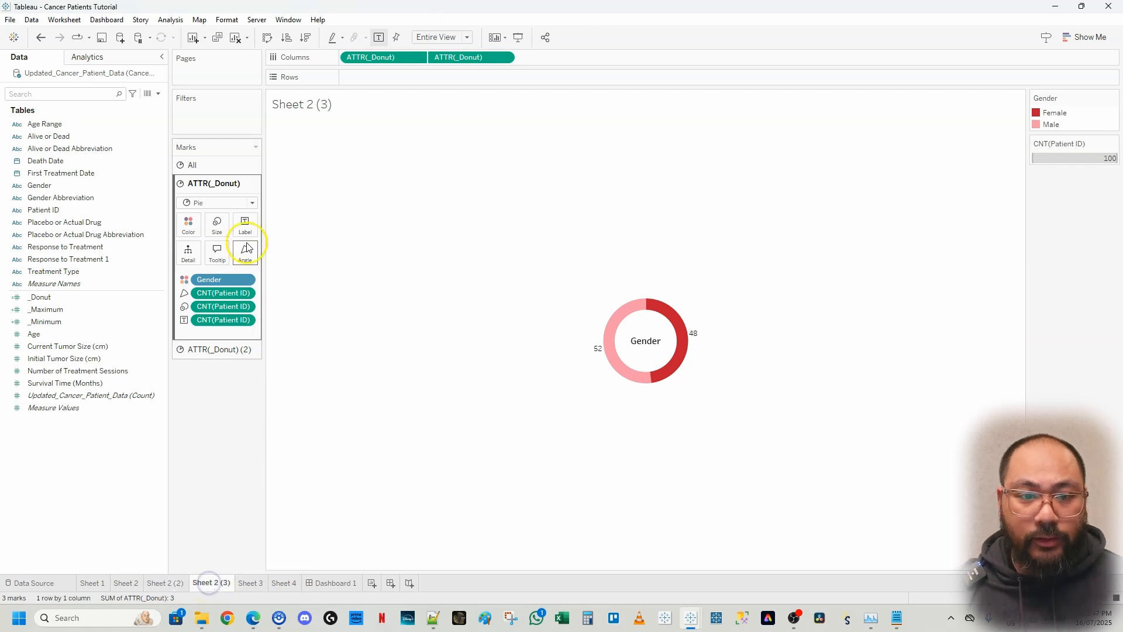
click(219, 349)
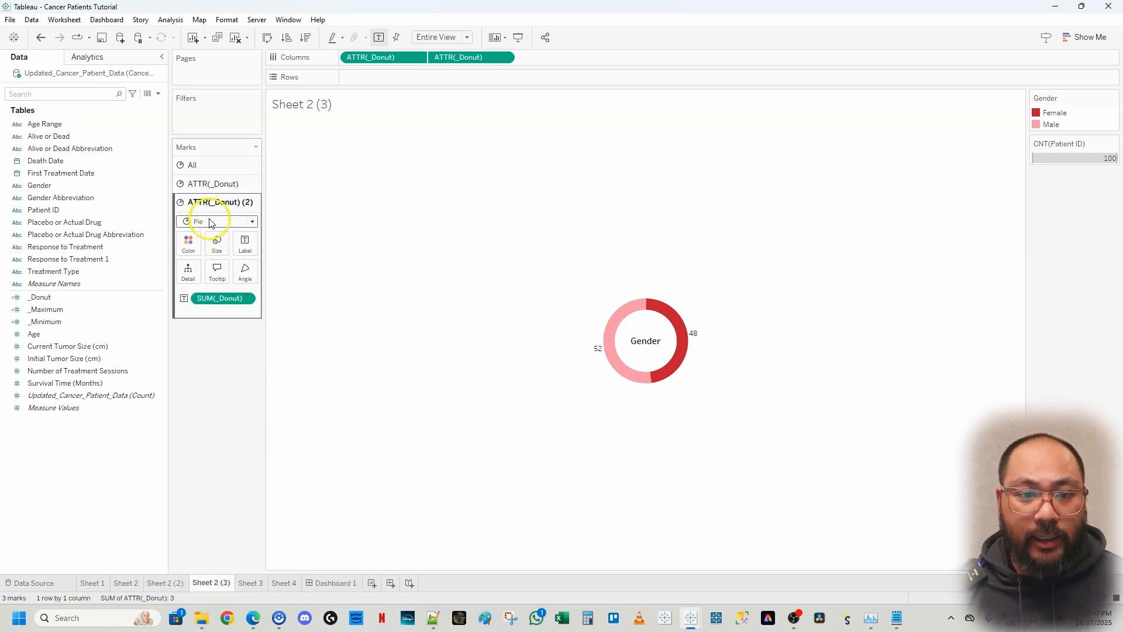
click(249, 249)
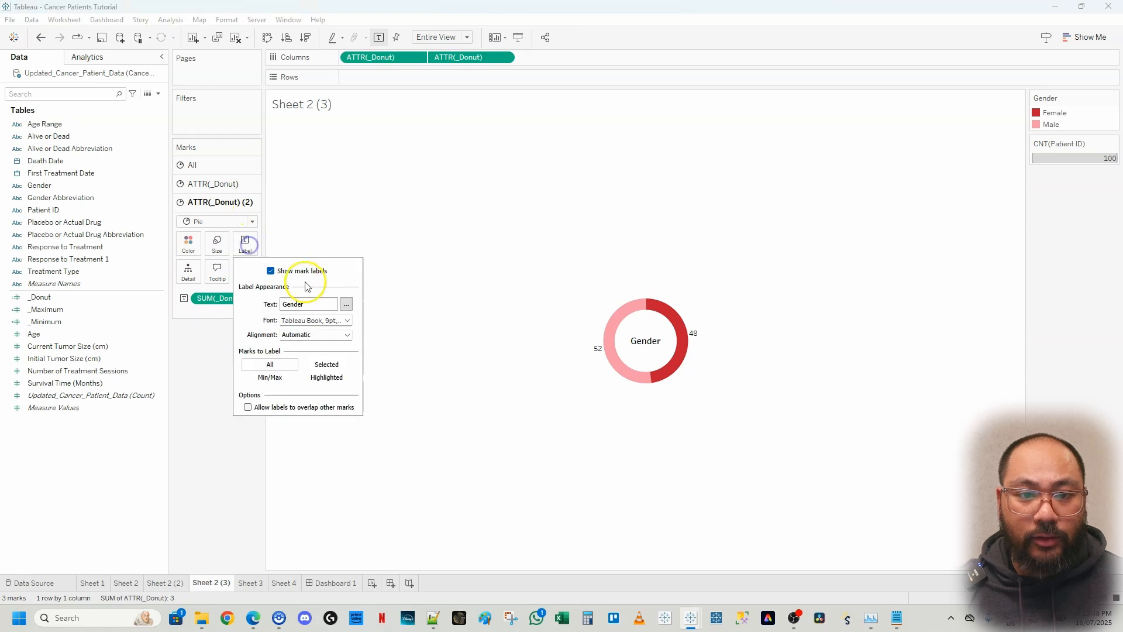
click(347, 305)
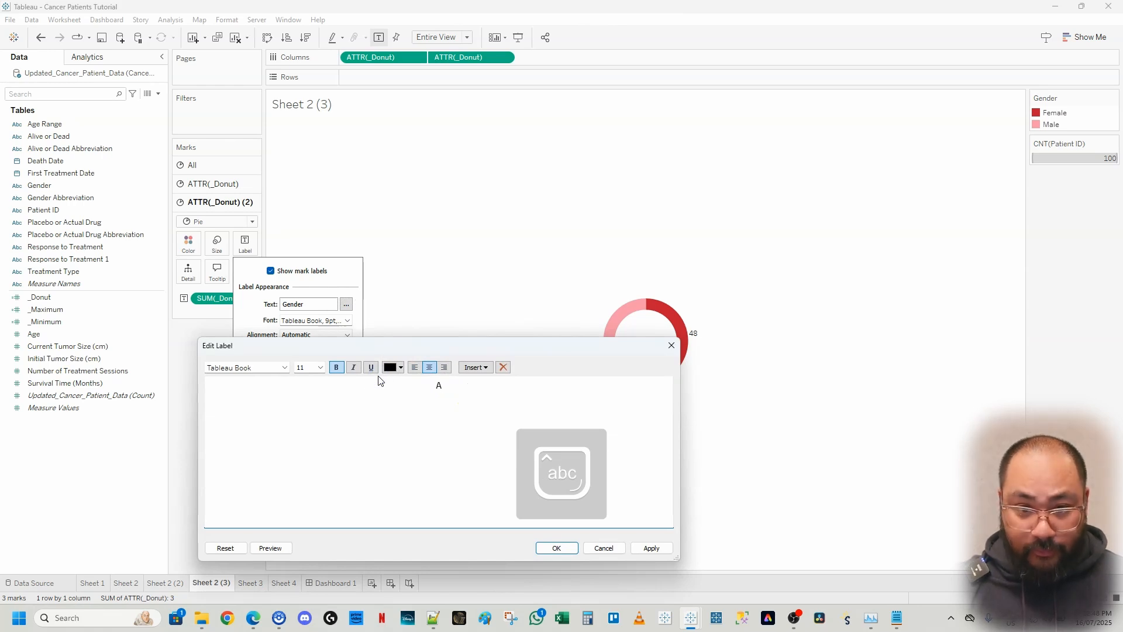
text(Alive or)
key(Return)
text(Dead)
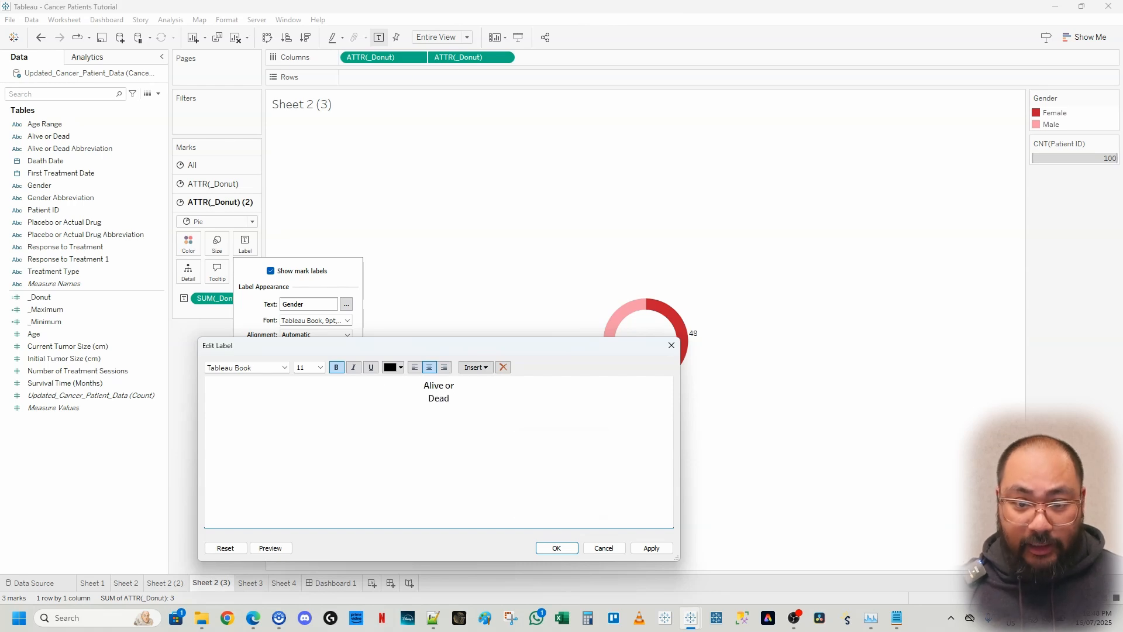
click(650, 547)
drag(592, 350, 587, 265)
click(553, 466)
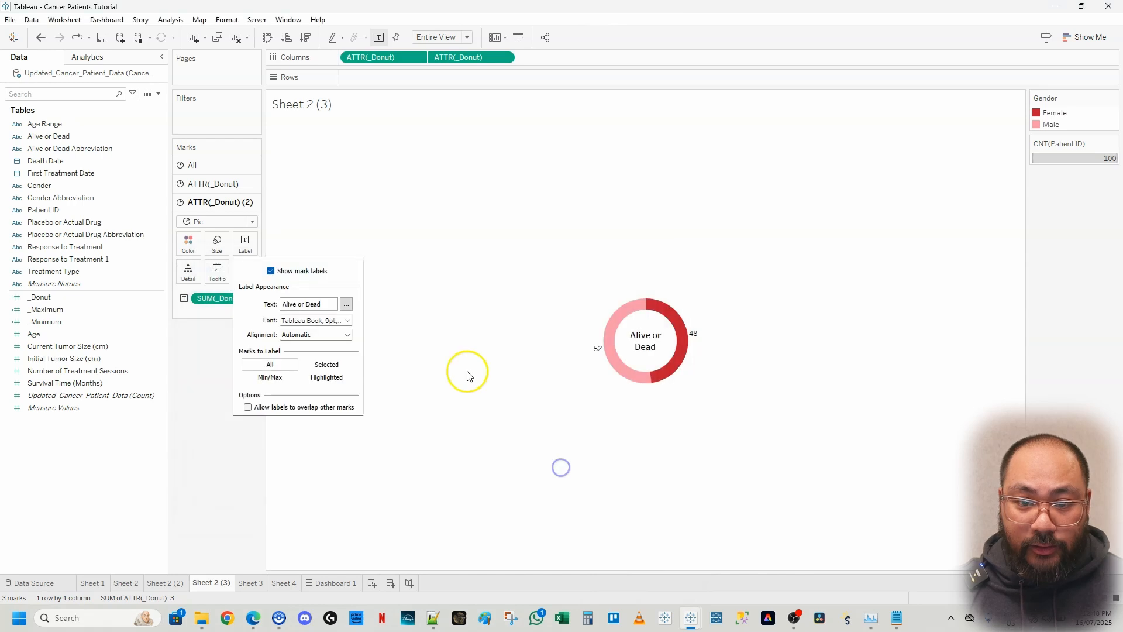
click(224, 455)
Step: Check the order of the donut charts in the Cancer Patients prototype workbook and return to the tutorial workbook
click(691, 619)
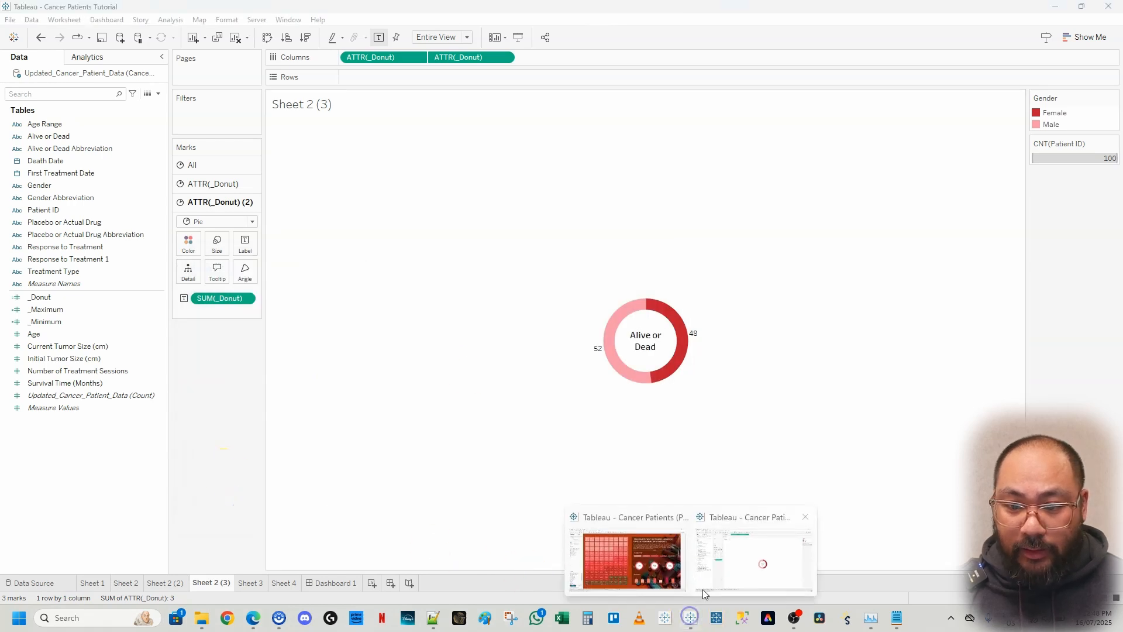
click(641, 577)
click(1035, 12)
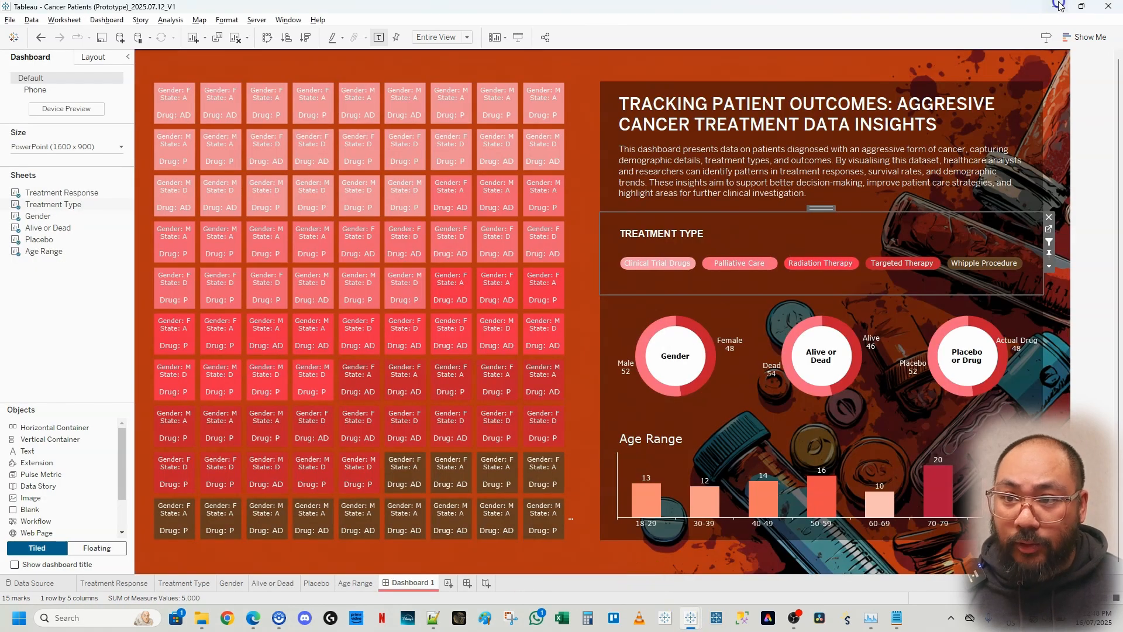
click(1055, 6)
Step: Review the worksheets and move Sheet 2 (3) ahead of Sheet 2 (2) in the sheet order
click(251, 584)
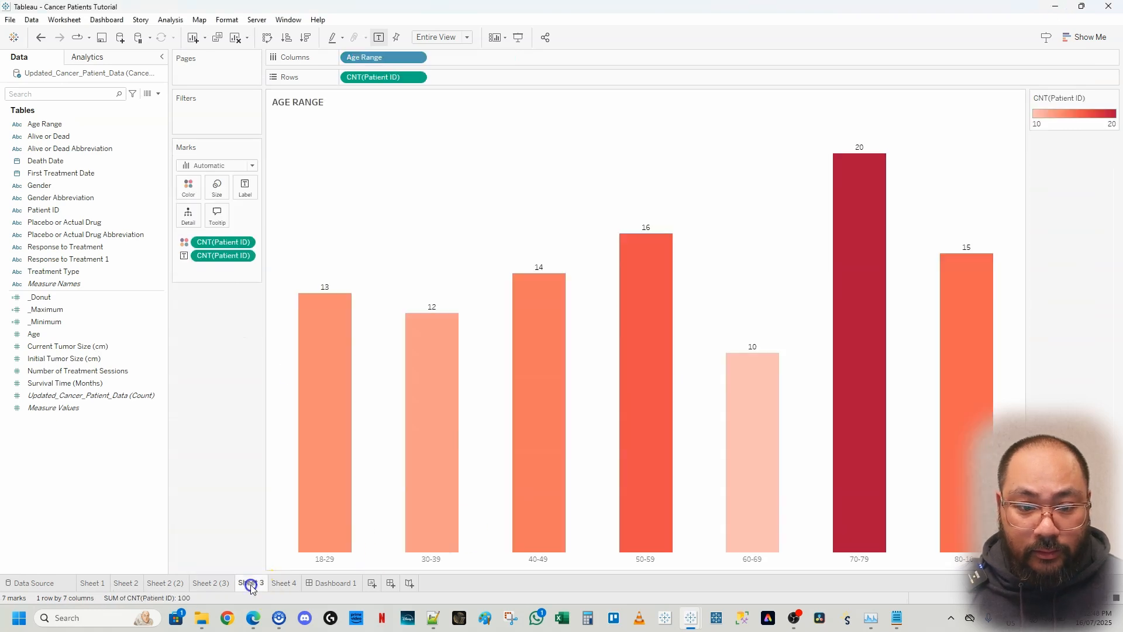
click(158, 584)
click(126, 584)
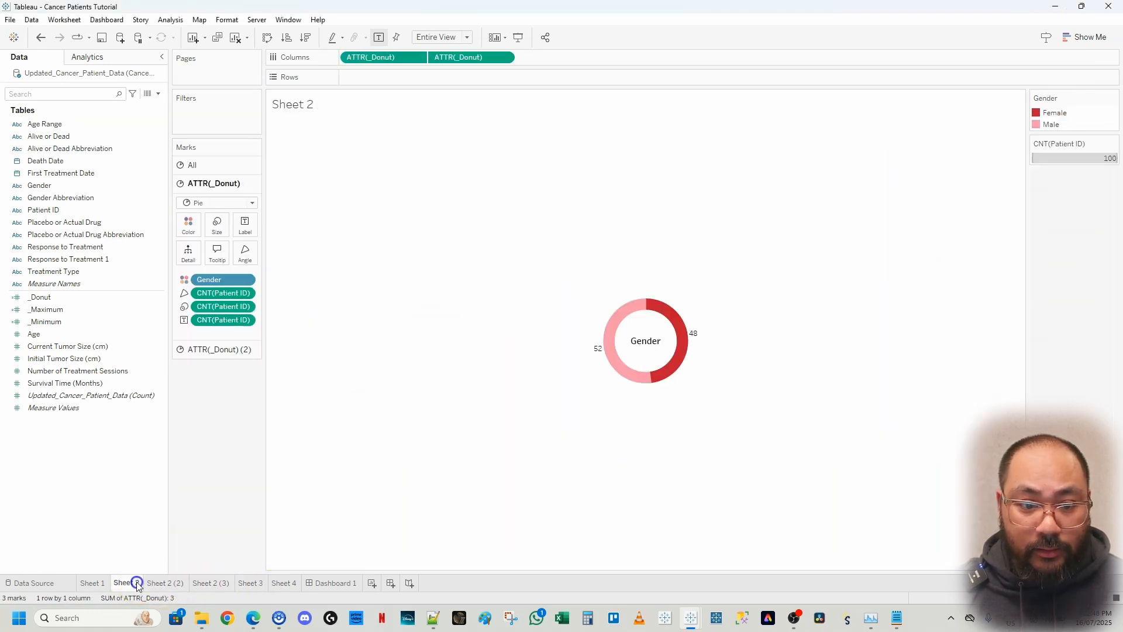
click(166, 583)
click(209, 583)
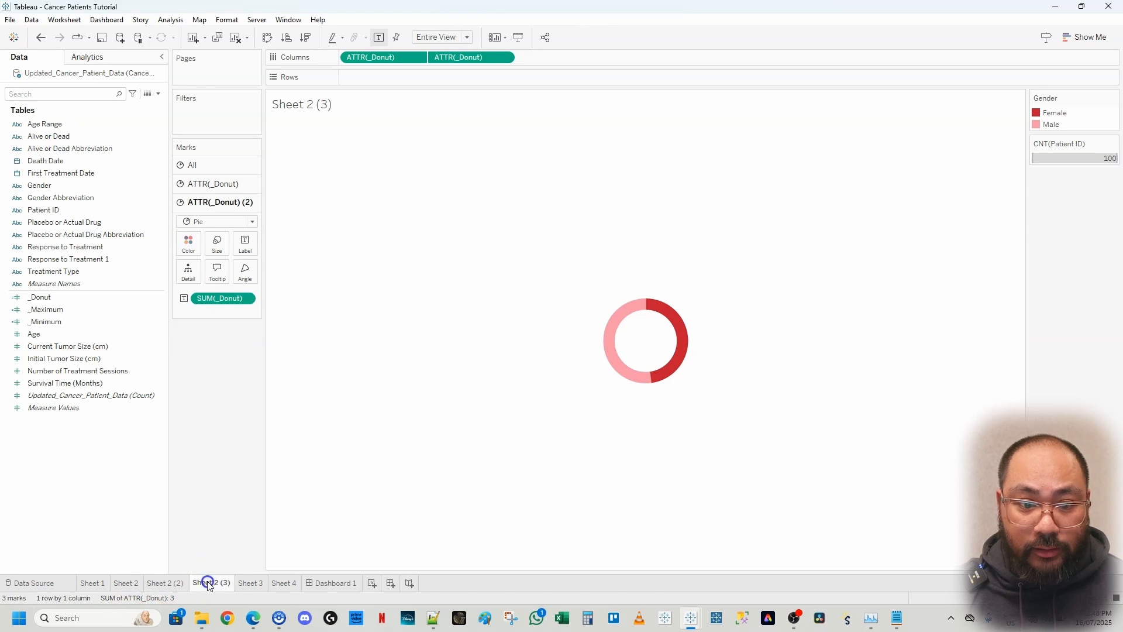
drag(165, 585, 164, 584)
Step: Change the centre label of the donut on Sheet 2 (2) to "Placebo or Drug" on two lines
click(217, 584)
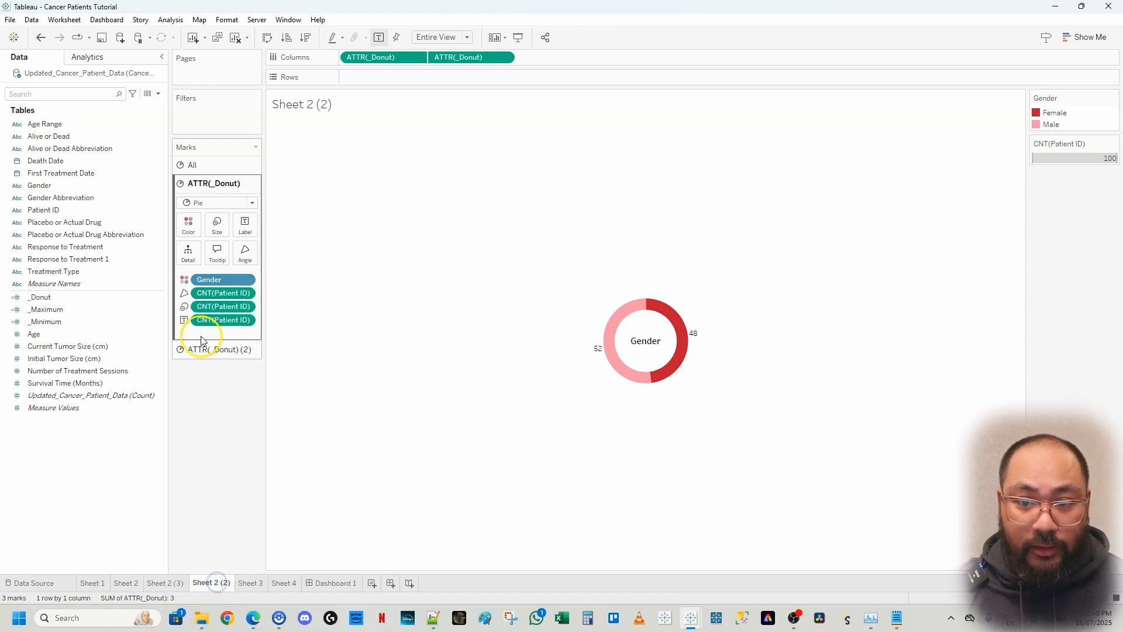
click(232, 352)
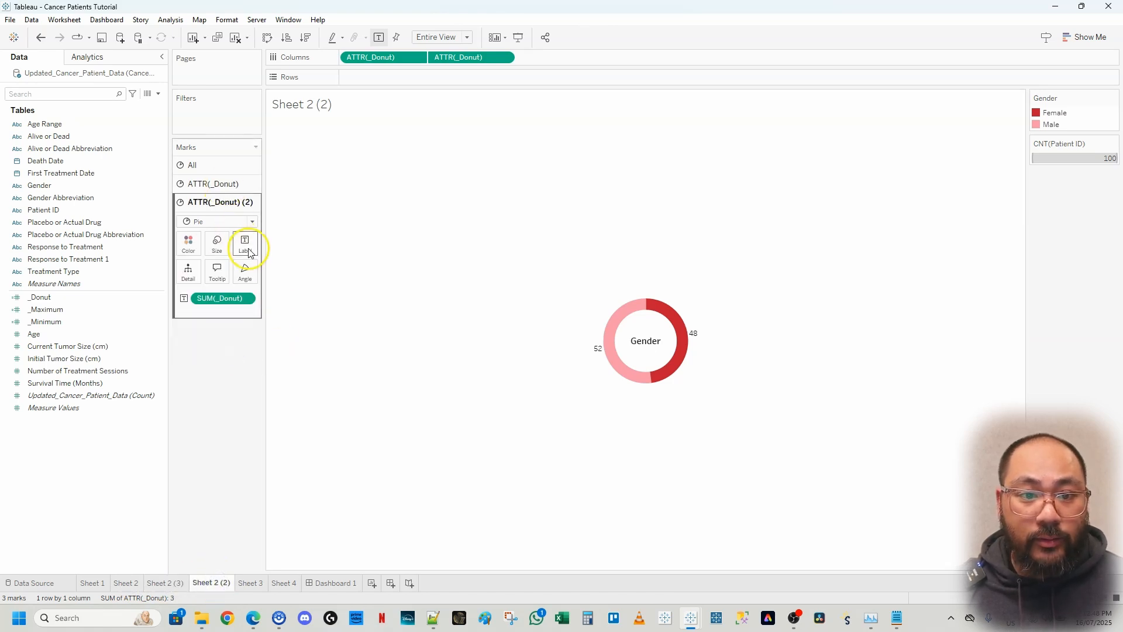
click(248, 252)
click(346, 305)
click(366, 287)
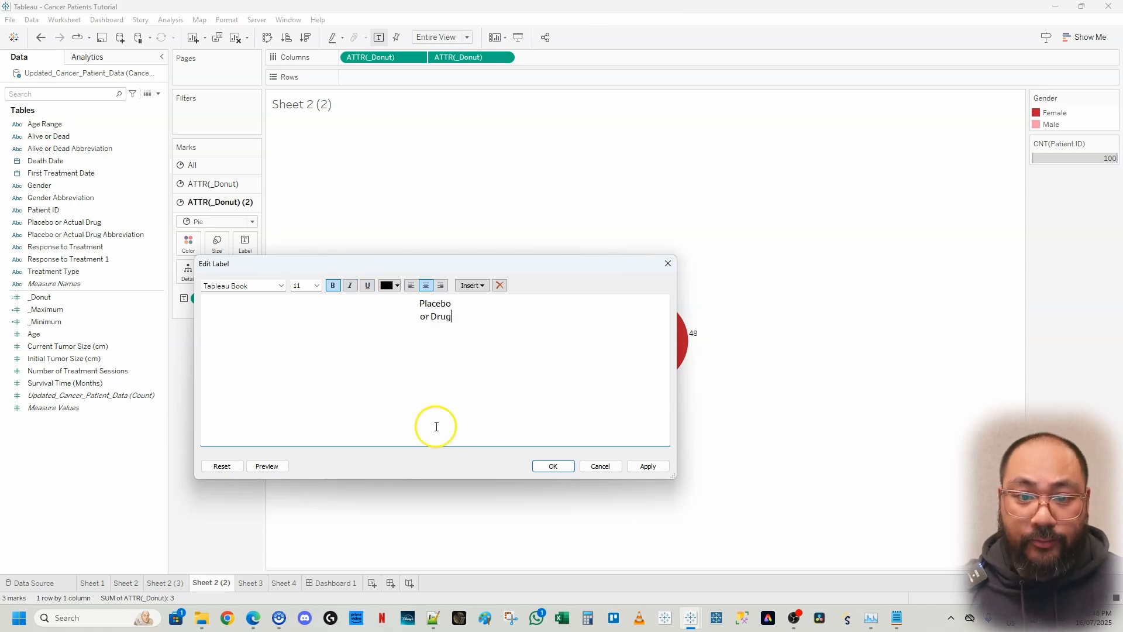
click(553, 466)
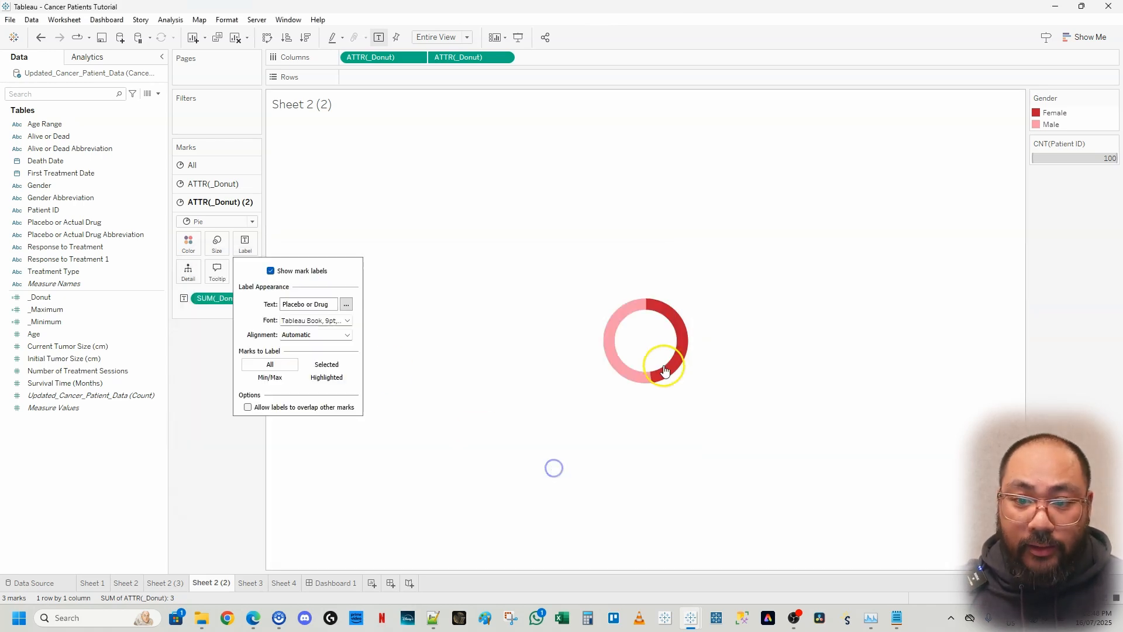
click(232, 501)
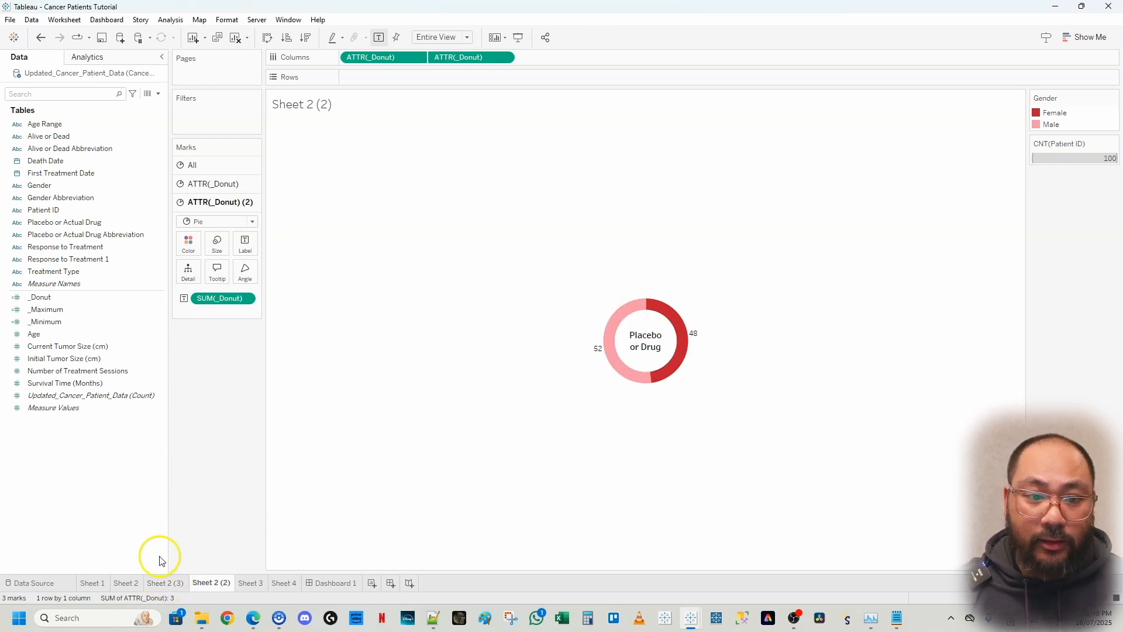
Step: On Sheet 2 (3), replace Gender with Alive or Dead as the colour field of the outer donut ring
click(174, 583)
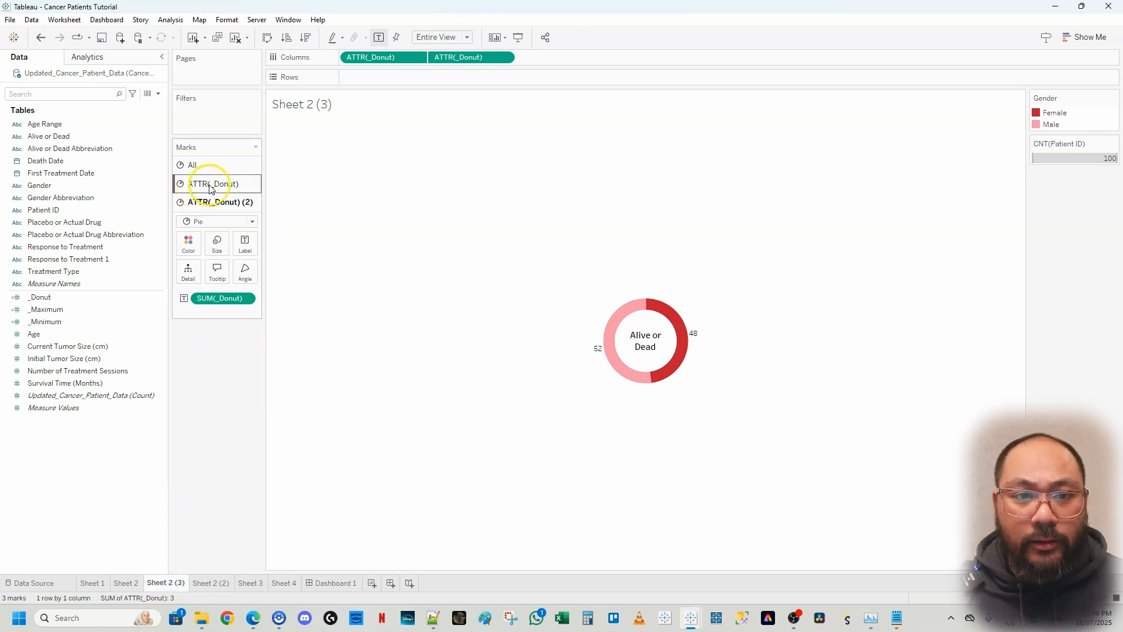
click(226, 186)
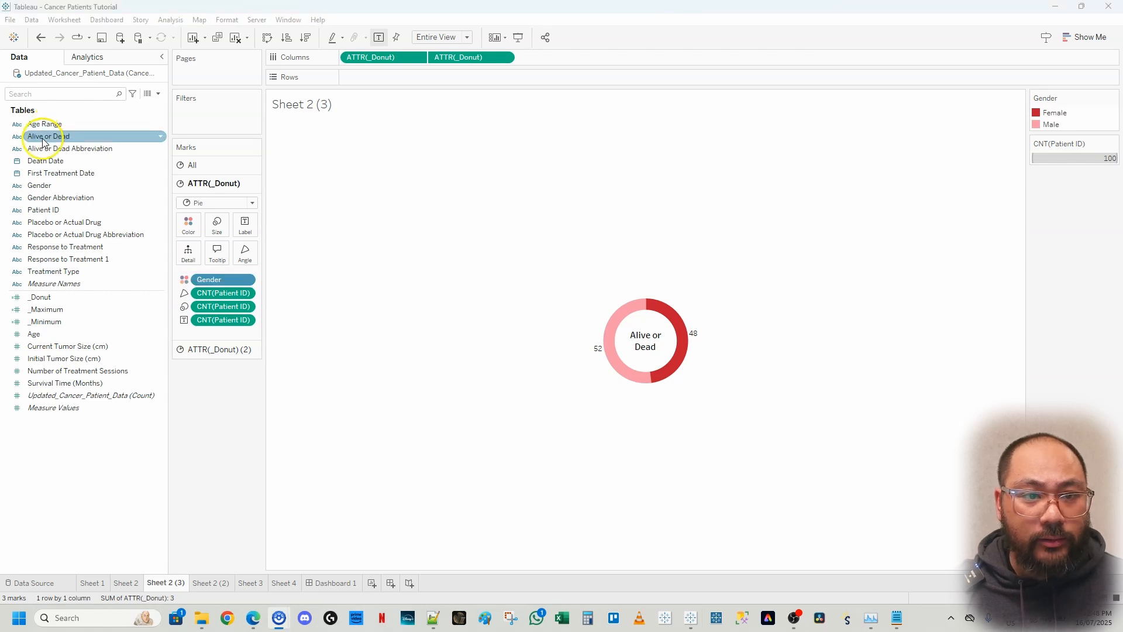
drag(59, 137, 47, 137)
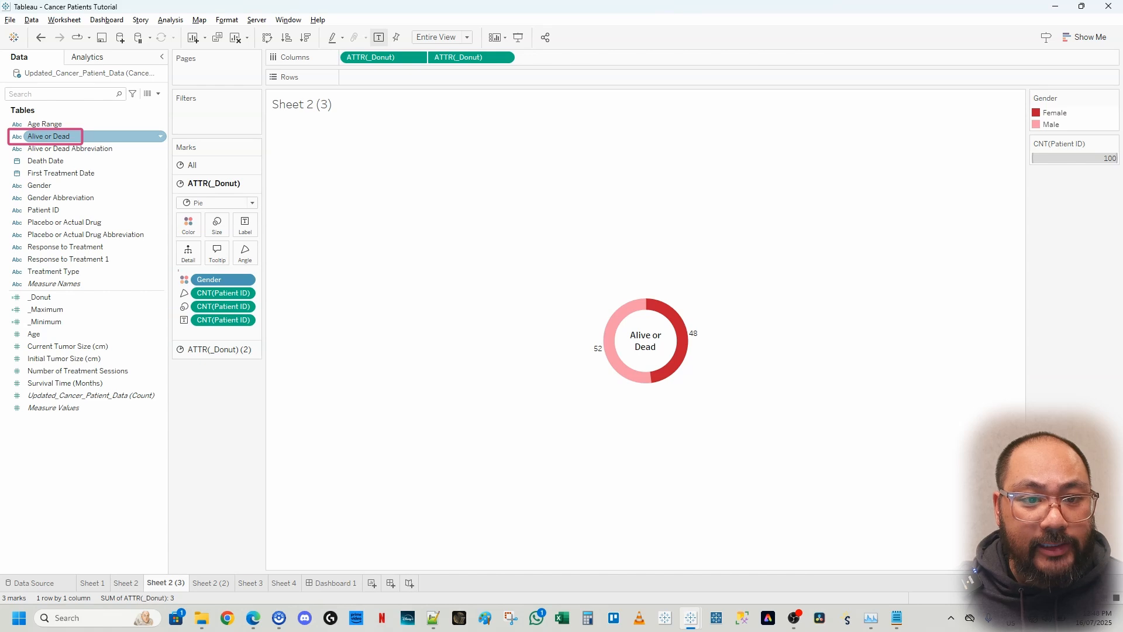
mouse_move(50, 136)
mouse_down()
mouse_move(212, 212)
mouse_move(201, 281)
mouse_move(216, 276)
mouse_move(201, 278)
mouse_move(224, 270)
mouse_move(223, 281)
mouse_up()
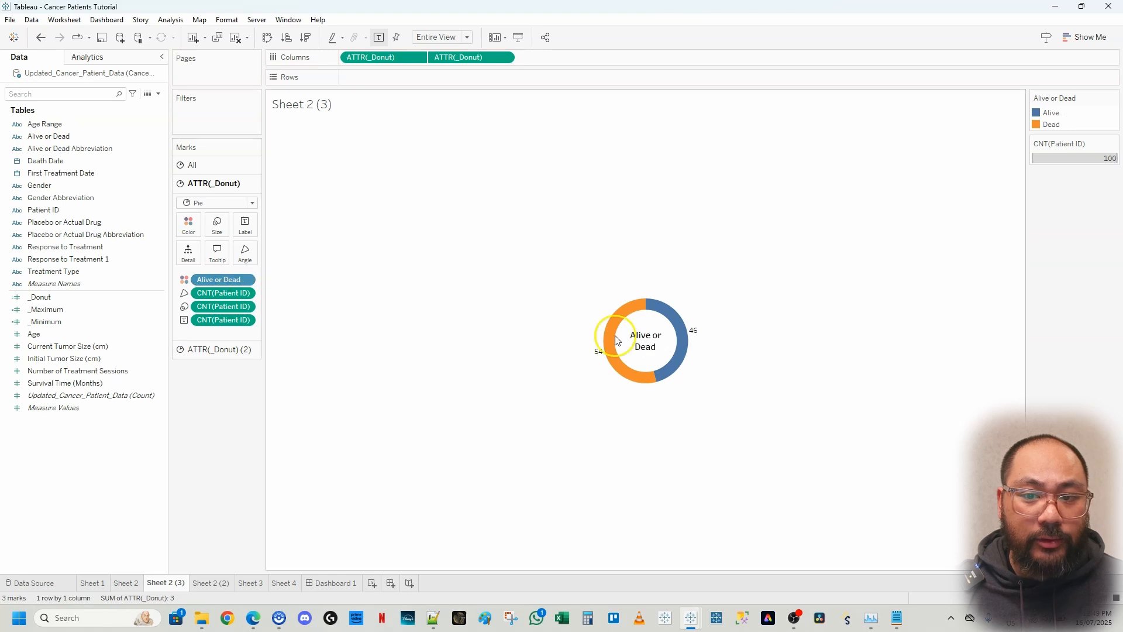
Step: Recolour the Alive or Dead ring with the Lightning Watermelon palette, dark red for Alive and light pink for Dead
click(215, 349)
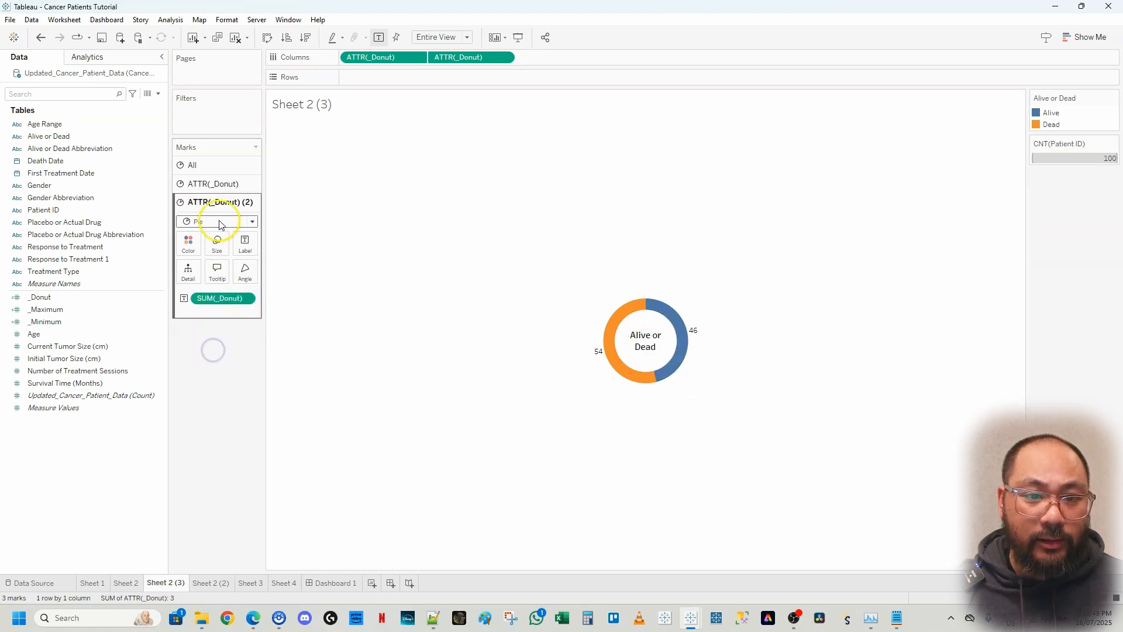
click(213, 185)
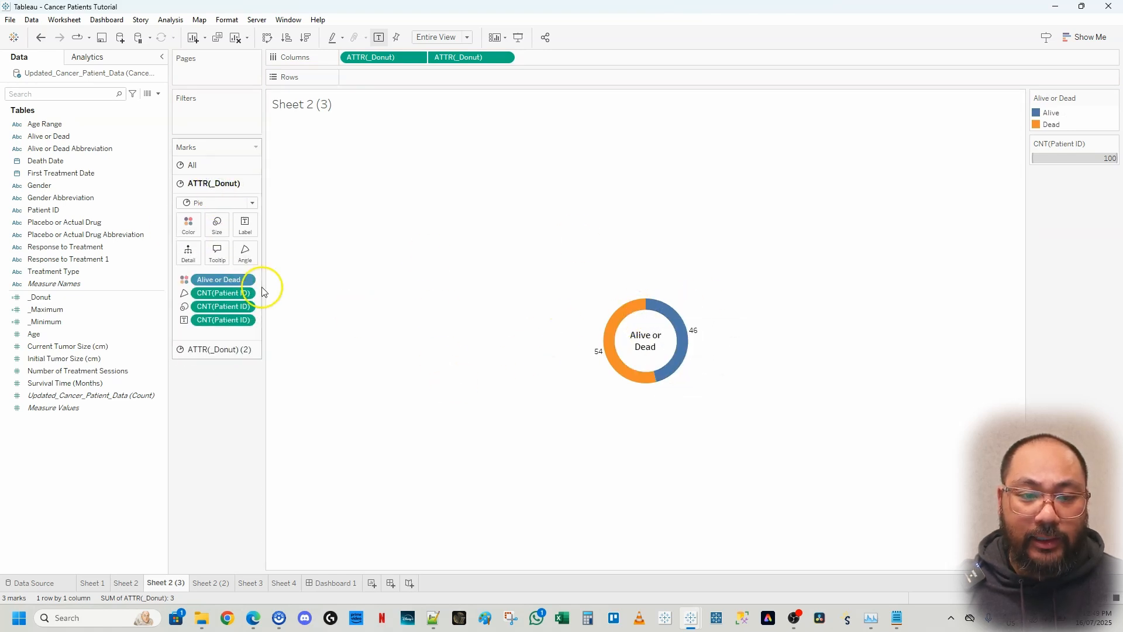
click(189, 224)
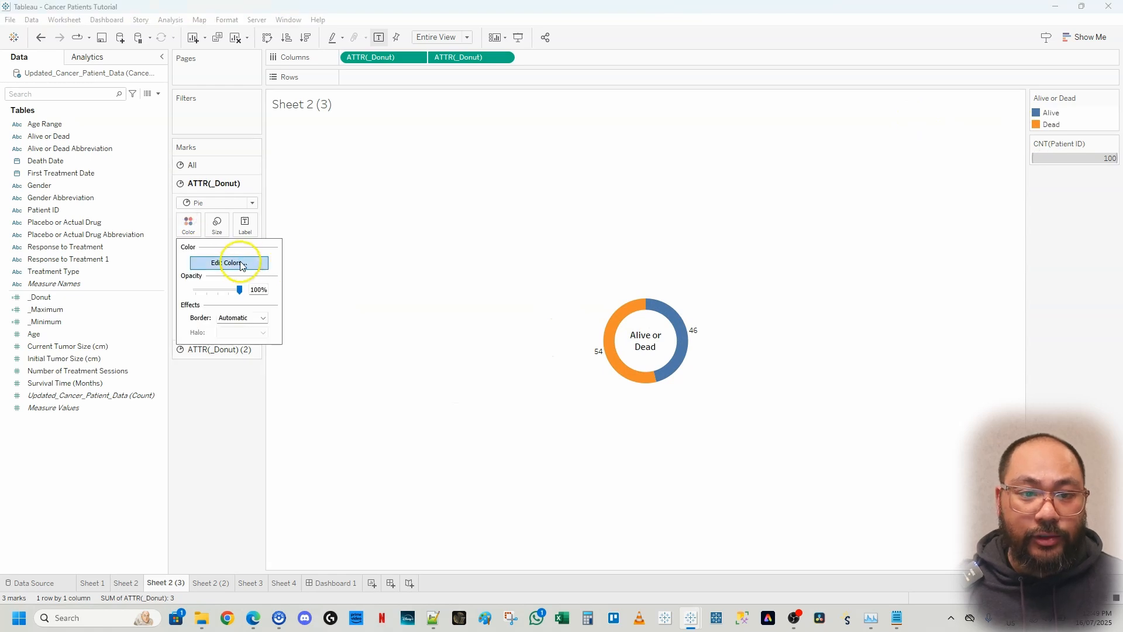
click(240, 263)
click(640, 208)
scroll(617, 462, down, 5)
click(617, 473)
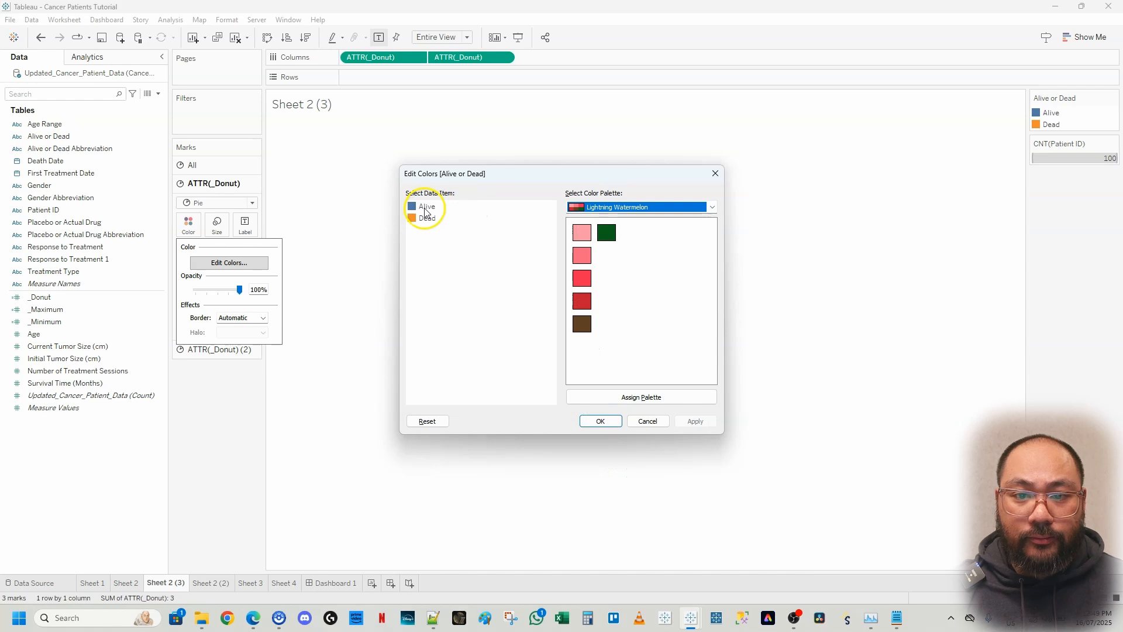
click(425, 212)
click(427, 218)
click(582, 233)
click(613, 419)
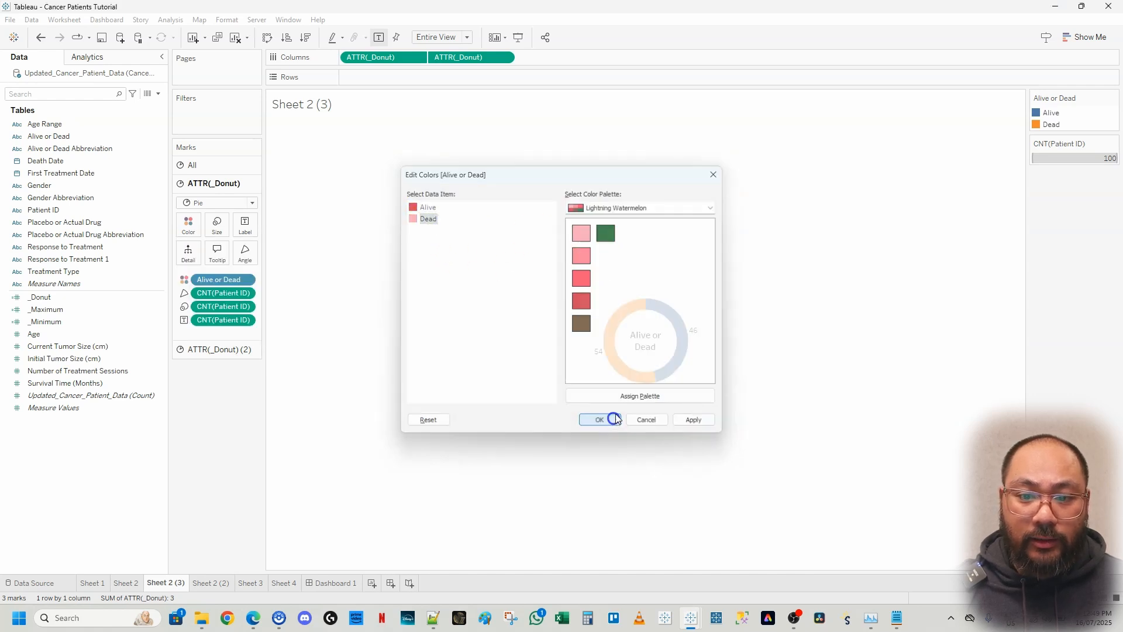
Step: On Sheet 2 (2), replace Gender with Placebo or Actual Drug as the colour field of the outer donut ring
click(221, 584)
click(215, 186)
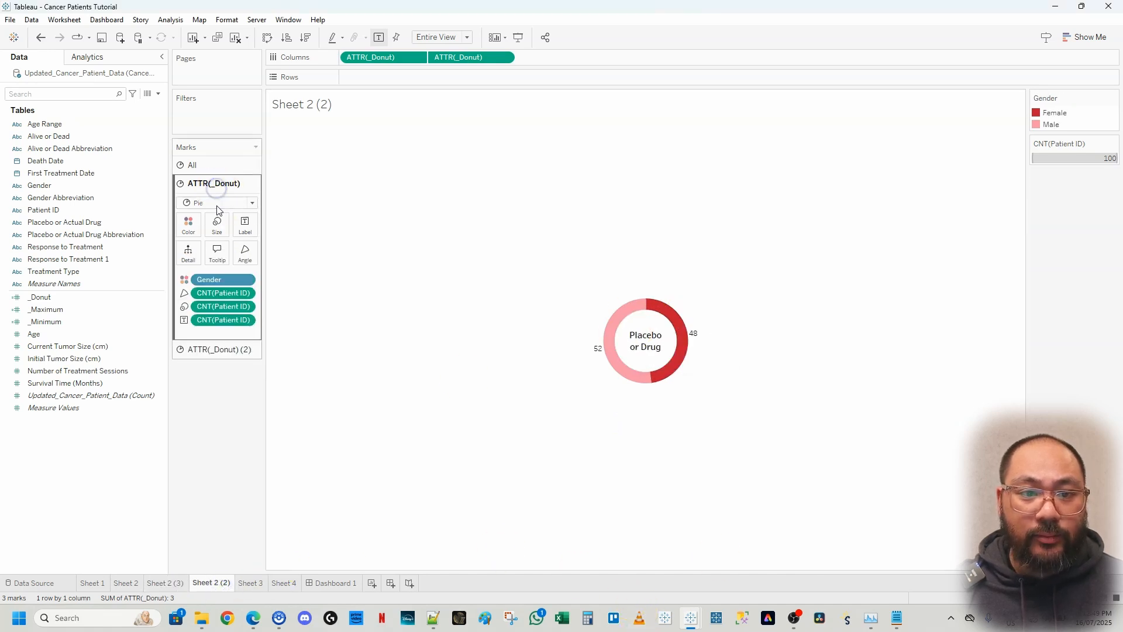
drag(51, 223, 223, 279)
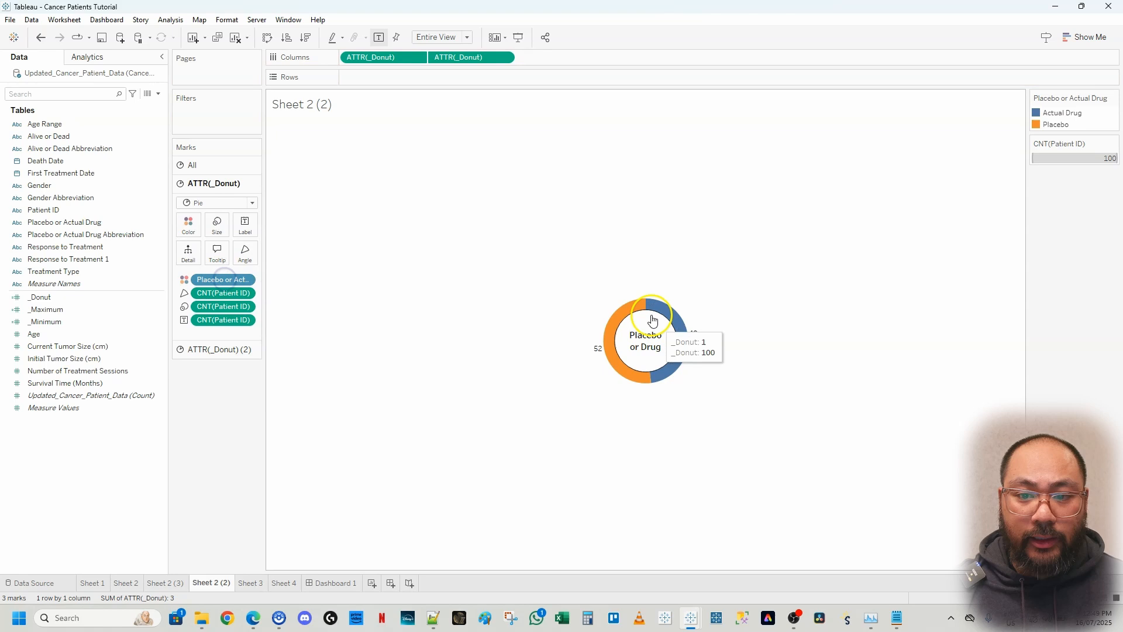
Step: Recolour the Placebo or Actual Drug ring from the Lightning Watermelon palette, dark red for Actual Drug and light pink for Placebo
click(192, 225)
click(203, 262)
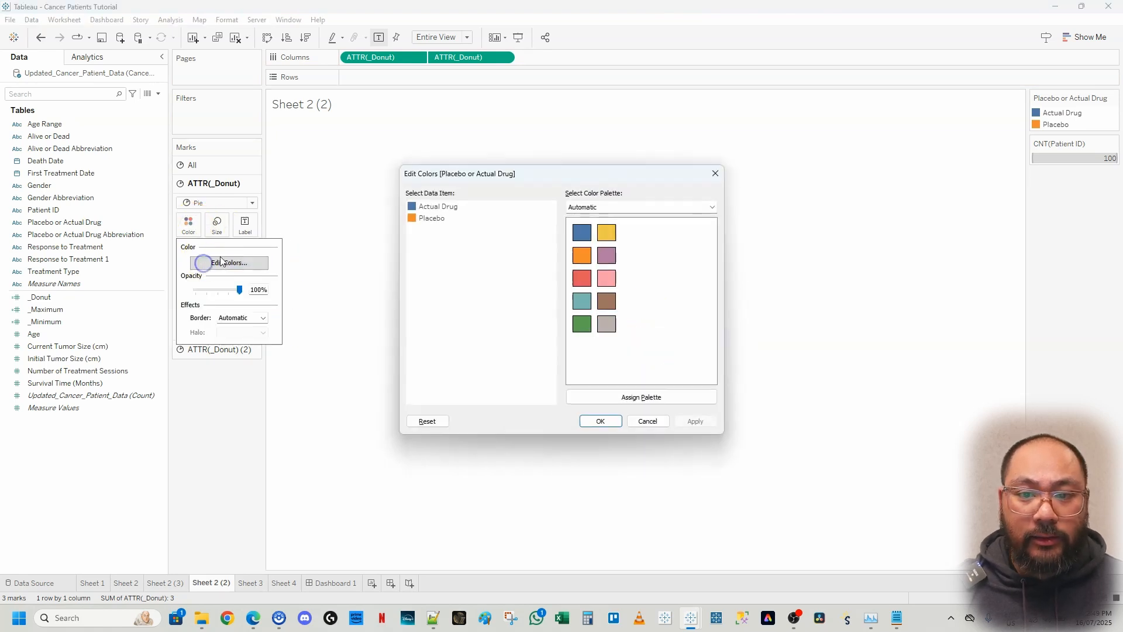
click(614, 209)
click(604, 470)
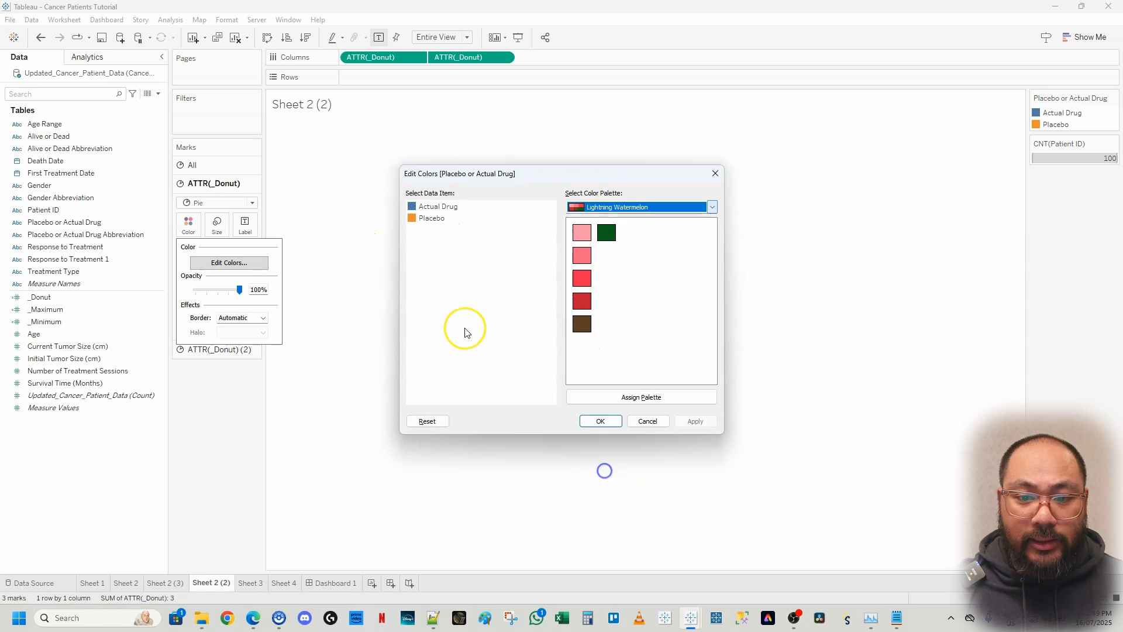
click(429, 208)
click(582, 300)
click(429, 223)
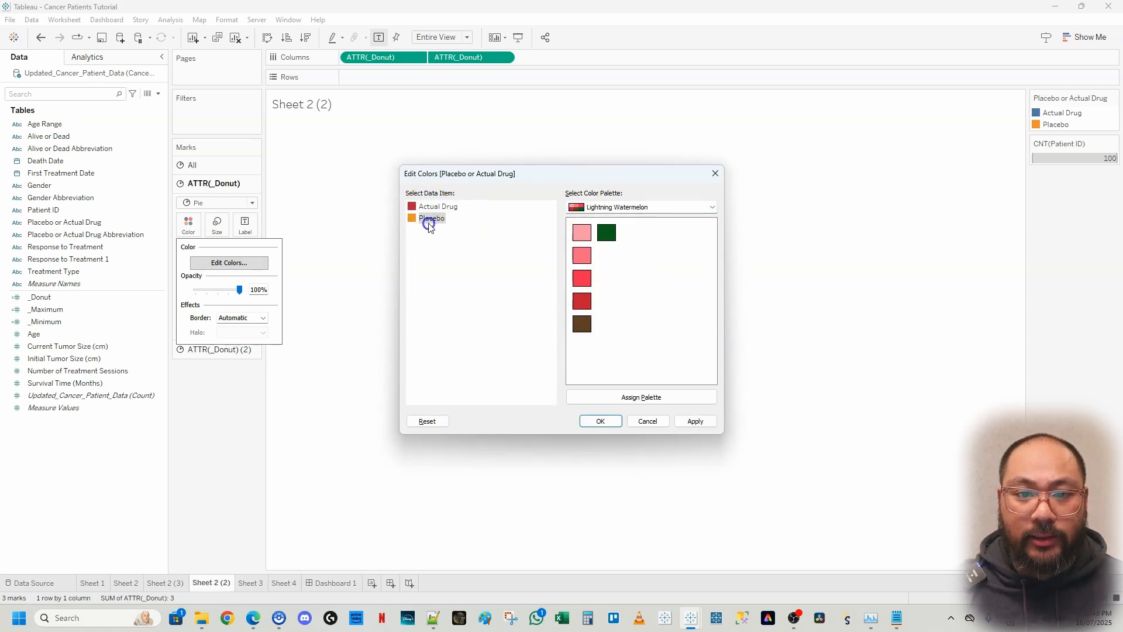
click(603, 421)
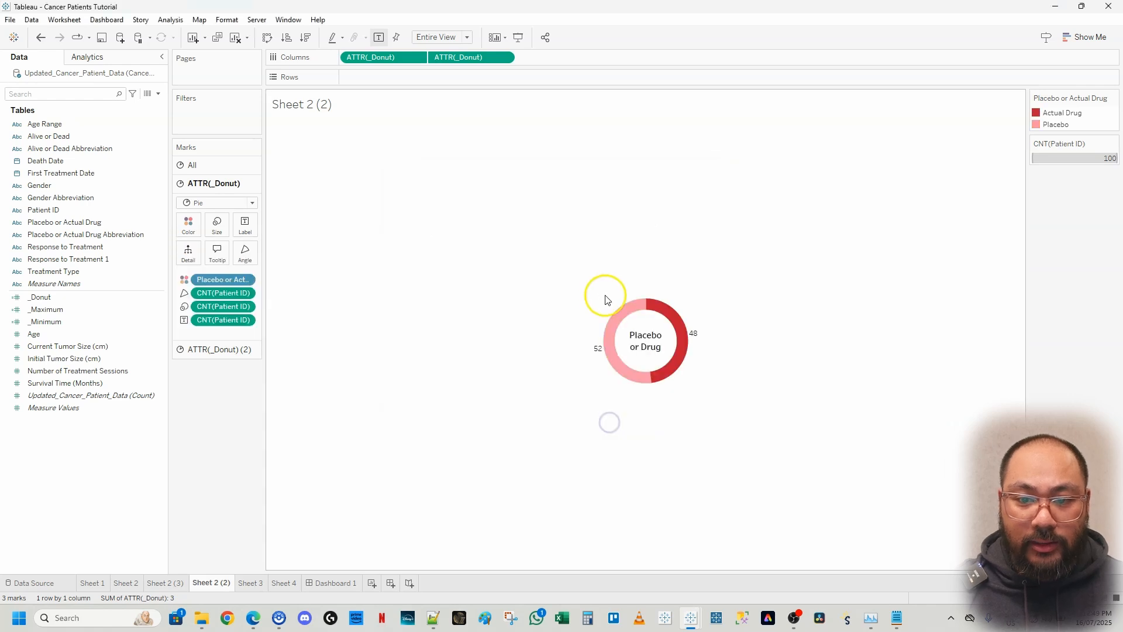
click(344, 355)
Step: Review the three donut charts on Sheet 2, Sheet 2 (3) and Sheet 2 (2)
click(134, 583)
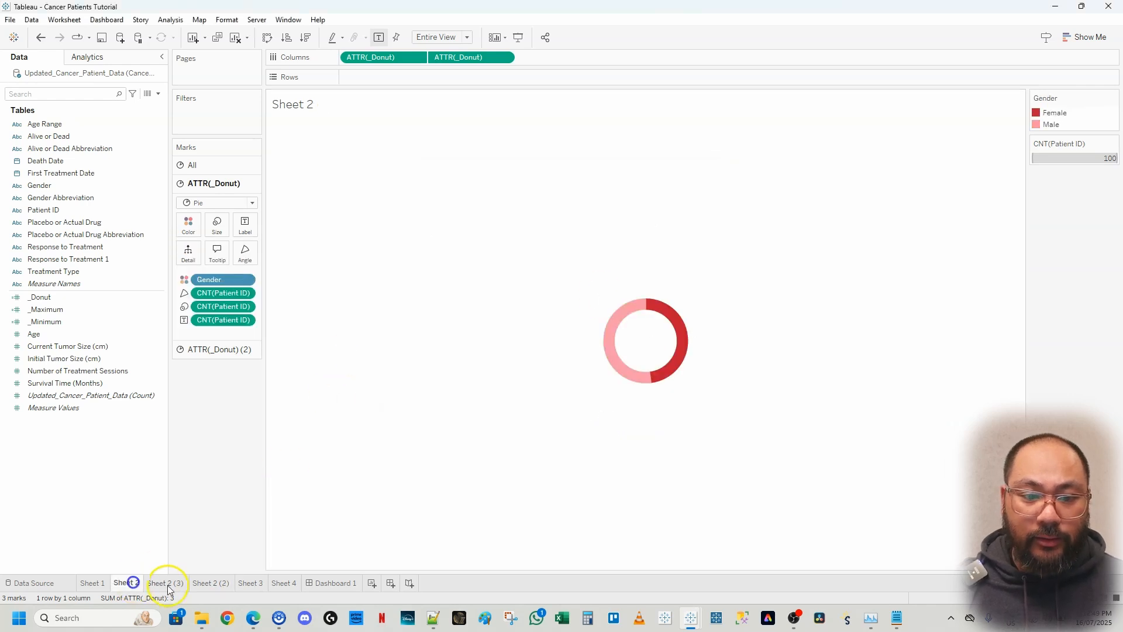
click(171, 583)
click(224, 584)
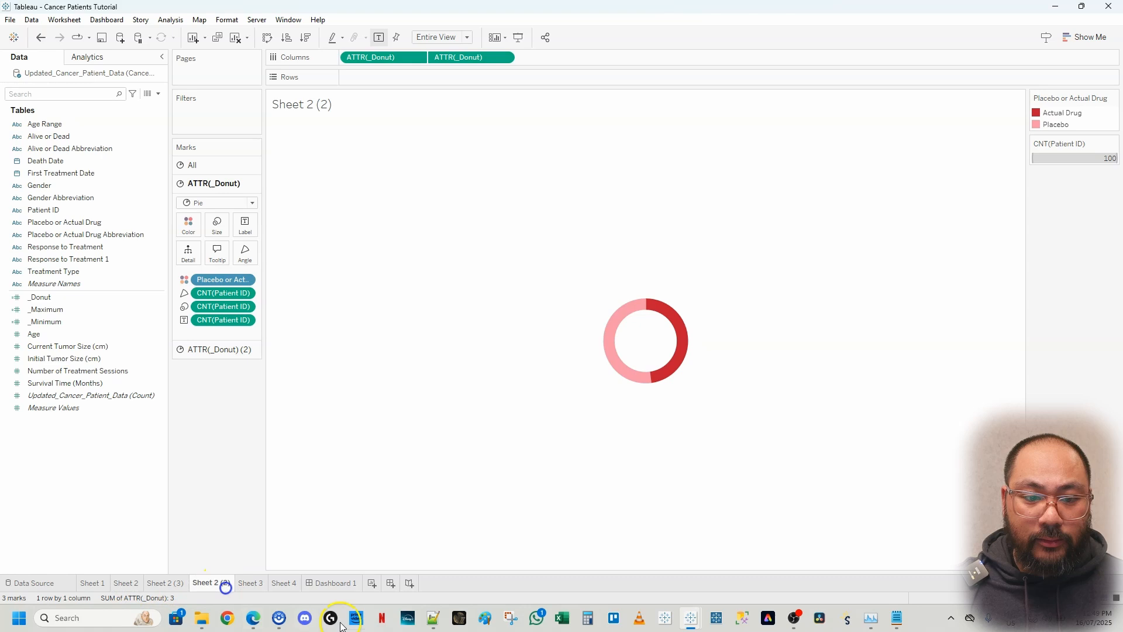
Step: On Dashboard 1, place Sheet 2 (3) and Sheet 2 (2) beside the Gender donut in its horizontal container
click(345, 583)
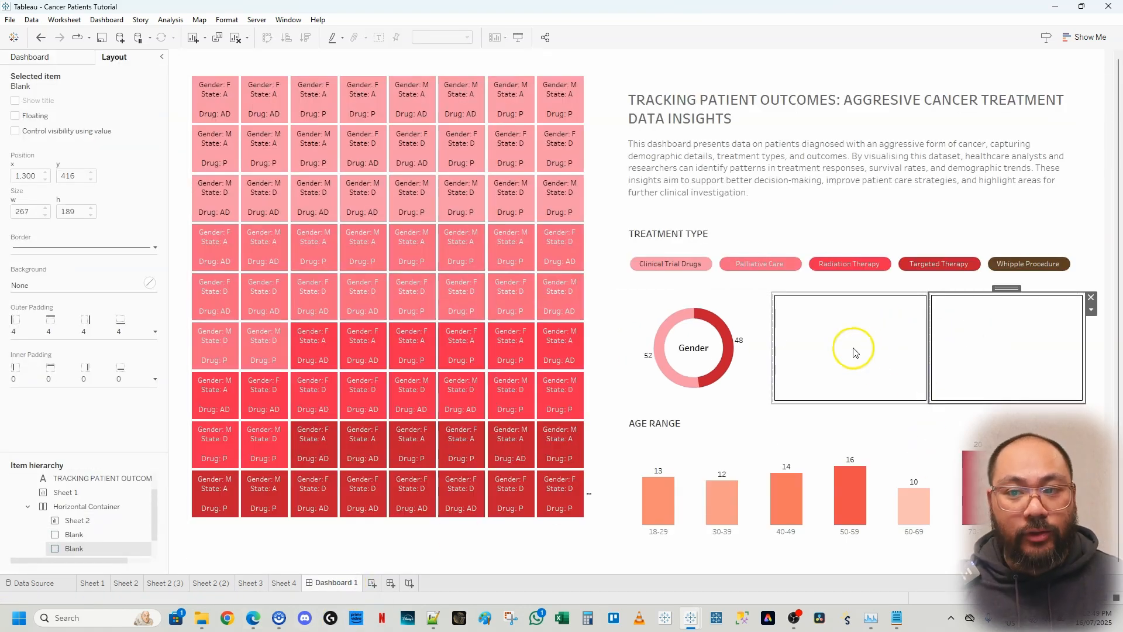
click(50, 56)
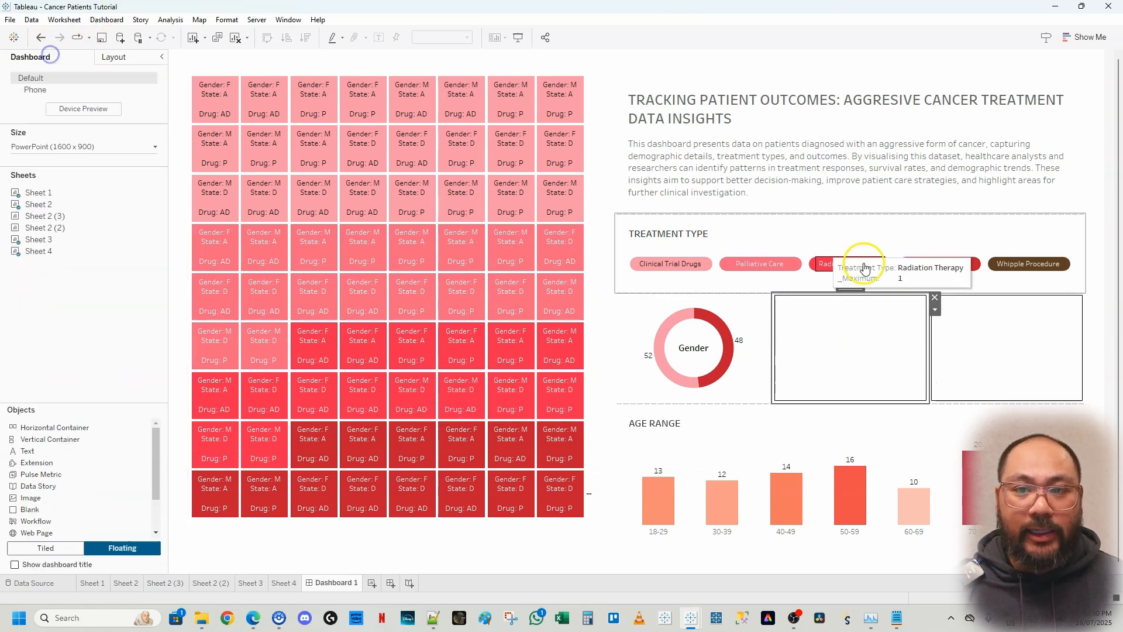
drag(36, 239, 934, 333)
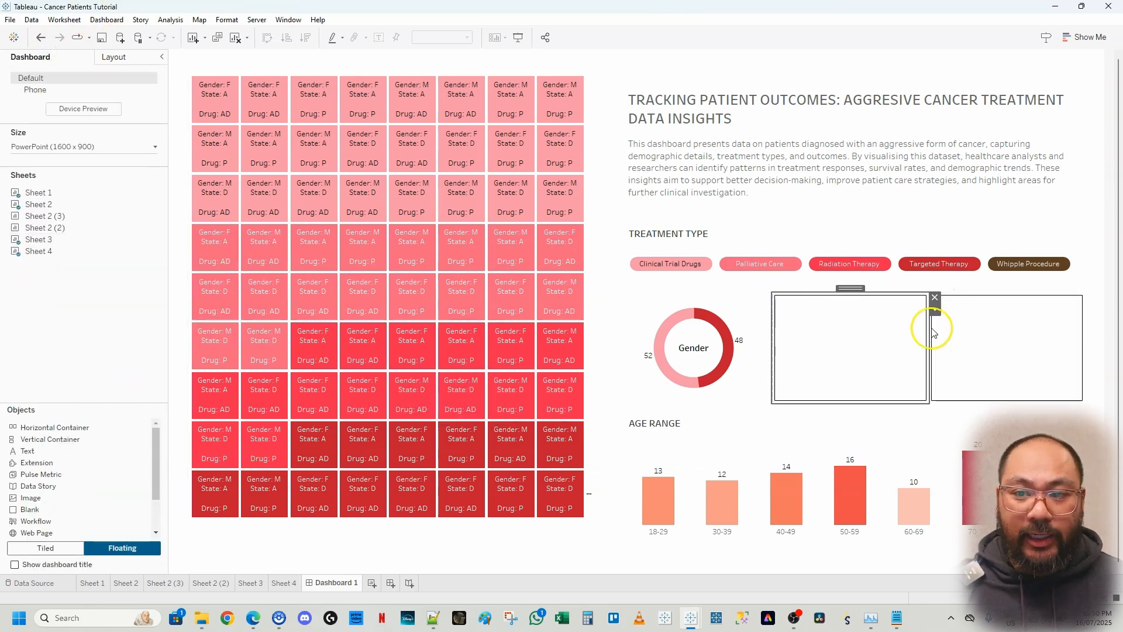
mouse_move(49, 222)
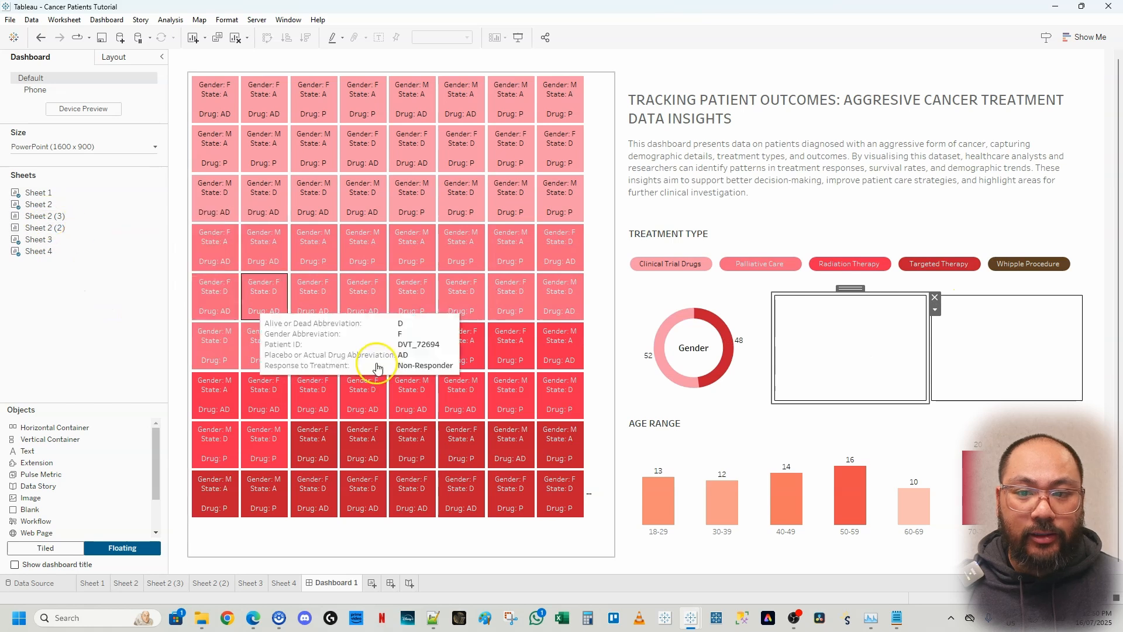
click(692, 618)
mouse_move(659, 580)
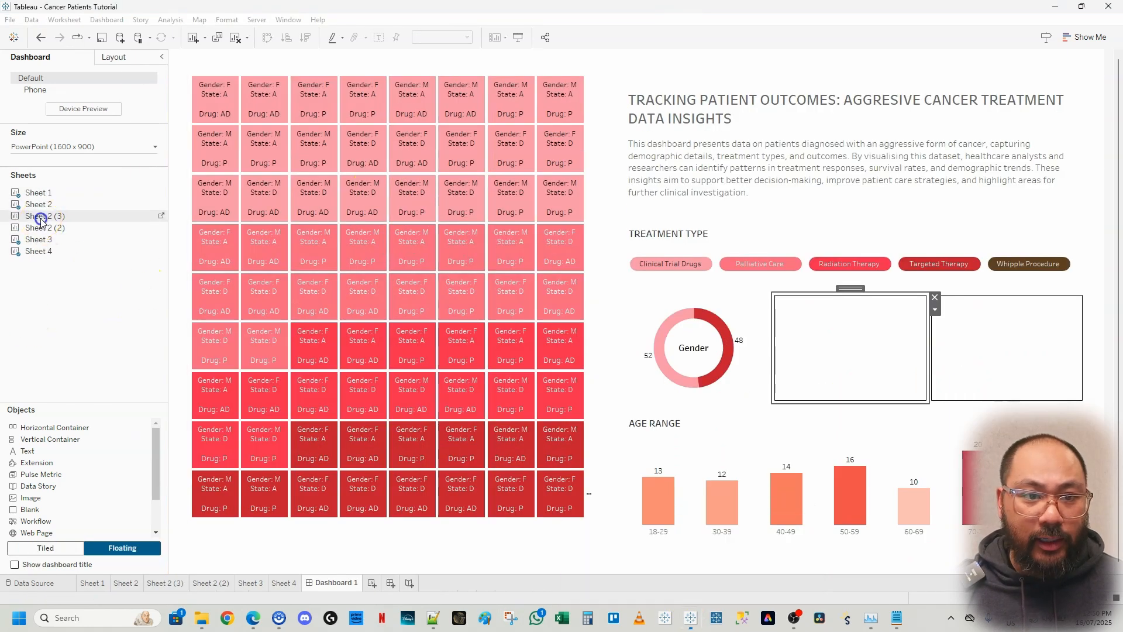
drag(37, 218, 773, 330)
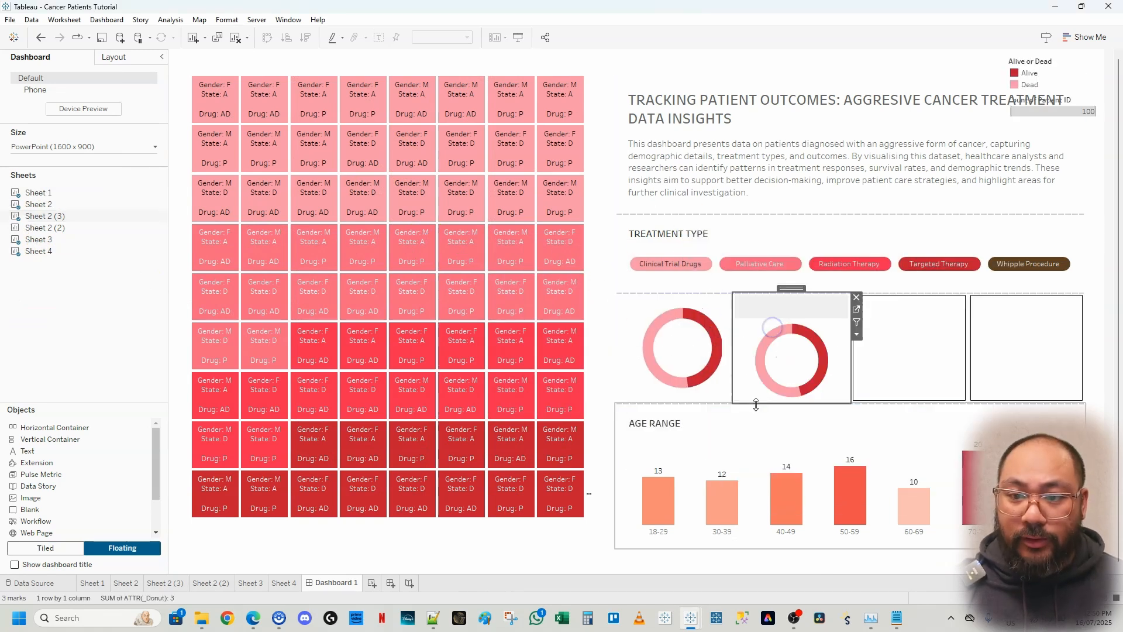
drag(36, 234, 837, 328)
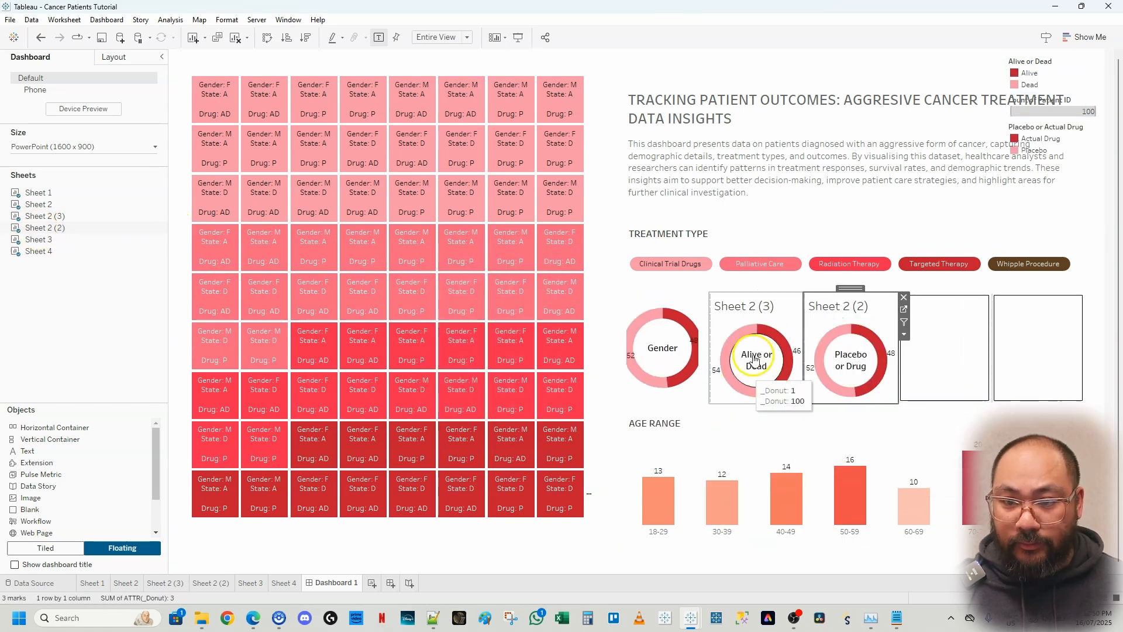
Step: Hide the titles of Sheet 2 (3) and Sheet 2 (2) on the dashboard
right_click(737, 301)
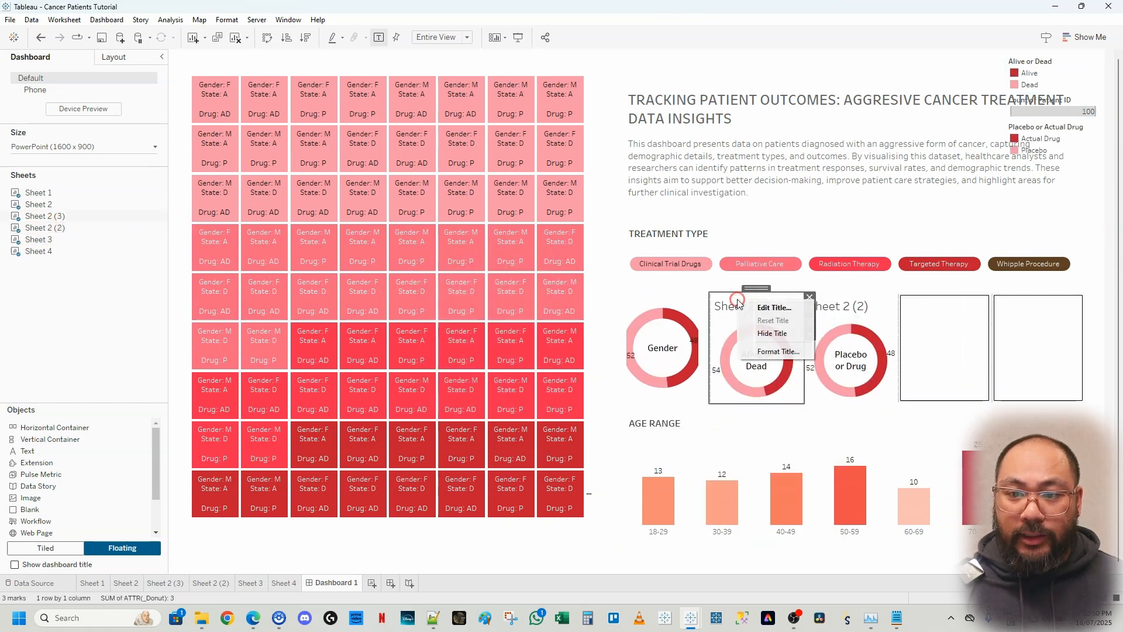
click(772, 333)
click(845, 303)
right_click(844, 303)
click(880, 335)
Step: Remove the two blank placeholders from the donut row so only the three donuts share it
click(952, 311)
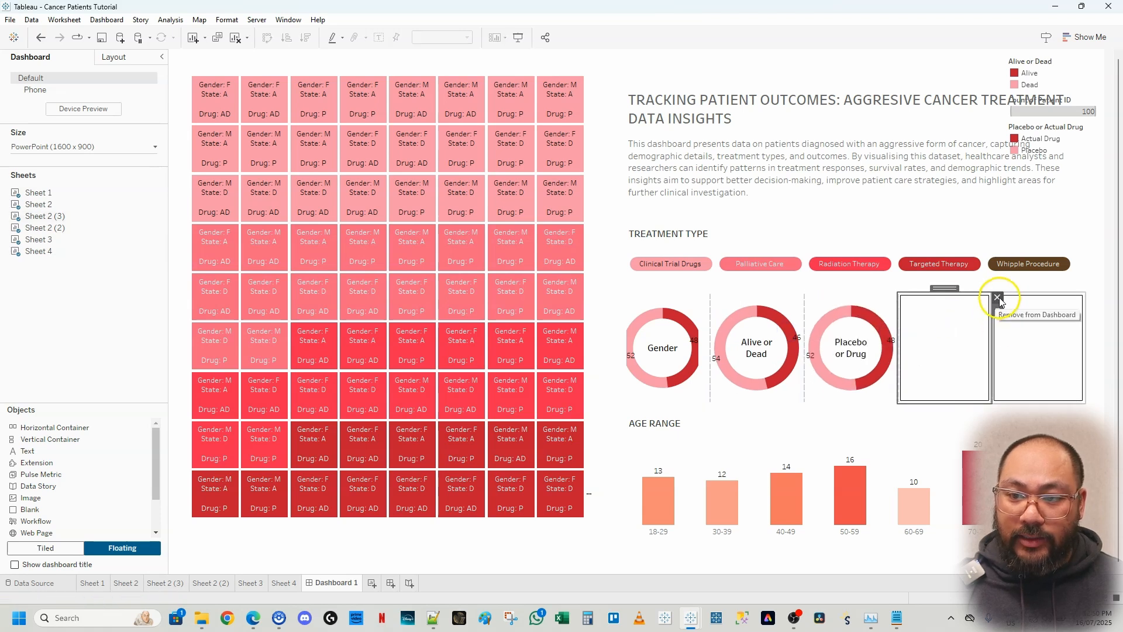
click(998, 298)
click(1091, 297)
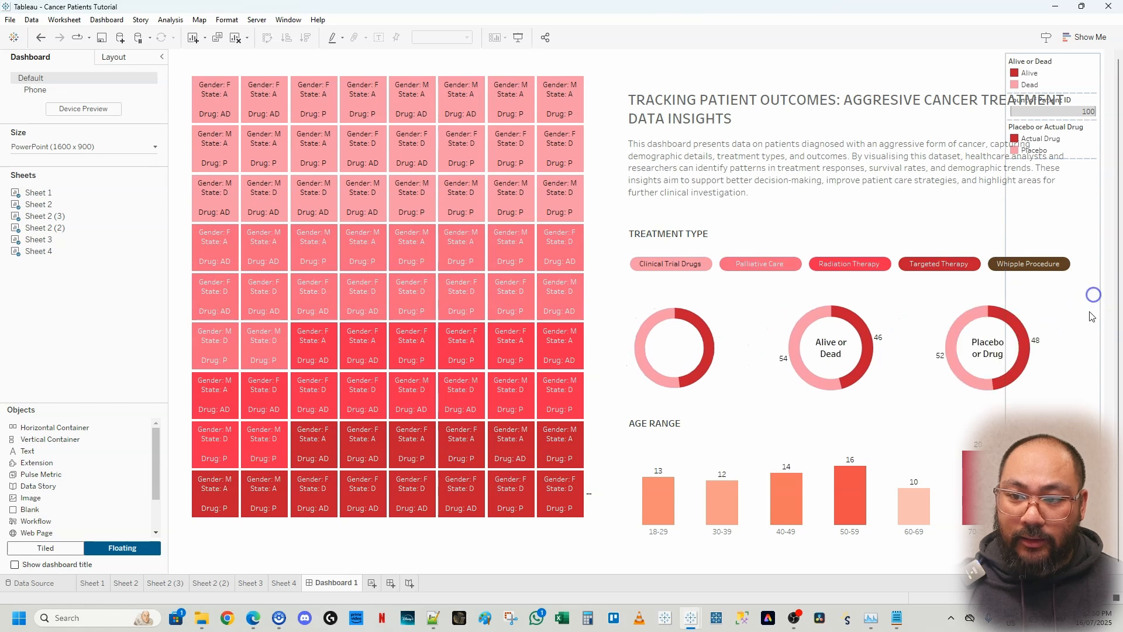
Step: Remove the container of automatically added legends that overlaps the dashboard heading
click(971, 102)
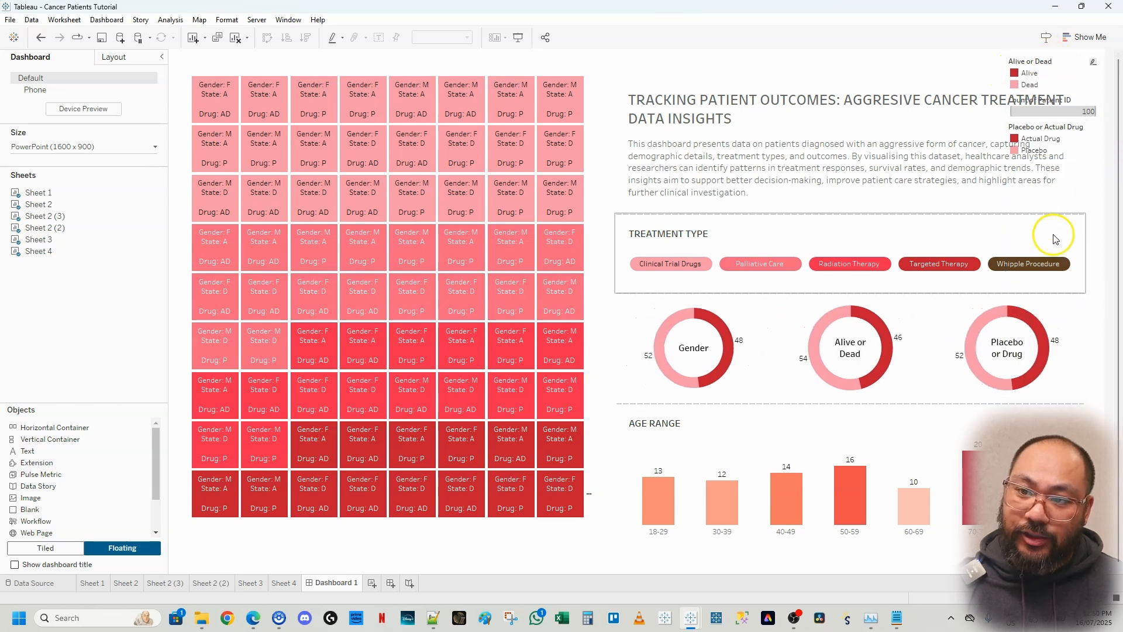
click(1088, 193)
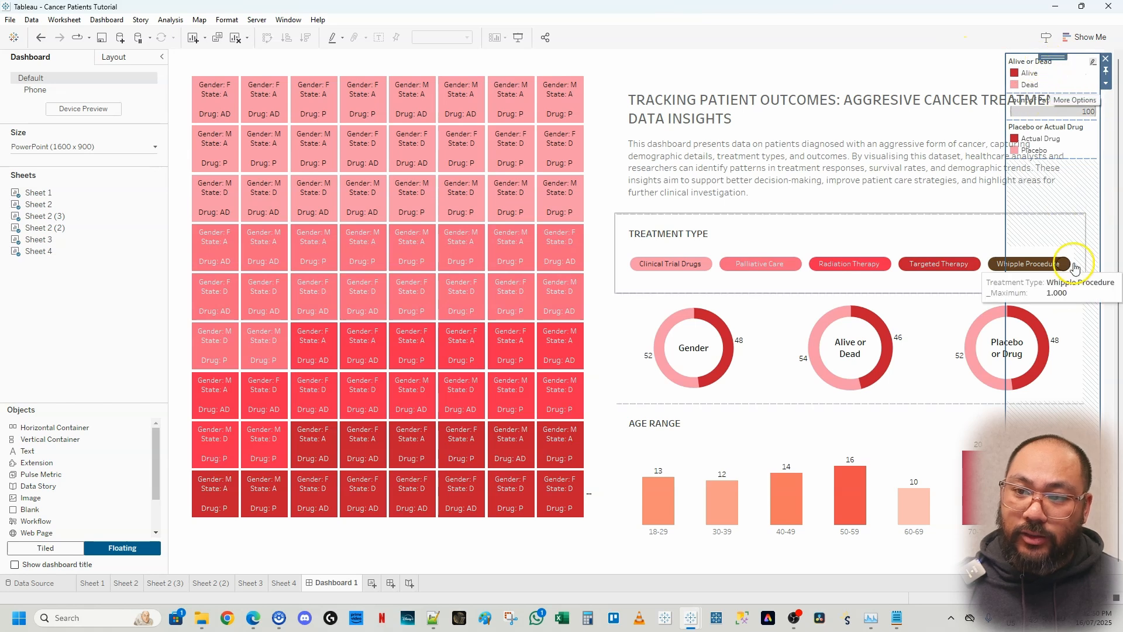
click(1106, 61)
click(619, 330)
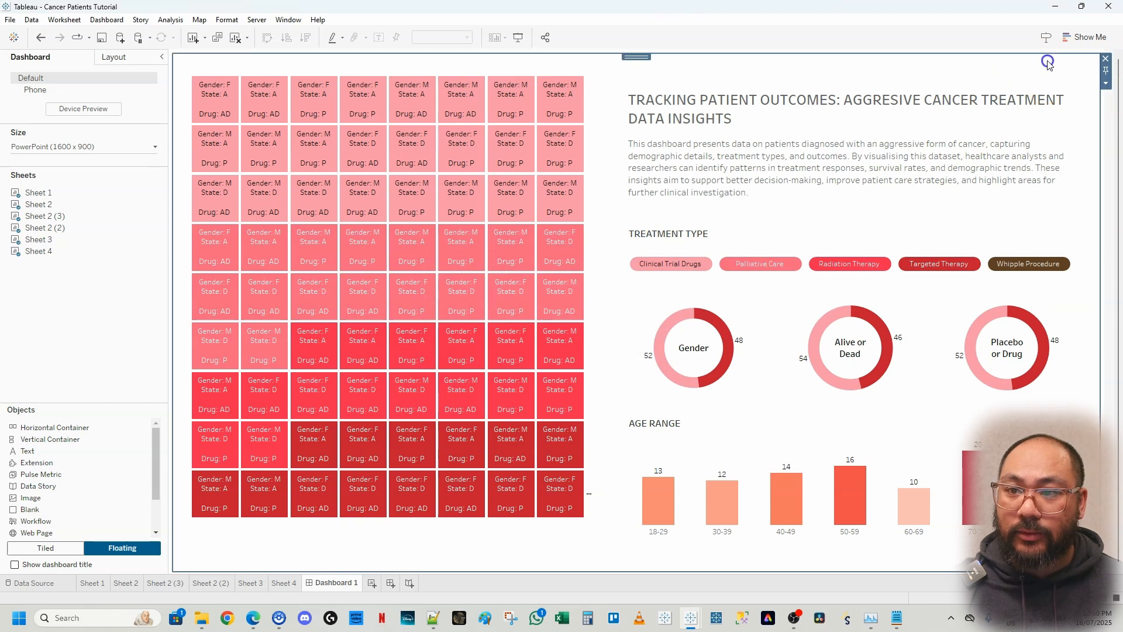
click(1106, 58)
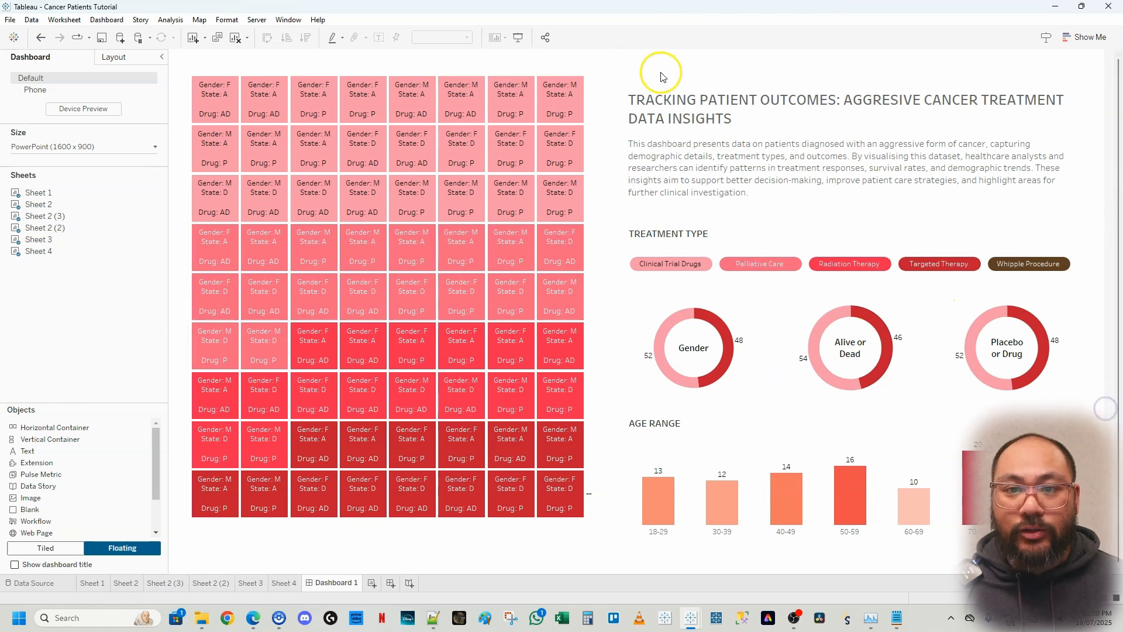
Step: Move the patient tile grid slightly upward on the dashboard and extend its lower edge a little
click(608, 81)
mouse_move(412, 70)
mouse_down()
mouse_move(398, 78)
mouse_move(407, 64)
mouse_up()
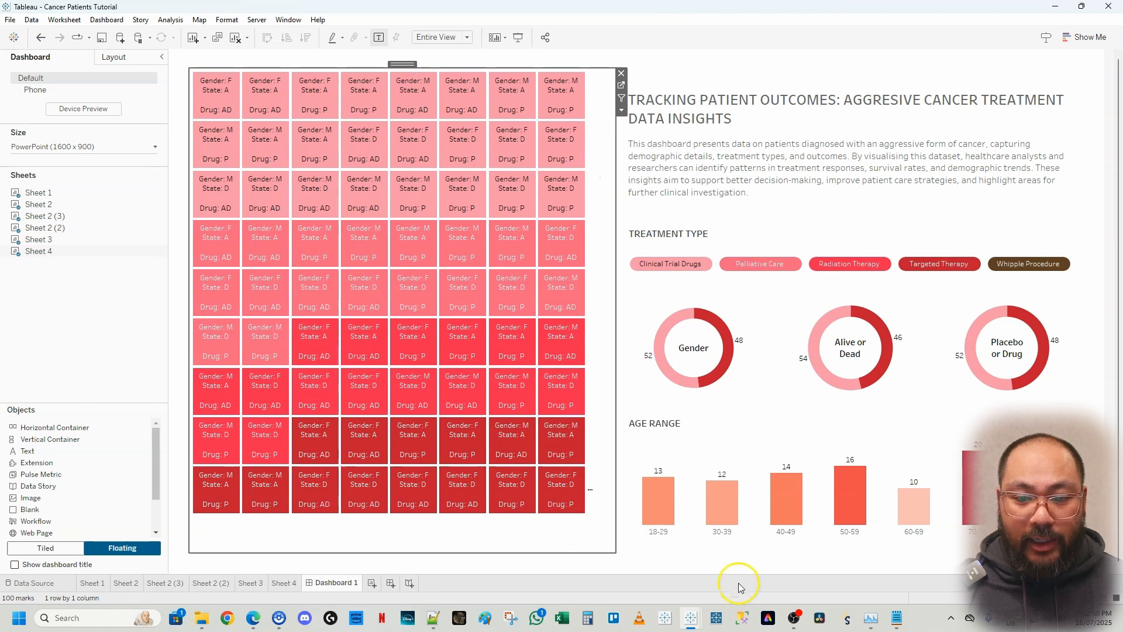
mouse_move(690, 618)
click(657, 587)
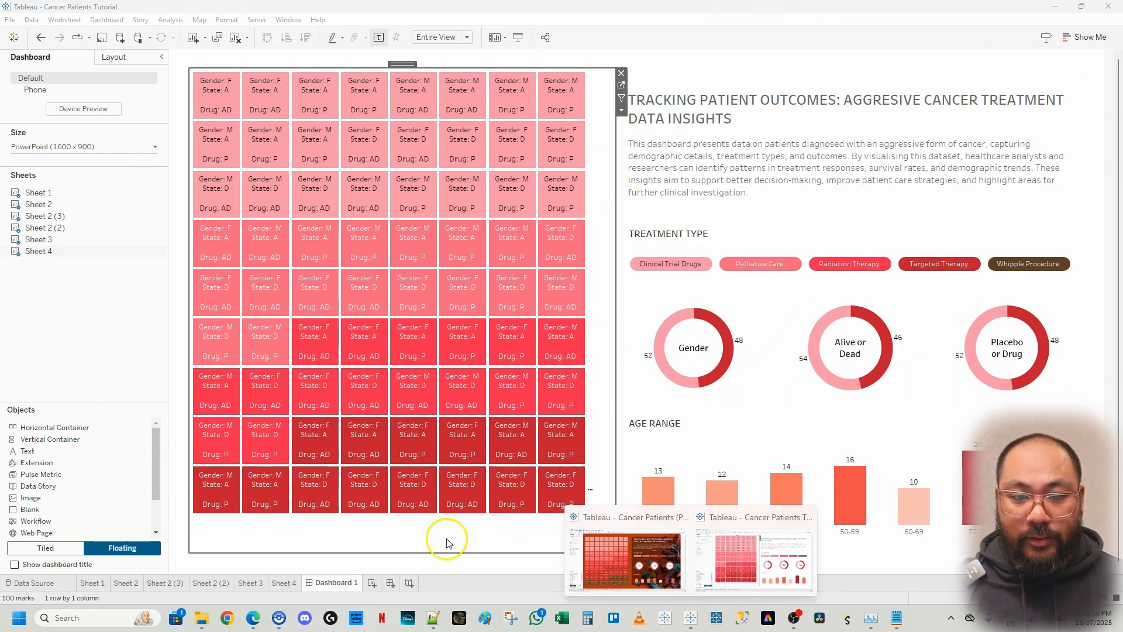
click(447, 540)
drag(504, 554, 504, 569)
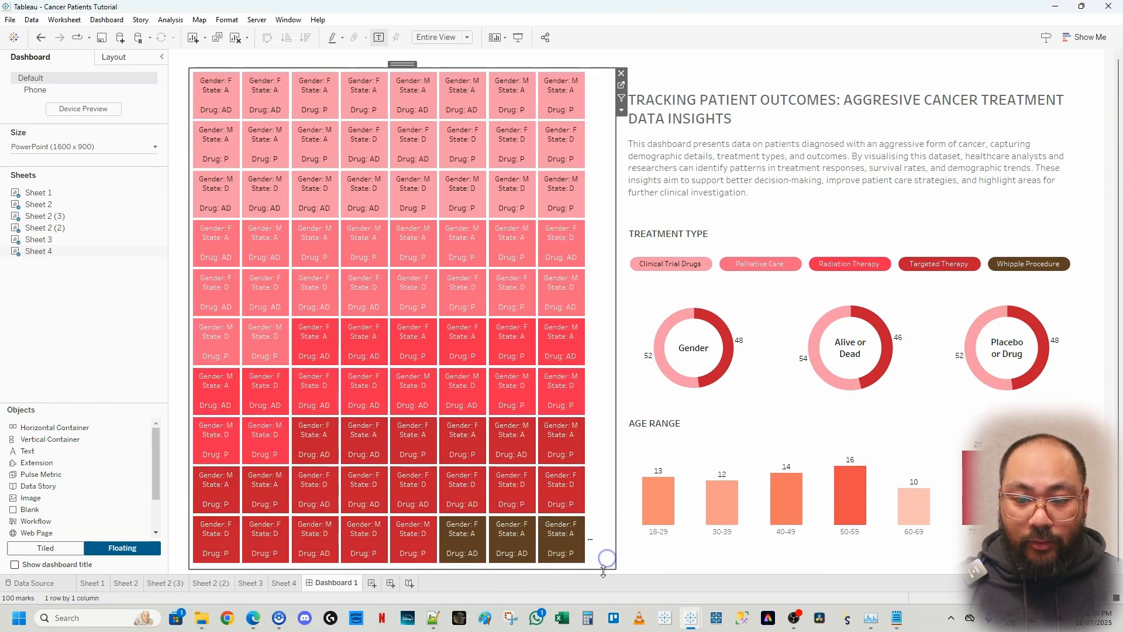
drag(603, 570, 601, 557)
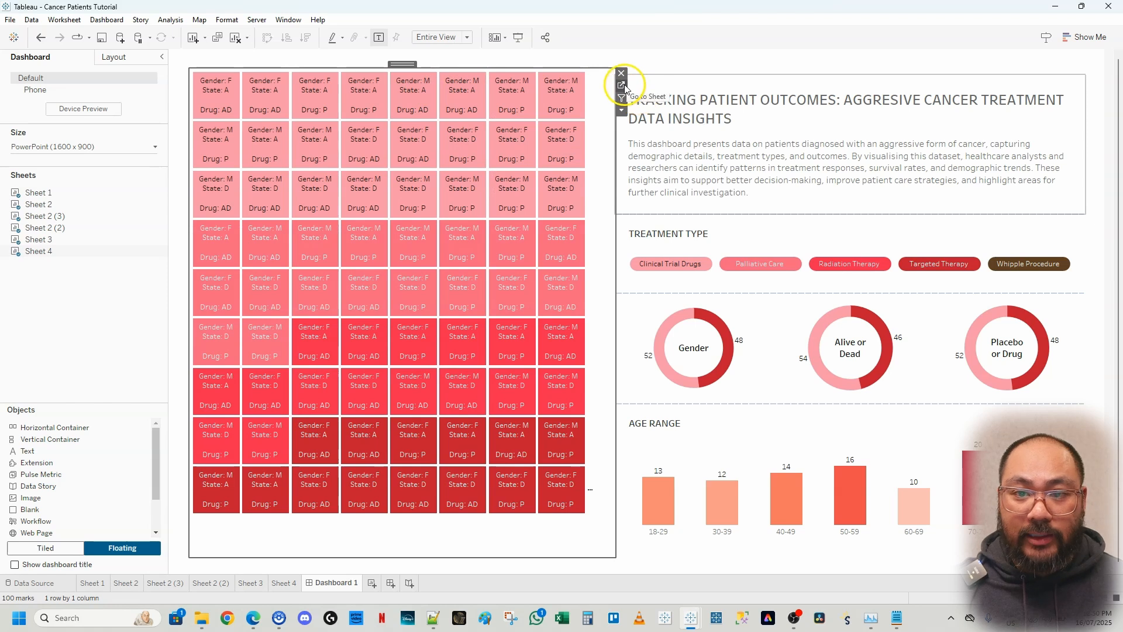
Step: Slightly reduce the size of Sheet 4's square marks, then widen the patient tile grid on the dashboard and nudge it down and left
click(623, 86)
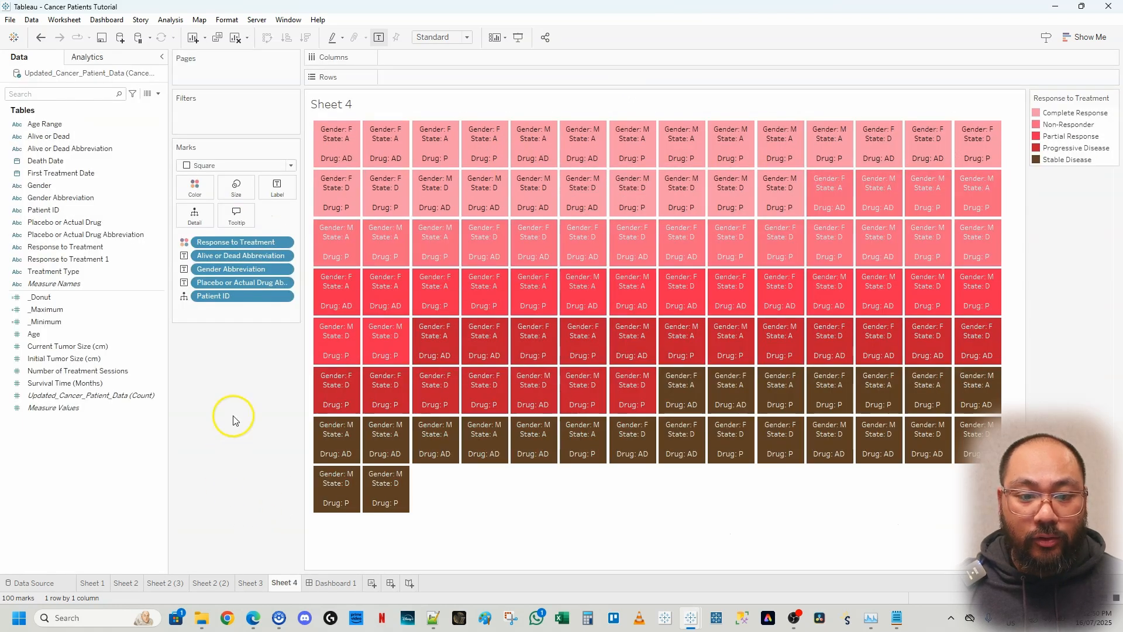
click(236, 187)
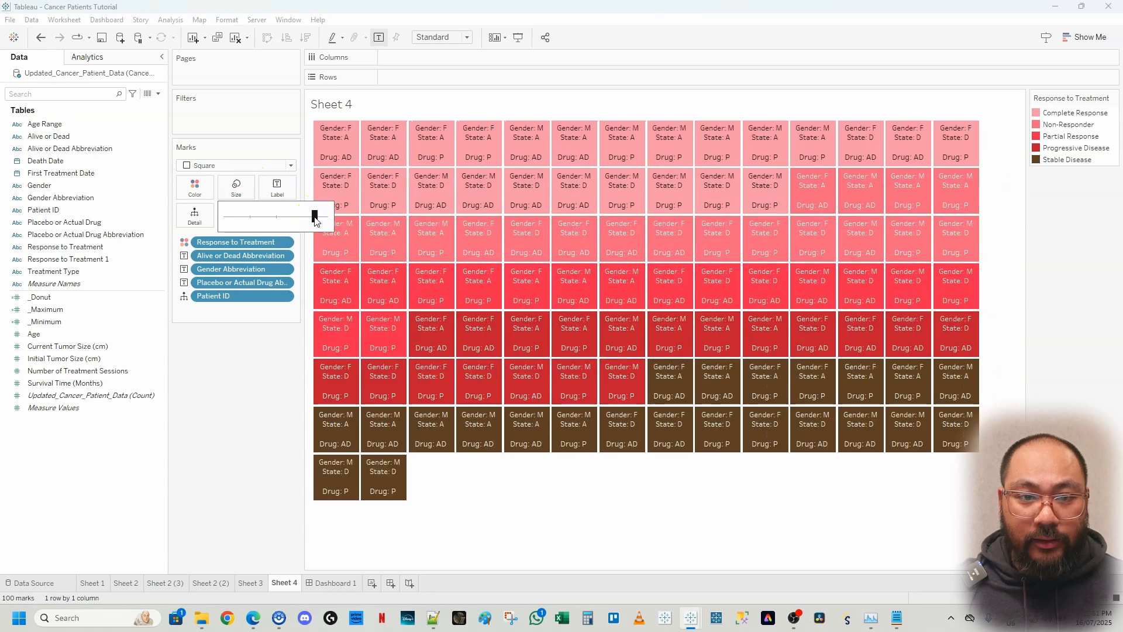
click(336, 583)
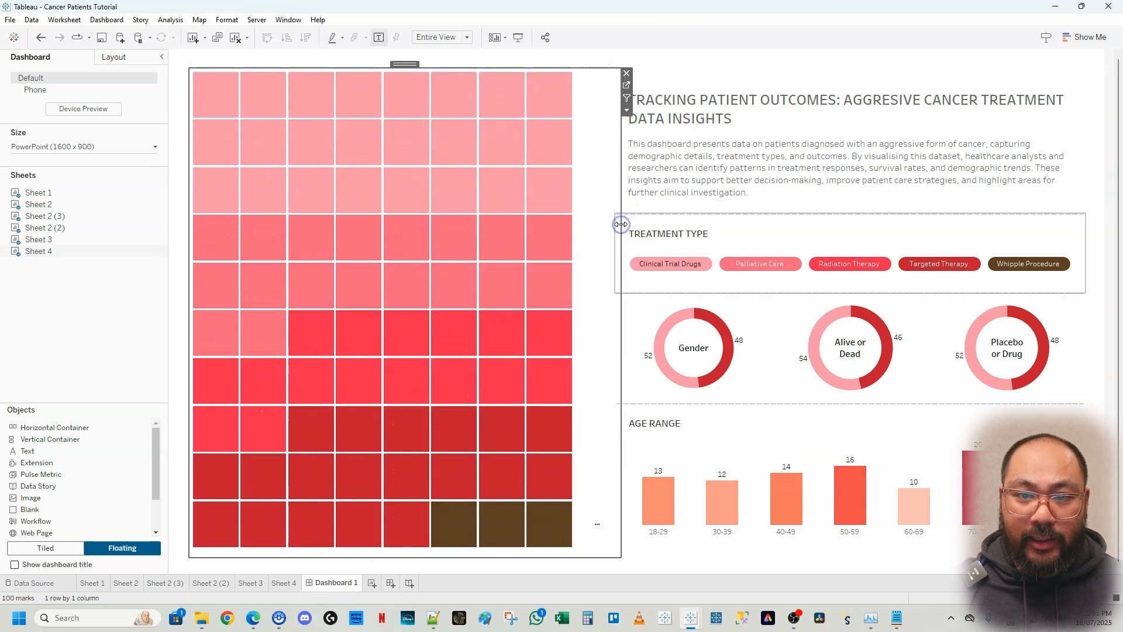
drag(619, 223, 624, 227)
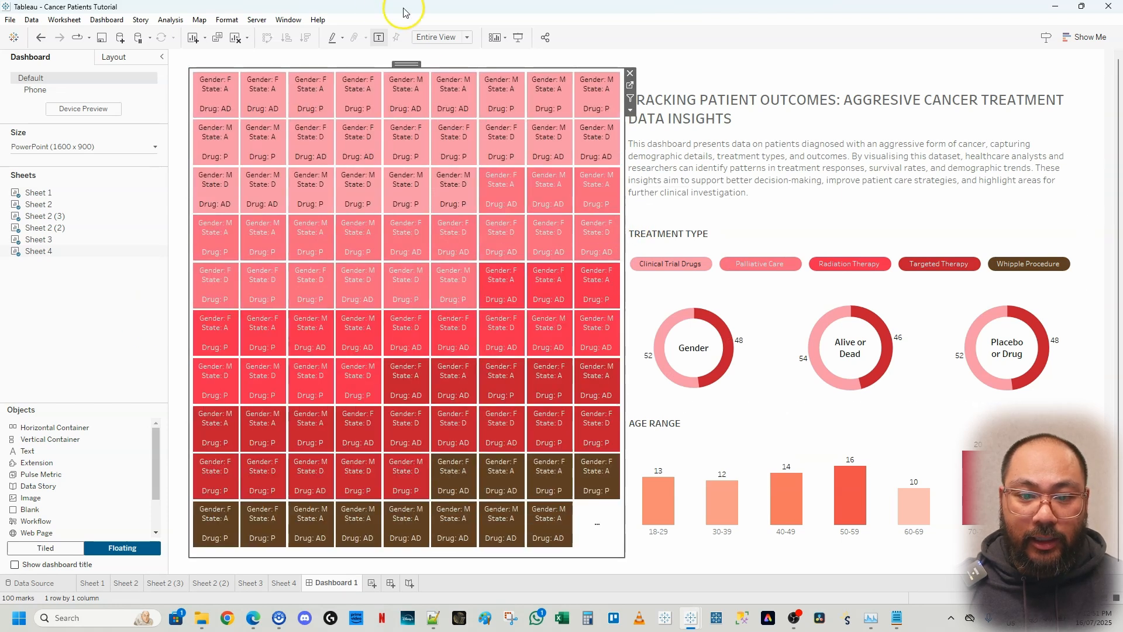
mouse_move(415, 63)
mouse_down()
mouse_move(401, 55)
mouse_move(407, 70)
mouse_up()
Step: Resize the container holding the heading and charts, pulling its left edge clear of the tile grid and extending its right edge slightly
click(702, 106)
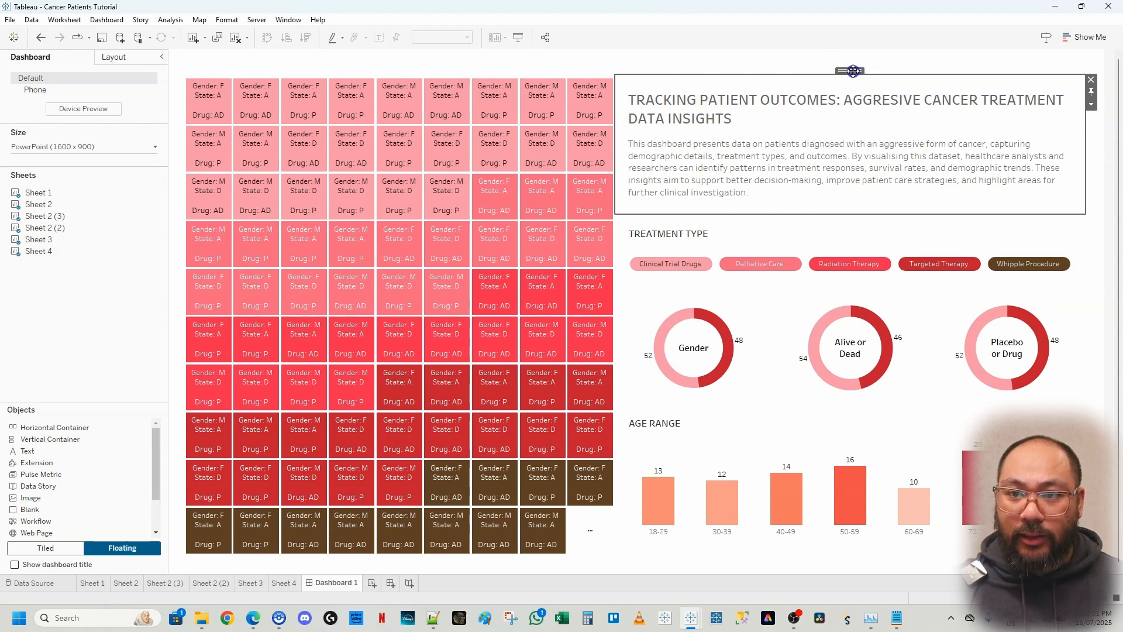
click(624, 229)
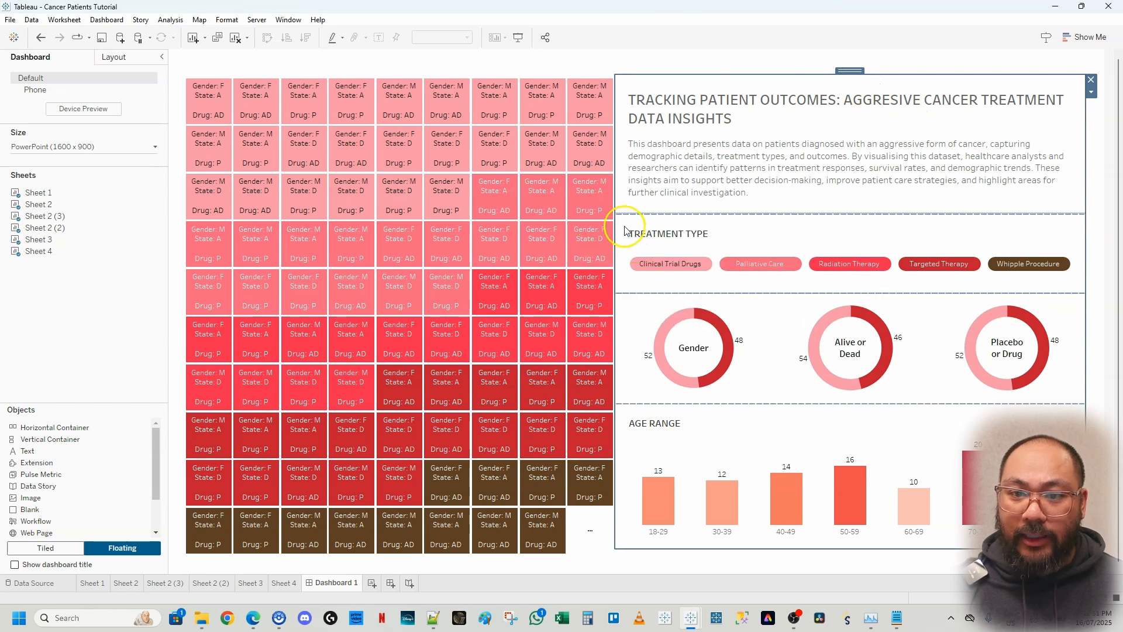
drag(617, 95, 625, 97)
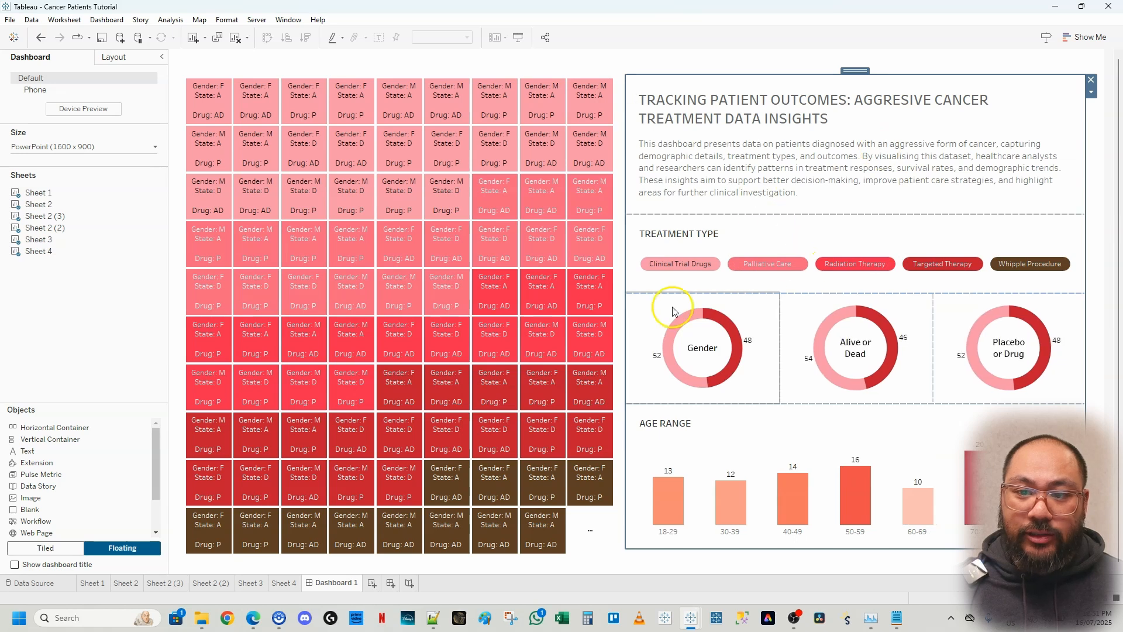
drag(1085, 139, 1089, 140)
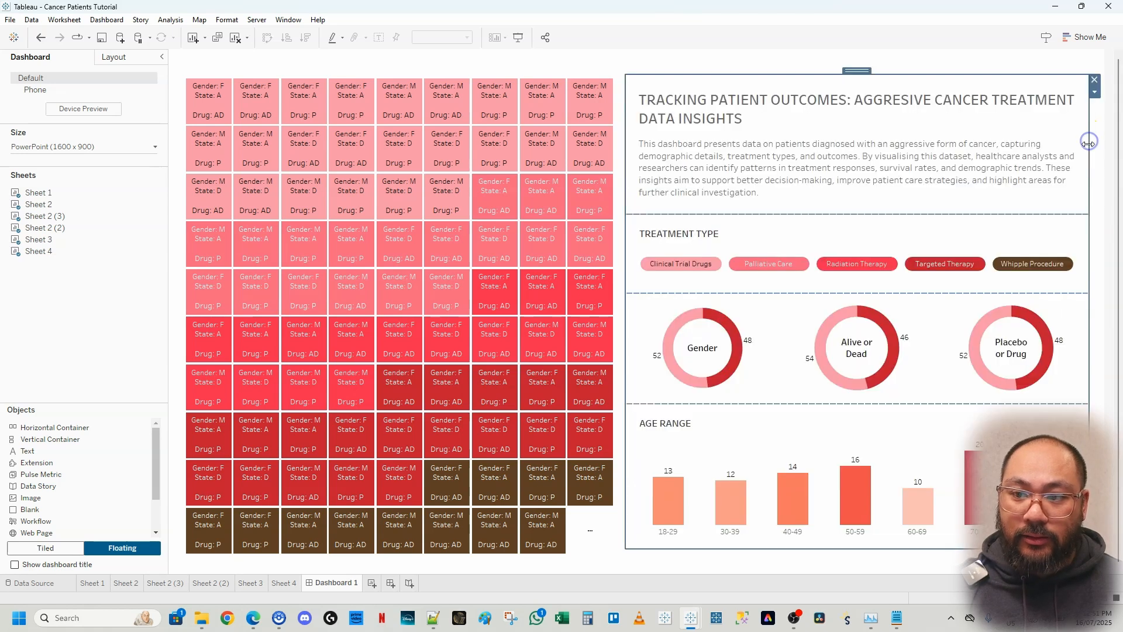
drag(626, 198, 631, 200)
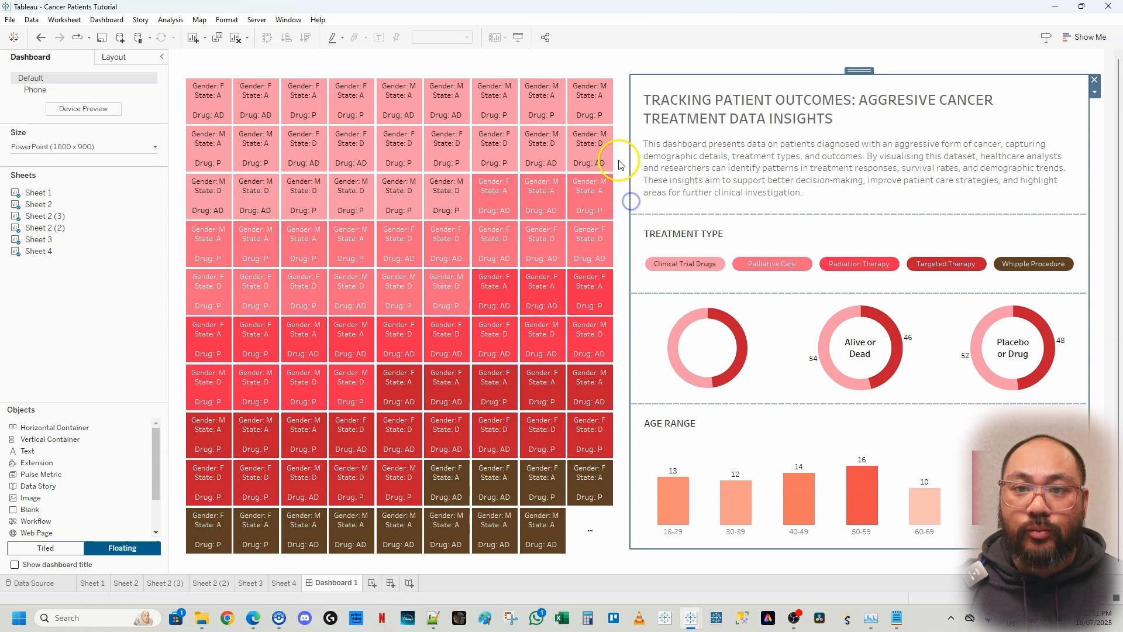
Step: Nudge the patient tile grid slightly up and right on the dashboard, then deselect it
click(612, 111)
drag(394, 69, 401, 65)
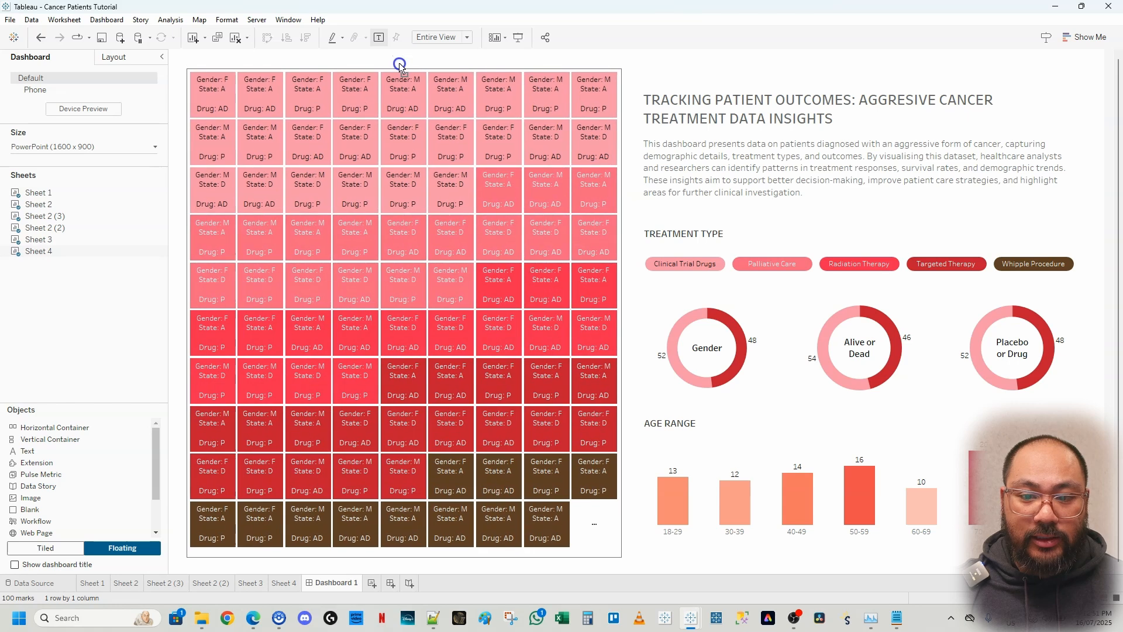
click(673, 560)
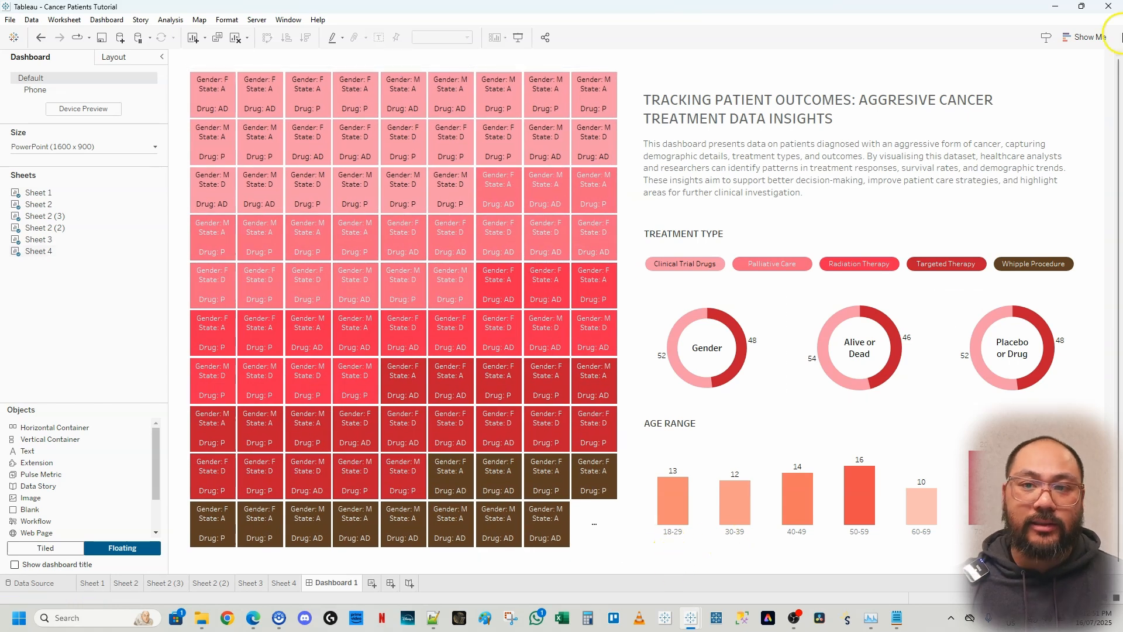
click(1112, 257)
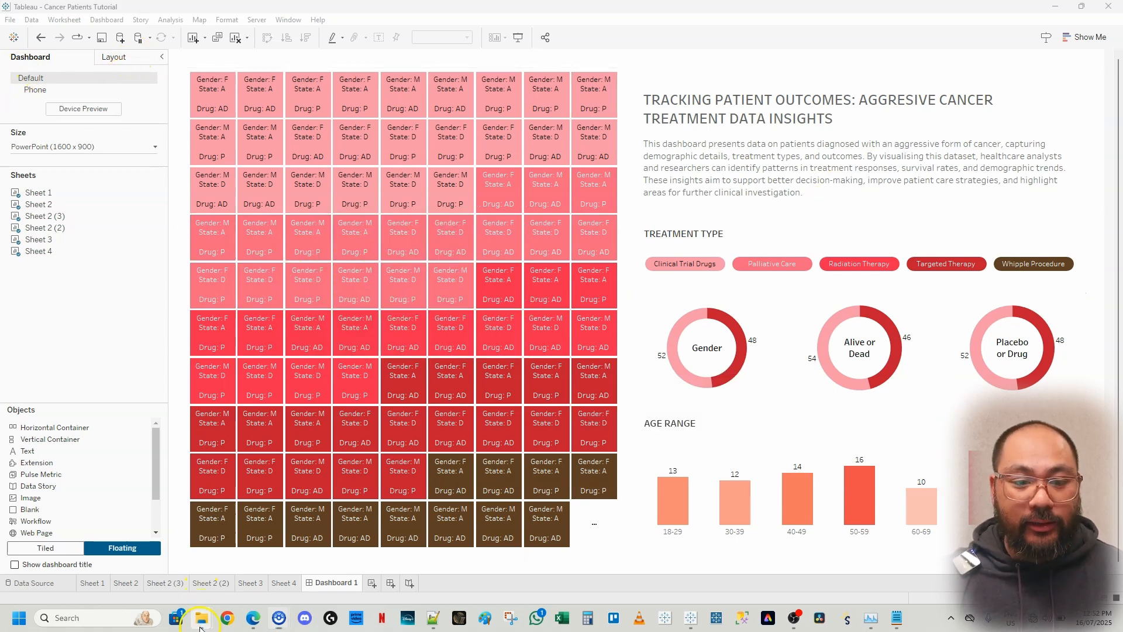
Step: Look up the Pill Background image in the Google Data folder in File Explorer, then return to the Tableau dashboard
mouse_move(200, 628)
click(143, 577)
click(1024, 188)
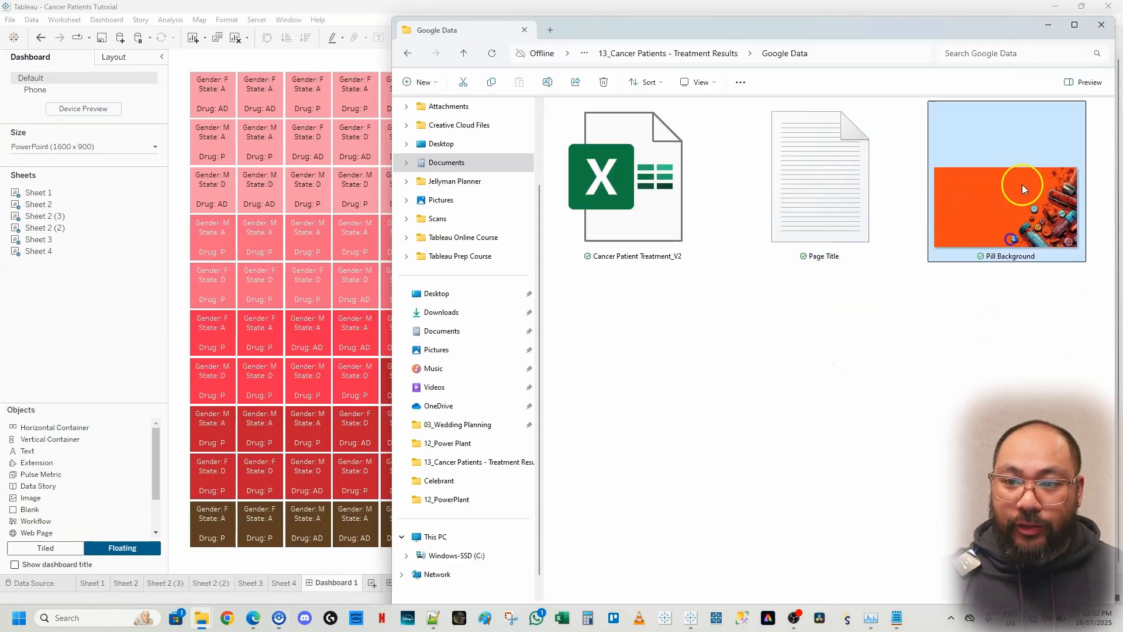
click(86, 358)
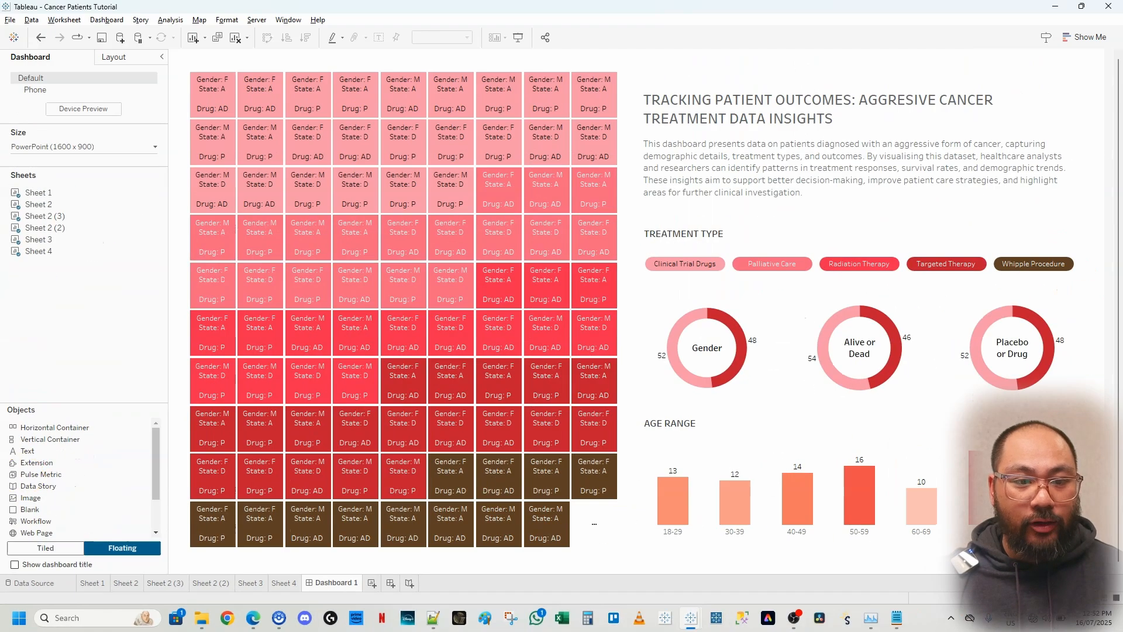
Step: Add a floating image object using Pill Background from the Google Data folder of 13_Cancer Patients - Treatment Results, fitted and centered
drag(30, 497, 466, 267)
drag(48, 495, 420, 161)
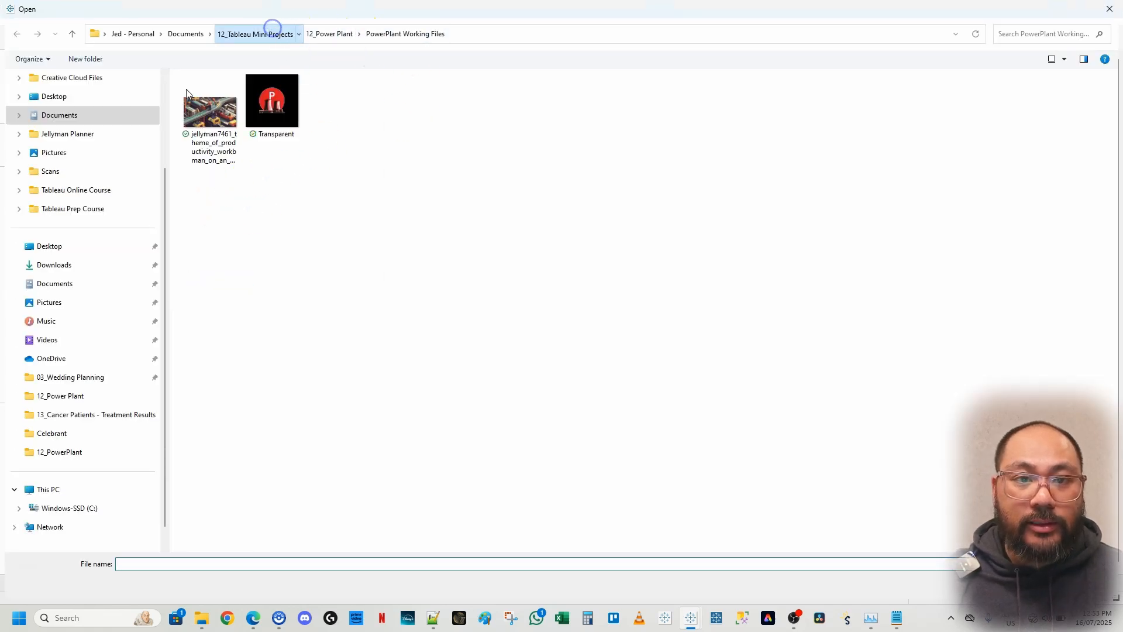
click(266, 33)
double_click(245, 313)
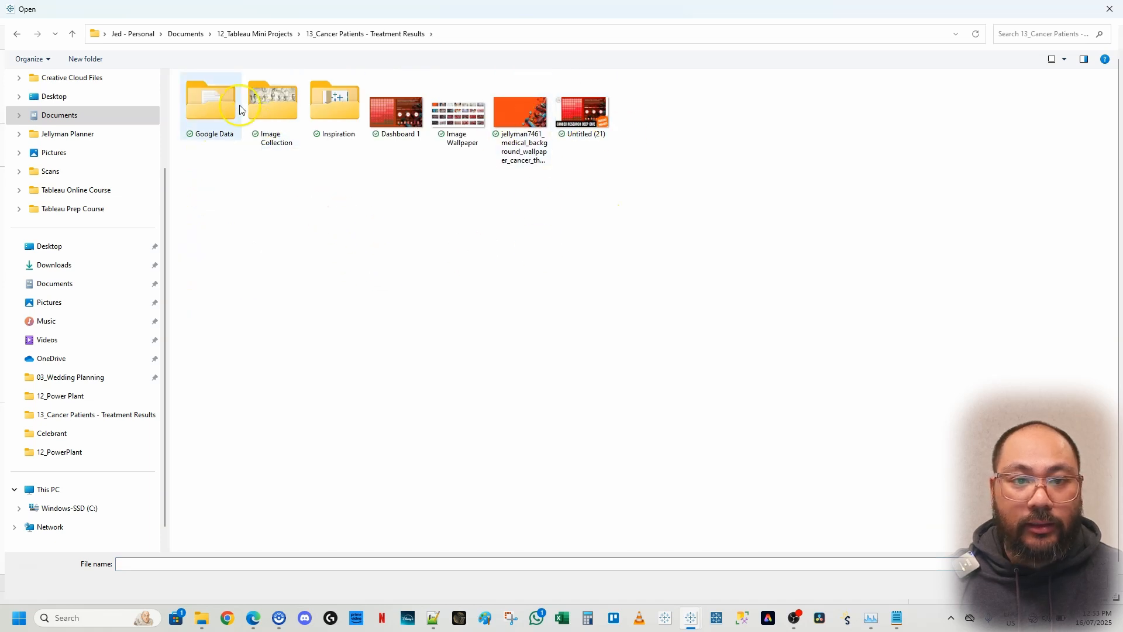
click(508, 126)
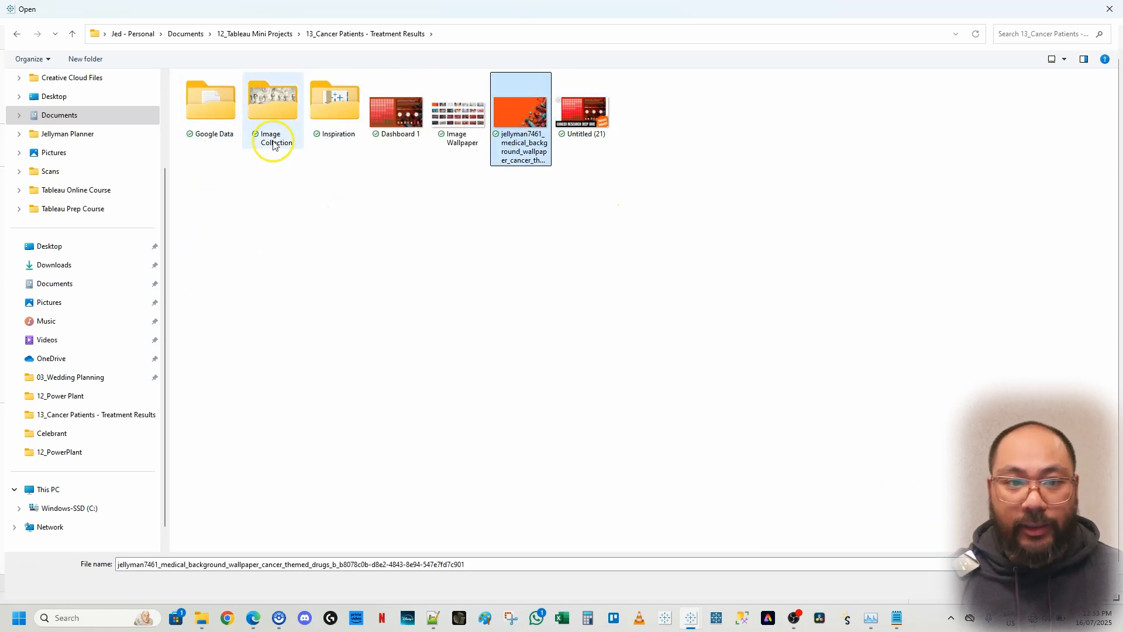
double_click(218, 118)
click(220, 117)
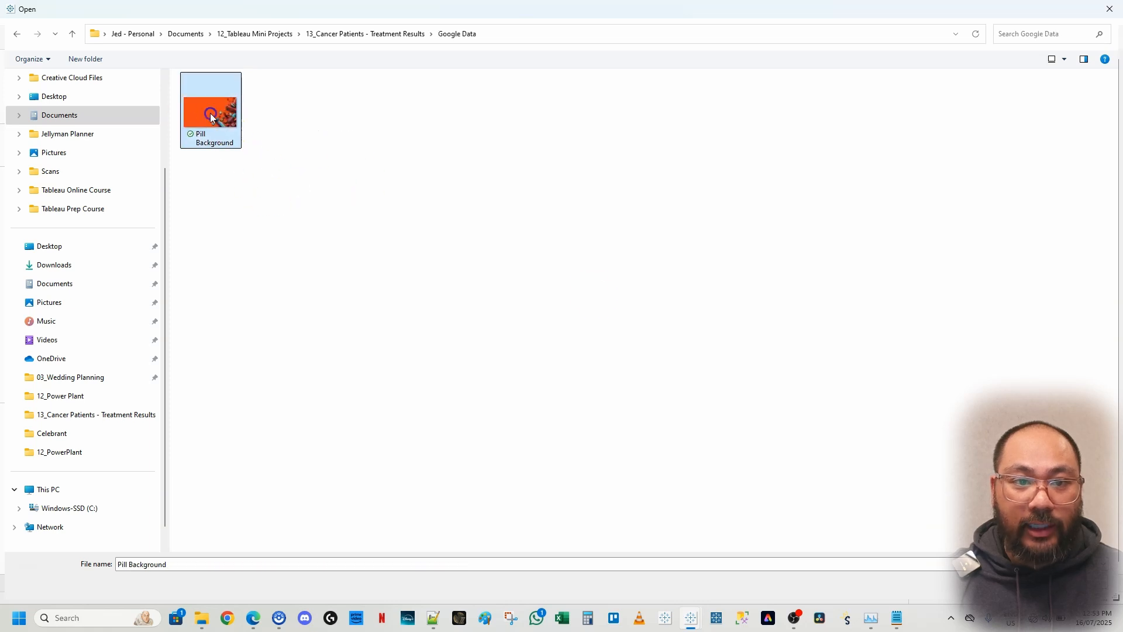
click(1024, 585)
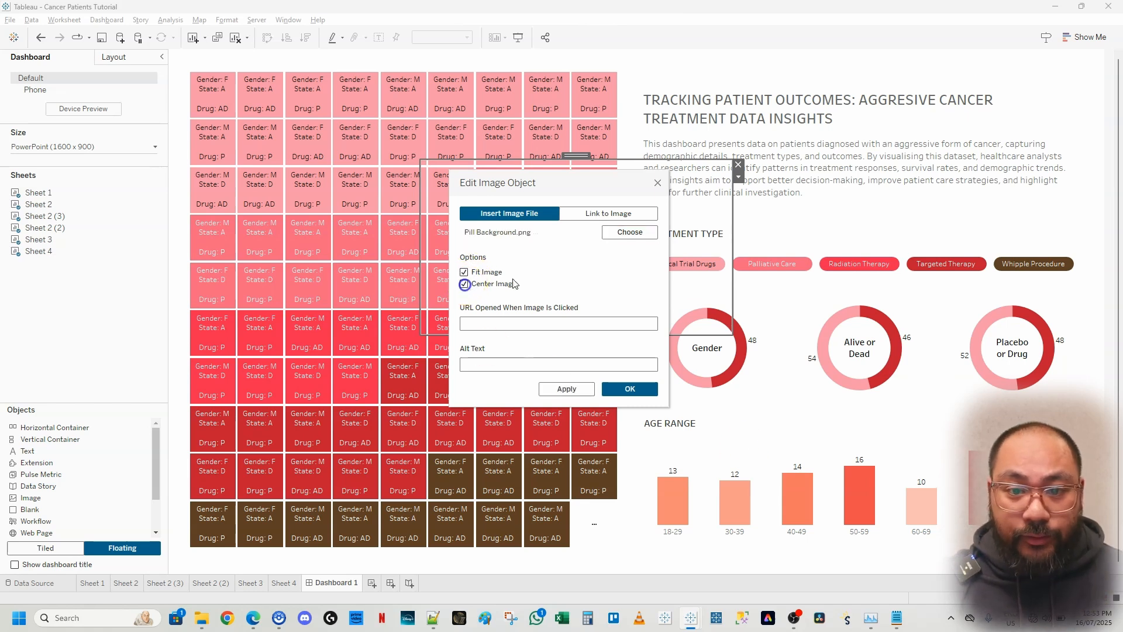
click(630, 389)
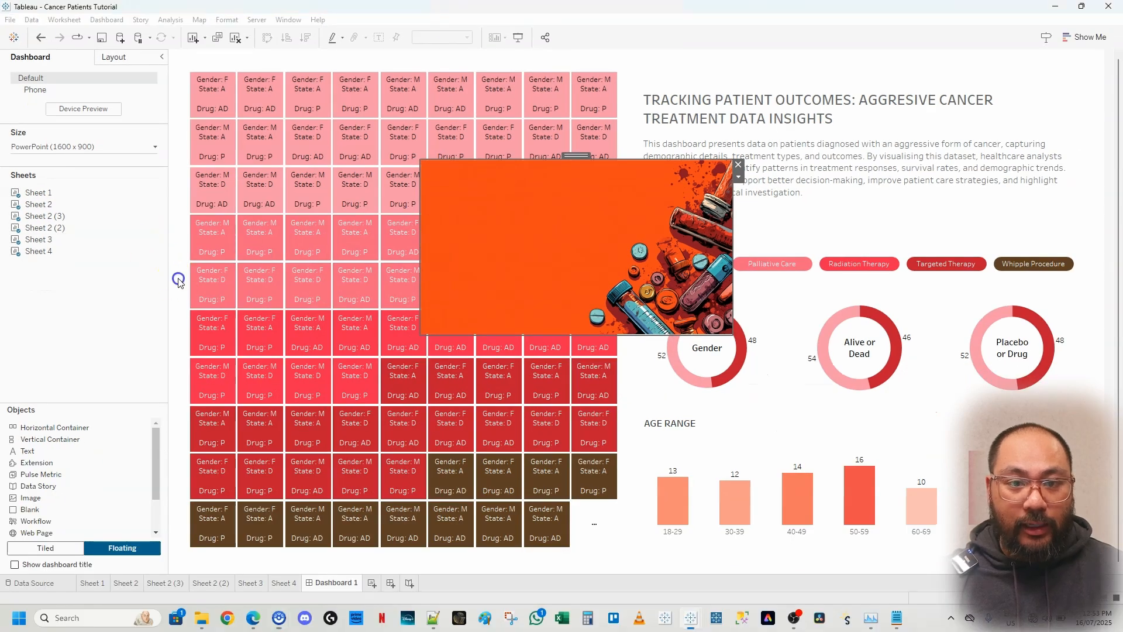
Step: Position the Pill Background image at x 0, y 0 and size it to 1600 wide by 900 high
click(179, 282)
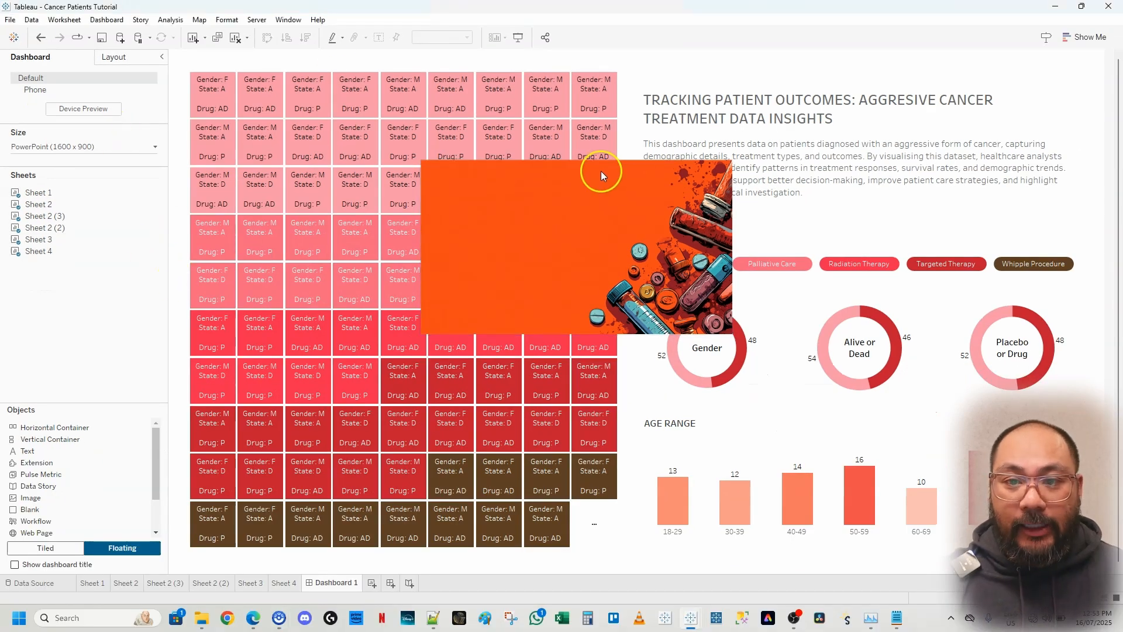
click(116, 58)
click(612, 235)
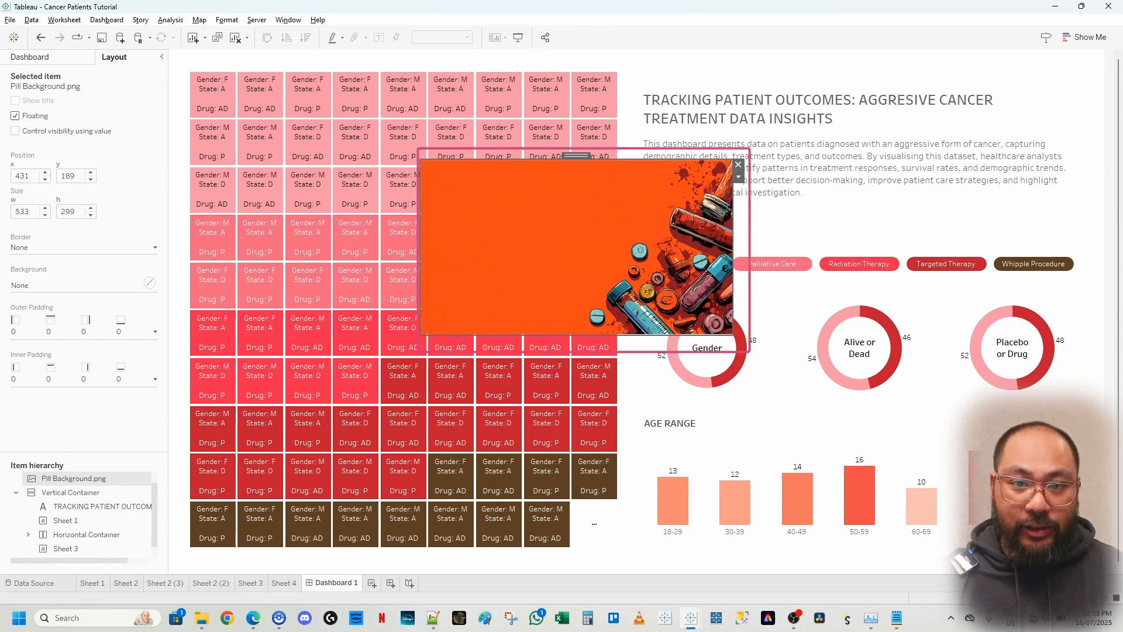
click(26, 176)
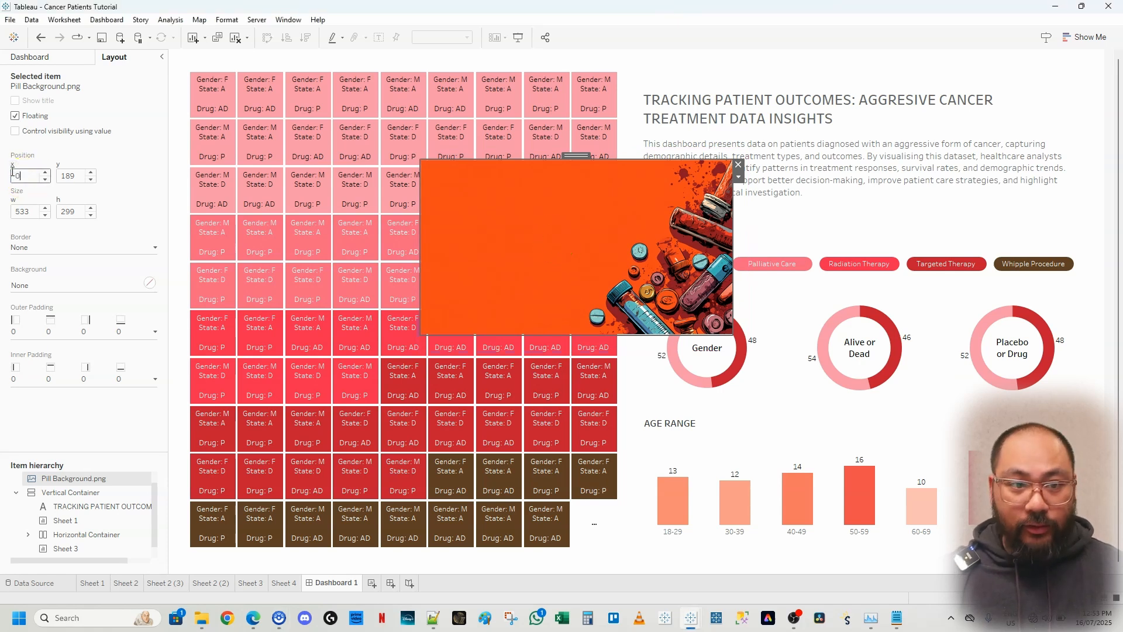
text(0)
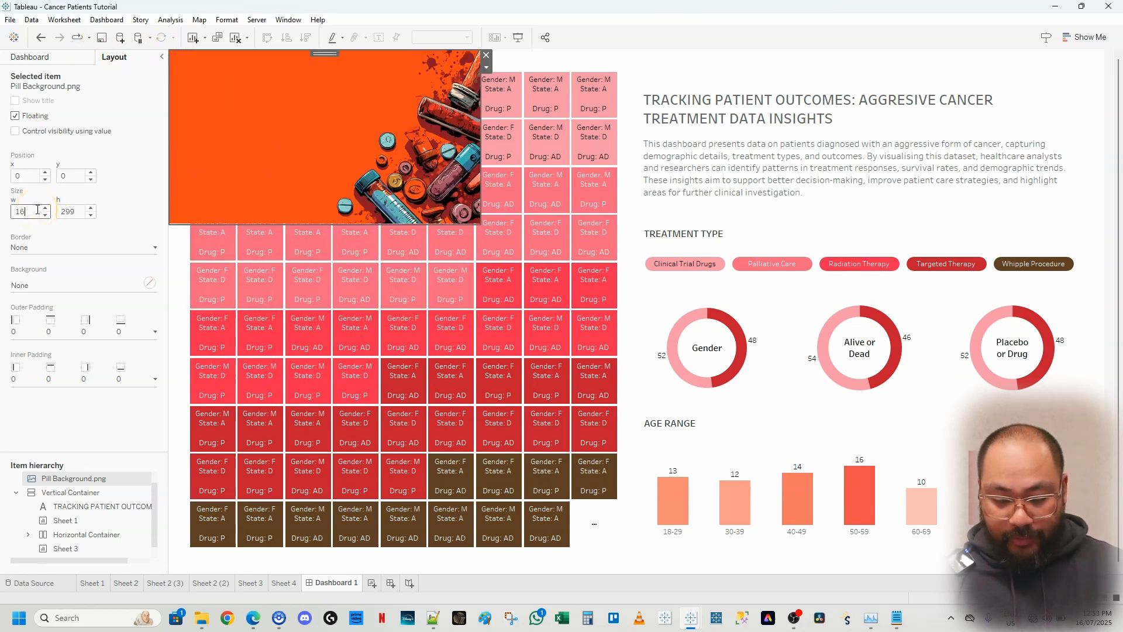
text(900)
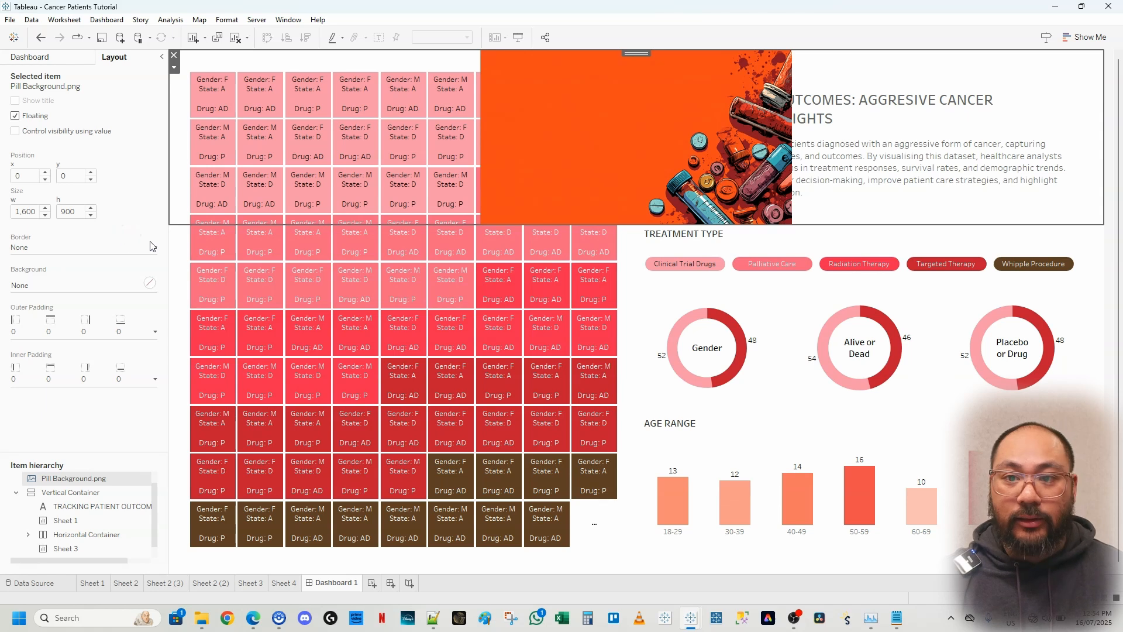
key(Return)
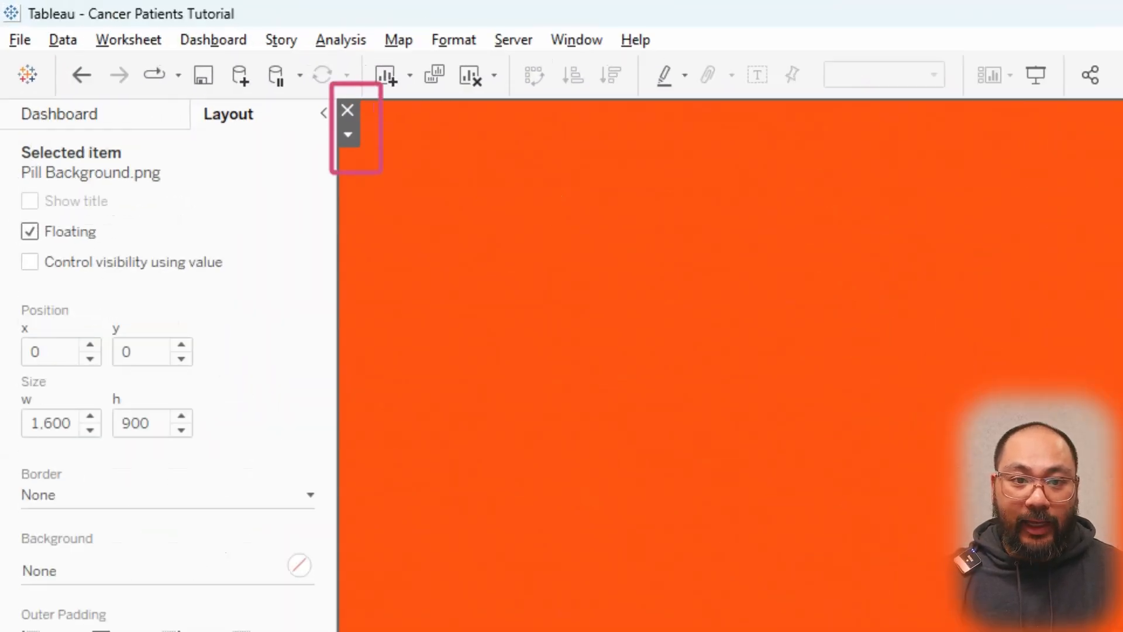
Step: Send the Pill Background image to the back of the dashboard's floating order
key(alt+Tab)
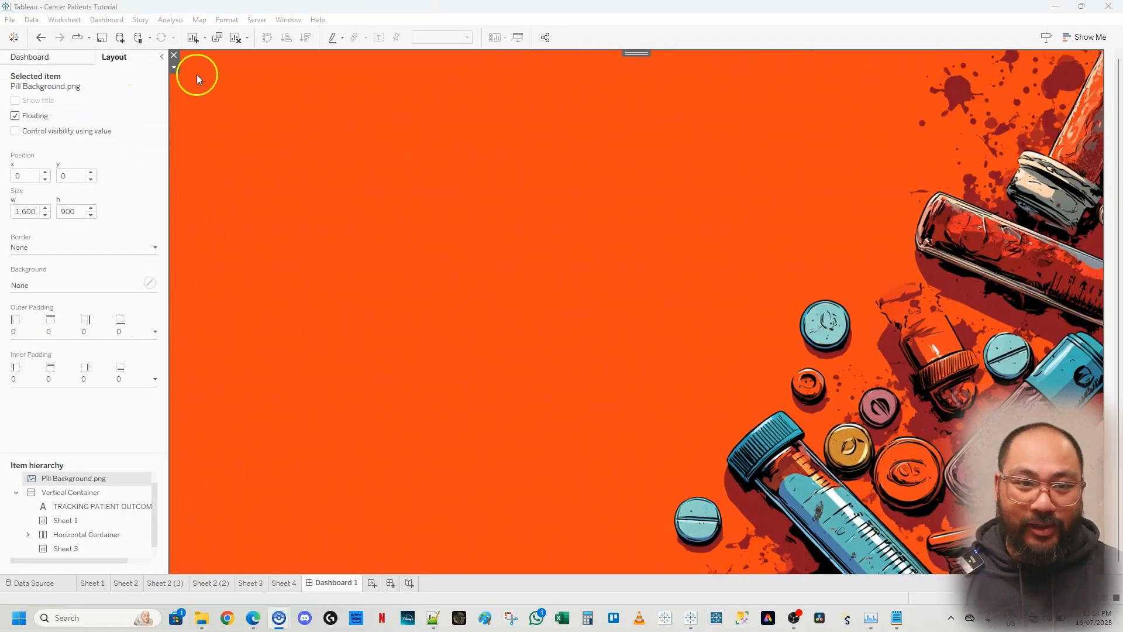
click(174, 68)
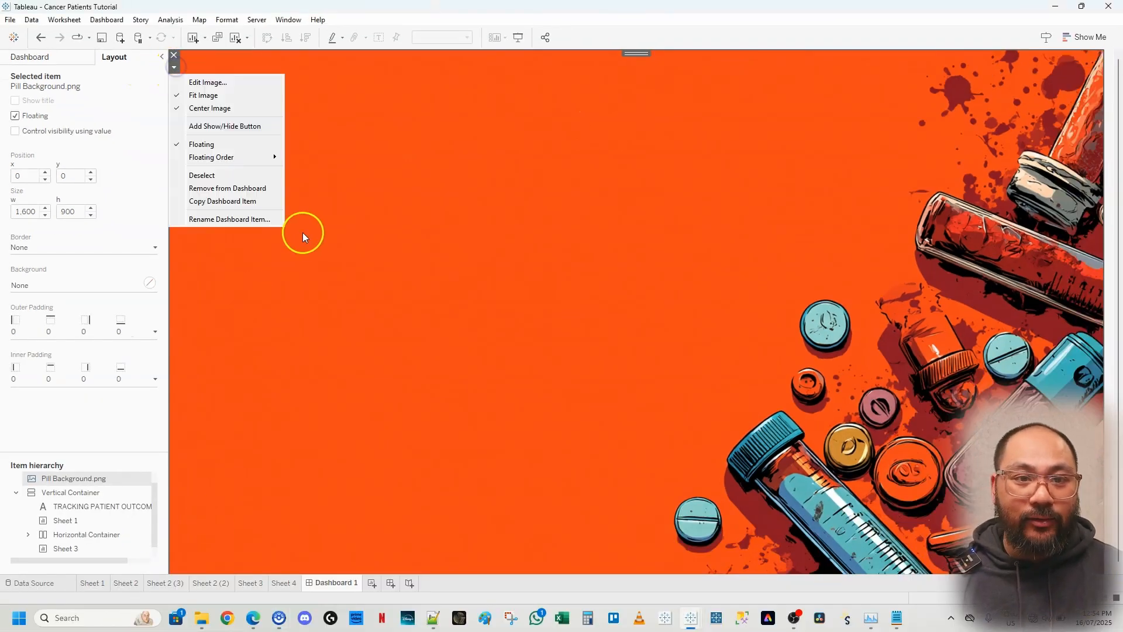
click(216, 173)
right_click(375, 118)
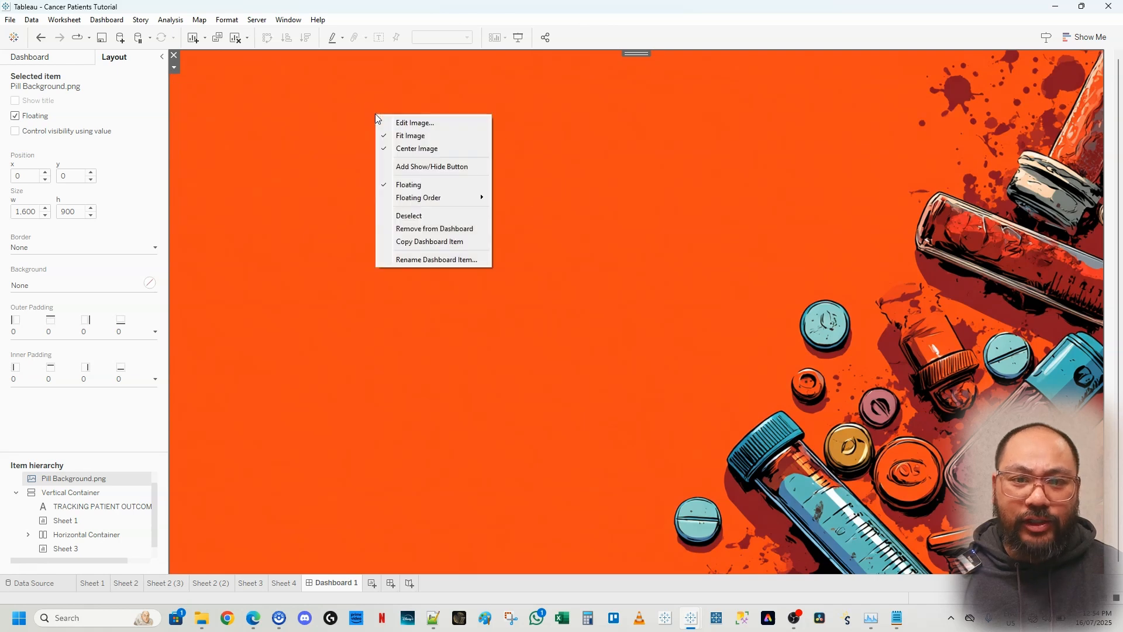
click(439, 198)
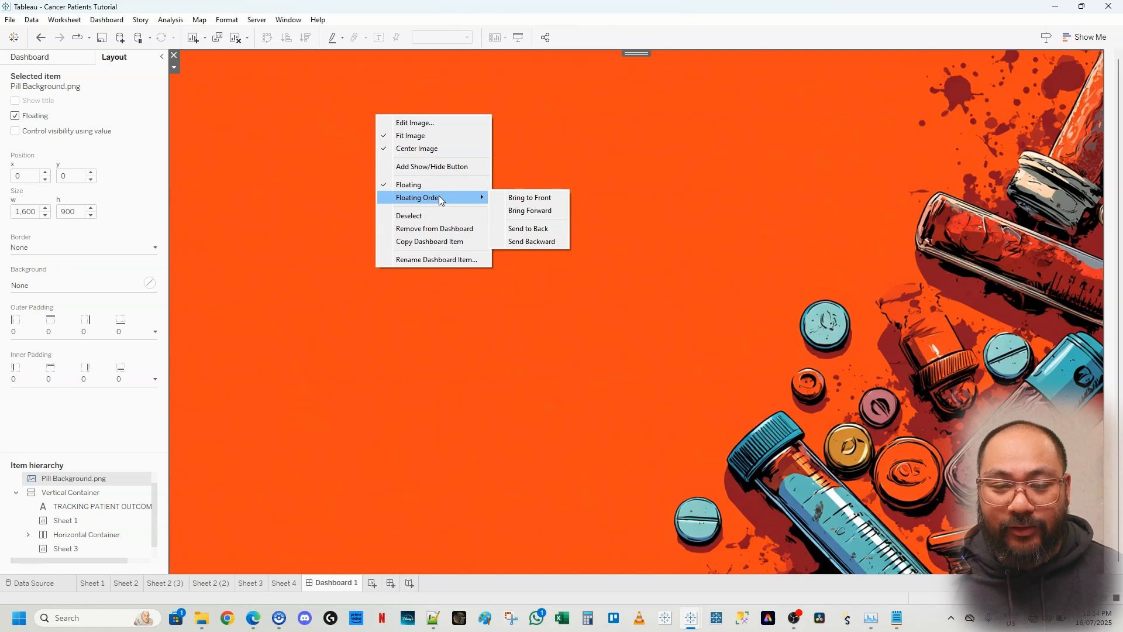
click(543, 228)
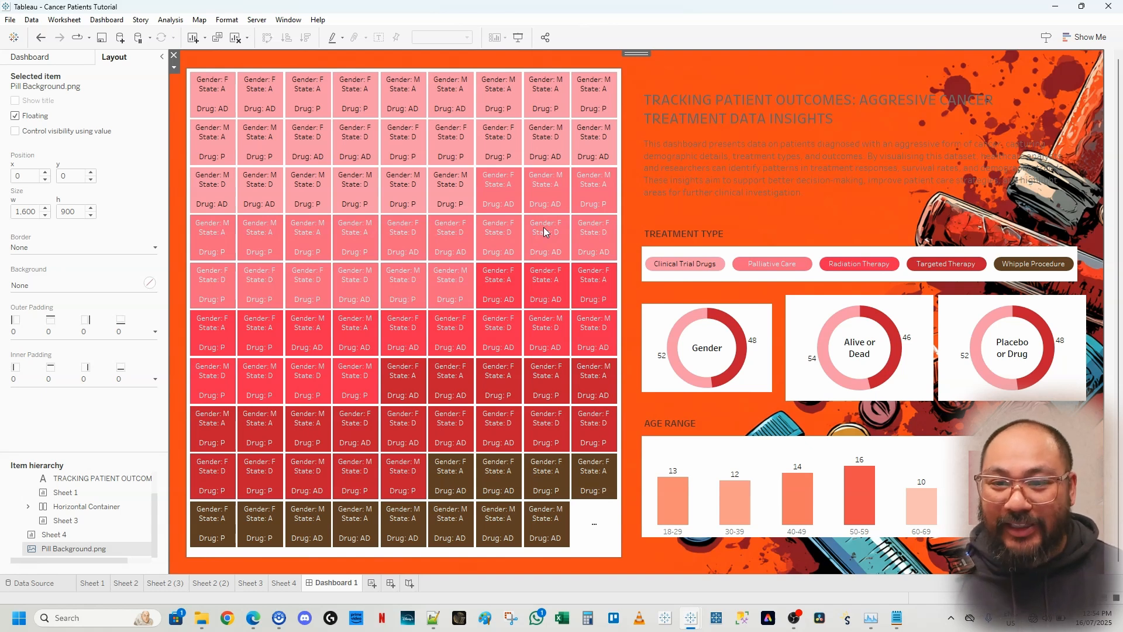
Step: Set the worksheet shading of the patient tile grid to None so the dashboard background shows through
click(855, 269)
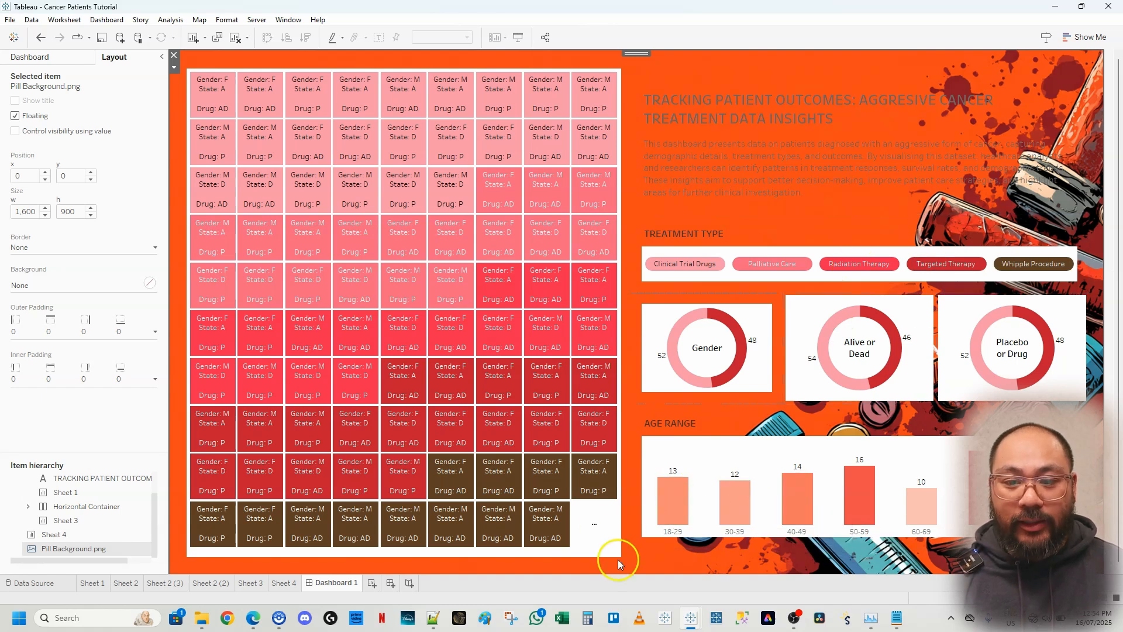
right_click(585, 552)
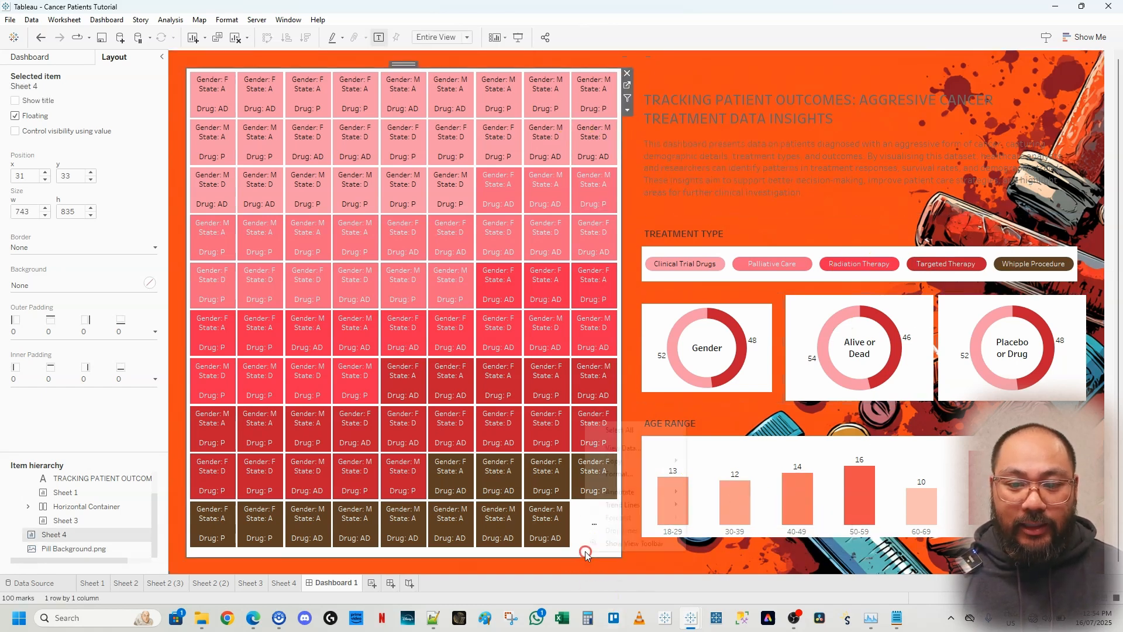
click(639, 477)
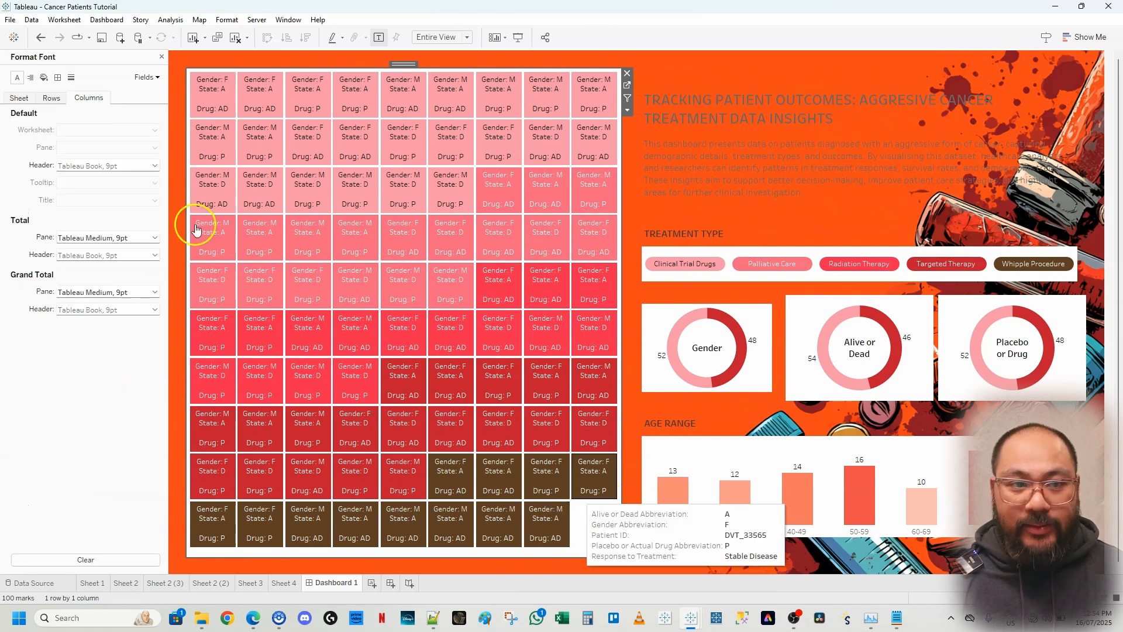
click(23, 101)
click(45, 77)
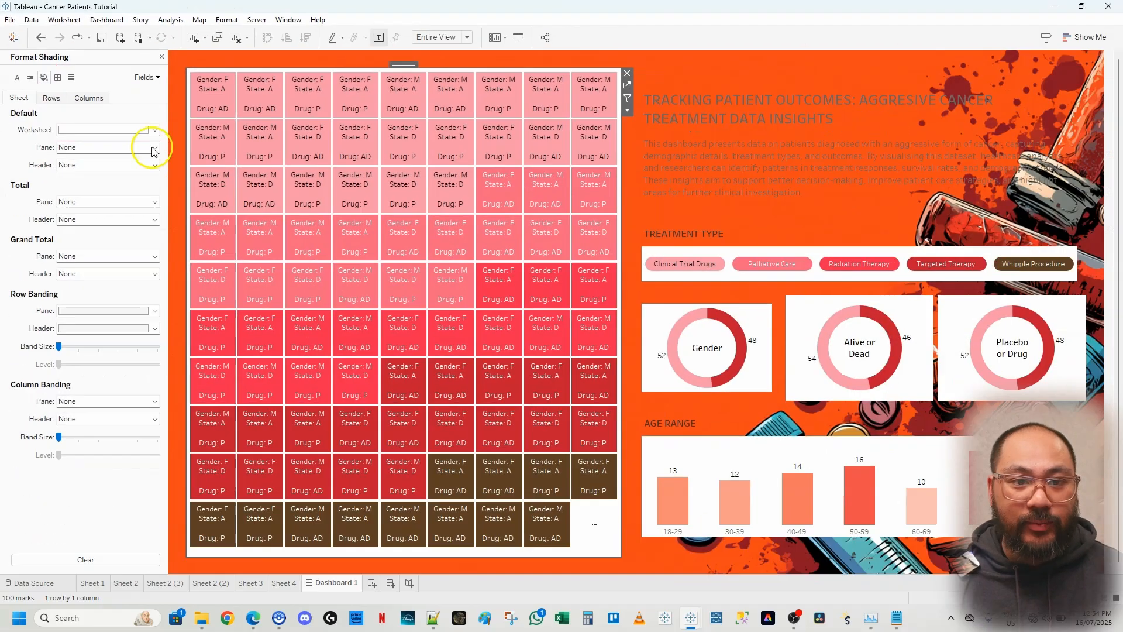
click(155, 130)
click(106, 145)
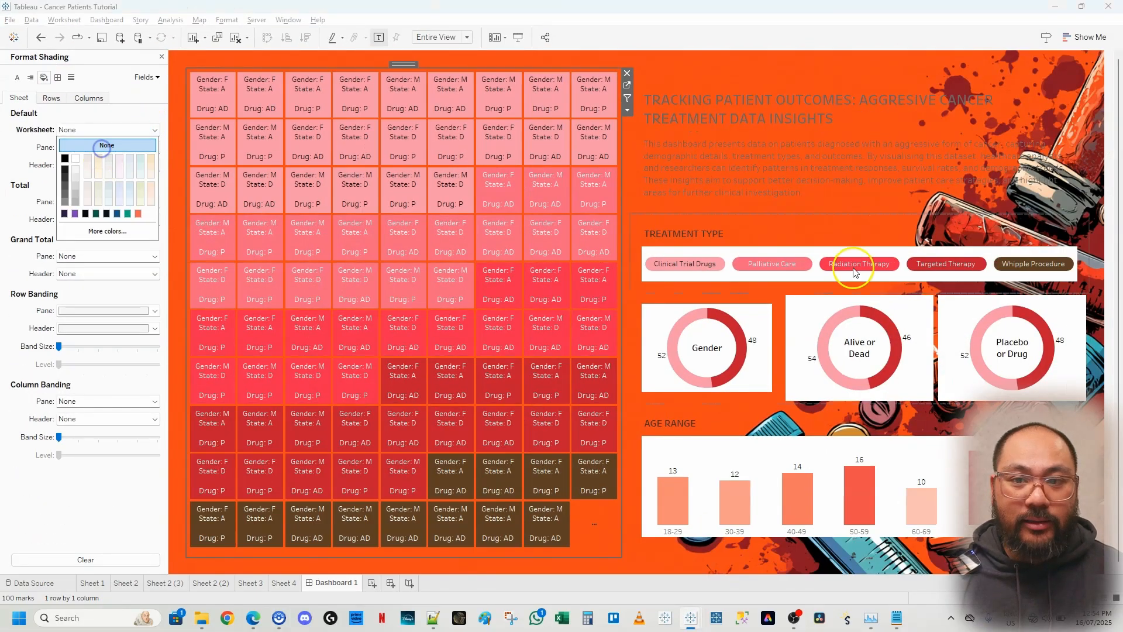
click(112, 117)
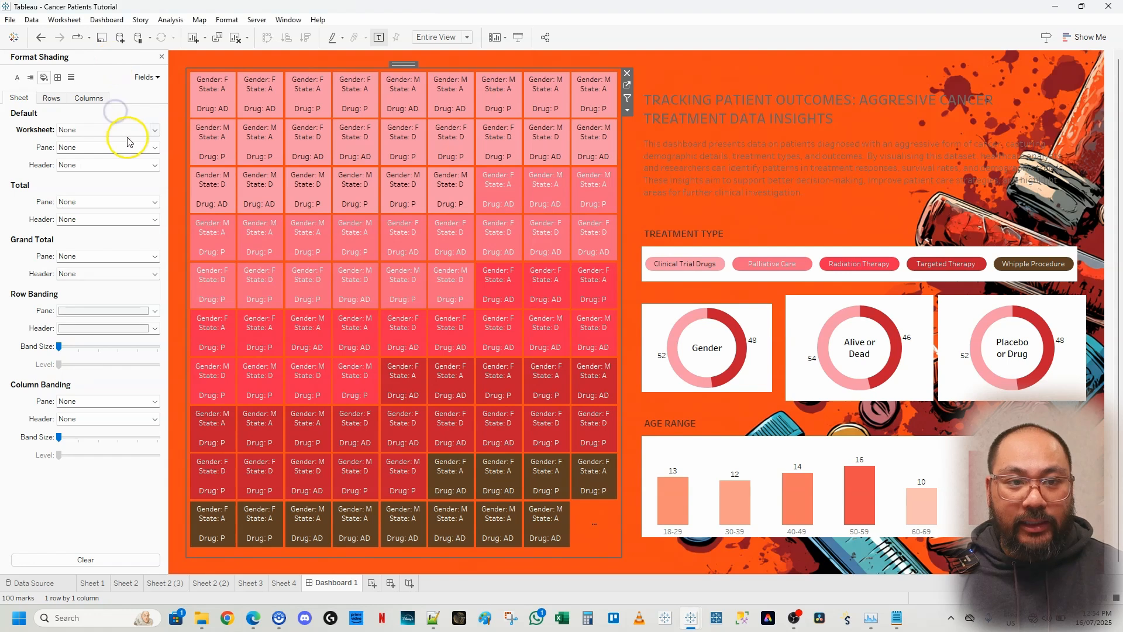
Step: Set the worksheet shading of the Treatment Type sheet to None
right_click(736, 253)
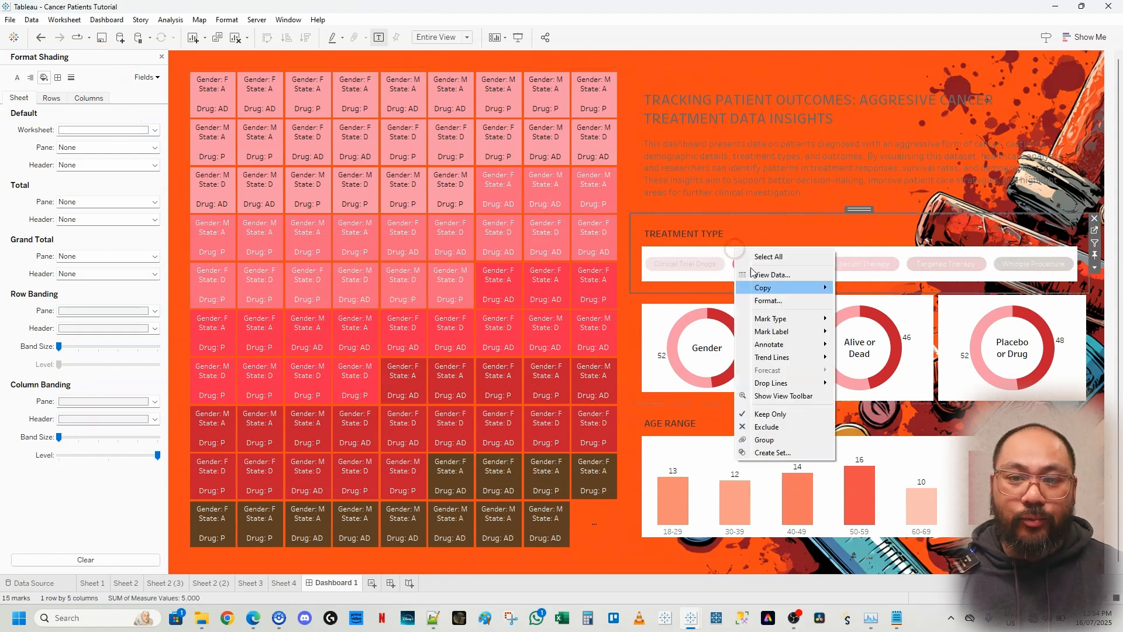
click(774, 230)
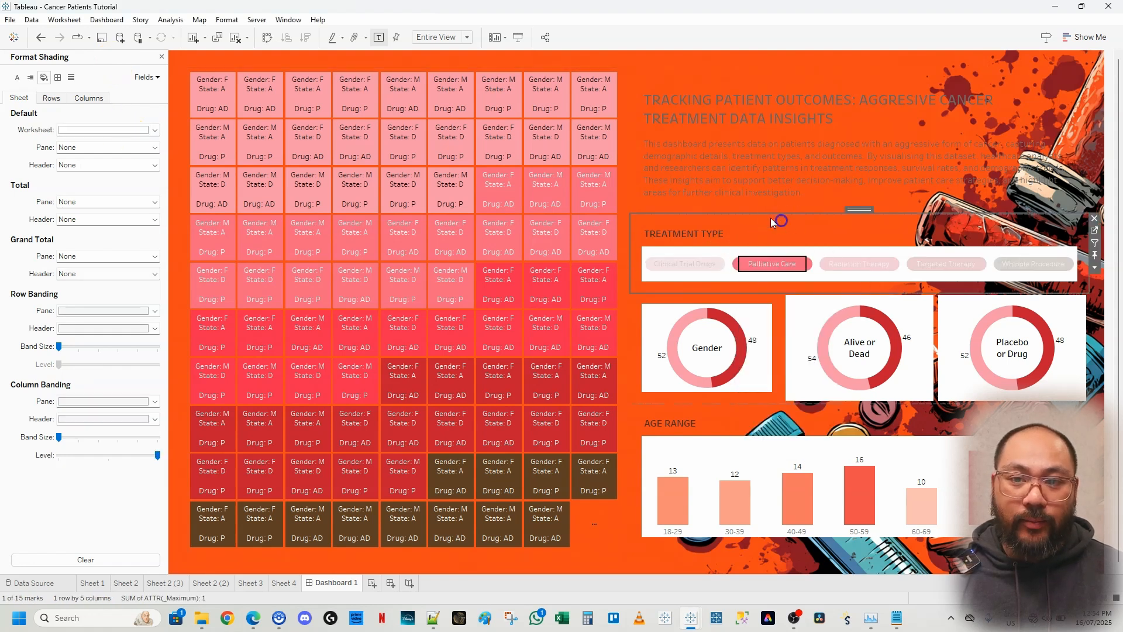
click(750, 253)
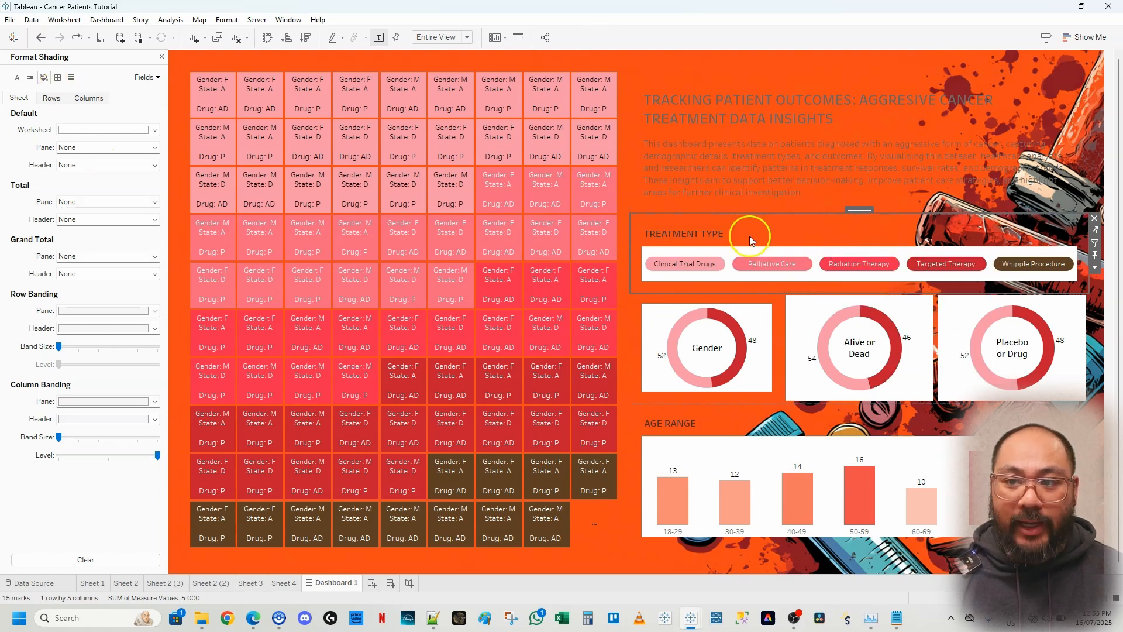
click(105, 129)
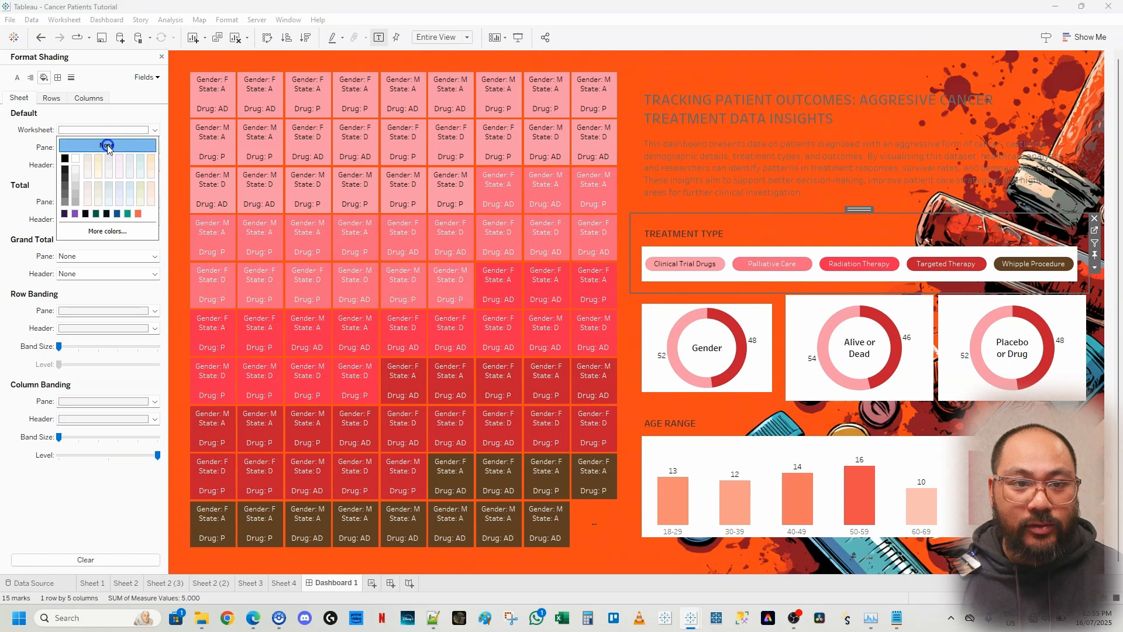
Step: Remove the white background of the Gender donut by setting its worksheet shading to None
click(752, 318)
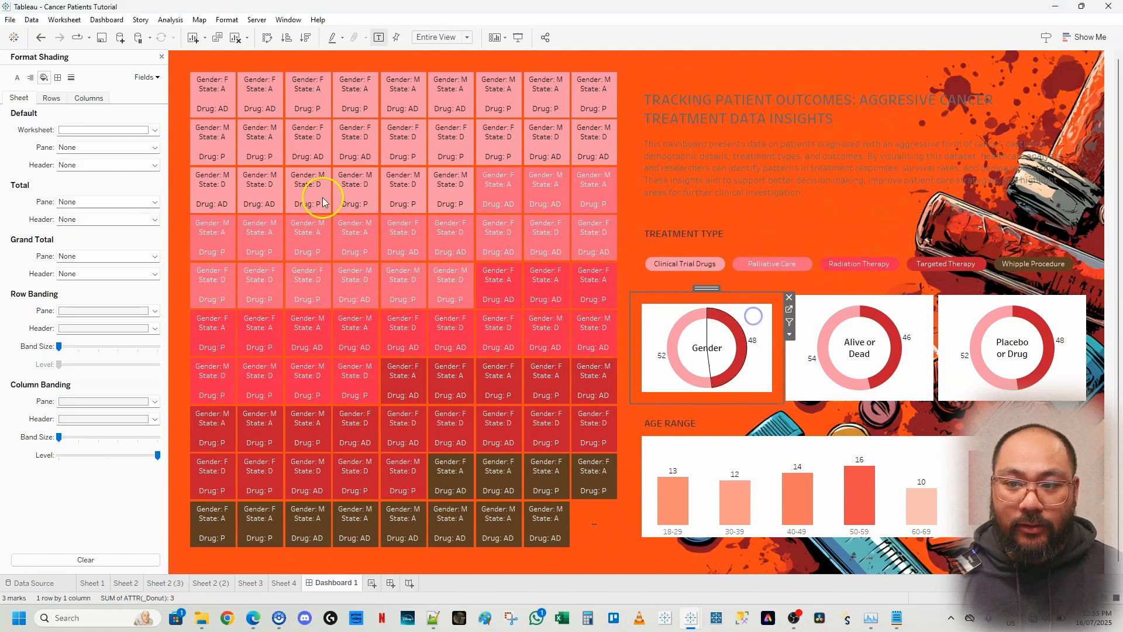
click(105, 129)
click(107, 144)
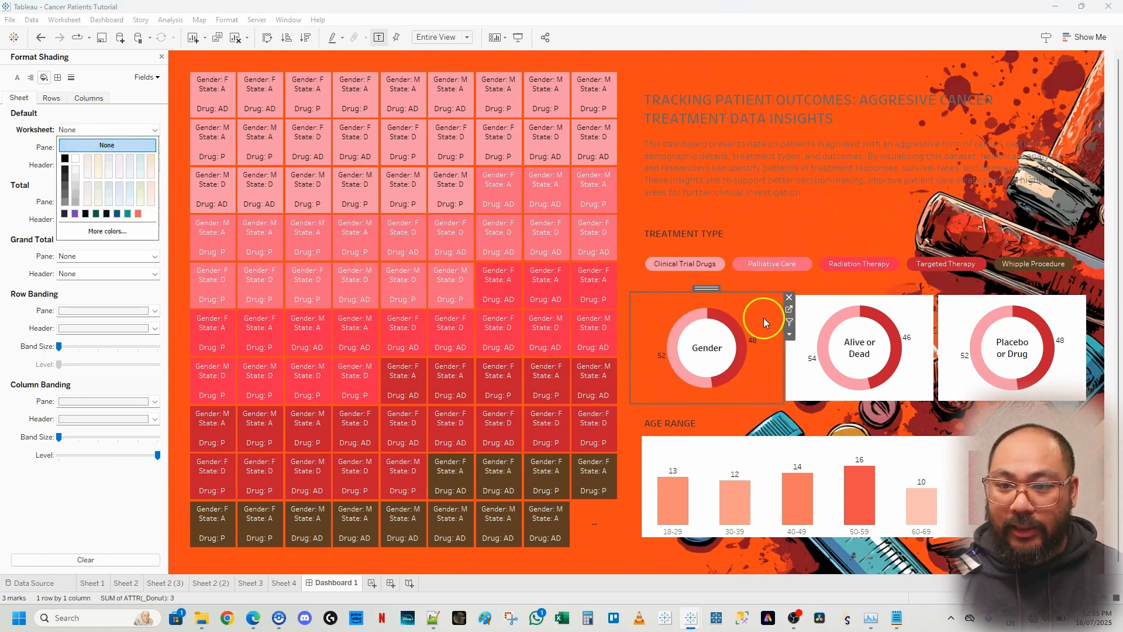
click(751, 307)
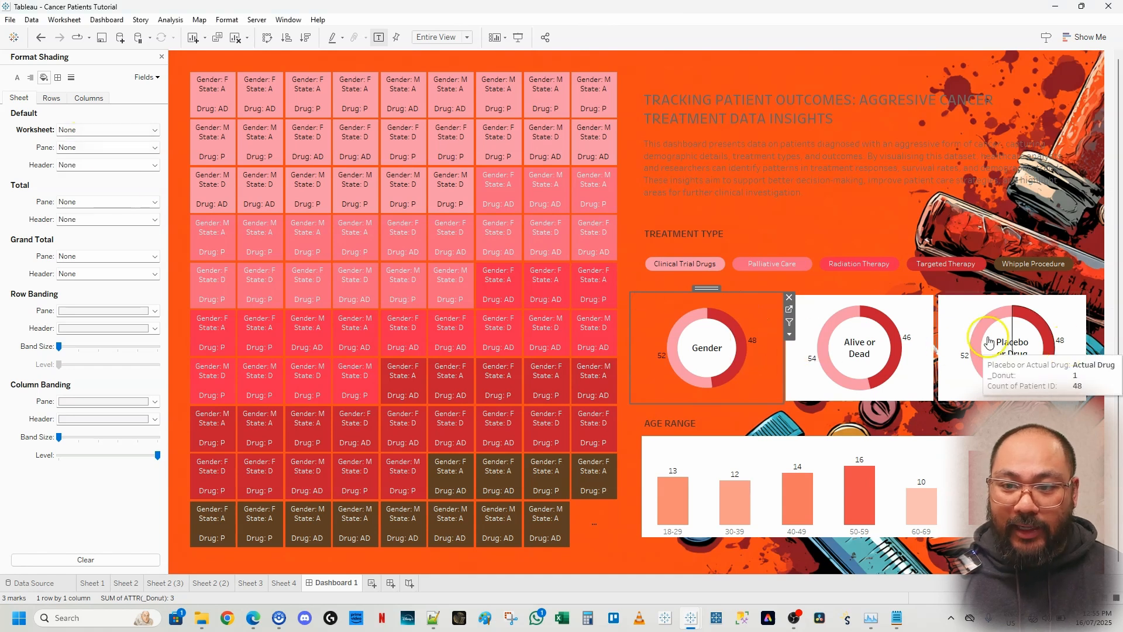
Step: Set the worksheet shading of the Alive or Dead and Placebo or Drug donuts to None
click(922, 314)
click(104, 129)
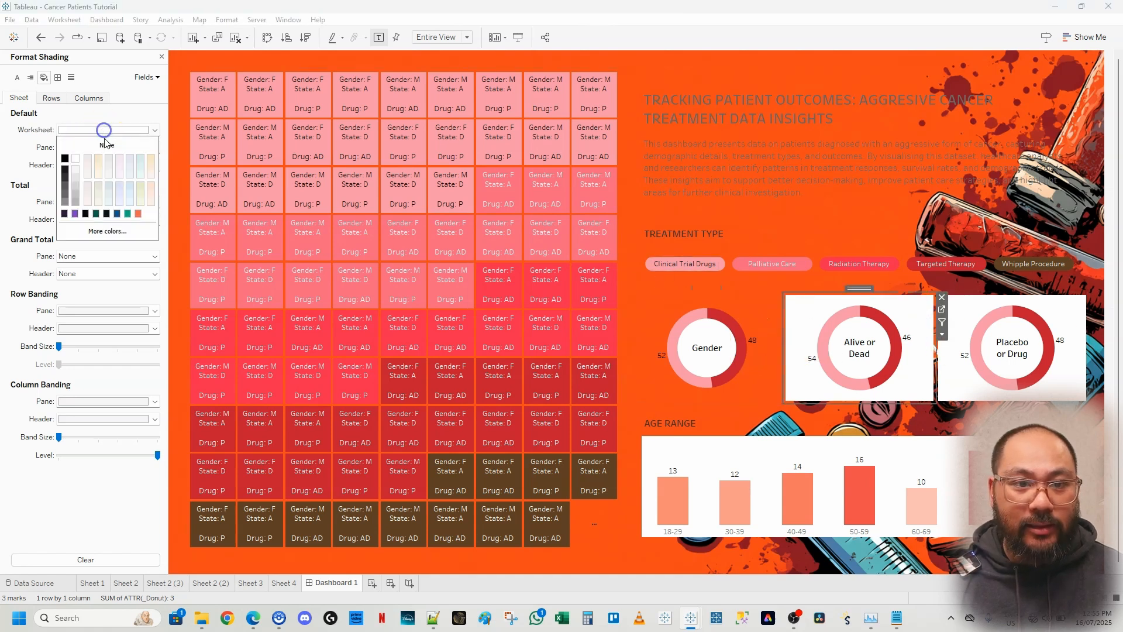
click(109, 144)
click(986, 293)
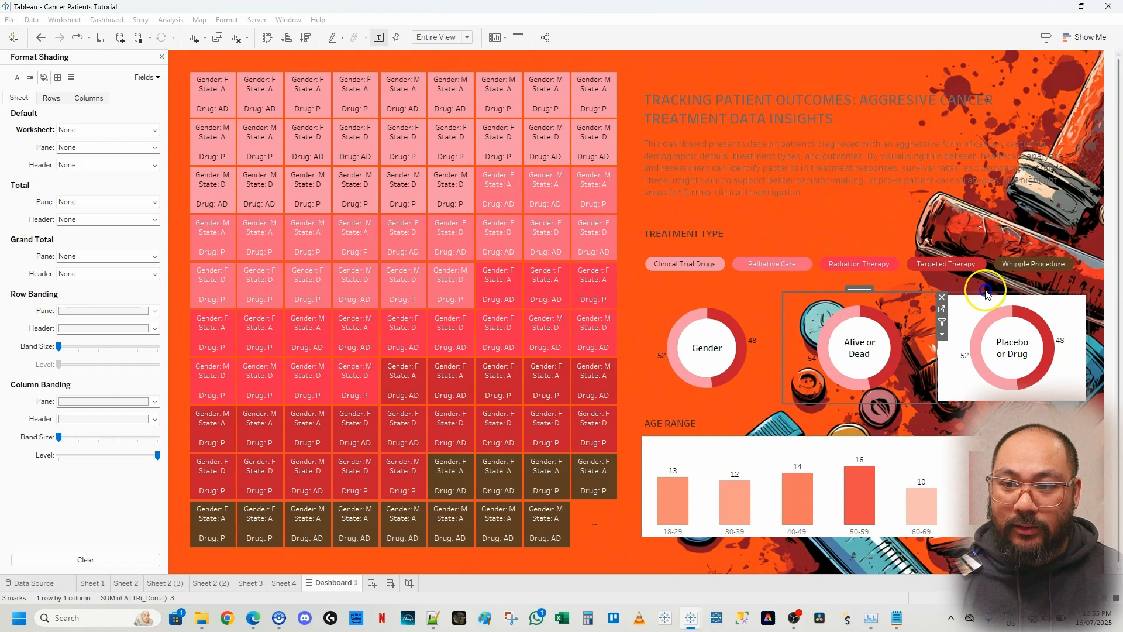
click(113, 131)
click(118, 146)
Step: Set the worksheet shading of the Age Range bar chart to None
click(930, 451)
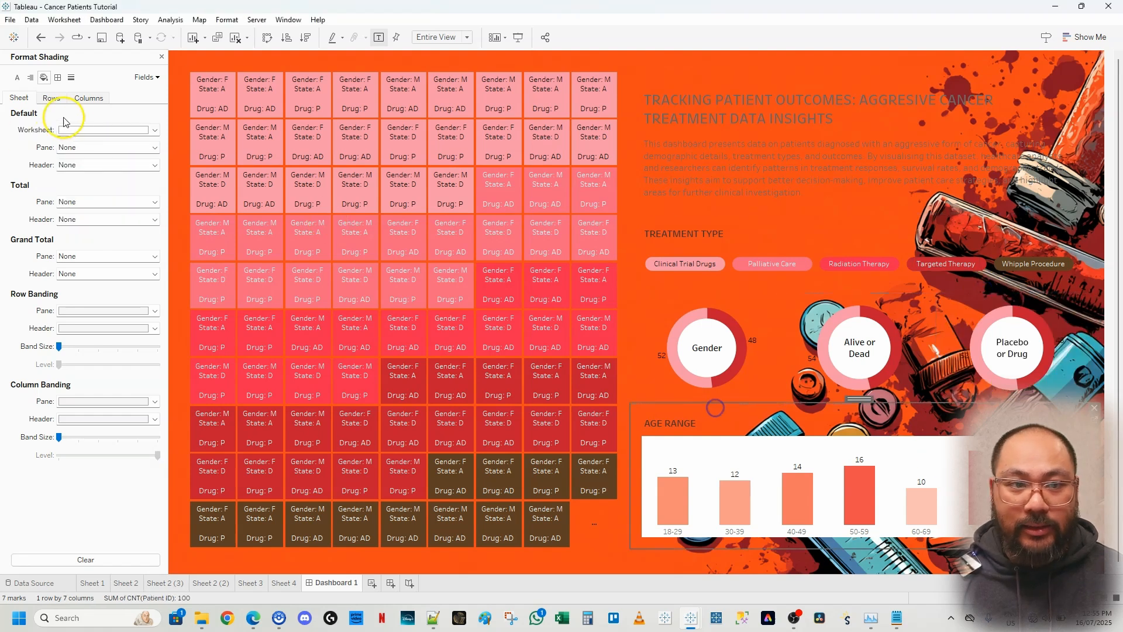
click(86, 130)
click(90, 148)
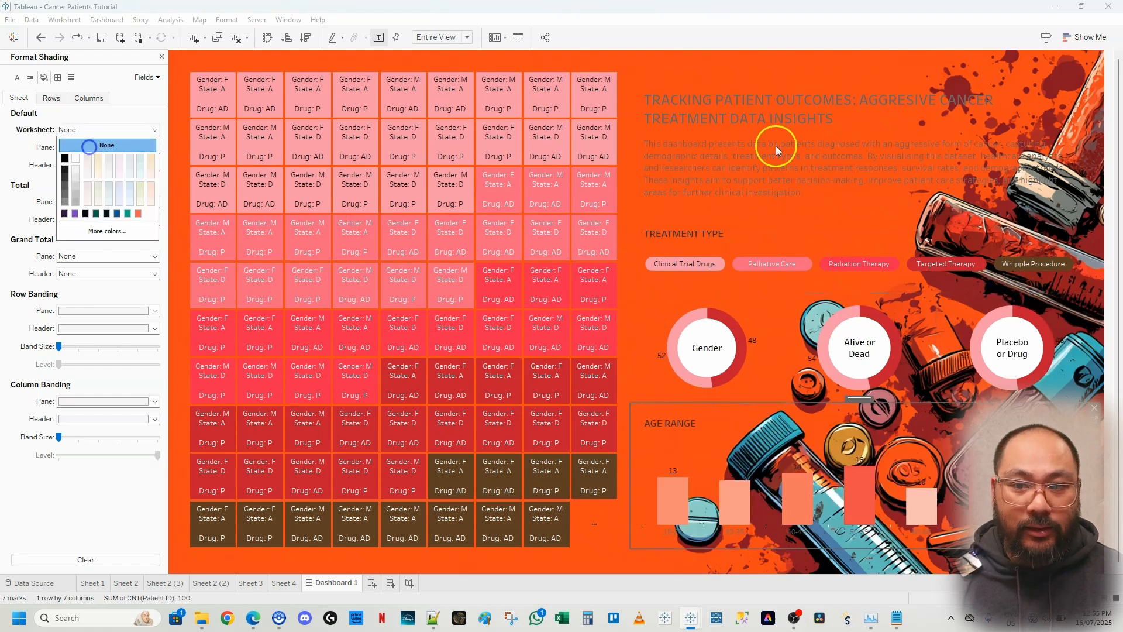
Step: Close the shading settings and set the Alive or Dead donut's inner padding to 15 on all sides, matching the Gender donut
click(770, 313)
click(162, 57)
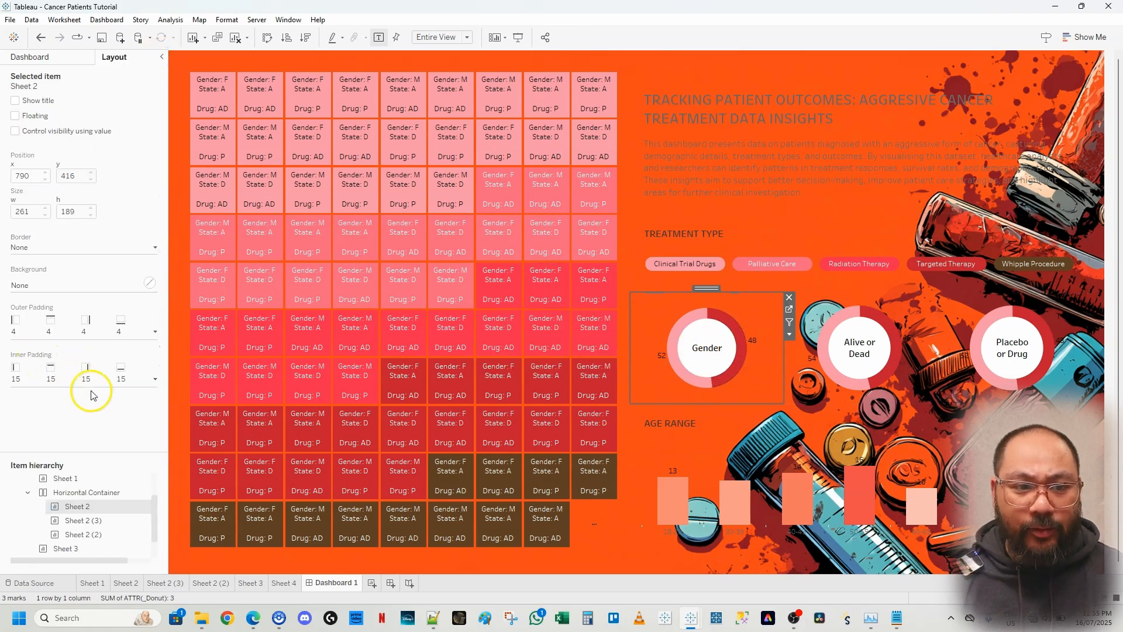
click(897, 308)
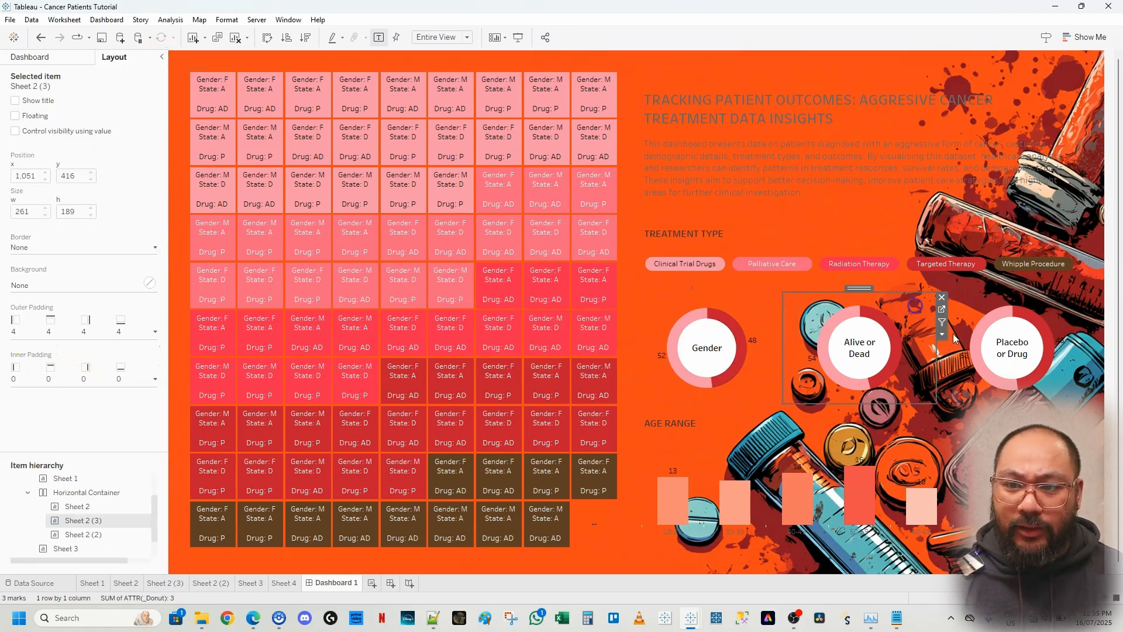
click(154, 379)
text(15)
key(Tab)
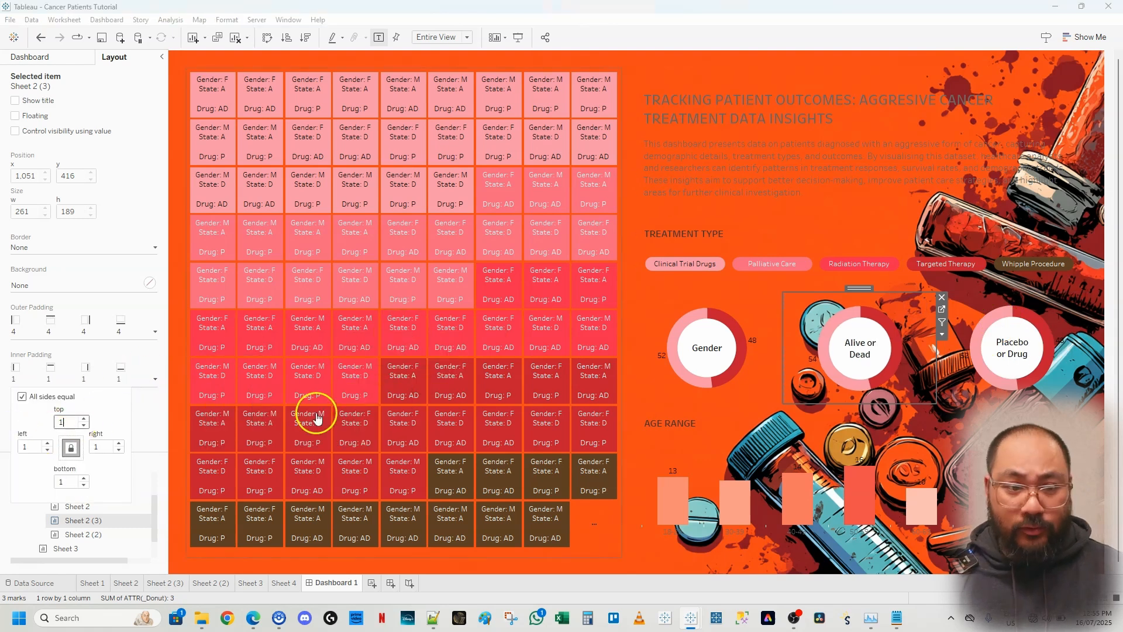
Step: Set the Placebo or Drug donut's inner padding to 15 on all sides and save the workbook
click(1051, 299)
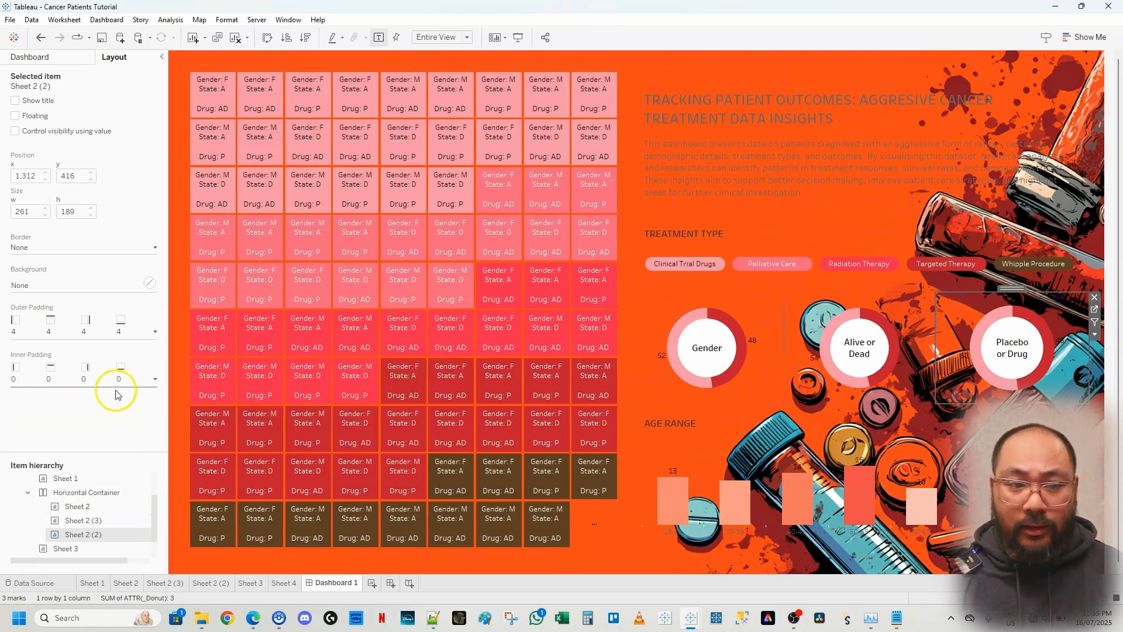
click(154, 378)
text(15)
key(Tab)
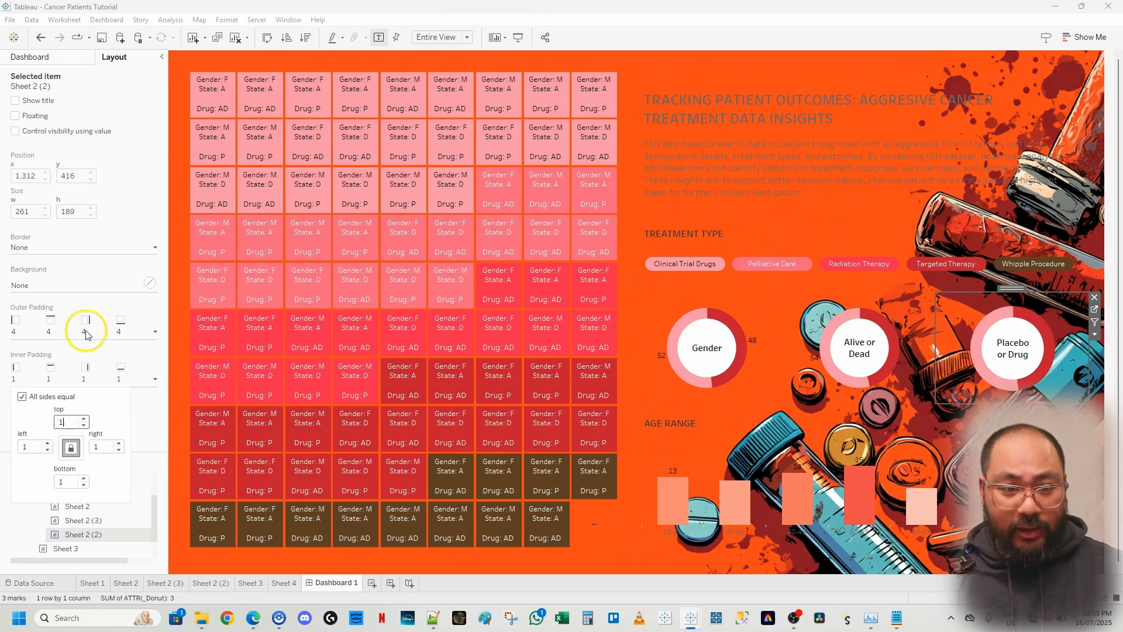
click(104, 39)
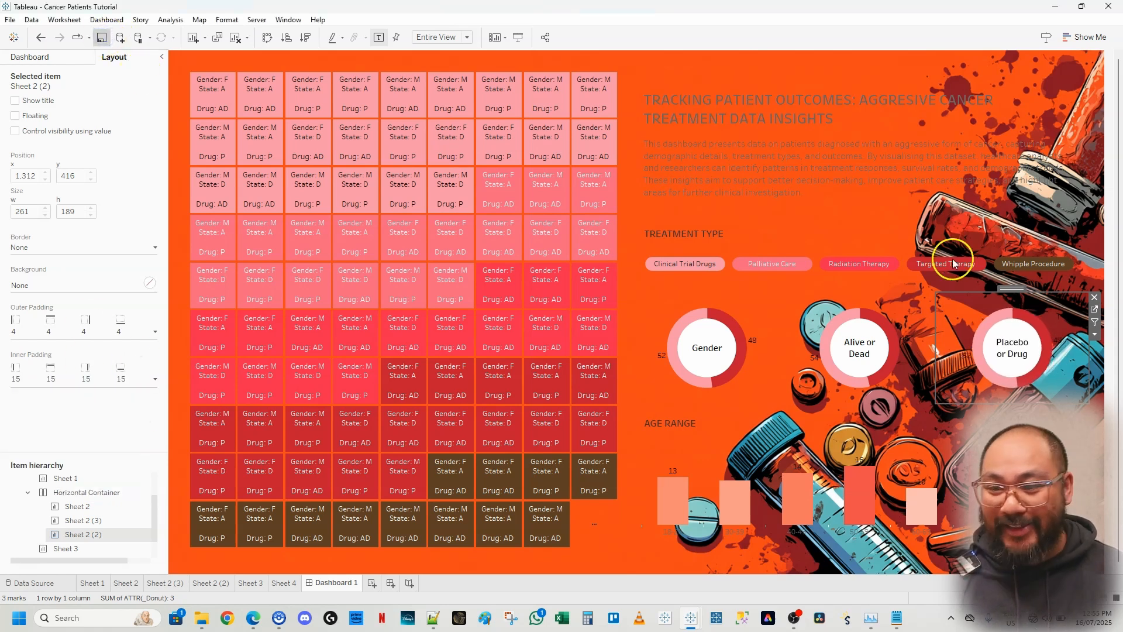
Step: Examine the chart panel's background and text styling in the Cancer Patients (Prototype) workbook, then return to the Cancer Patients Tutorial dashboard
click(1099, 435)
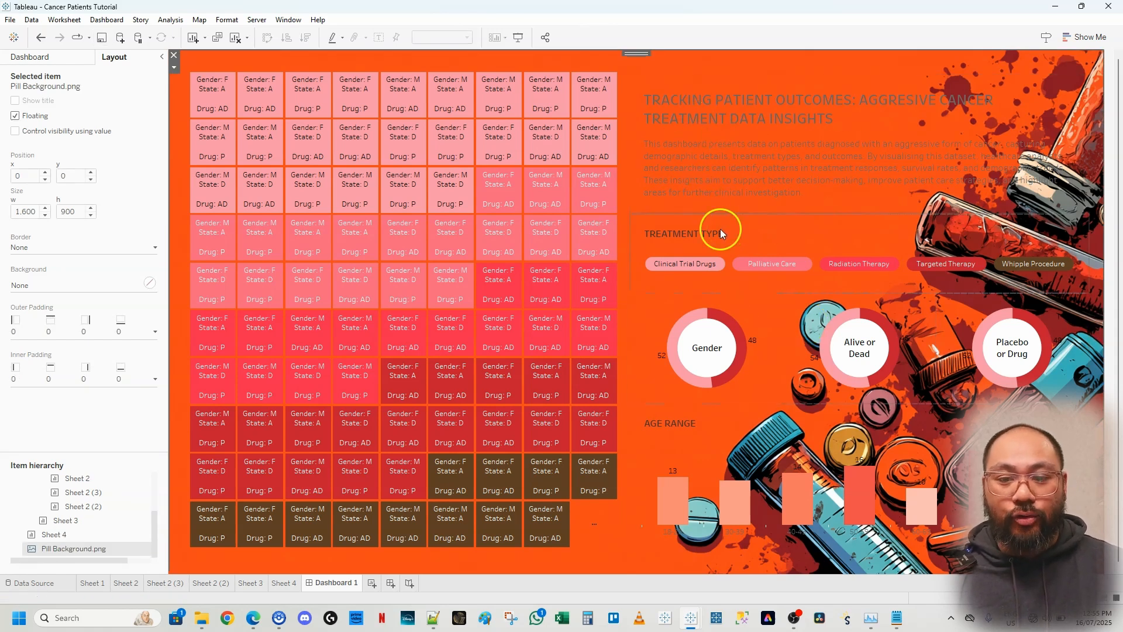
click(691, 622)
click(661, 518)
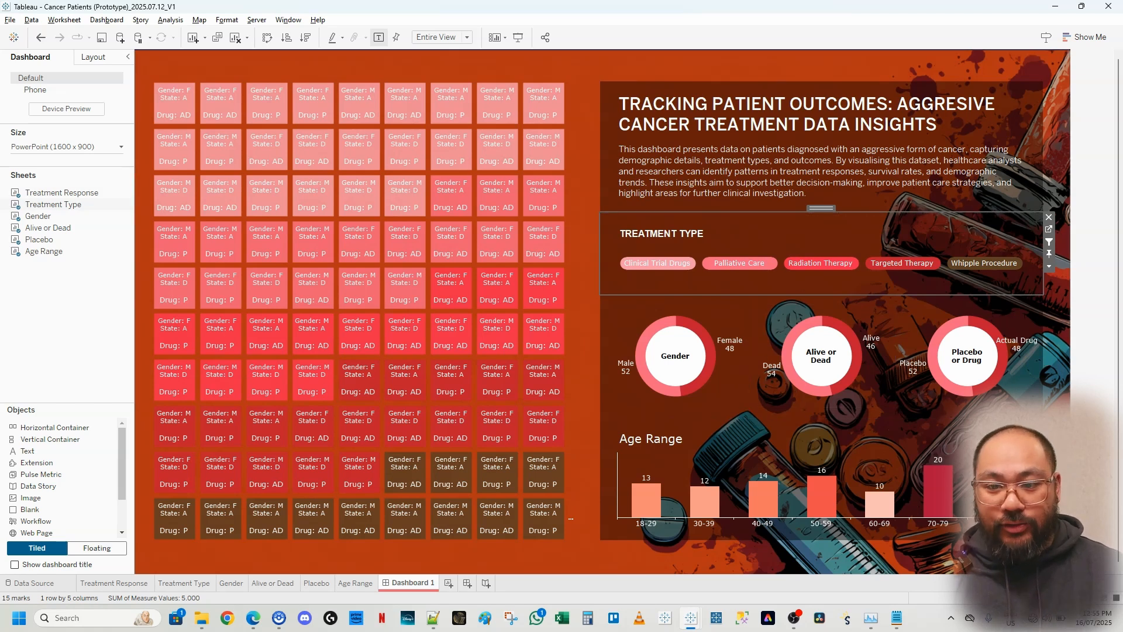
mouse_move(690, 624)
click(747, 570)
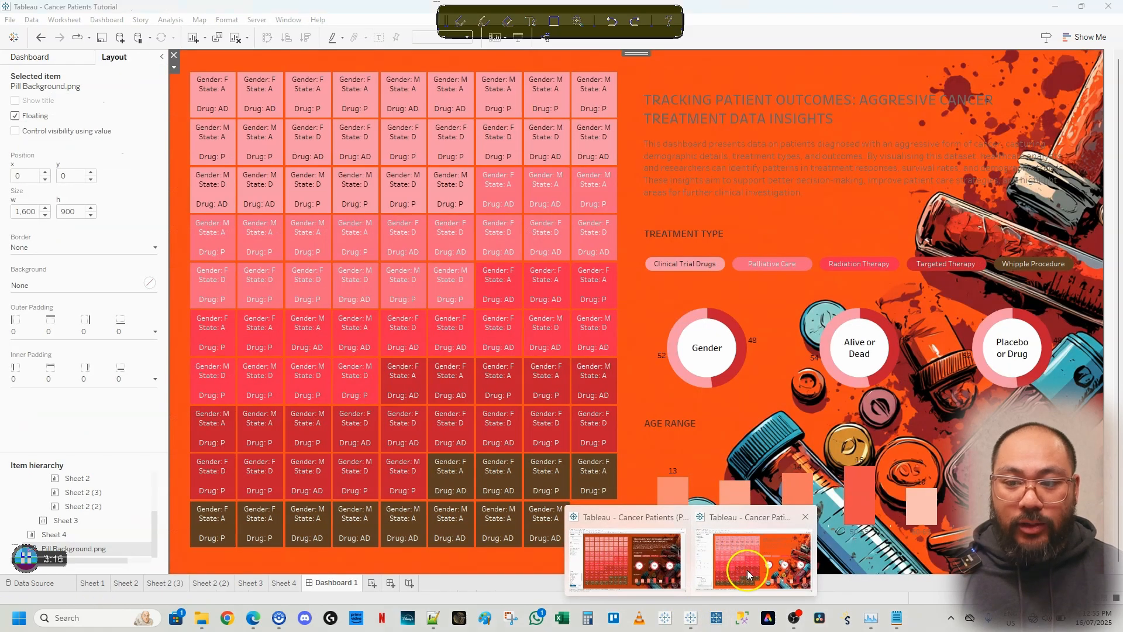
Step: Give the vertical container holding the title text and charts a black background at 67% opacity
click(677, 104)
click(1025, 179)
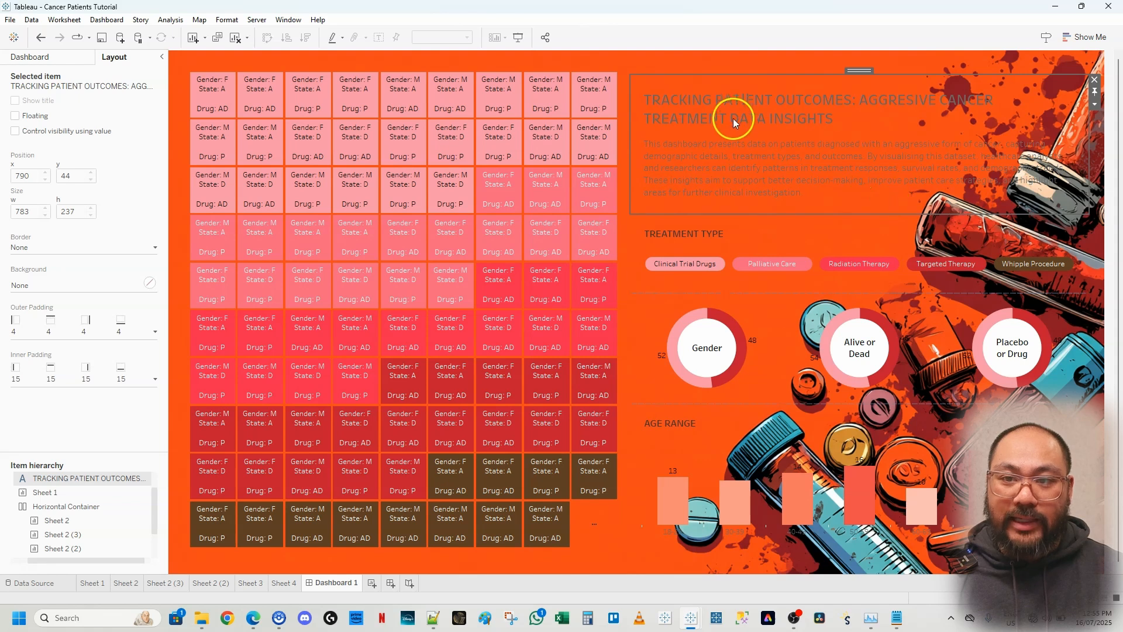
double_click(863, 71)
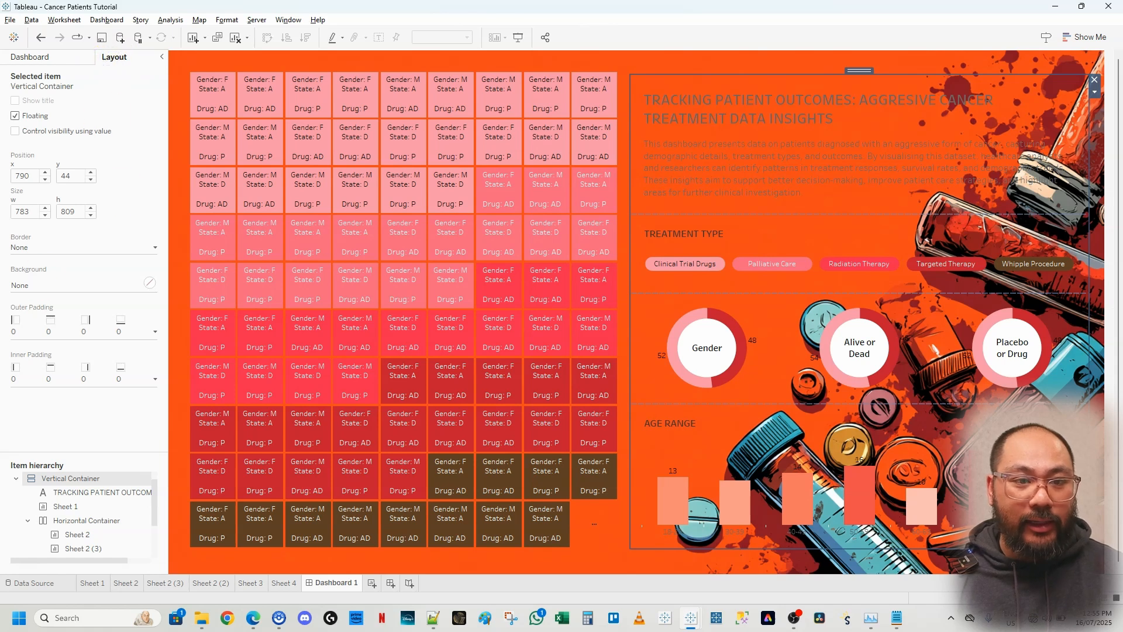
click(95, 285)
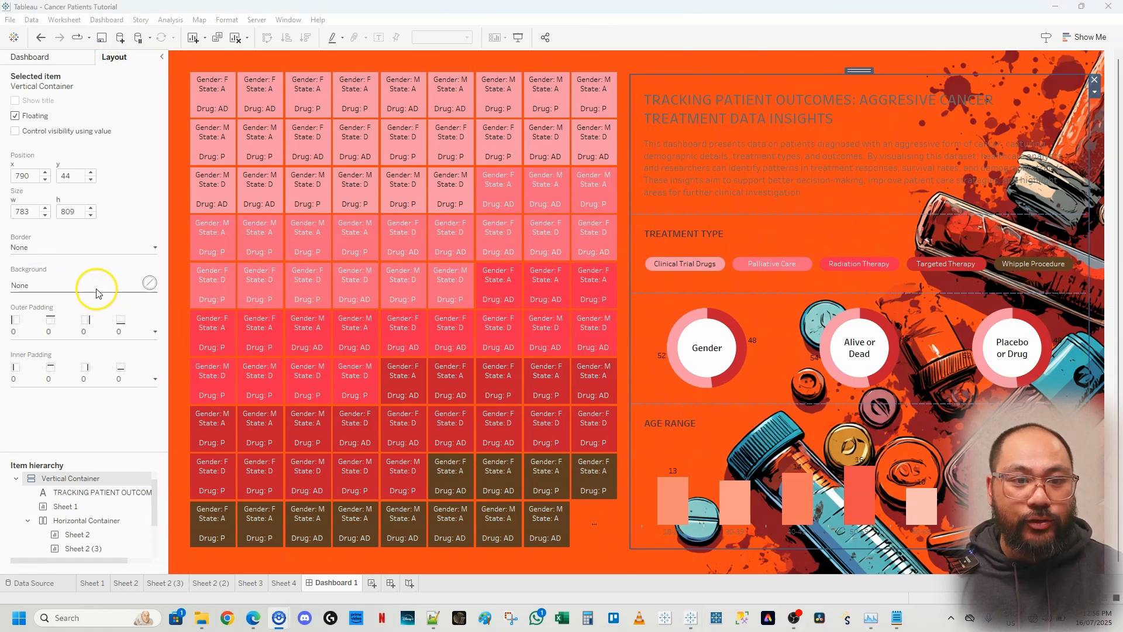
click(24, 324)
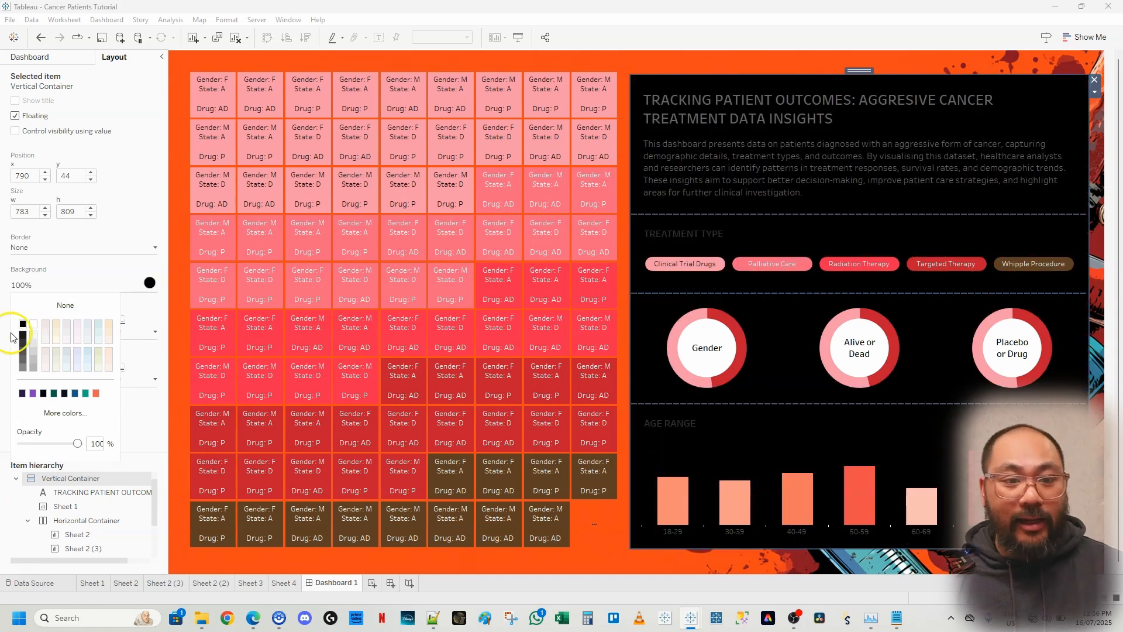
drag(71, 445, 59, 446)
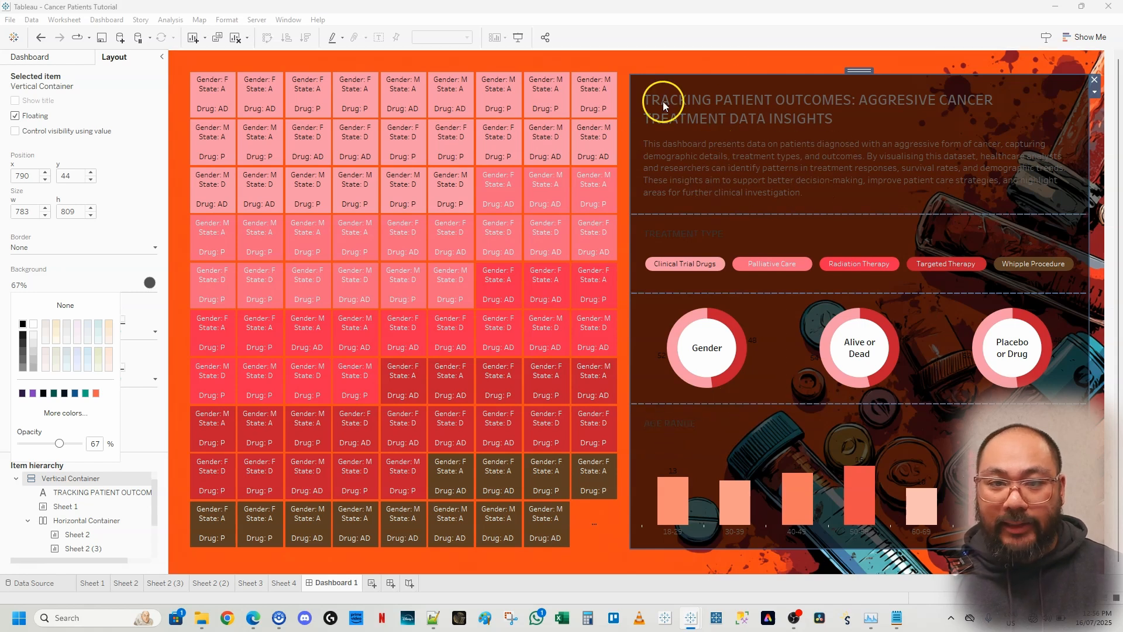
Step: Set the colour of all fonts in the workbook formatting to white
click(718, 147)
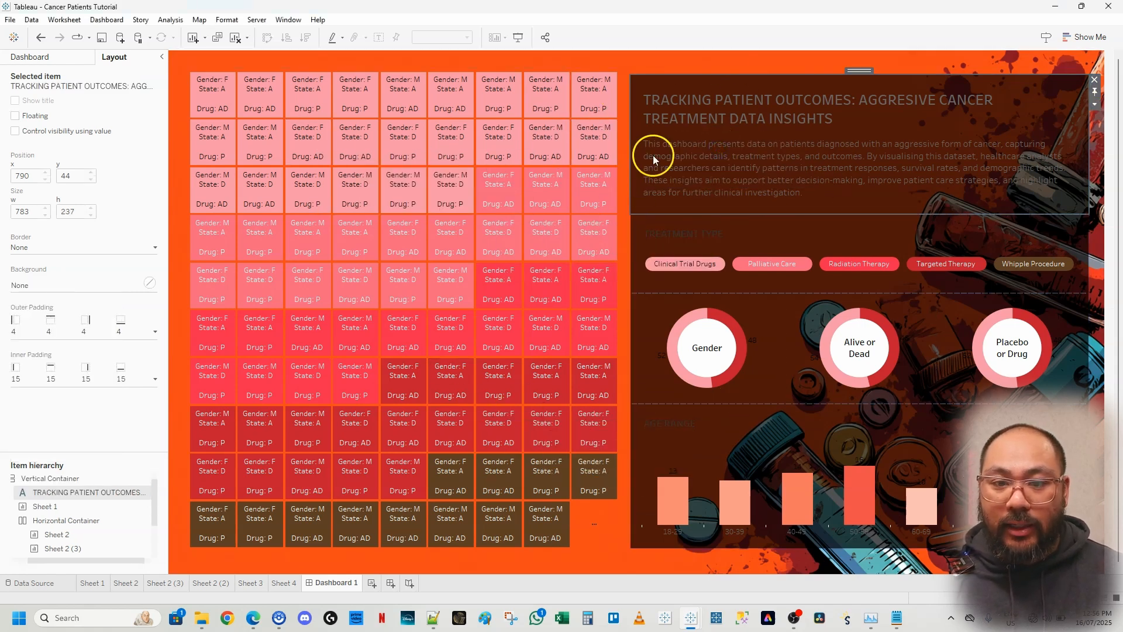
click(225, 19)
click(234, 61)
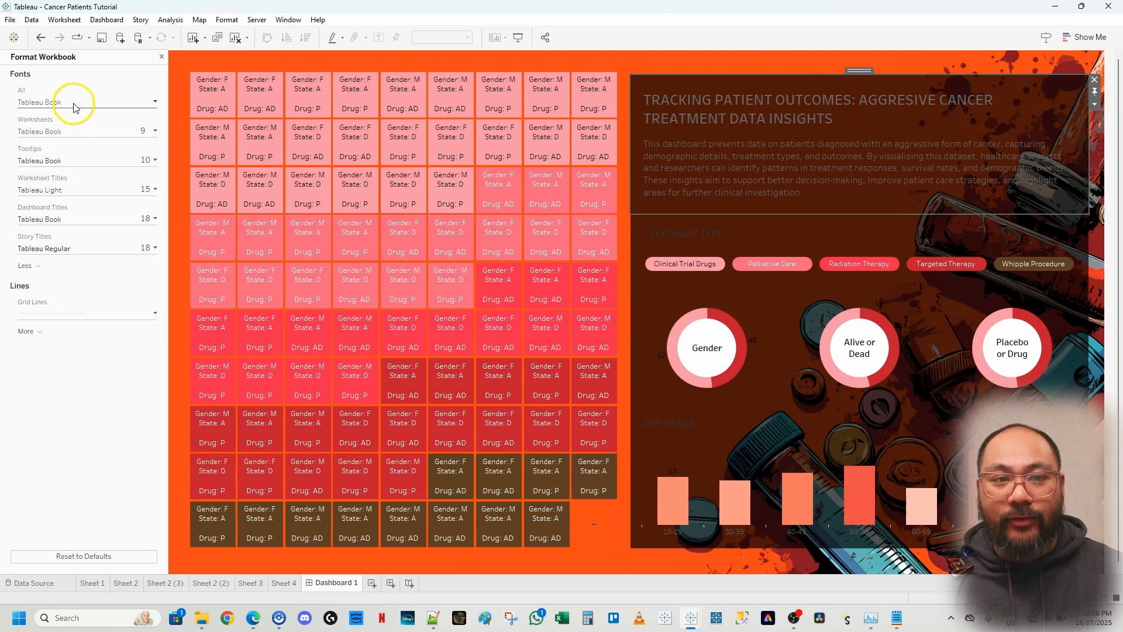
click(36, 101)
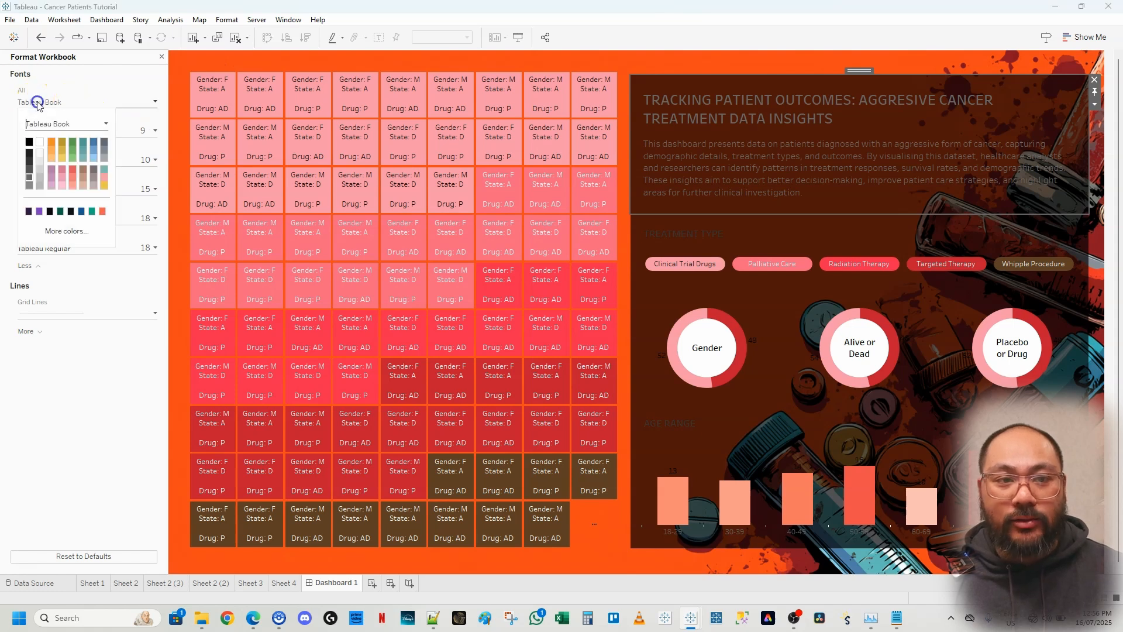
click(41, 141)
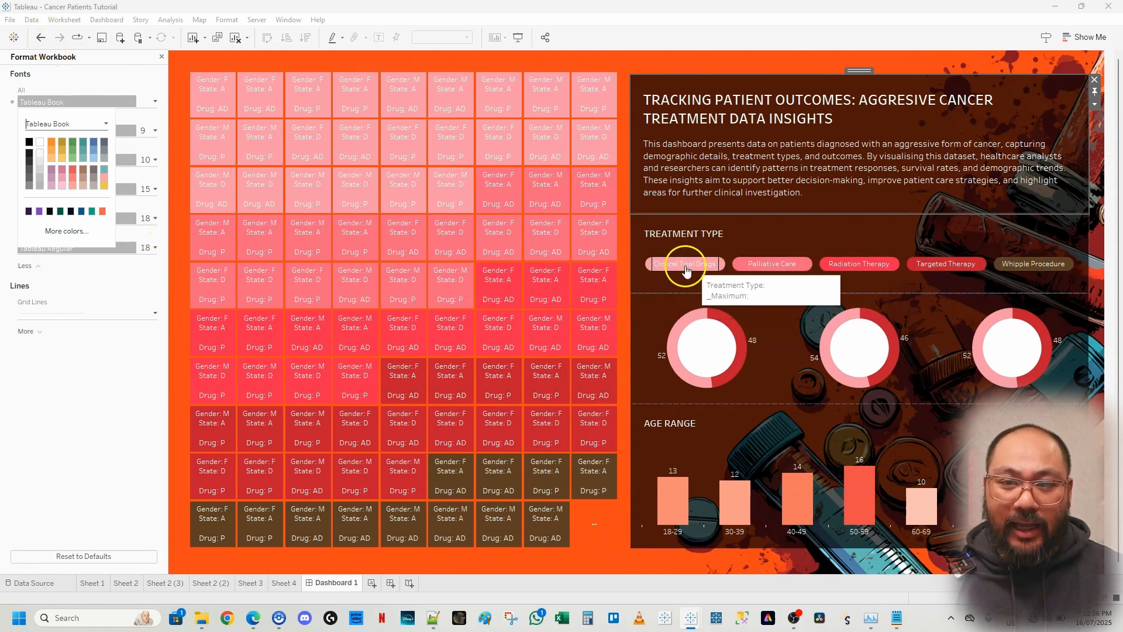
Step: Undo the white colour applied to all fonts in the workbook formatting
click(68, 402)
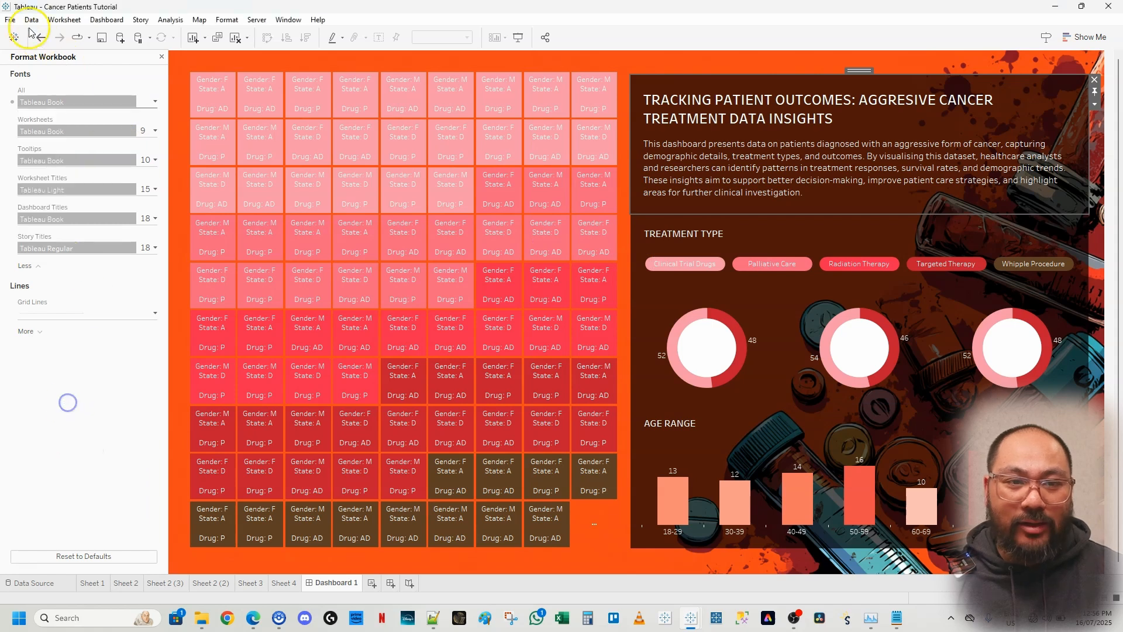
key(ctrl+z)
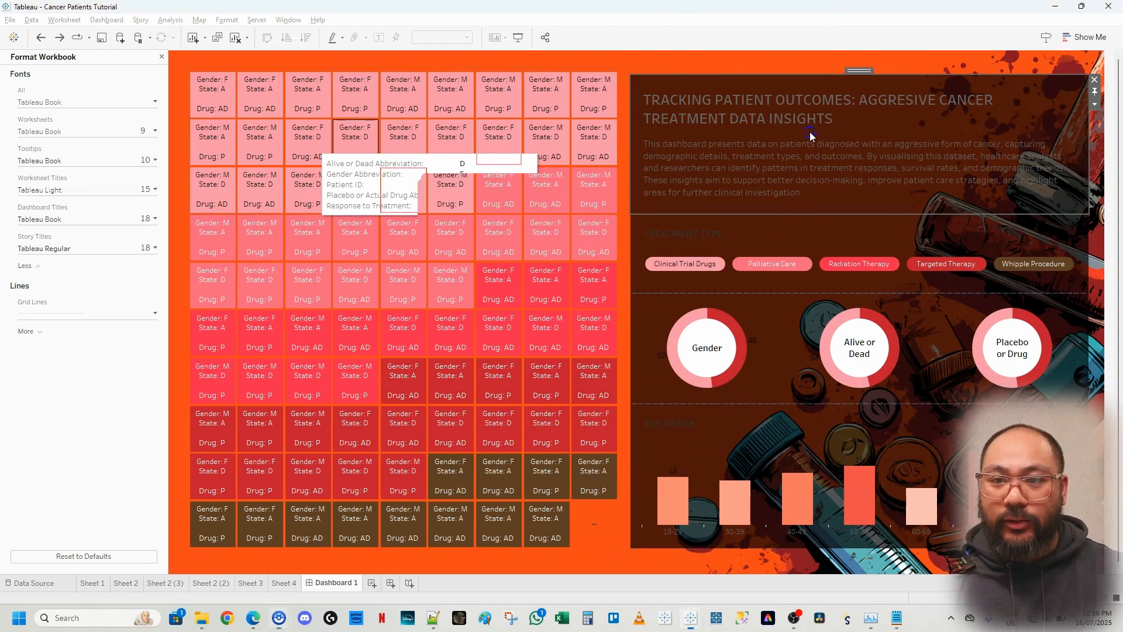
Step: Set the font colour of the dashboard's whole title and description text to white
double_click(804, 150)
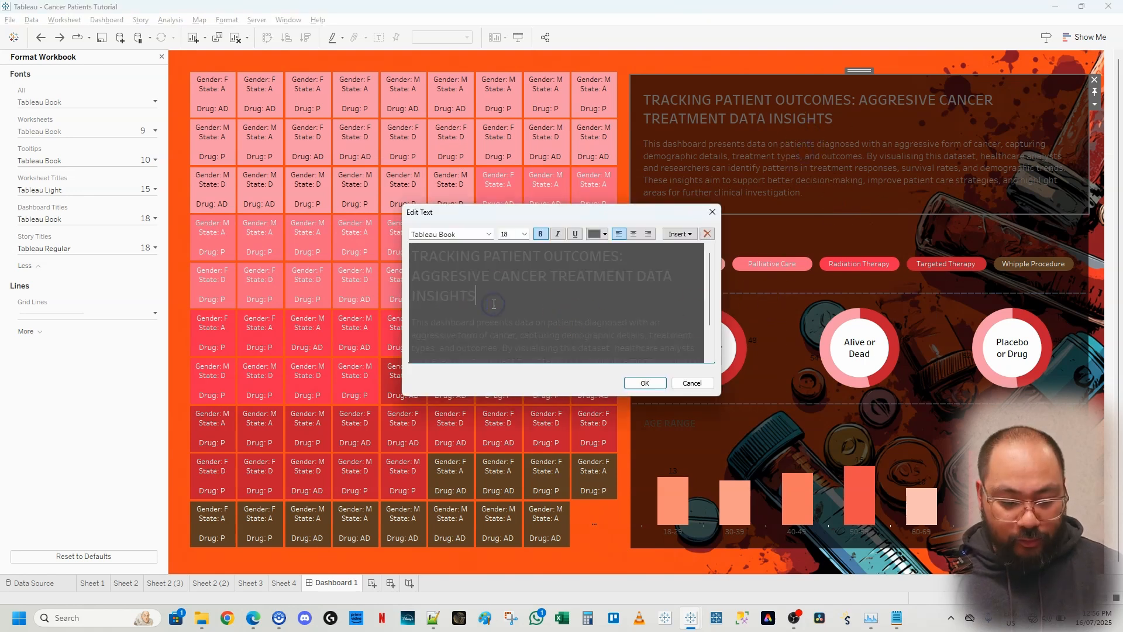
key(ctrl+a)
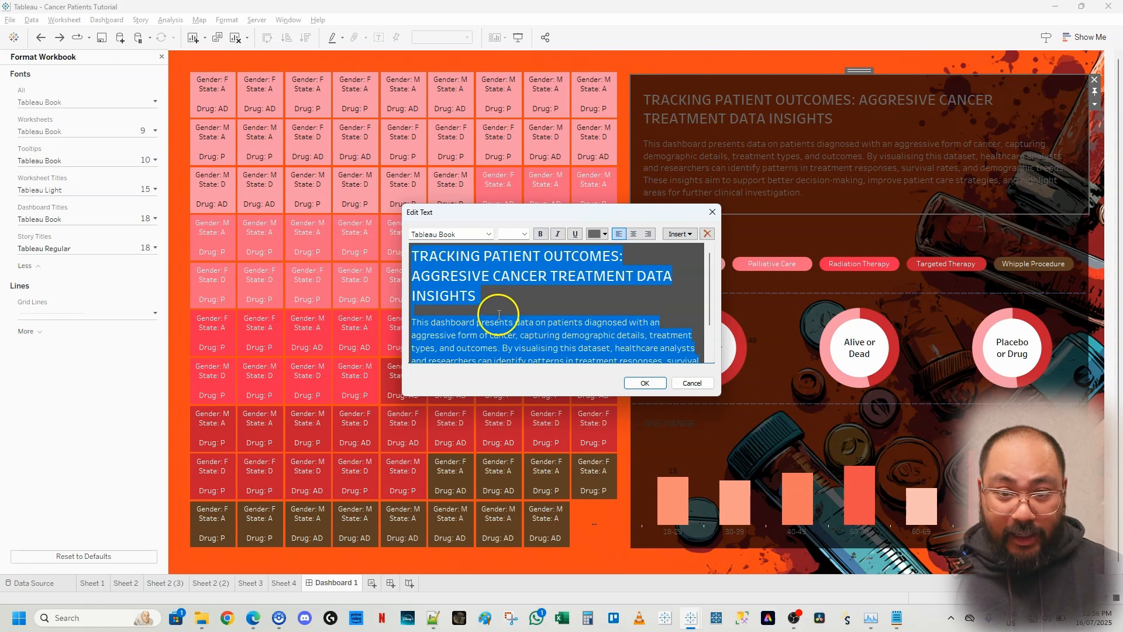
drag(716, 396, 909, 557)
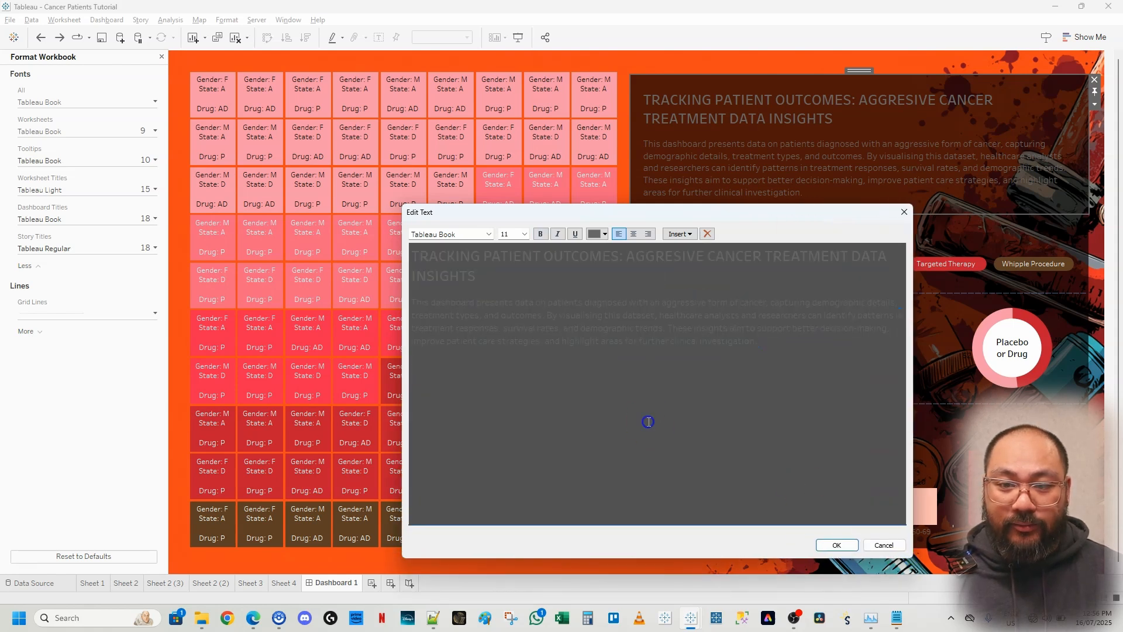
click(606, 234)
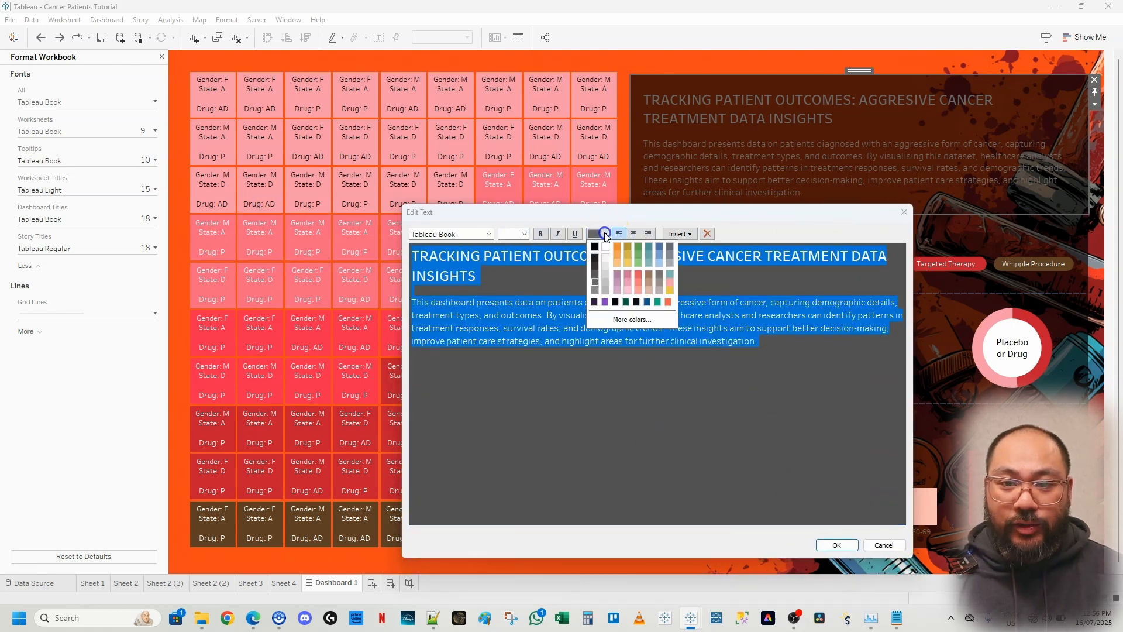
click(605, 248)
click(837, 543)
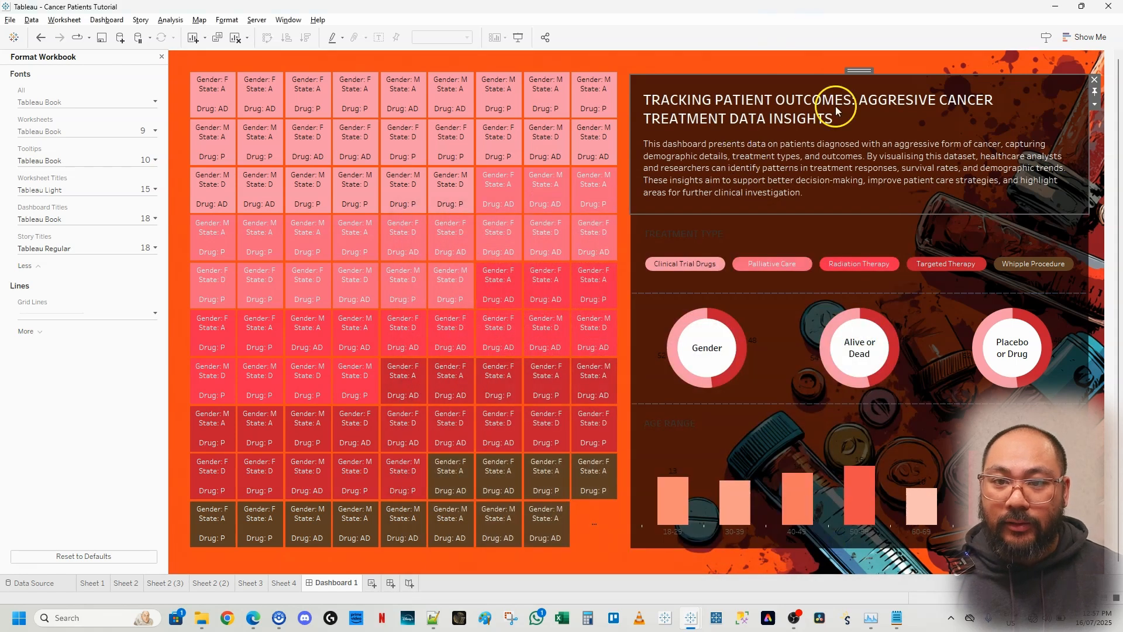
Step: Set the font colour of the TREATMENT TYPE chart title to white
click(678, 234)
double_click(712, 234)
key(ctrl+a)
click(771, 355)
click(773, 371)
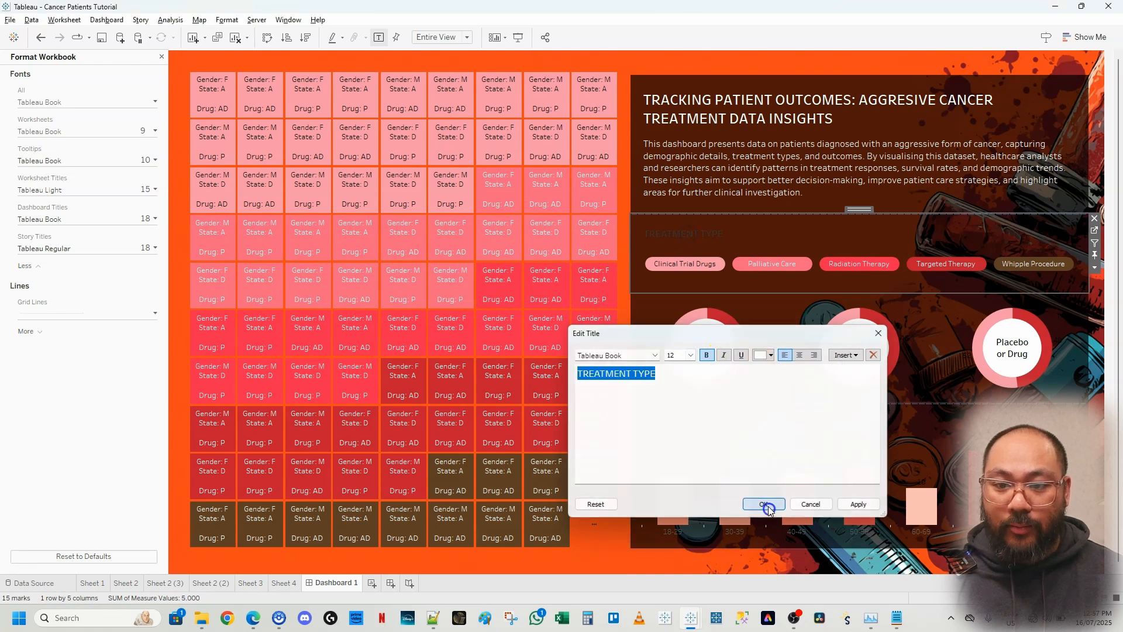
click(764, 504)
Step: Set the font colour of the AGE RANGE chart title to white and open the options for its age header labels
double_click(676, 422)
key(ctrl+a)
click(770, 355)
click(773, 369)
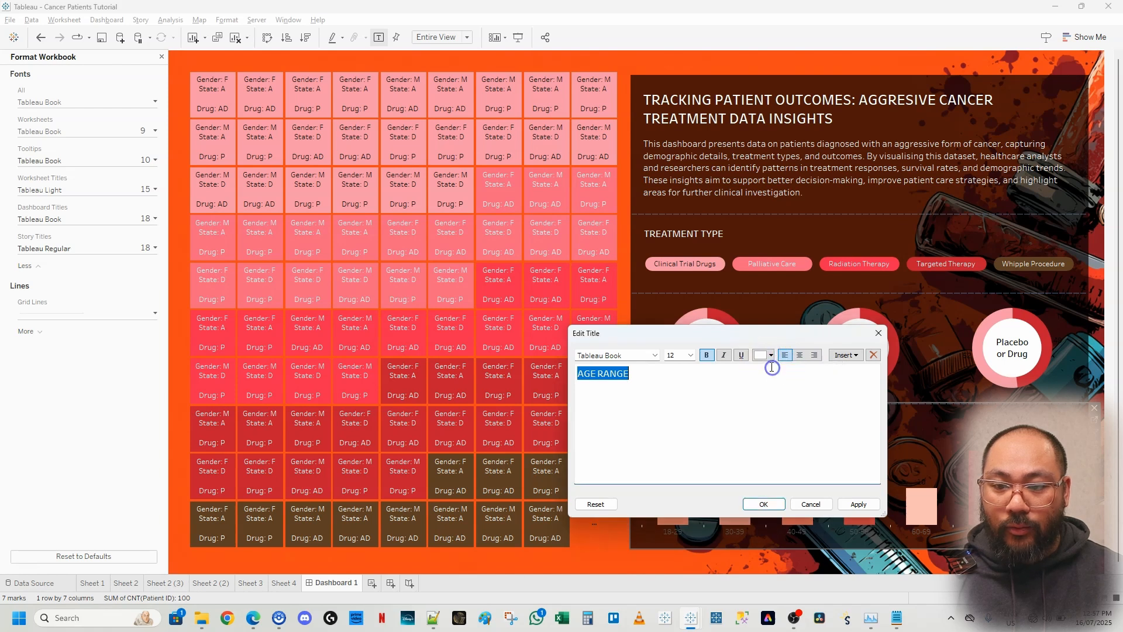
click(766, 502)
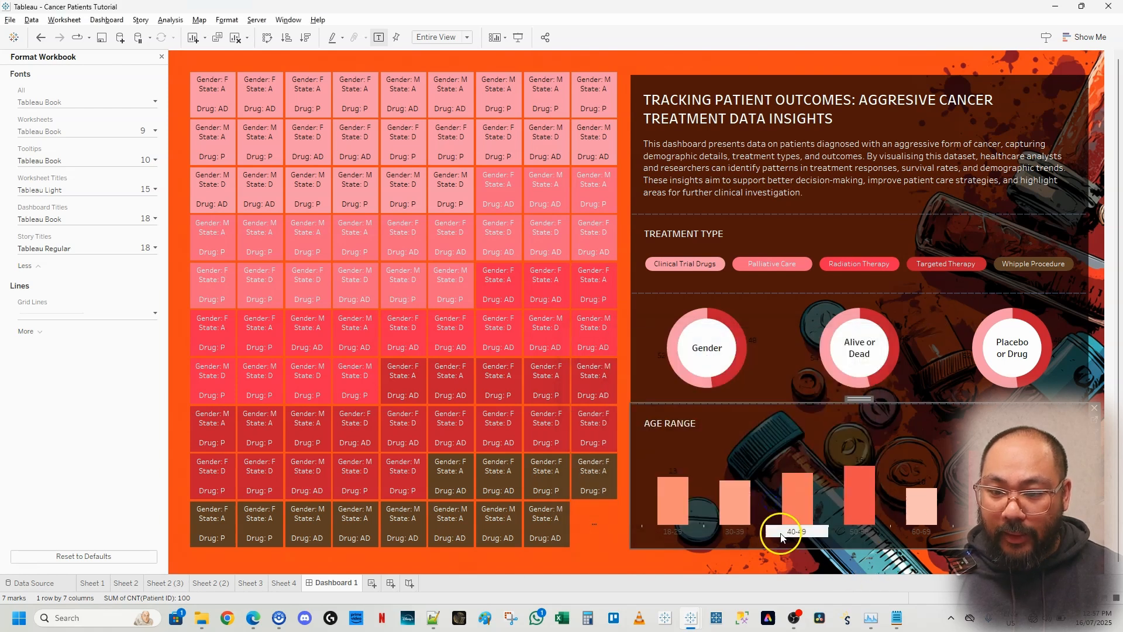
right_click(736, 533)
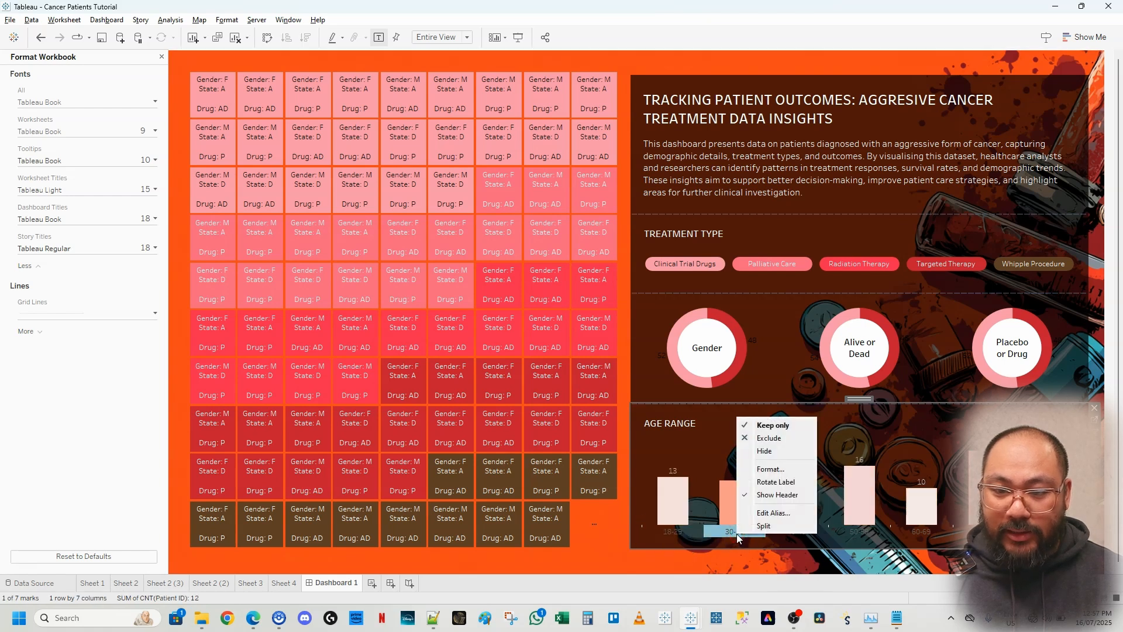
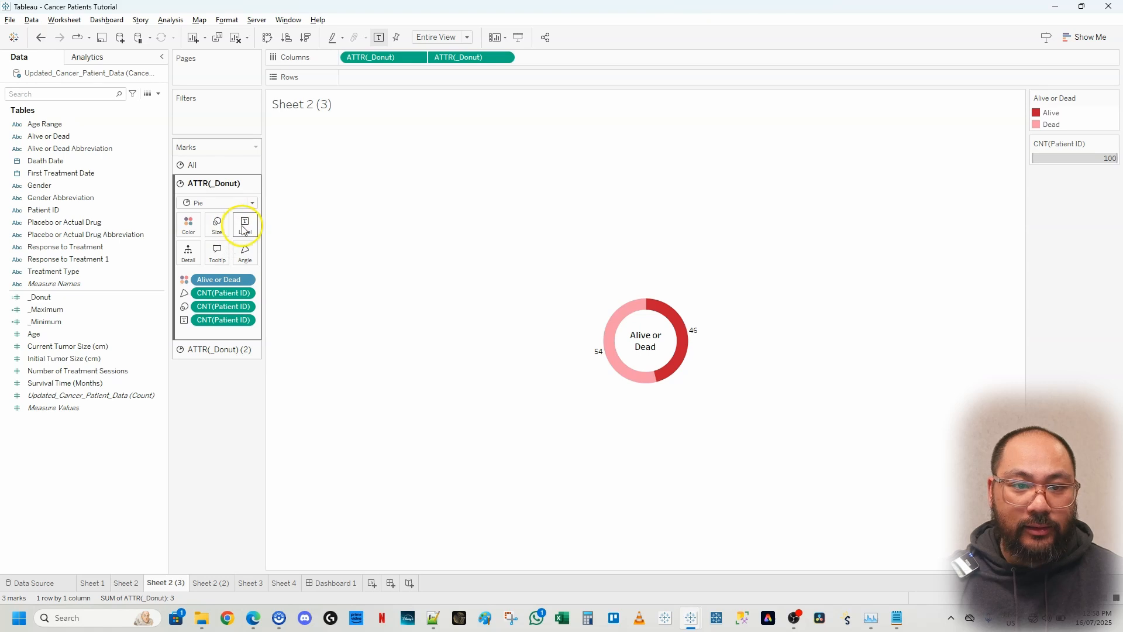
Step: Set the mark label font colour to white on the Alive or Dead and Placebo or Drug donut sheets, then return to Dashboard 1
click(328, 301)
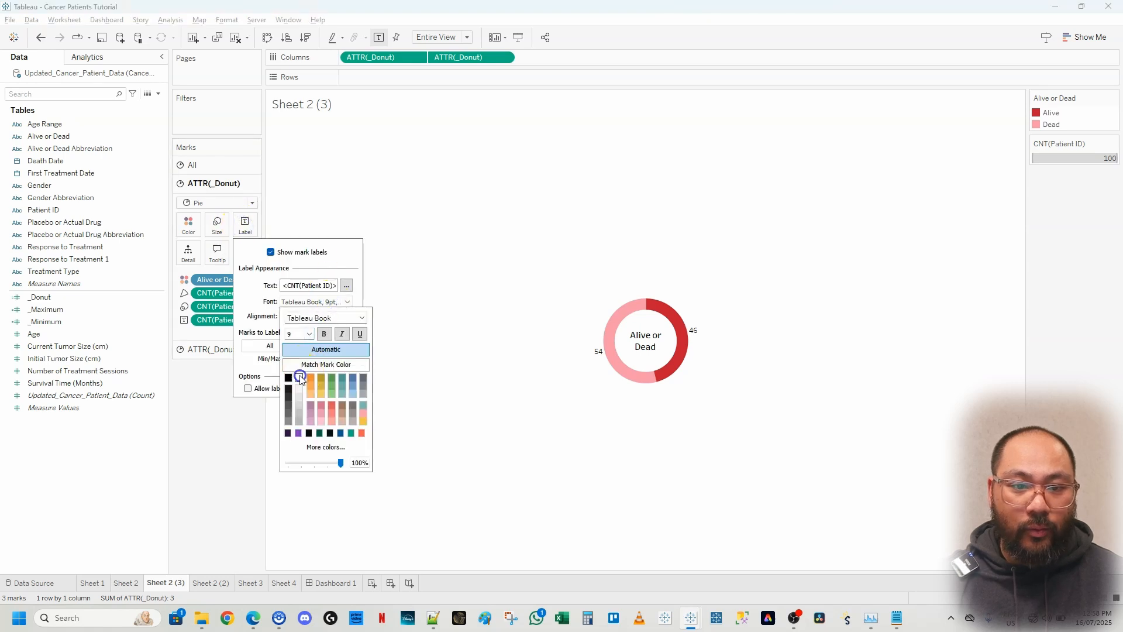
click(215, 581)
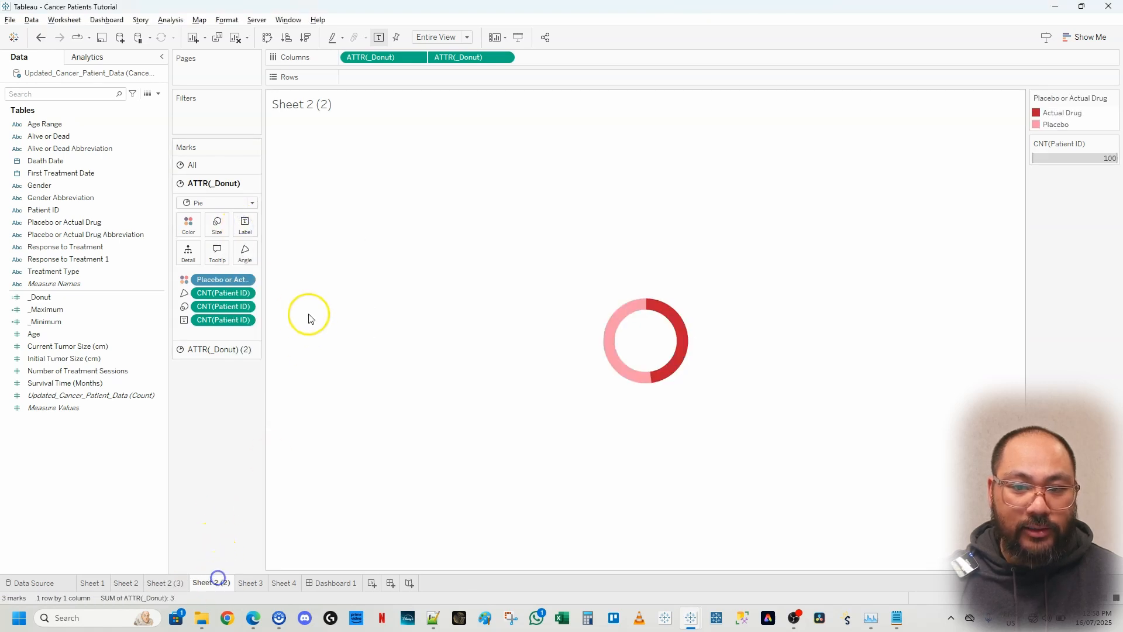
click(245, 224)
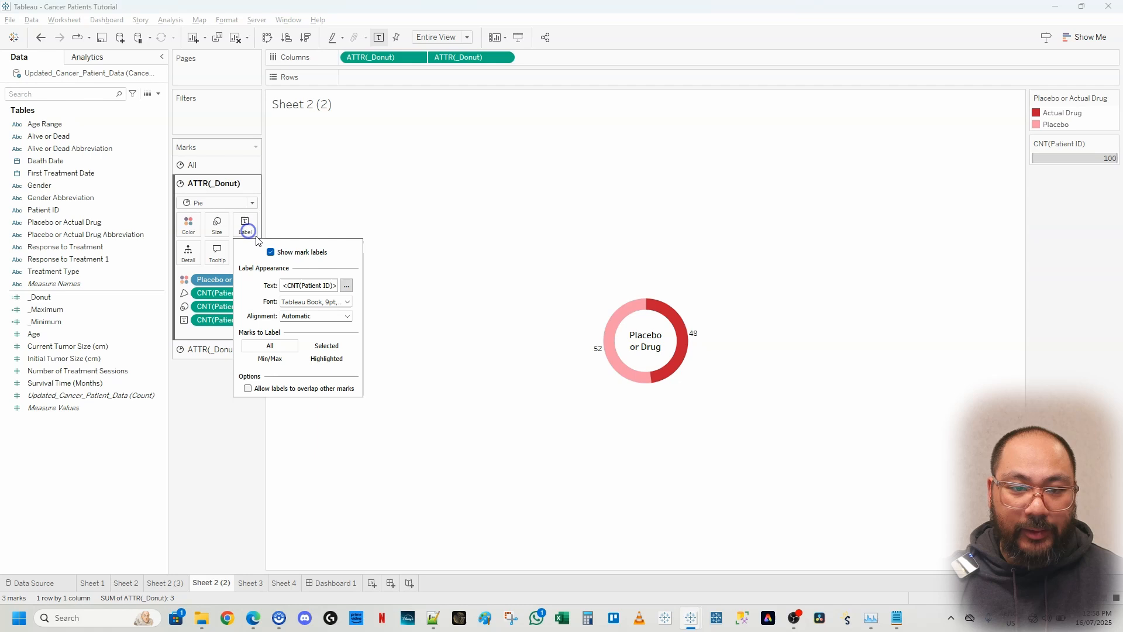
click(330, 301)
click(299, 377)
click(245, 480)
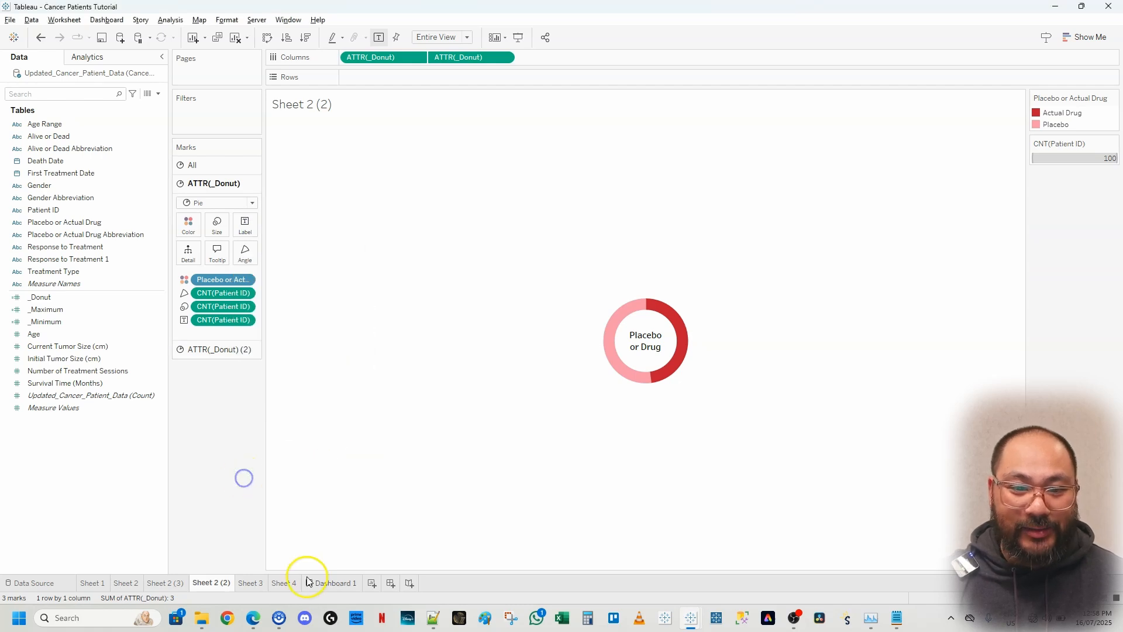
click(332, 583)
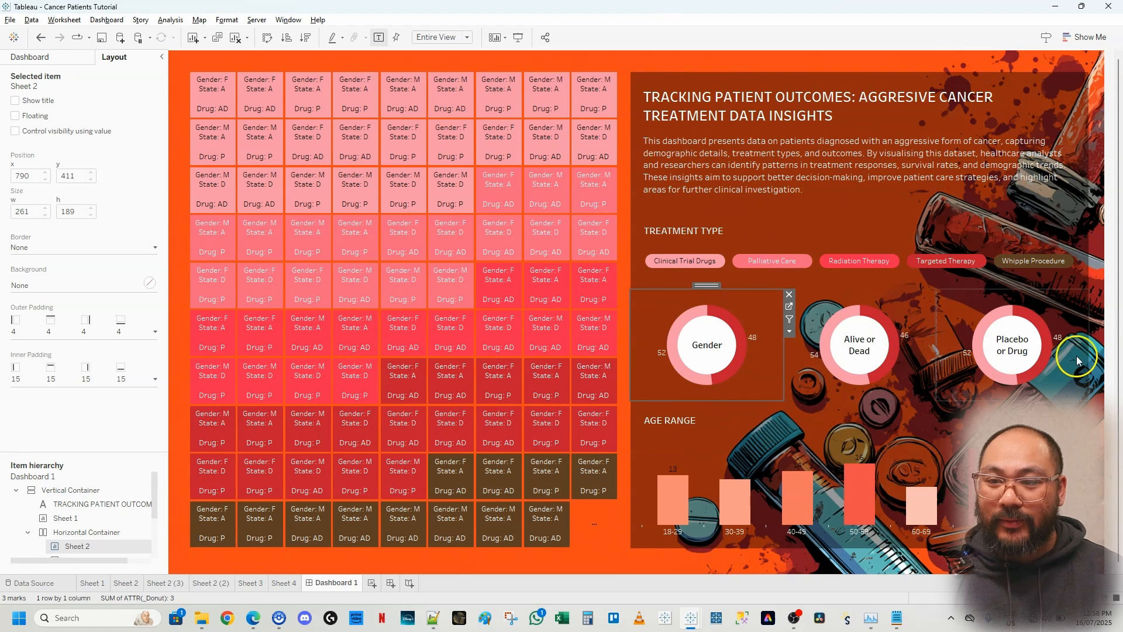
Step: Set the mark label font colour of the age range bar chart on Sheet 3 to white and return to Dashboard 1
click(740, 421)
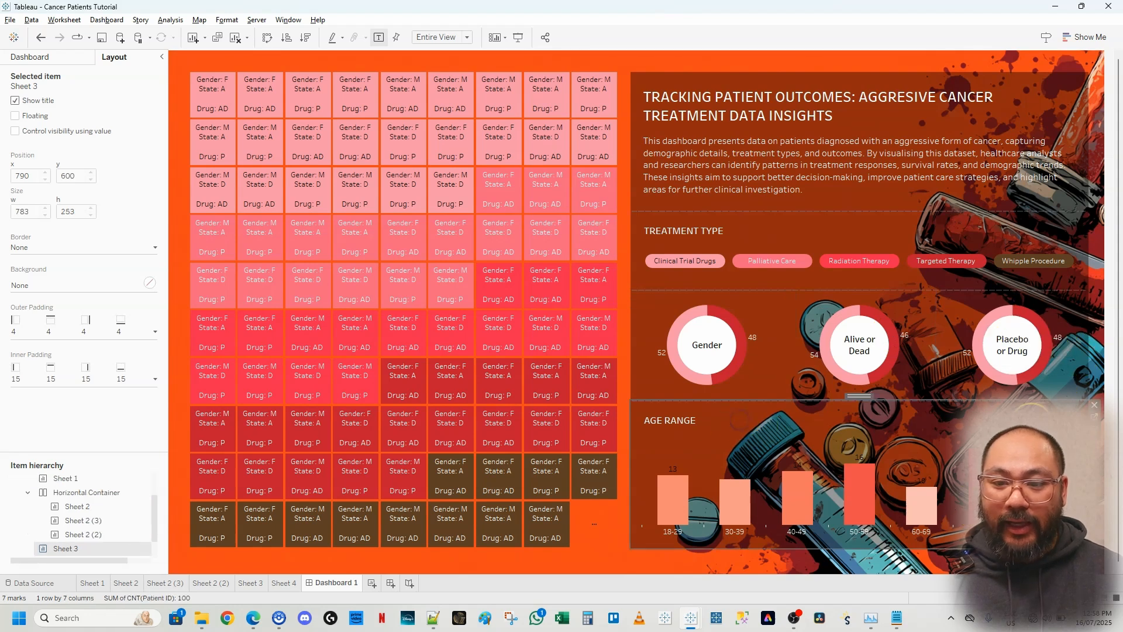
click(1097, 418)
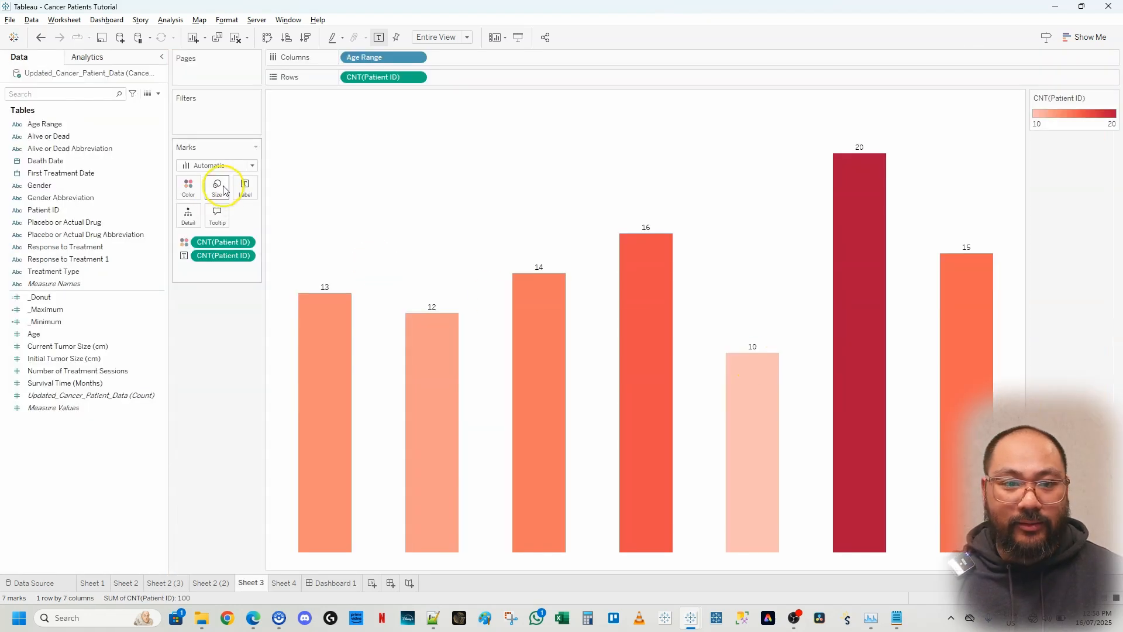
click(244, 187)
click(331, 264)
click(301, 340)
click(243, 485)
click(332, 582)
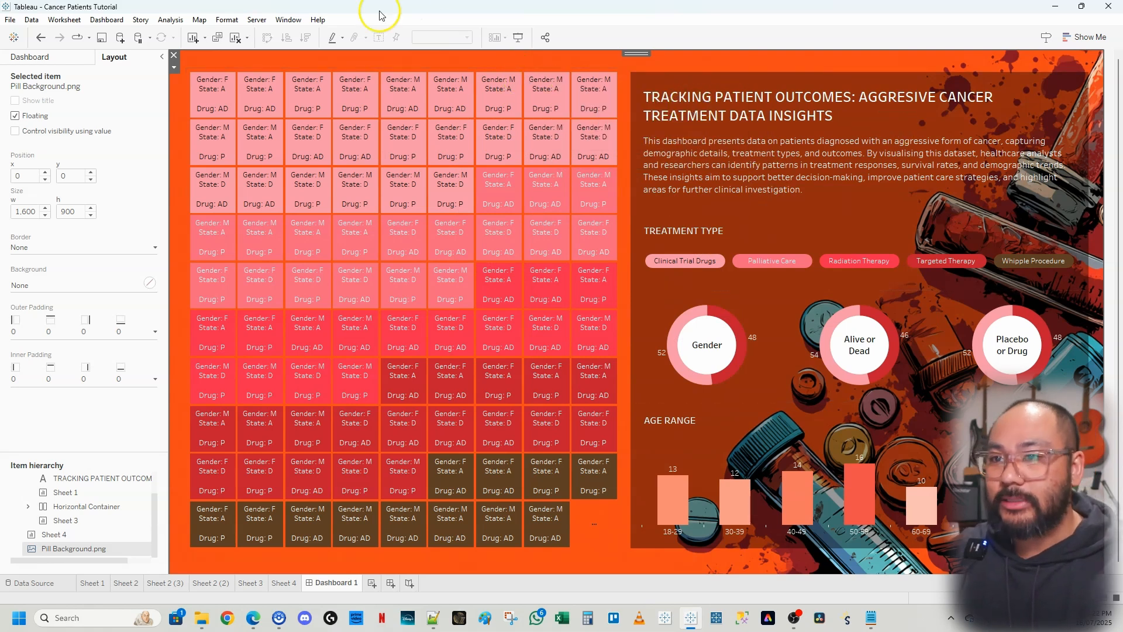
Step: Sign in to the Tableau Cloud site
click(255, 21)
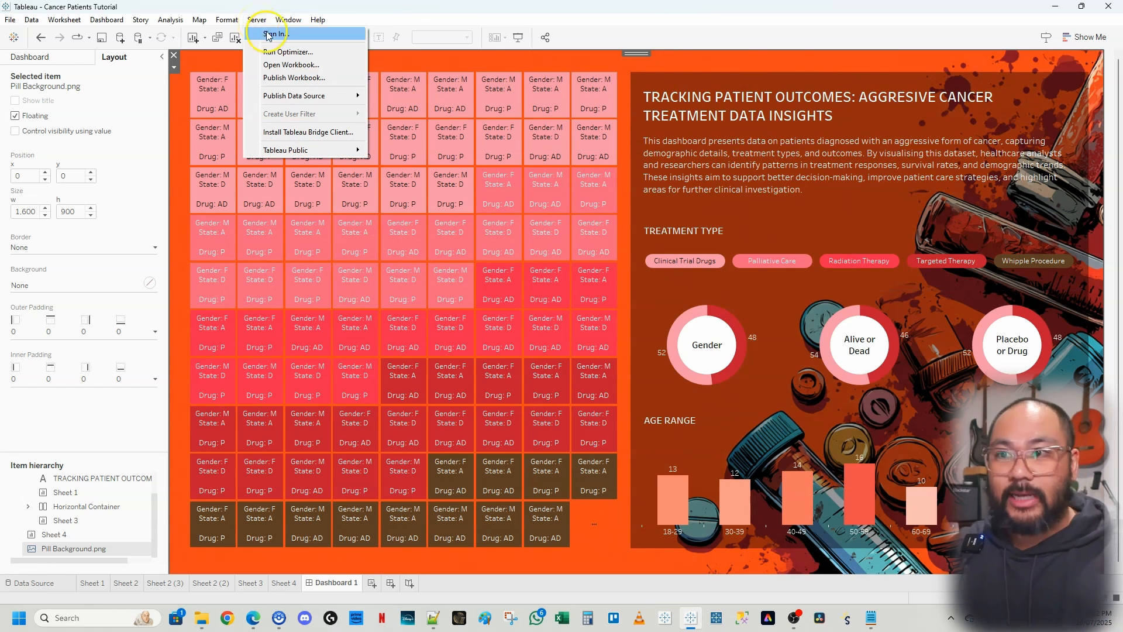
click(261, 19)
click(261, 20)
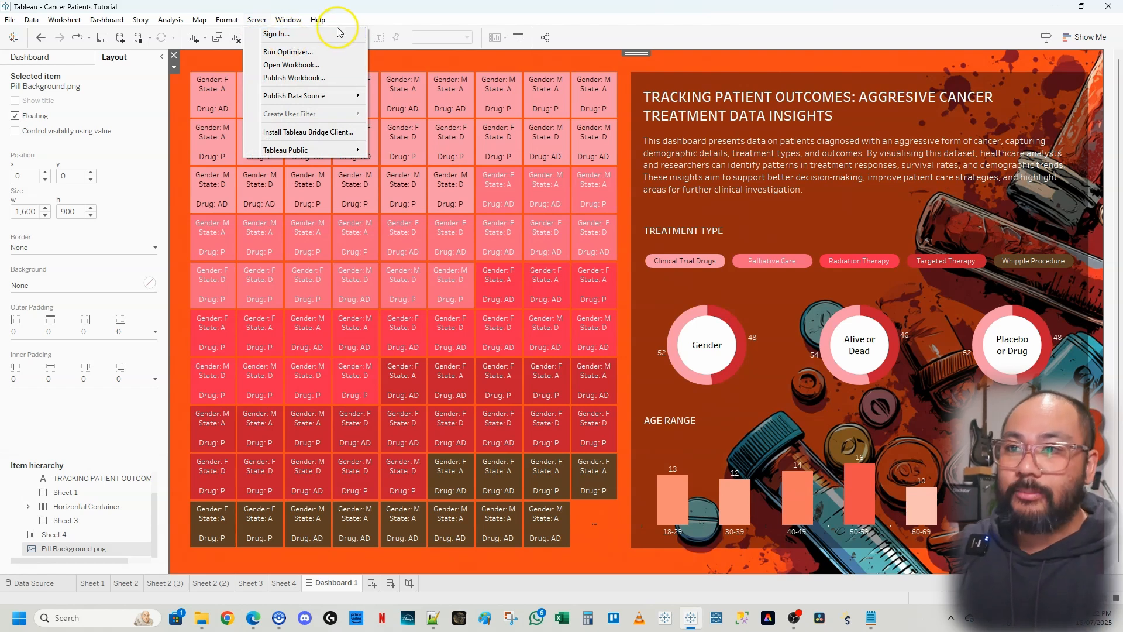
click(262, 20)
click(263, 20)
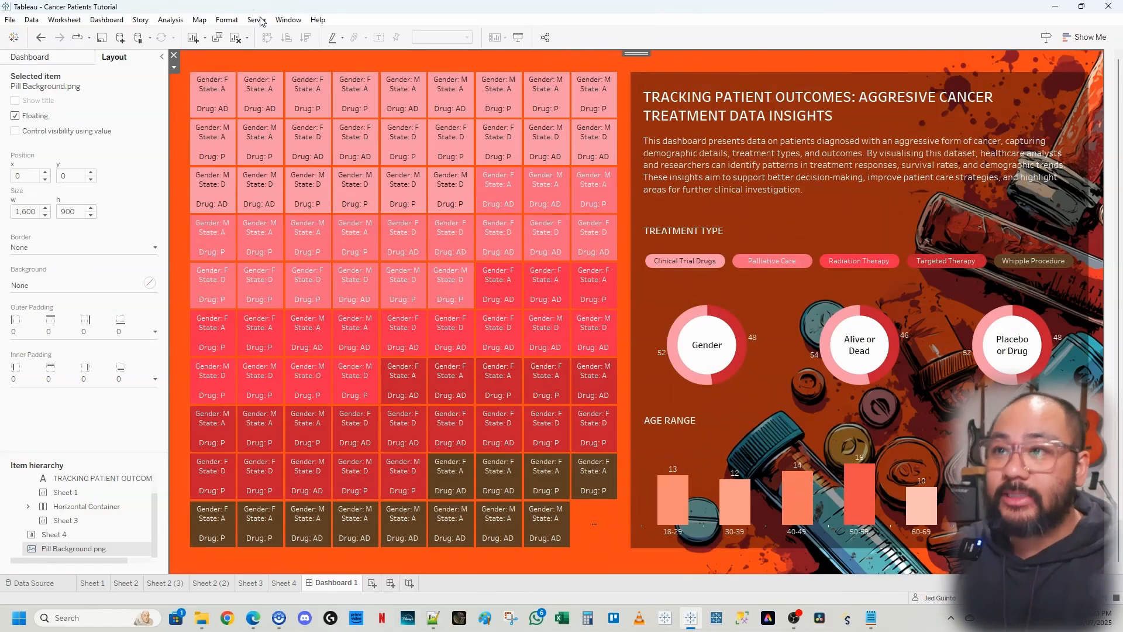
Step: Start publishing the workbook to Tableau Cloud, with the Default project as location and Cancer Patients Tutorial as the name
click(258, 20)
click(281, 36)
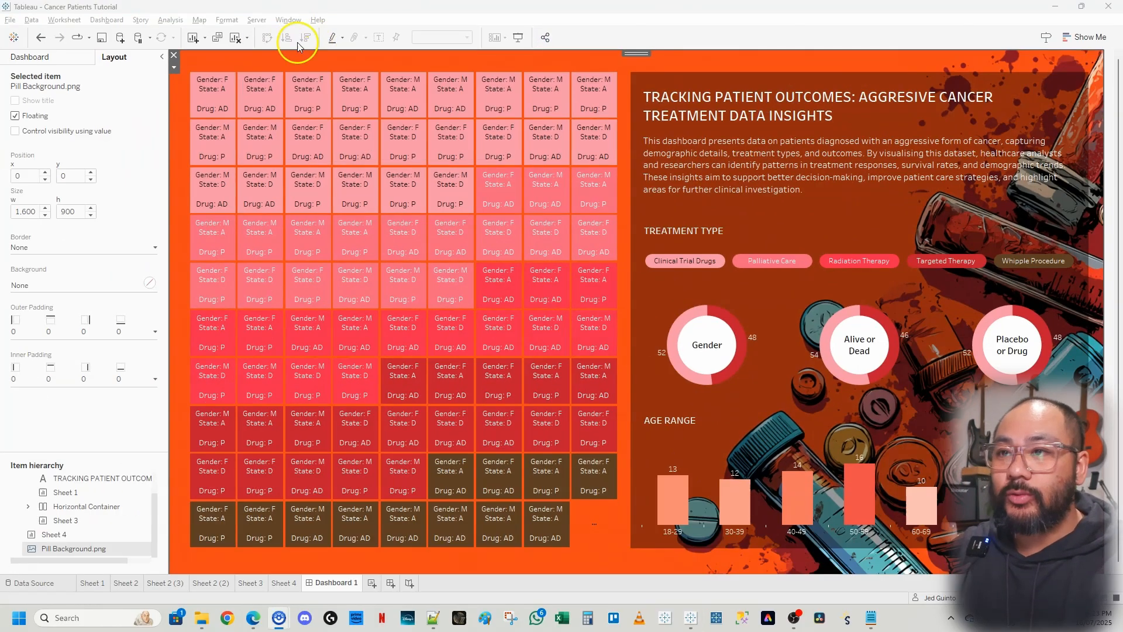
click(236, 39)
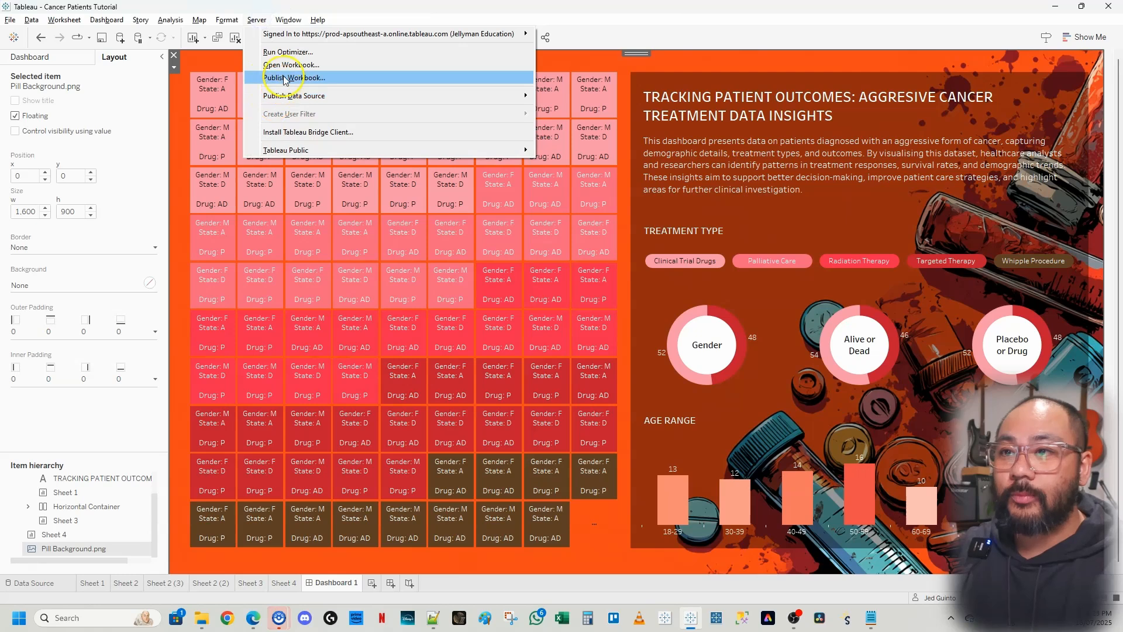
click(283, 79)
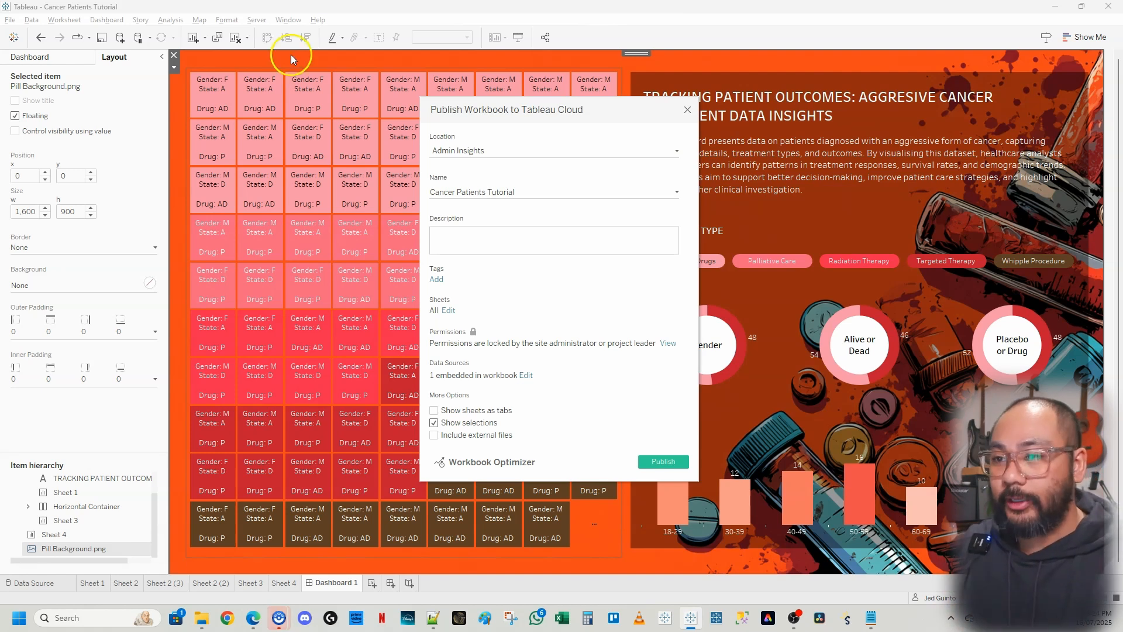
click(603, 151)
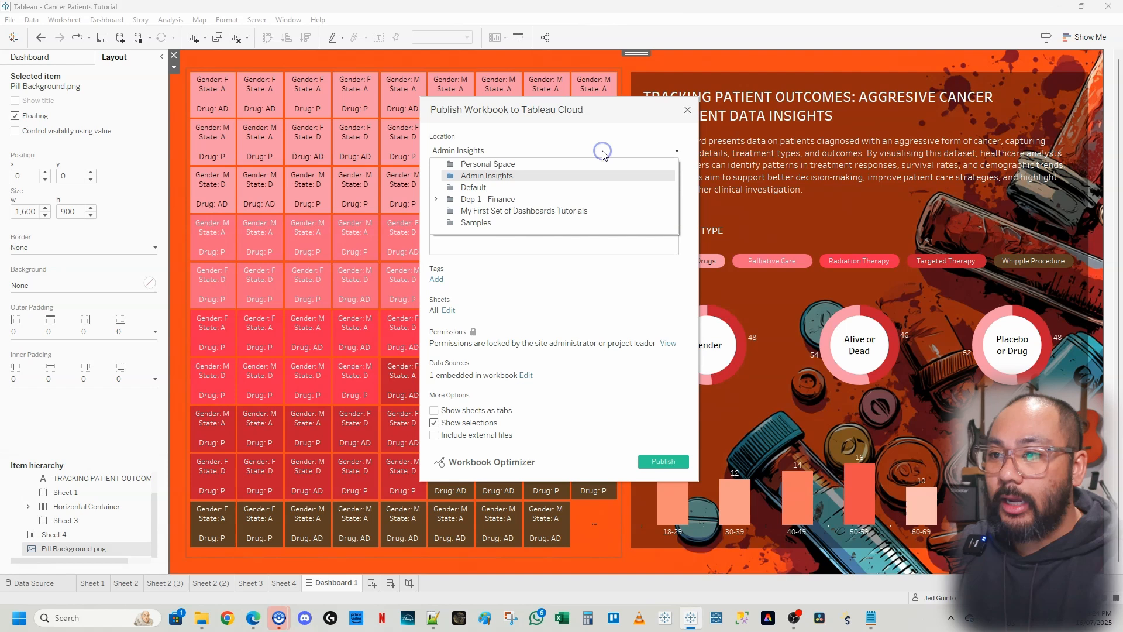
click(544, 188)
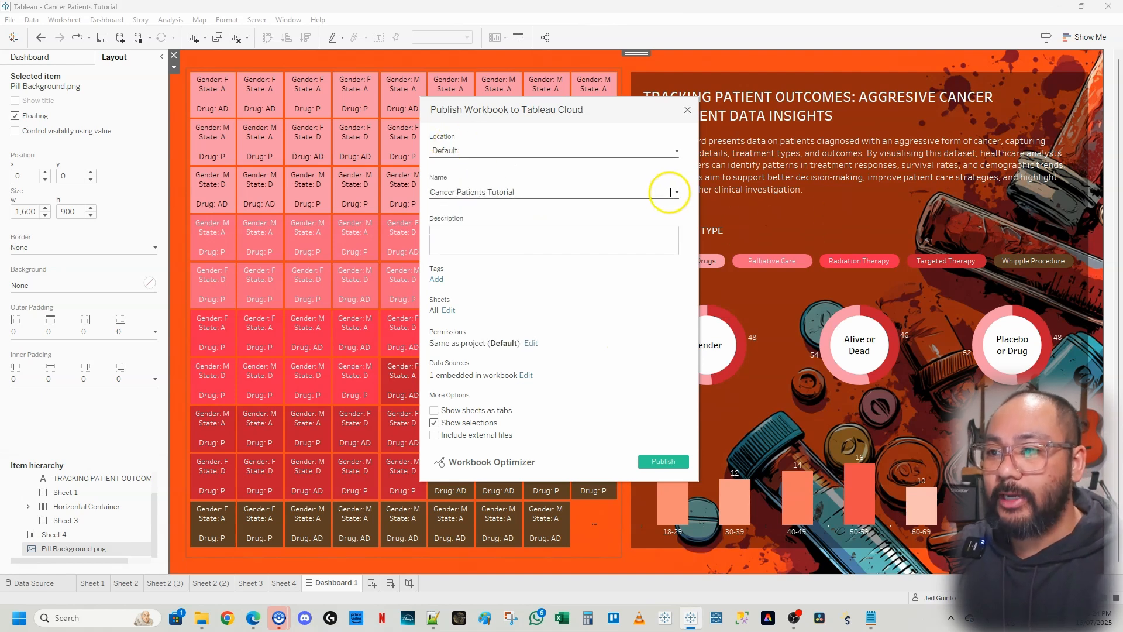
drag(537, 193, 514, 193)
click(530, 194)
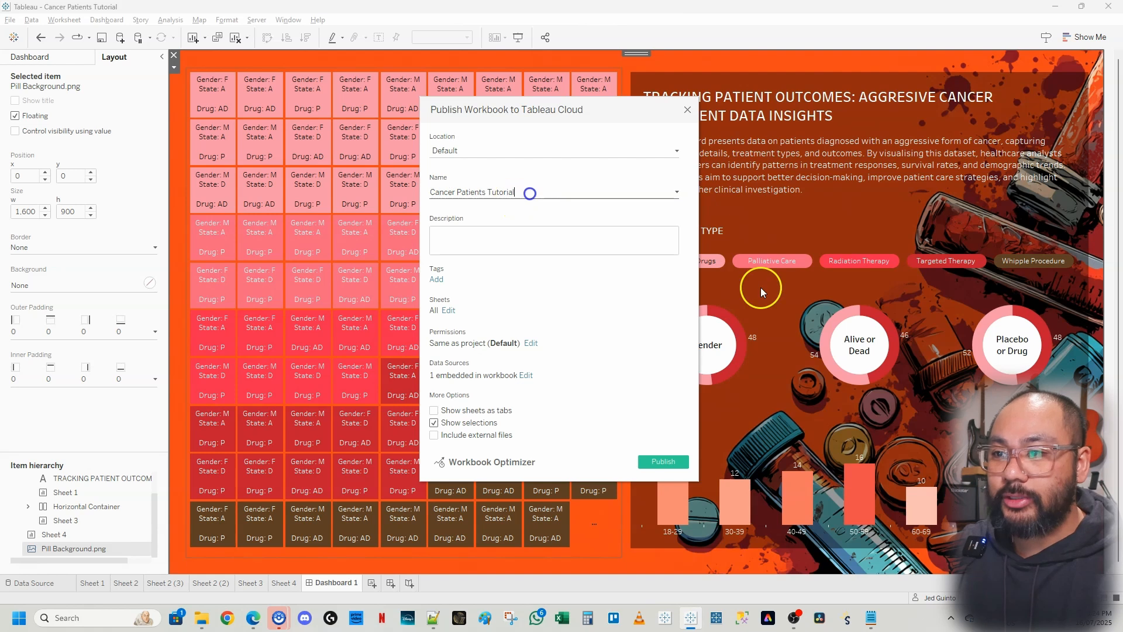
Step: Limit the sheets to publish to dashboards only, leaving just Dashboard 1 selected, and publish the workbook
click(448, 311)
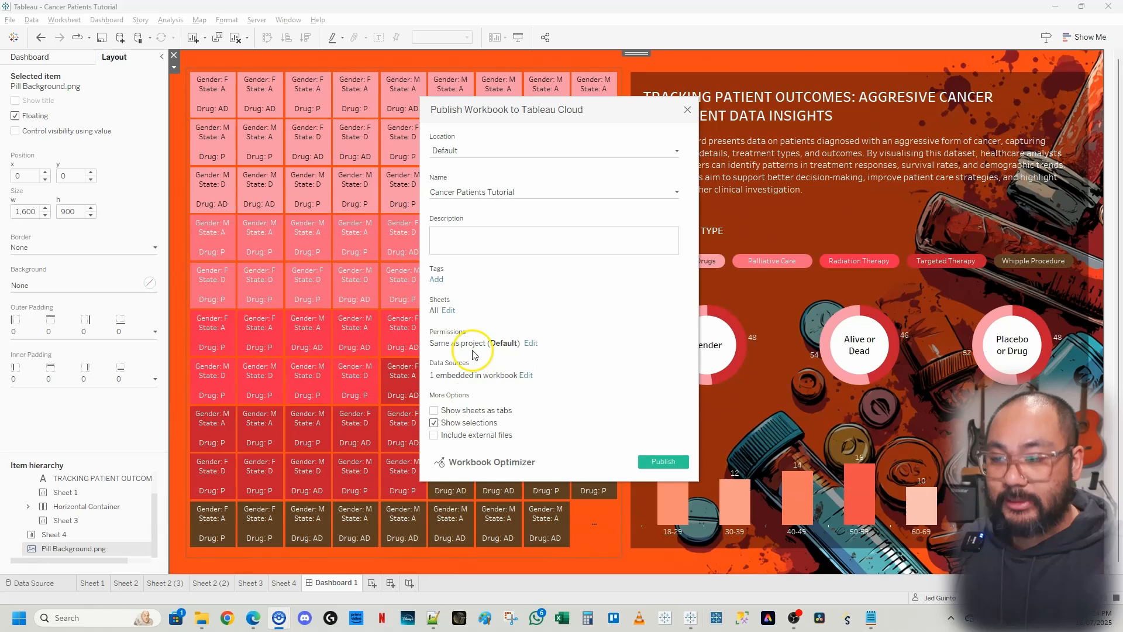
click(448, 310)
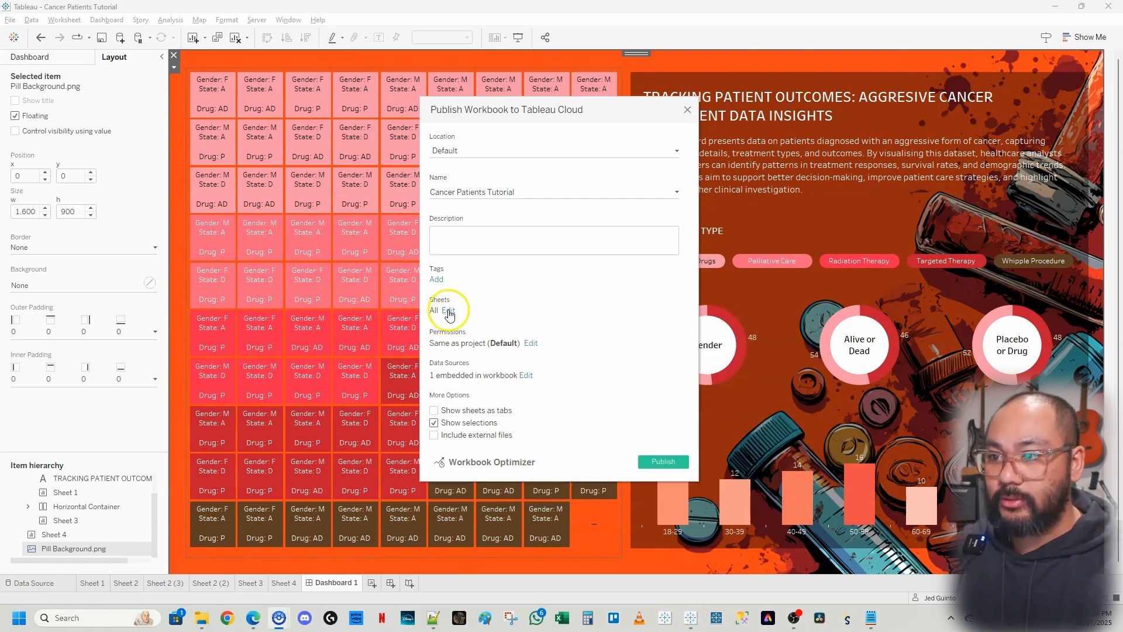
click(449, 313)
click(749, 488)
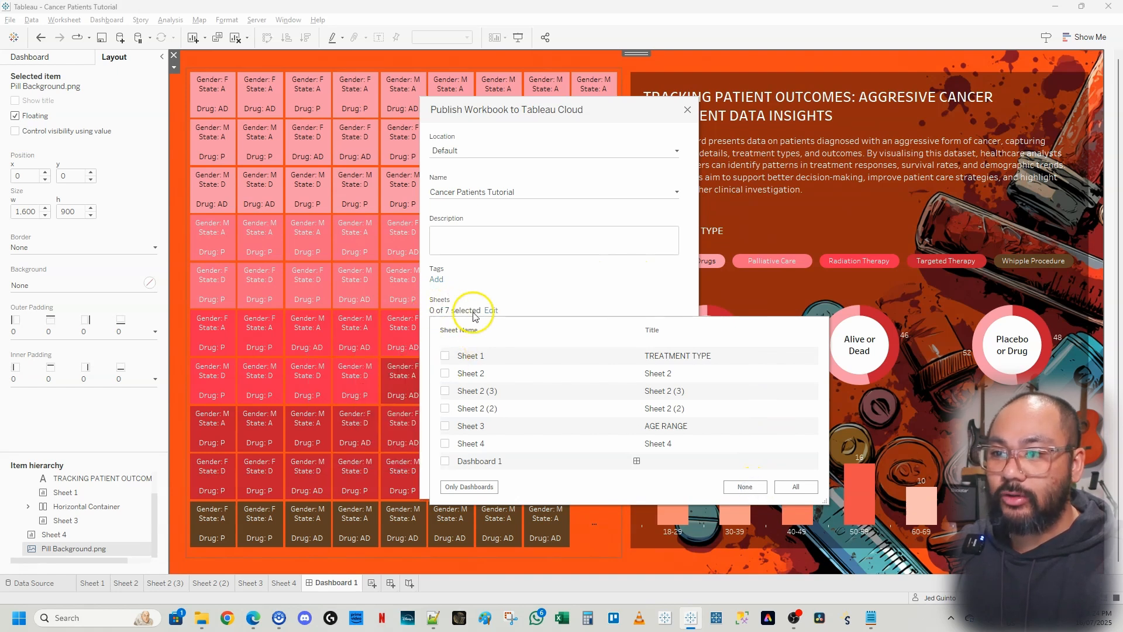
click(469, 487)
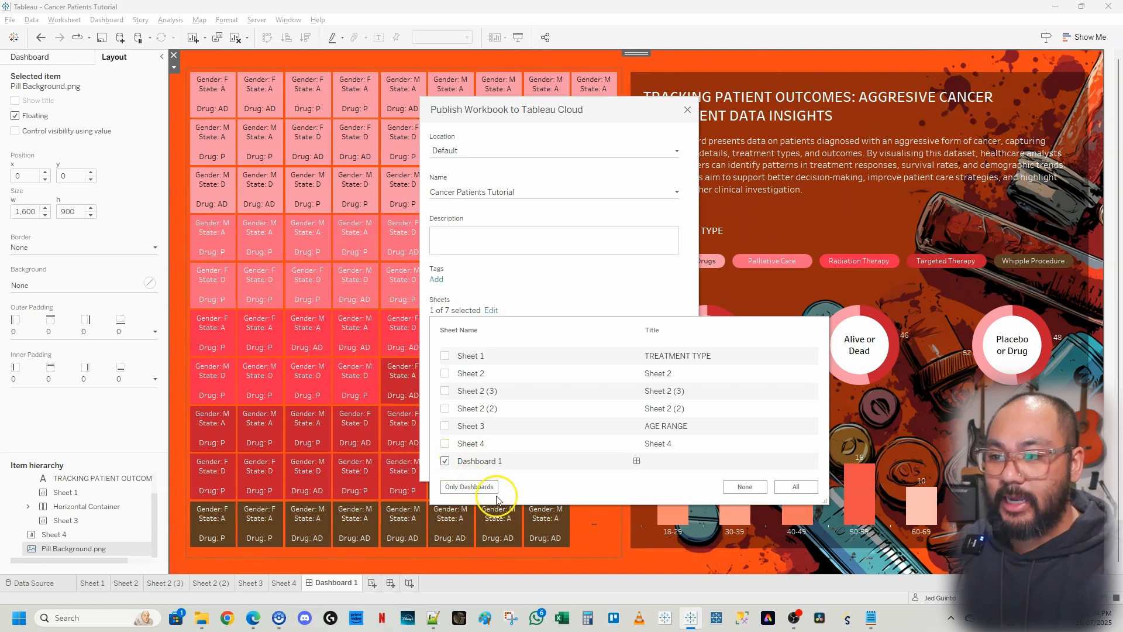
click(546, 280)
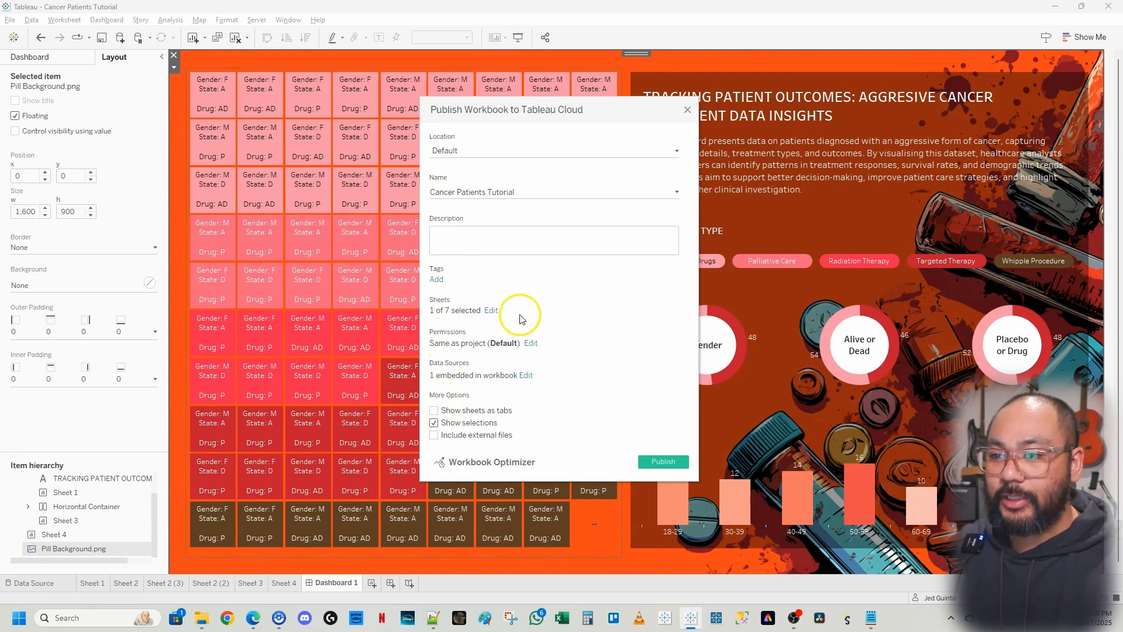
click(672, 467)
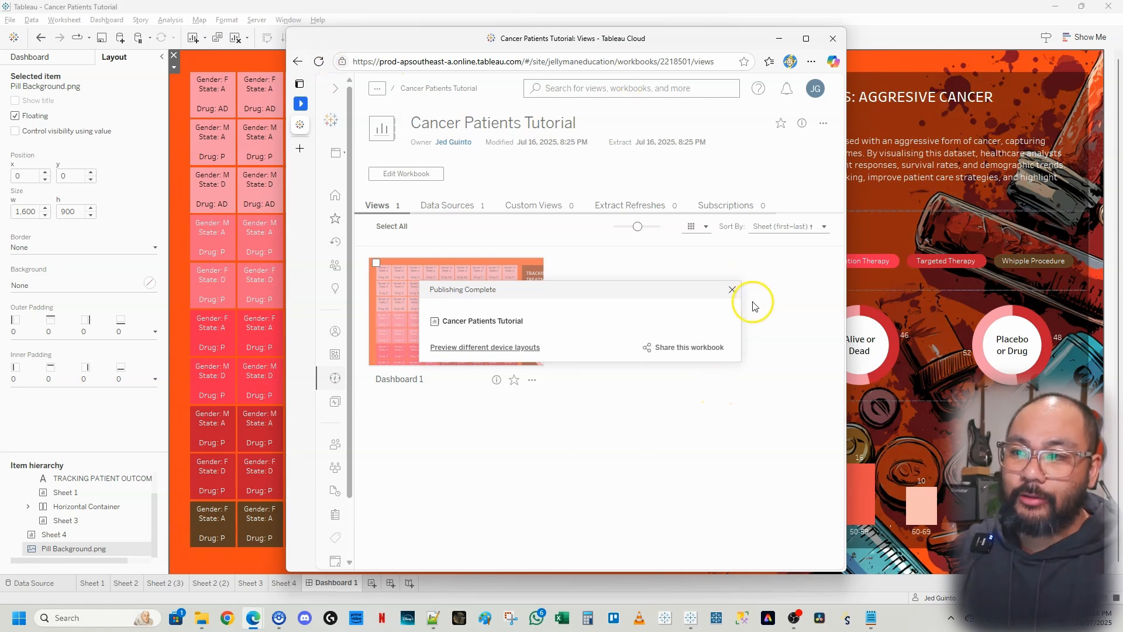
Step: Close the publishing confirmation and look over the published Cancer Patients Tutorial workbook on Tableau Cloud in an enlarged browser window
click(810, 39)
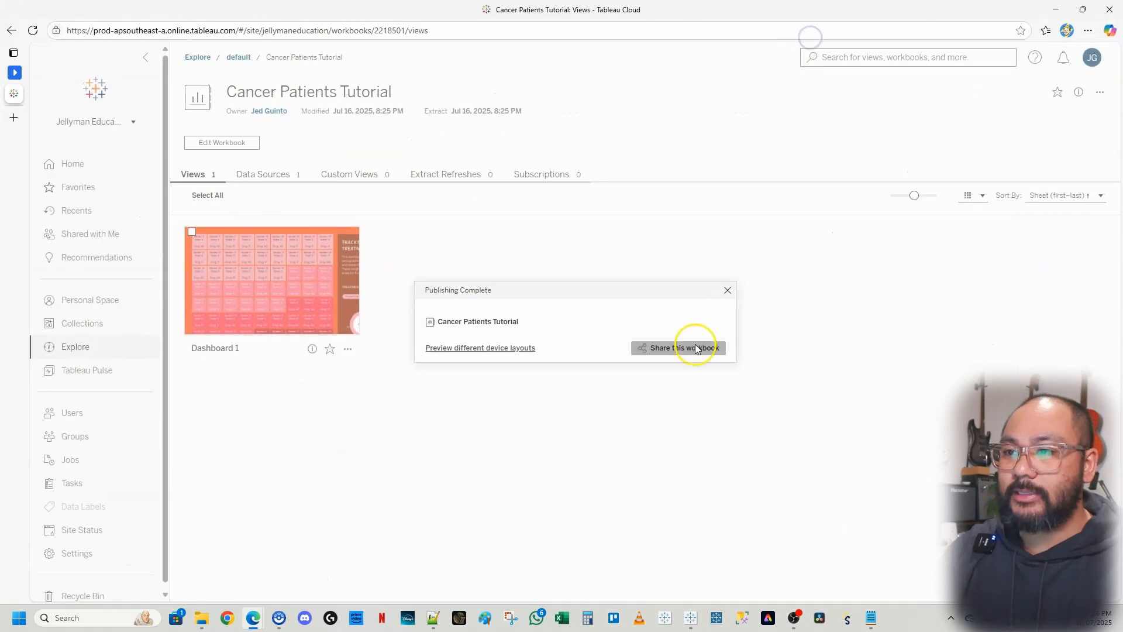
click(727, 290)
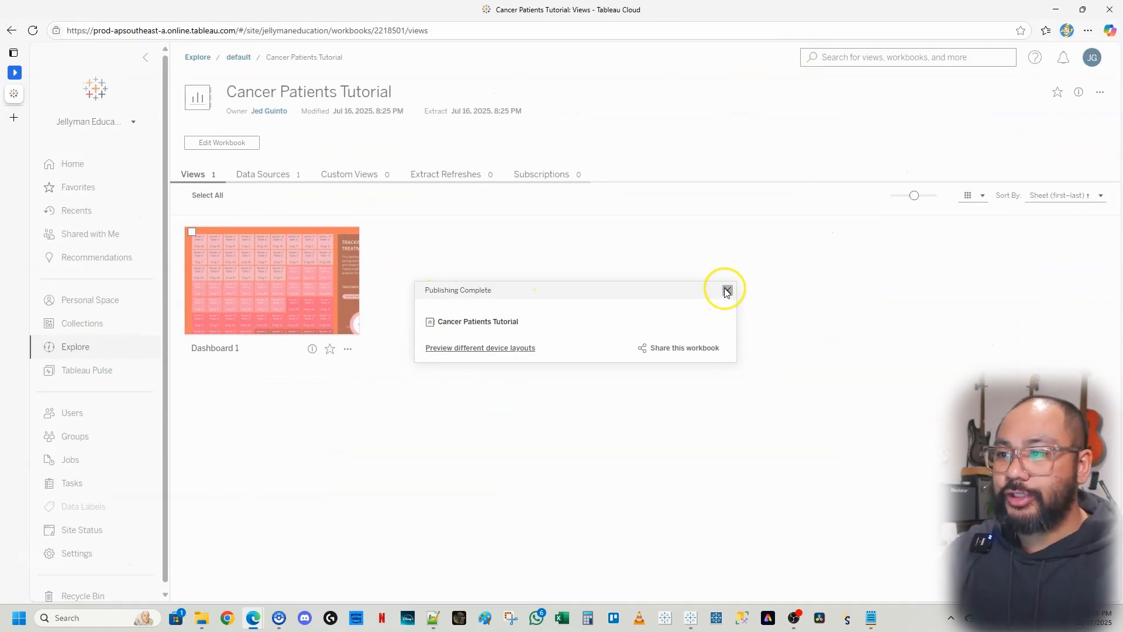
key(ctrl+plus)
key(ctrl+plus)
key(ctrl+minus)
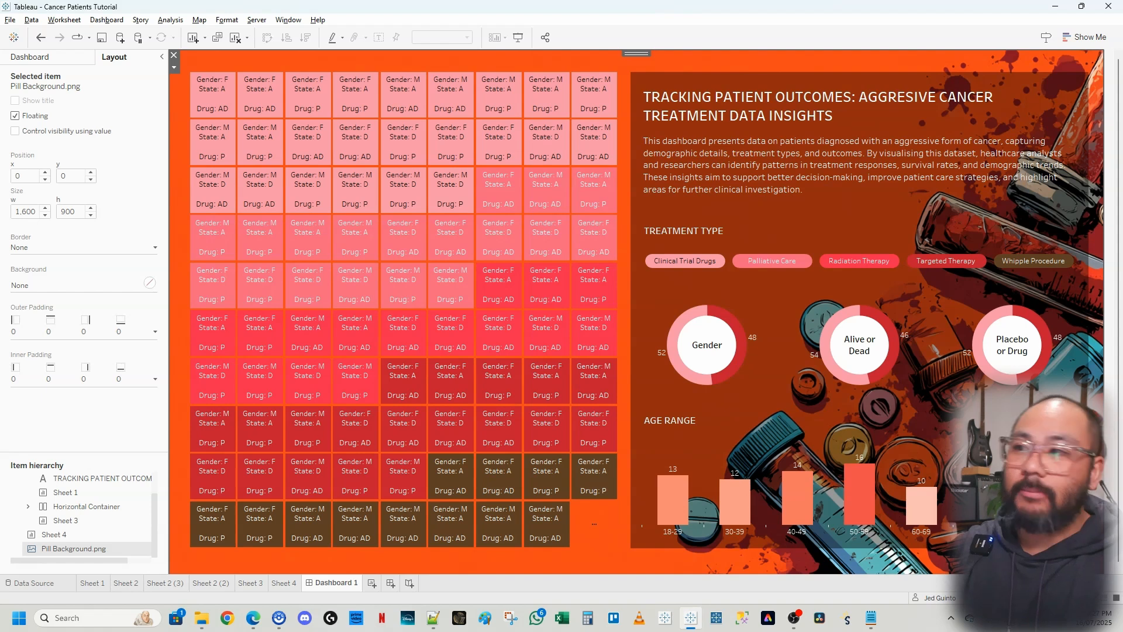
Step: Start saving the workbook to Tableau Public as a new workbook and sign in to the Tableau Public account
click(258, 20)
mouse_move(296, 151)
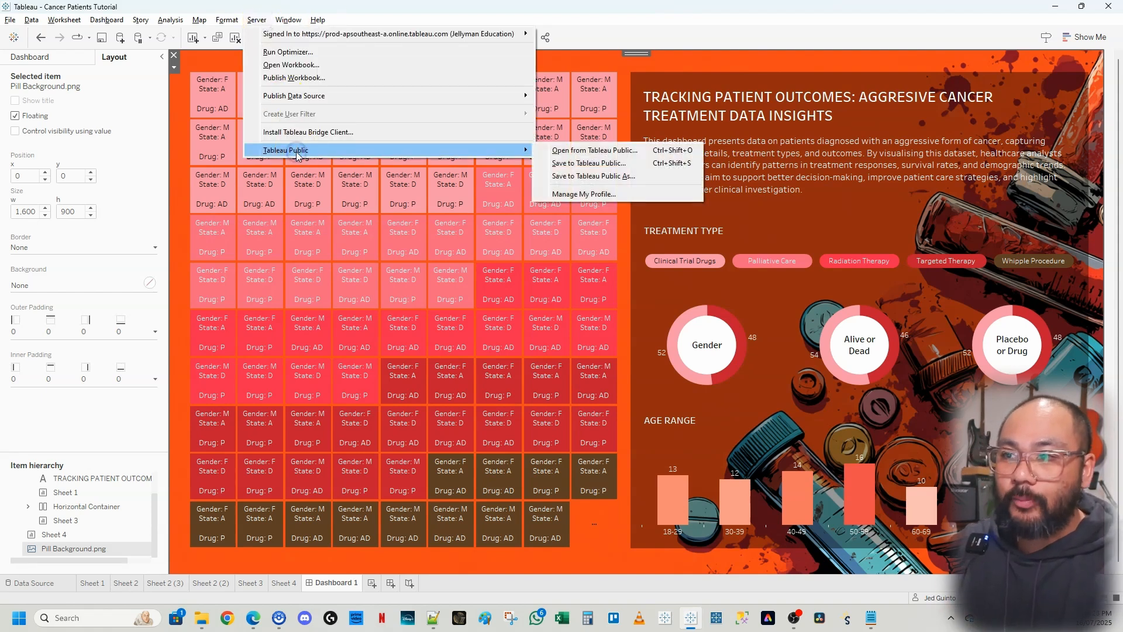
click(612, 177)
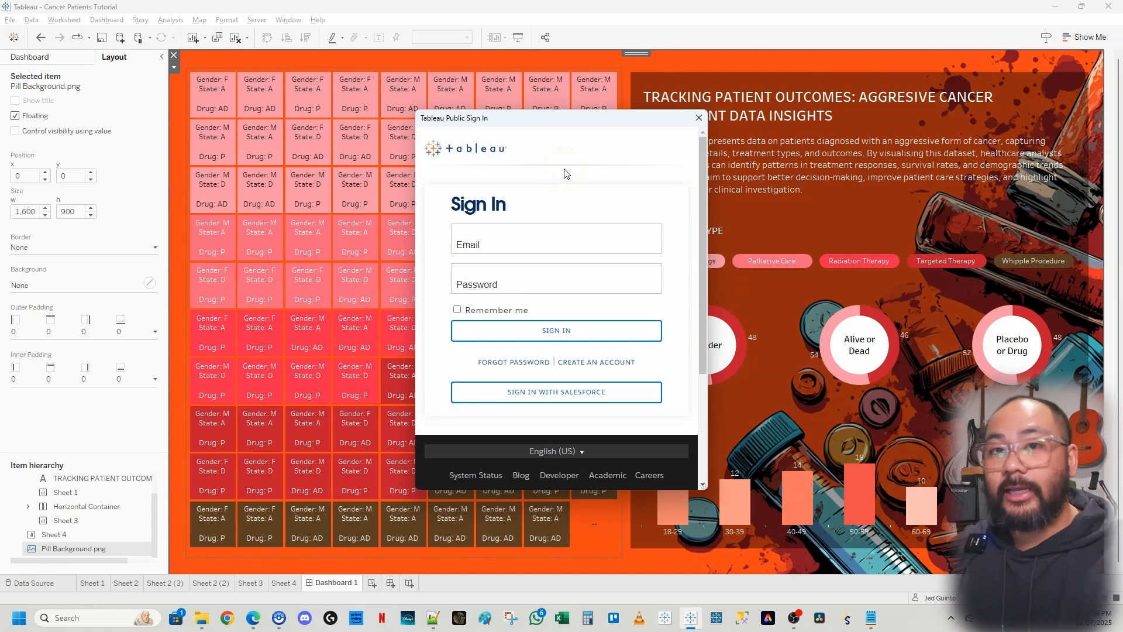
click(549, 238)
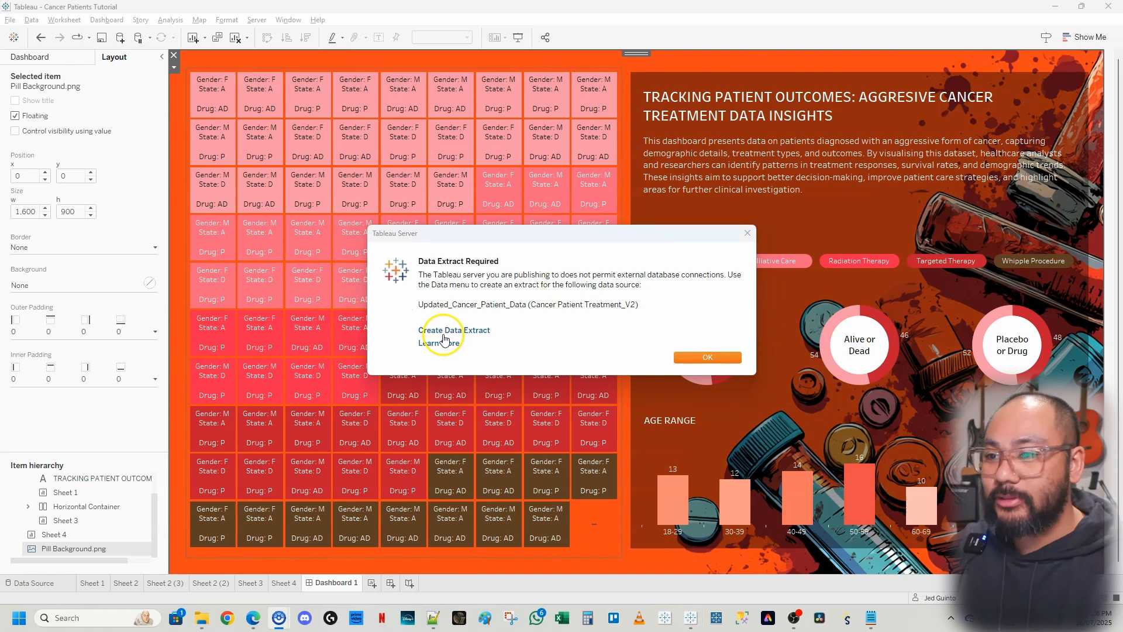
Step: Create a data extract for the cancer patient data source with the default settings and save it as a .hyper file in Downloads
click(443, 332)
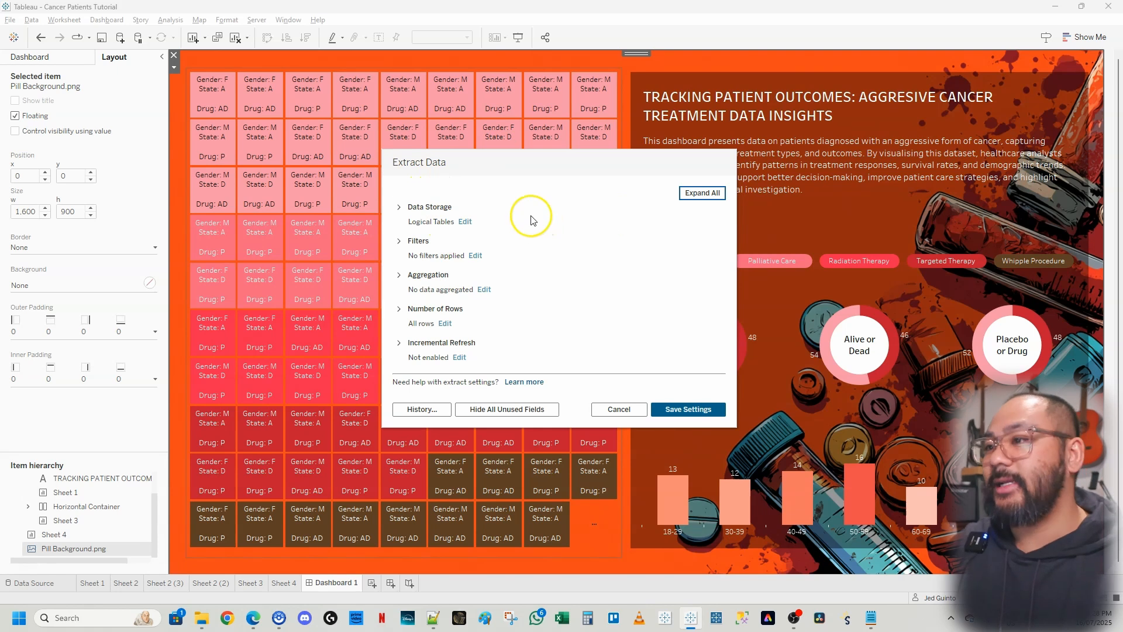
click(689, 412)
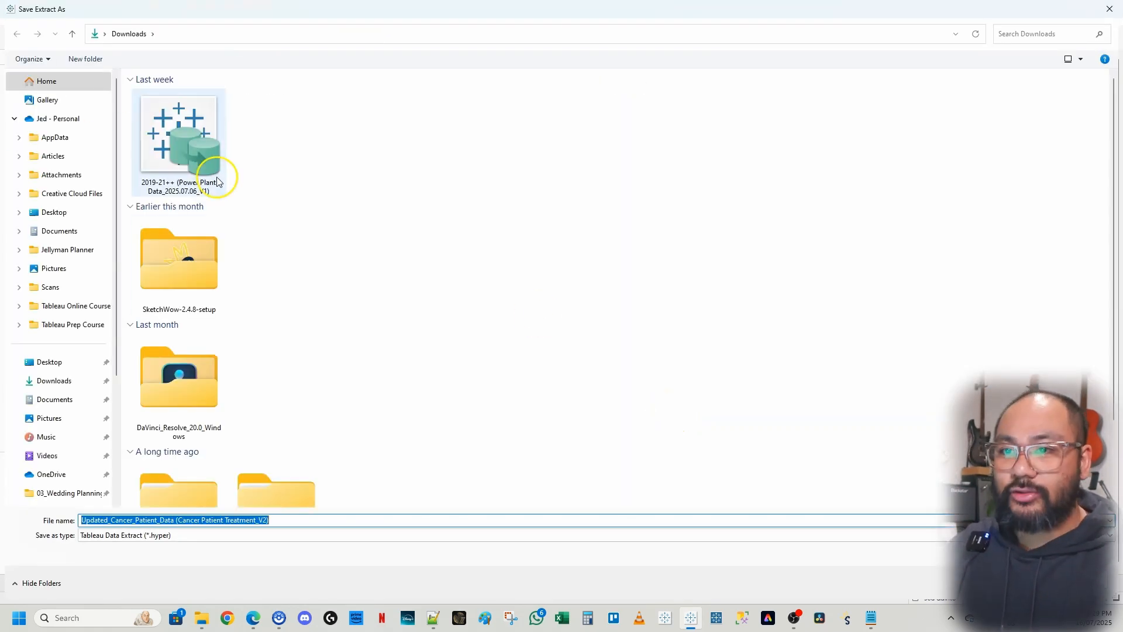
click(1024, 582)
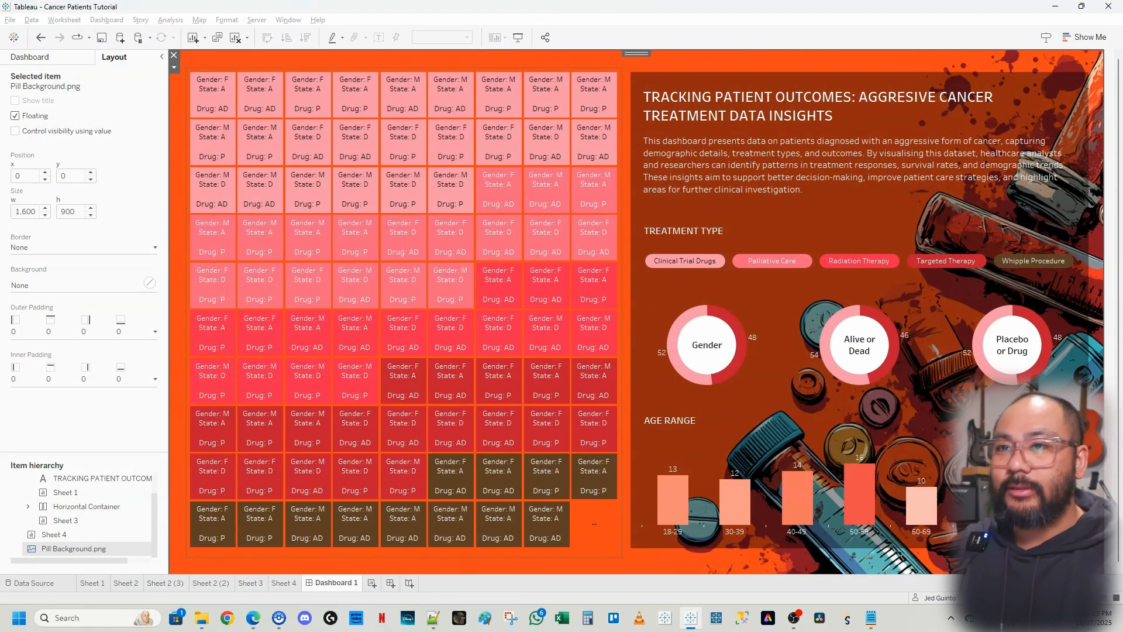
Step: Save the workbook to Tableau Public as a new workbook with the title Cancer Patients Tutorial
click(261, 23)
mouse_move(274, 154)
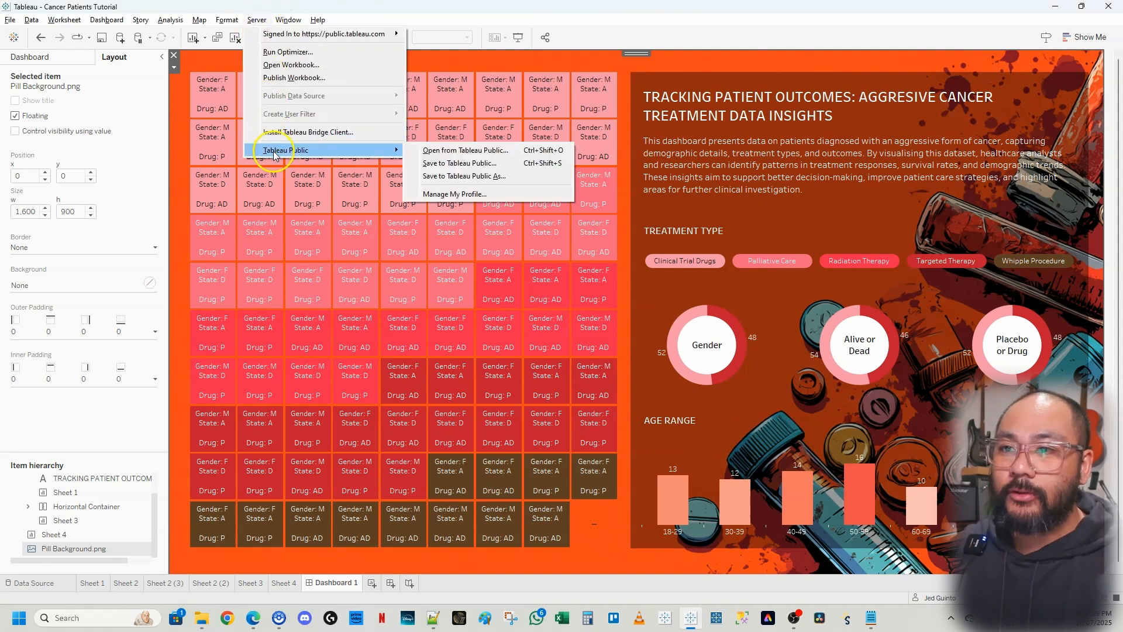
click(507, 176)
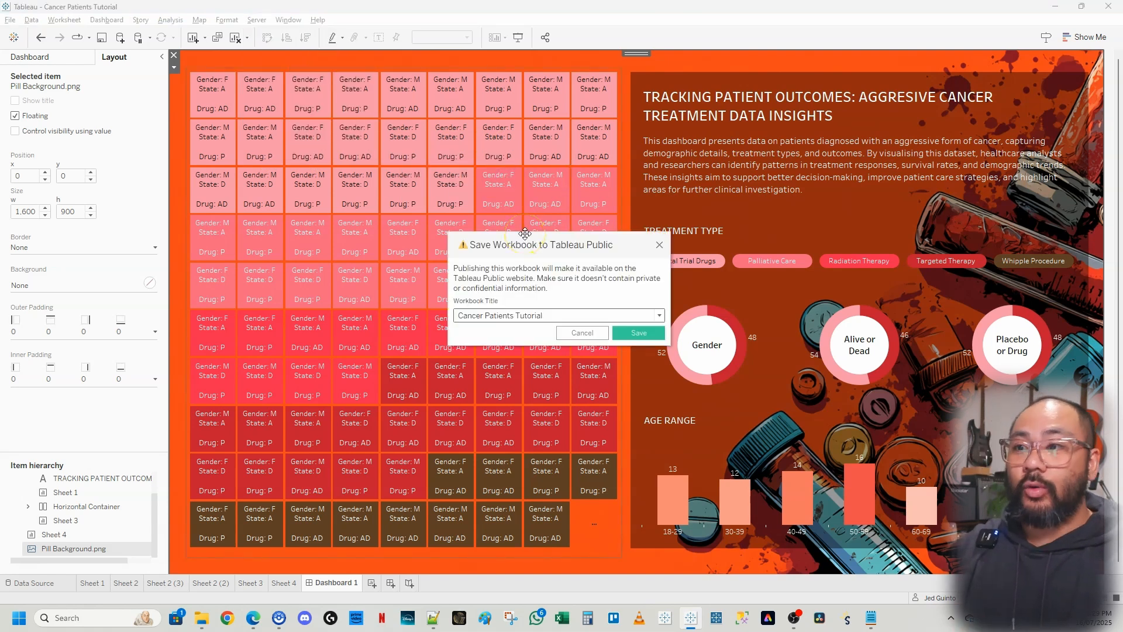
drag(562, 314, 459, 314)
click(580, 312)
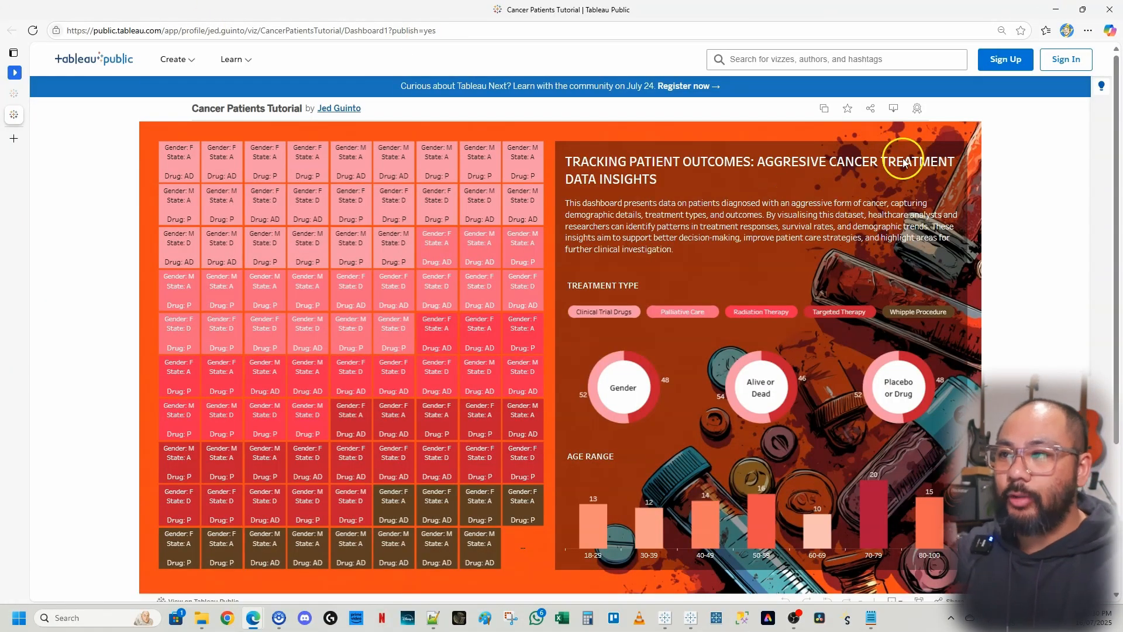
Step: Open the author's Tableau Public profile from the published dashboard and look through the list of vizzes for Cancer Patients Tutorial
mouse_move(334, 107)
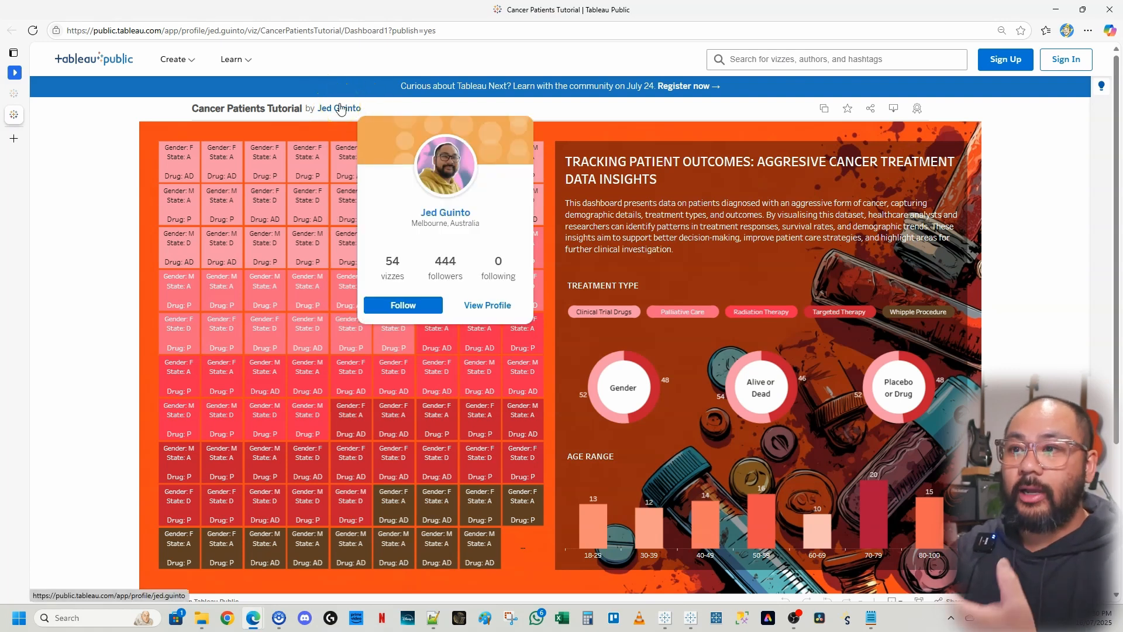
click(340, 107)
scroll(612, 283, down, 2)
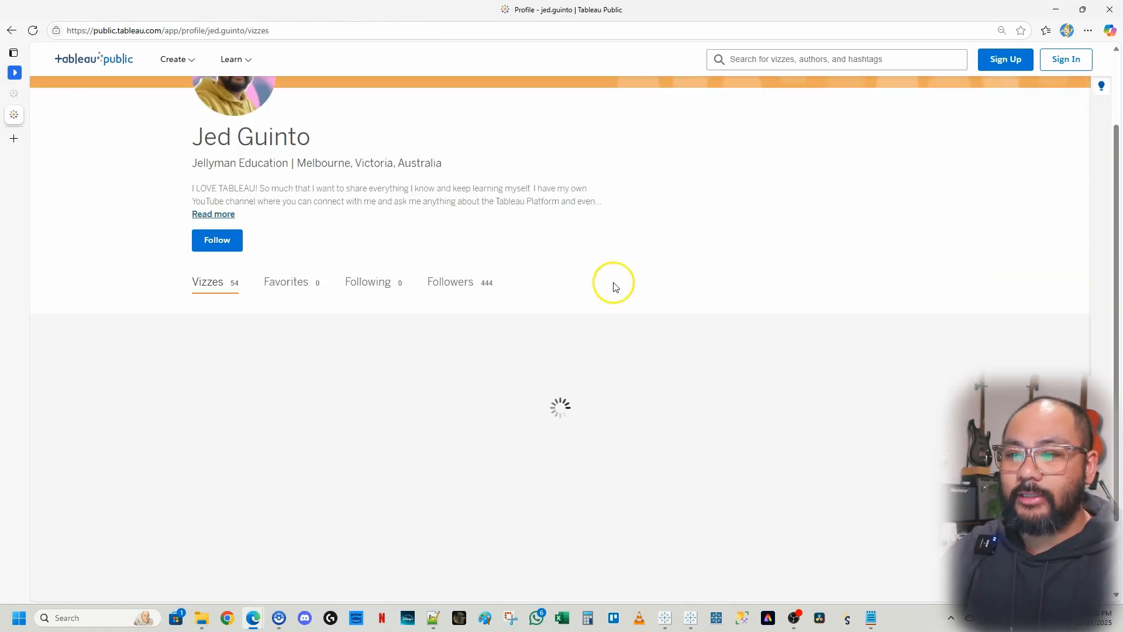
scroll(534, 328, down, 2)
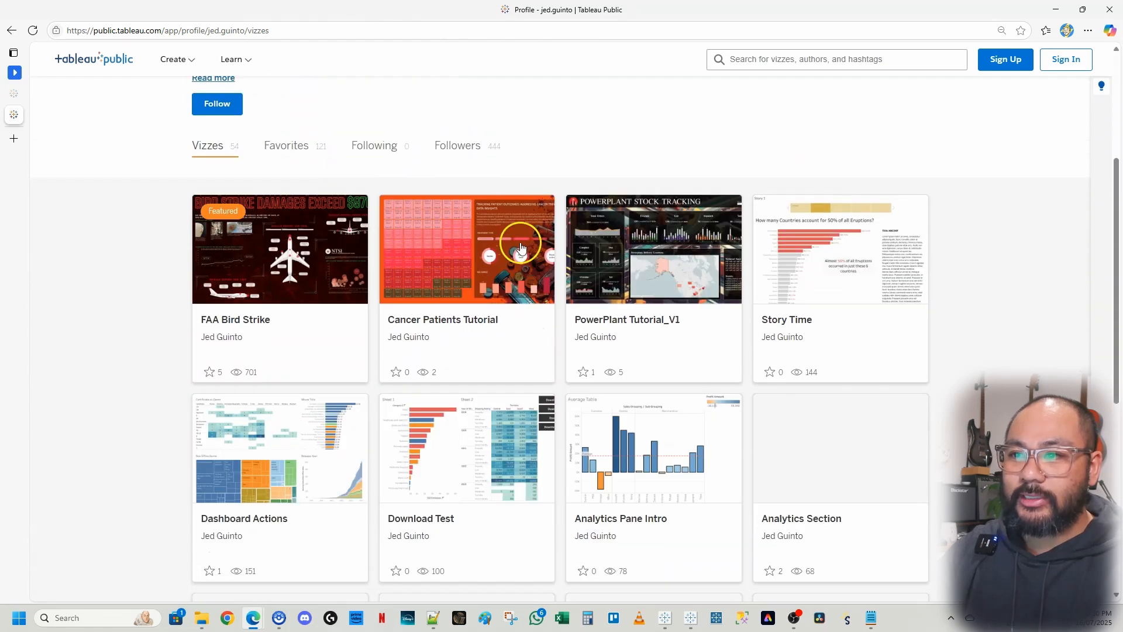
scroll(988, 245, down, 1)
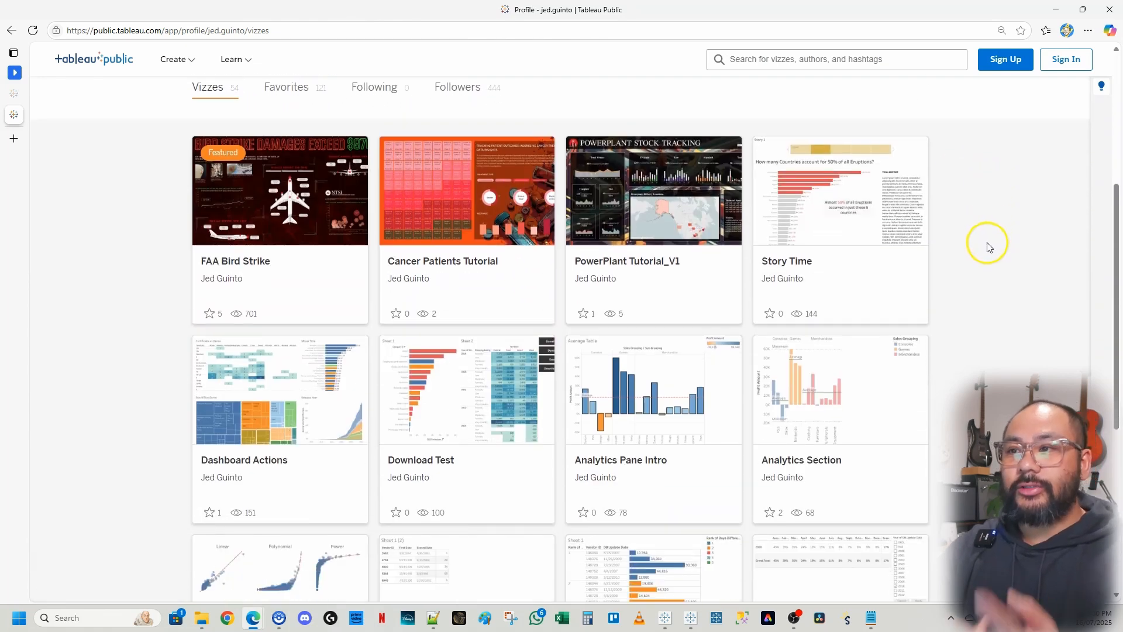